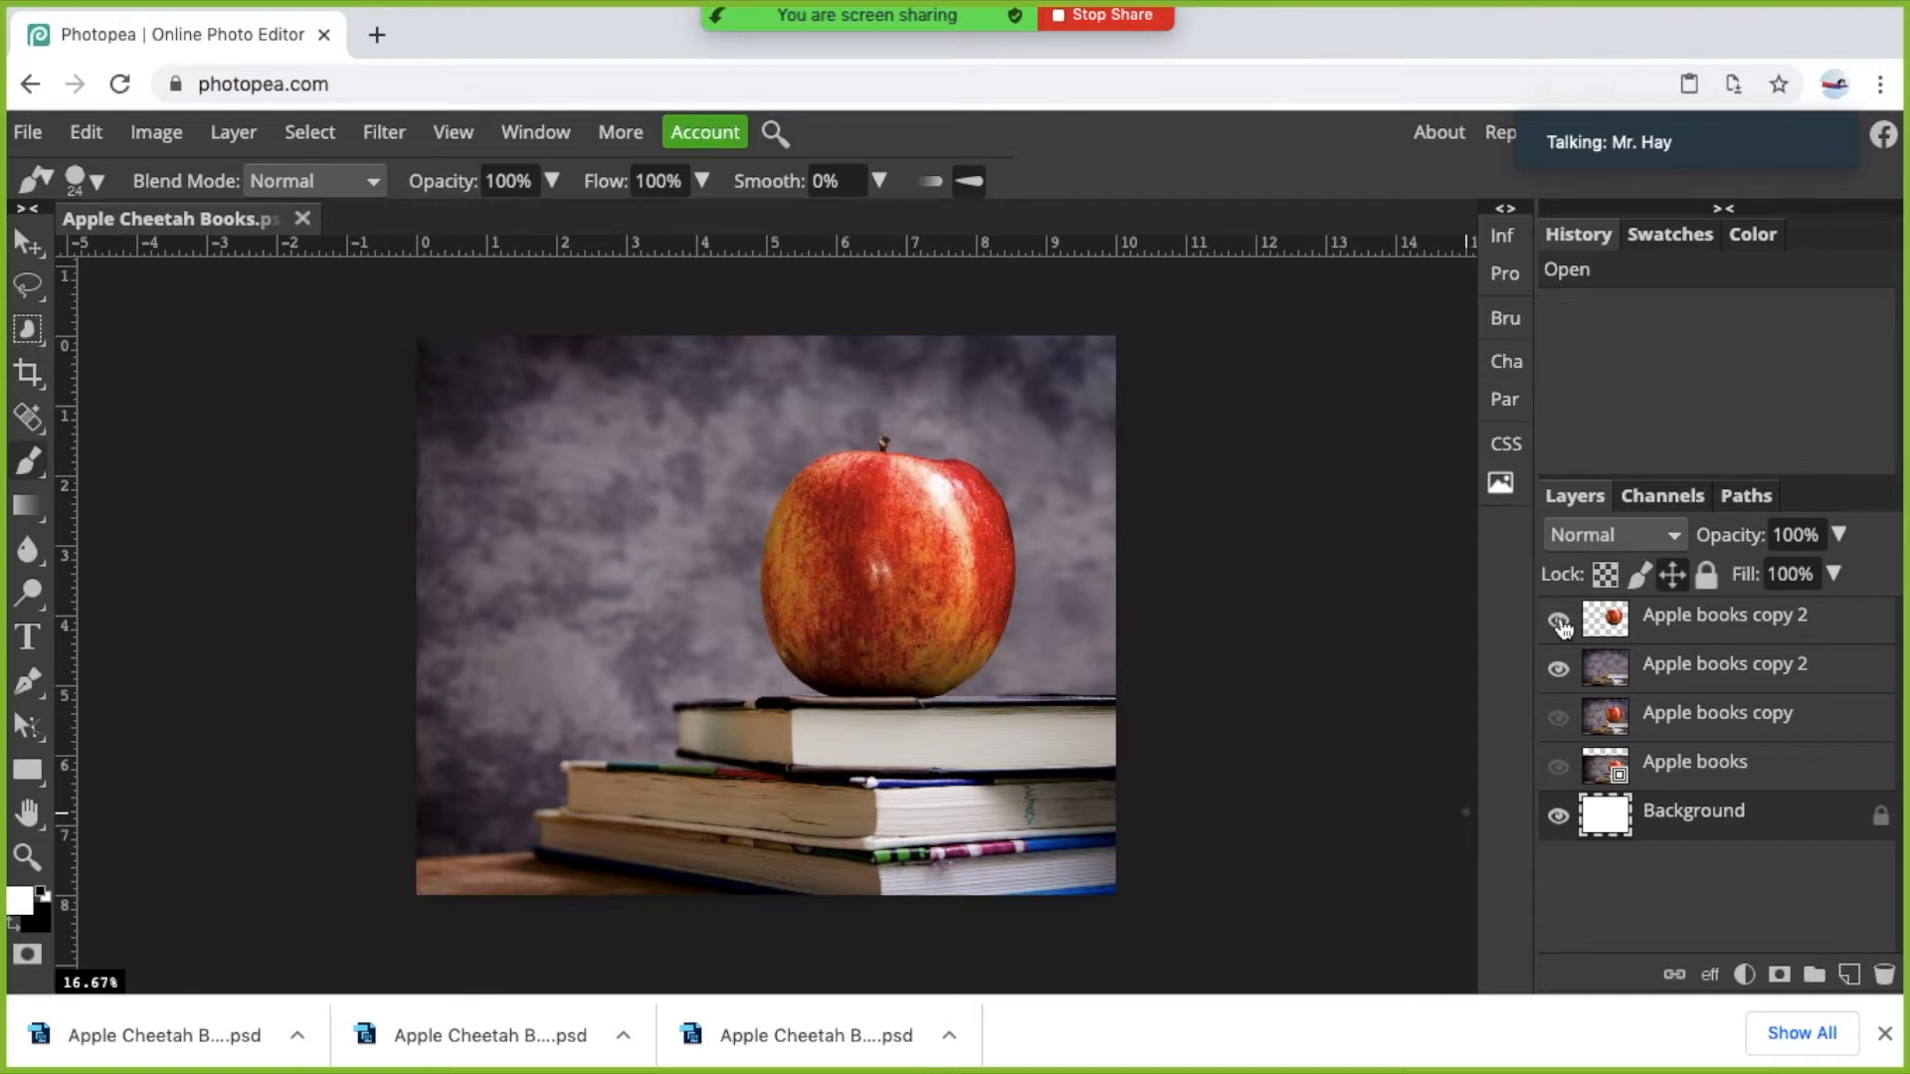
Hide both Apple books copy 2 layers, and show and select the Apple books copy layer.
{"action": "left_click", "coordinate": [1559, 620]}
{"action": "left_click", "coordinate": [1559, 668]}
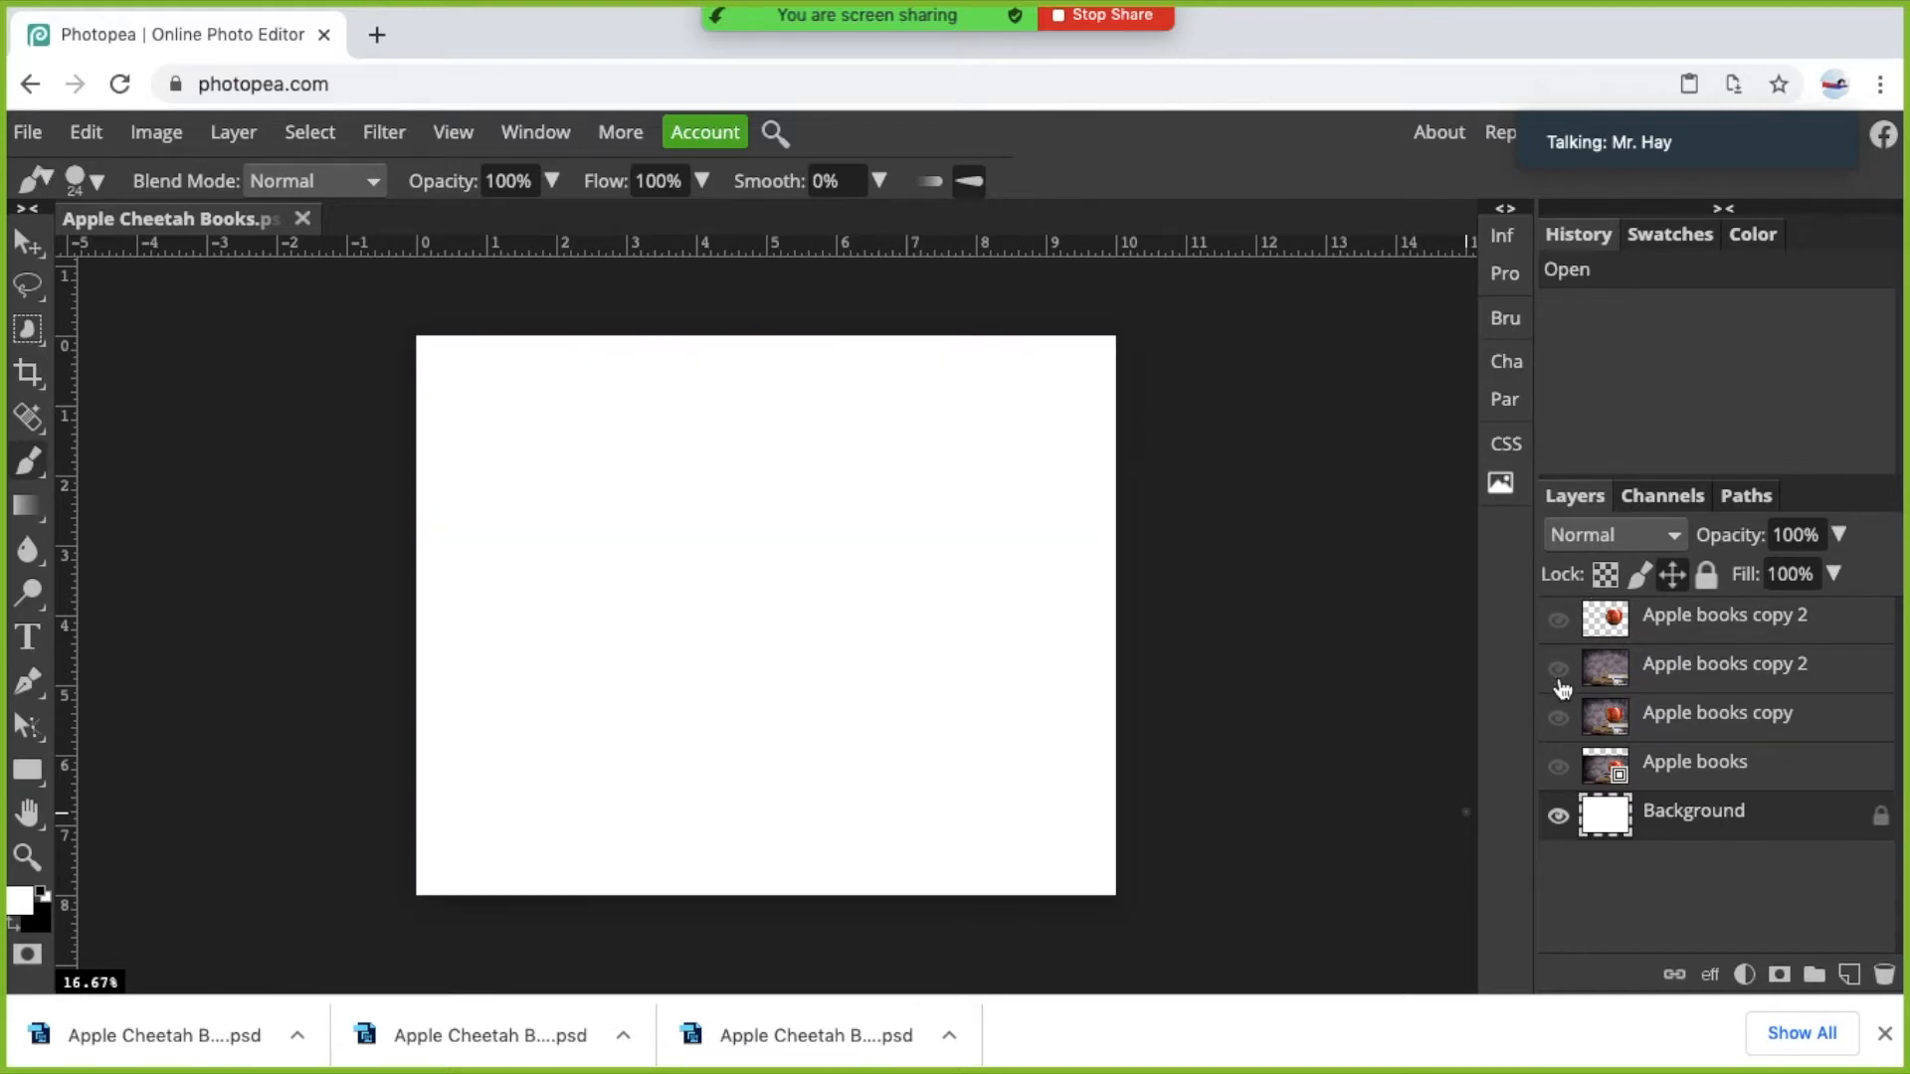
{"action": "left_click", "coordinate": [1560, 723]}
{"action": "left_click", "coordinate": [1603, 719]}
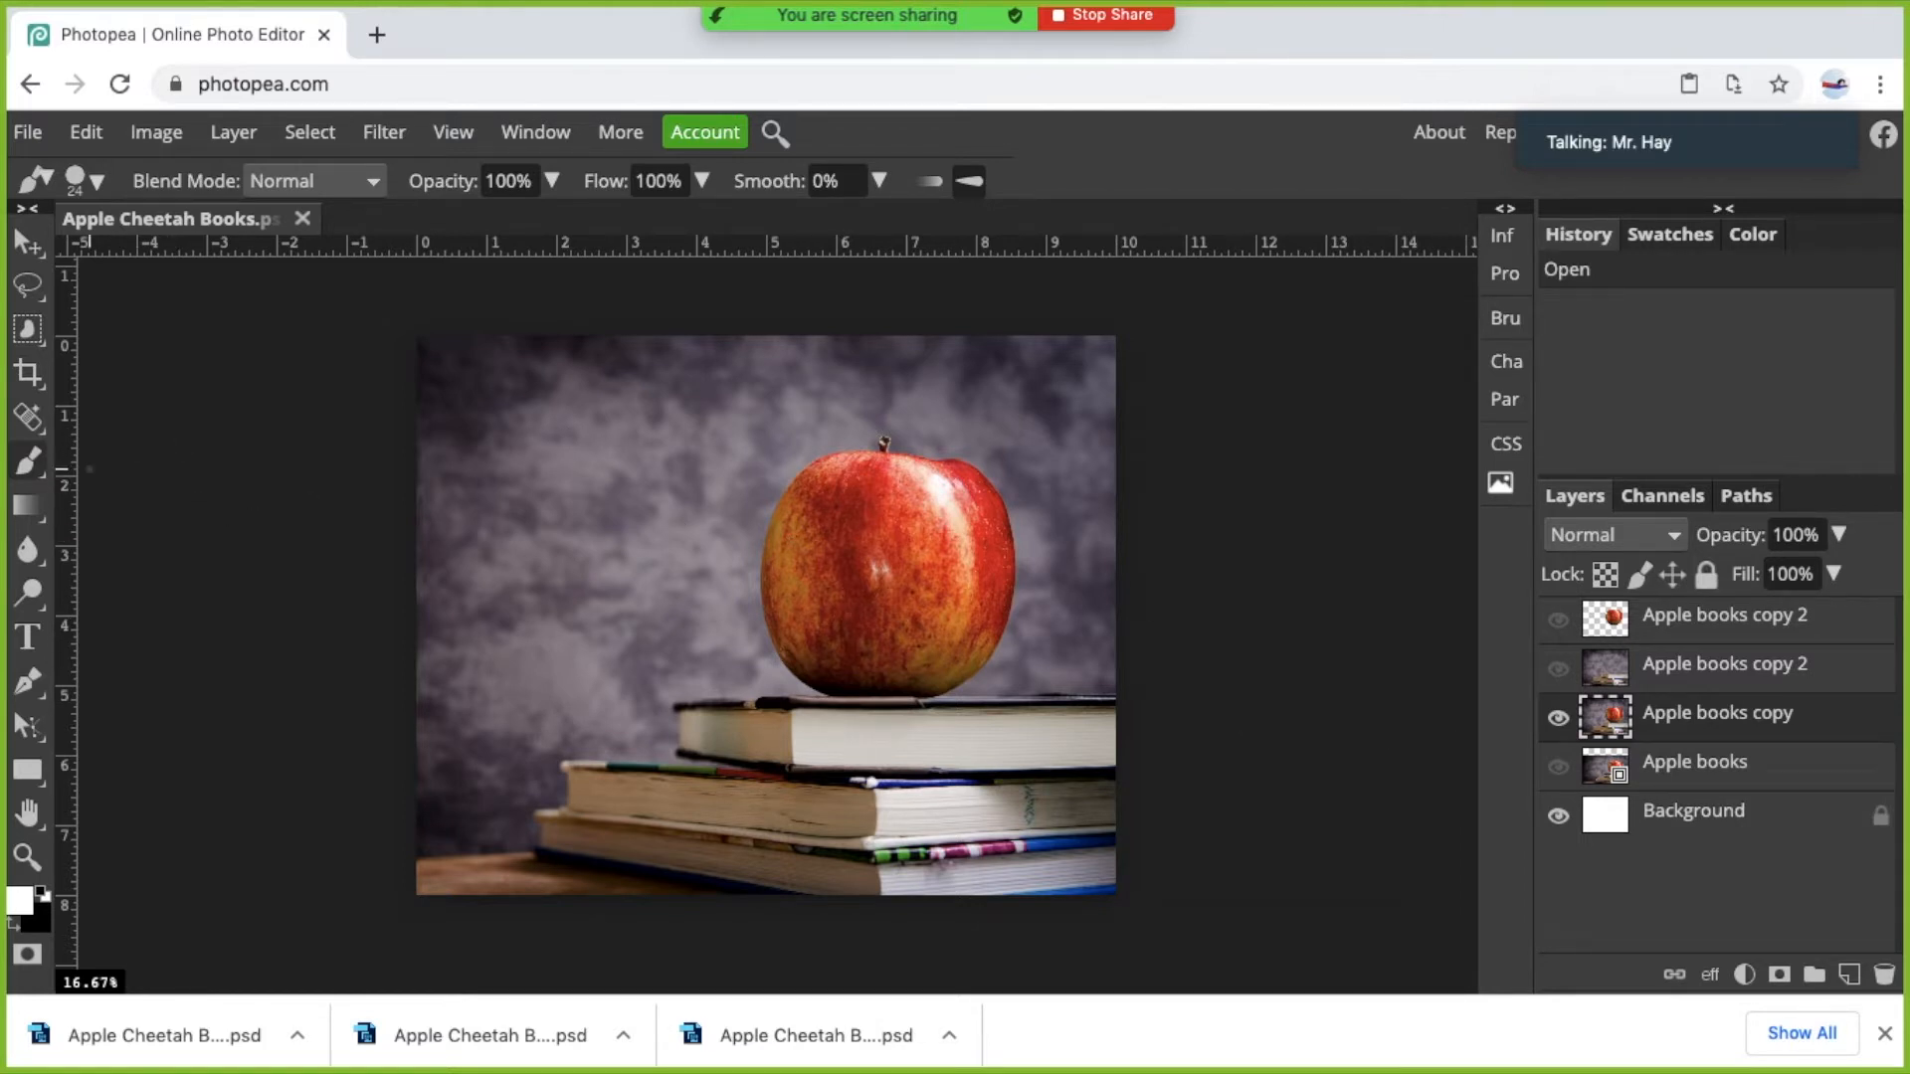
Make a rectangular selection around the whole apple and copy it.
{"action": "right_click", "coordinate": [35, 287]}
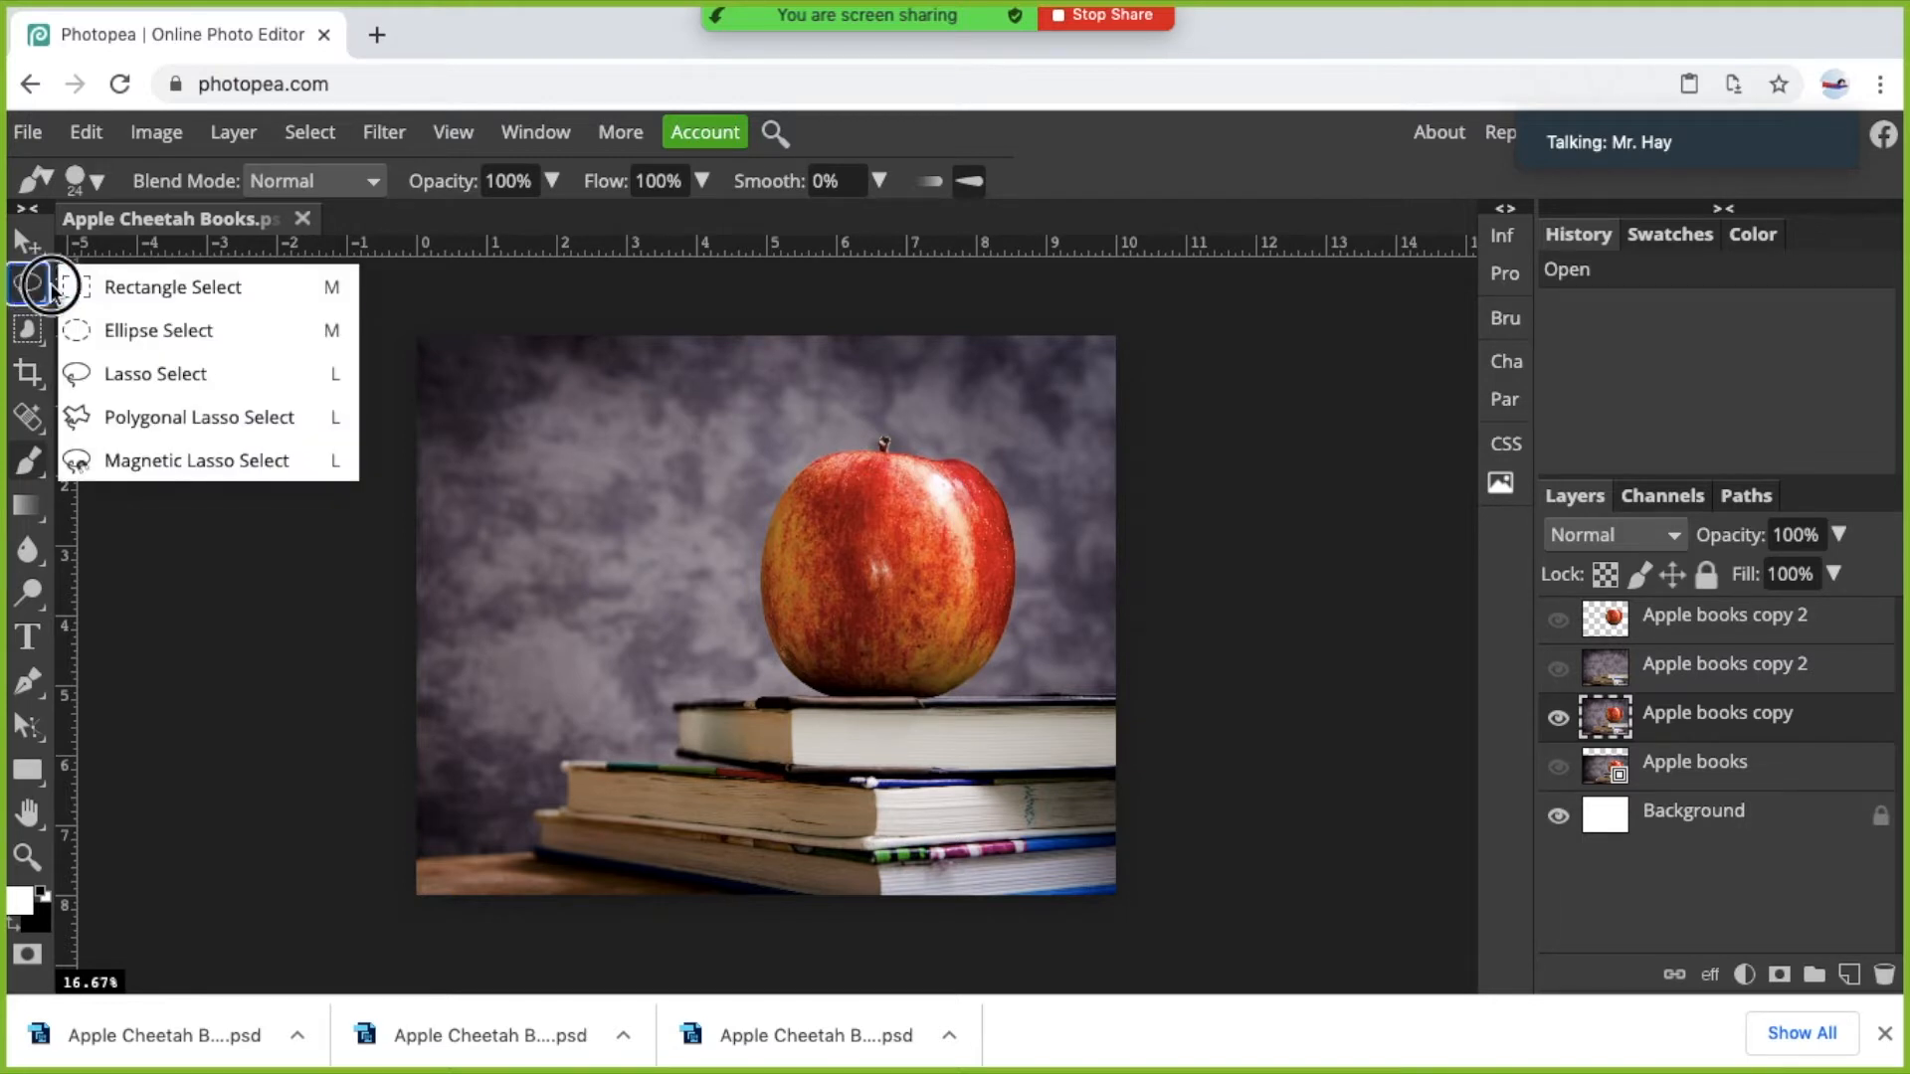
{"action": "left_click", "coordinate": [107, 287]}
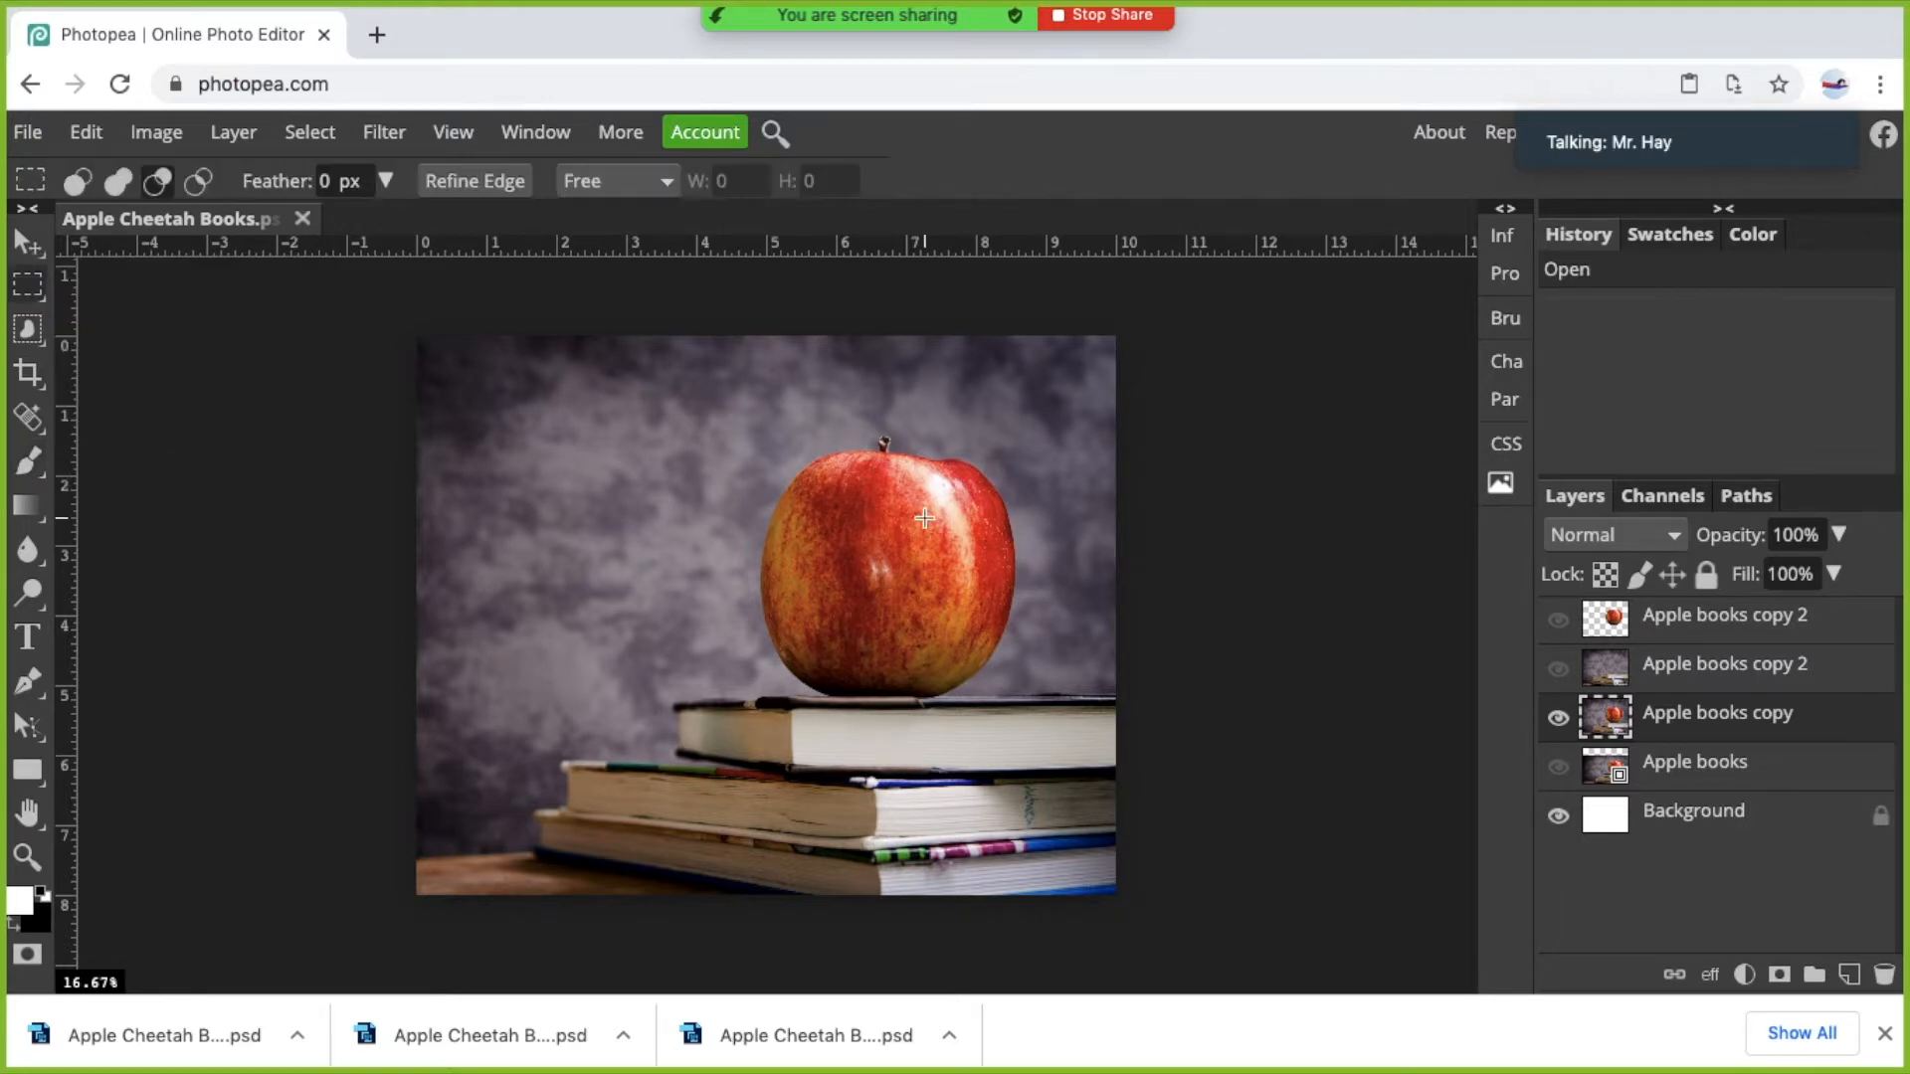
{"action": "left_click_drag", "start_coordinate": [1062, 411], "coordinate": [677, 727]}
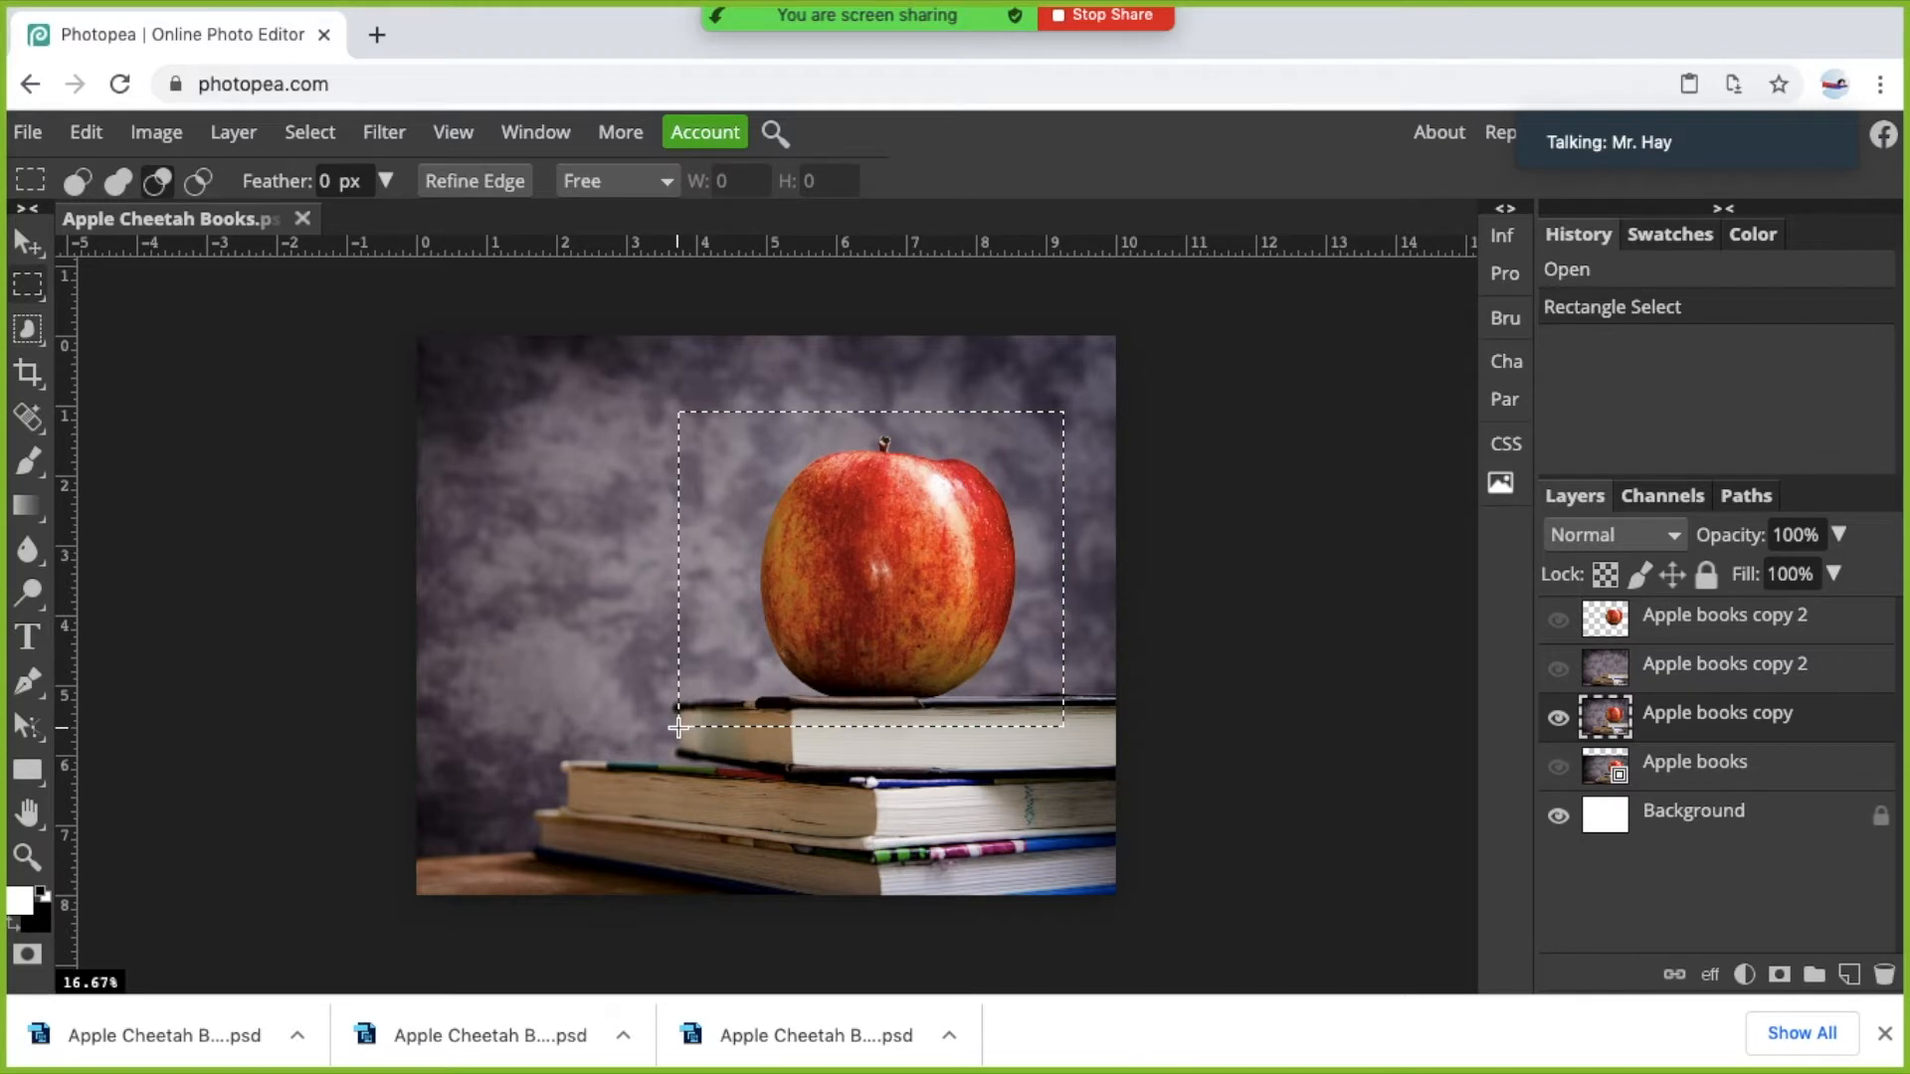
{"action": "left_click", "coordinate": [85, 132]}
{"action": "left_click", "coordinate": [150, 414]}
Try moving a pasted copy of the rectangular area to the left of the original apple, and delete that pasted layer.
{"action": "left_click", "coordinate": [87, 132]}
{"action": "left_click", "coordinate": [144, 492]}
{"action": "key", "text": "v"}
{"action": "left_click", "coordinate": [954, 514]}
{"action": "left_click_drag", "start_coordinate": [954, 514], "coordinate": [853, 500]}
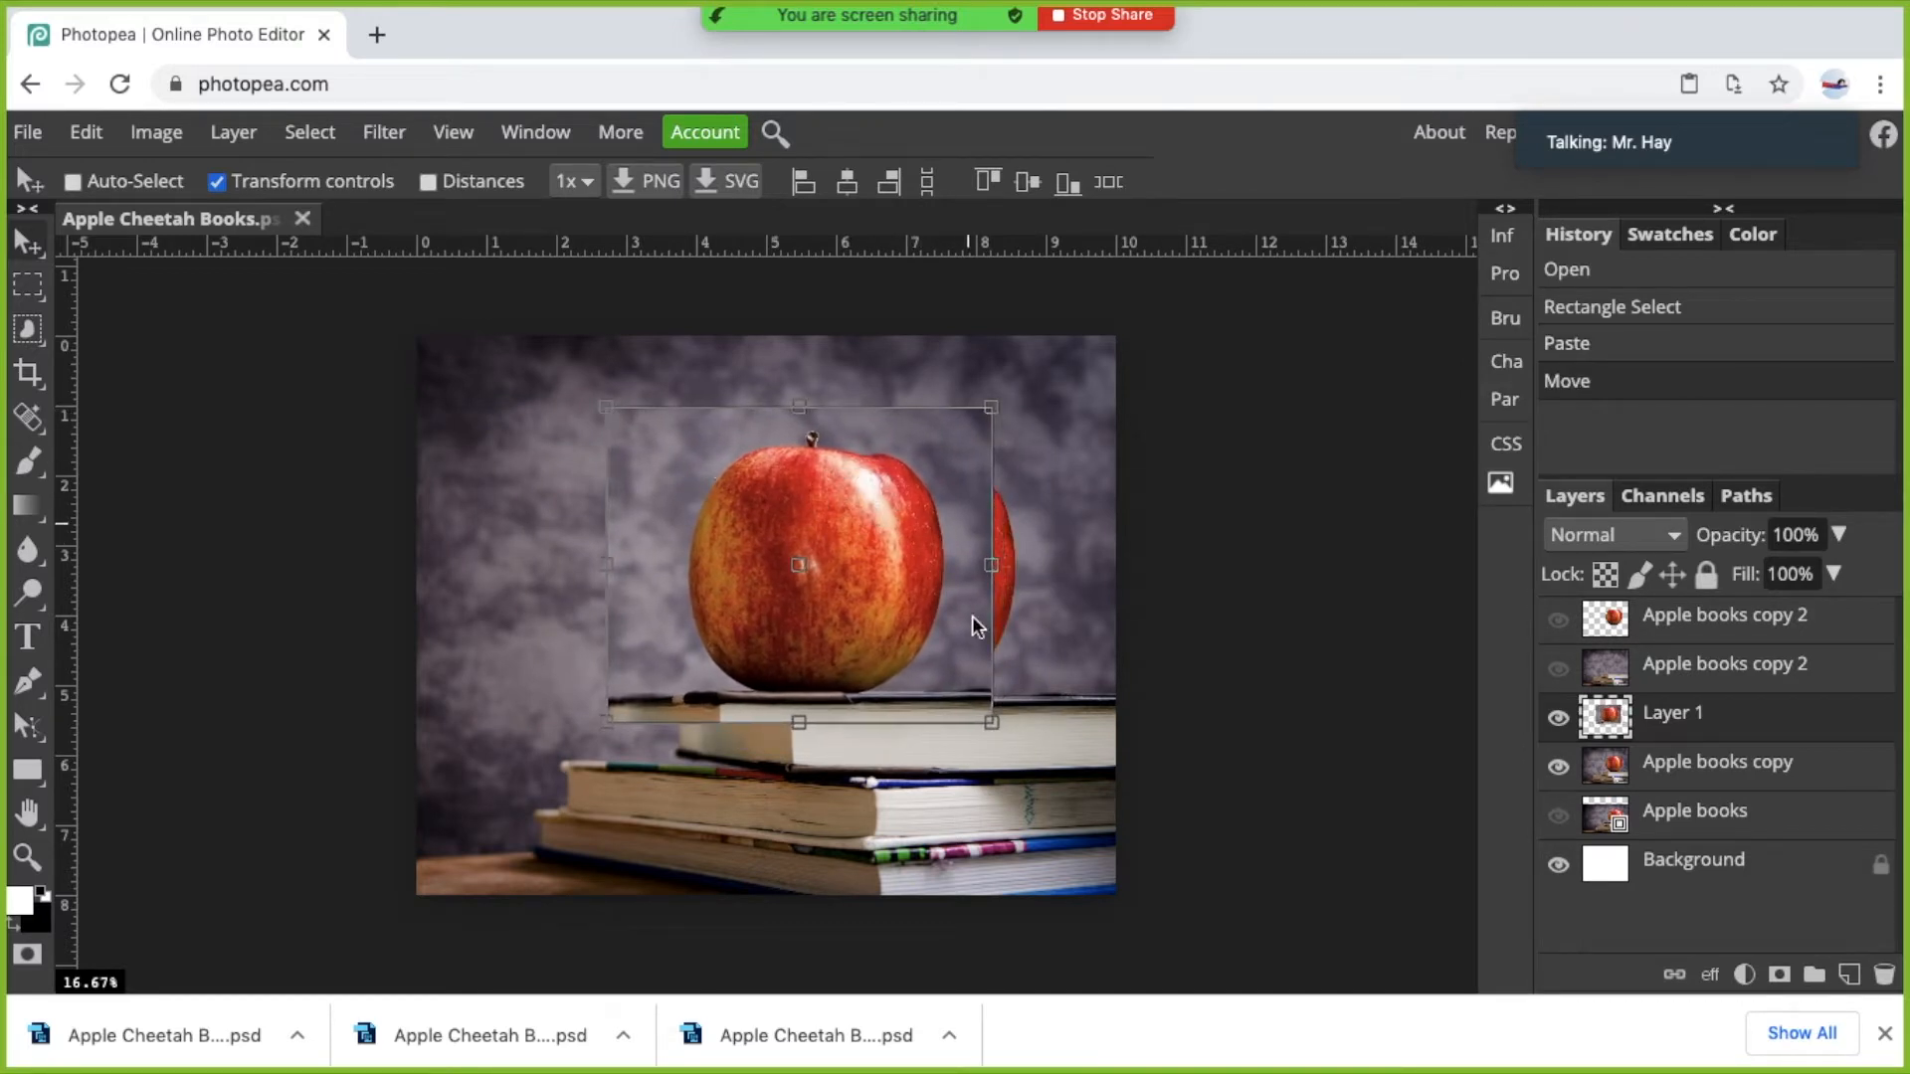
{"action": "left_click_drag", "start_coordinate": [1617, 718], "coordinate": [1883, 974]}
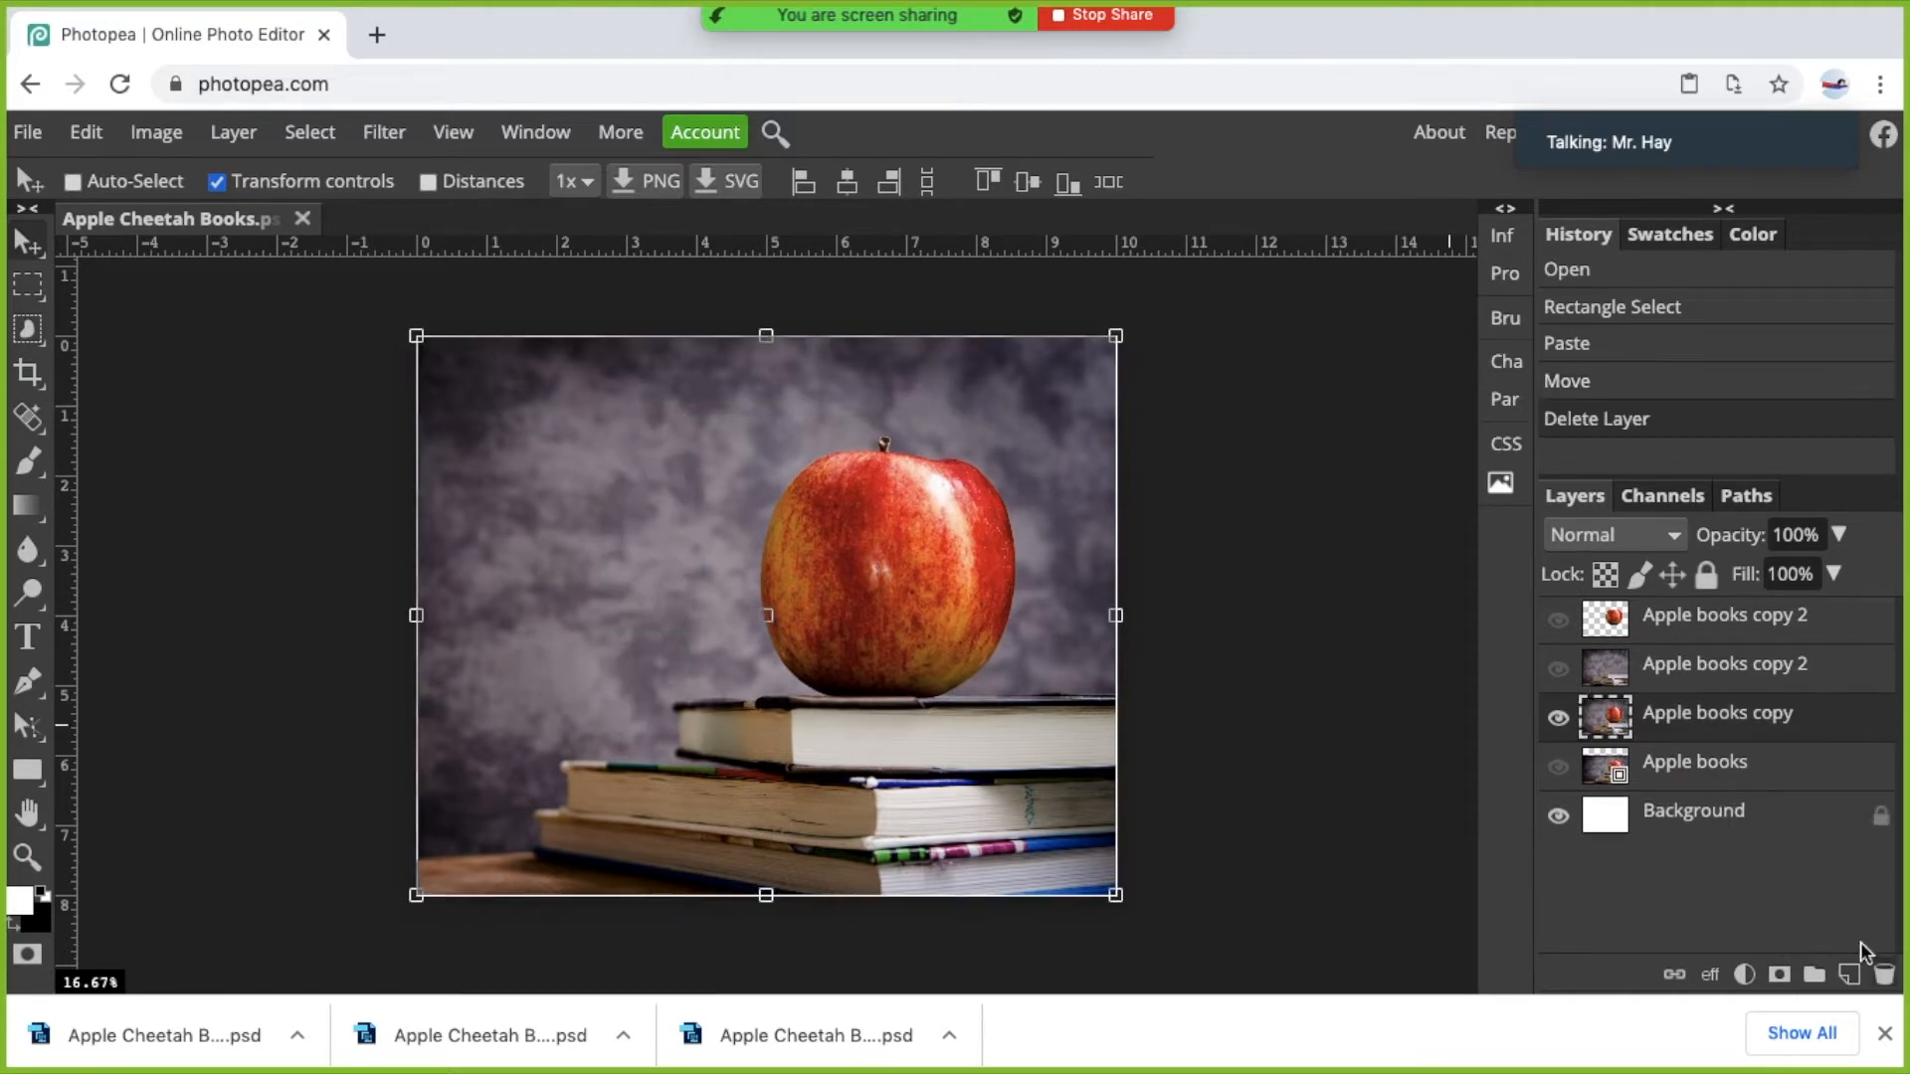
Try an Ellipse Select selection around the apple and clear it.
{"action": "right_click", "coordinate": [42, 289]}
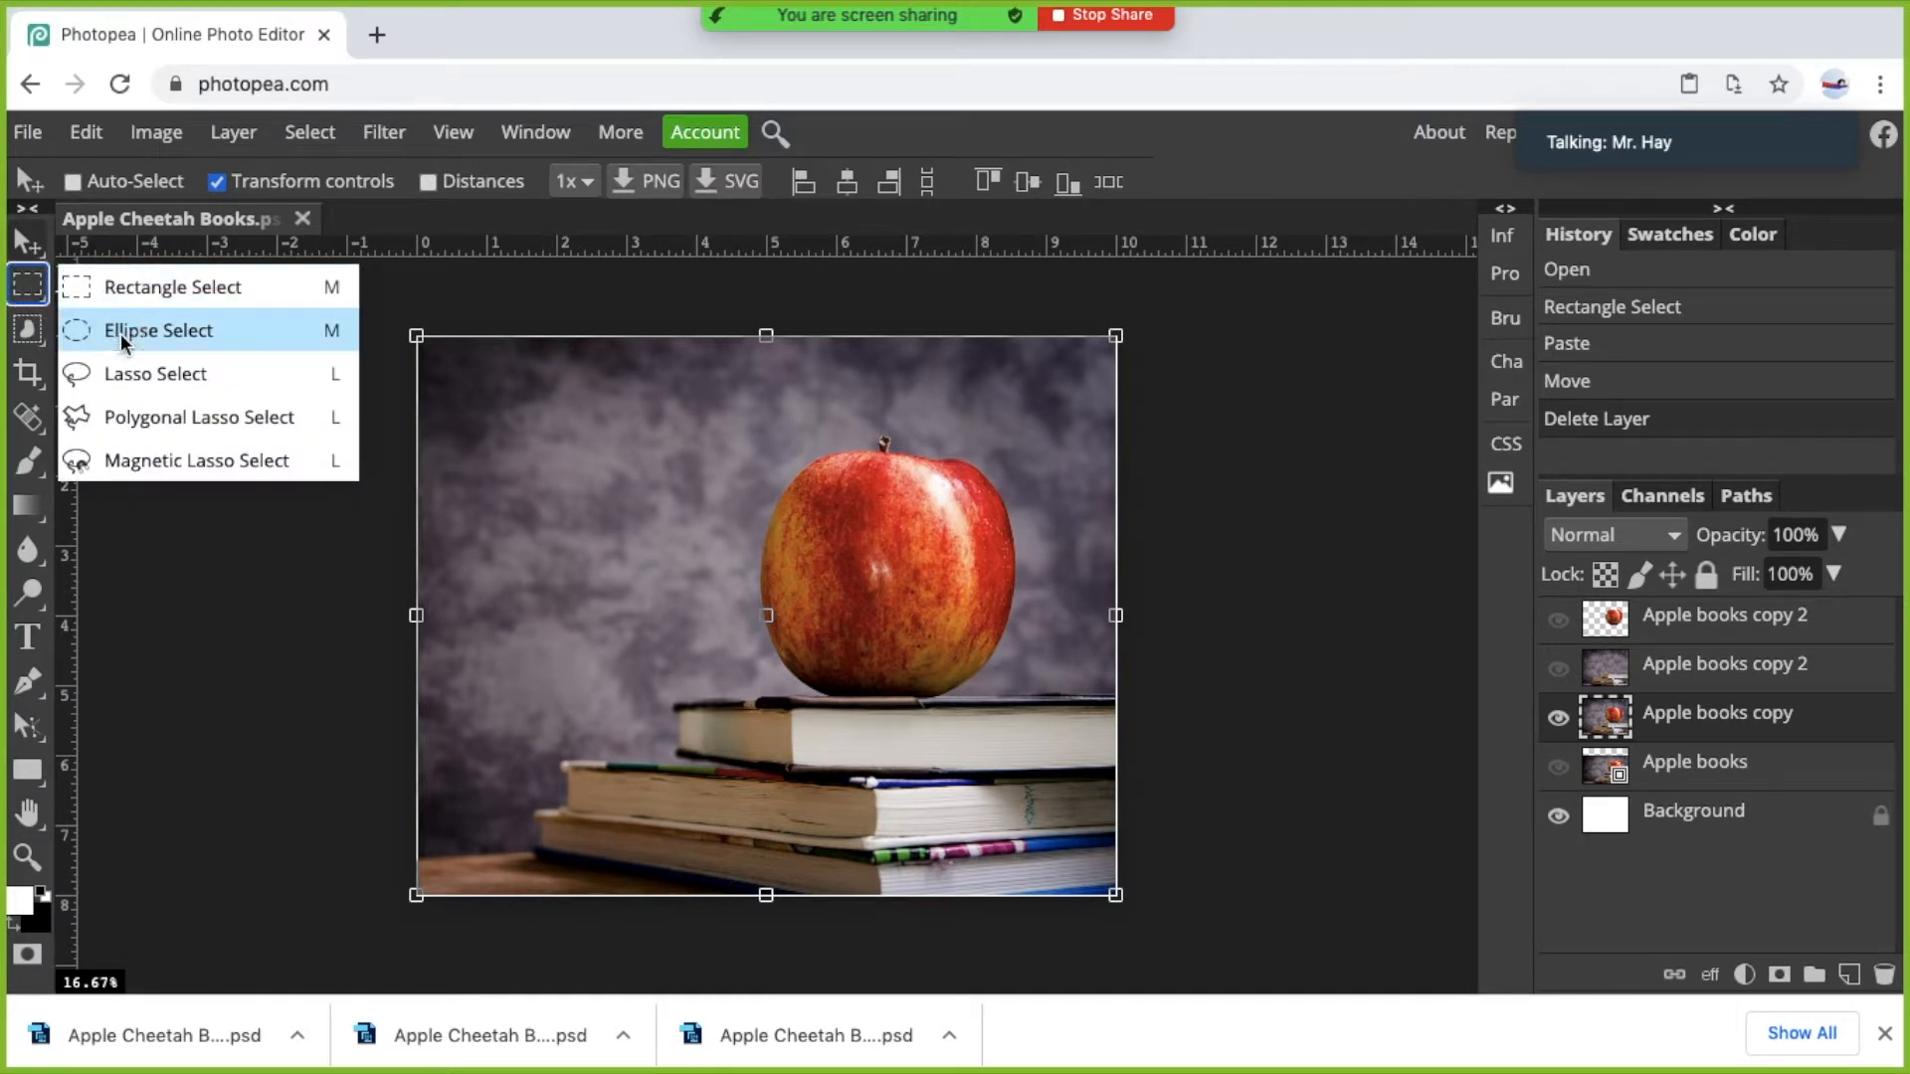
{"action": "left_click", "coordinate": [122, 339]}
{"action": "left_click_drag", "start_coordinate": [1070, 405], "coordinate": [585, 753]}
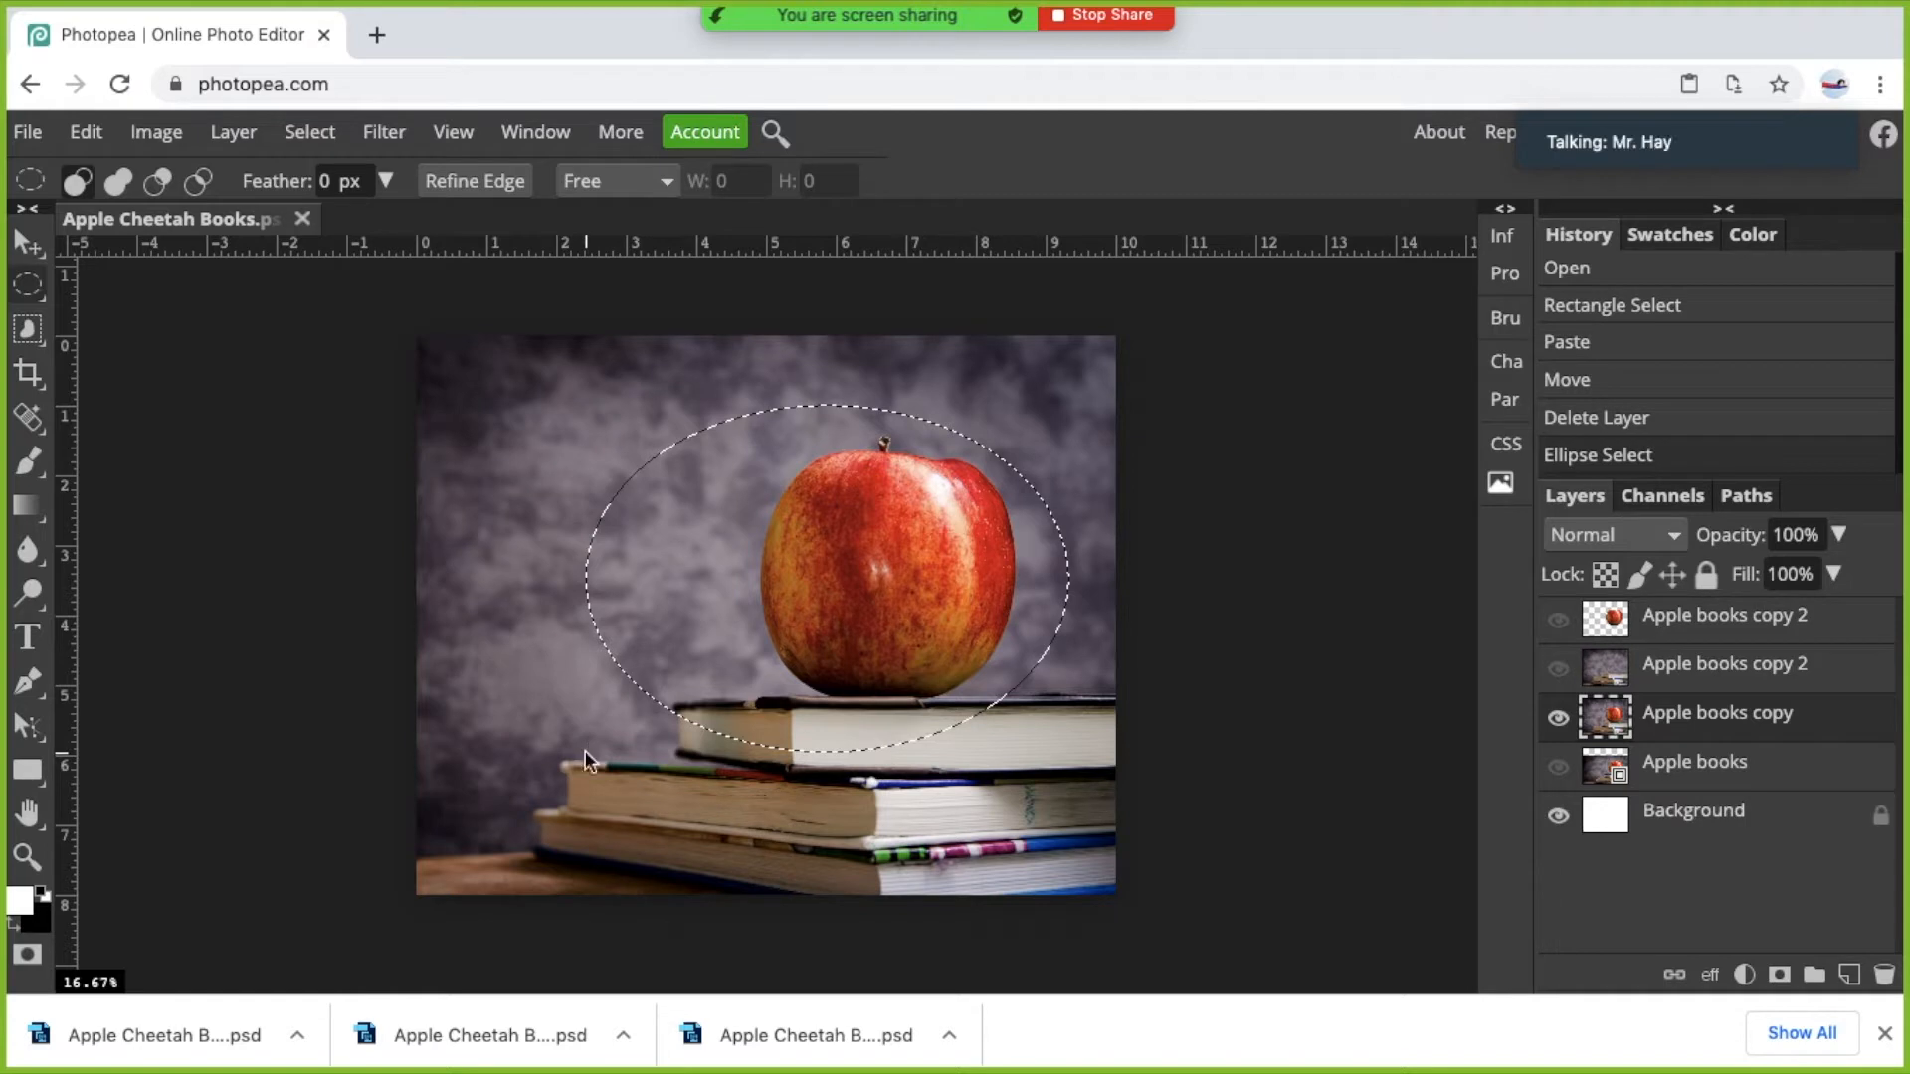
{"action": "key", "text": "ctrl+d"}
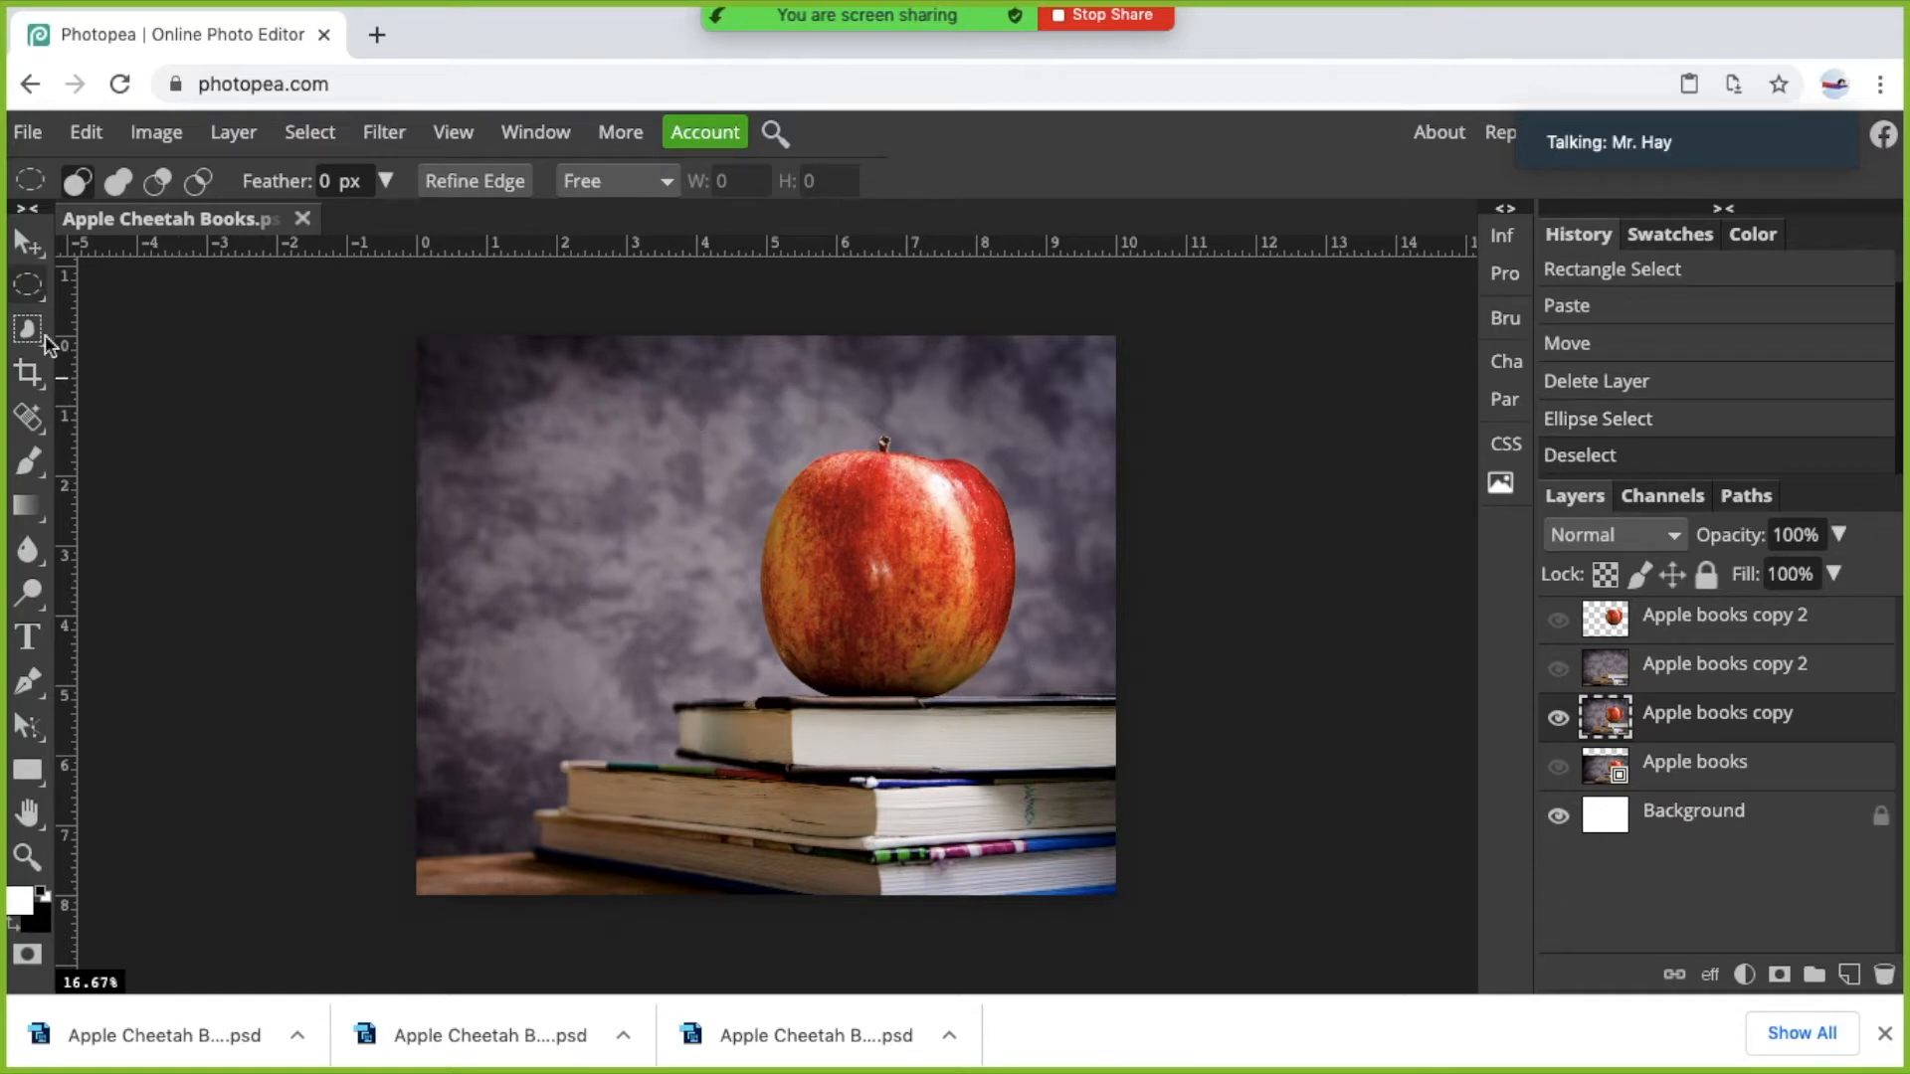
Use Lasso Select in new-selection mode to trace the apple's upper right edge.
{"action": "right_click", "coordinate": [38, 304]}
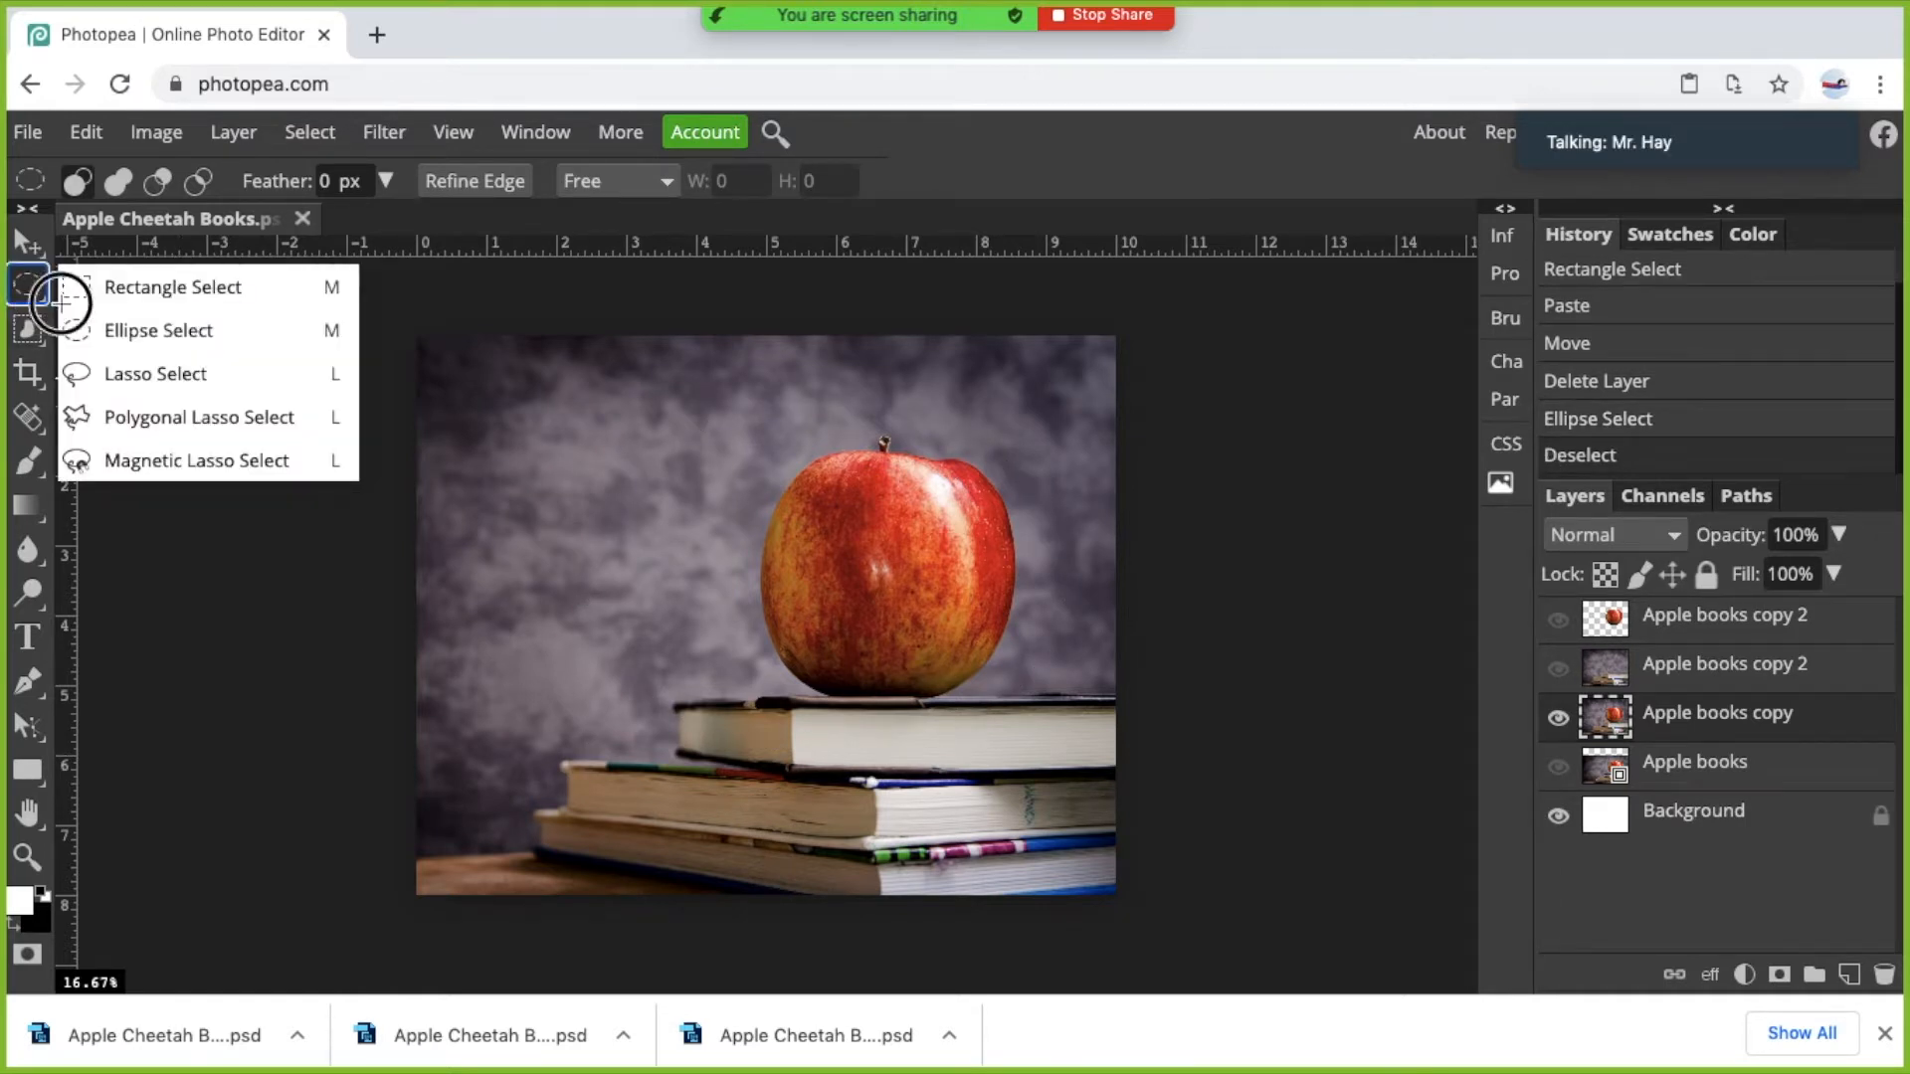
{"action": "left_click", "coordinate": [139, 381]}
{"action": "scroll", "coordinate": [749, 438], "scroll_direction": "up", "scroll_amount": 2}
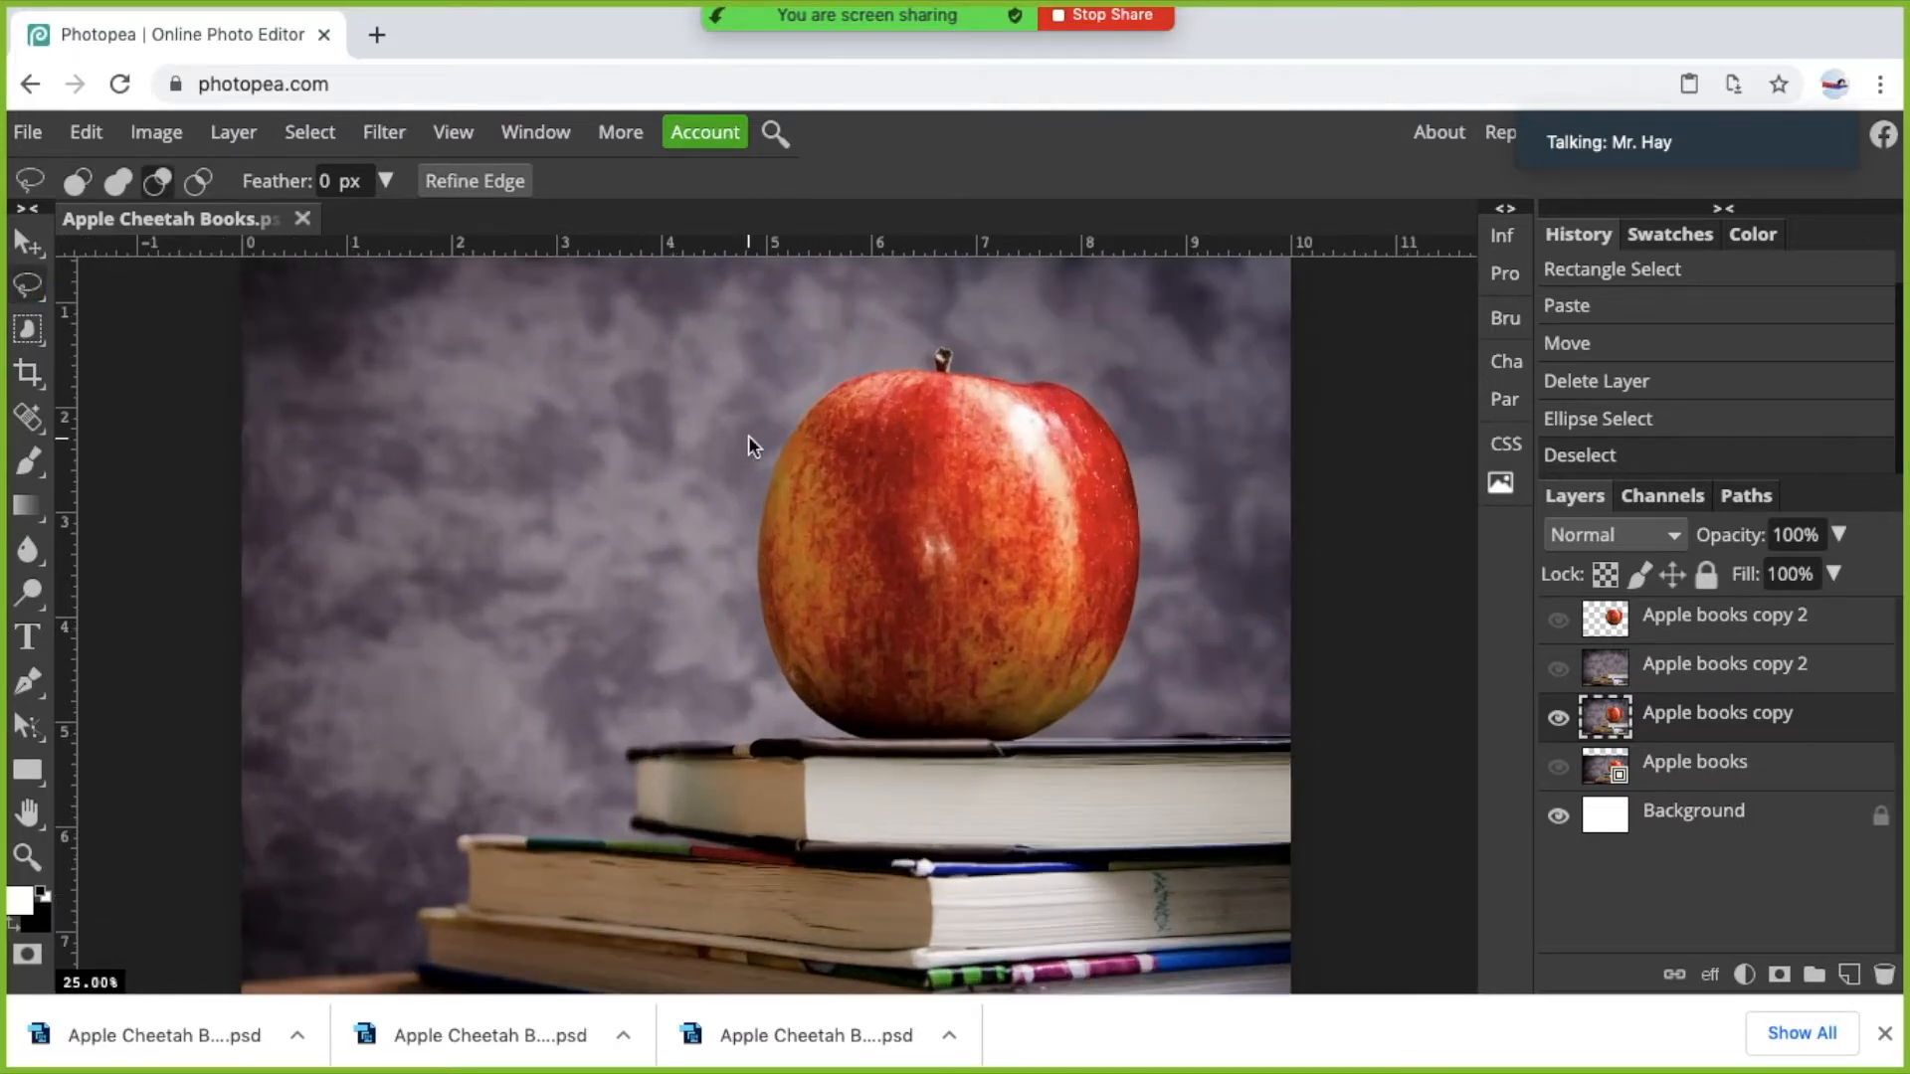
{"action": "scroll", "coordinate": [749, 438], "scroll_direction": "up", "scroll_amount": 1}
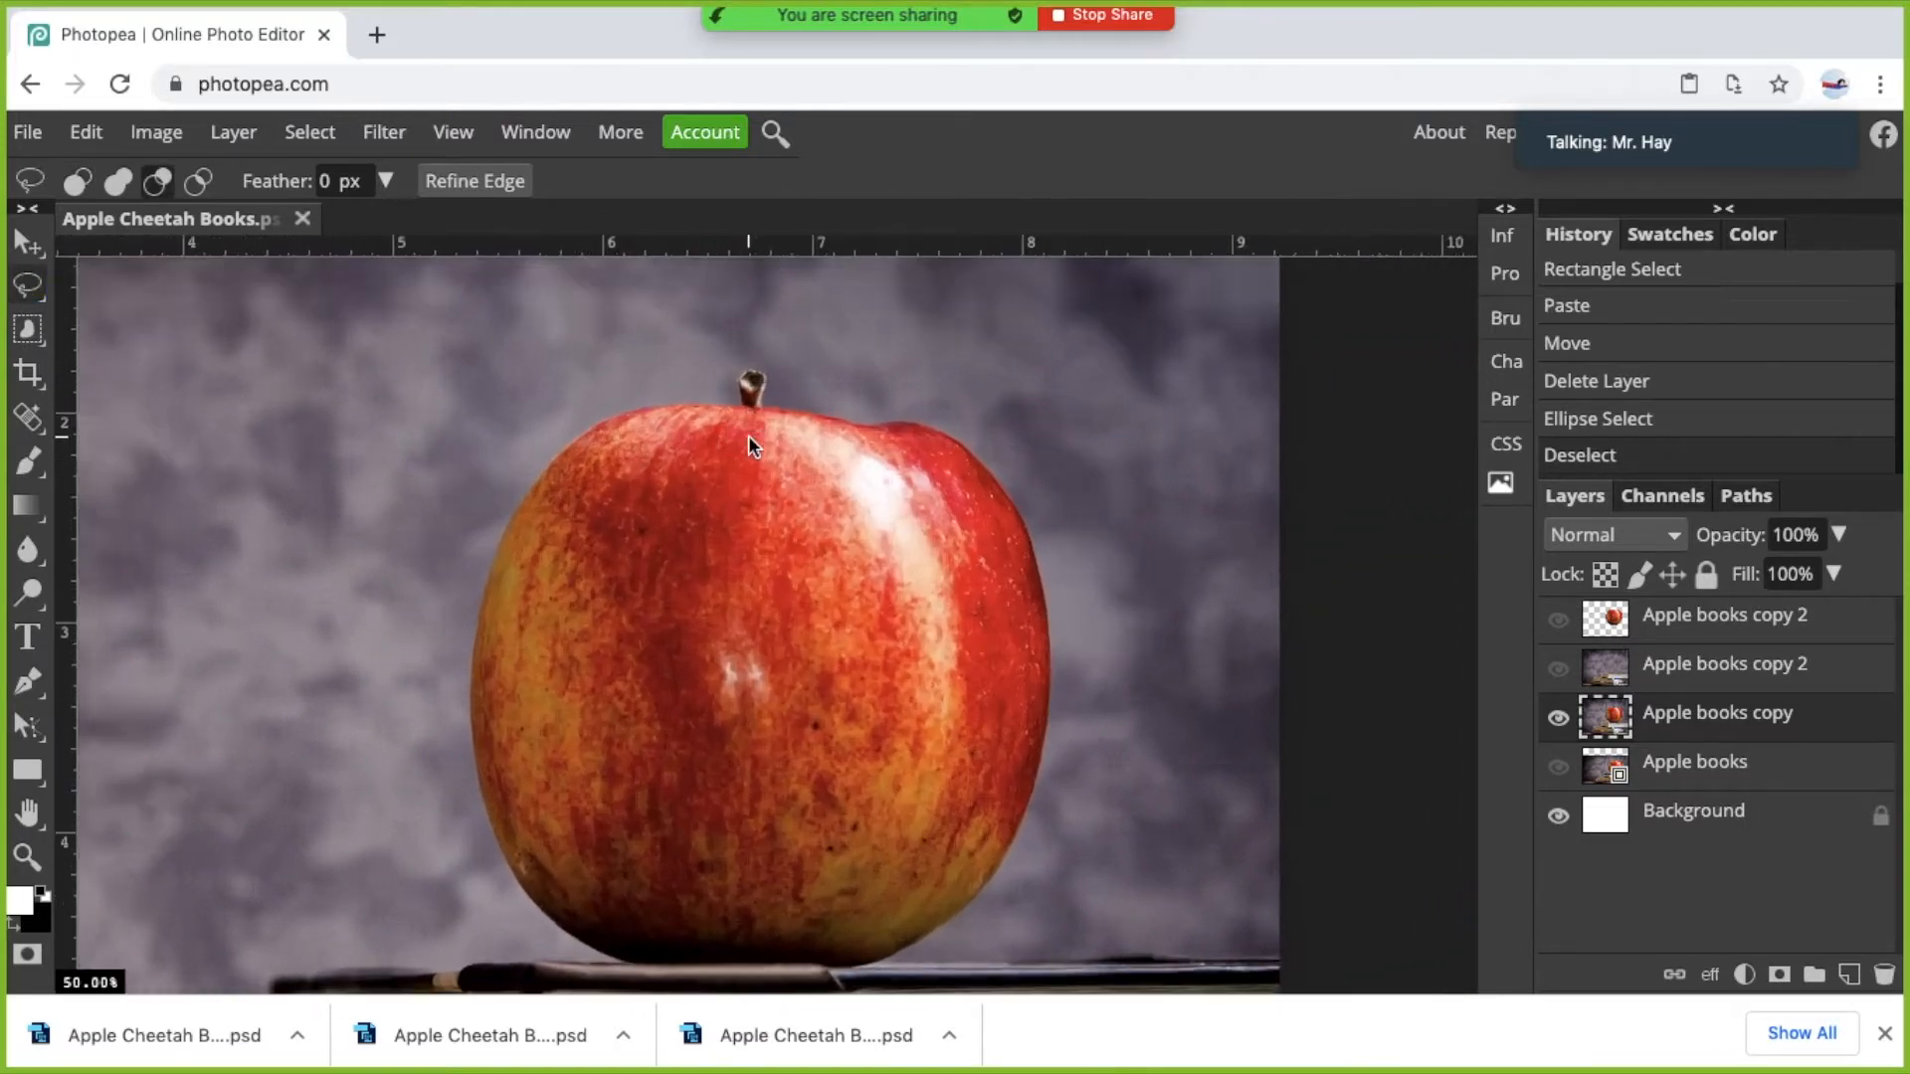
{"action": "left_click", "coordinate": [75, 182]}
{"action": "left_click", "coordinate": [987, 369]}
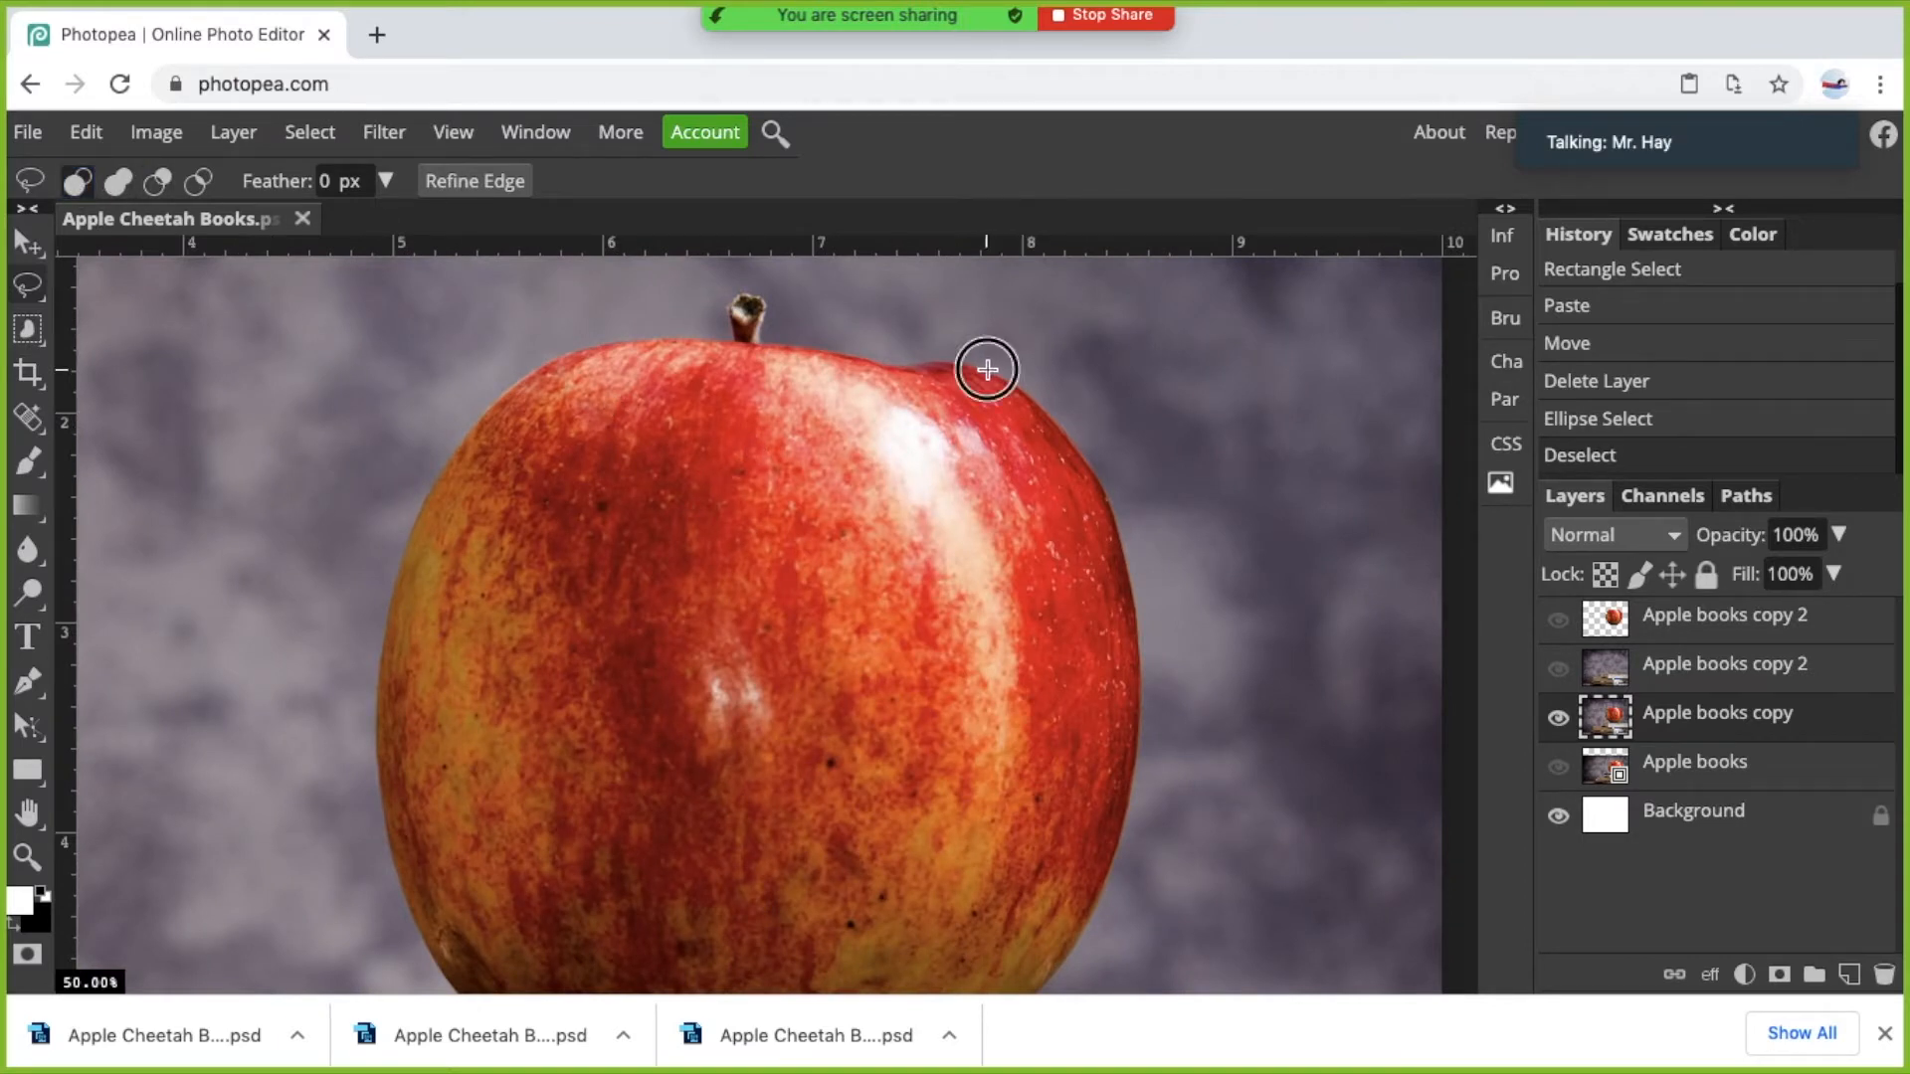
{"action": "mouse_move", "coordinate": [987, 369]}
{"action": "left_mouse_down"}
{"action": "mouse_move", "coordinate": [1096, 468]}
{"action": "mouse_move", "coordinate": [1117, 529]}
{"action": "mouse_move", "coordinate": [1143, 648]}
{"action": "mouse_move", "coordinate": [1122, 810]}
{"action": "left_mouse_up"}
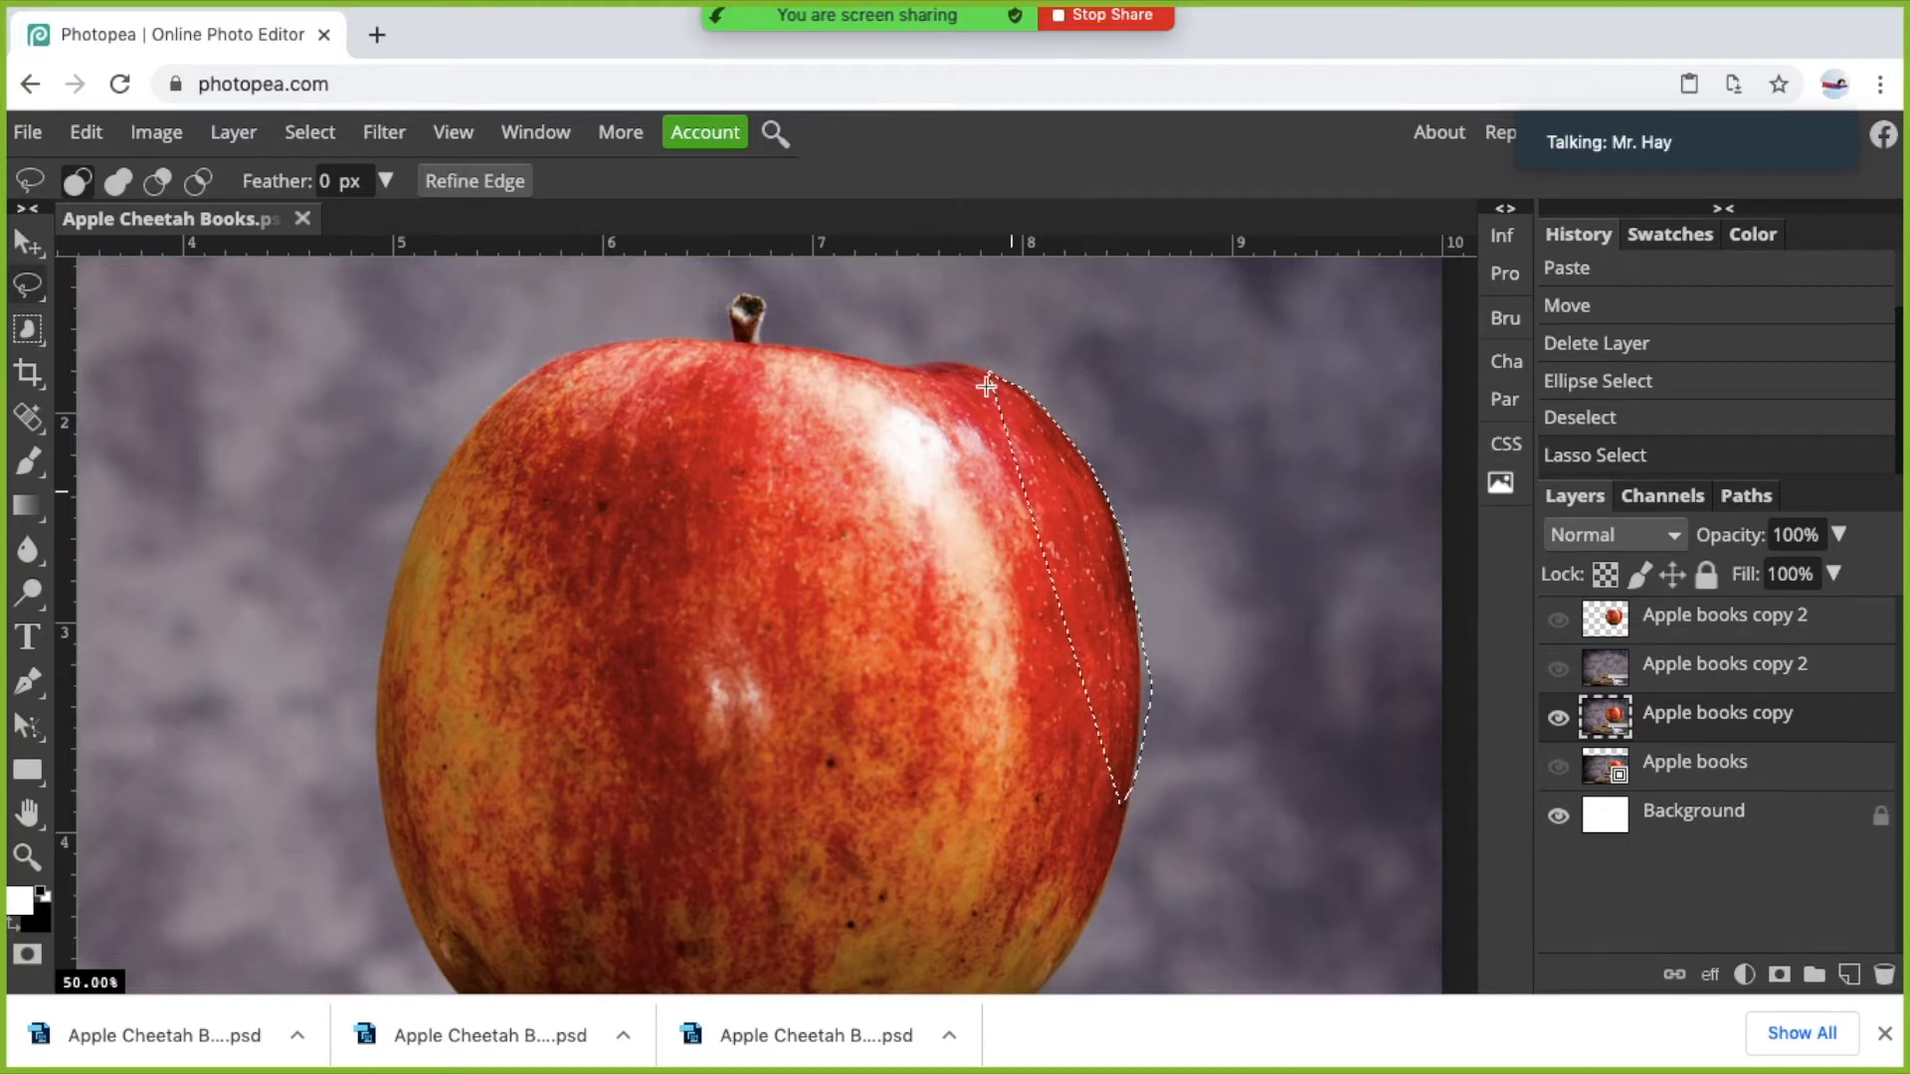
Add a lassoed area along the apple's lower right edge to the existing selection.
{"action": "scroll", "coordinate": [1022, 571], "scroll_direction": "down", "scroll_amount": 3}
{"action": "scroll", "coordinate": [1022, 572], "scroll_direction": "right", "scroll_amount": 3}
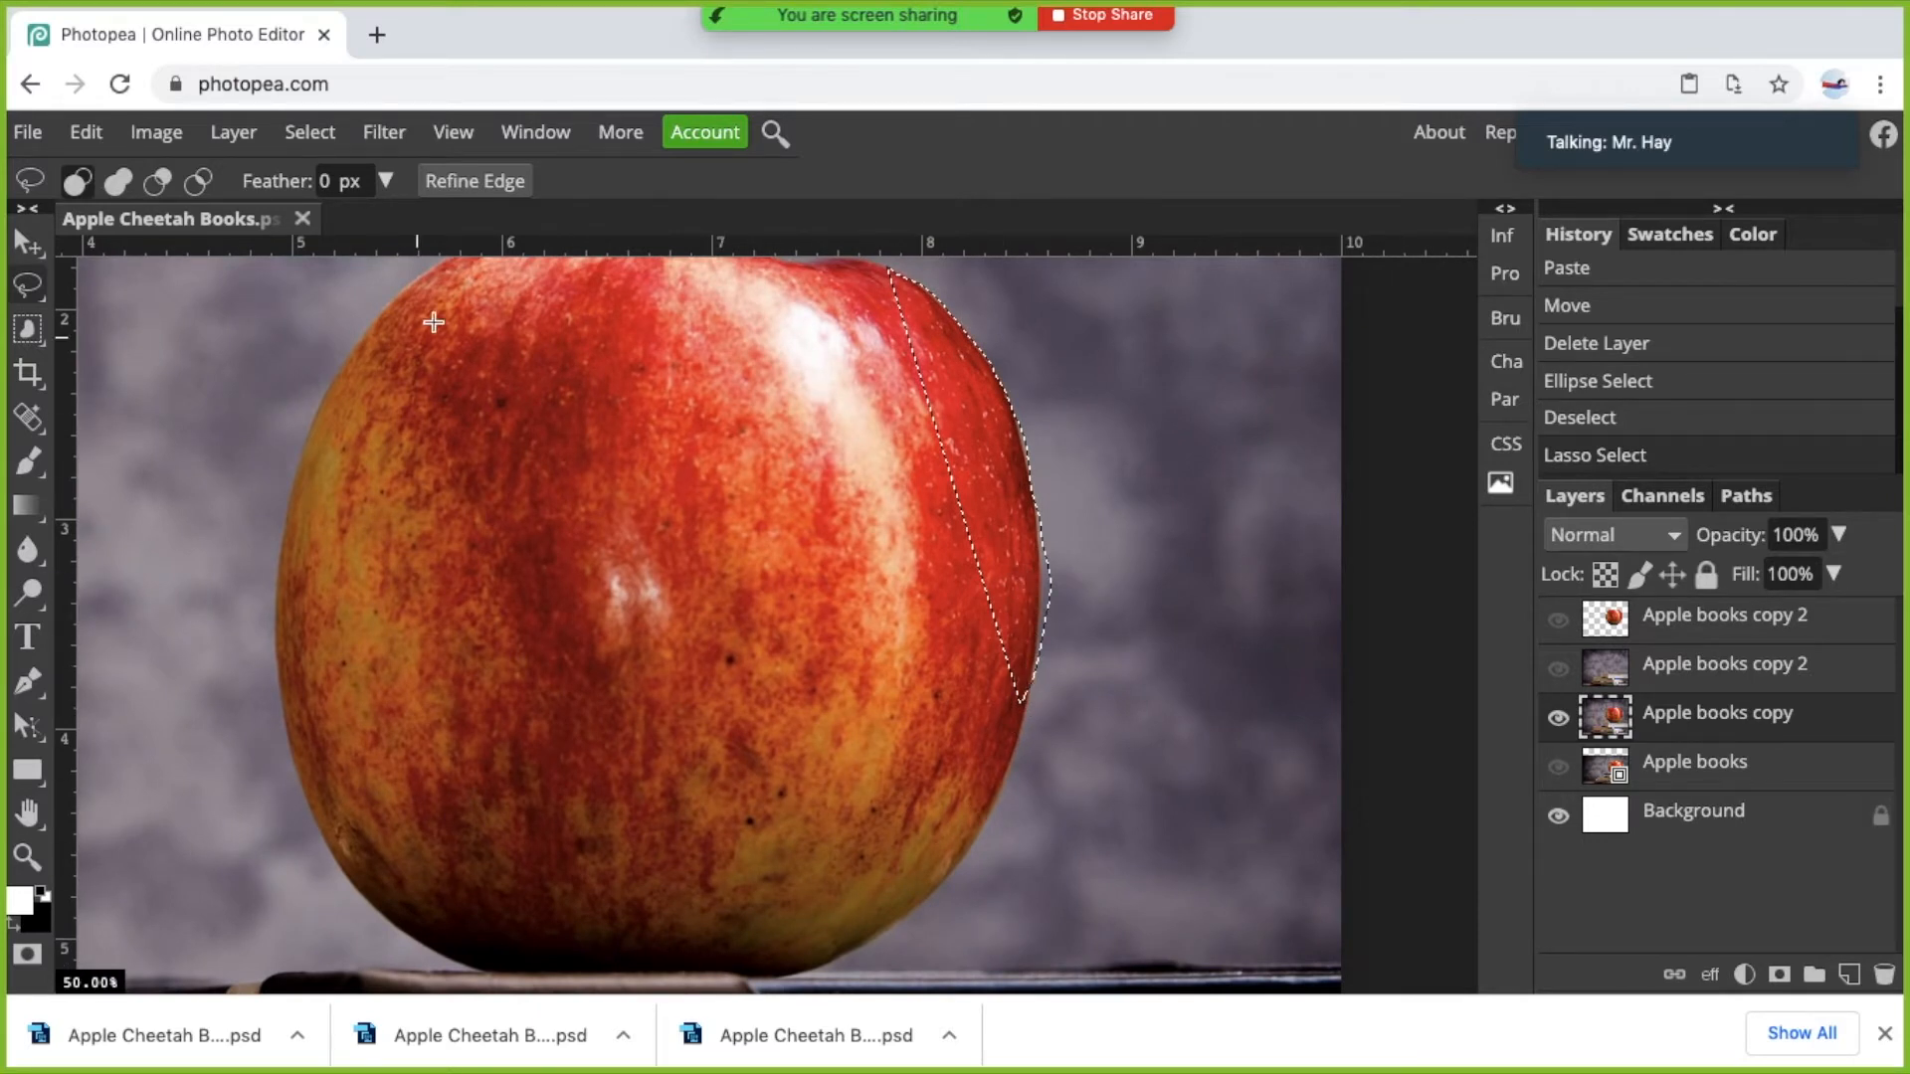
{"action": "scroll", "coordinate": [639, 578], "scroll_direction": "up", "scroll_amount": 3}
{"action": "scroll", "coordinate": [640, 578], "scroll_direction": "right", "scroll_amount": 1}
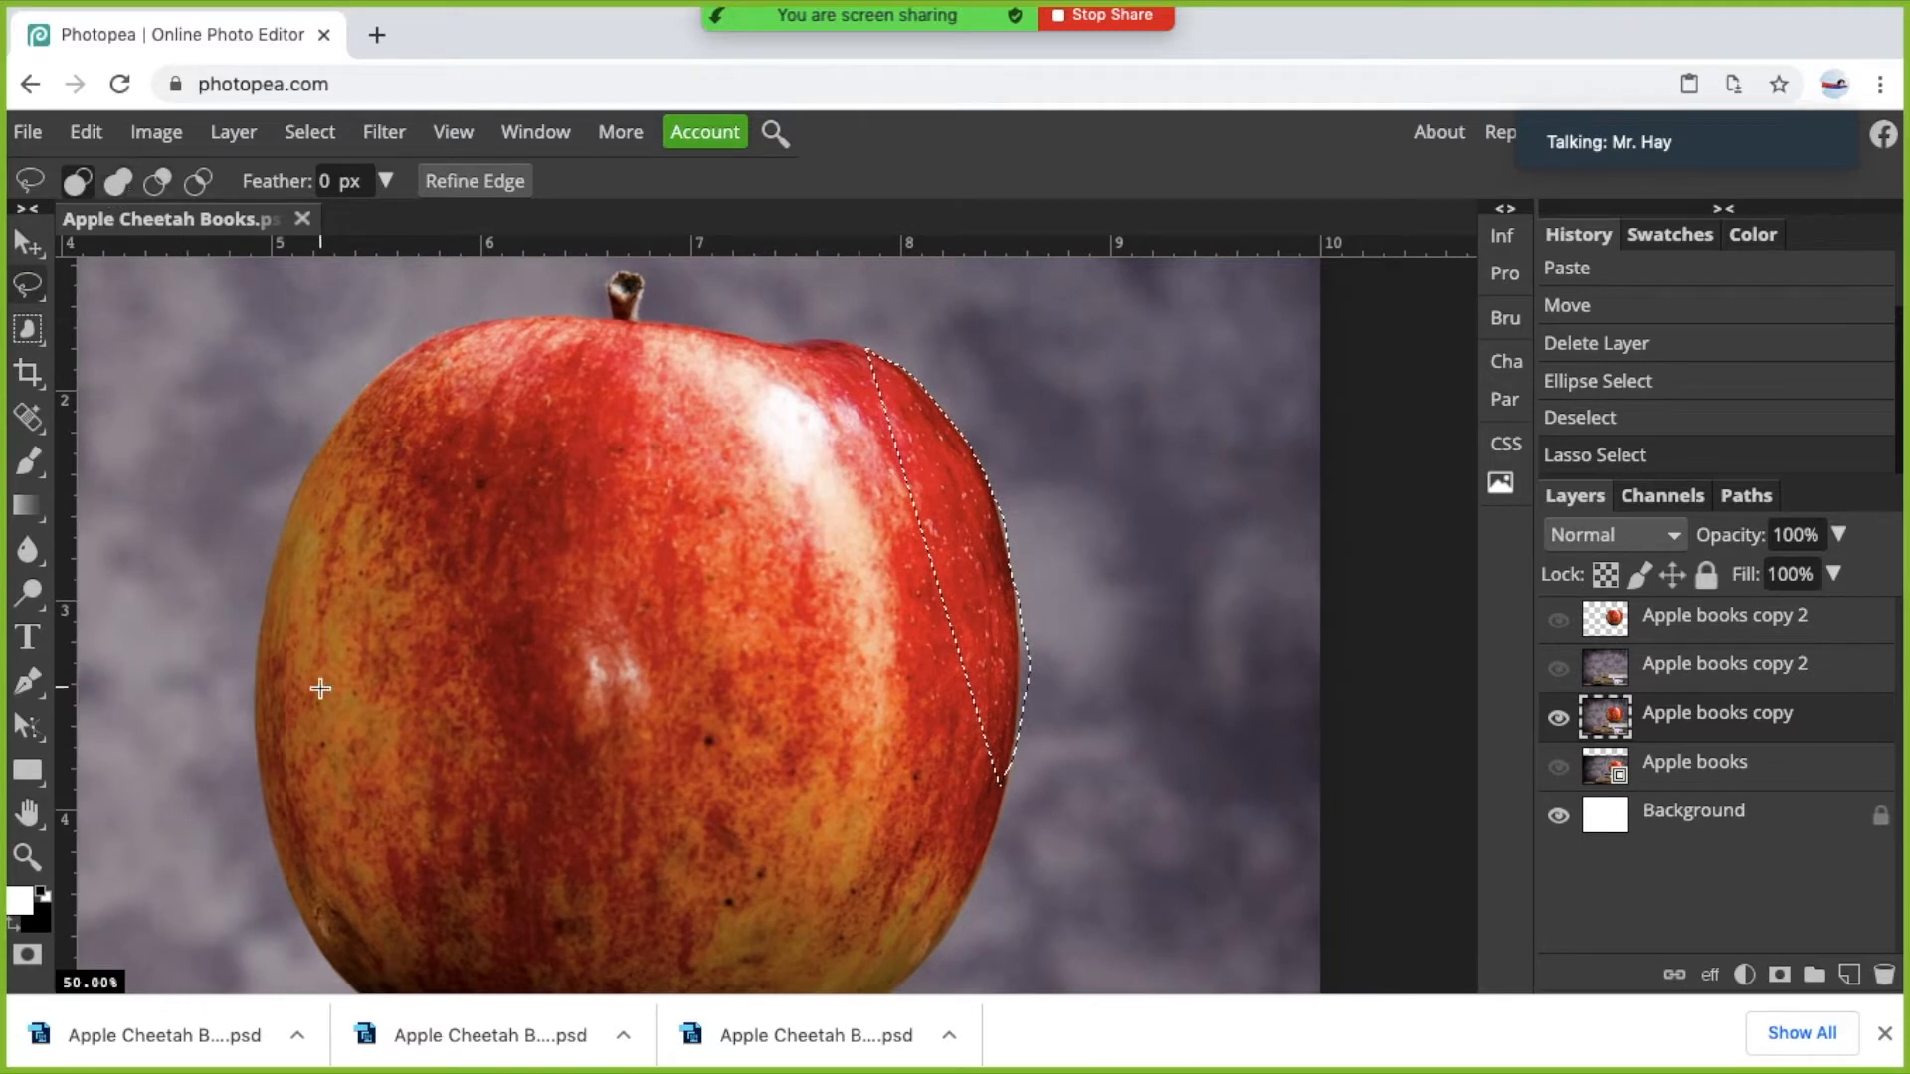
{"action": "scroll", "coordinate": [570, 681], "scroll_direction": "down", "scroll_amount": 4}
{"action": "scroll", "coordinate": [570, 682], "scroll_direction": "left", "scroll_amount": 1}
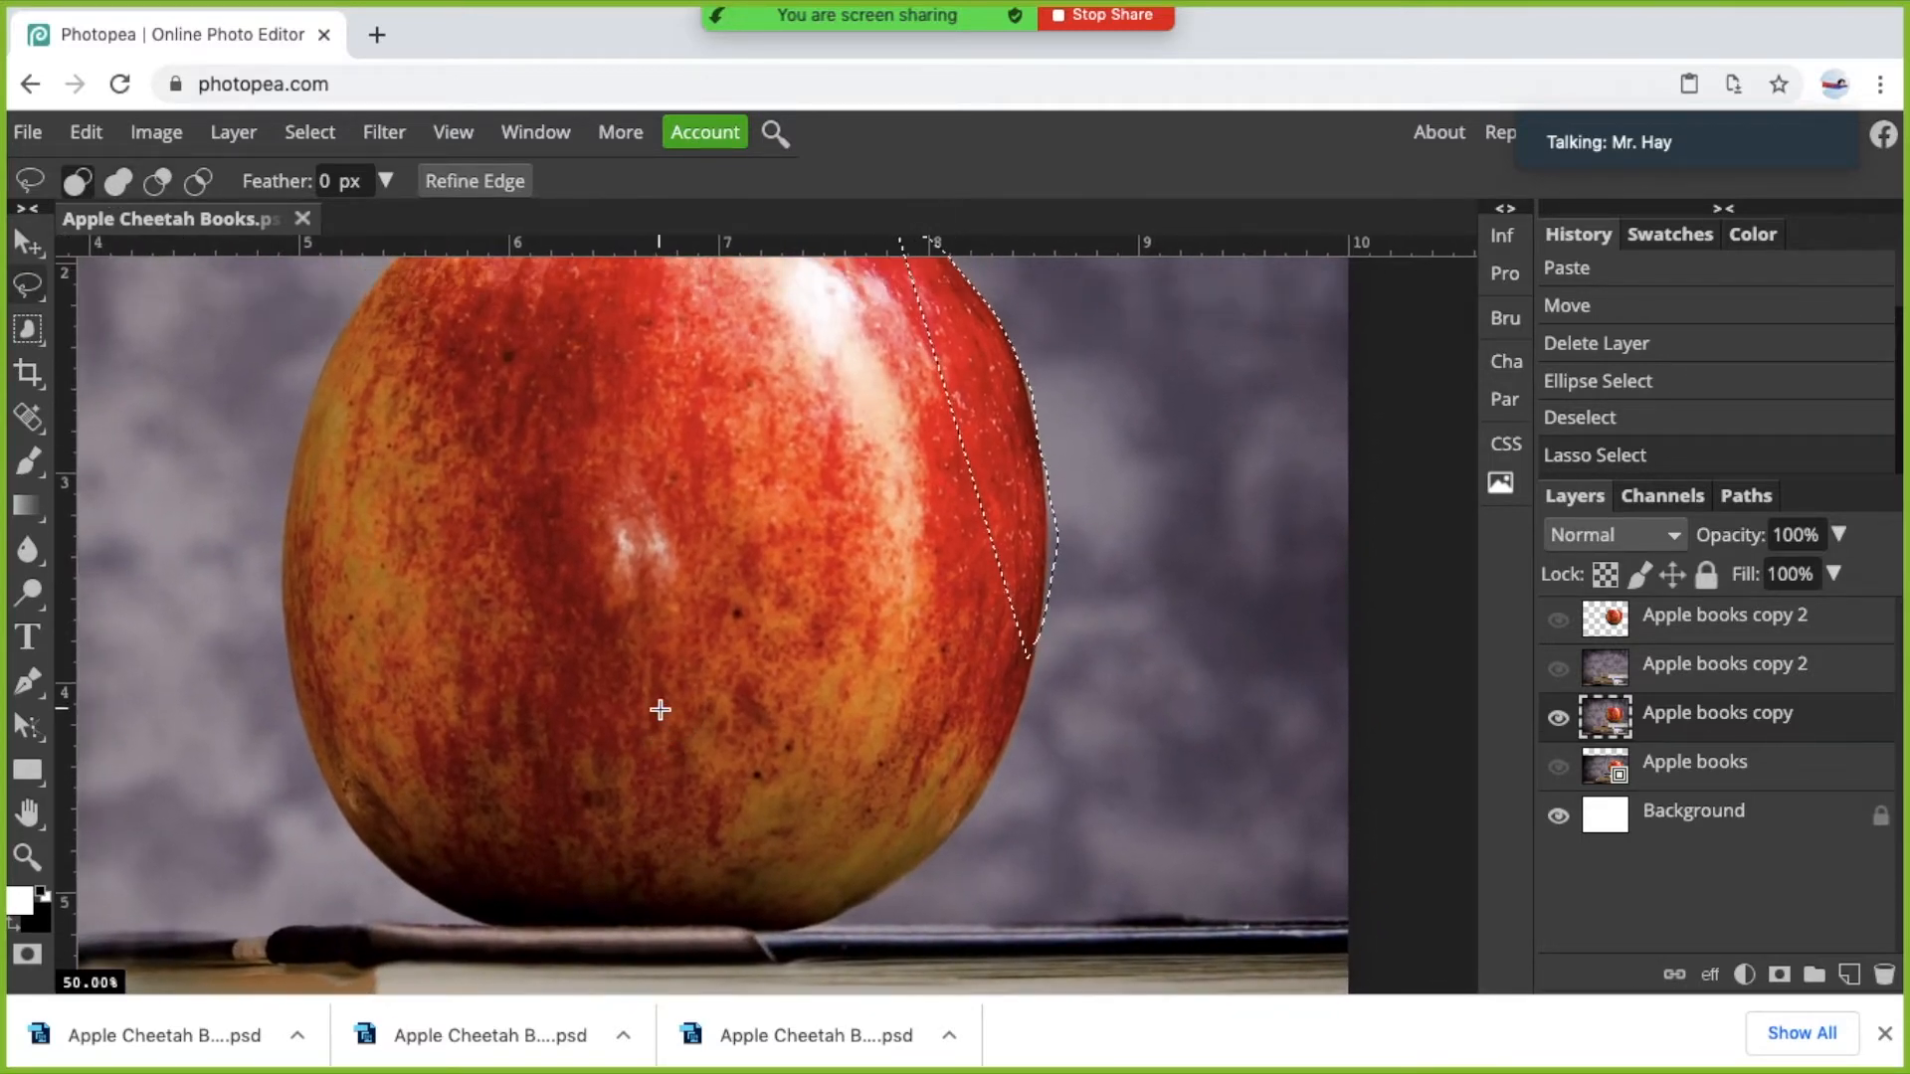
{"action": "scroll", "coordinate": [659, 709], "scroll_direction": "up", "scroll_amount": 1}
{"action": "scroll", "coordinate": [659, 709], "scroll_direction": "right", "scroll_amount": 1}
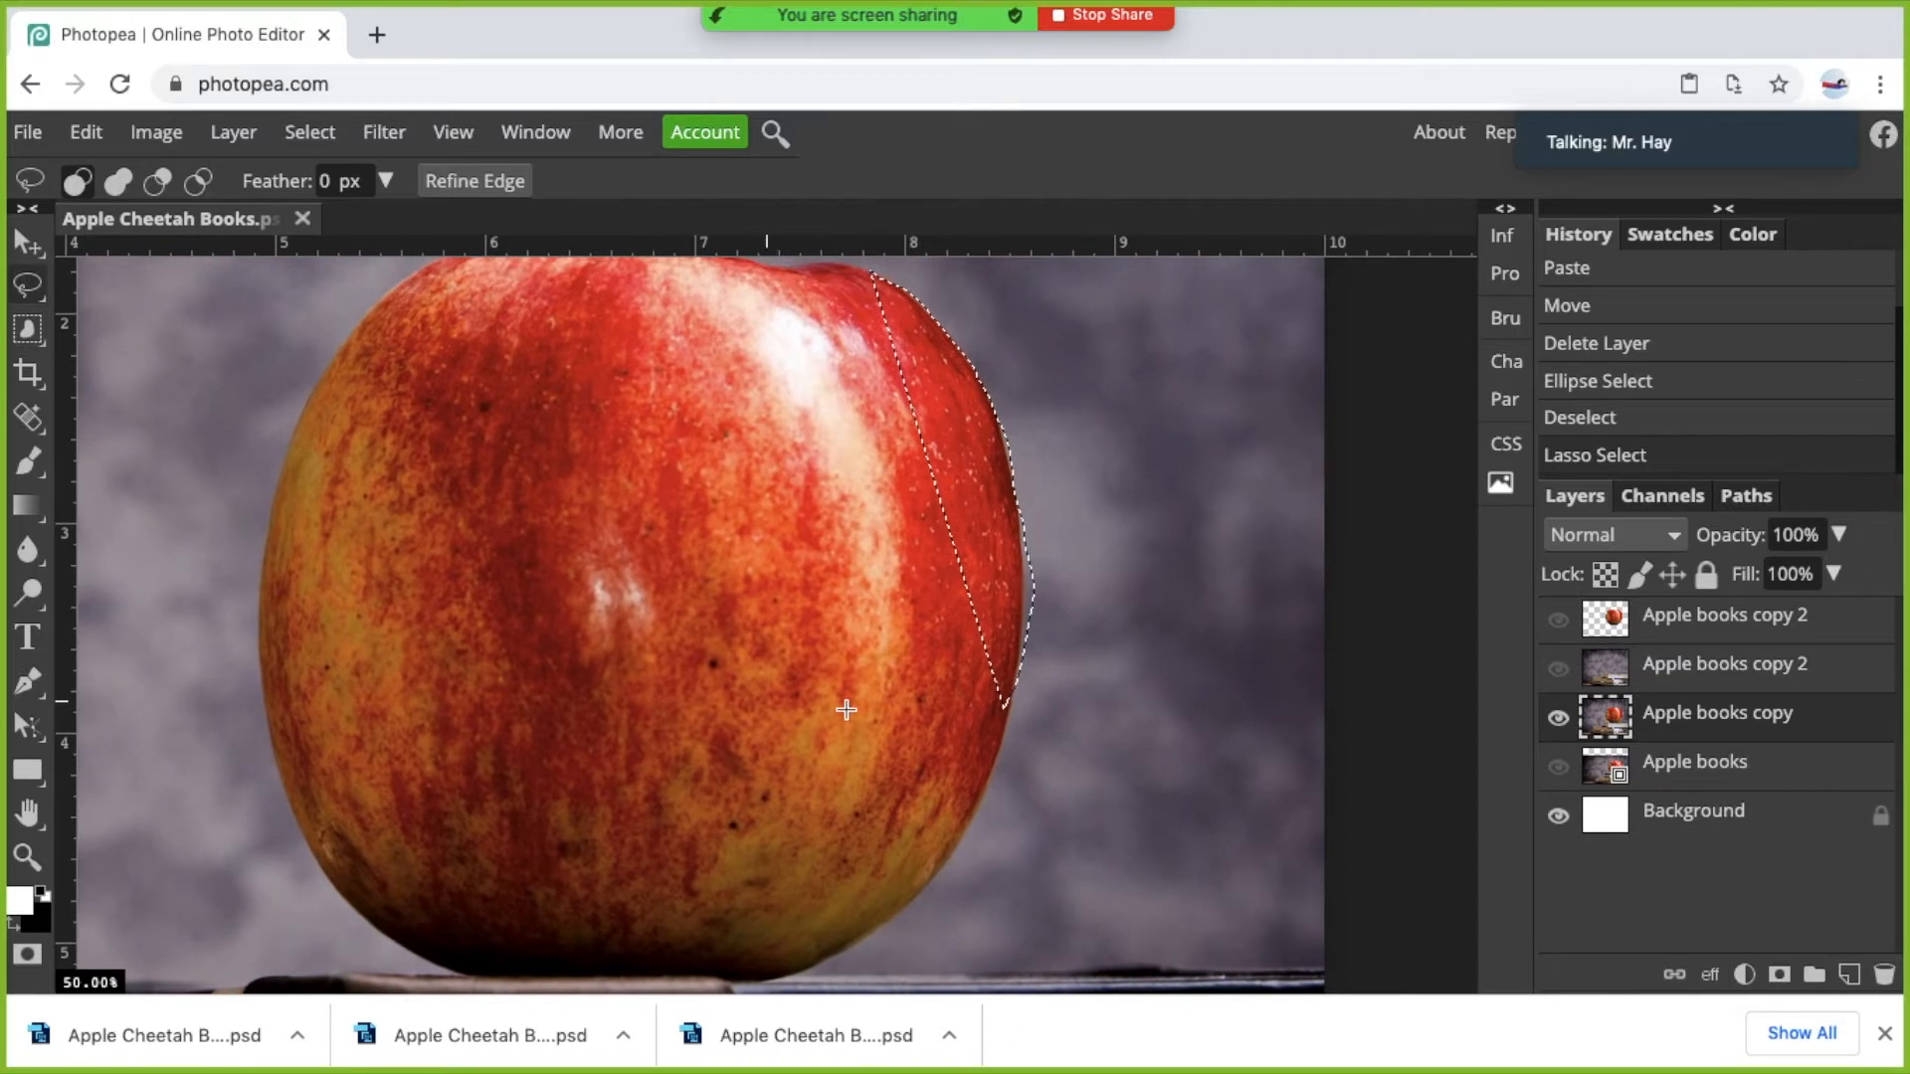
{"action": "key", "text": "shift"}
{"action": "left_click", "coordinate": [1005, 689]}
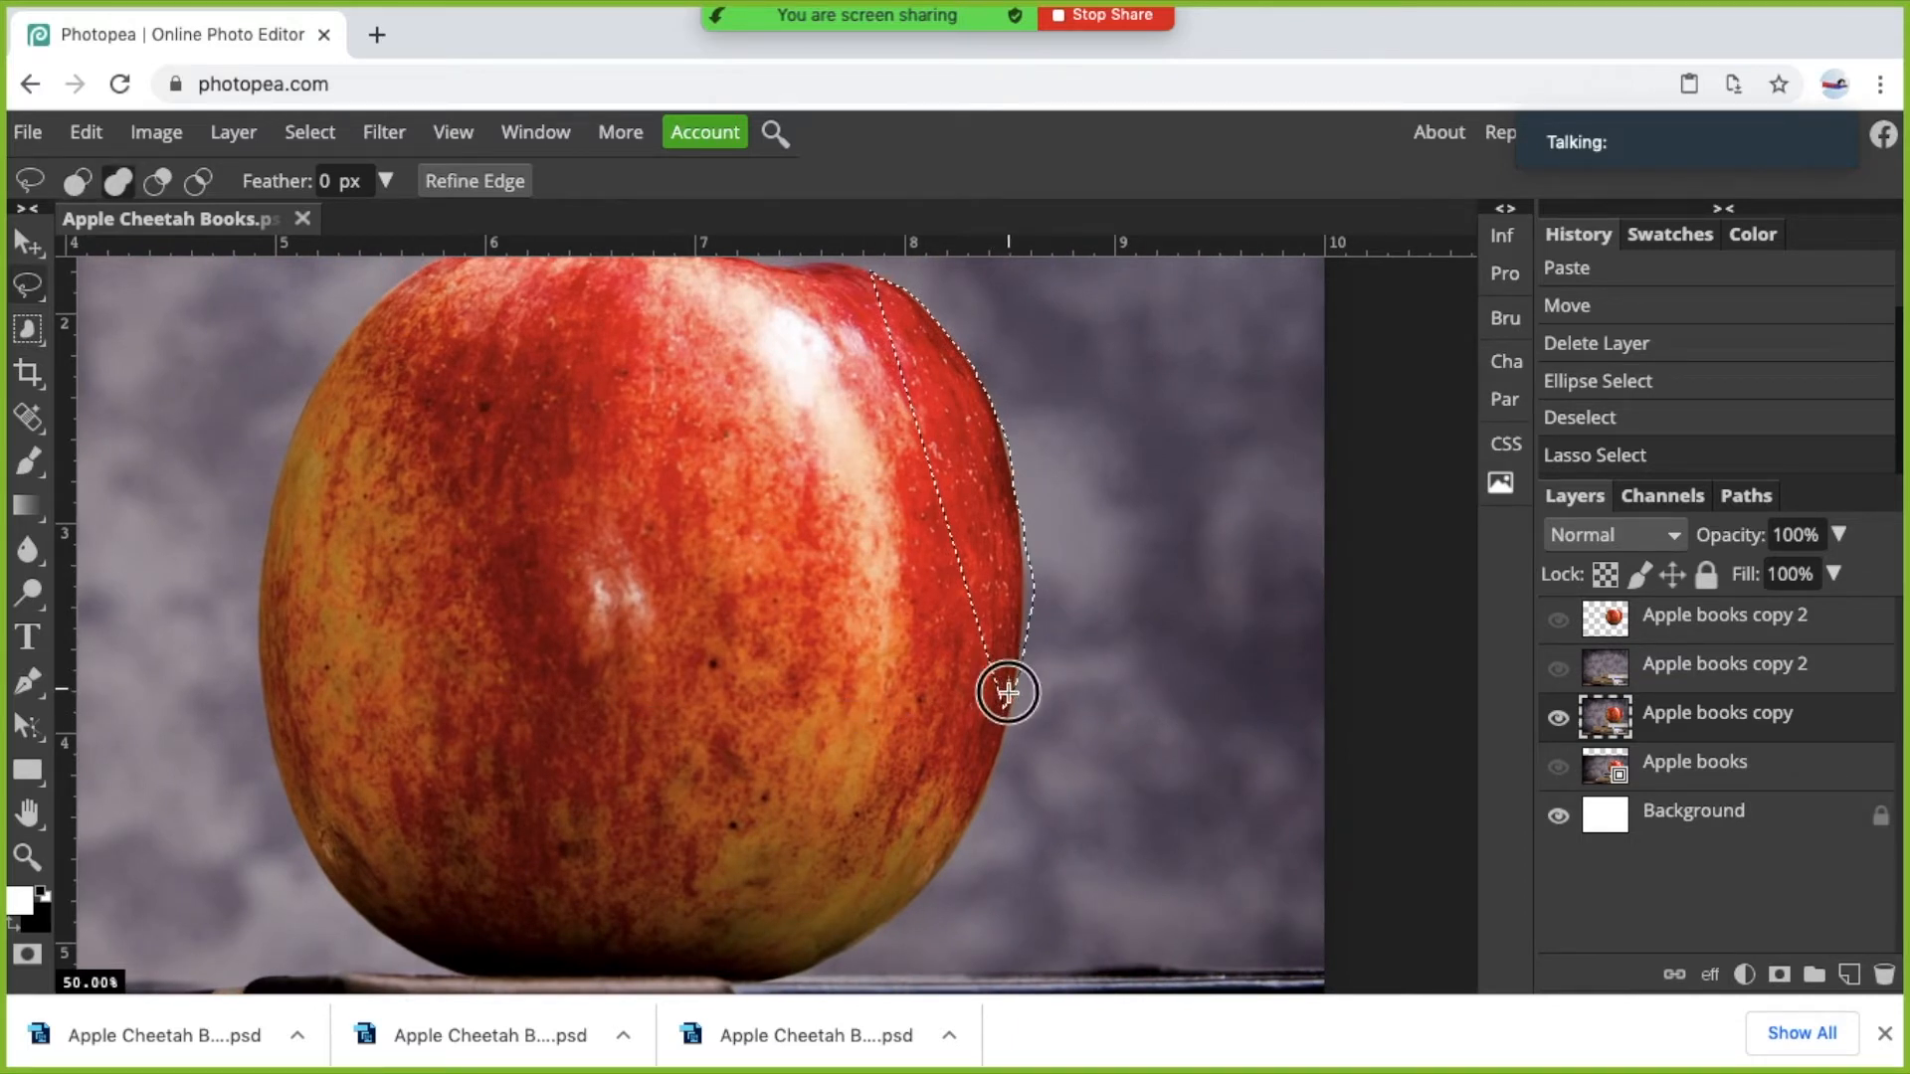
{"action": "double_click", "coordinate": [917, 647]}
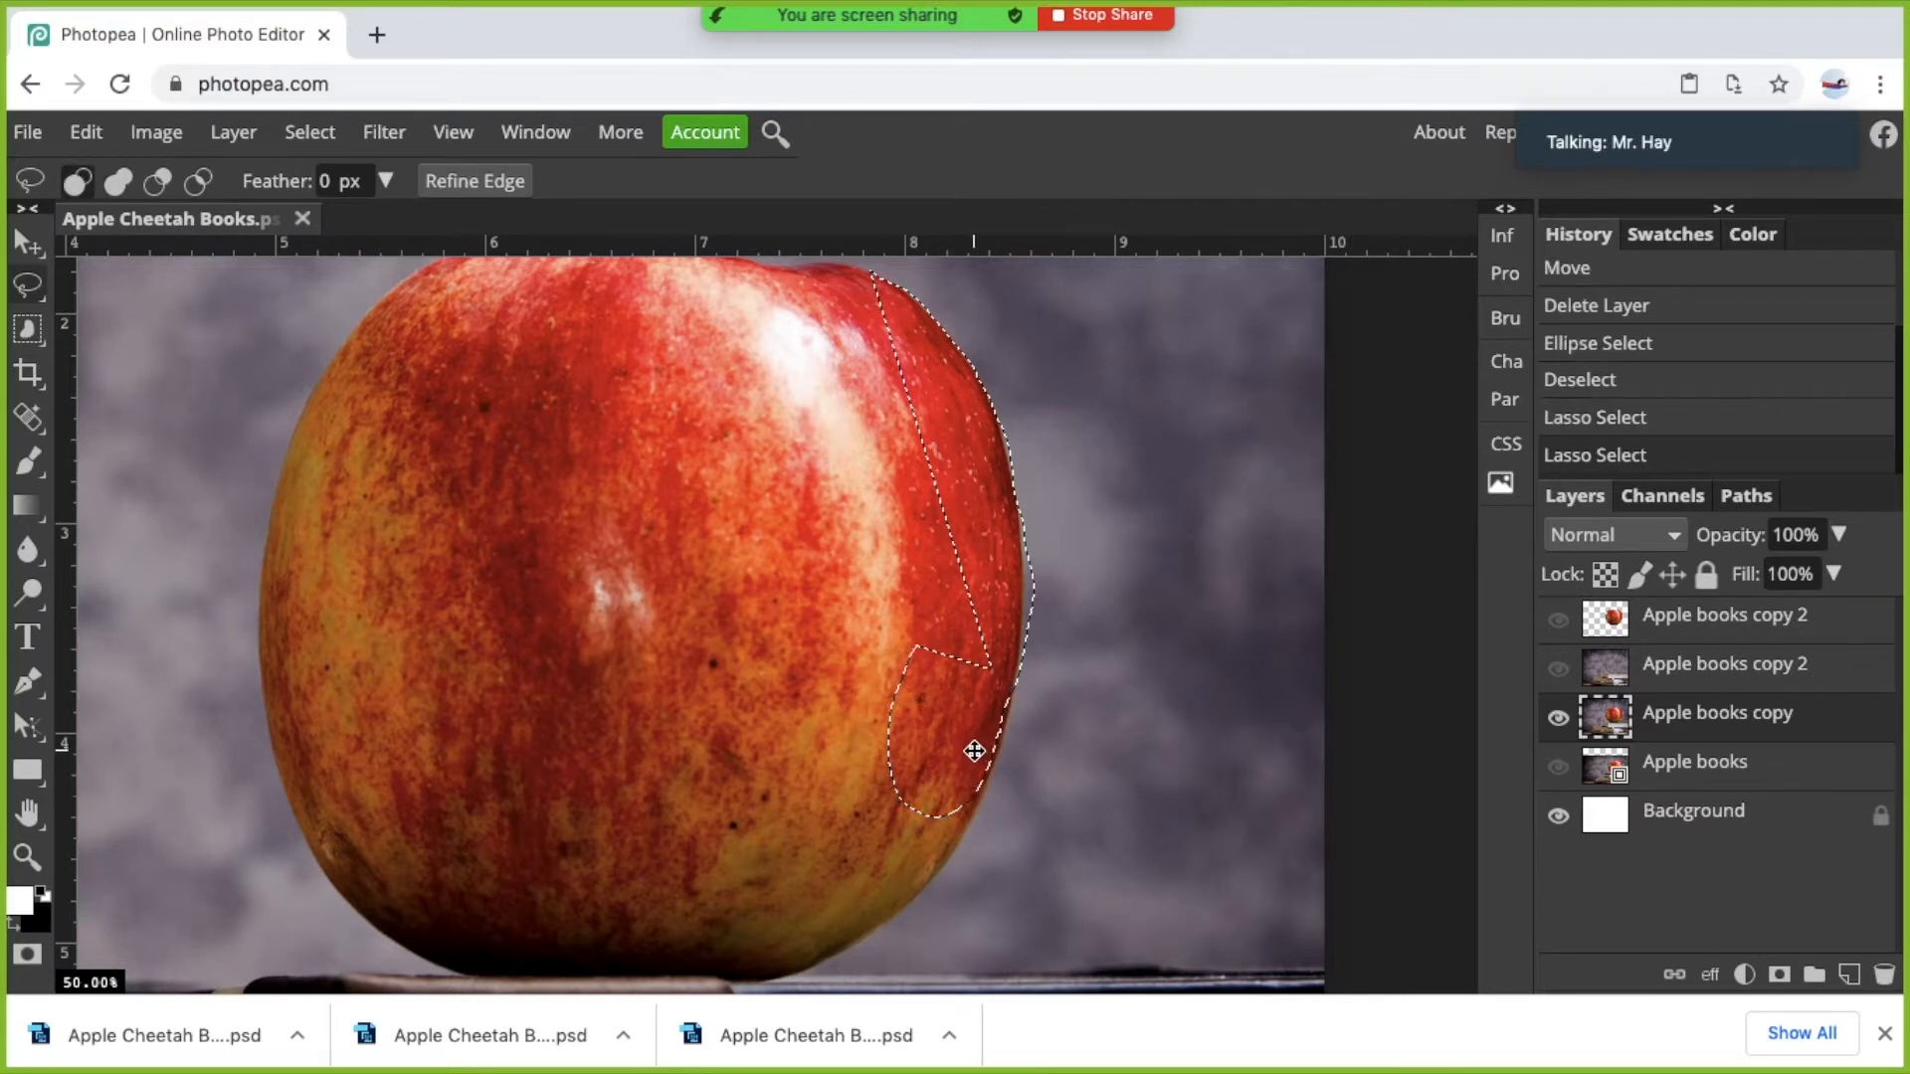
Subtract the inner part of the added lower right area from the selection with Lasso Select.
{"action": "key", "text": "alt"}
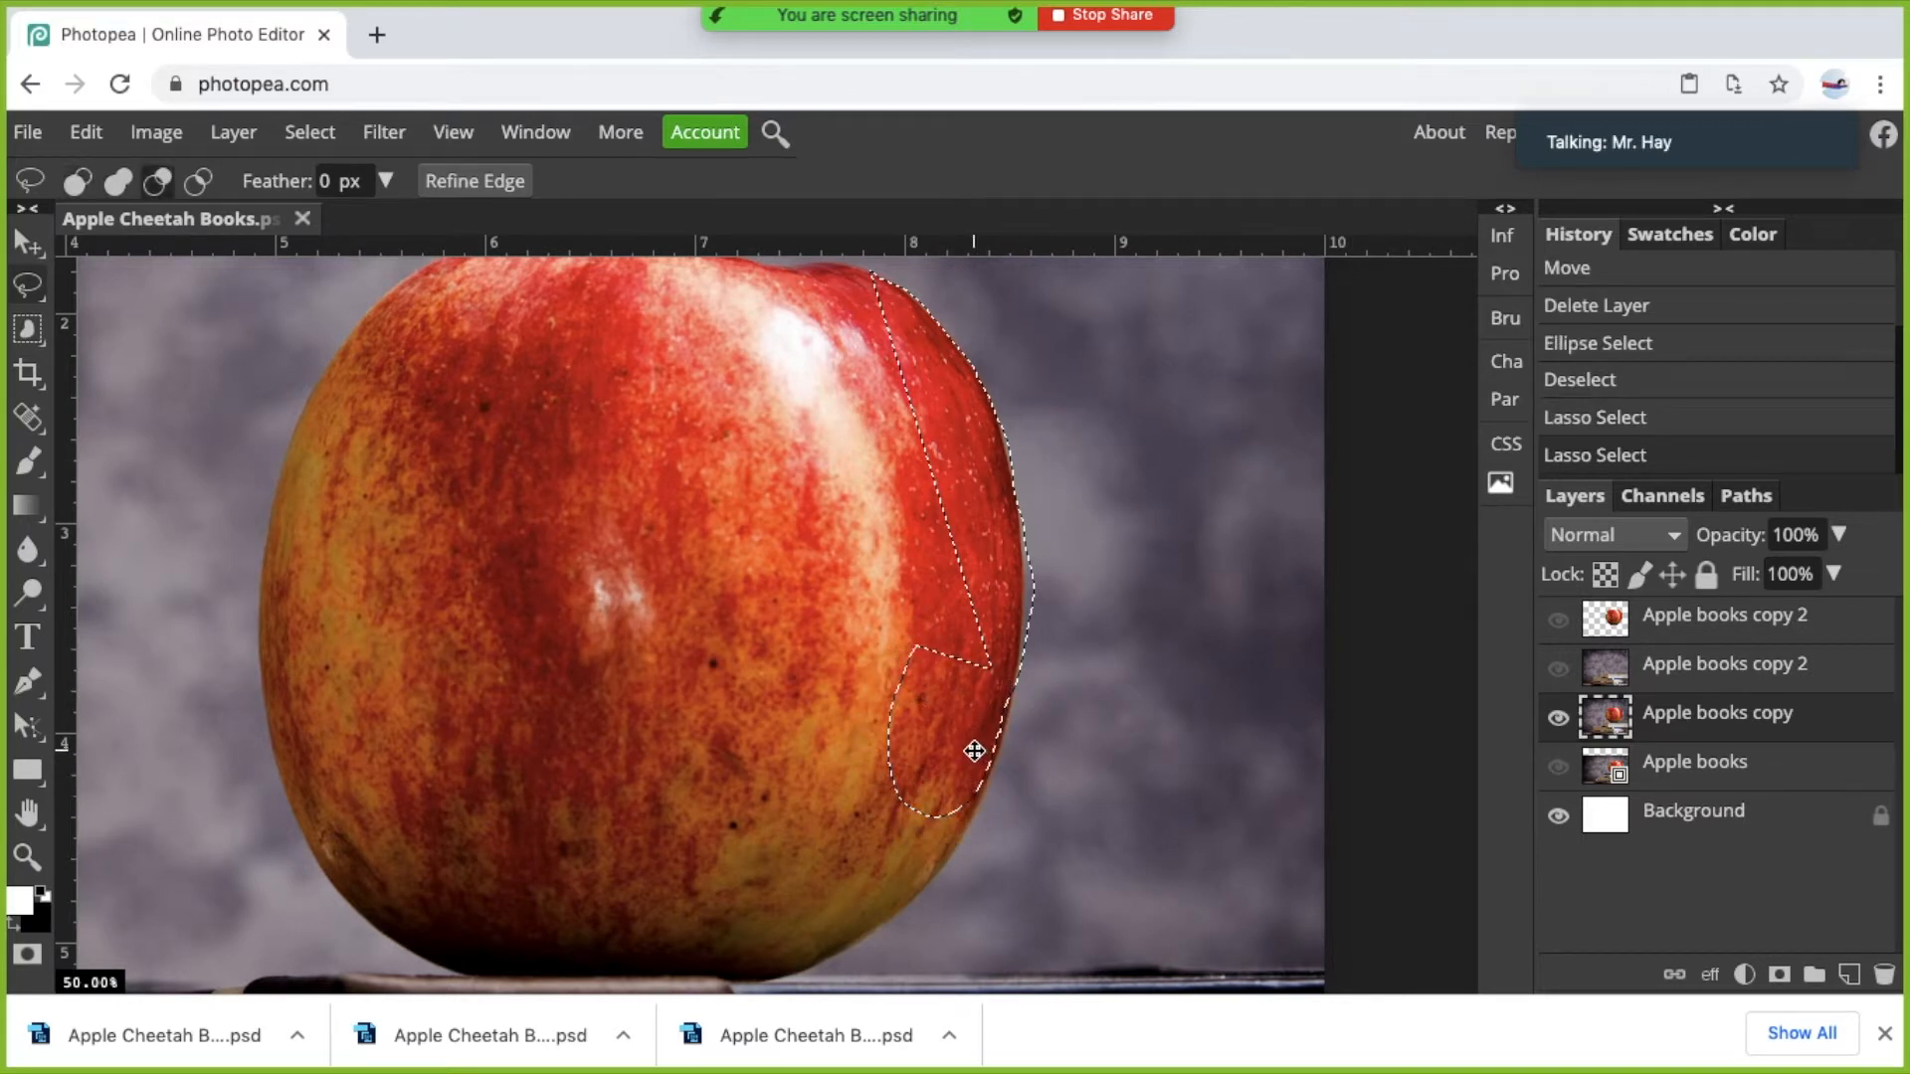
{"action": "left_click", "coordinate": [956, 627]}
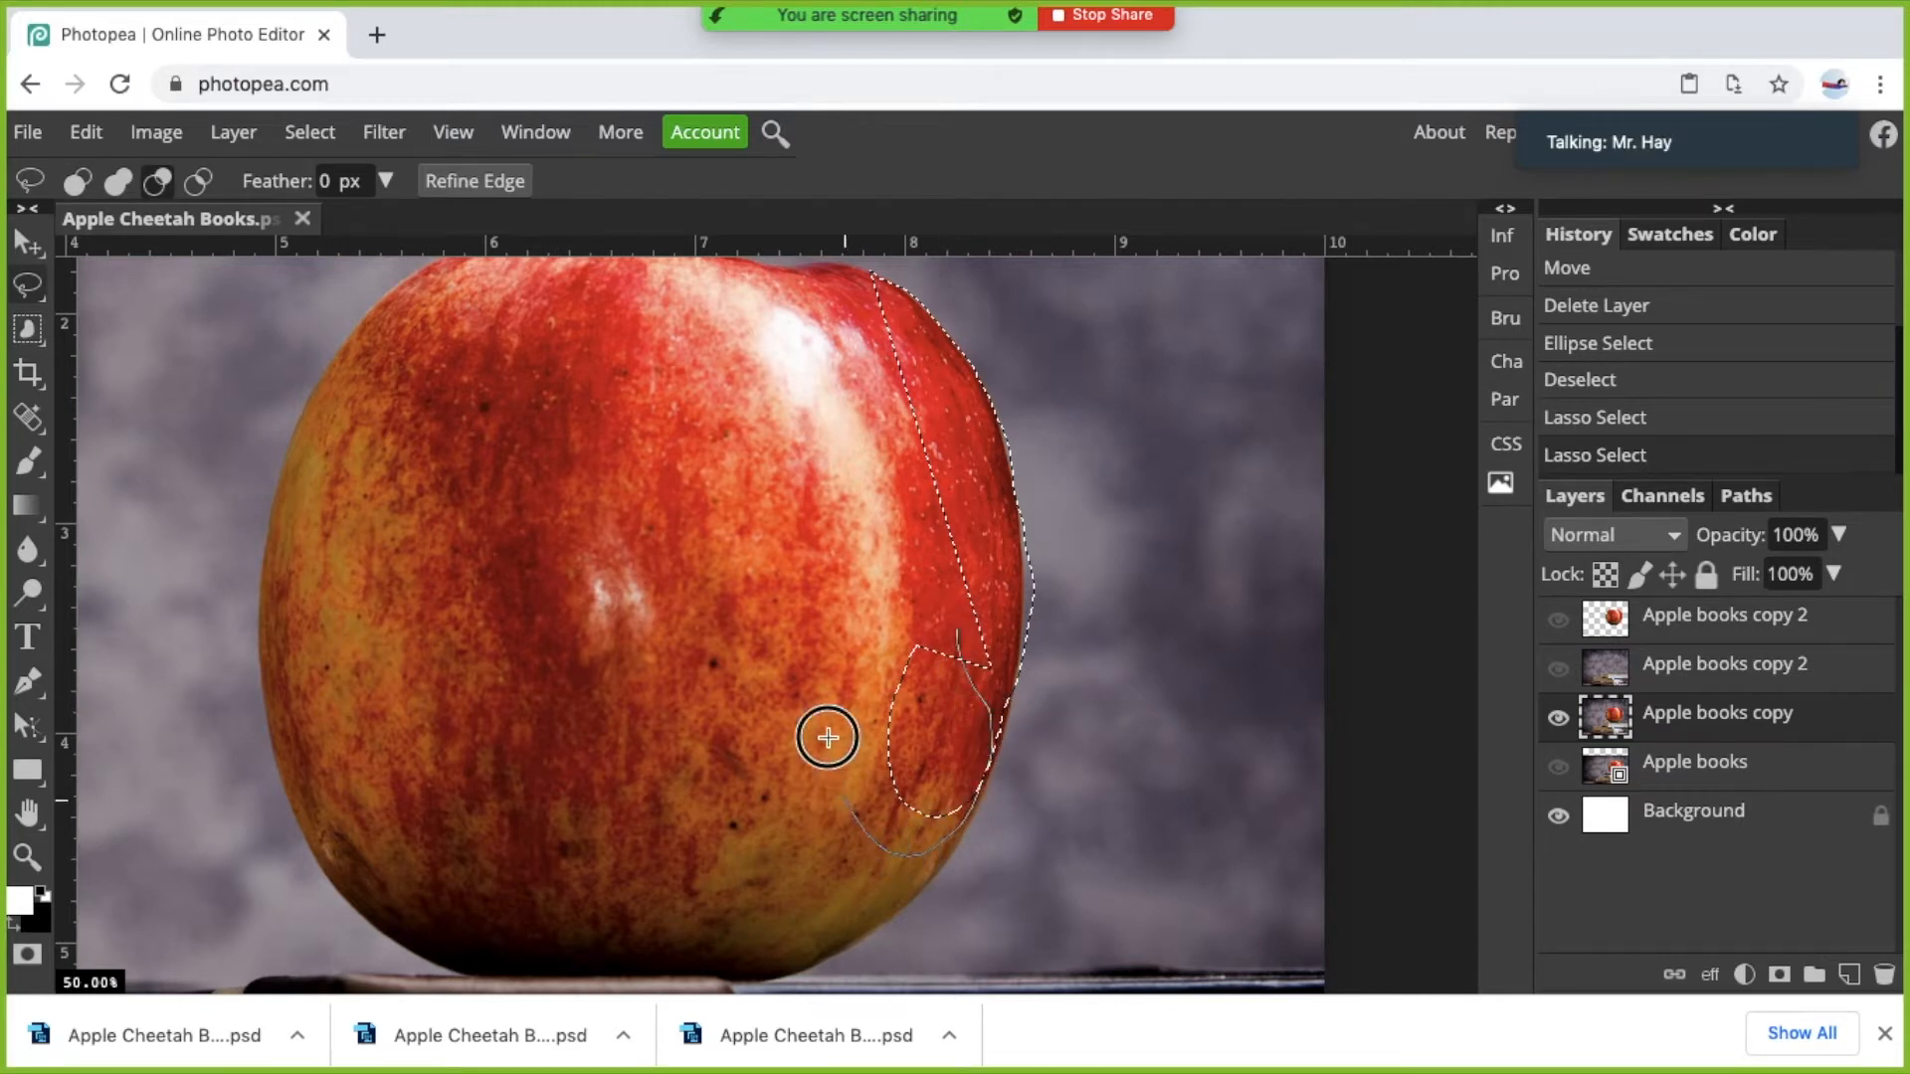
{"action": "double_click", "coordinate": [937, 614]}
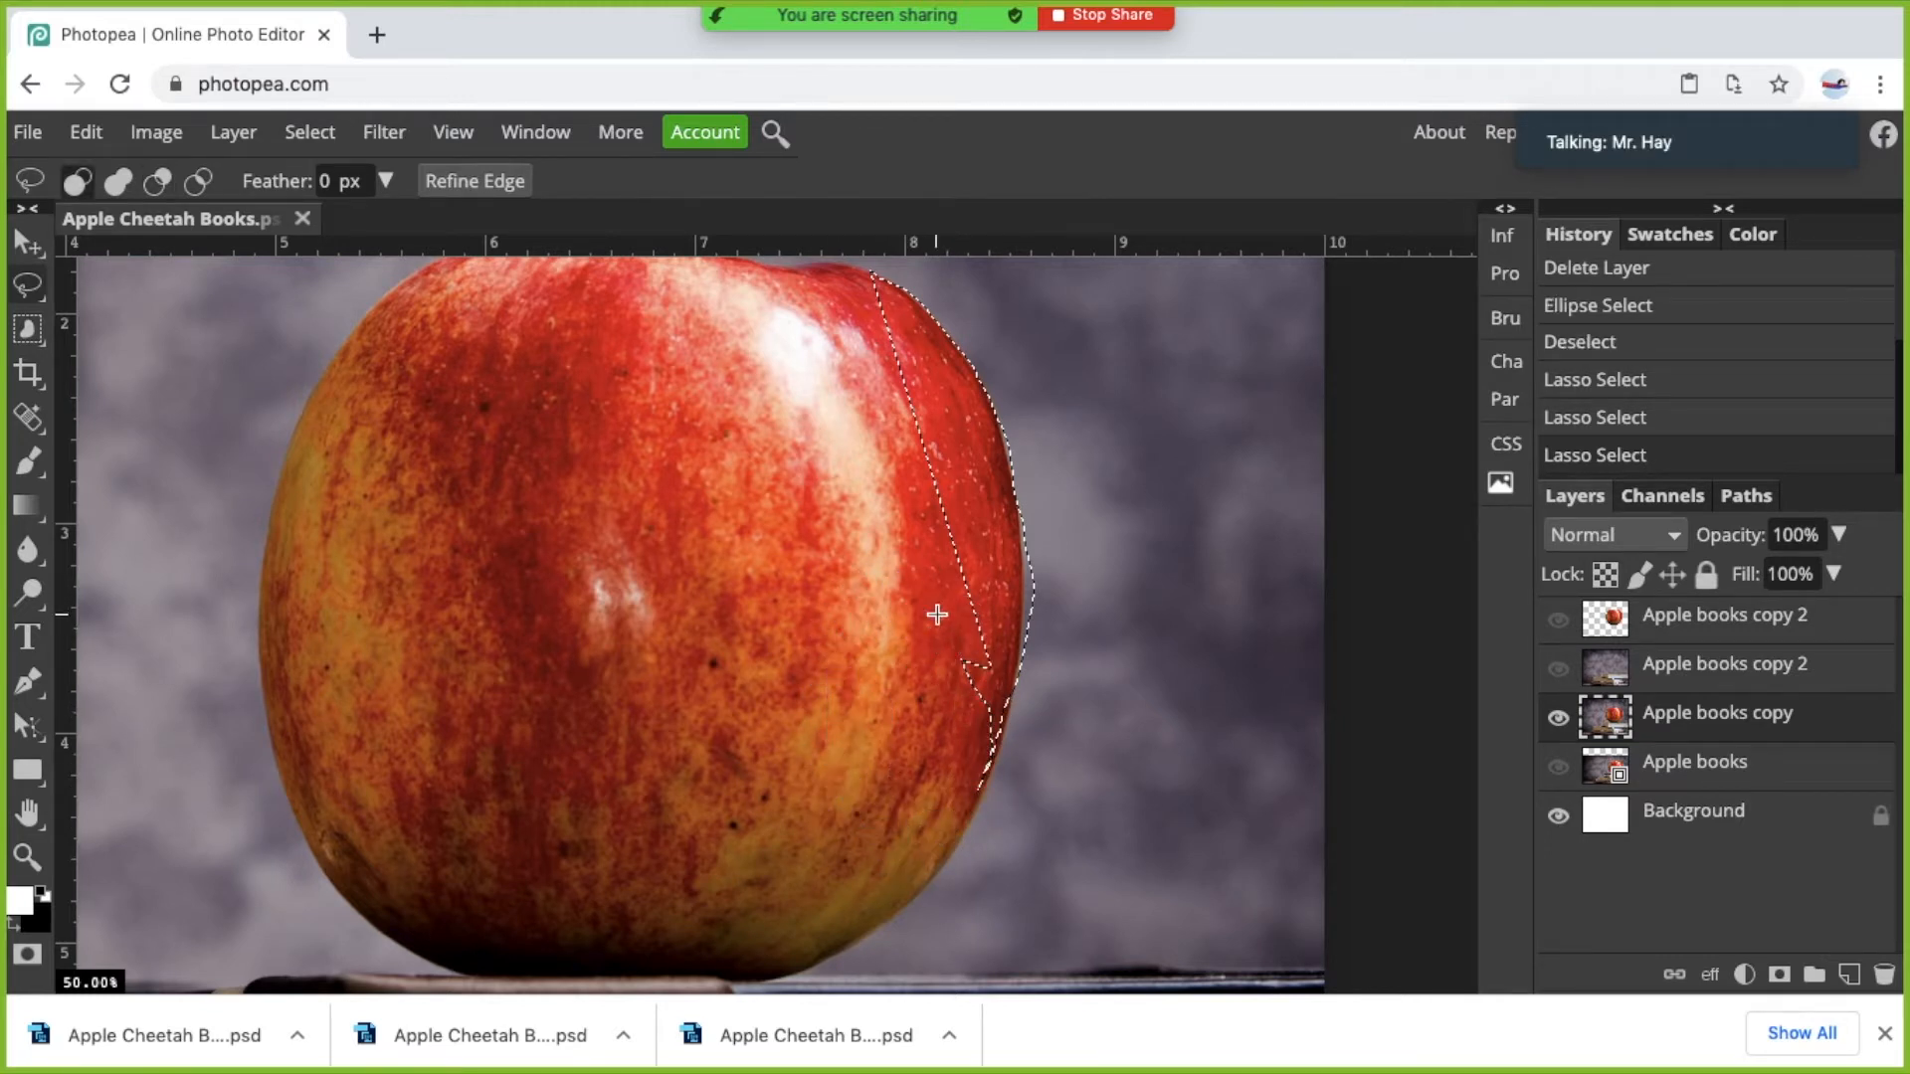
Replace the selection with a new lassoed area in the middle of the apple, and deselect it.
{"action": "left_click", "coordinate": [85, 181]}
{"action": "mouse_move", "coordinate": [816, 418]}
{"action": "left_mouse_down"}
{"action": "mouse_move", "coordinate": [902, 479]}
{"action": "mouse_move", "coordinate": [937, 632]}
{"action": "mouse_move", "coordinate": [768, 710]}
{"action": "mouse_move", "coordinate": [694, 499]}
{"action": "mouse_move", "coordinate": [817, 416]}
{"action": "left_mouse_up"}
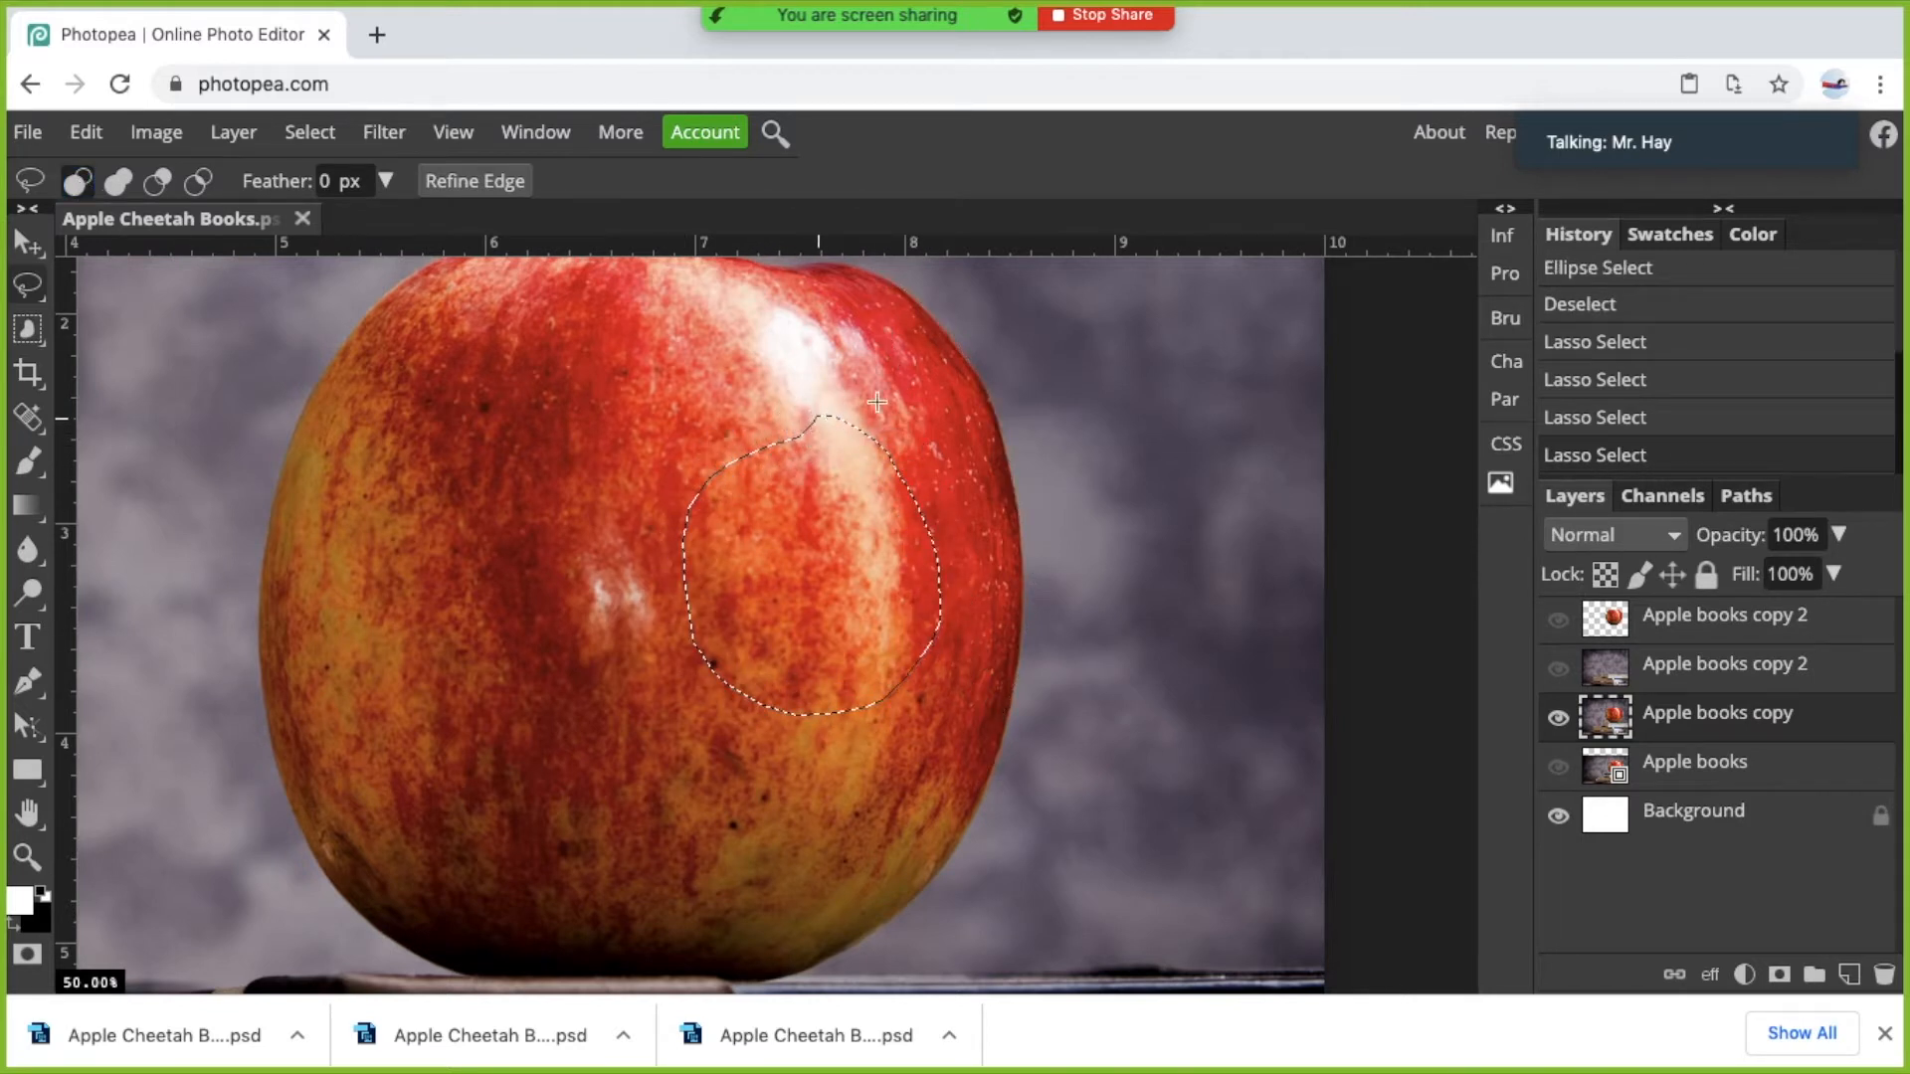
{"action": "left_click", "coordinate": [845, 537]}
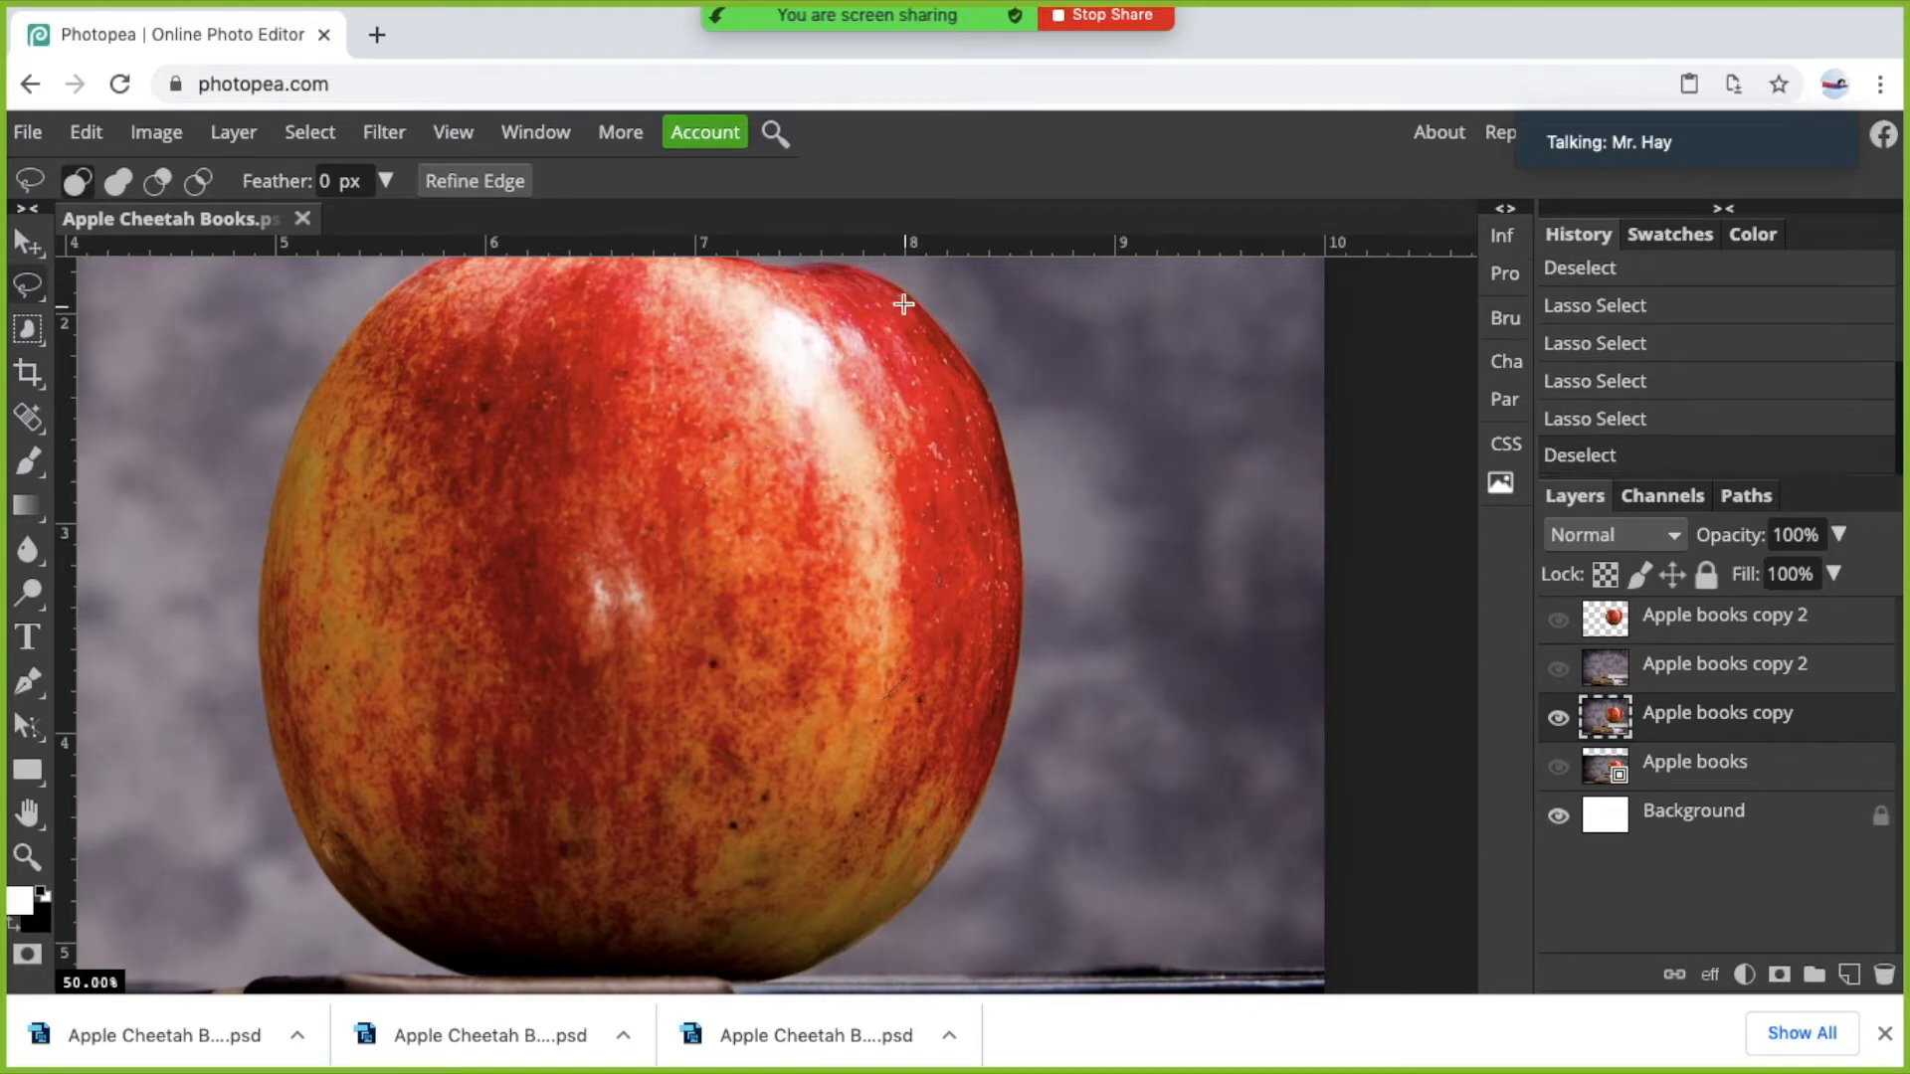
Lasso the apple's upper right side as a new selection and extend it down the right edge in add mode.
{"action": "mouse_move", "coordinate": [896, 289]}
{"action": "left_mouse_down"}
{"action": "mouse_move", "coordinate": [1005, 449]}
{"action": "mouse_move", "coordinate": [1017, 533]}
{"action": "mouse_move", "coordinate": [990, 665]}
{"action": "mouse_move", "coordinate": [858, 615]}
{"action": "mouse_move", "coordinate": [783, 409]}
{"action": "mouse_move", "coordinate": [803, 330]}
{"action": "mouse_move", "coordinate": [864, 272]}
{"action": "mouse_move", "coordinate": [957, 361]}
{"action": "left_mouse_up"}
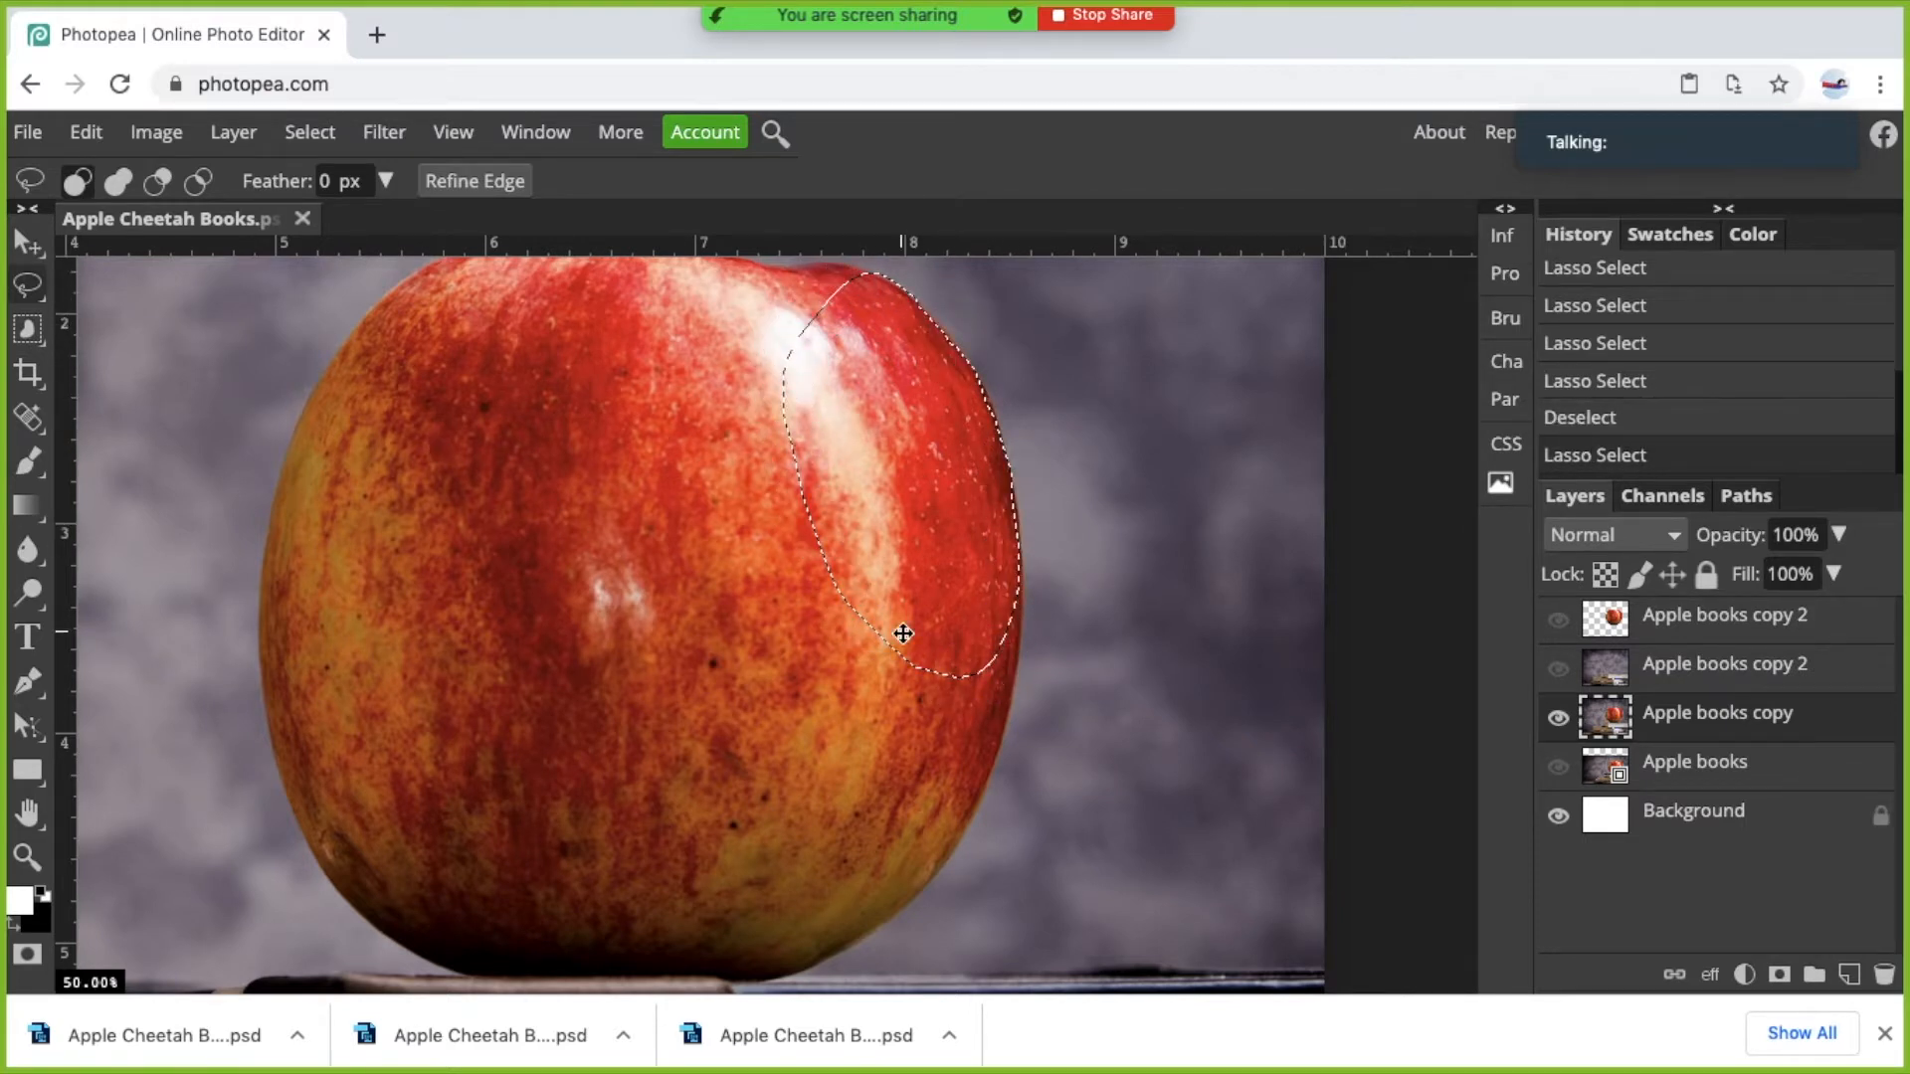
{"action": "left_click", "coordinate": [119, 186]}
{"action": "mouse_move", "coordinate": [1016, 554]}
{"action": "left_mouse_down"}
{"action": "mouse_move", "coordinate": [1018, 682]}
{"action": "mouse_move", "coordinate": [971, 825]}
{"action": "mouse_move", "coordinate": [933, 864]}
{"action": "mouse_move", "coordinate": [848, 861]}
{"action": "mouse_move", "coordinate": [817, 703]}
{"action": "mouse_move", "coordinate": [928, 502]}
{"action": "mouse_move", "coordinate": [973, 508]}
{"action": "left_mouse_up"}
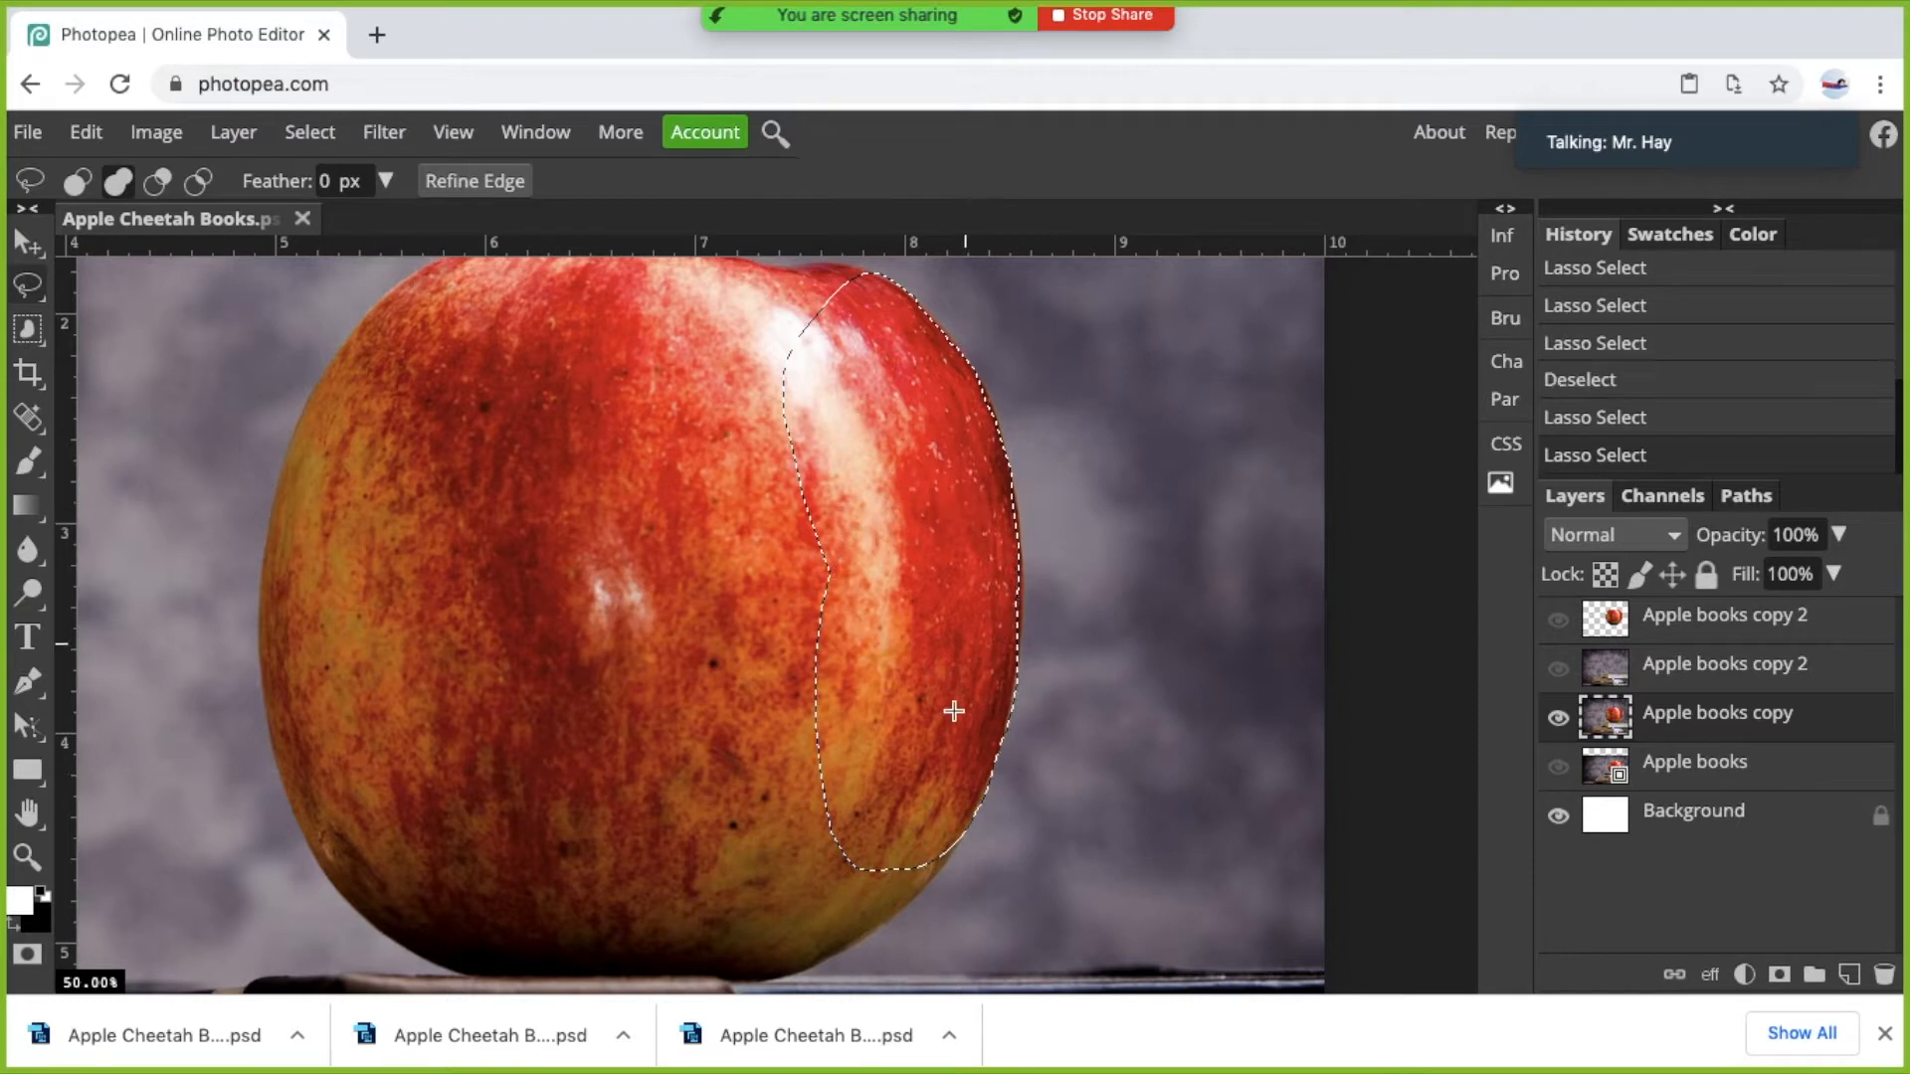
Add the apple's lower right curve and part of its base to the selection with Lasso Select.
{"action": "scroll", "coordinate": [960, 701], "scroll_direction": "down", "scroll_amount": 5}
{"action": "mouse_move", "coordinate": [1057, 610]}
{"action": "left_mouse_down"}
{"action": "mouse_move", "coordinate": [1003, 709]}
{"action": "mouse_move", "coordinate": [894, 776]}
{"action": "mouse_move", "coordinate": [799, 783]}
{"action": "mouse_move", "coordinate": [768, 577]}
{"action": "mouse_move", "coordinate": [921, 500]}
{"action": "mouse_move", "coordinate": [1010, 554]}
{"action": "left_mouse_up"}
{"action": "scroll", "coordinate": [1011, 554], "scroll_direction": "up", "scroll_amount": 2}
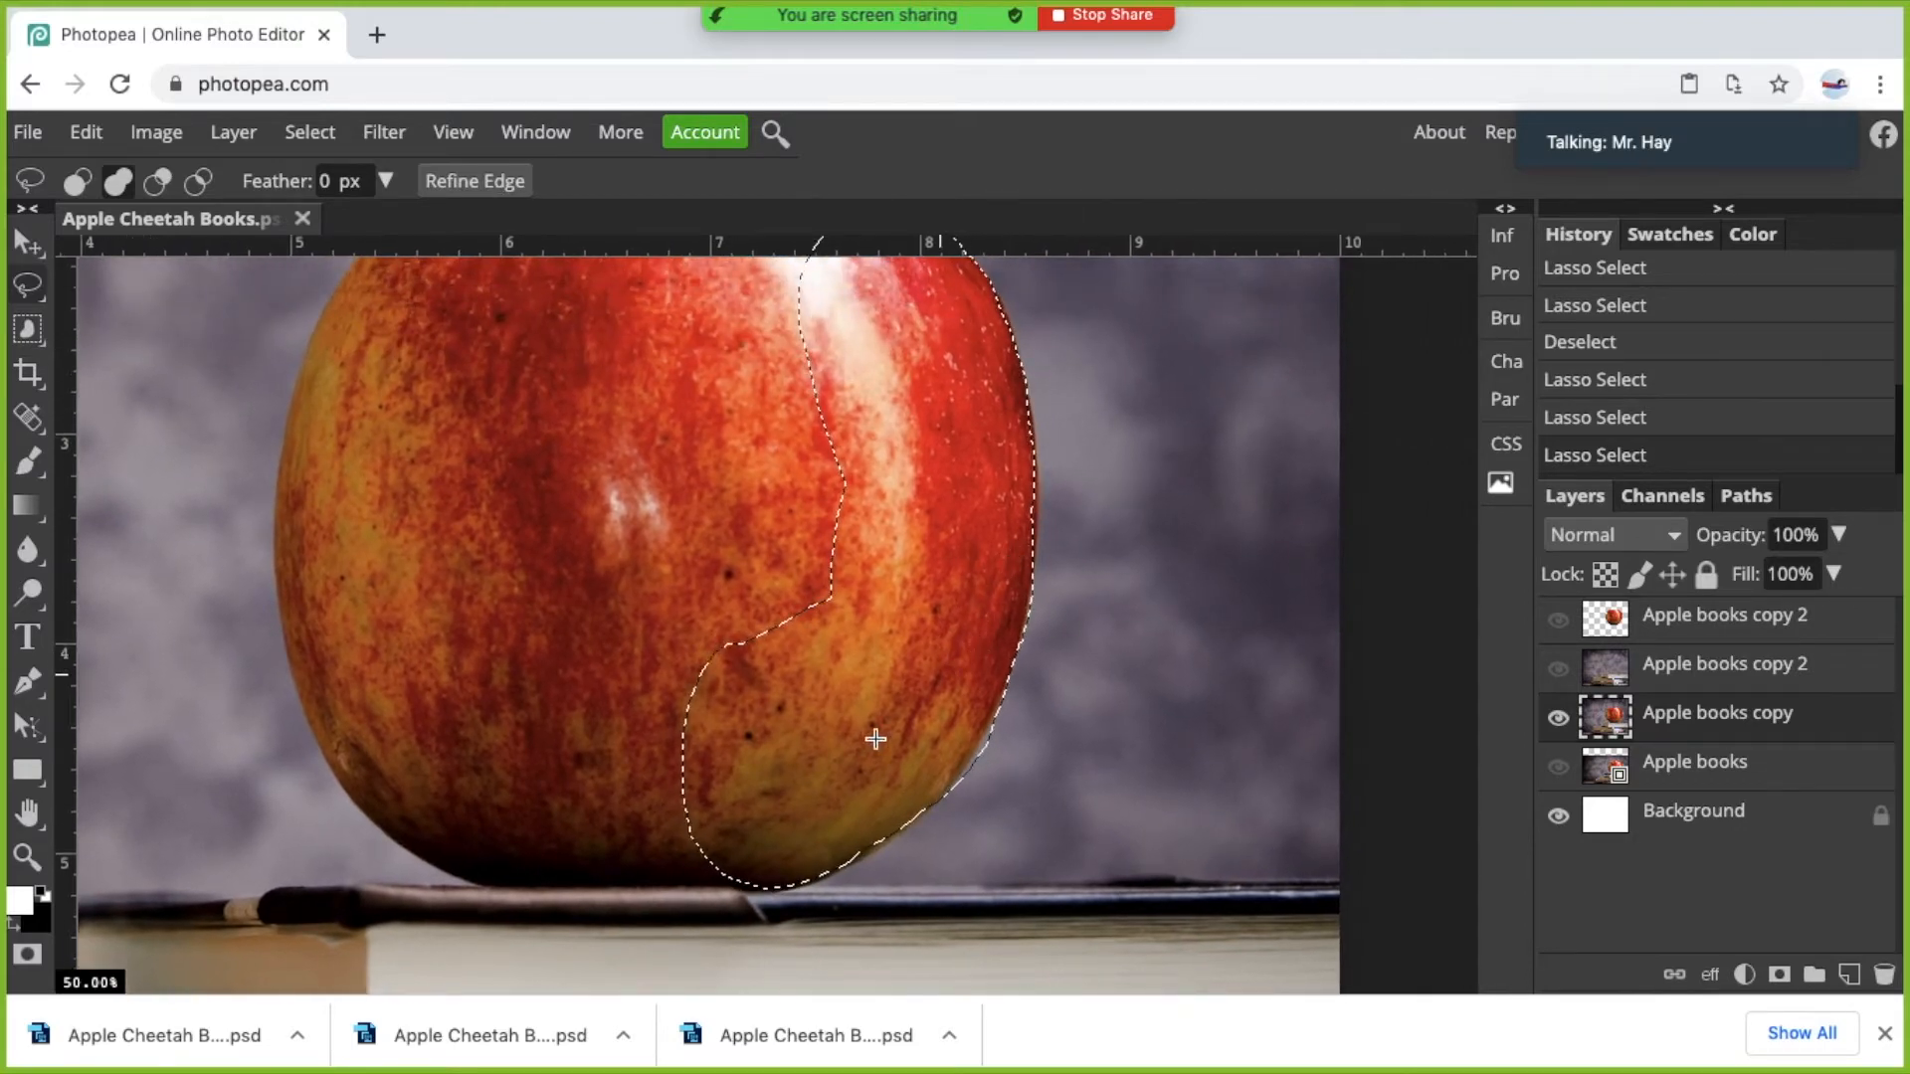
{"action": "mouse_move", "coordinate": [801, 831]}
{"action": "left_mouse_down"}
{"action": "mouse_move", "coordinate": [763, 925]}
{"action": "mouse_move", "coordinate": [645, 943]}
{"action": "mouse_move", "coordinate": [685, 791]}
{"action": "mouse_move", "coordinate": [786, 799]}
{"action": "left_mouse_up"}
Subtract the book area below the apple's base from the lasso selection.
{"action": "scroll", "coordinate": [785, 799], "scroll_direction": "down", "scroll_amount": 3}
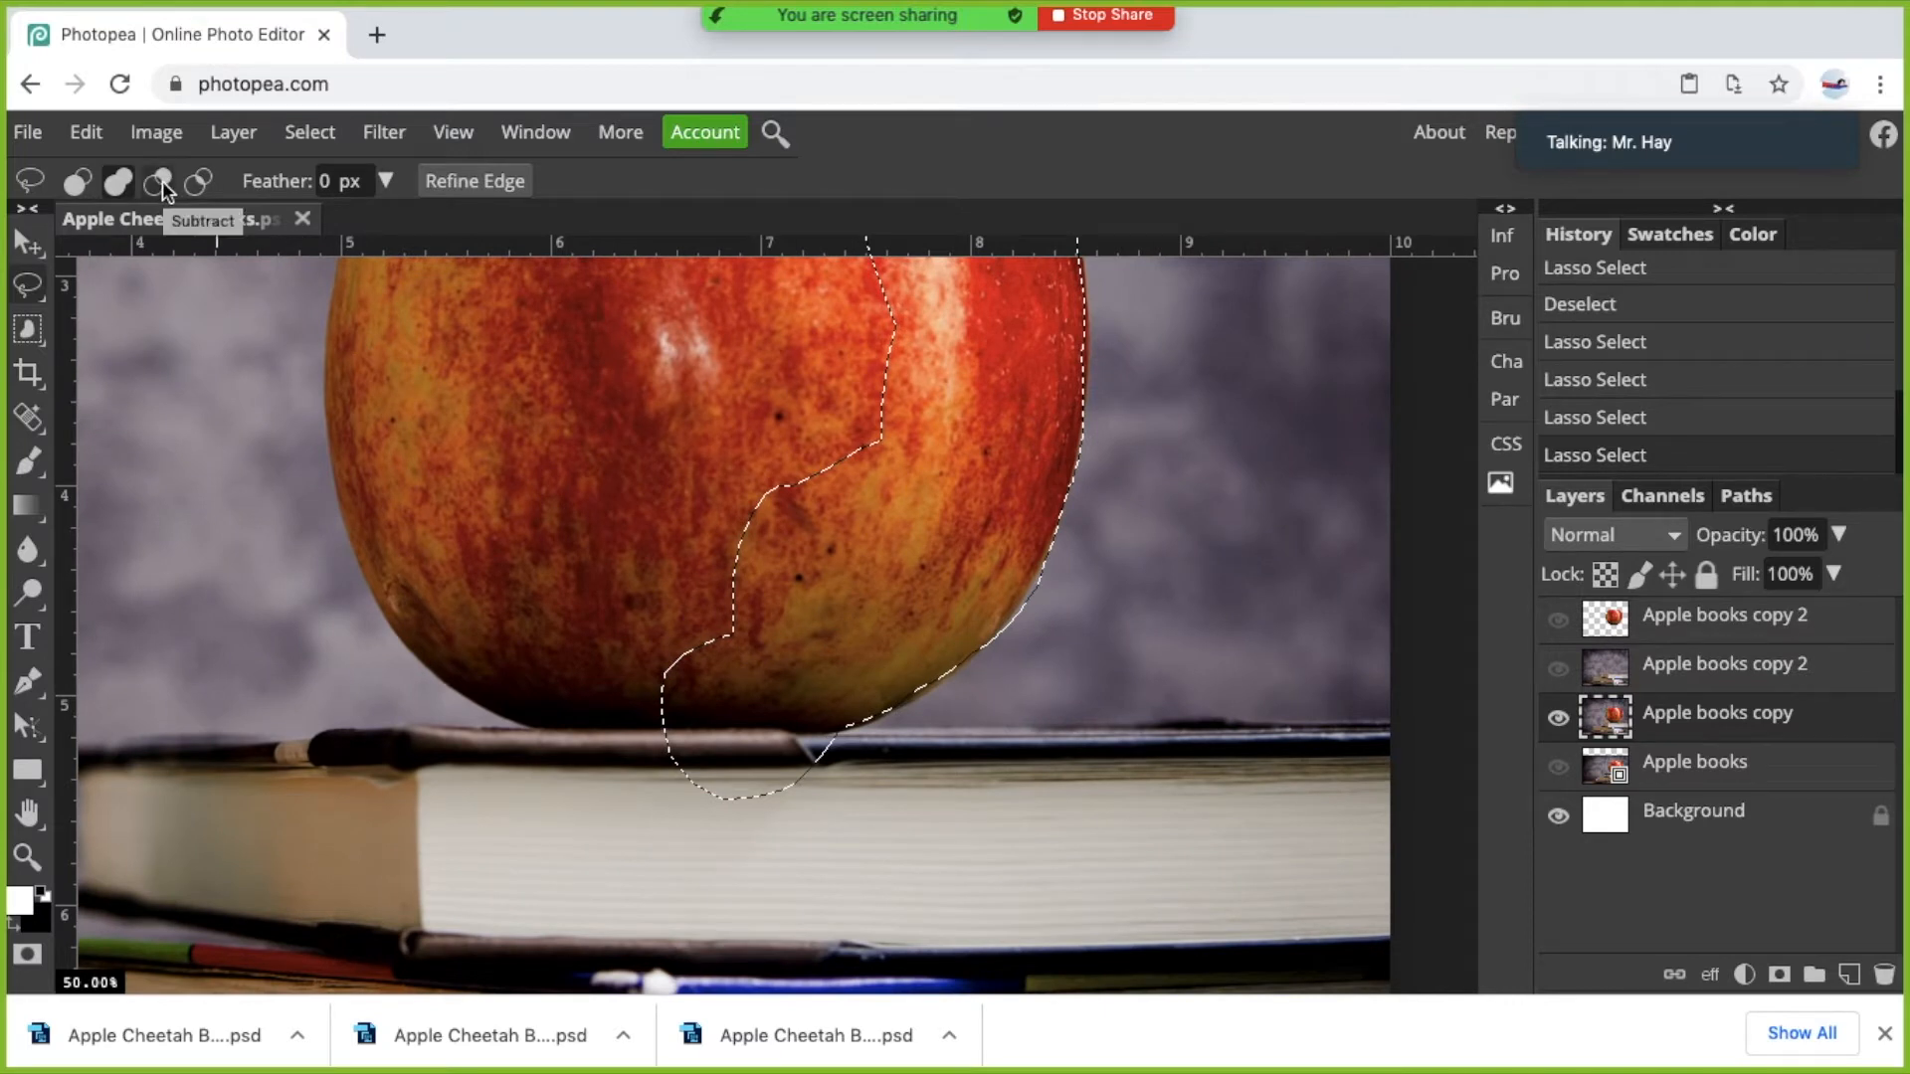
{"action": "left_click", "coordinate": [161, 181]}
{"action": "mouse_move", "coordinate": [874, 734]}
{"action": "left_mouse_down"}
{"action": "mouse_move", "coordinate": [660, 730]}
{"action": "mouse_move", "coordinate": [630, 761]}
{"action": "mouse_move", "coordinate": [645, 819]}
{"action": "mouse_move", "coordinate": [725, 849]}
{"action": "mouse_move", "coordinate": [799, 840]}
{"action": "mouse_move", "coordinate": [896, 790]}
{"action": "mouse_move", "coordinate": [894, 751]}
{"action": "mouse_move", "coordinate": [850, 732]}
{"action": "left_mouse_up"}
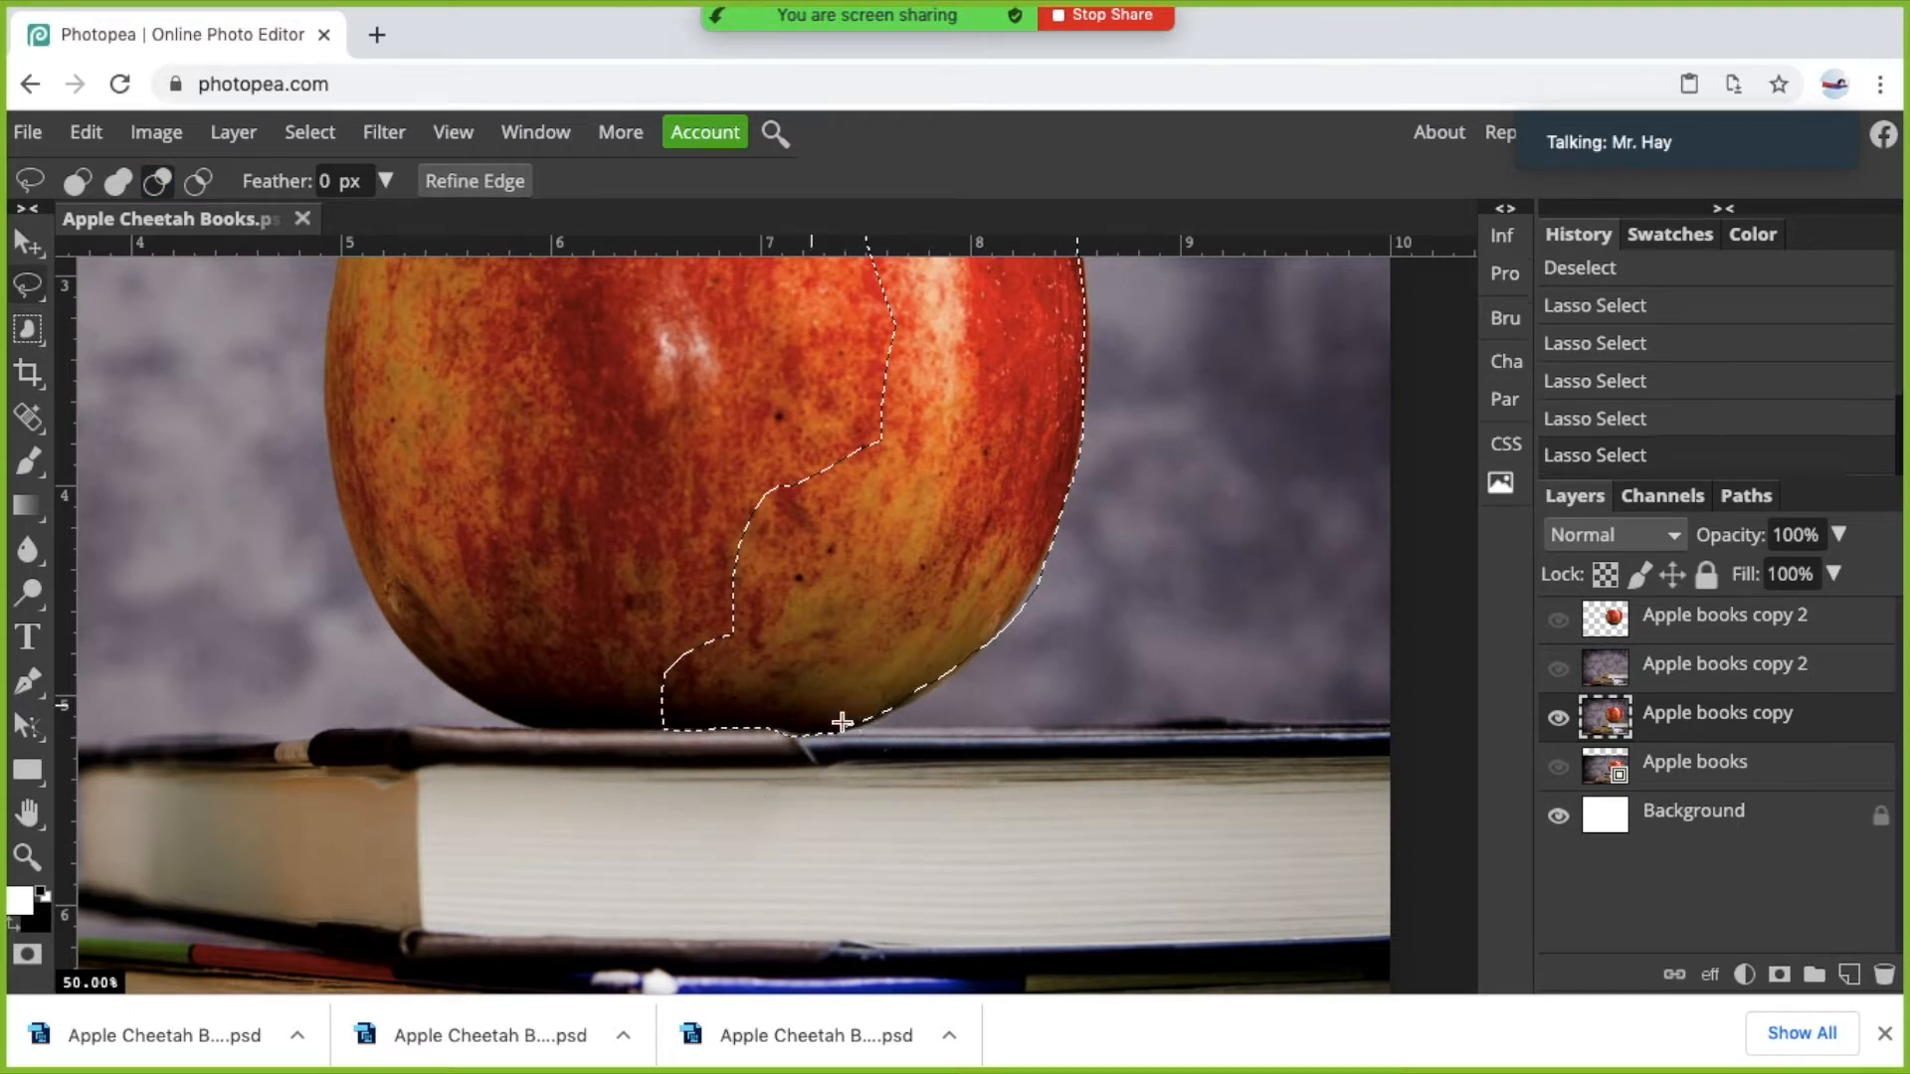
Add a jagged Polygonal Lasso Select area along the apple's base and up through its middle to the existing selection.
{"action": "scroll", "coordinate": [774, 674], "scroll_direction": "up", "scroll_amount": 6}
{"action": "scroll", "coordinate": [775, 673], "scroll_direction": "right", "scroll_amount": 2}
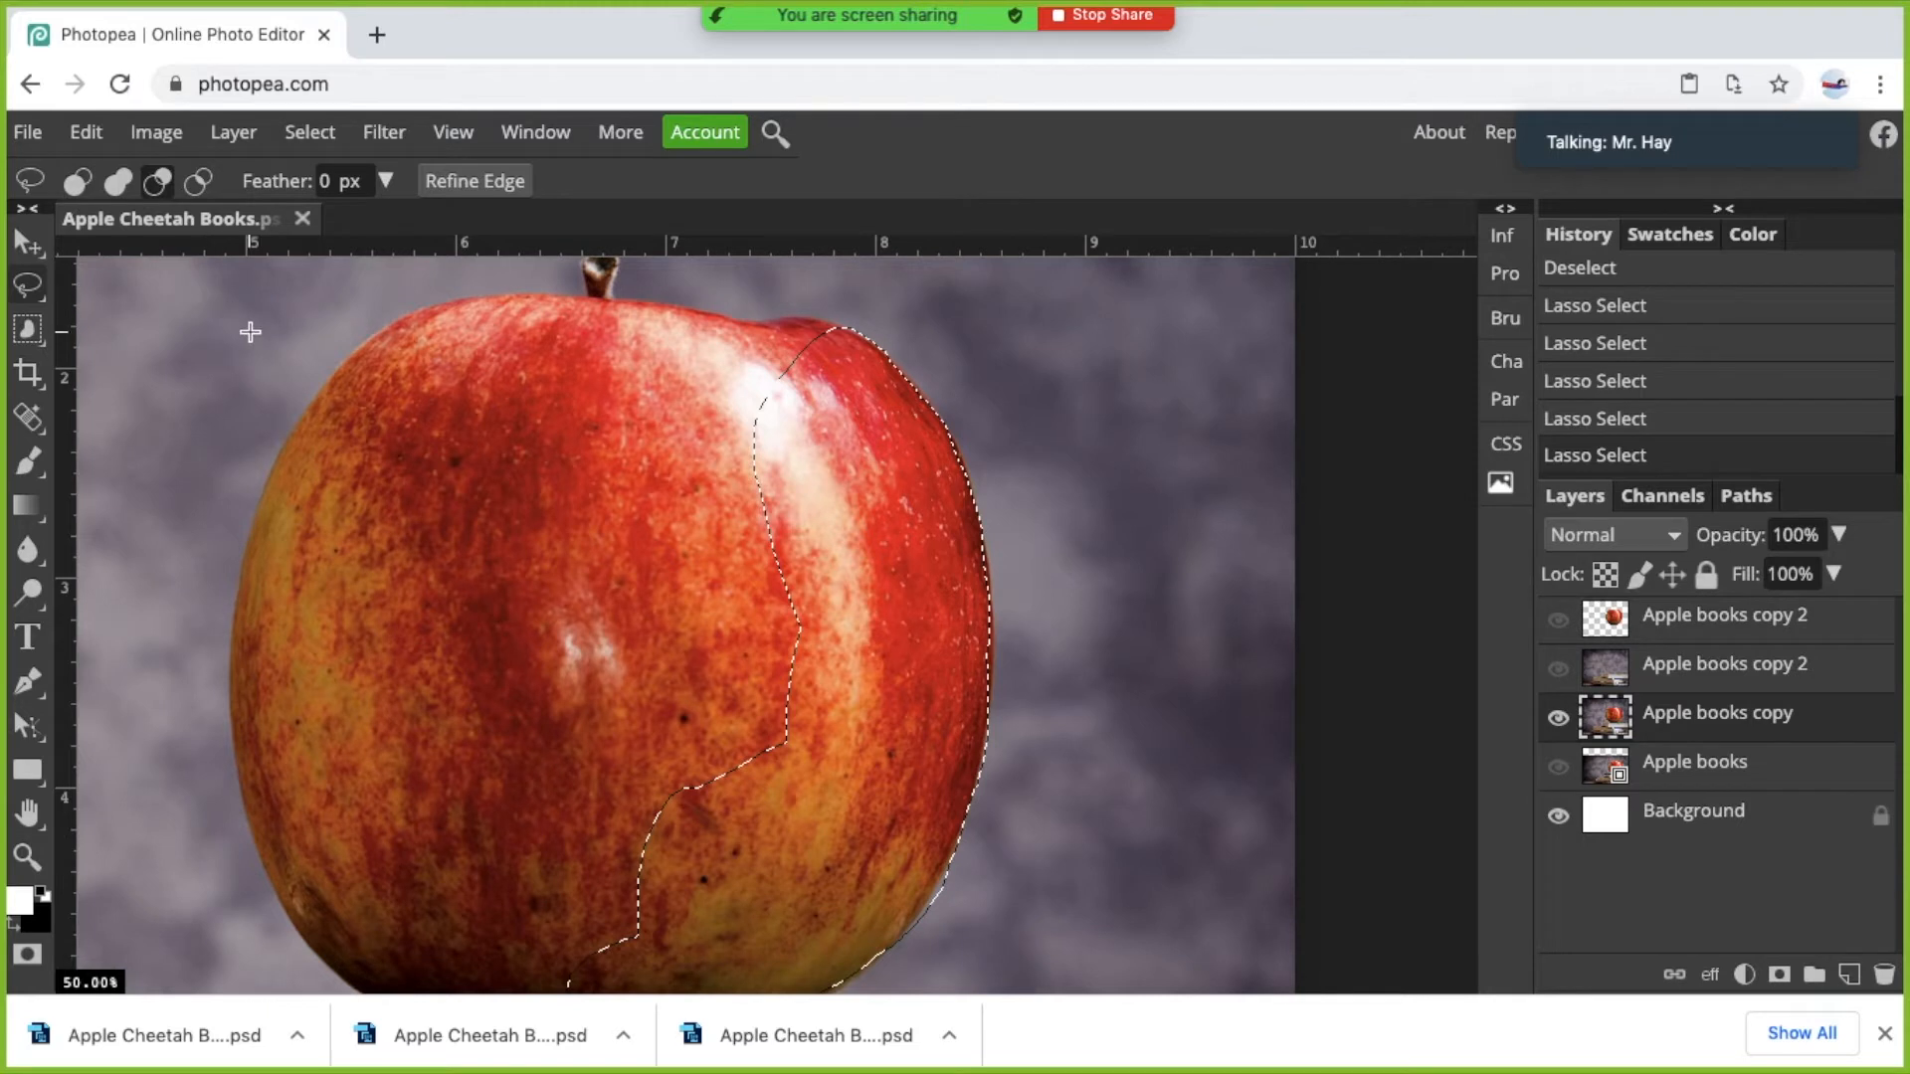
{"action": "mouse_move", "coordinate": [30, 288]}
{"action": "left_mouse_down"}
{"action": "mouse_move", "coordinate": [167, 298]}
{"action": "mouse_move", "coordinate": [181, 339]}
{"action": "left_mouse_up"}
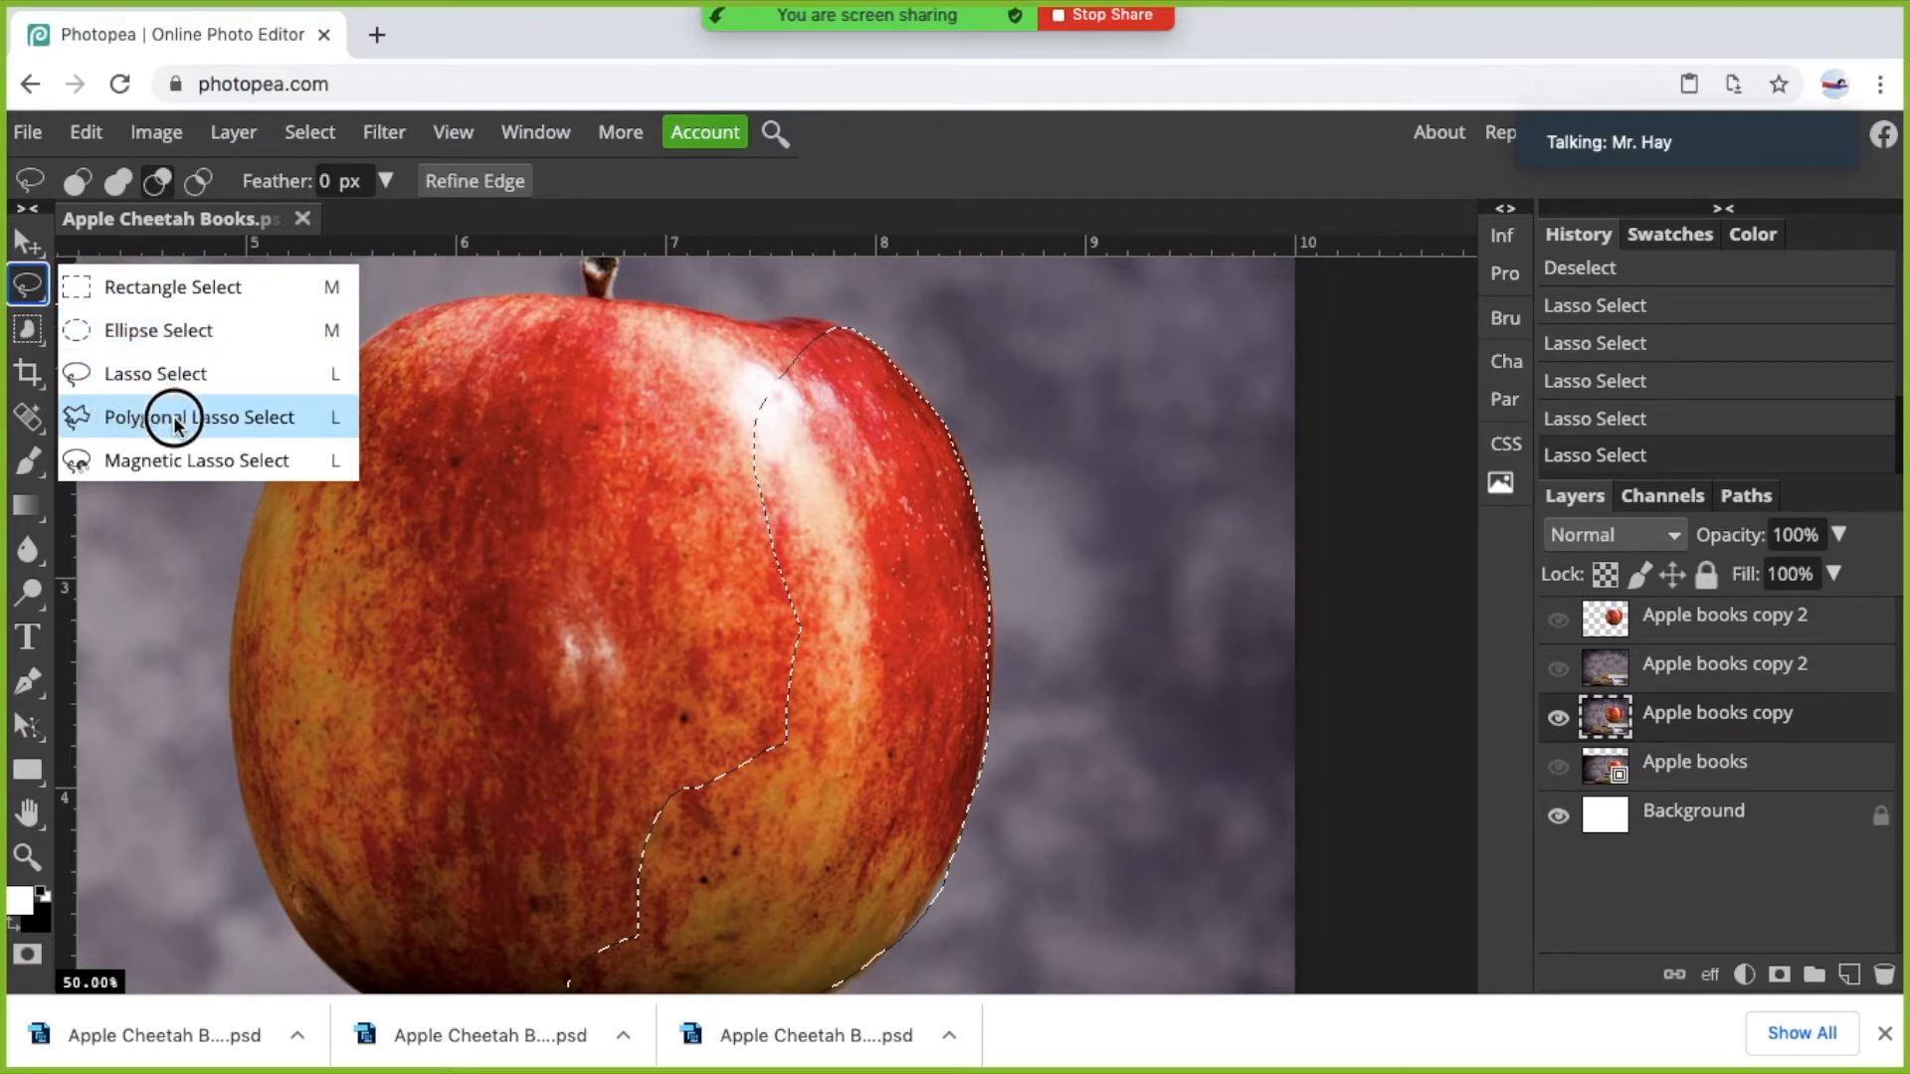
{"action": "left_click", "coordinate": [228, 417]}
{"action": "left_click", "coordinate": [121, 183]}
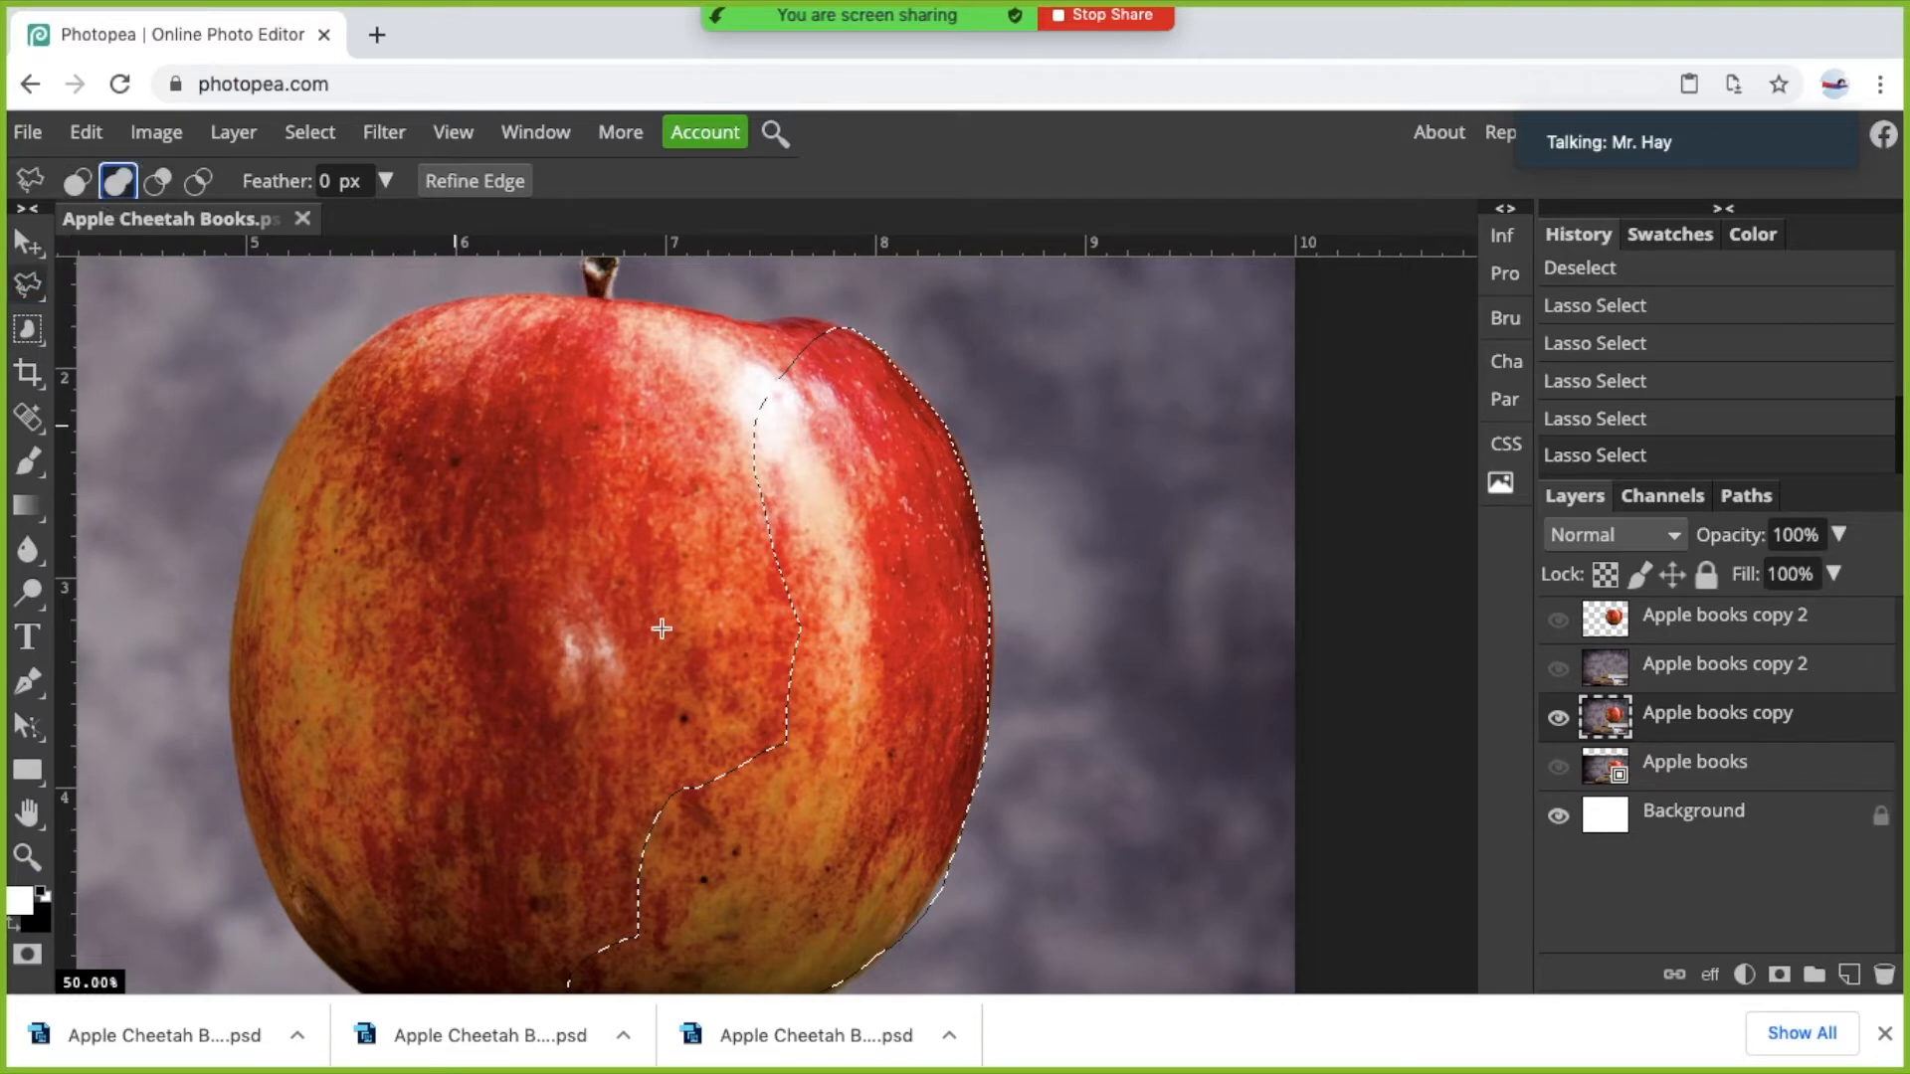
{"action": "scroll", "coordinate": [646, 606], "scroll_direction": "down", "scroll_amount": 5}
{"action": "left_click", "coordinate": [624, 802]}
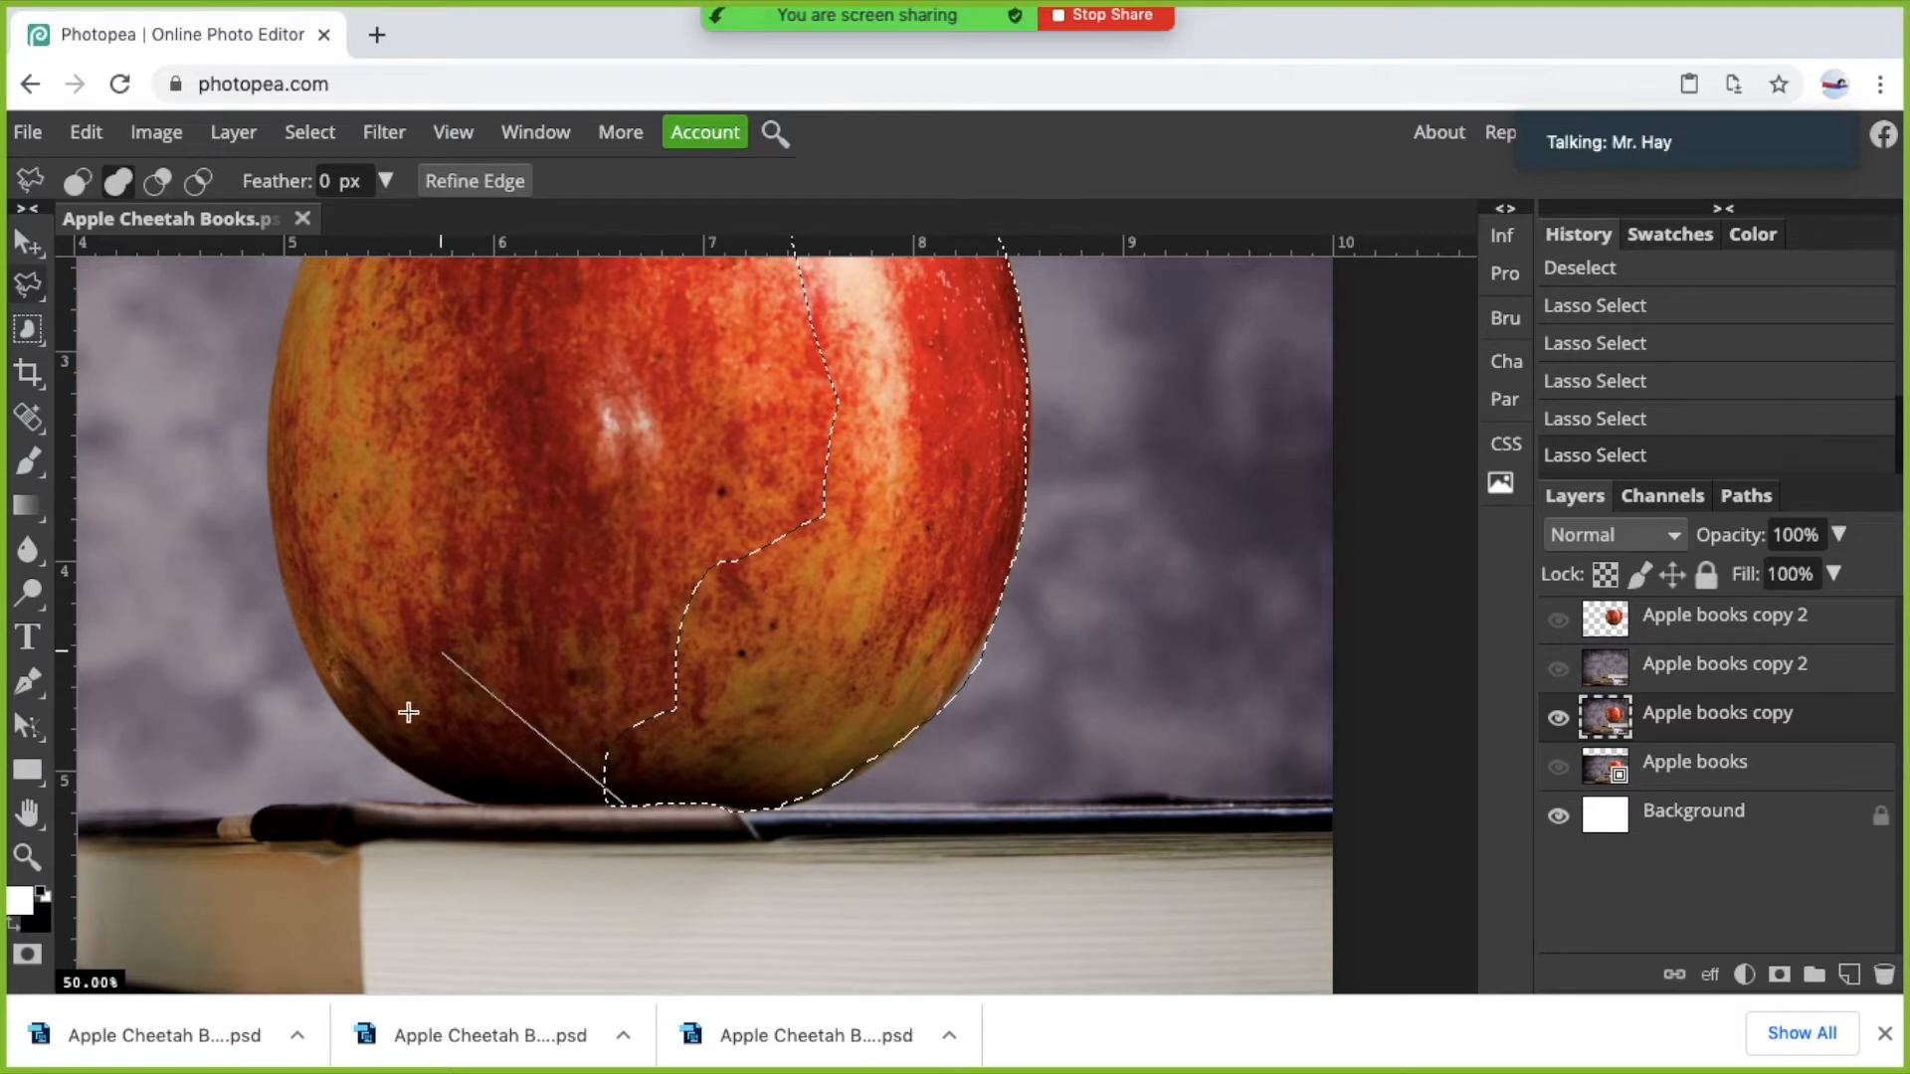
{"action": "left_click", "coordinate": [501, 802]}
{"action": "left_click", "coordinate": [439, 766]}
{"action": "left_click", "coordinate": [385, 700]}
{"action": "left_click", "coordinate": [501, 574]}
{"action": "left_click", "coordinate": [503, 662]}
{"action": "left_click", "coordinate": [565, 637]}
{"action": "left_click", "coordinate": [527, 398]}
{"action": "left_click", "coordinate": [672, 389]}
{"action": "left_click", "coordinate": [646, 491]}
{"action": "left_click", "coordinate": [778, 457]}
{"action": "left_click", "coordinate": [802, 524]}
{"action": "double_click", "coordinate": [847, 684]}
Add a second polygonal area covering the unselected lower left interior of the apple to the selection.
{"action": "left_click", "coordinate": [621, 523]}
{"action": "left_click", "coordinate": [458, 430]}
{"action": "left_click", "coordinate": [360, 495]}
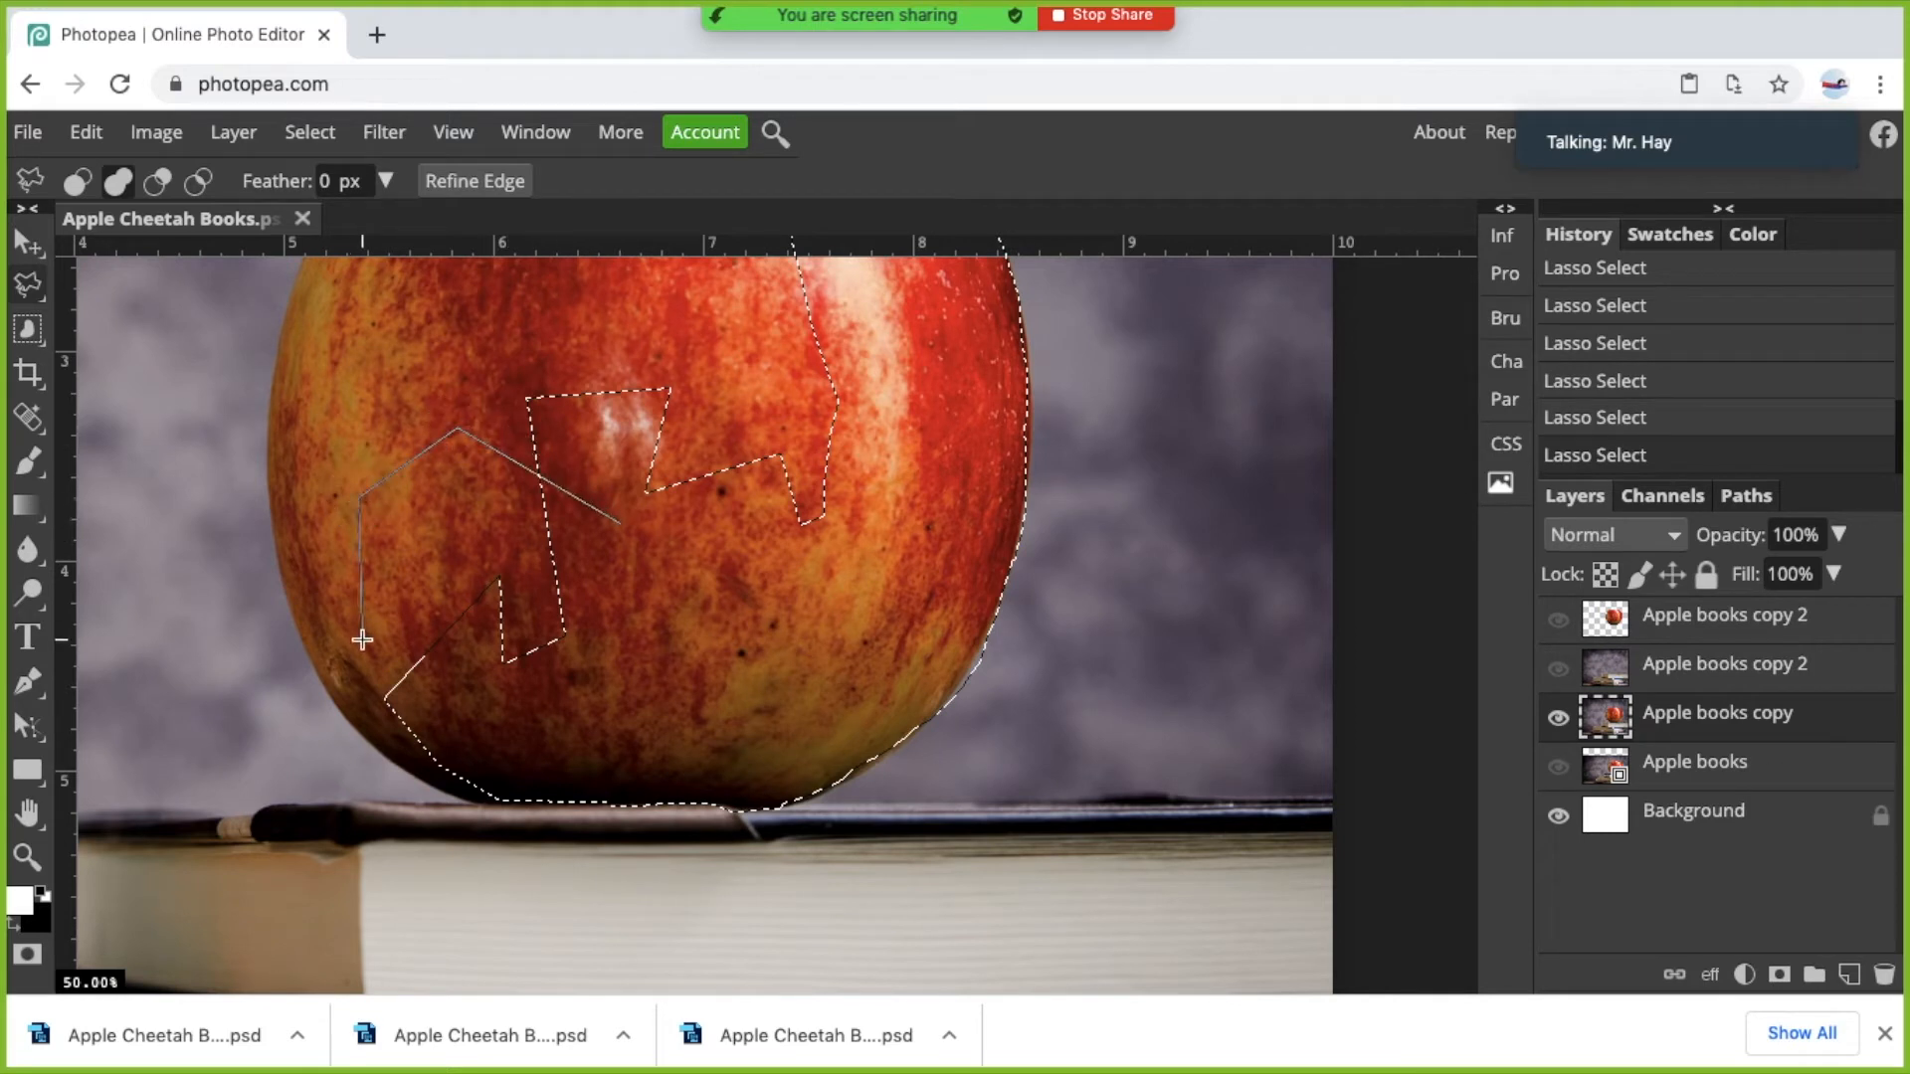
{"action": "left_click", "coordinate": [431, 706]}
{"action": "left_click", "coordinate": [541, 718]}
{"action": "left_click", "coordinate": [657, 660]}
{"action": "double_click", "coordinate": [647, 565]}
Add the sliver along the apple's lower left curve to the selection with Polygonal Lasso Select.
{"action": "scroll", "coordinate": [647, 565], "scroll_direction": "left", "scroll_amount": 5}
{"action": "scroll", "coordinate": [646, 565], "scroll_direction": "down", "scroll_amount": 3}
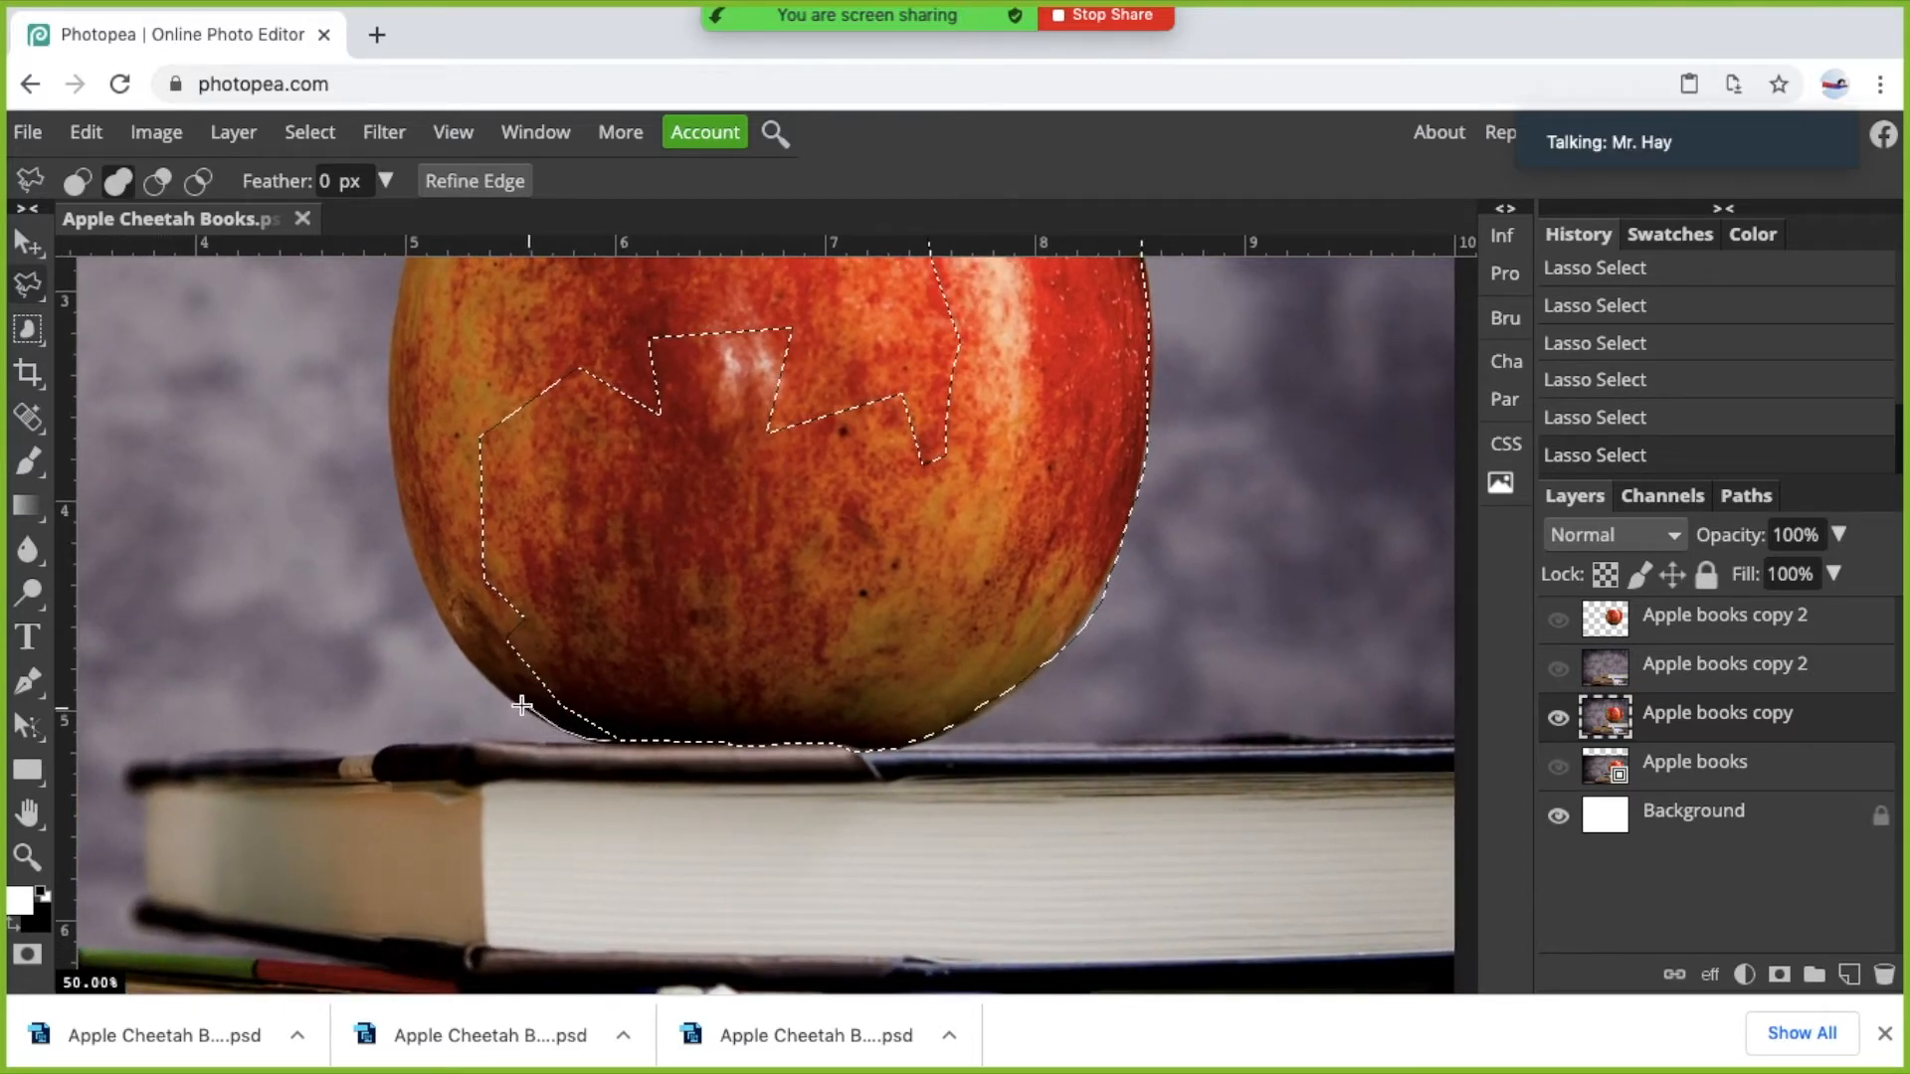
{"action": "left_click", "coordinate": [474, 646]}
{"action": "left_click", "coordinate": [561, 528]}
{"action": "double_click", "coordinate": [695, 611]}
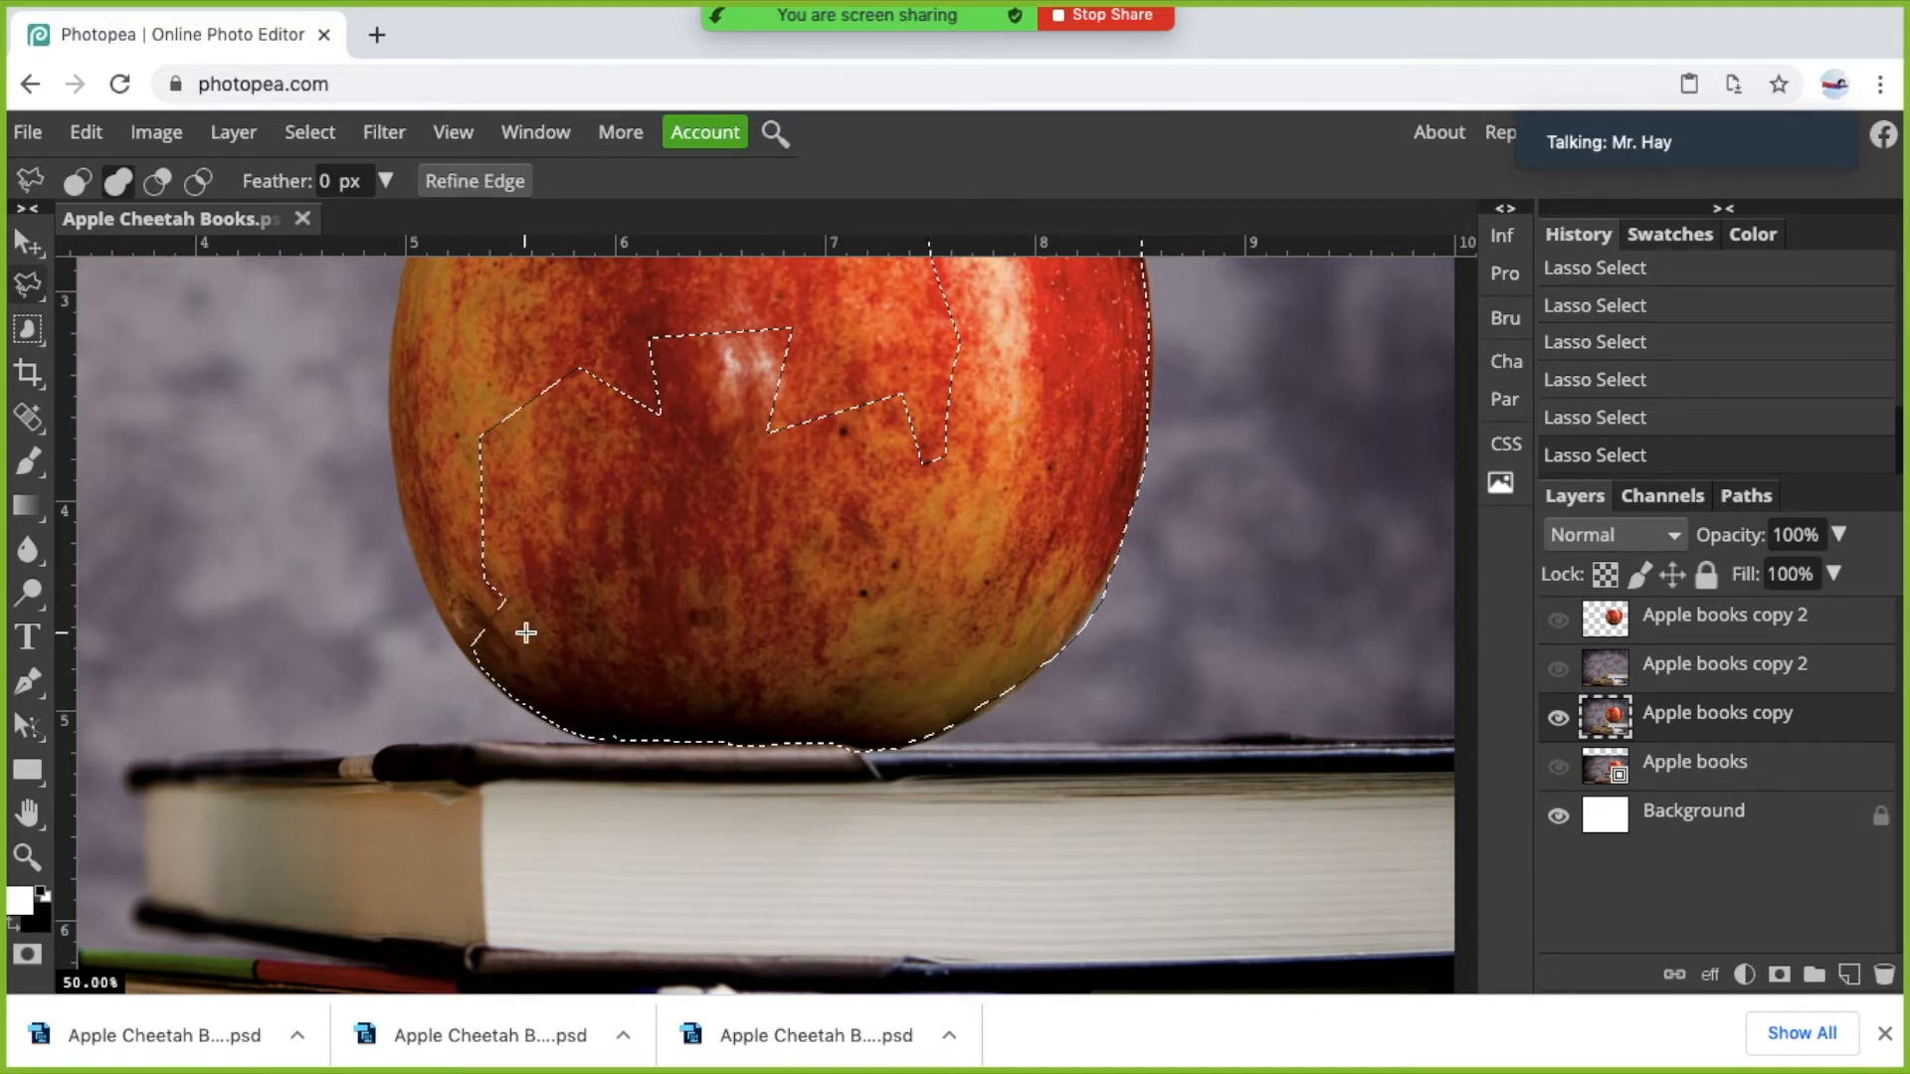
Extend the selection along the apple's lower left edge with Magnetic Lasso Select, and subtract the background caught outside the apple.
{"action": "scroll", "coordinate": [525, 633], "scroll_direction": "up", "scroll_amount": 2}
{"action": "scroll", "coordinate": [525, 633], "scroll_direction": "left", "scroll_amount": 1}
{"action": "left_click", "coordinate": [40, 290]}
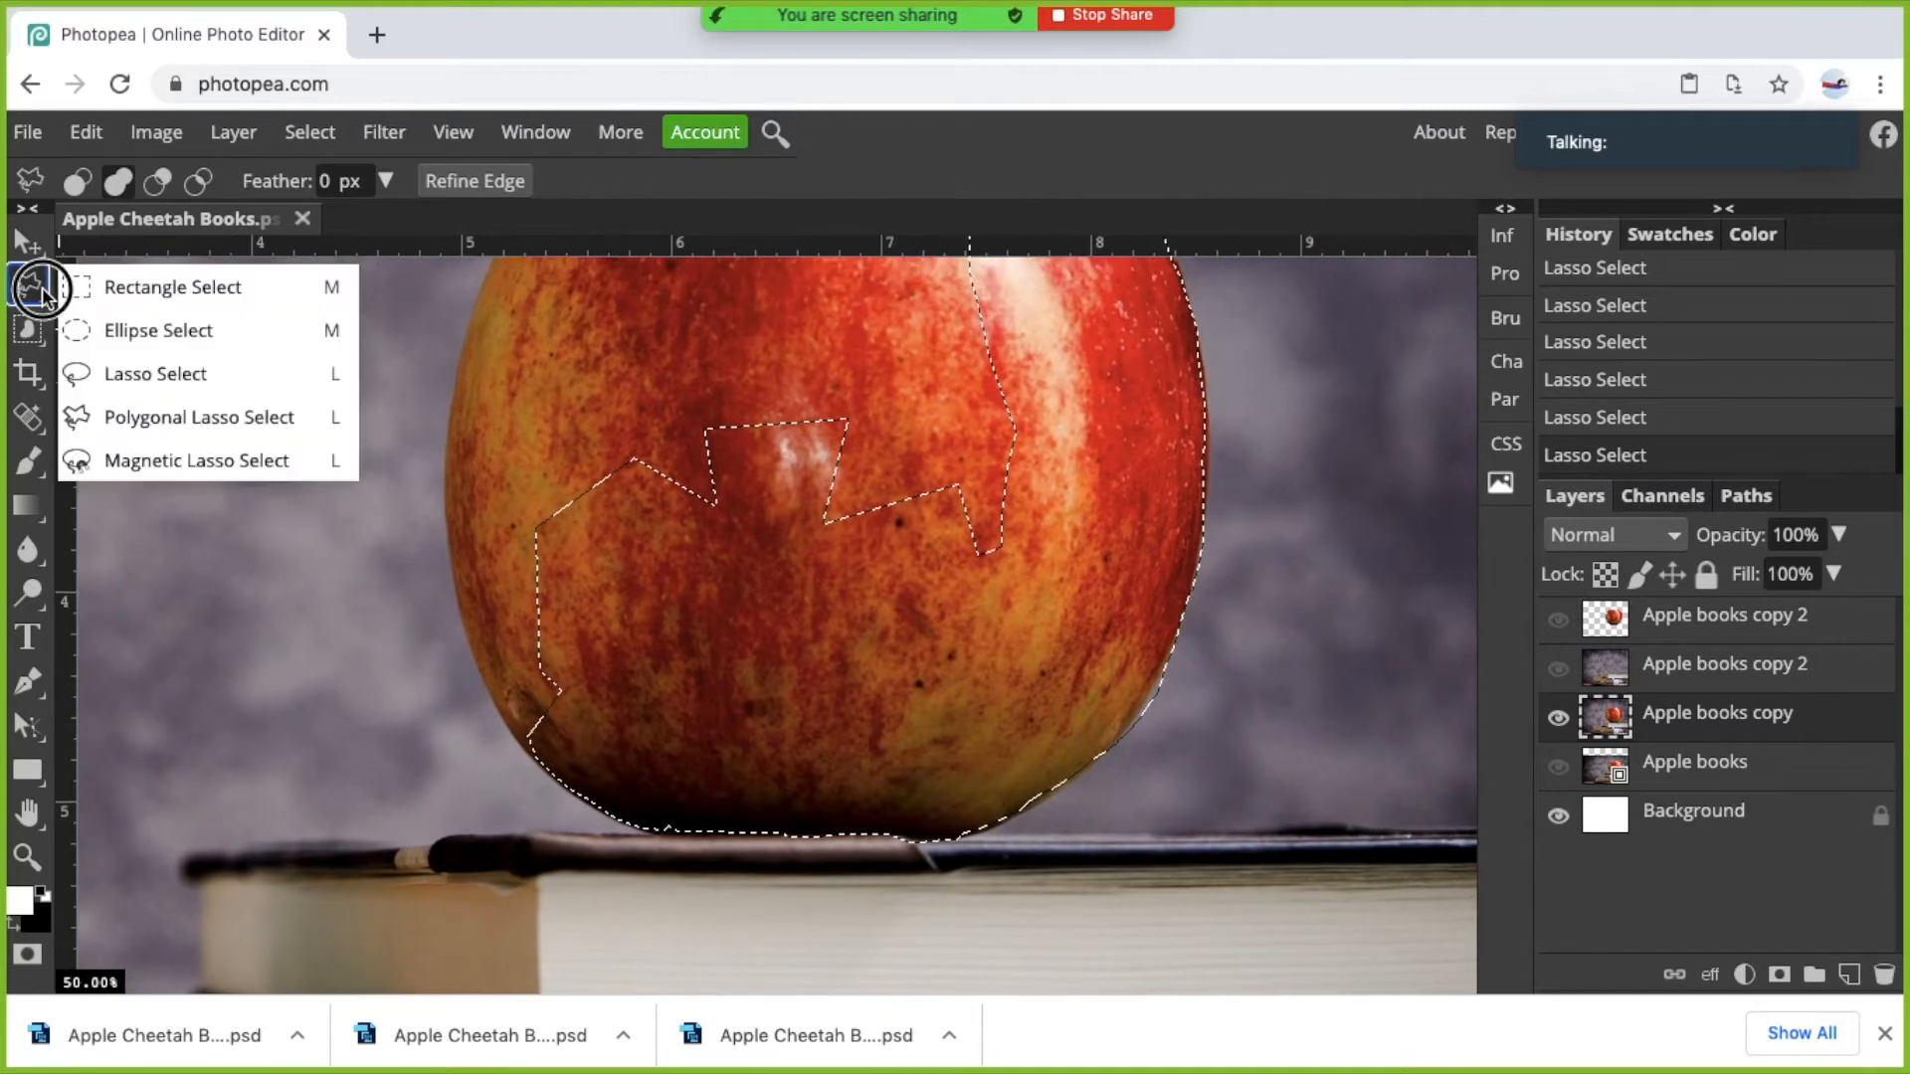
{"action": "left_click", "coordinate": [209, 462]}
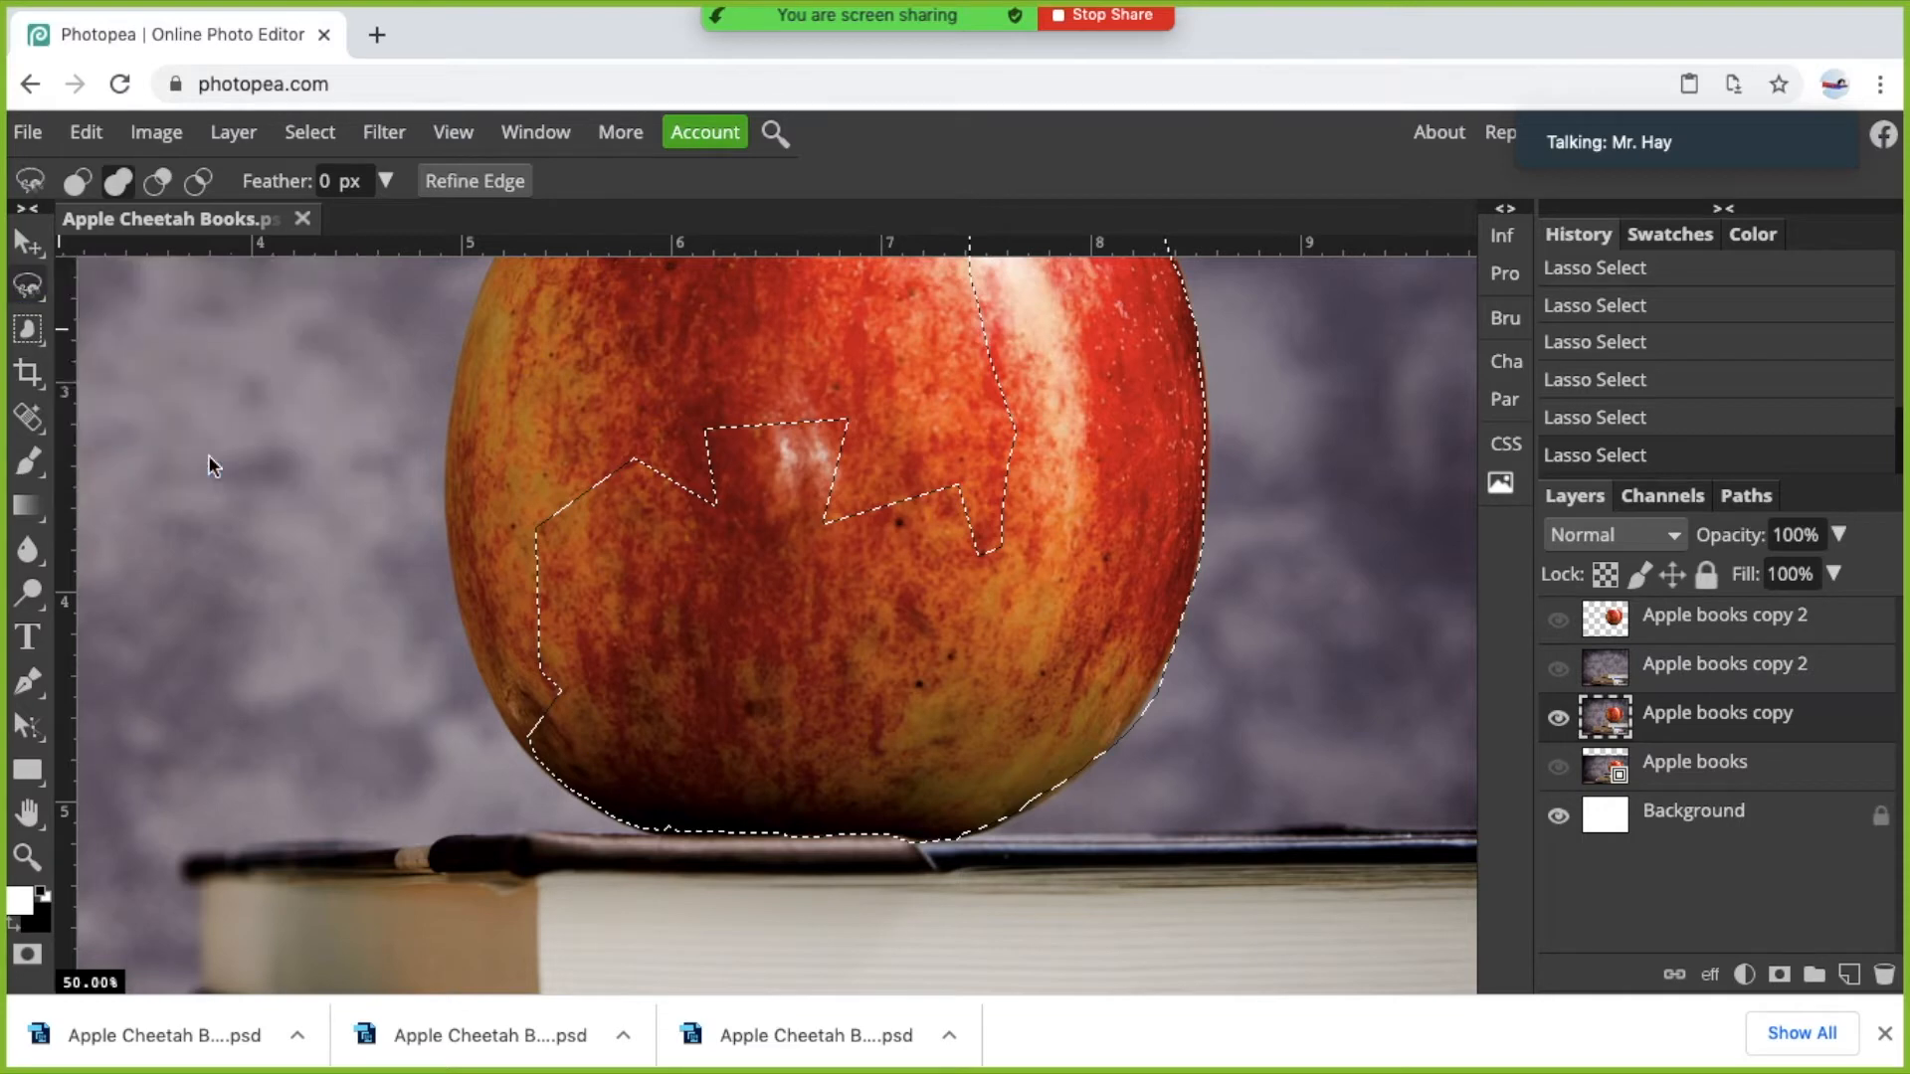
{"action": "scroll", "coordinate": [475, 741], "scroll_direction": "up", "scroll_amount": 5}
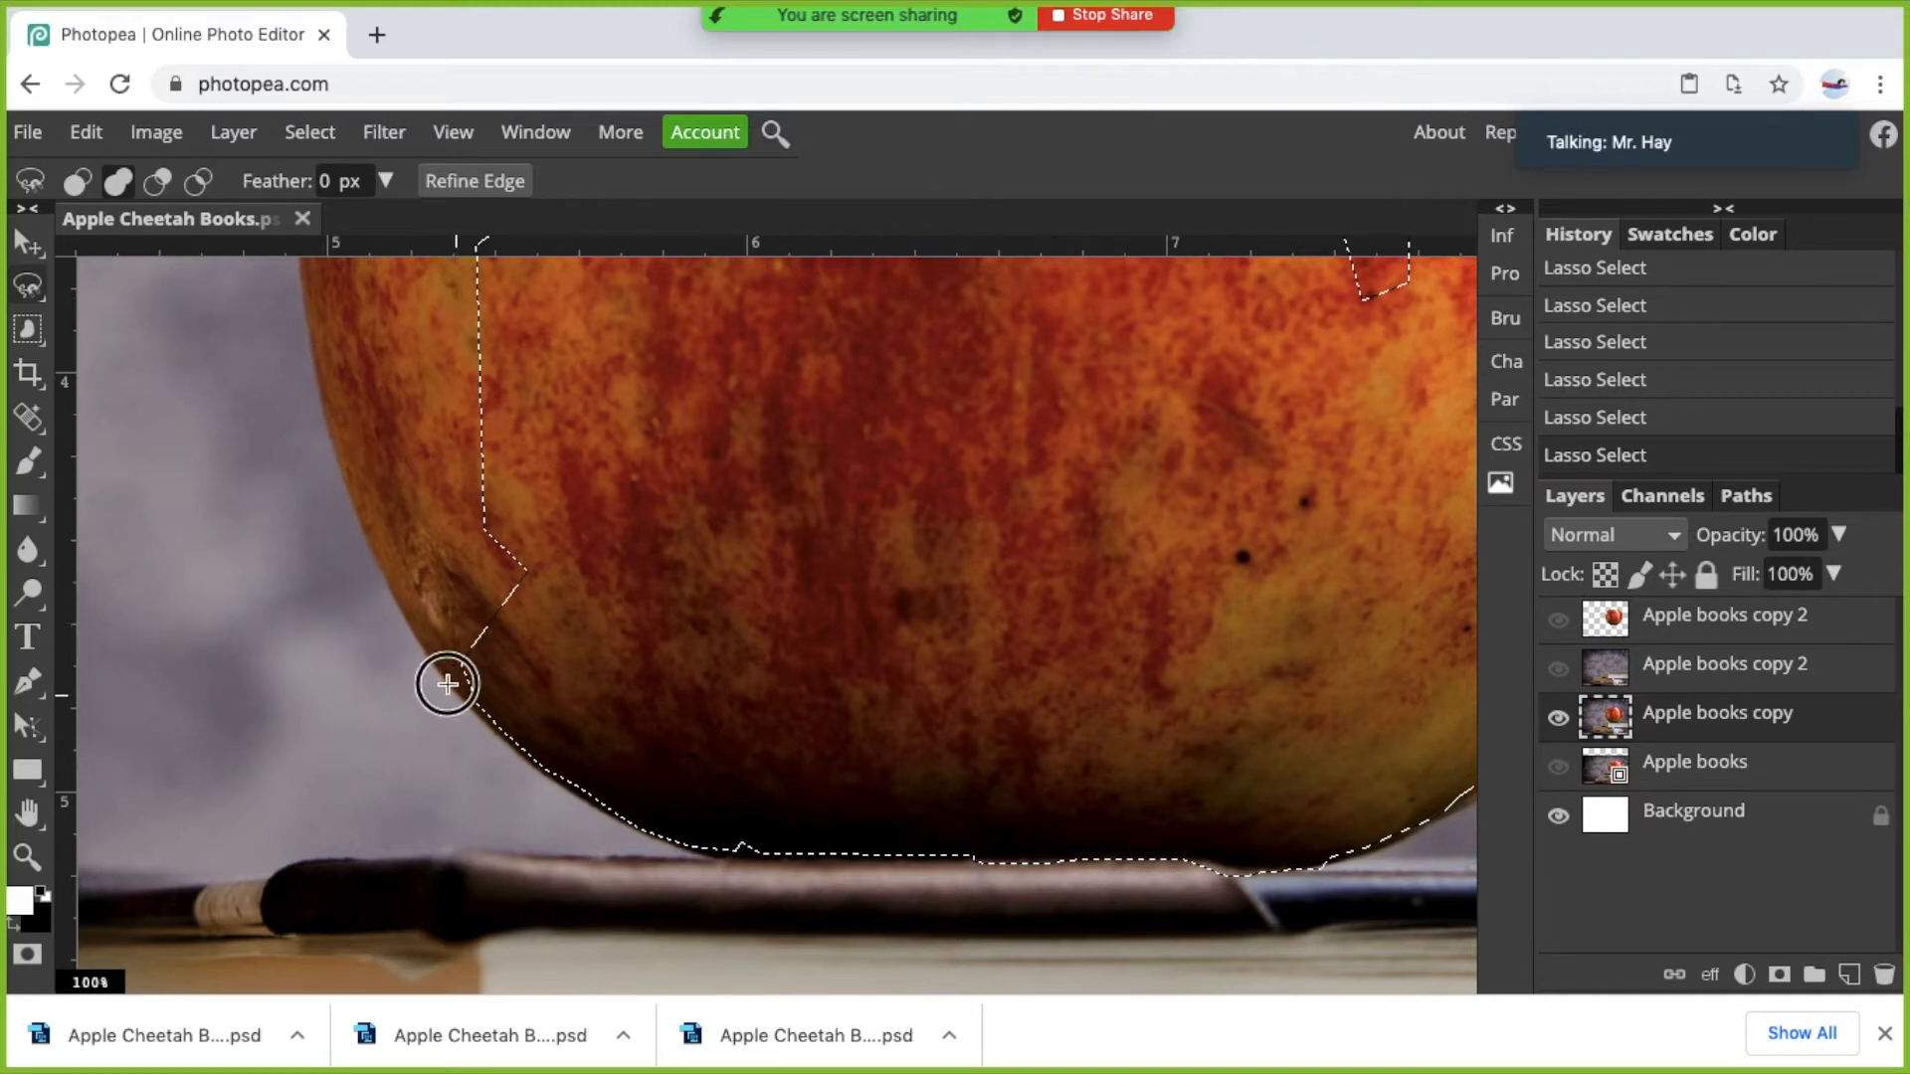
{"action": "mouse_move", "coordinate": [408, 632]}
{"action": "left_mouse_down"}
{"action": "mouse_move", "coordinate": [331, 474]}
{"action": "mouse_move", "coordinate": [301, 350]}
{"action": "mouse_move", "coordinate": [386, 336]}
{"action": "mouse_move", "coordinate": [554, 360]}
{"action": "mouse_move", "coordinate": [624, 563]}
{"action": "mouse_move", "coordinate": [555, 704]}
{"action": "mouse_move", "coordinate": [454, 791]}
{"action": "mouse_move", "coordinate": [349, 806]}
{"action": "mouse_move", "coordinate": [290, 787]}
{"action": "left_mouse_up"}
{"action": "left_click", "coordinate": [291, 787]}
{"action": "double_click", "coordinate": [388, 627]}
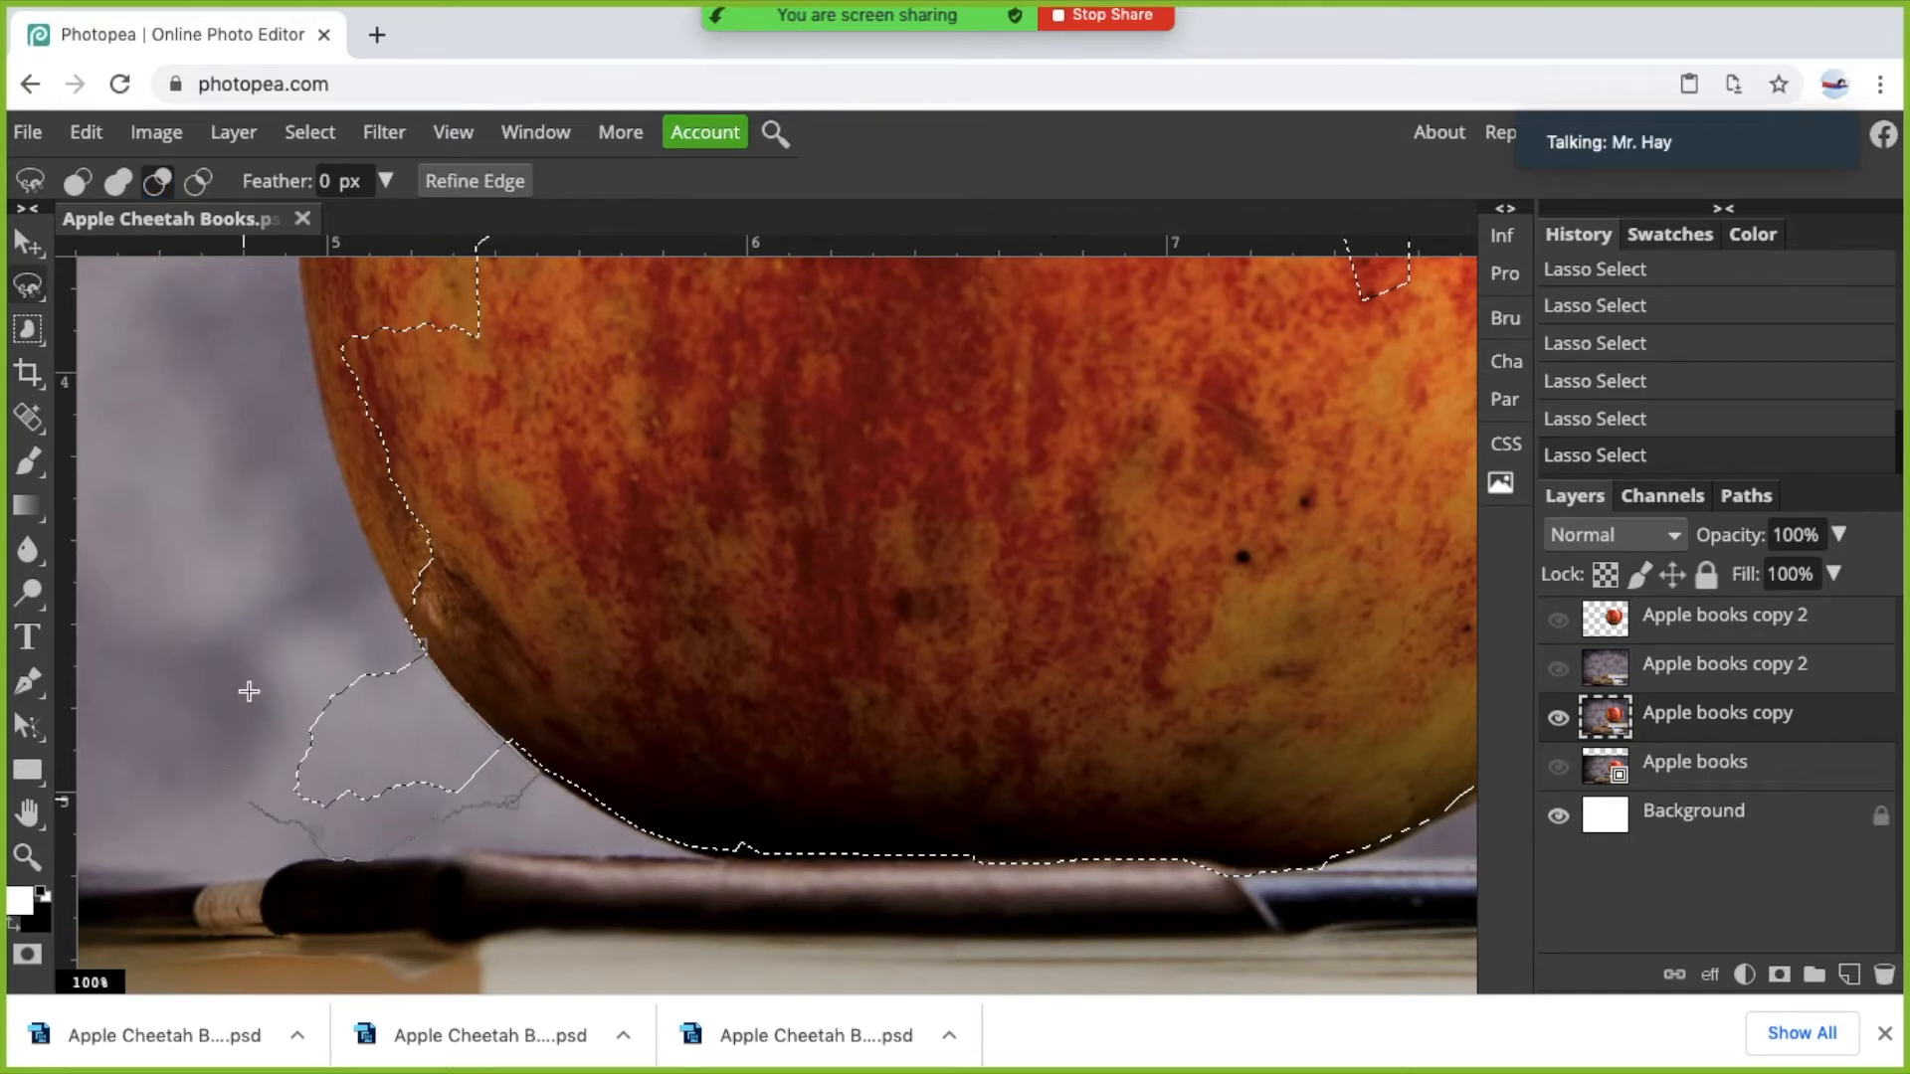
{"action": "double_click", "coordinate": [359, 625]}
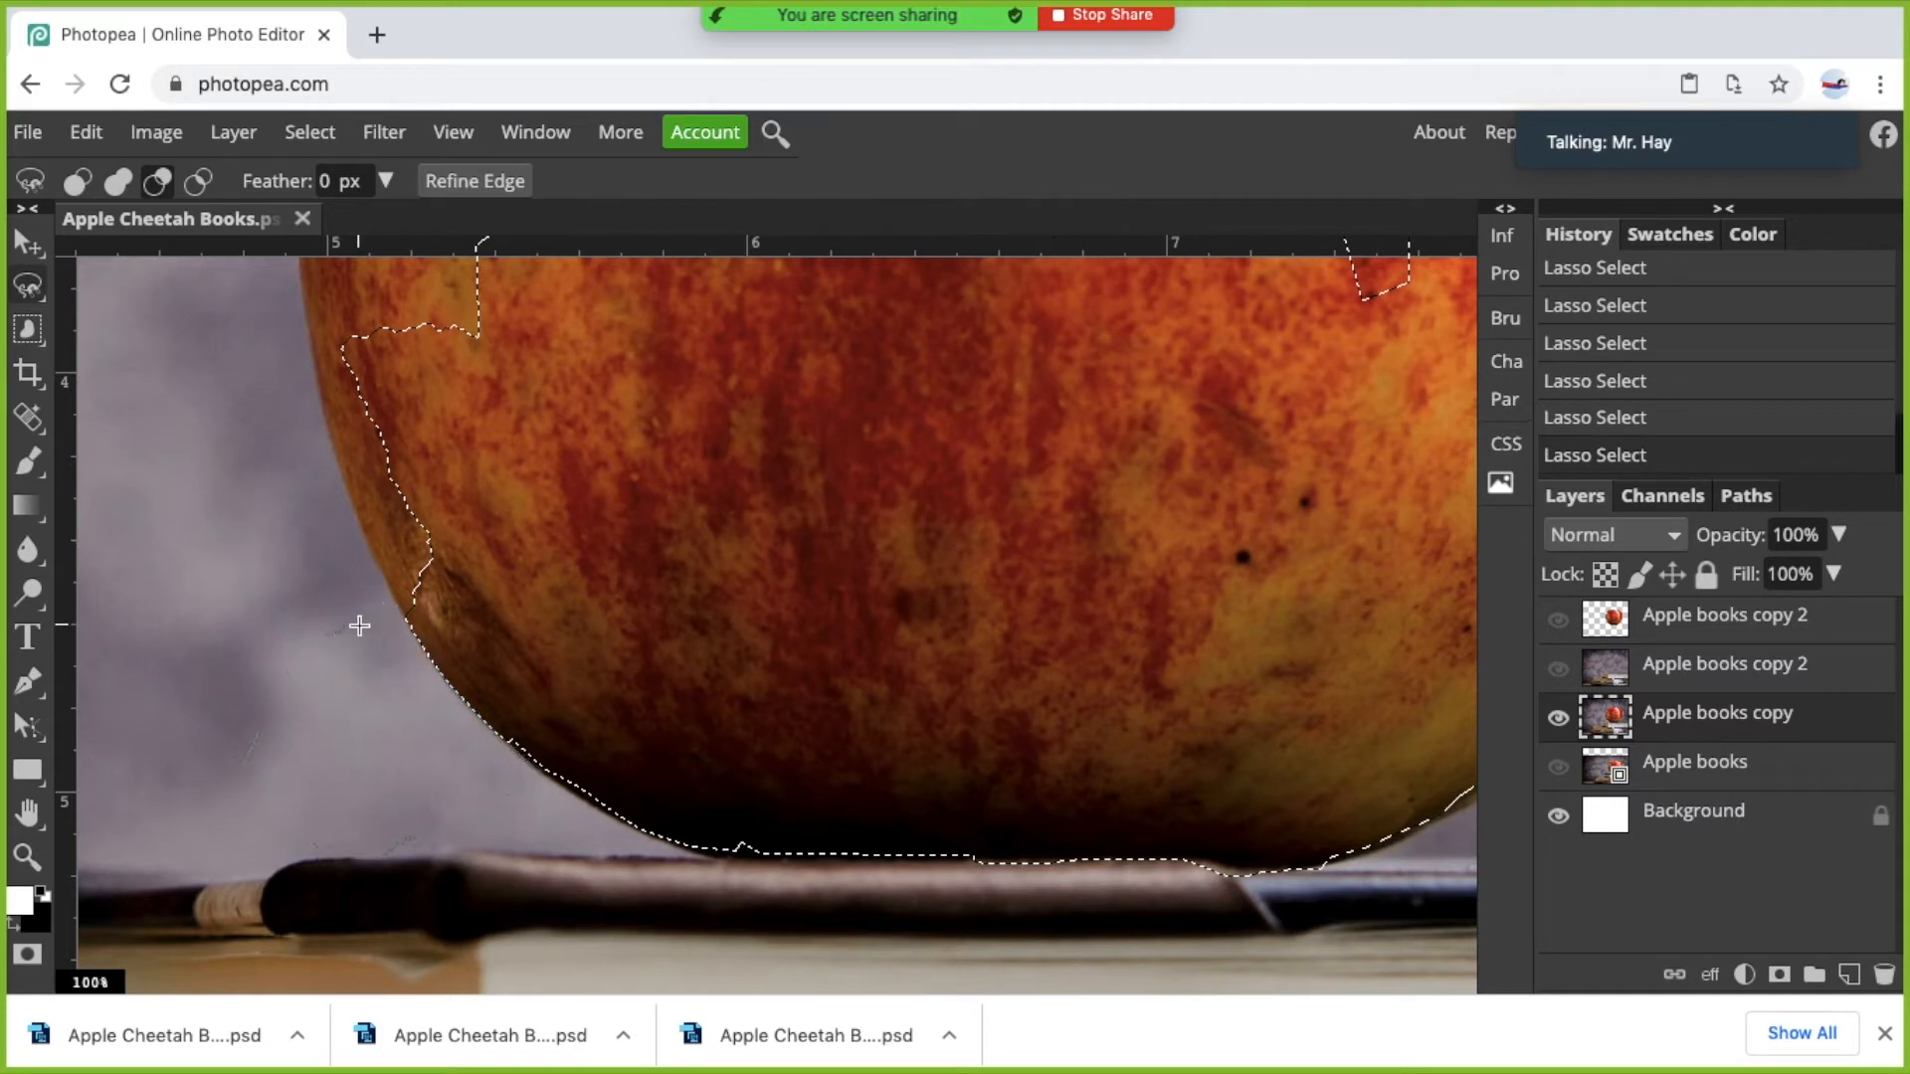
Trace a Magnetic Lasso Select area in add mode inside the apple's lower left side.
{"action": "left_click", "coordinate": [125, 186]}
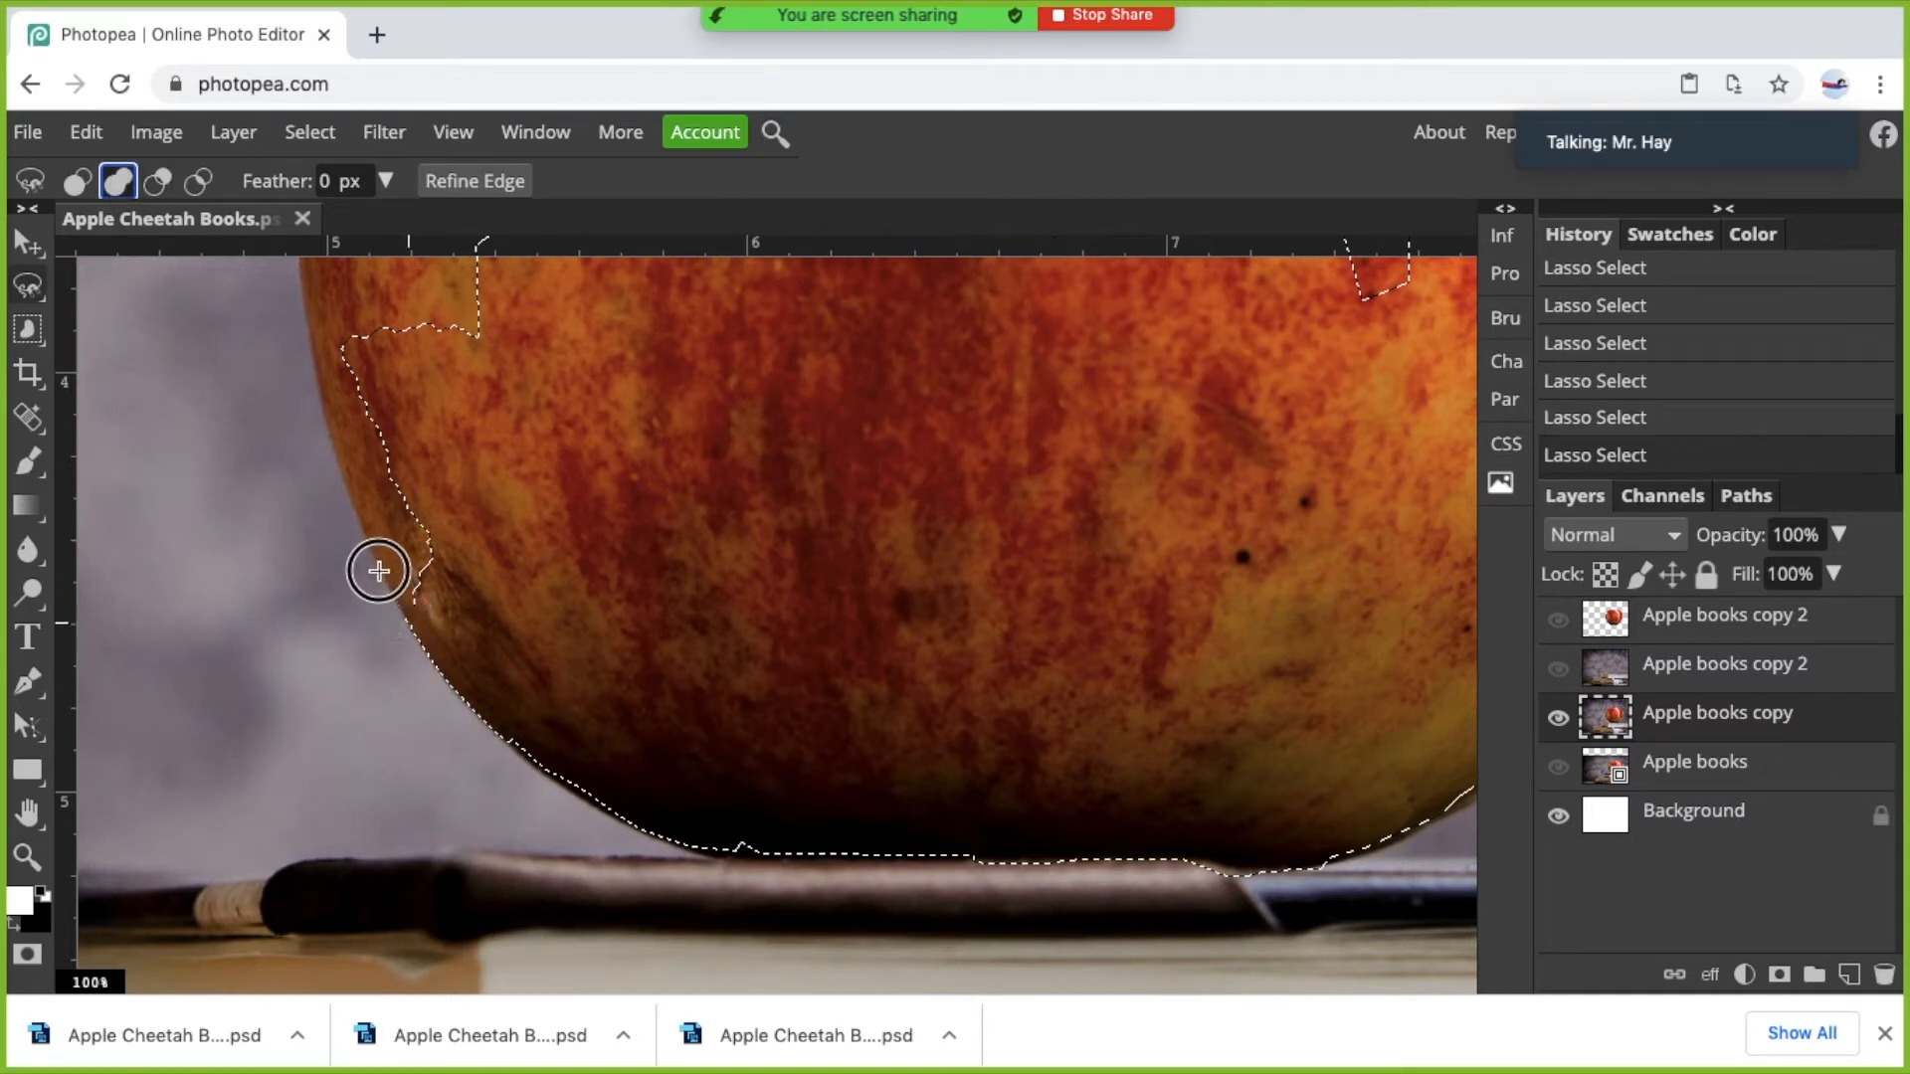
{"action": "left_click", "coordinate": [409, 623]}
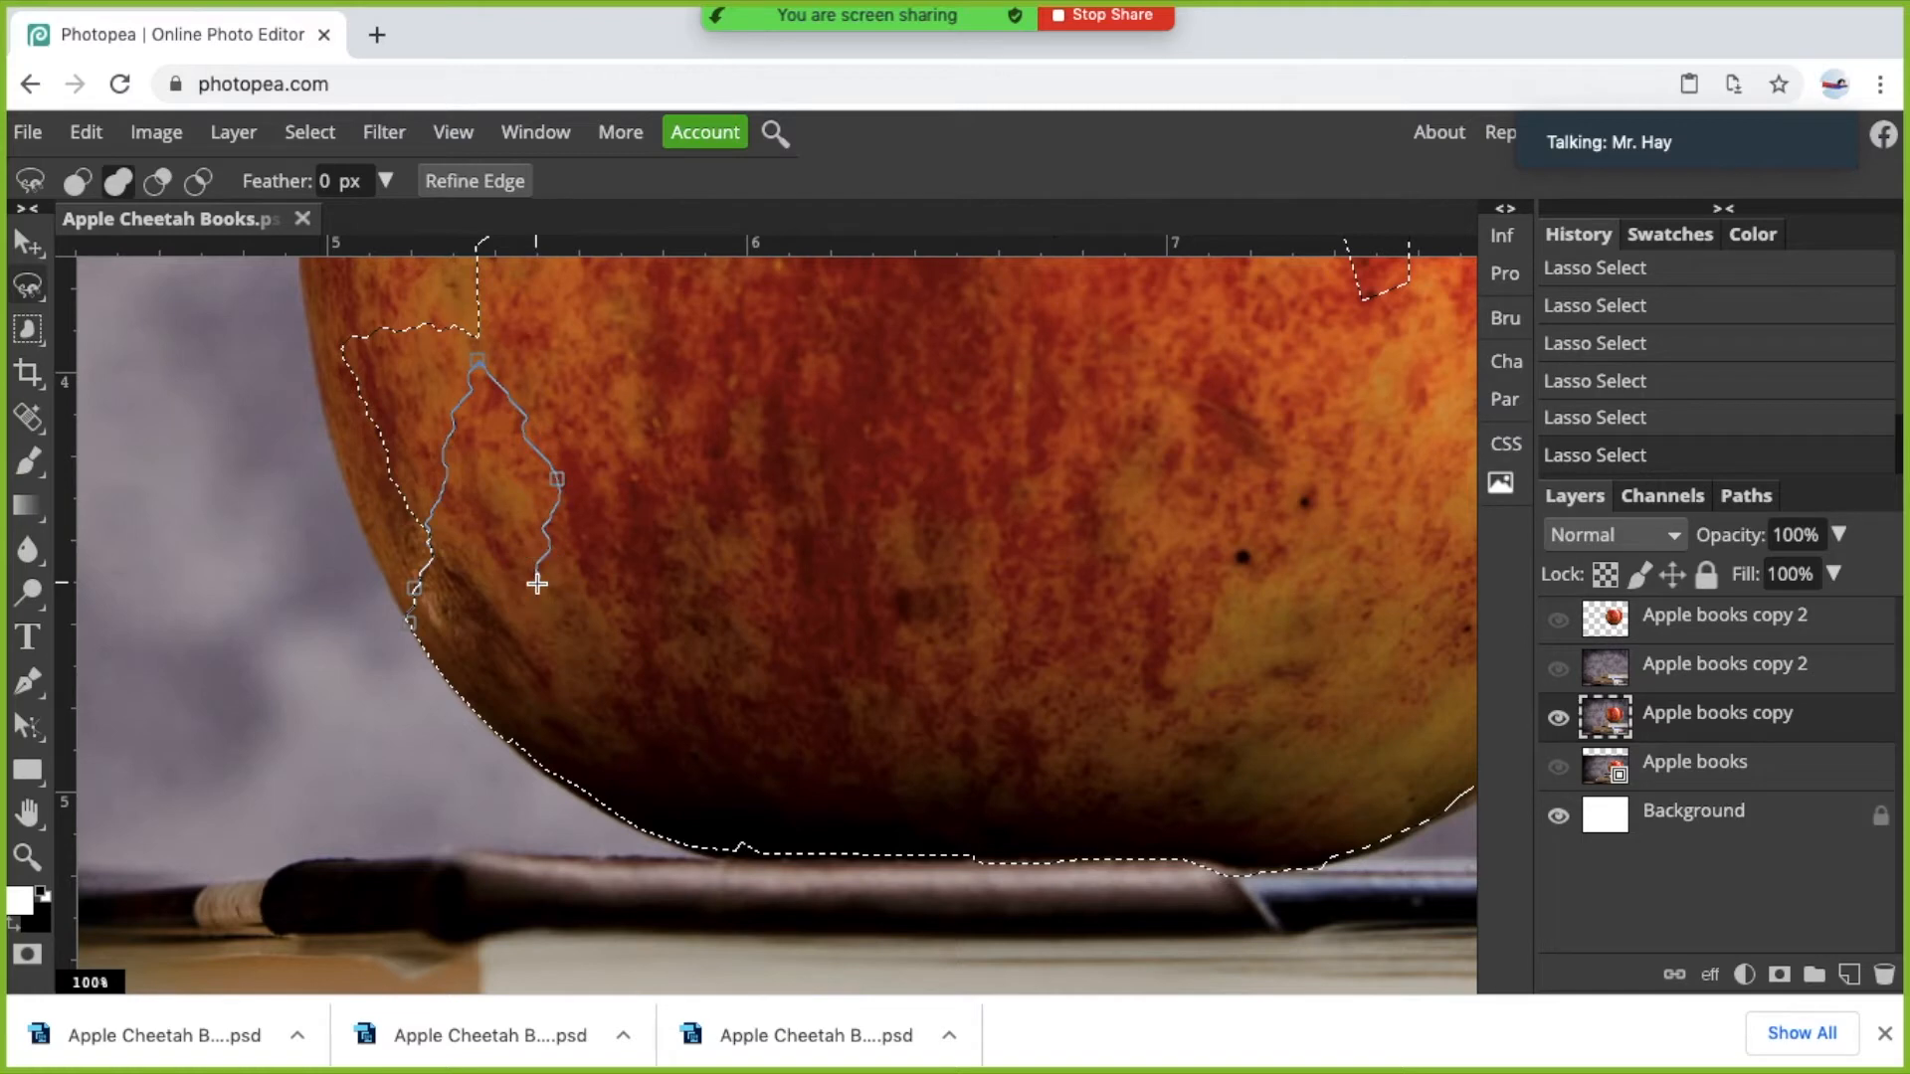
{"action": "left_click", "coordinate": [458, 626]}
Deselect the lassoed apple area with the whole apple in view.
{"action": "scroll", "coordinate": [458, 636], "scroll_direction": "down", "scroll_amount": 5}
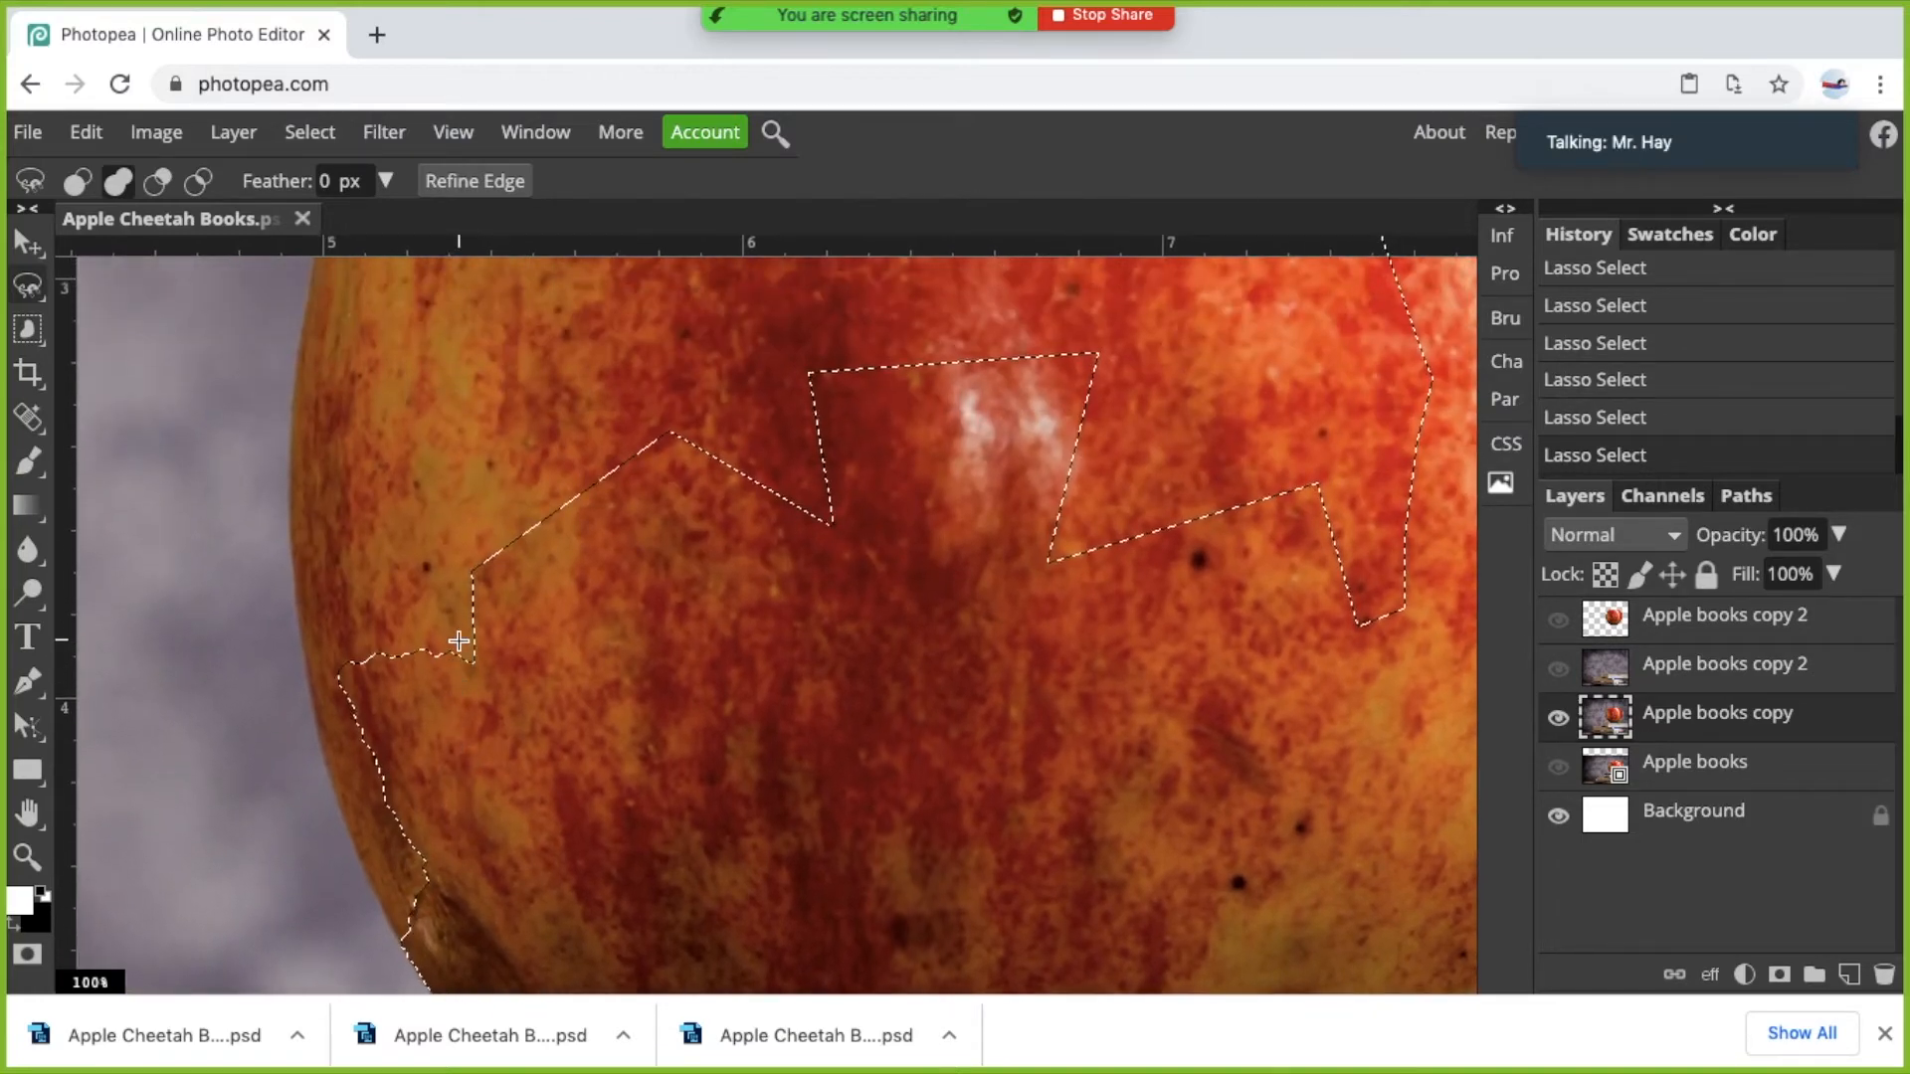
{"action": "scroll", "coordinate": [457, 638], "scroll_direction": "up", "scroll_amount": 3}
{"action": "scroll", "coordinate": [457, 639], "scroll_direction": "right", "scroll_amount": 2}
{"action": "scroll", "coordinate": [457, 639], "scroll_direction": "down", "scroll_amount": 1}
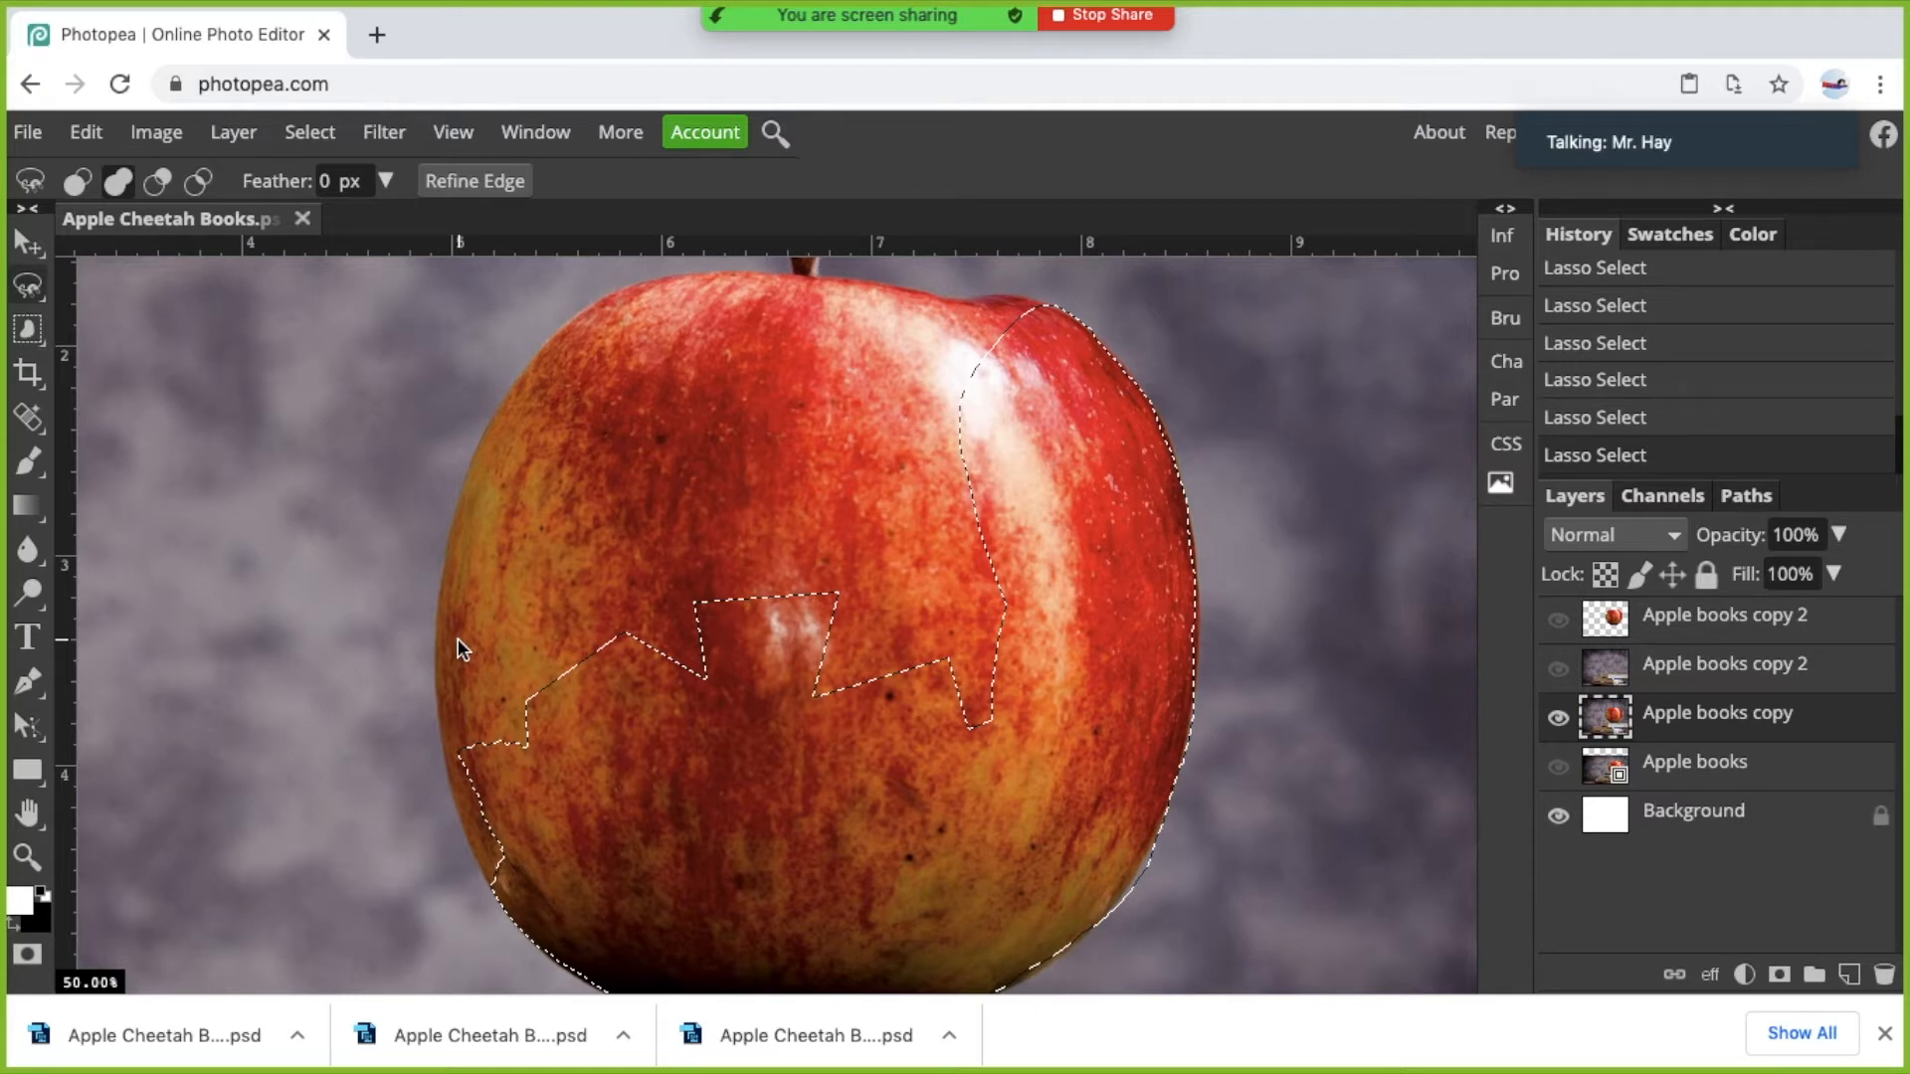
{"action": "key", "text": "ctrl+minus"}
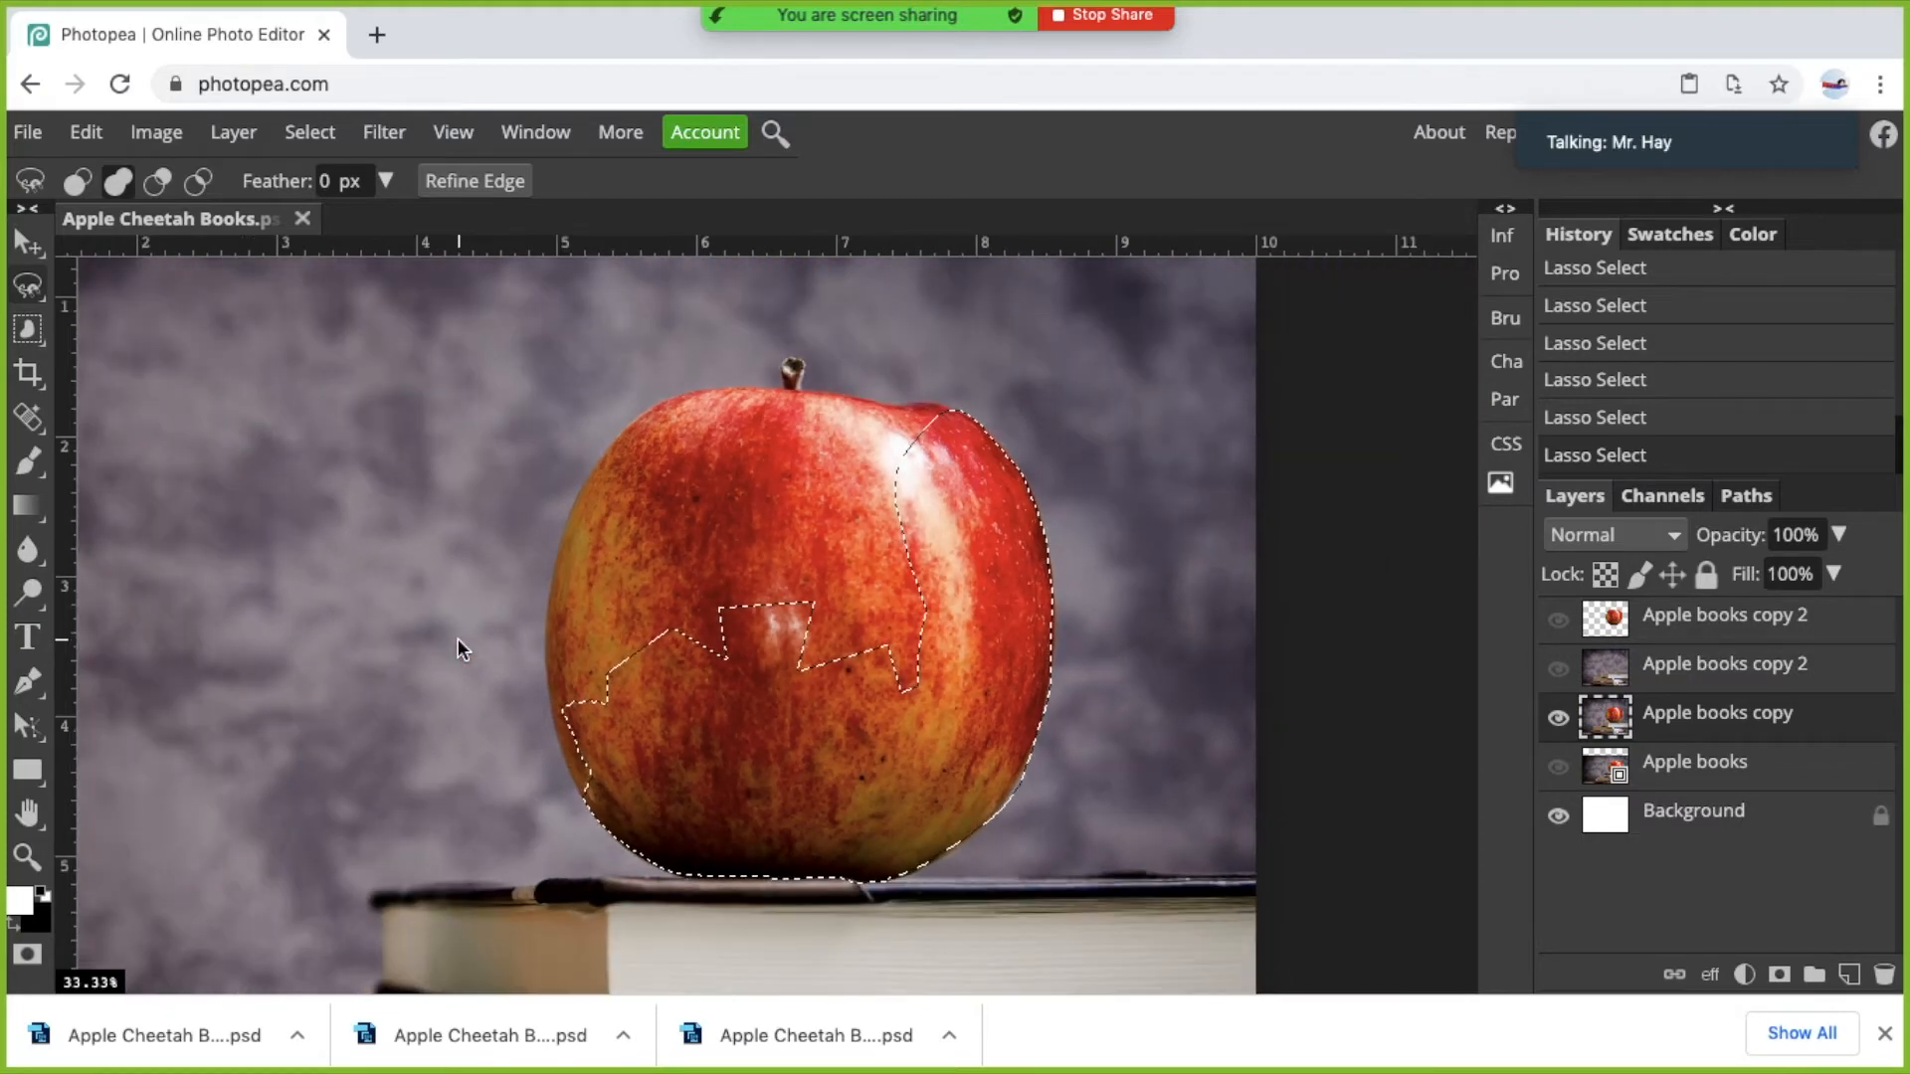
{"action": "key", "text": "ctrl+d"}
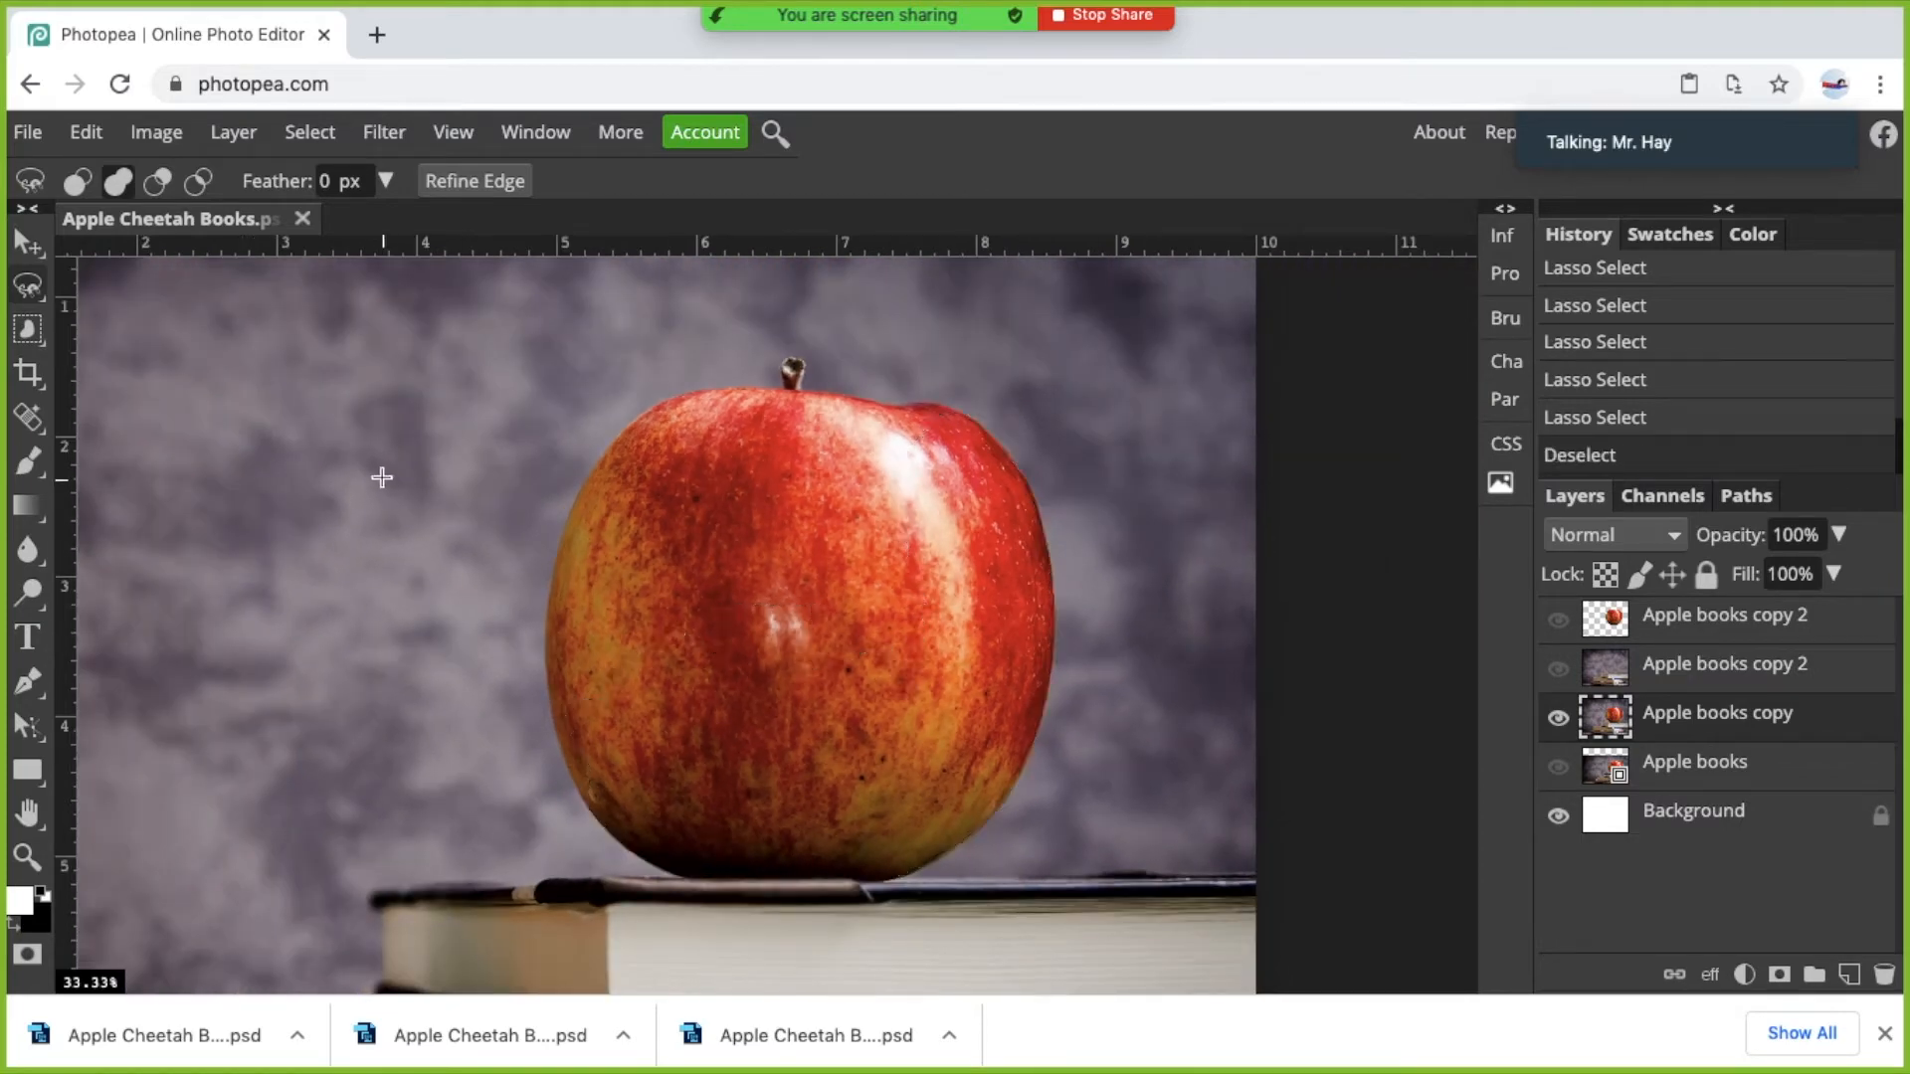
Select the red tones on the apple's right side, middle and left side with the Magic Wand in add mode.
{"action": "left_click", "coordinate": [38, 337]}
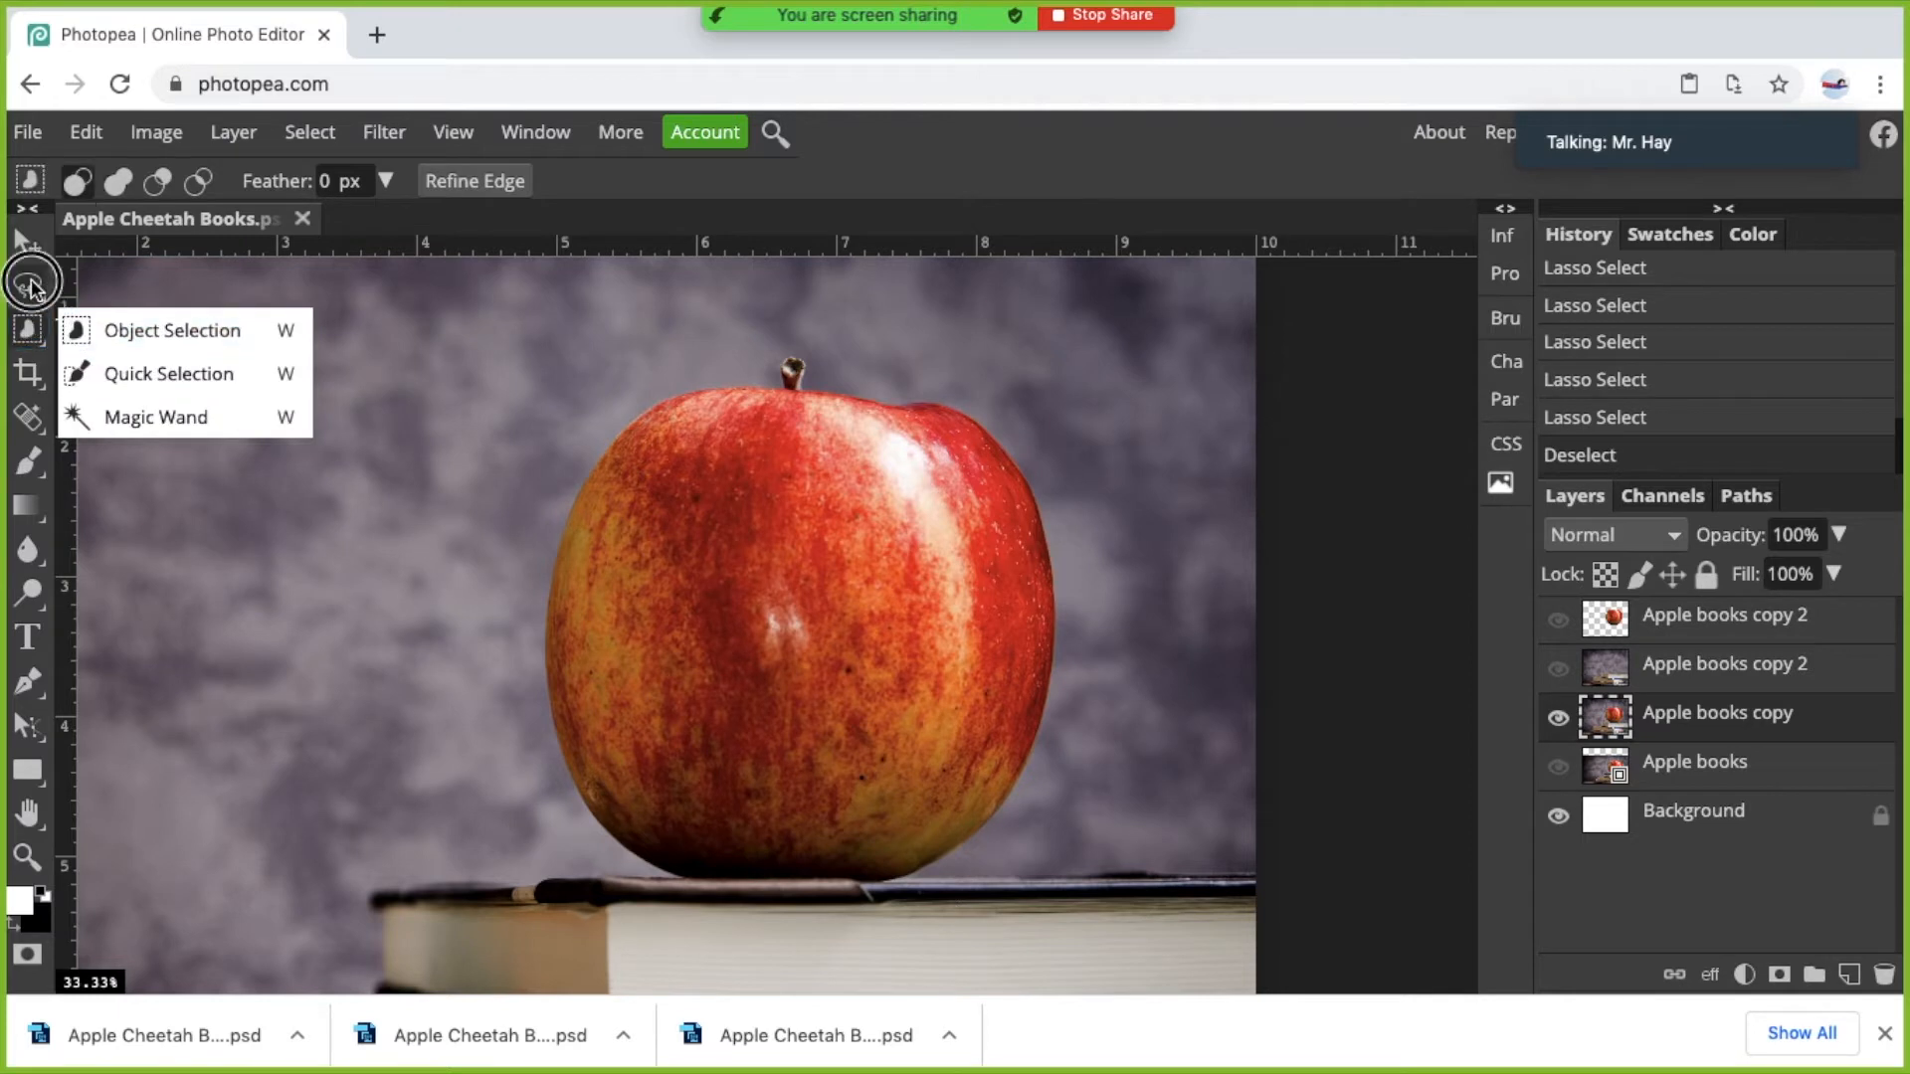
{"action": "left_click", "coordinate": [33, 288]}
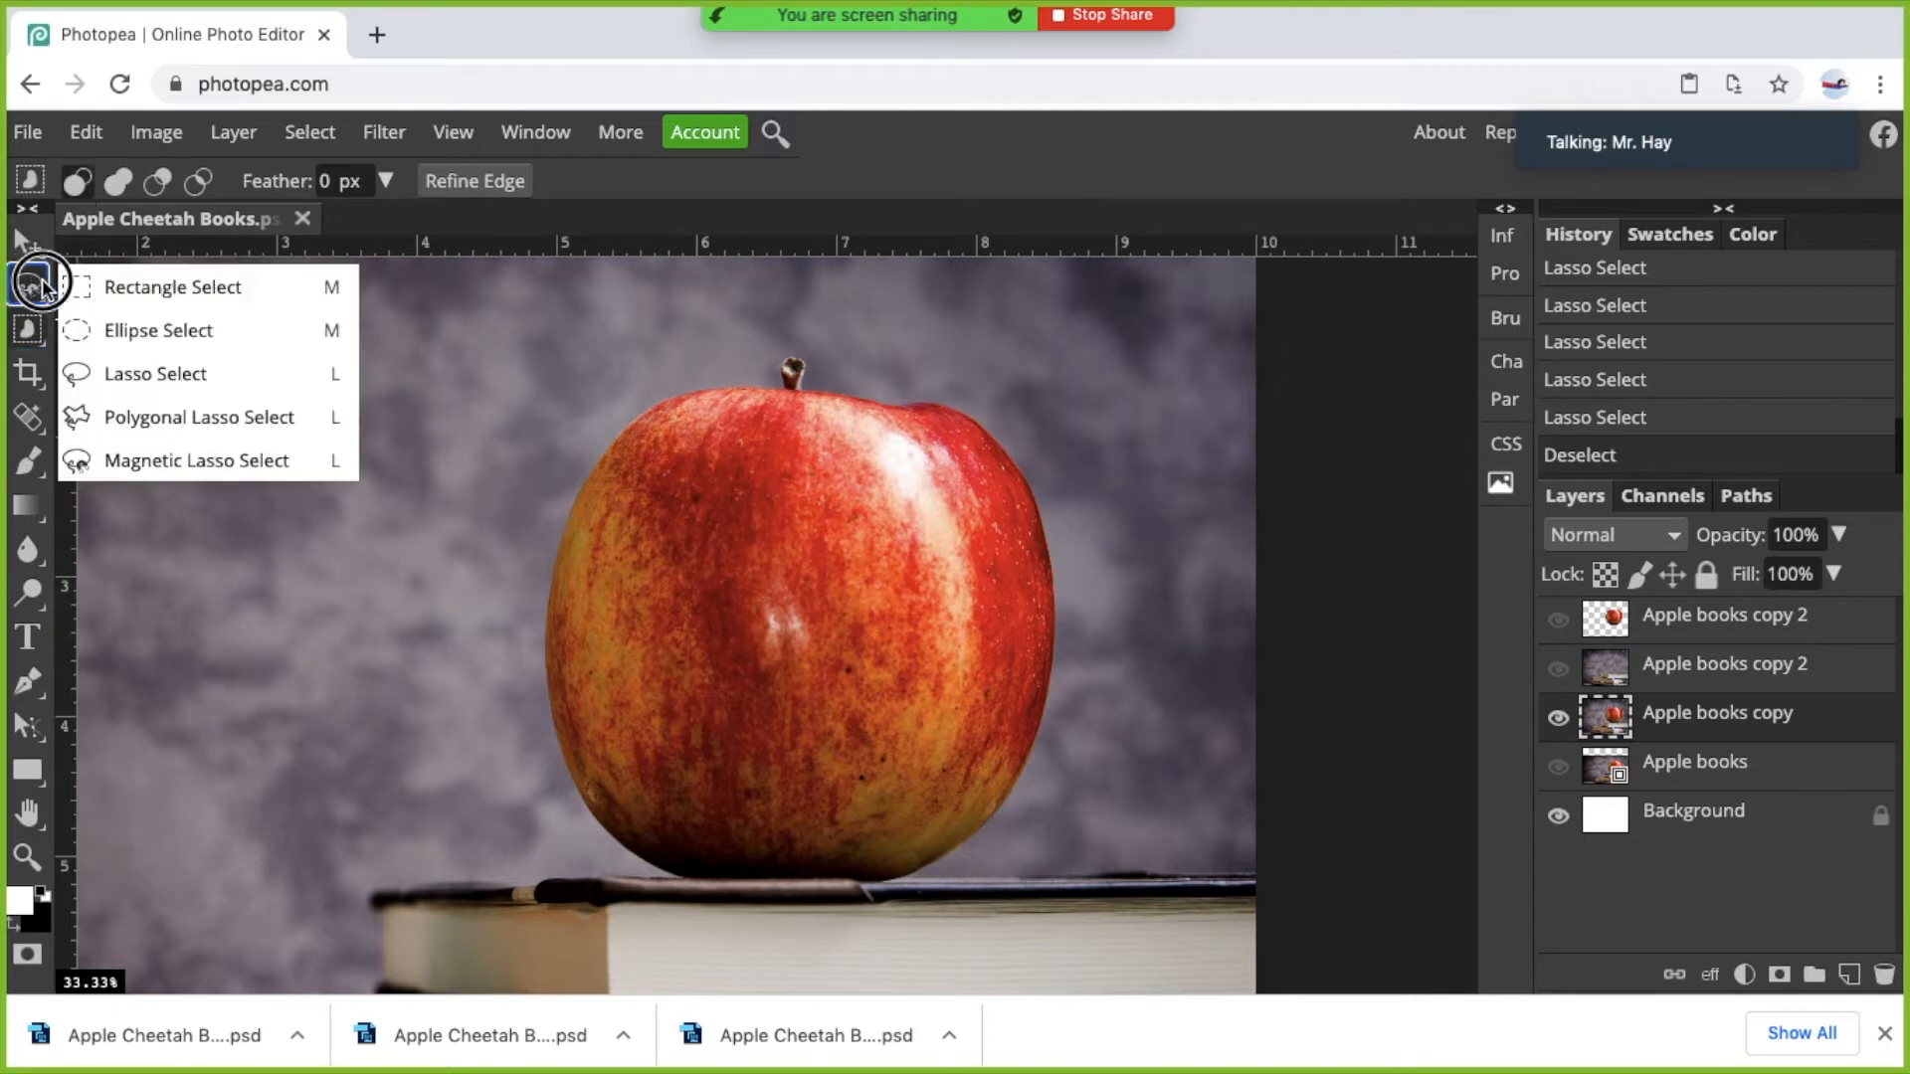
{"action": "left_click", "coordinate": [39, 337]}
{"action": "left_click", "coordinate": [126, 343]}
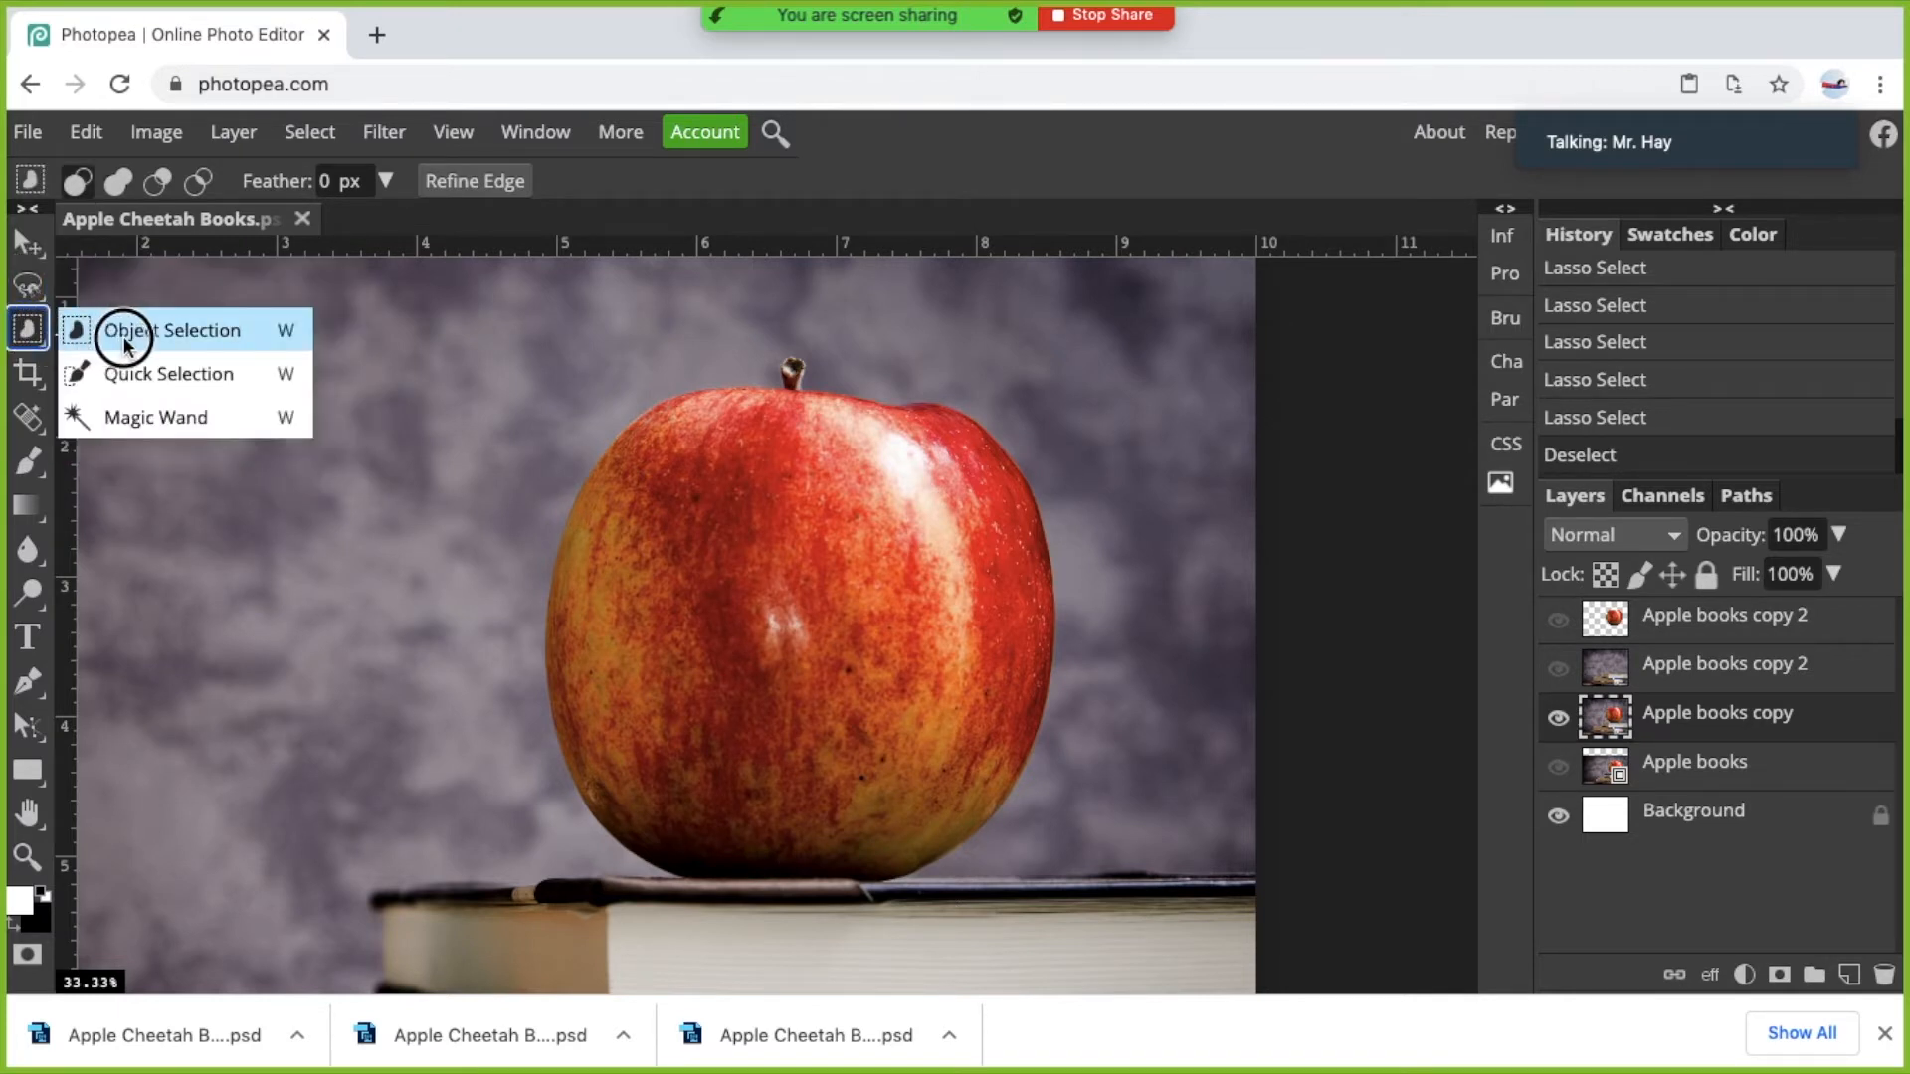
{"action": "left_click", "coordinate": [166, 418]}
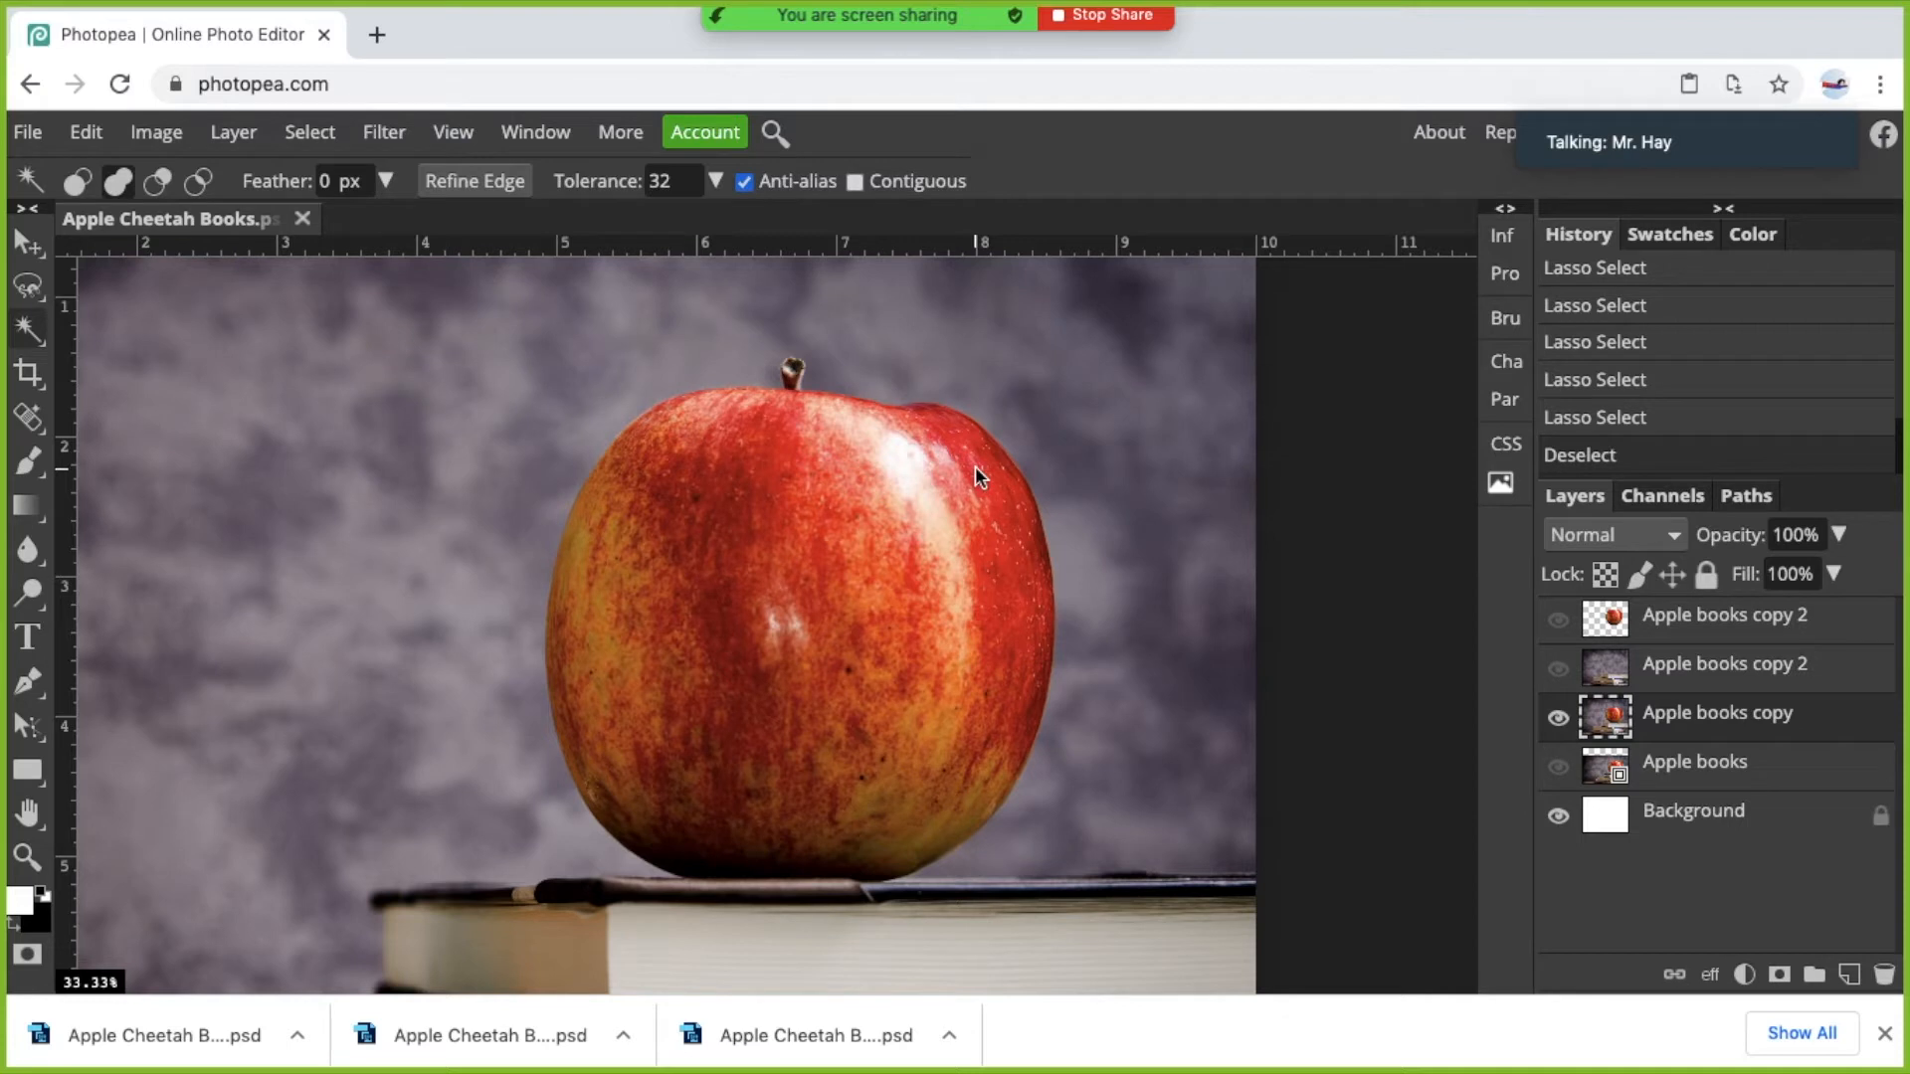
{"action": "left_click", "coordinate": [1016, 627]}
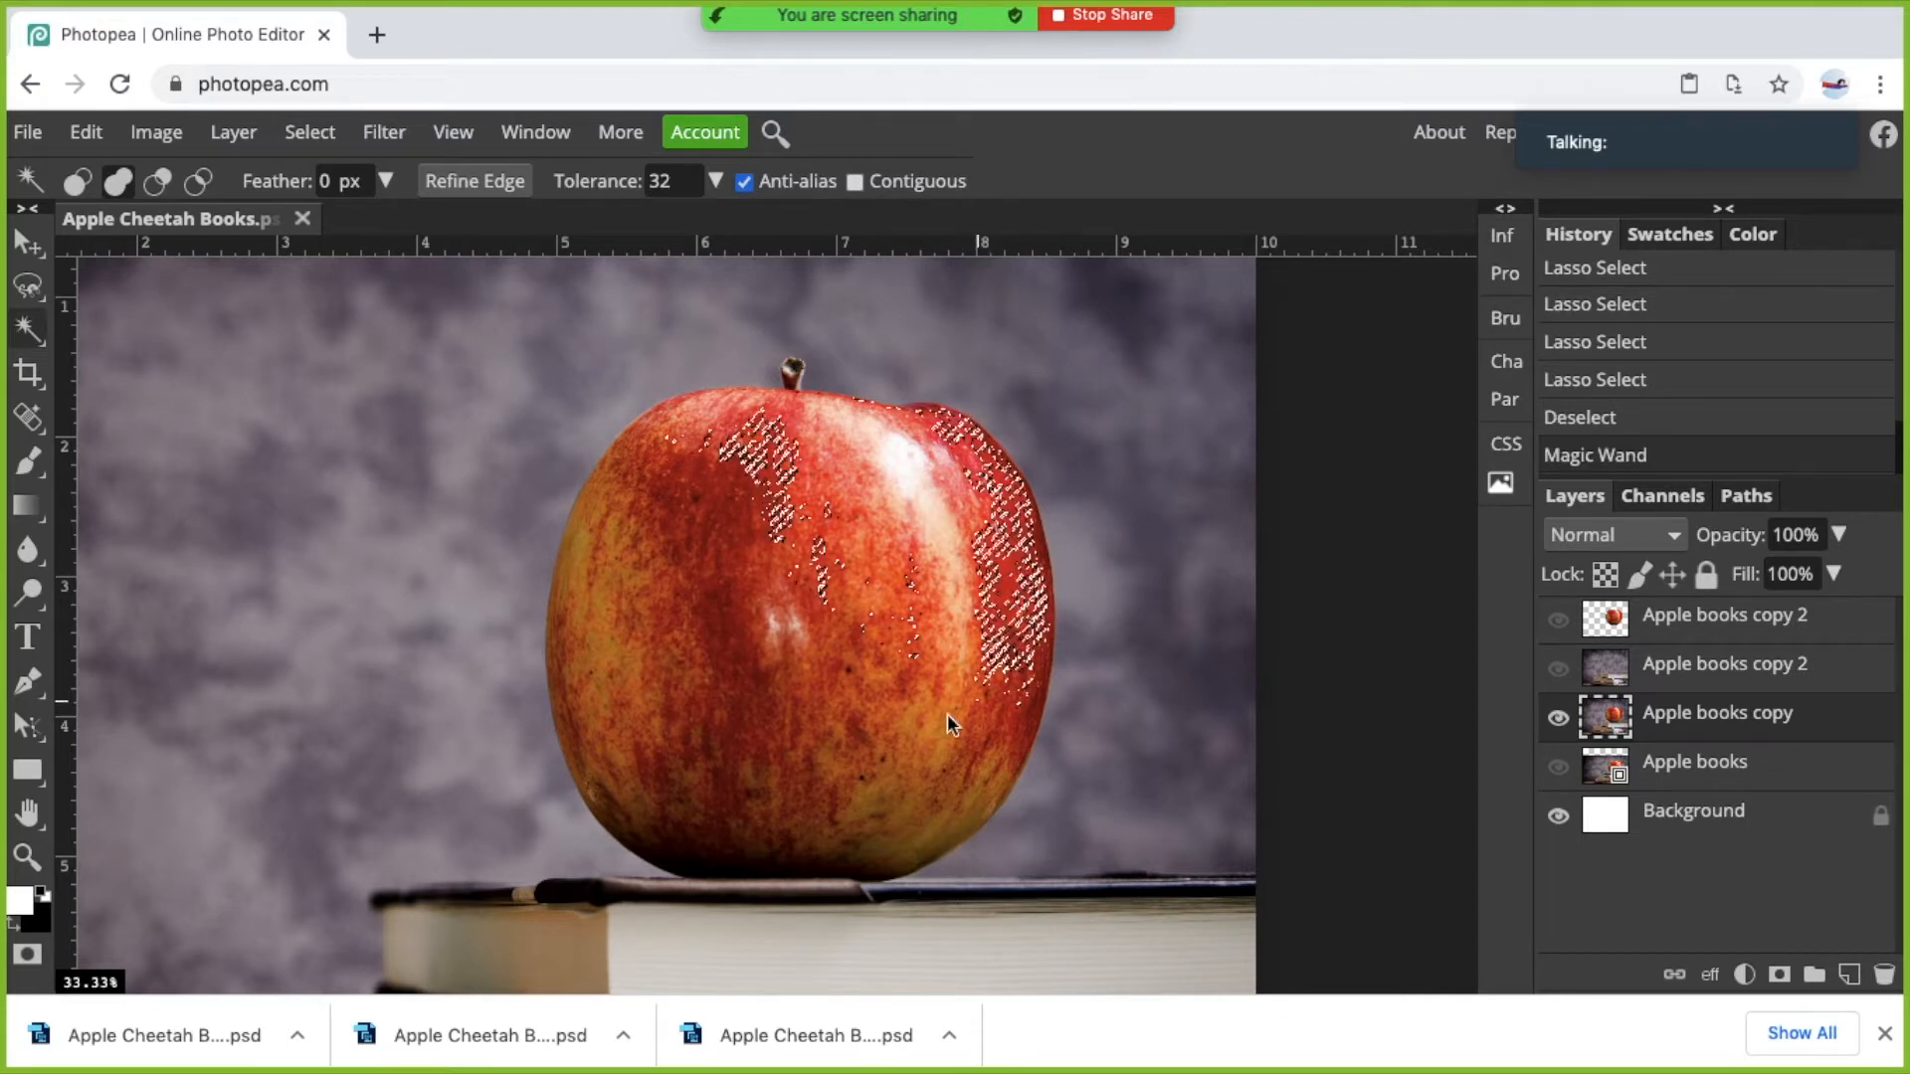
{"action": "left_click", "coordinate": [1011, 571]}
{"action": "left_click", "coordinate": [784, 594]}
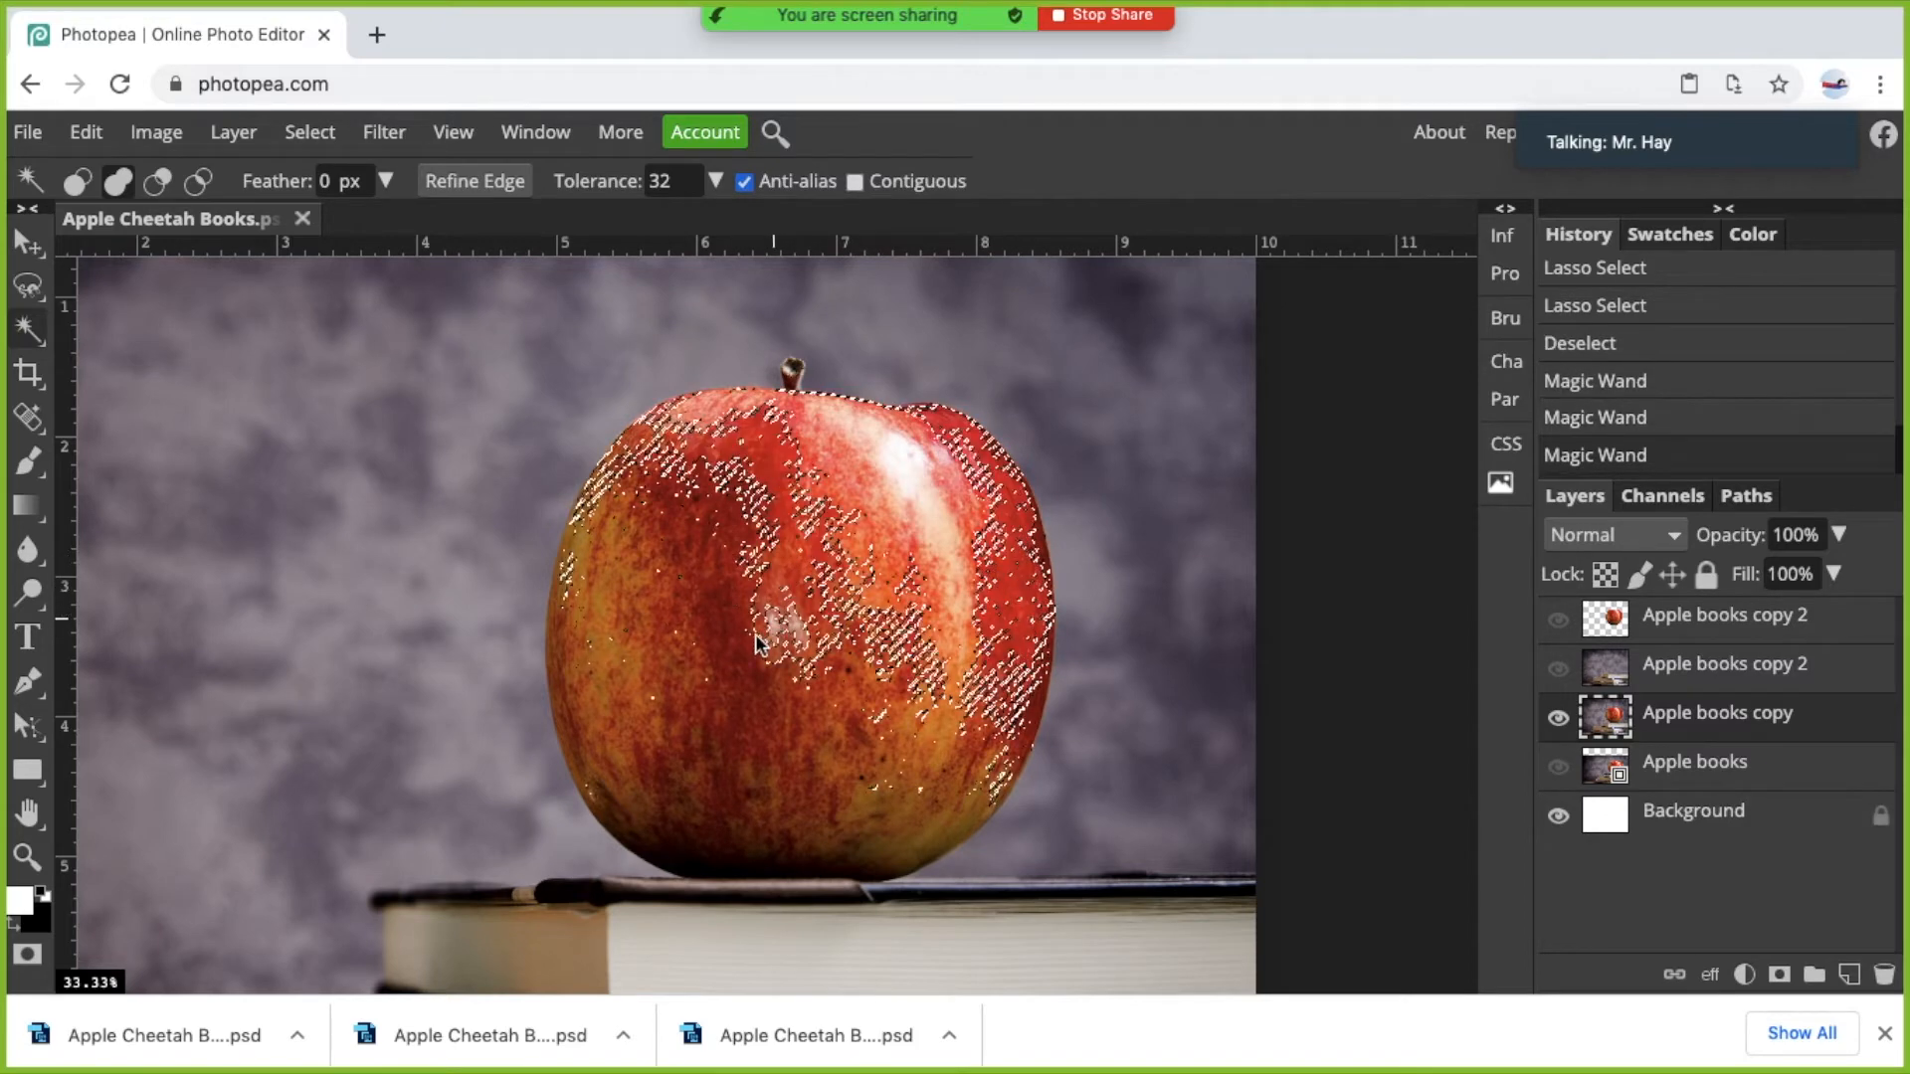
{"action": "left_click", "coordinate": [713, 572]}
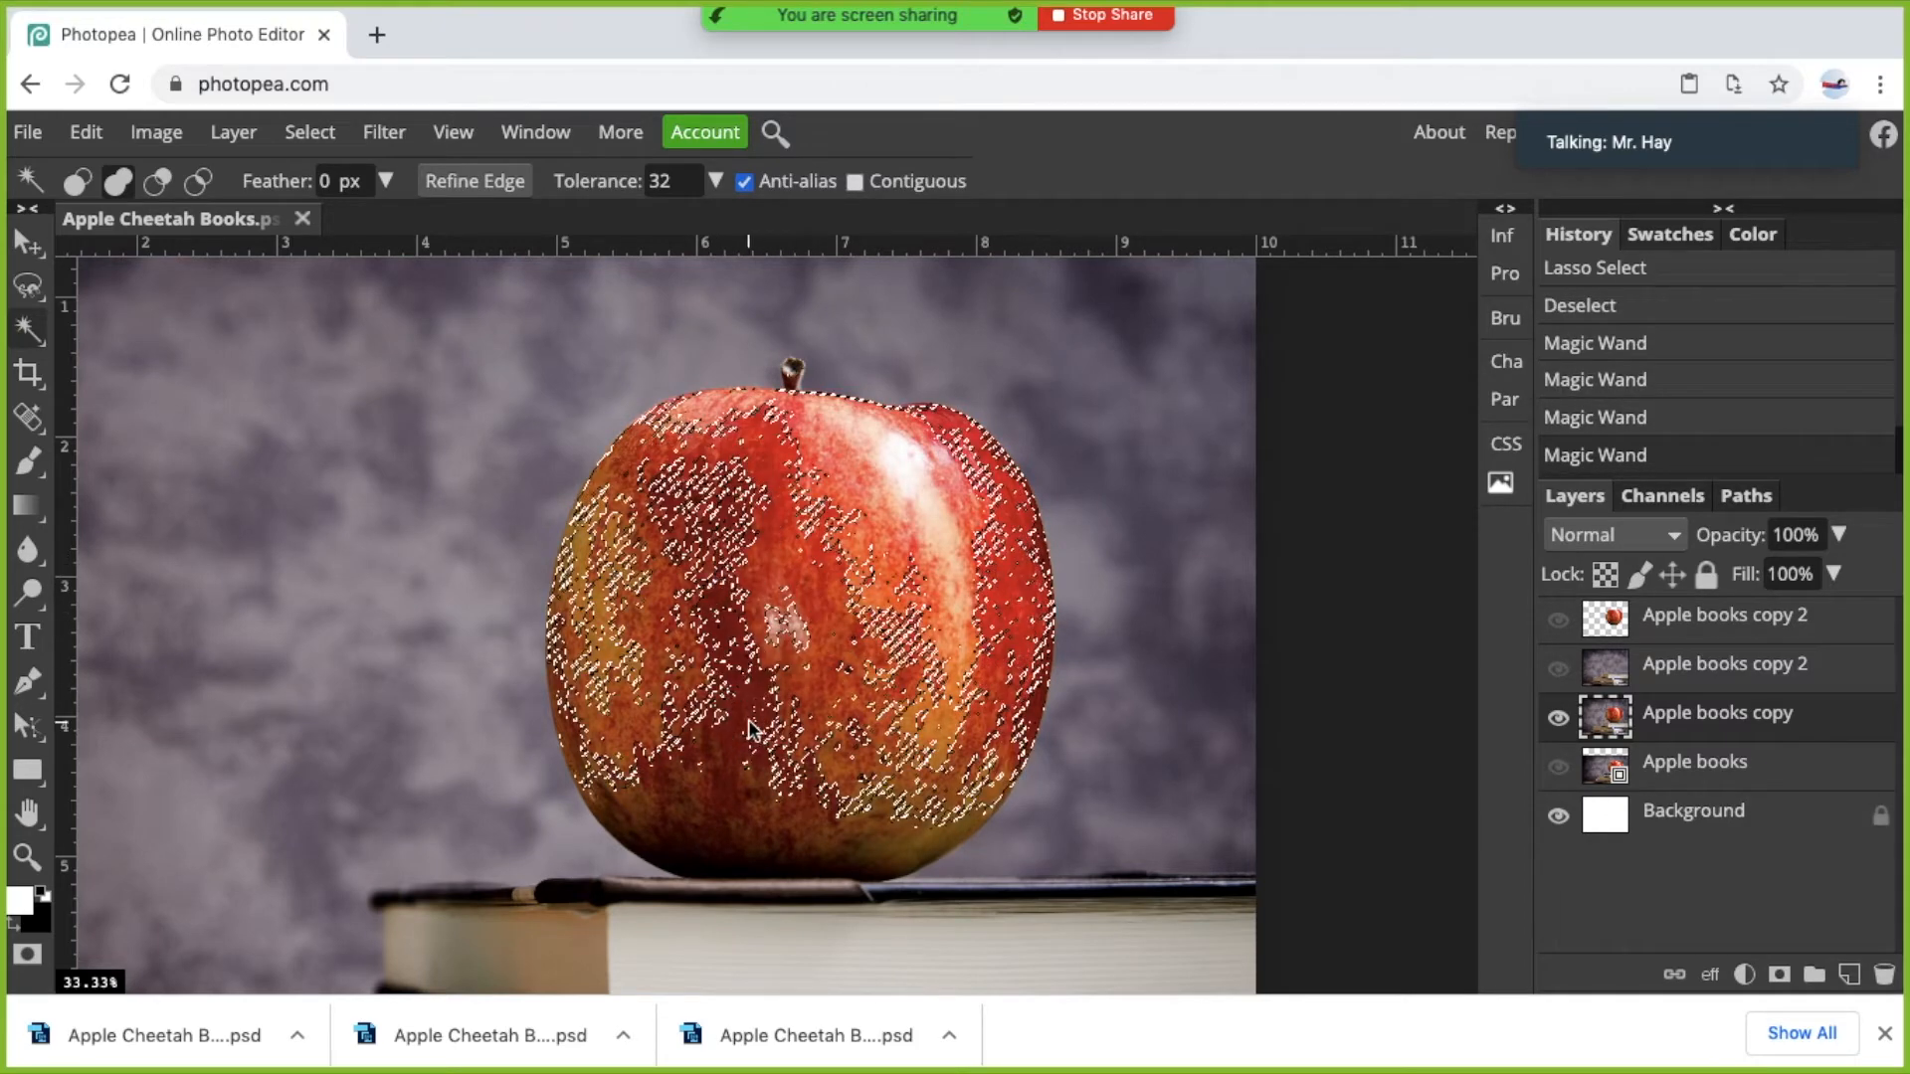
Add the apple's darker red, orange and bright highlight tones to the Magic Wand selection.
{"action": "left_click", "coordinate": [740, 635], "text": "alt"}
{"action": "left_click", "coordinate": [670, 636]}
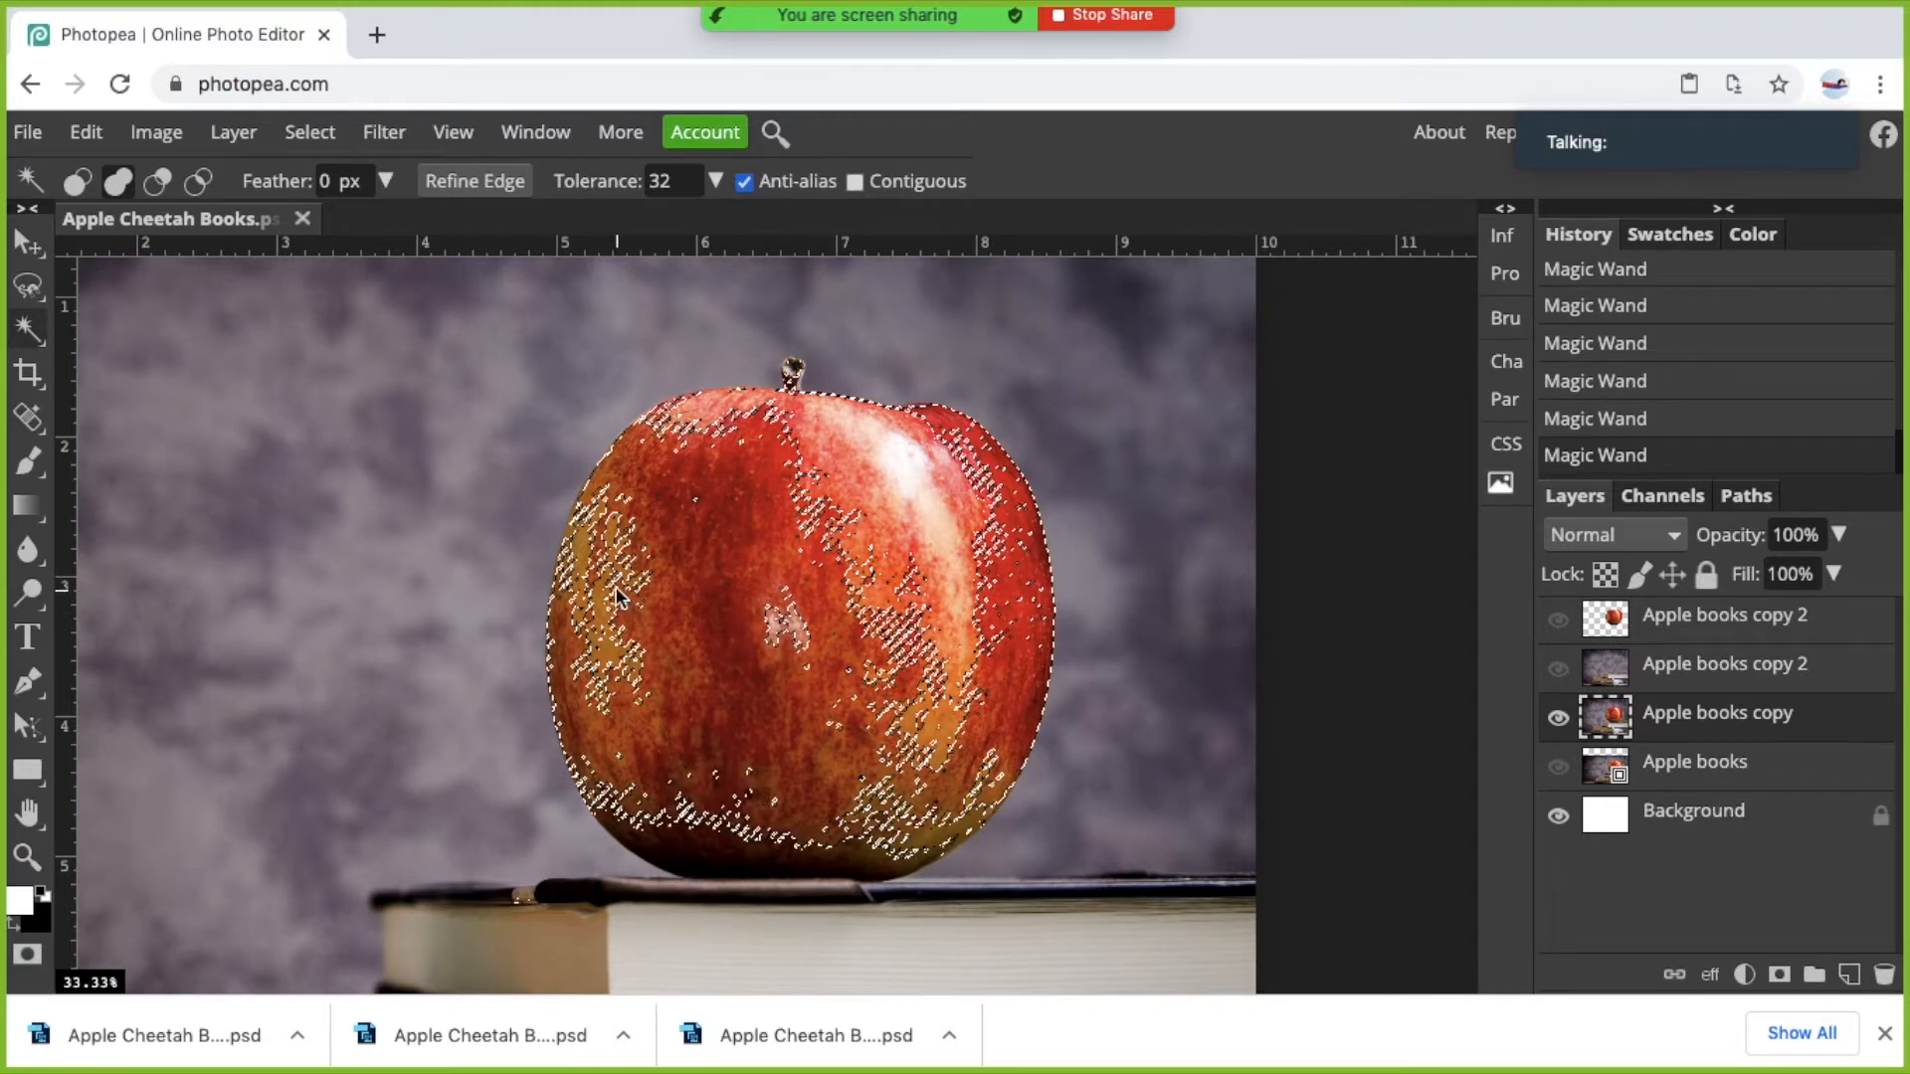
{"action": "left_click", "coordinate": [597, 619], "text": "alt"}
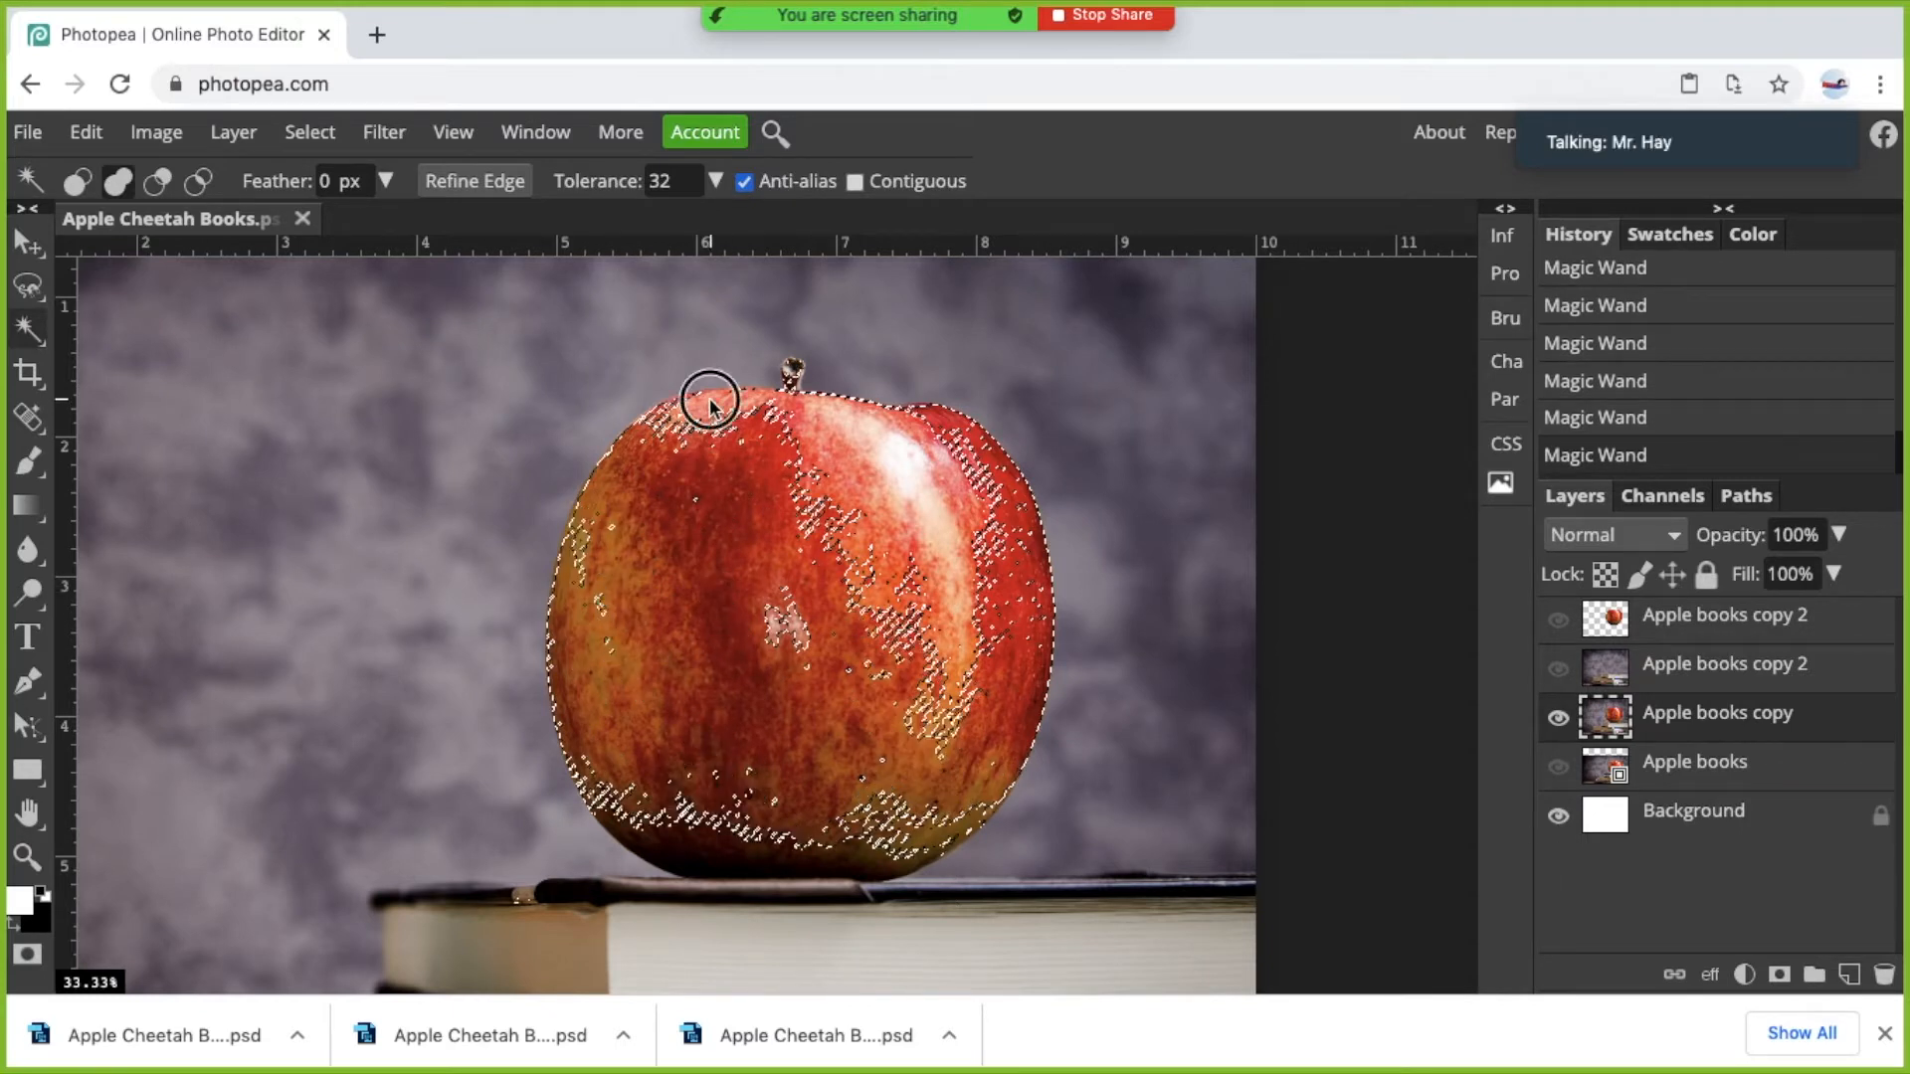
{"action": "left_click", "coordinate": [847, 440]}
{"action": "left_click", "coordinate": [905, 478]}
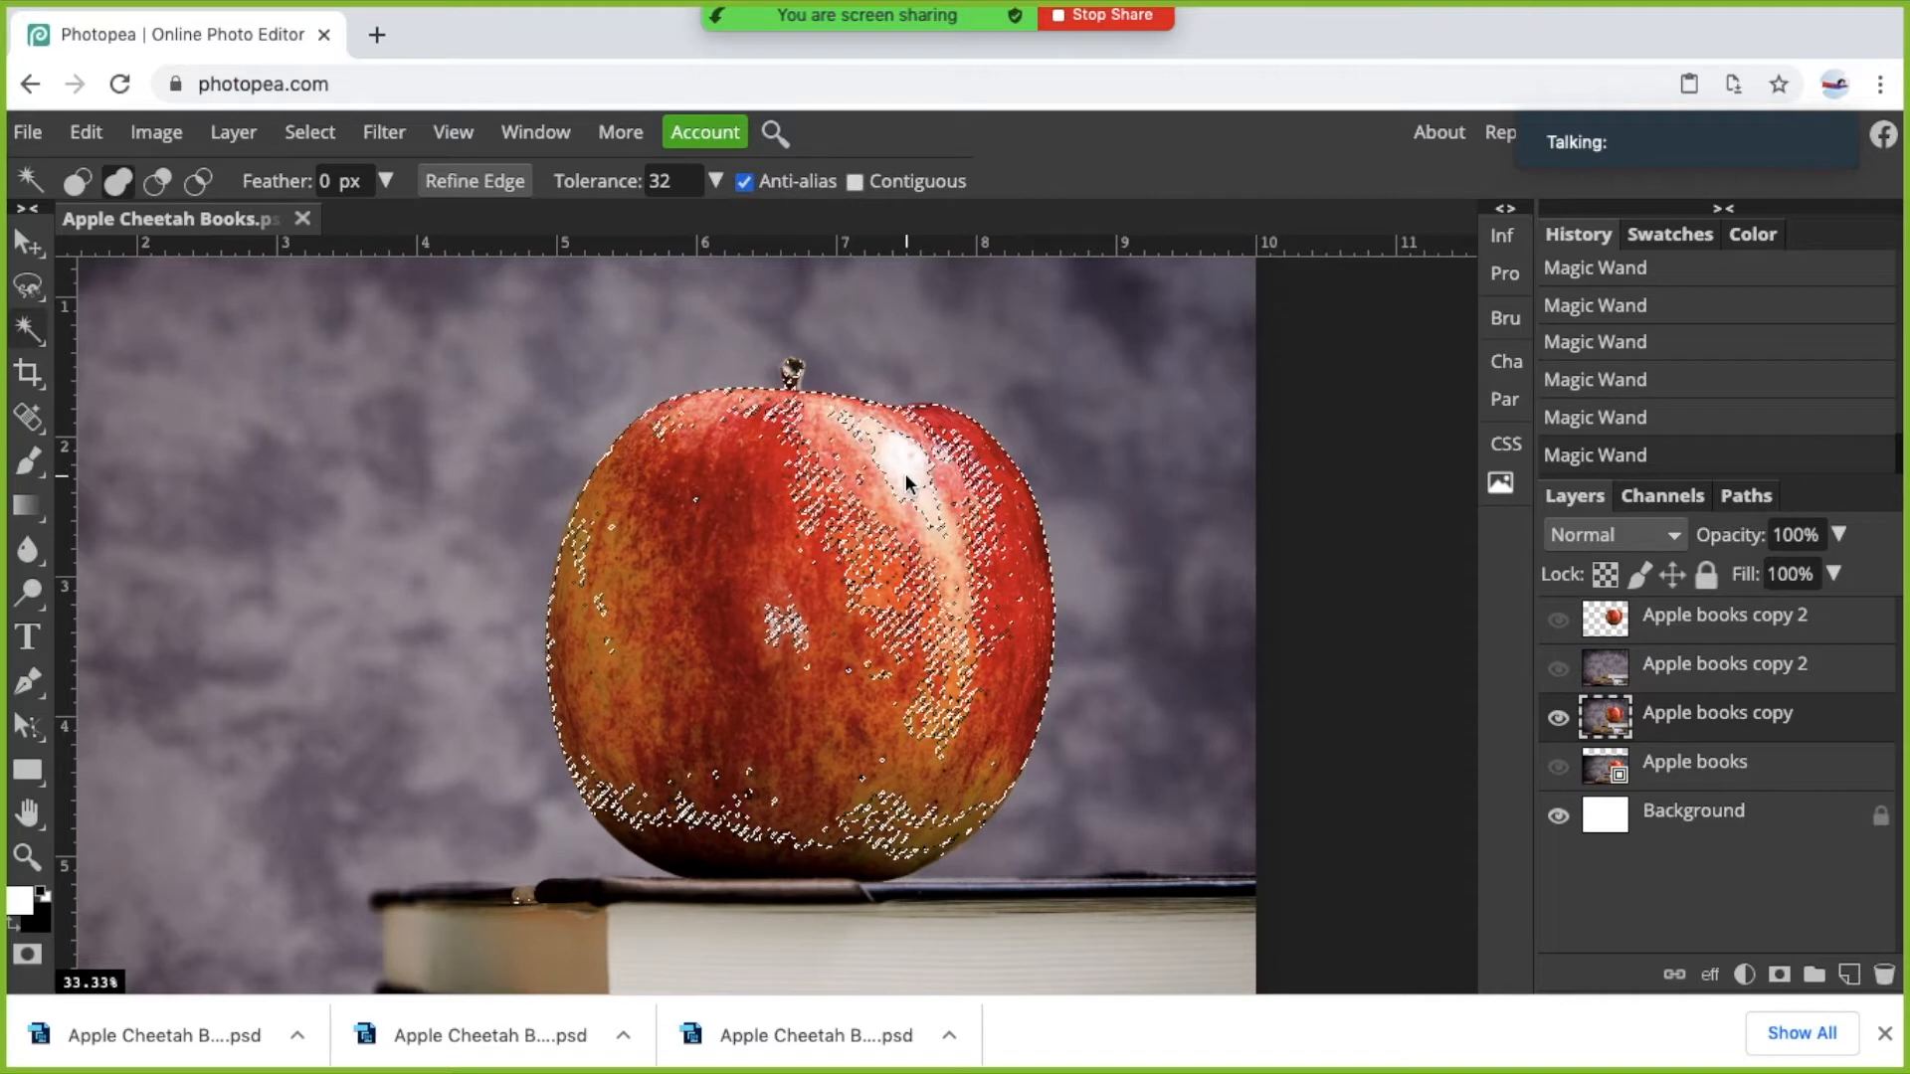
{"action": "left_click", "coordinate": [916, 571]}
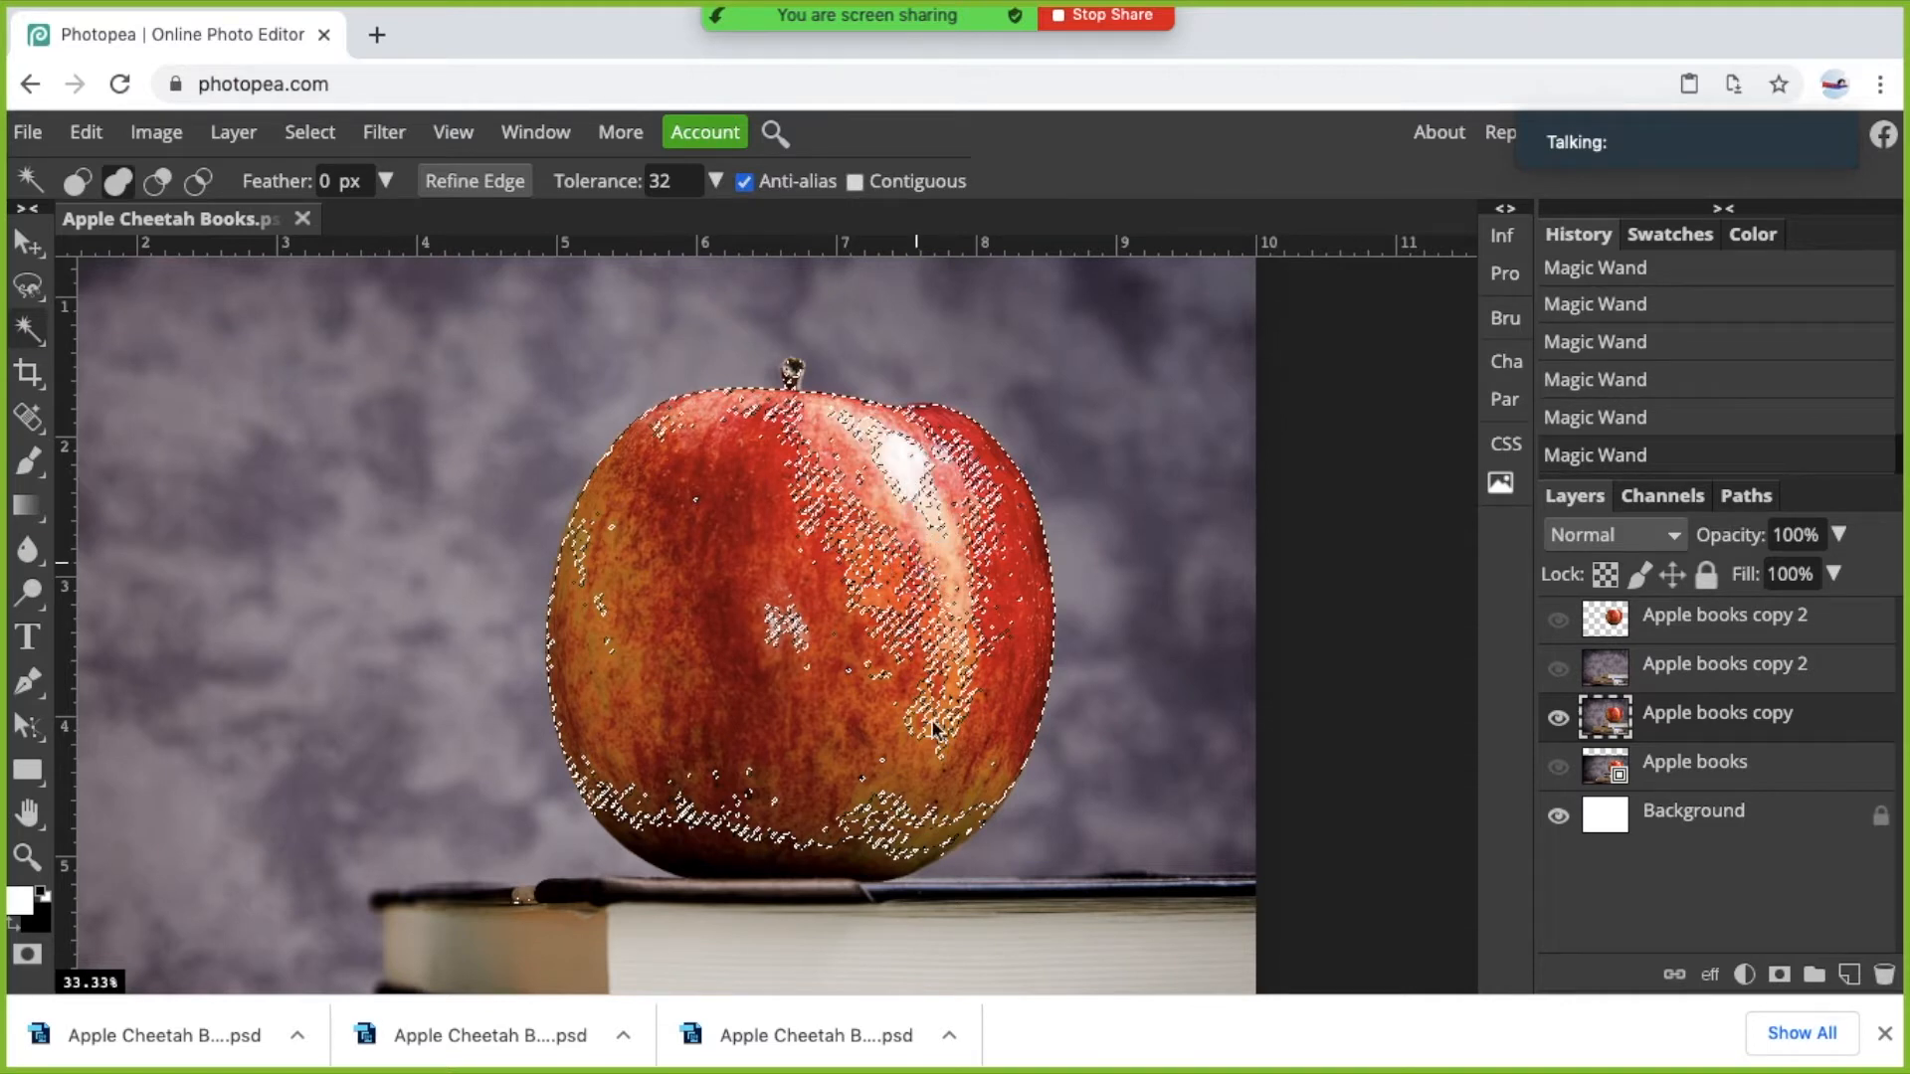
Add the dark shadow tones at the apple's base to the Magic Wand selection, and undo and redo that addition.
{"action": "left_click", "coordinate": [704, 854]}
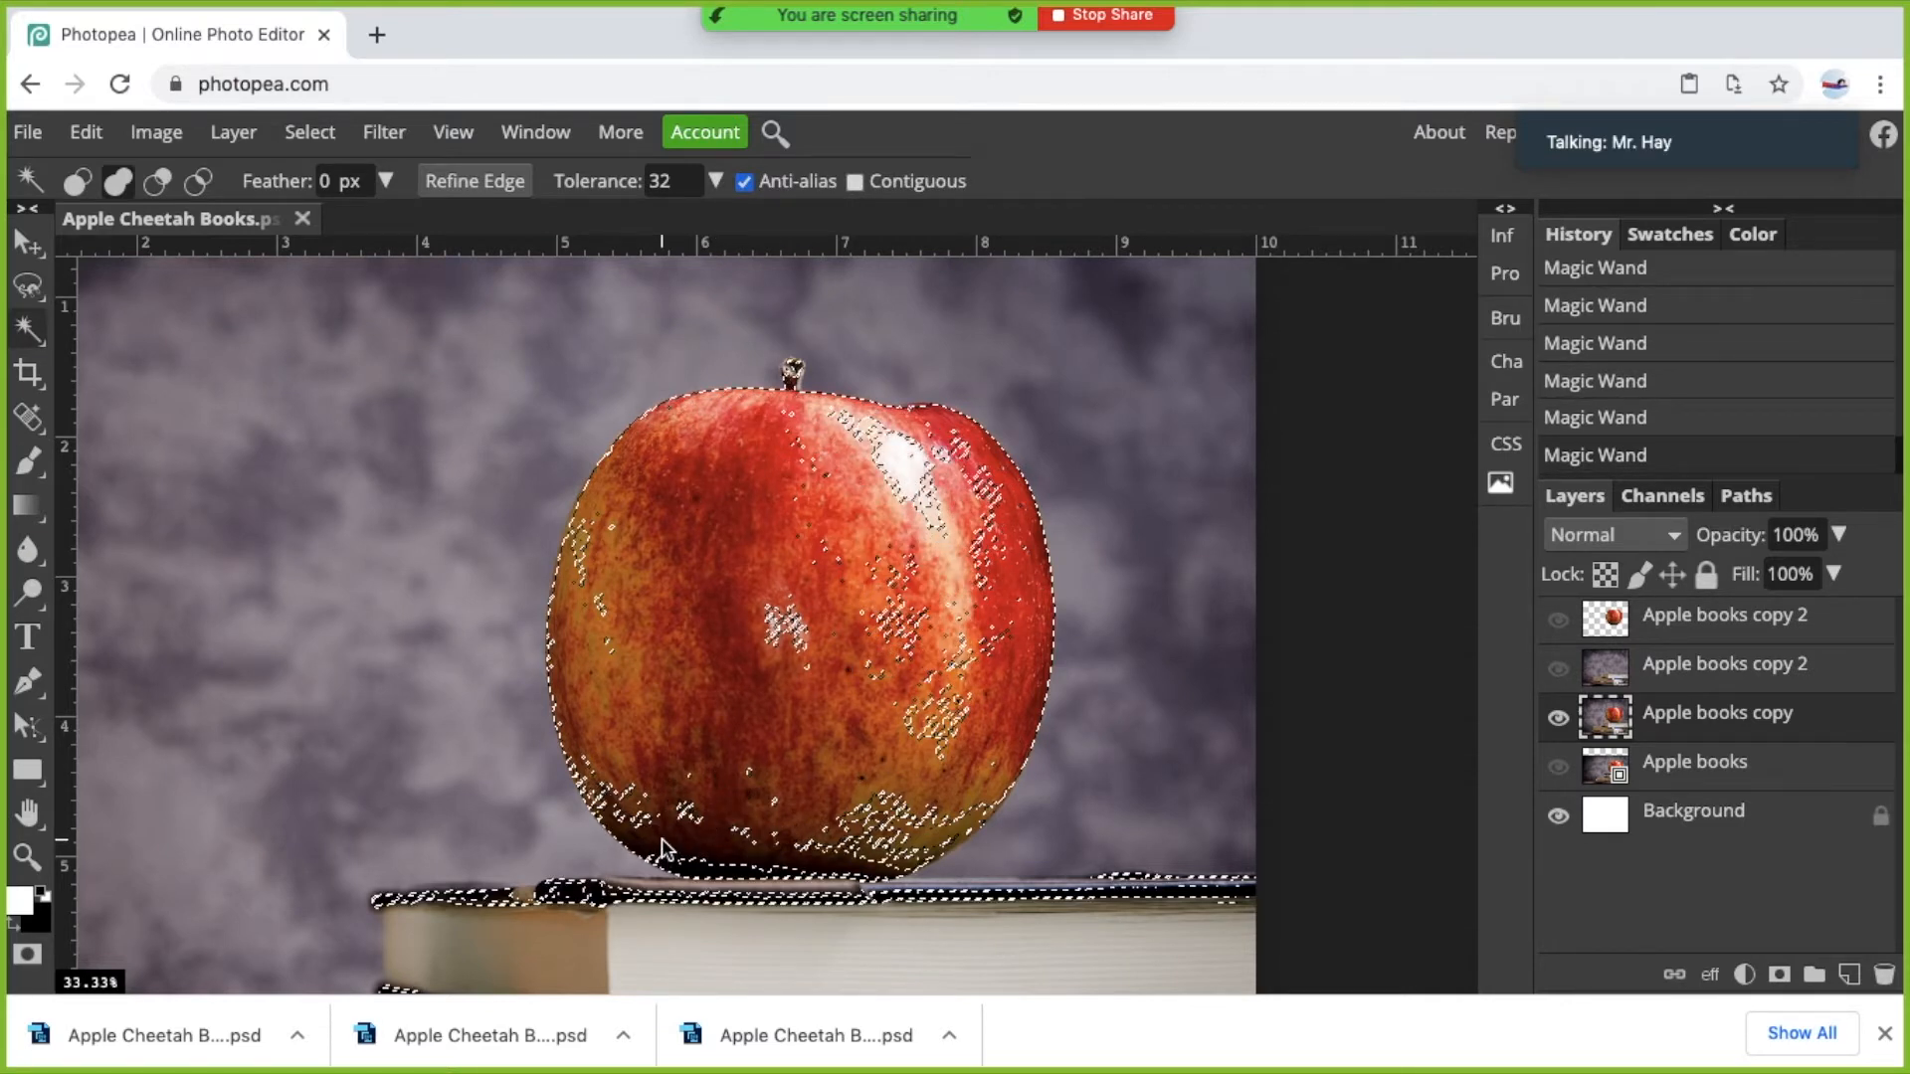
{"action": "key", "text": "ctrl+z"}
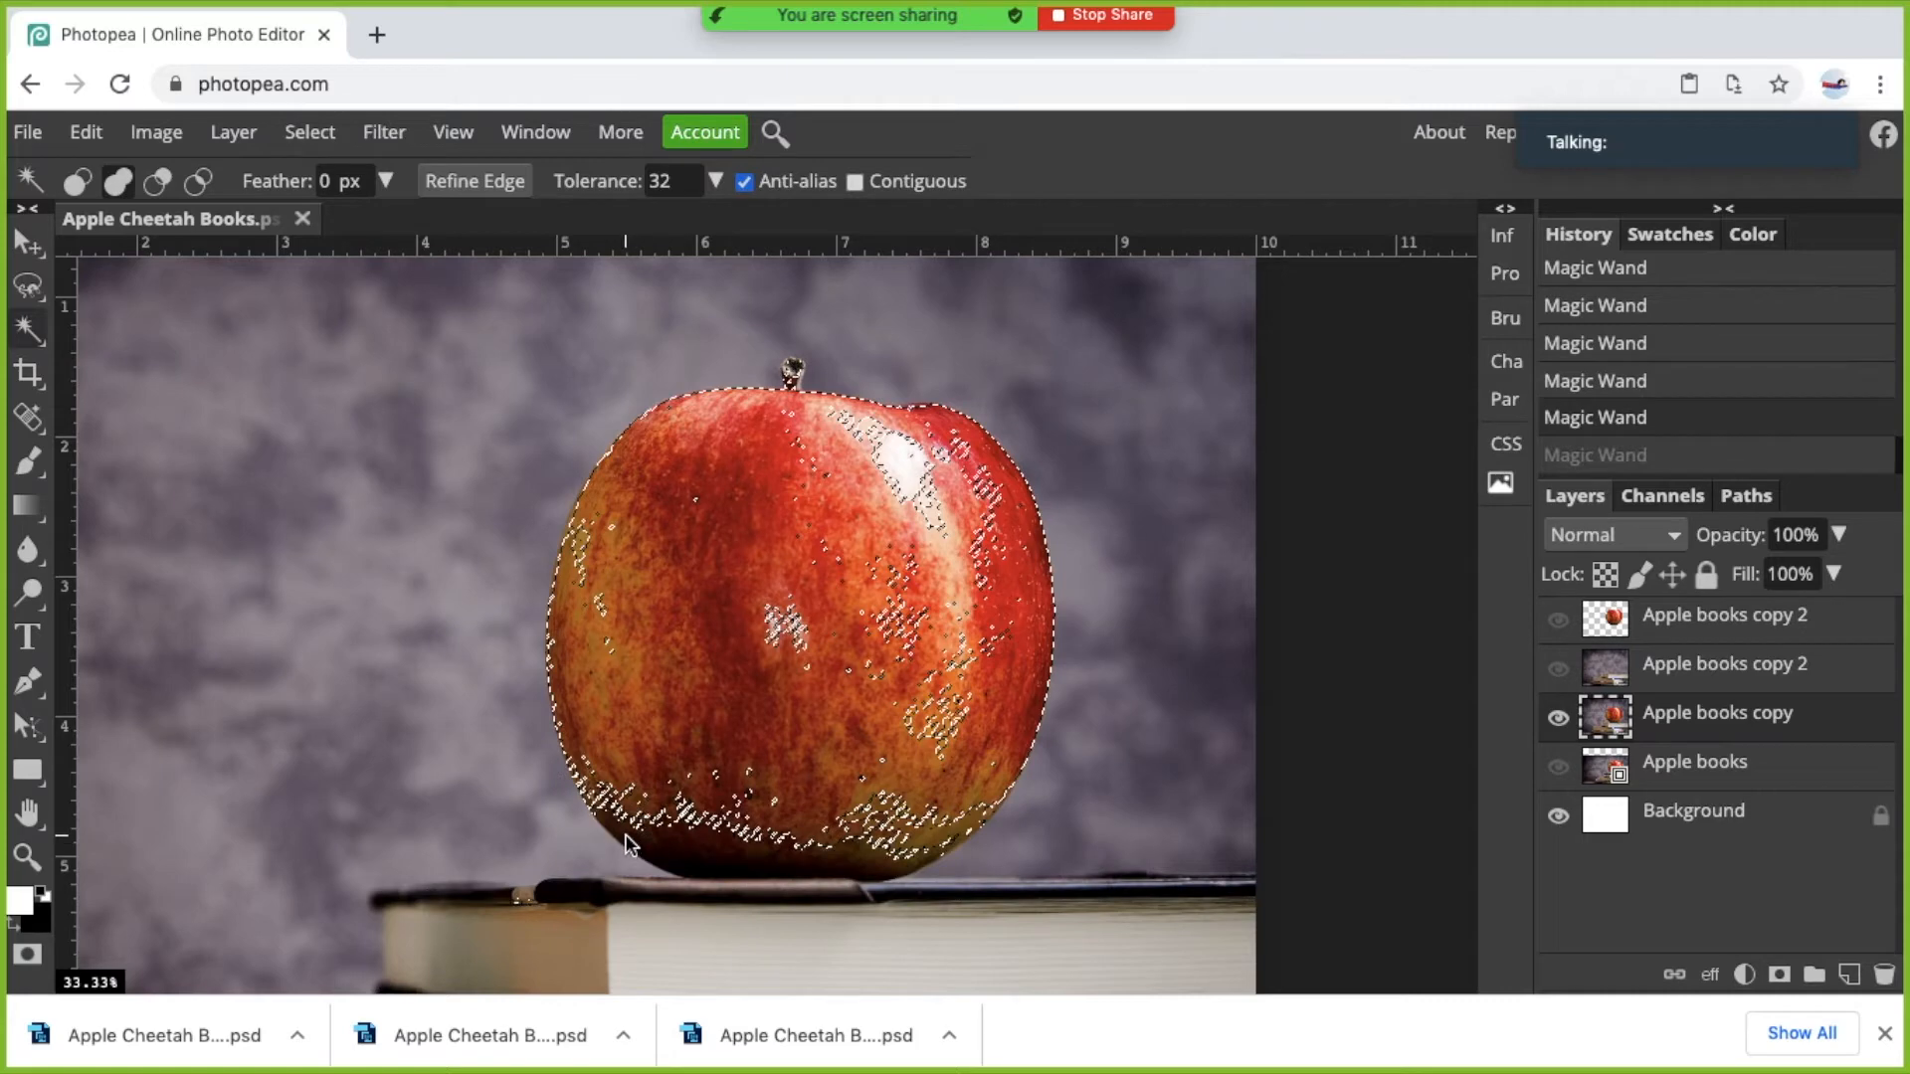
{"action": "key", "text": "ctrl+shift+z"}
Add the unselected yellowish spots near the apple's upper left edge to the Magic Wand selection.
{"action": "scroll", "coordinate": [786, 820], "scroll_direction": "down", "scroll_amount": 2}
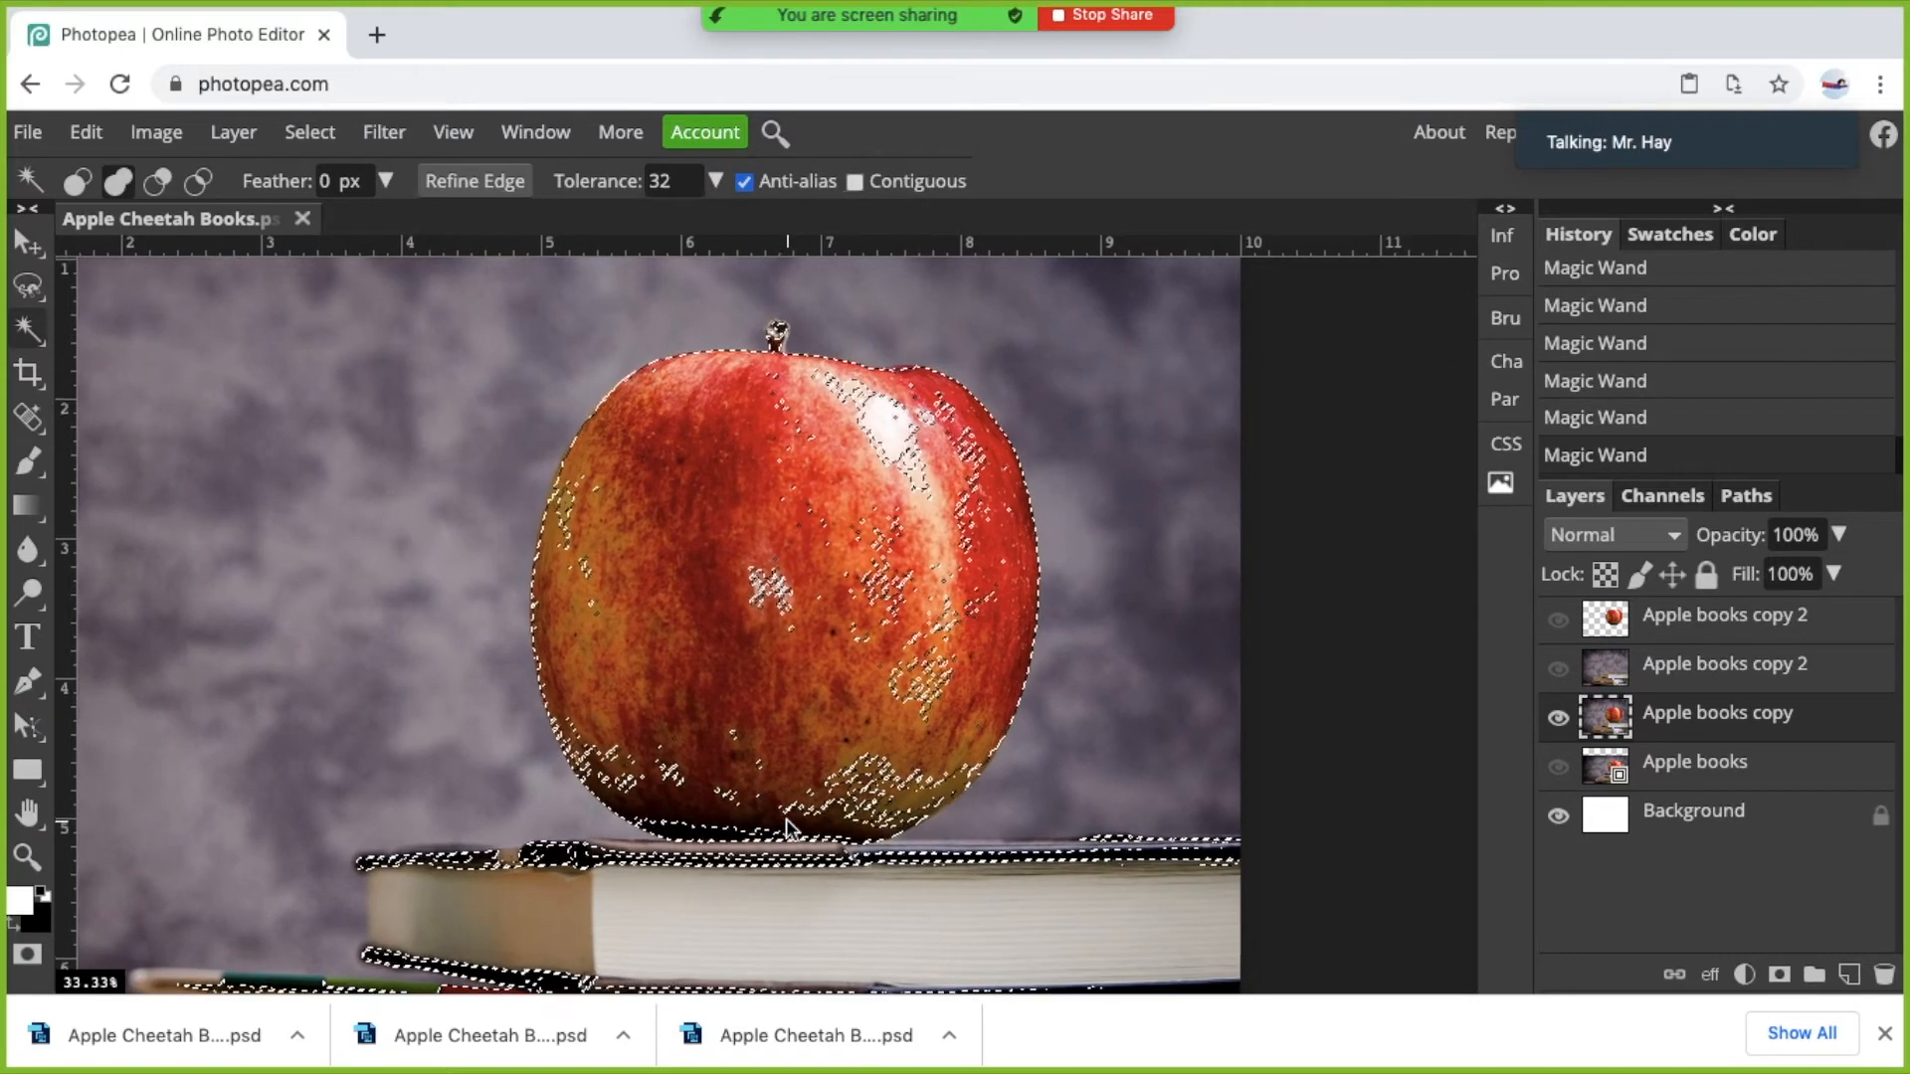
{"action": "left_click", "coordinate": [566, 510]}
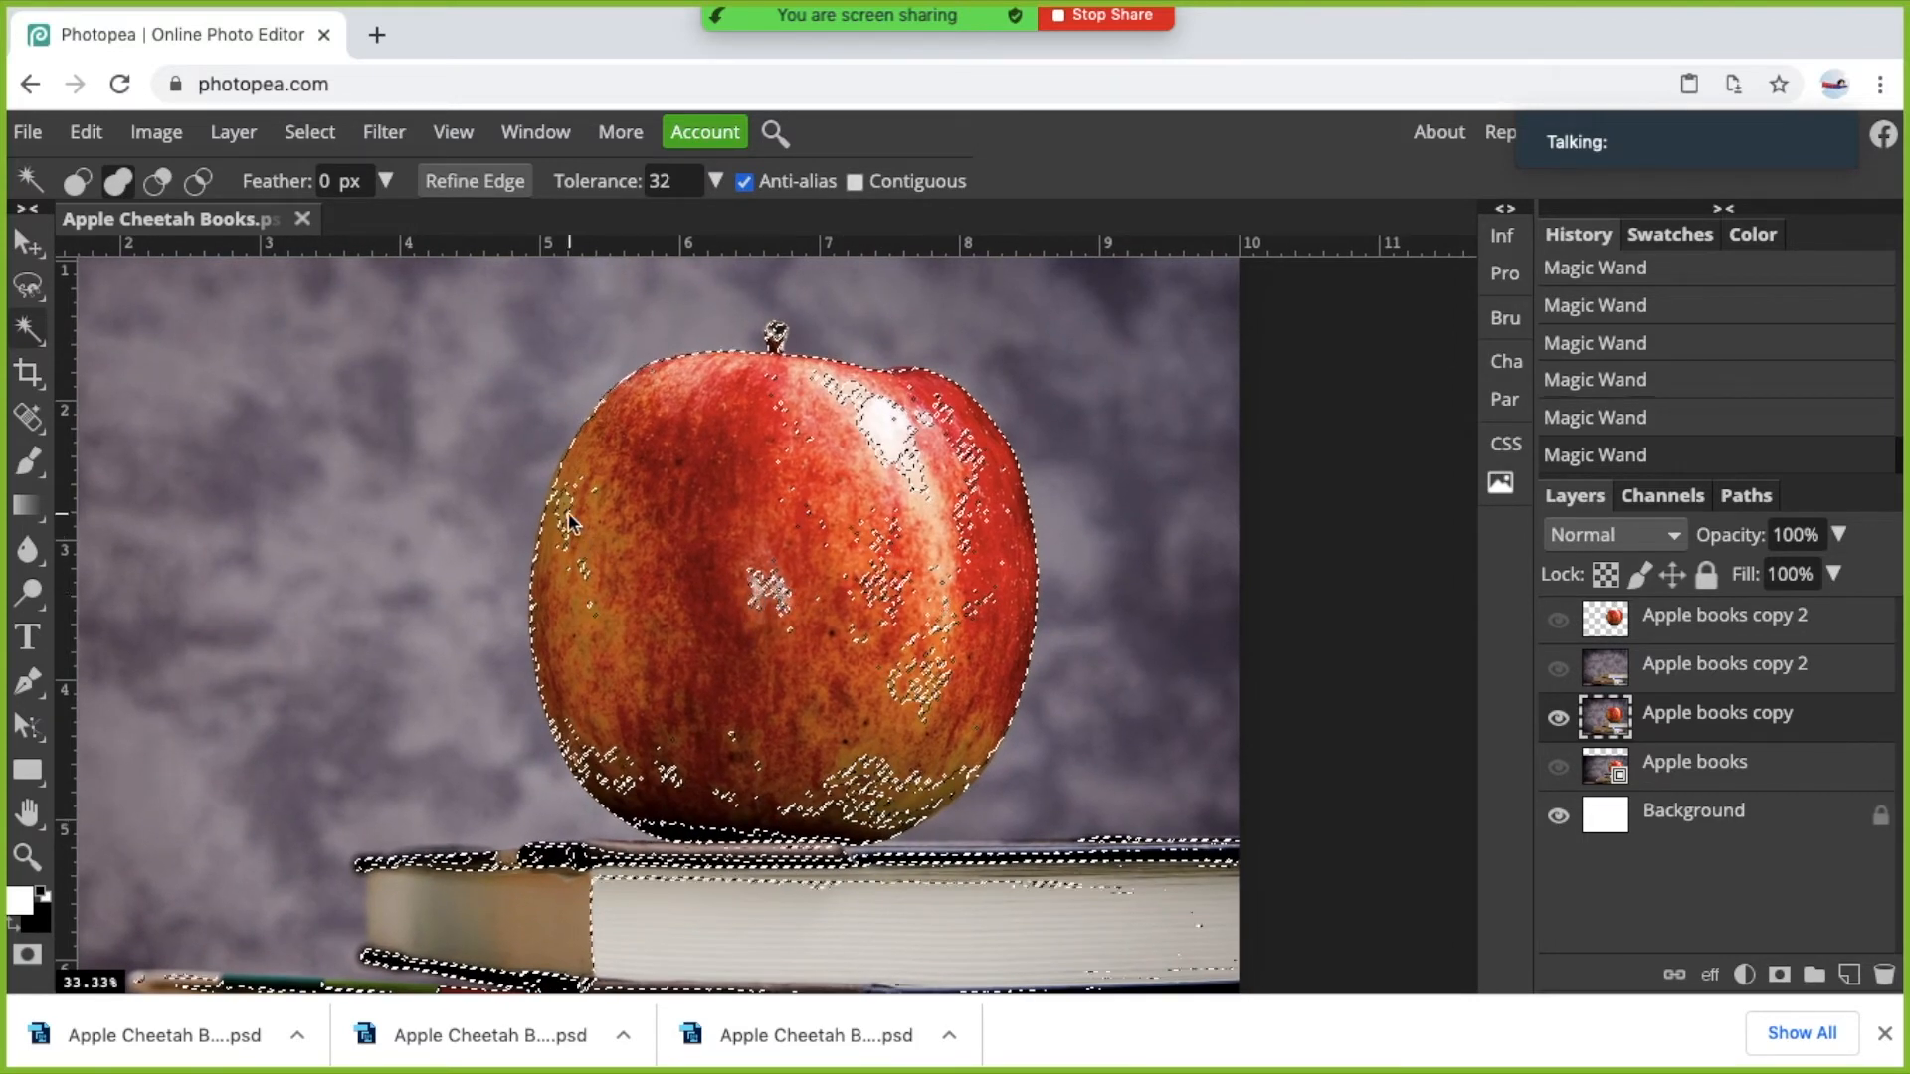
{"action": "key", "text": "ctrl+plus"}
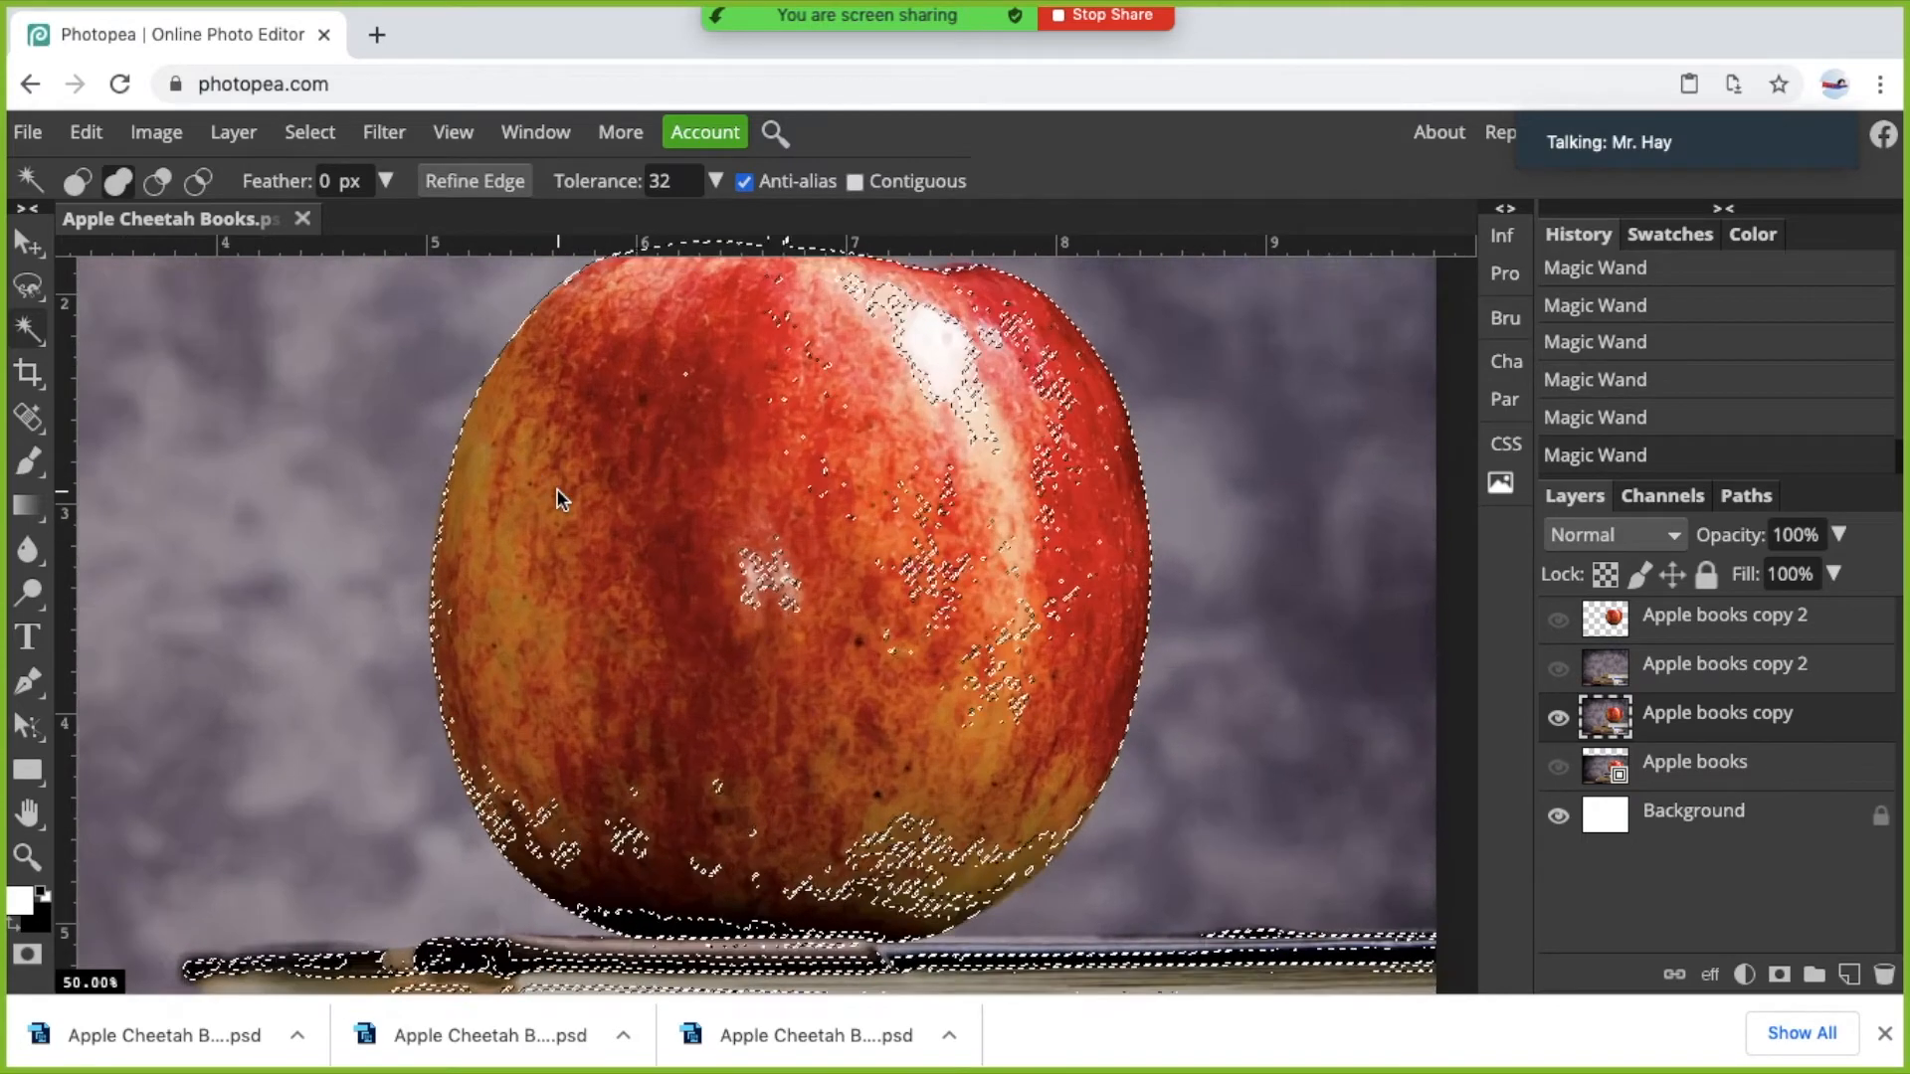
{"action": "scroll", "coordinate": [559, 499], "scroll_direction": "up", "scroll_amount": 5}
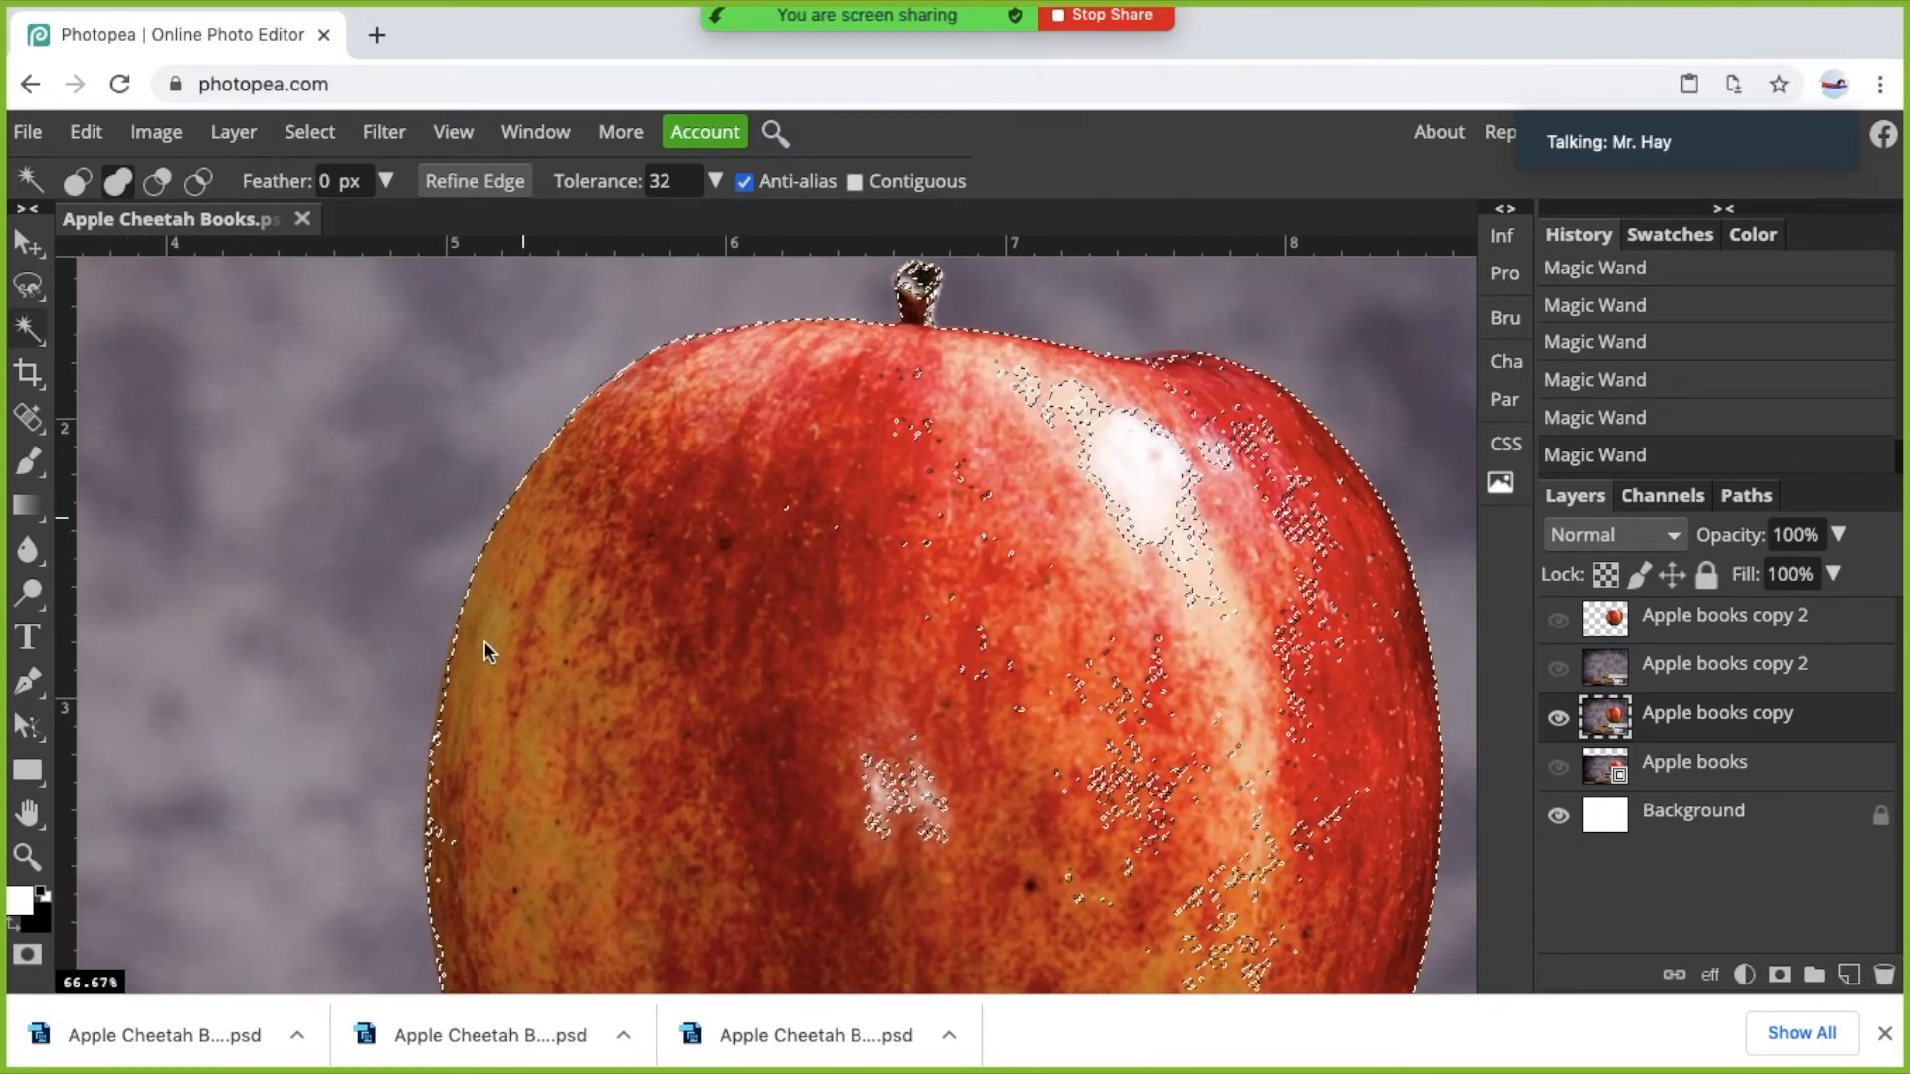
Add the unselected tones along the apple's left and lower left edge and its dark base to the Magic Wand selection.
{"action": "scroll", "coordinate": [483, 642], "scroll_direction": "down", "scroll_amount": 3}
{"action": "left_click", "coordinate": [463, 767]}
{"action": "scroll", "coordinate": [537, 726], "scroll_direction": "down", "scroll_amount": 5}
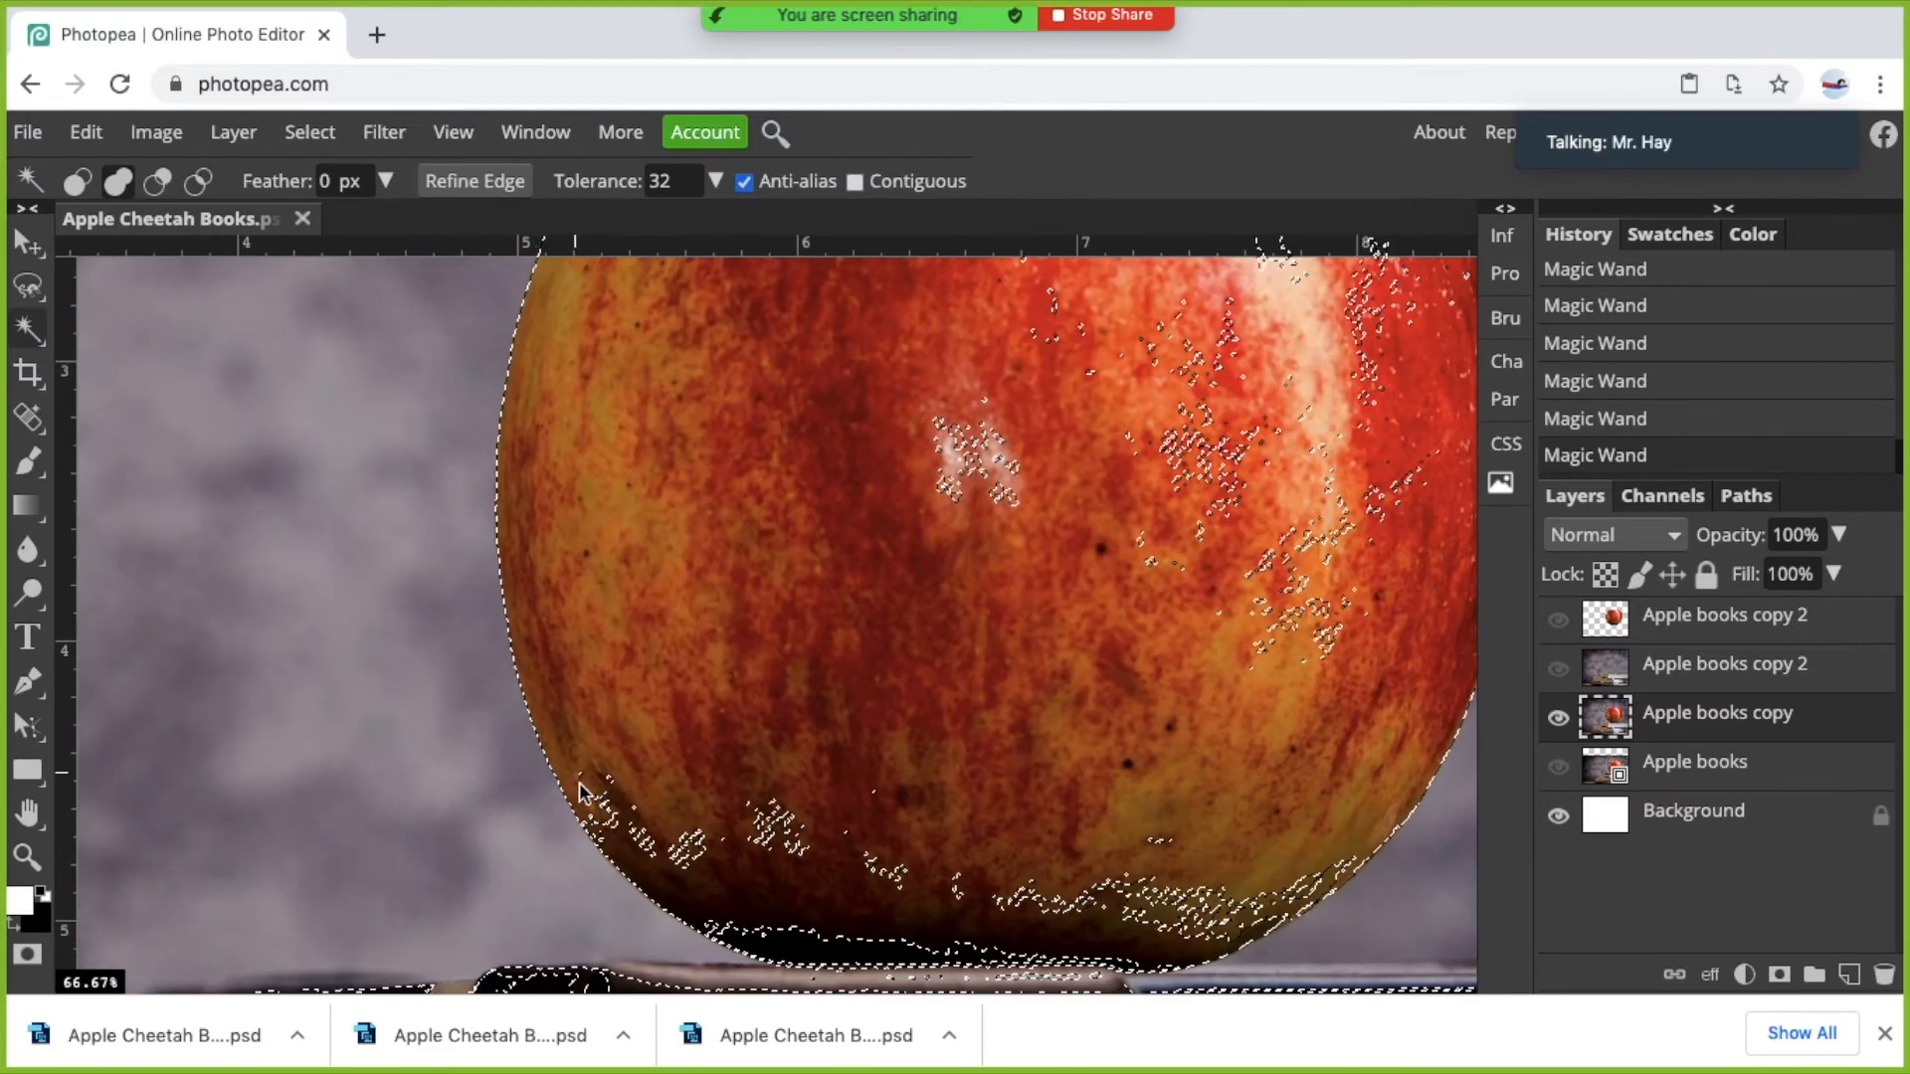
{"action": "left_click", "coordinate": [621, 855]}
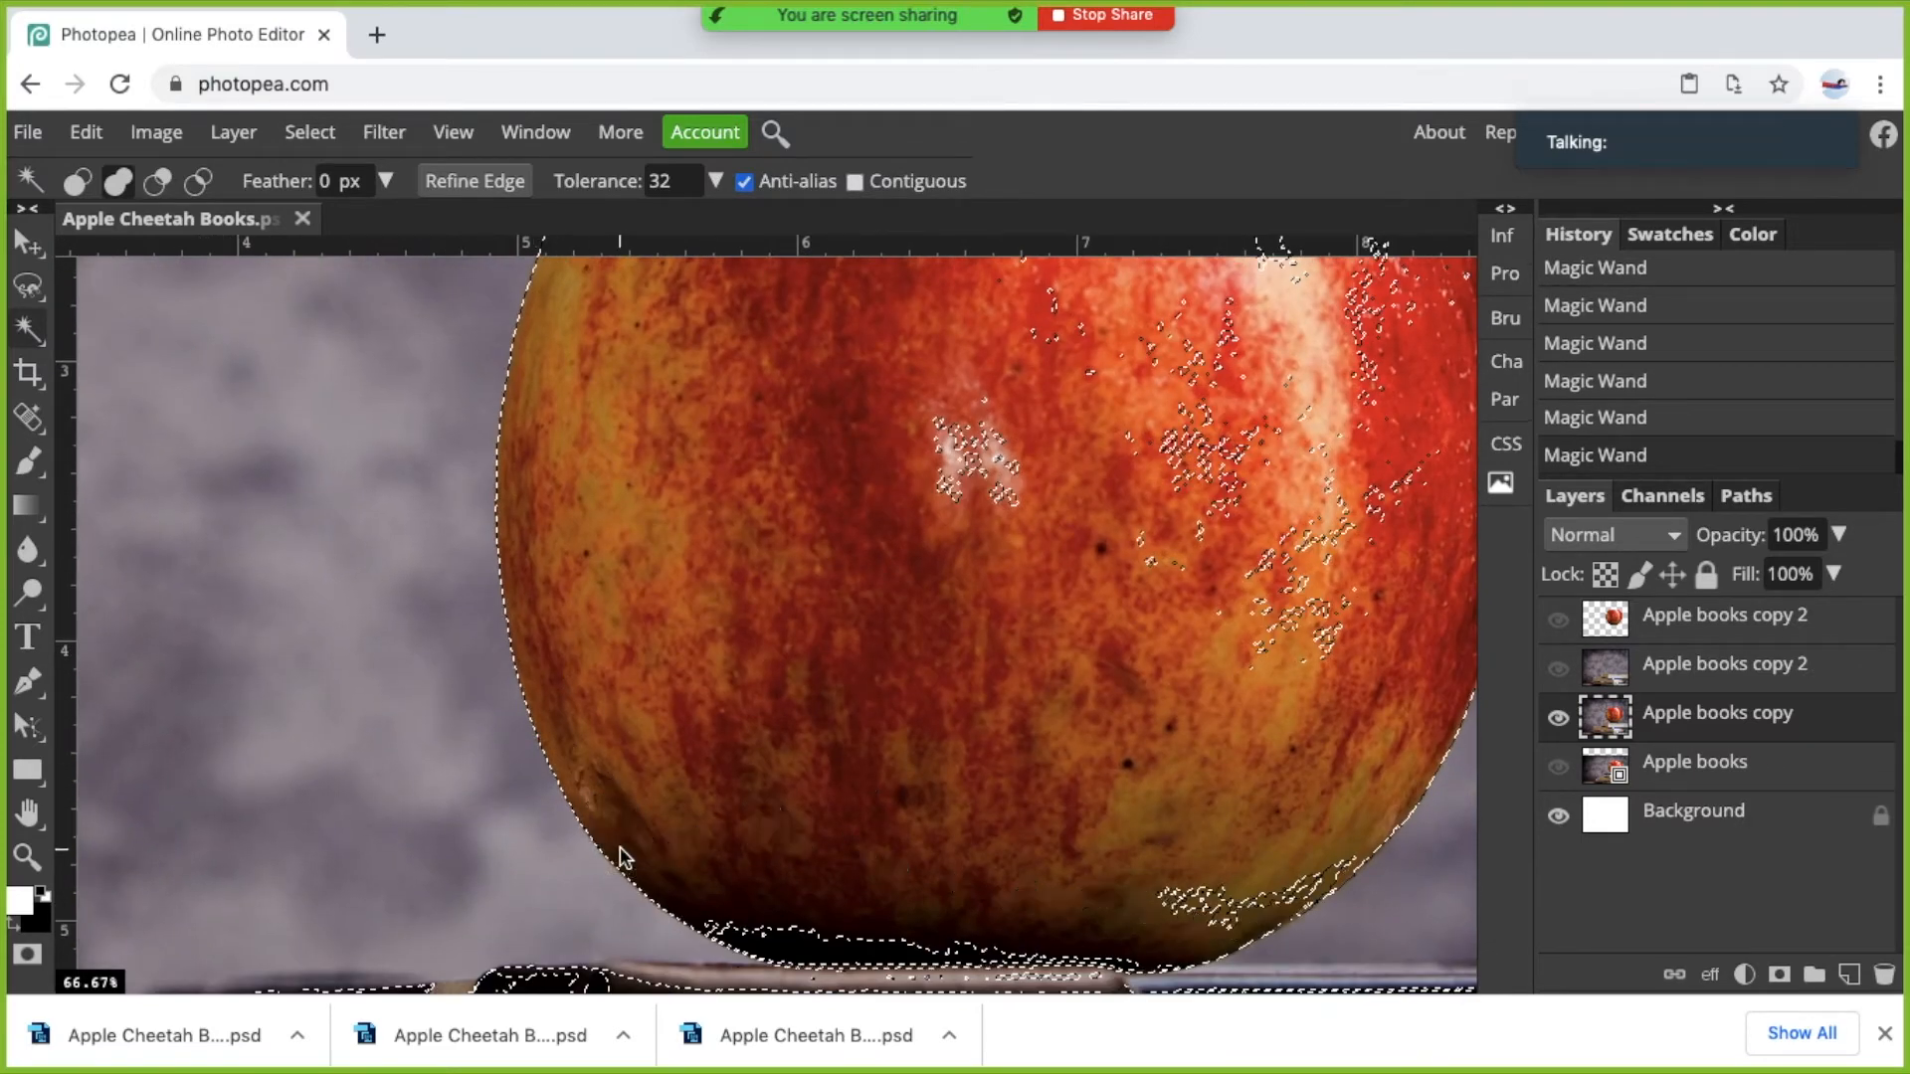
{"action": "left_click", "coordinate": [741, 943]}
{"action": "scroll", "coordinate": [742, 939], "scroll_direction": "up", "scroll_amount": 5}
{"action": "scroll", "coordinate": [742, 939], "scroll_direction": "right", "scroll_amount": 4}
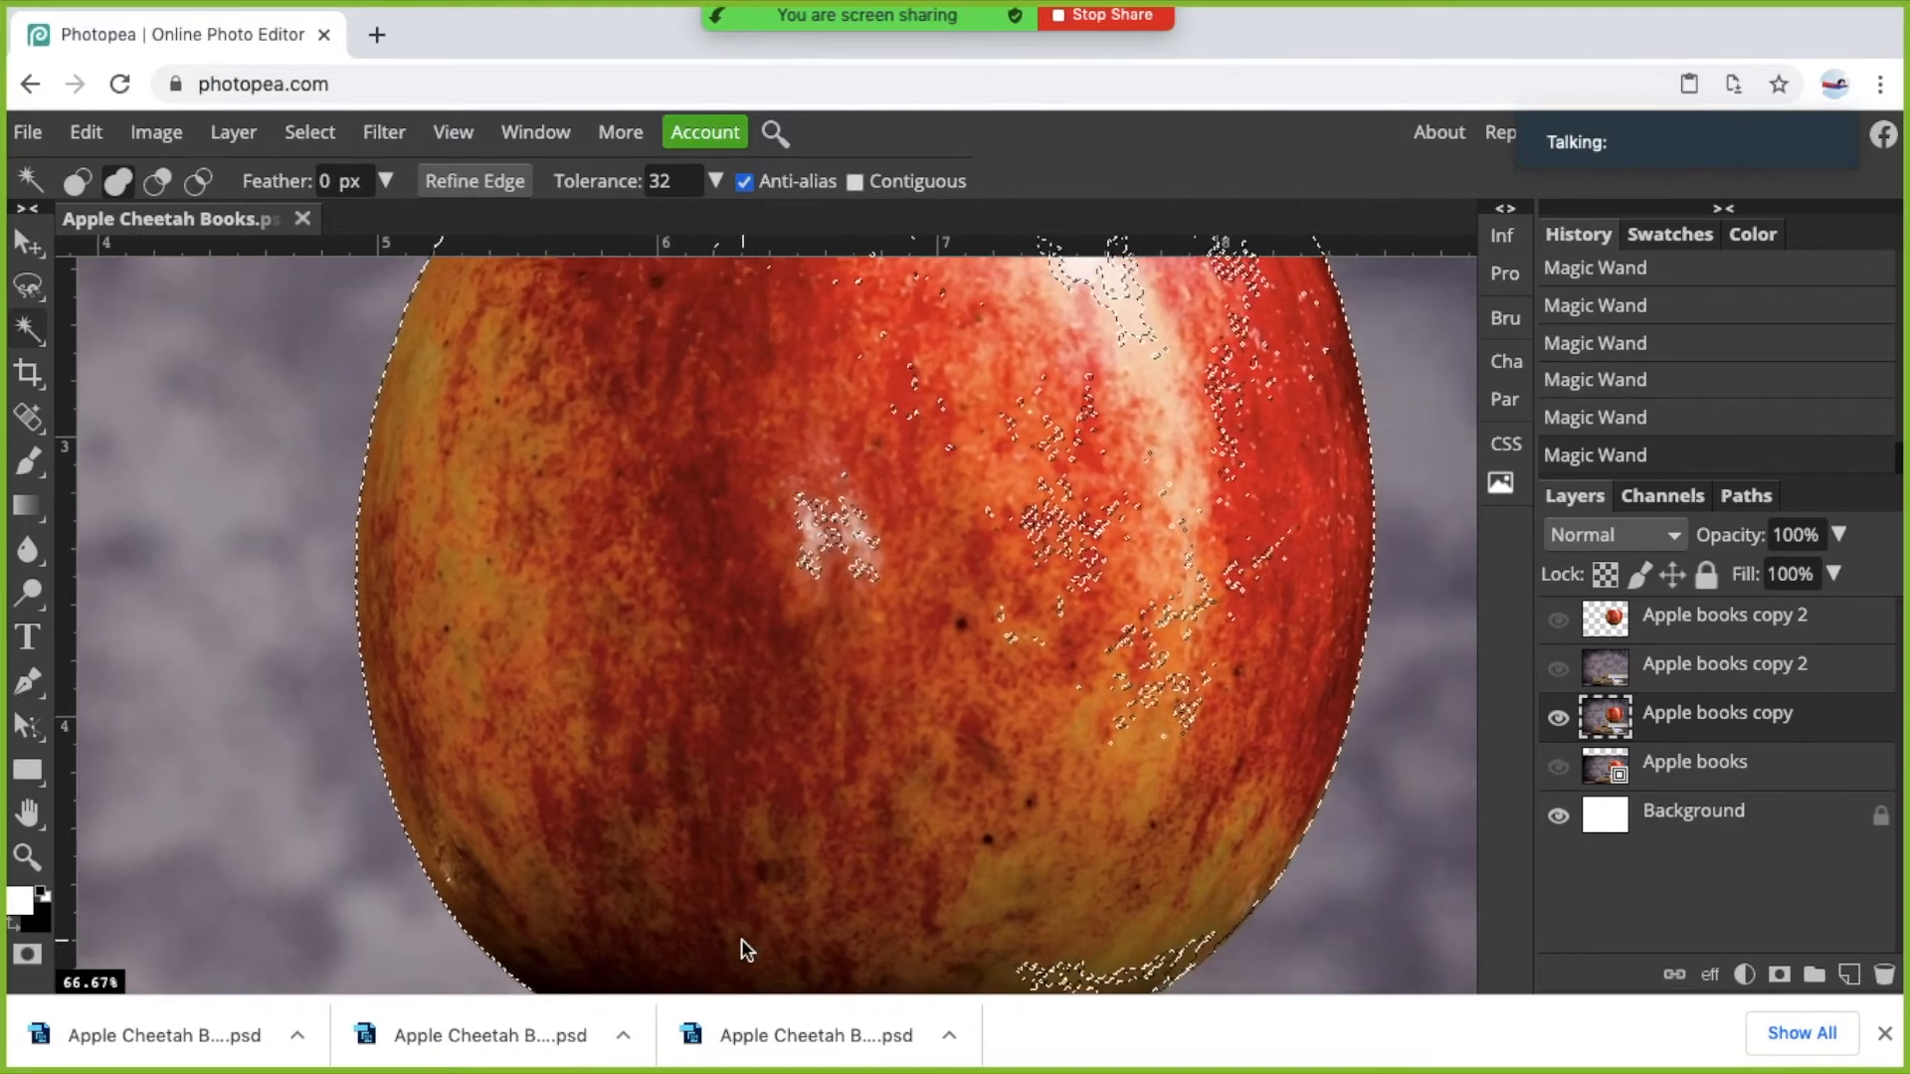
Add the unselected yellowish spots near the apple's lower right edge to the Magic Wand selection.
{"action": "scroll", "coordinate": [1160, 744], "scroll_direction": "up", "scroll_amount": 1}
{"action": "scroll", "coordinate": [1160, 744], "scroll_direction": "right", "scroll_amount": 1}
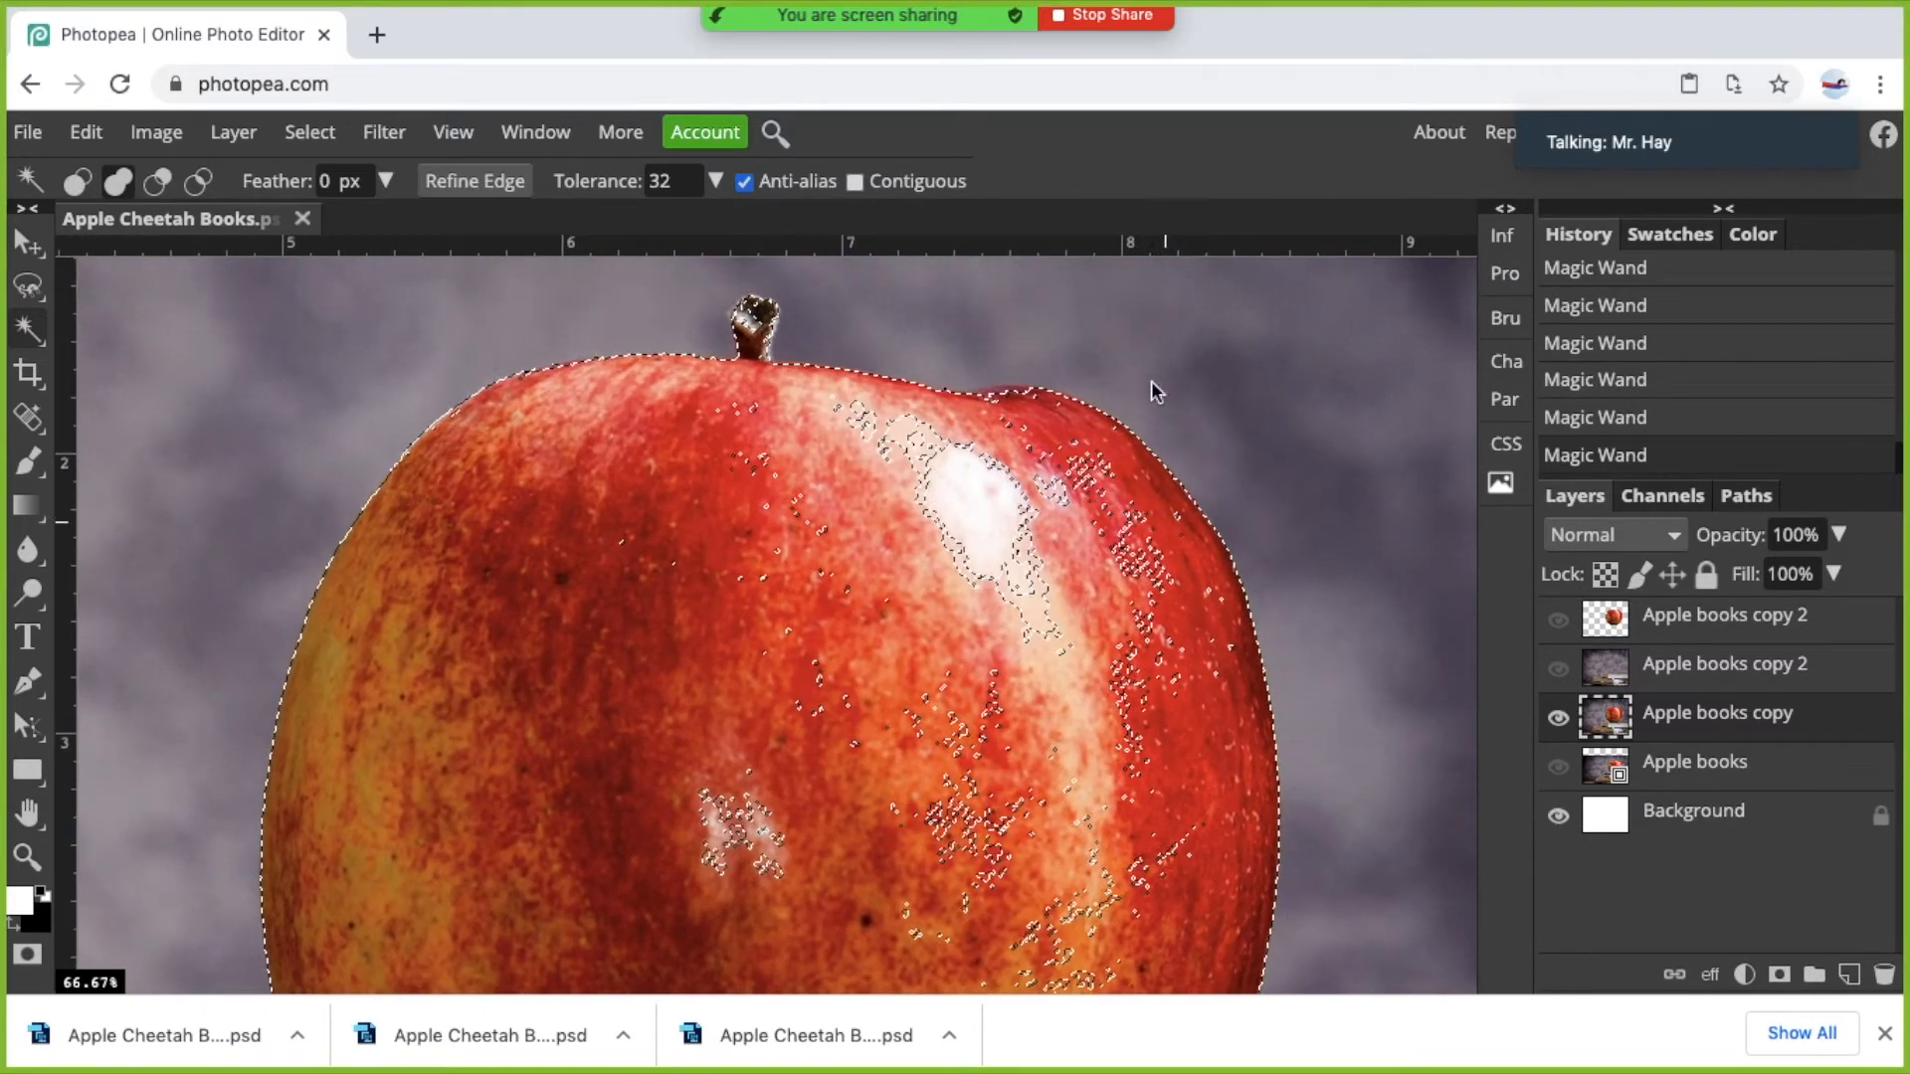
{"action": "scroll", "coordinate": [1072, 521], "scroll_direction": "down", "scroll_amount": 8}
{"action": "scroll", "coordinate": [1073, 521], "scroll_direction": "left", "scroll_amount": 1}
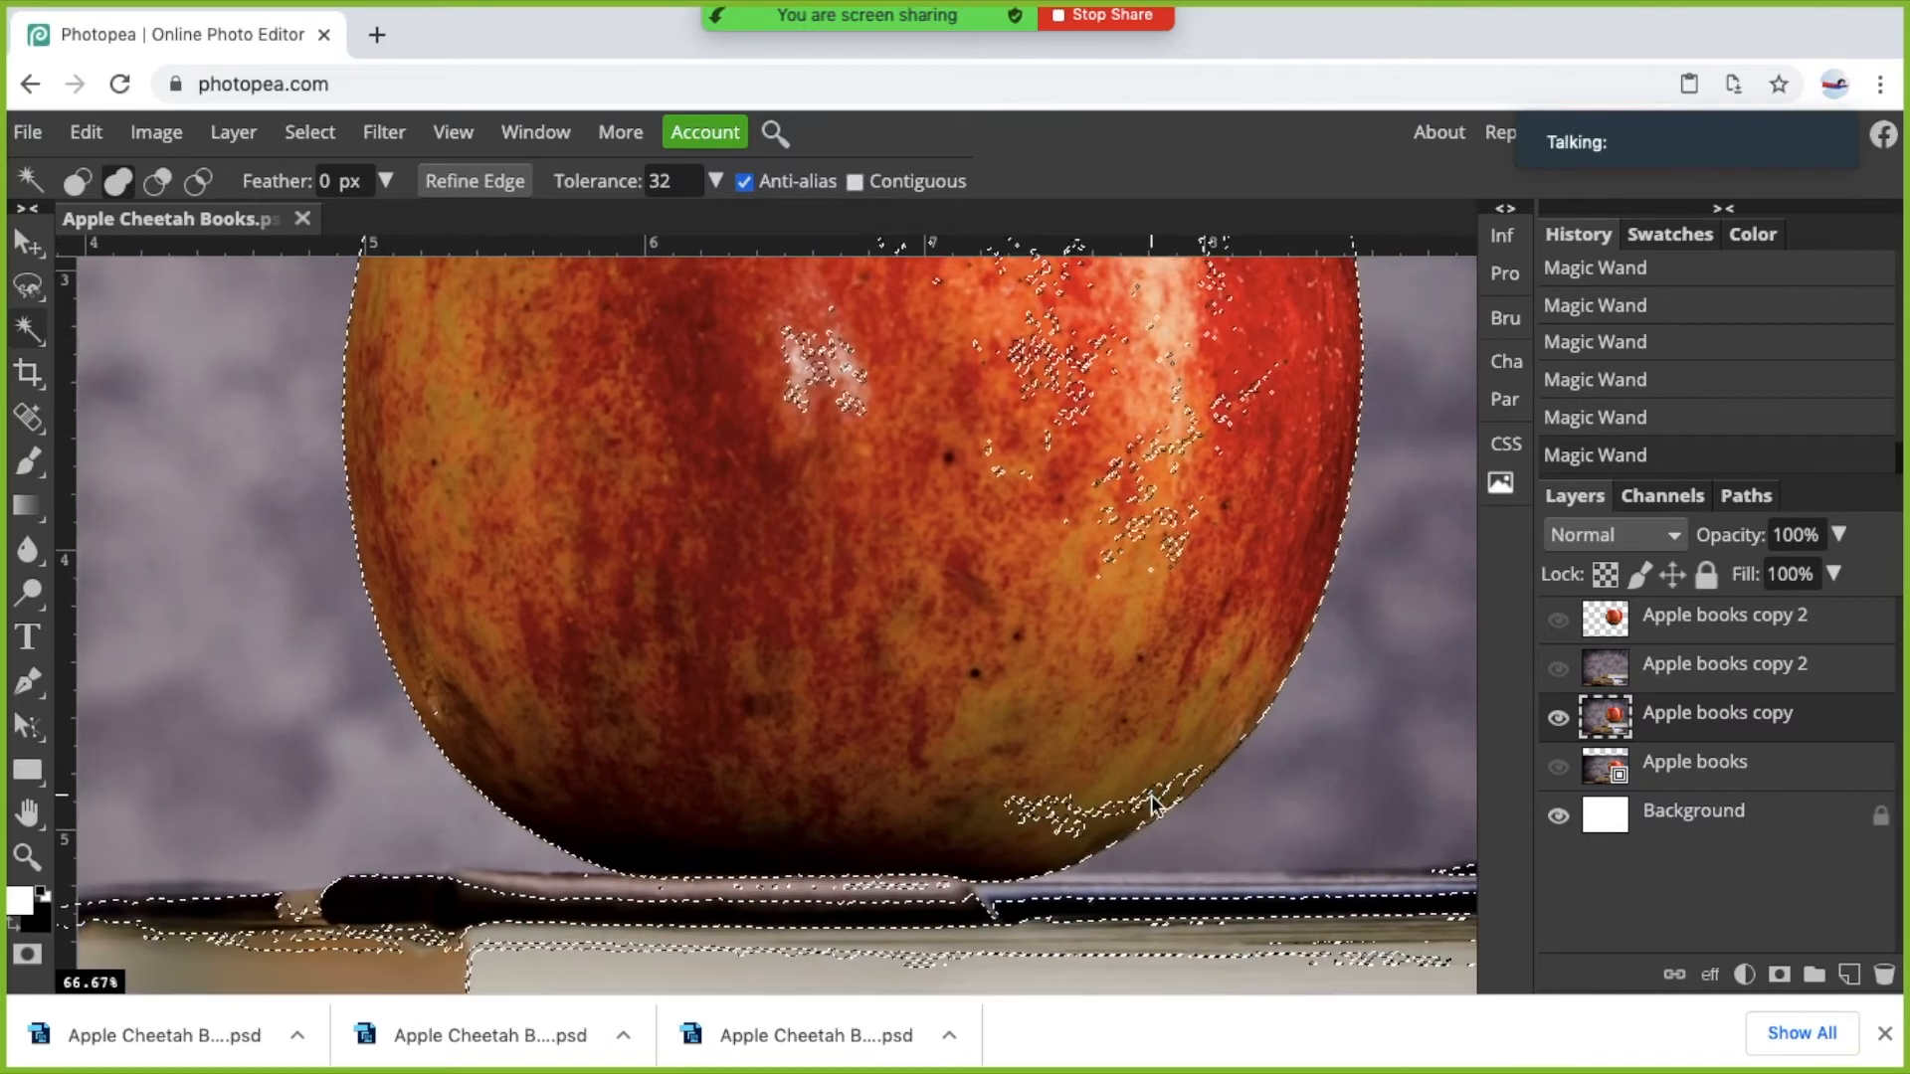
{"action": "left_click", "coordinate": [1191, 784]}
{"action": "scroll", "coordinate": [1009, 845], "scroll_direction": "down", "scroll_amount": 2}
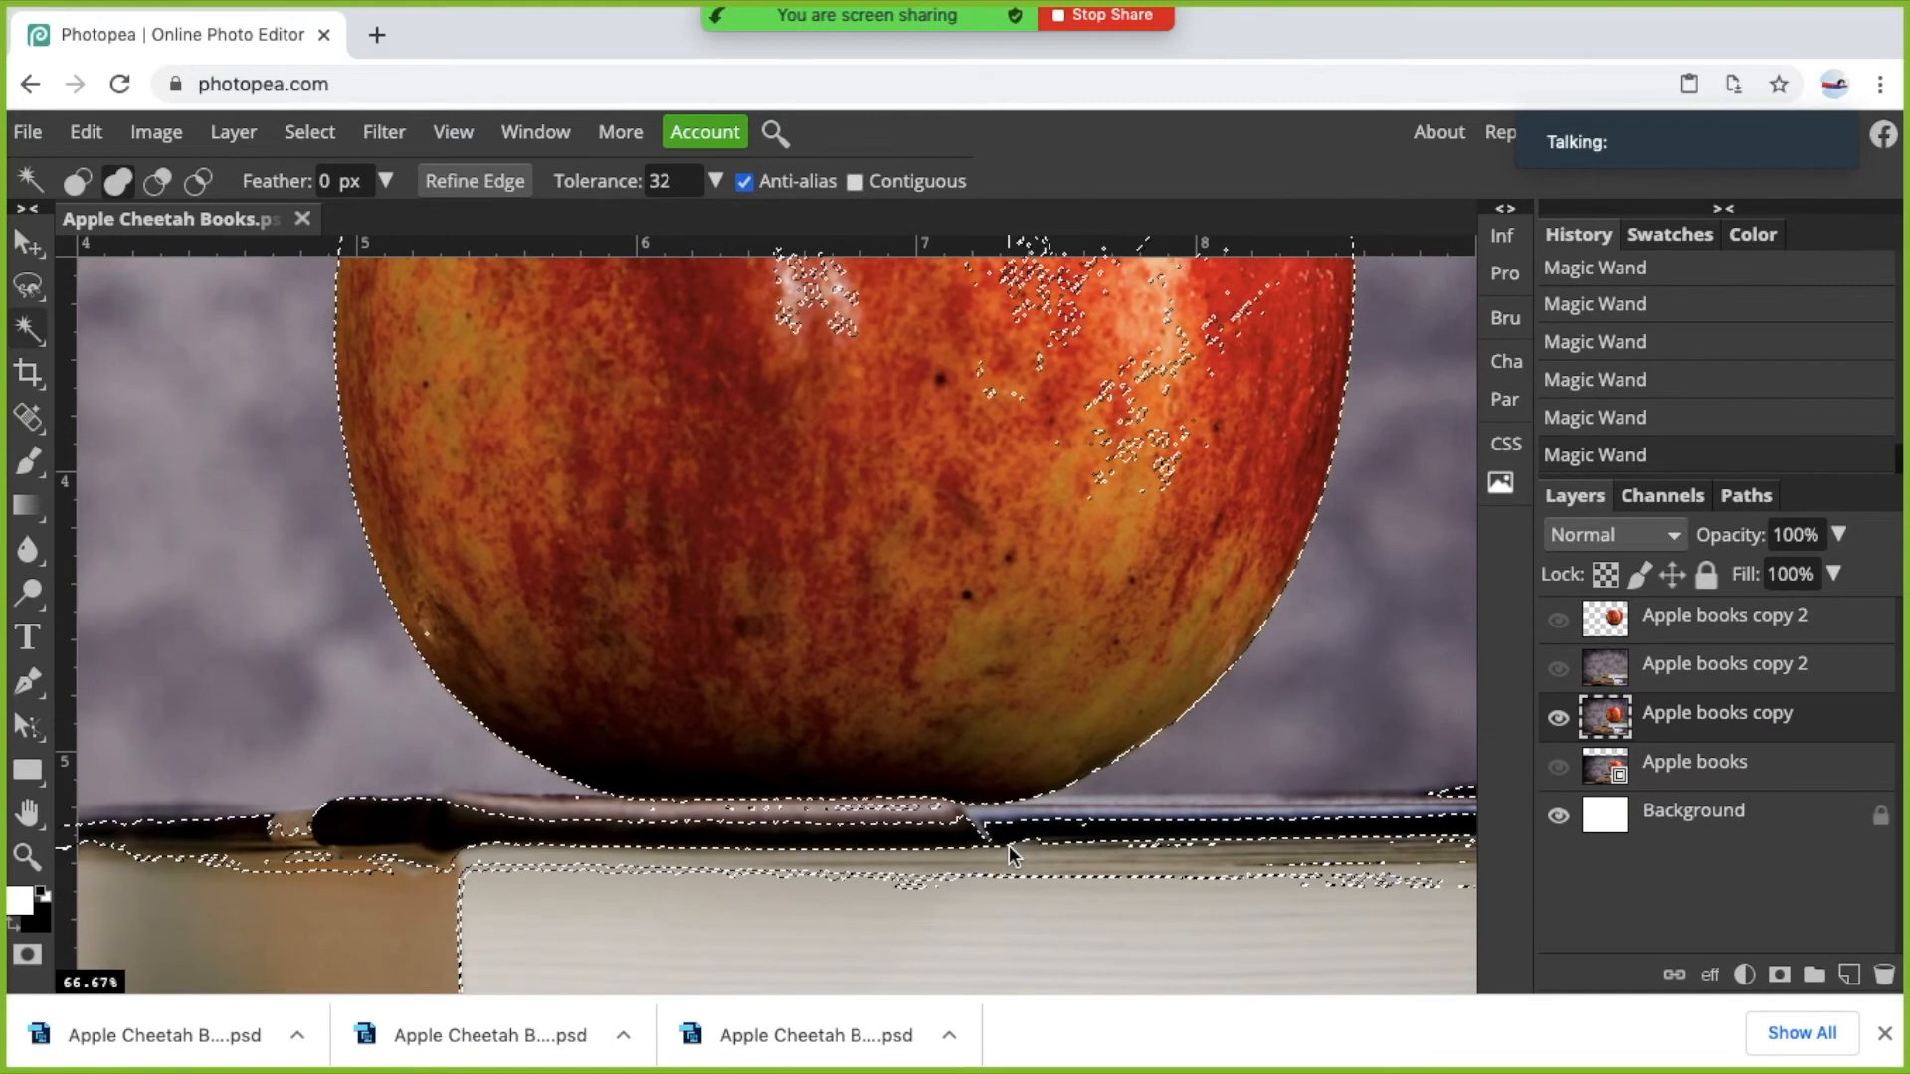
Subtract the books and table below the apple from the selection with Rectangle Select in subtract mode.
{"action": "key", "text": "super+minus"}
{"action": "key", "text": "super+minus"}
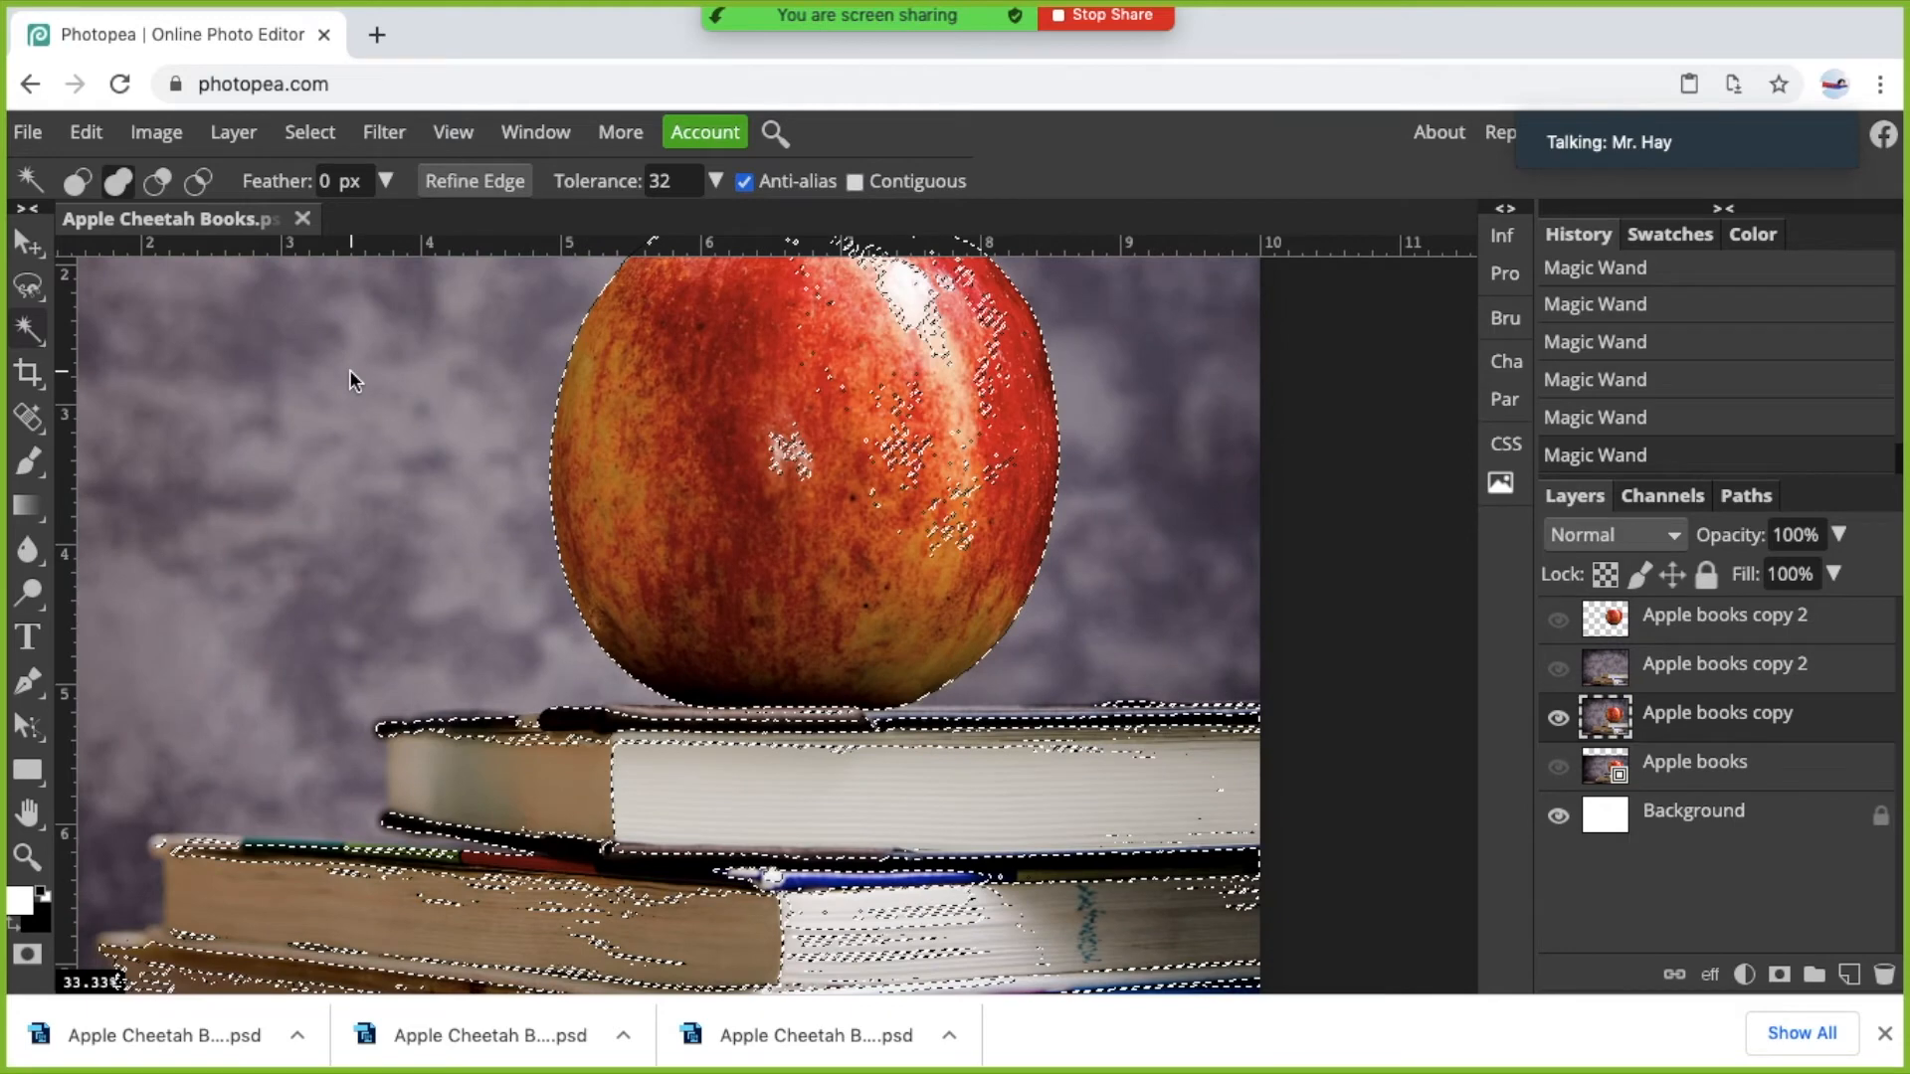
{"action": "key", "text": "super+minus"}
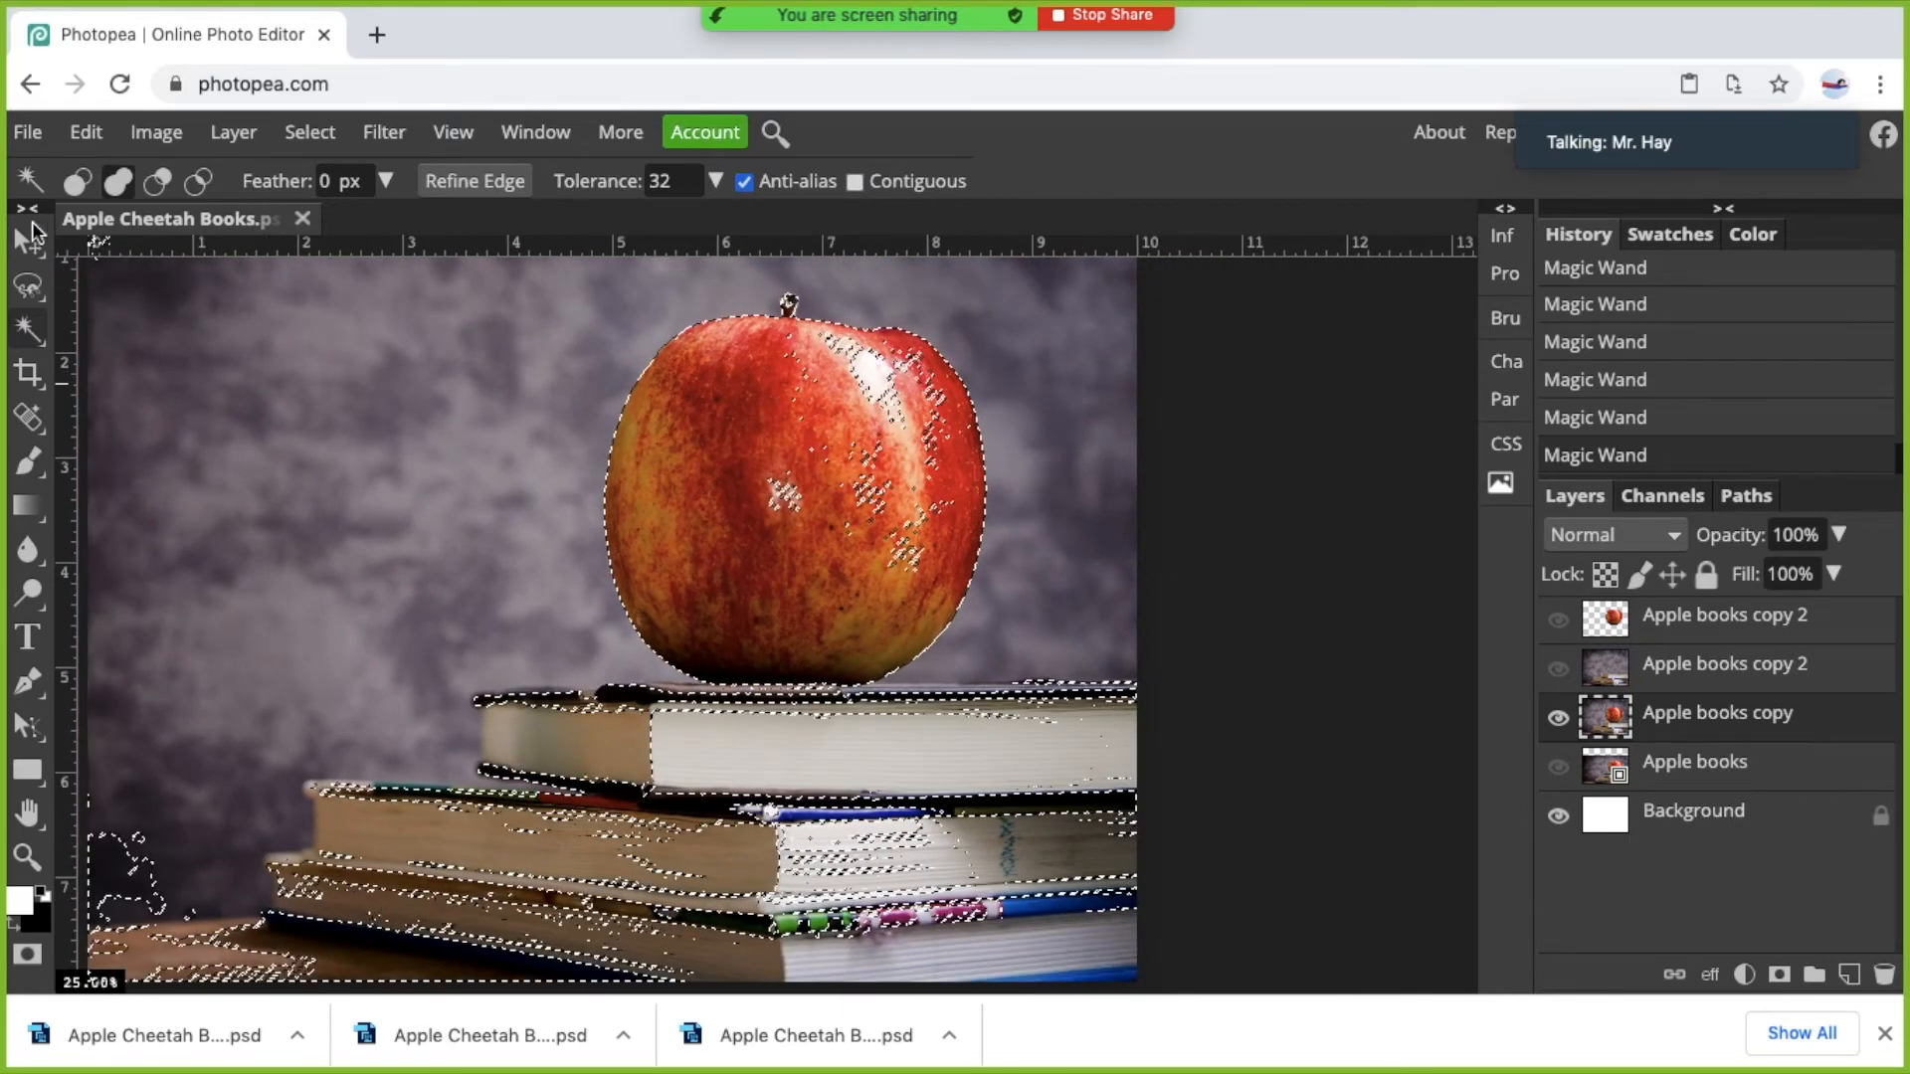
{"action": "right_click", "coordinate": [35, 287]}
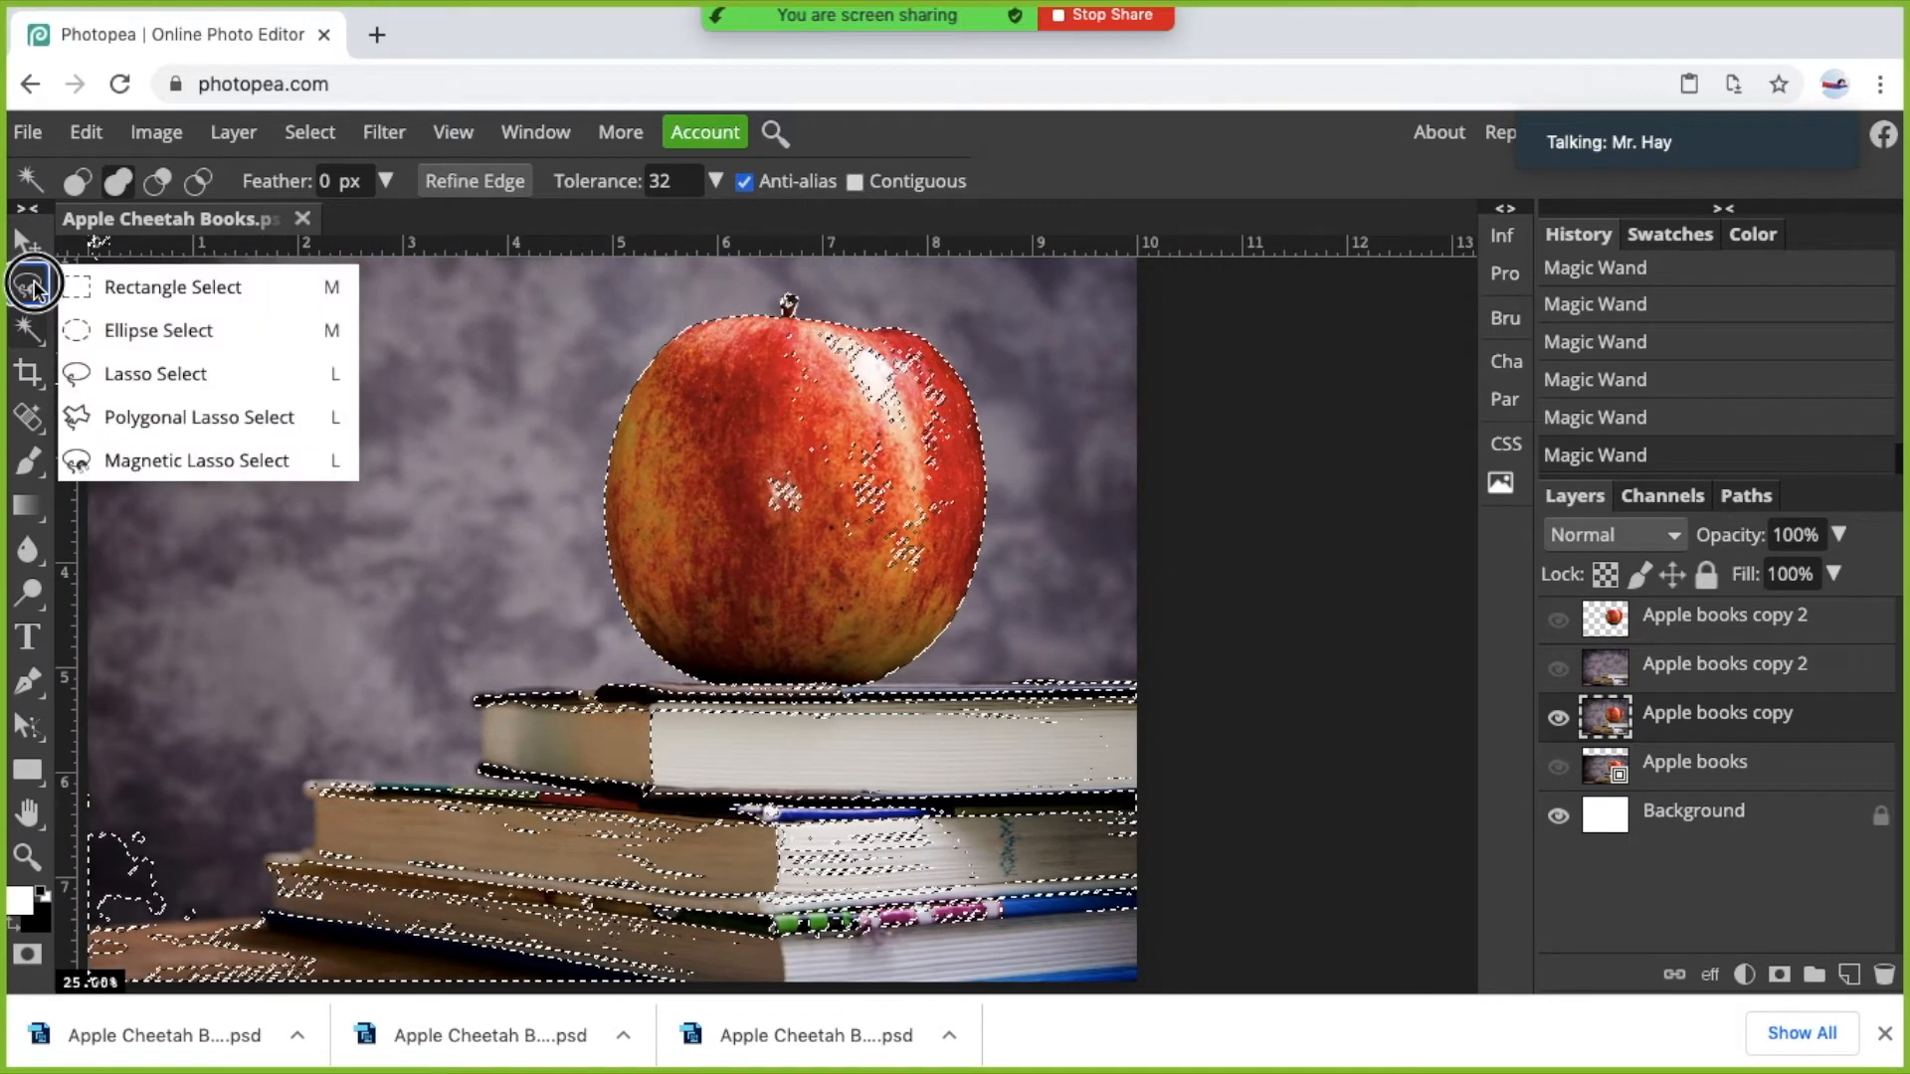
{"action": "left_click", "coordinate": [113, 297]}
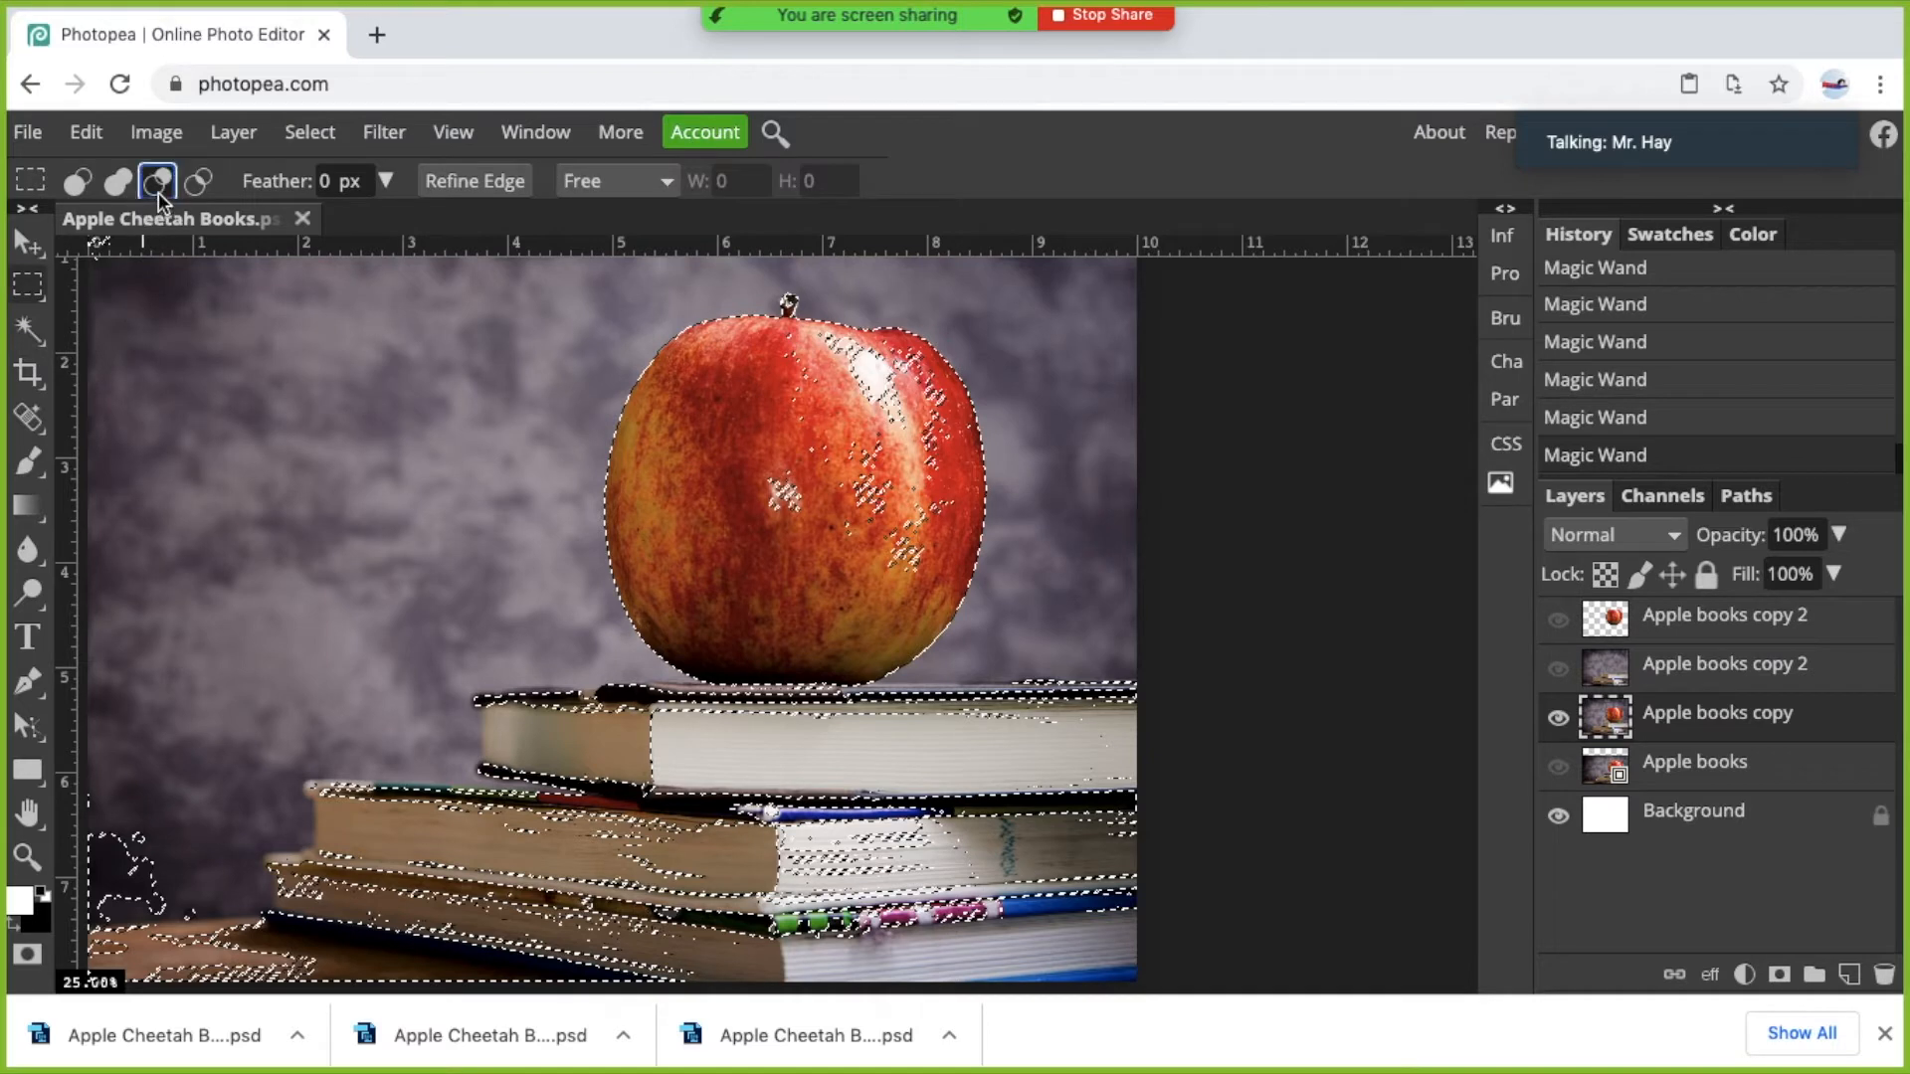
{"action": "left_click_drag", "start_coordinate": [885, 686], "coordinate": [329, 875]}
{"action": "left_click_drag", "start_coordinate": [888, 681], "coordinate": [1283, 933]}
{"action": "left_click_drag", "start_coordinate": [1117, 672], "coordinate": [3, 1060]}
{"action": "scroll", "coordinate": [569, 606], "scroll_direction": "up", "scroll_amount": 2}
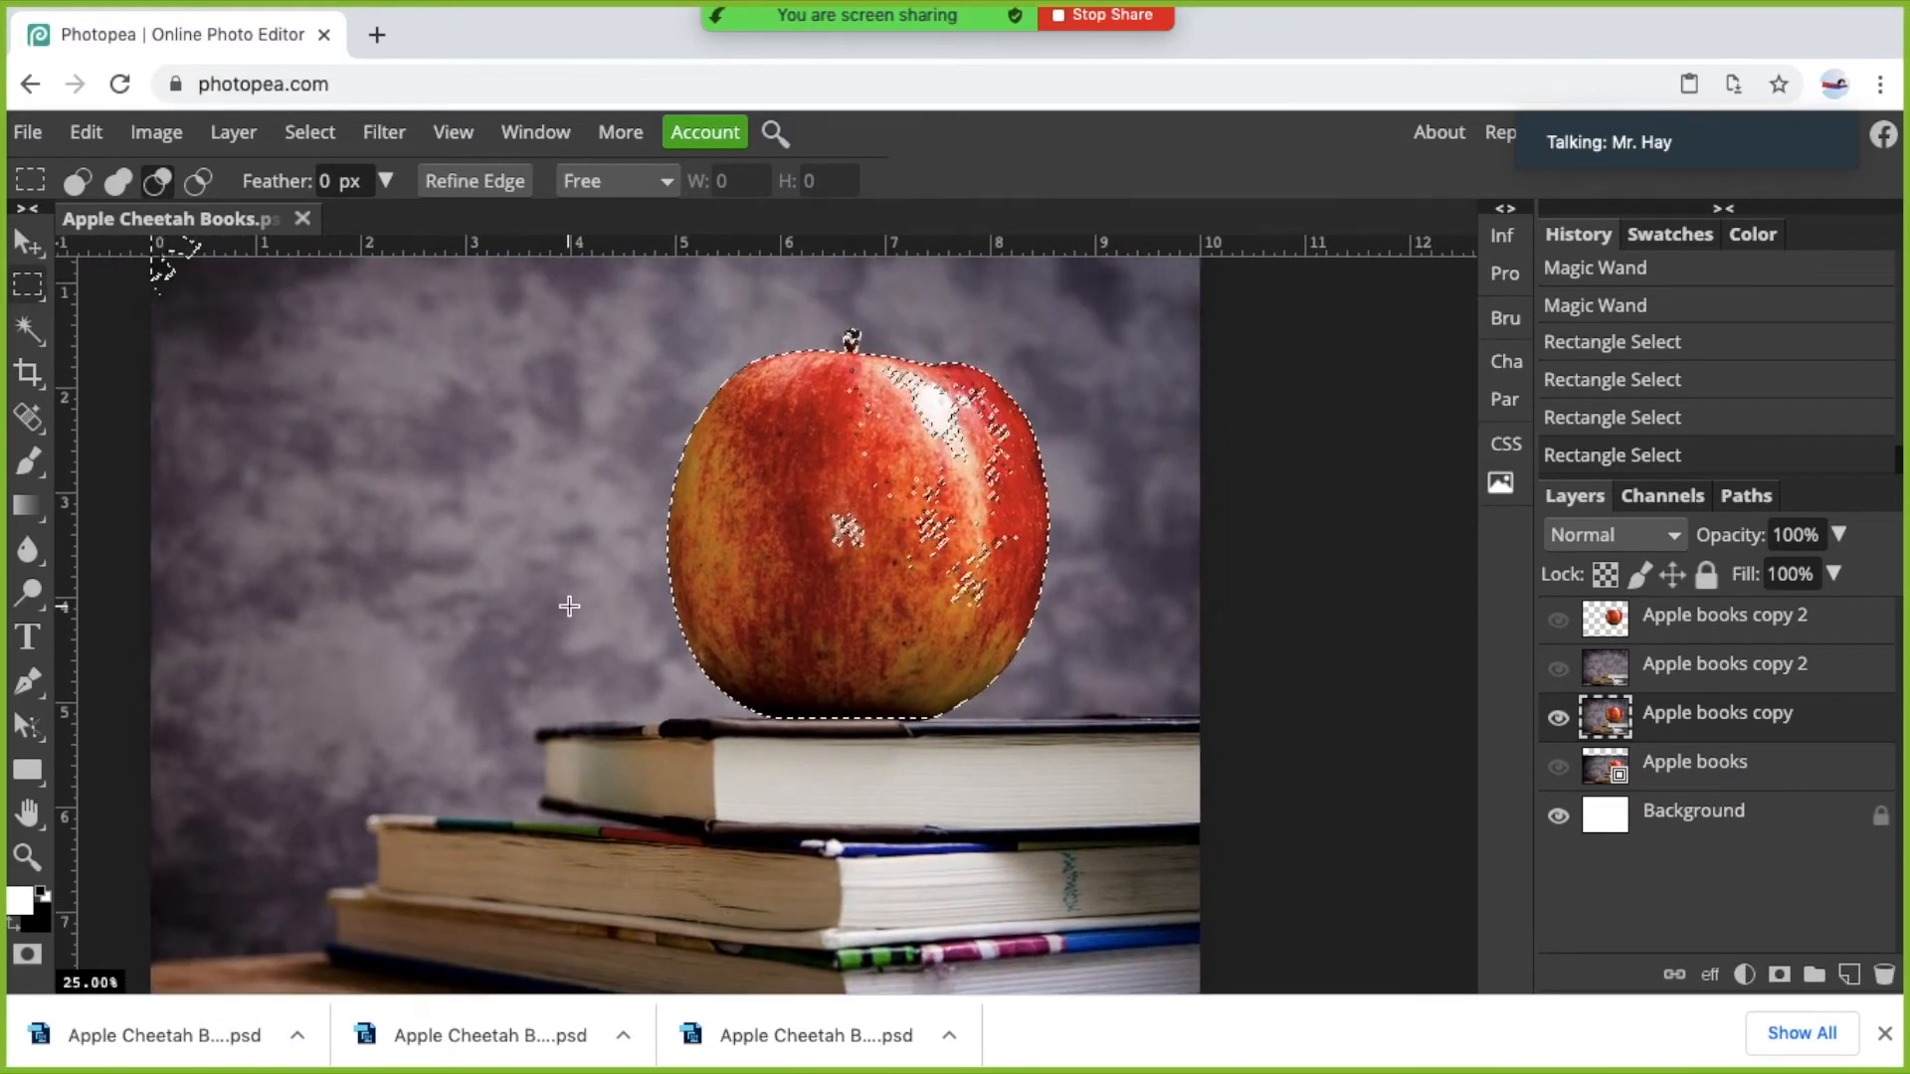
Fill the unselected gaps inside the apple, including its highlights, using Lasso Select in add mode.
{"action": "right_click", "coordinate": [28, 285]}
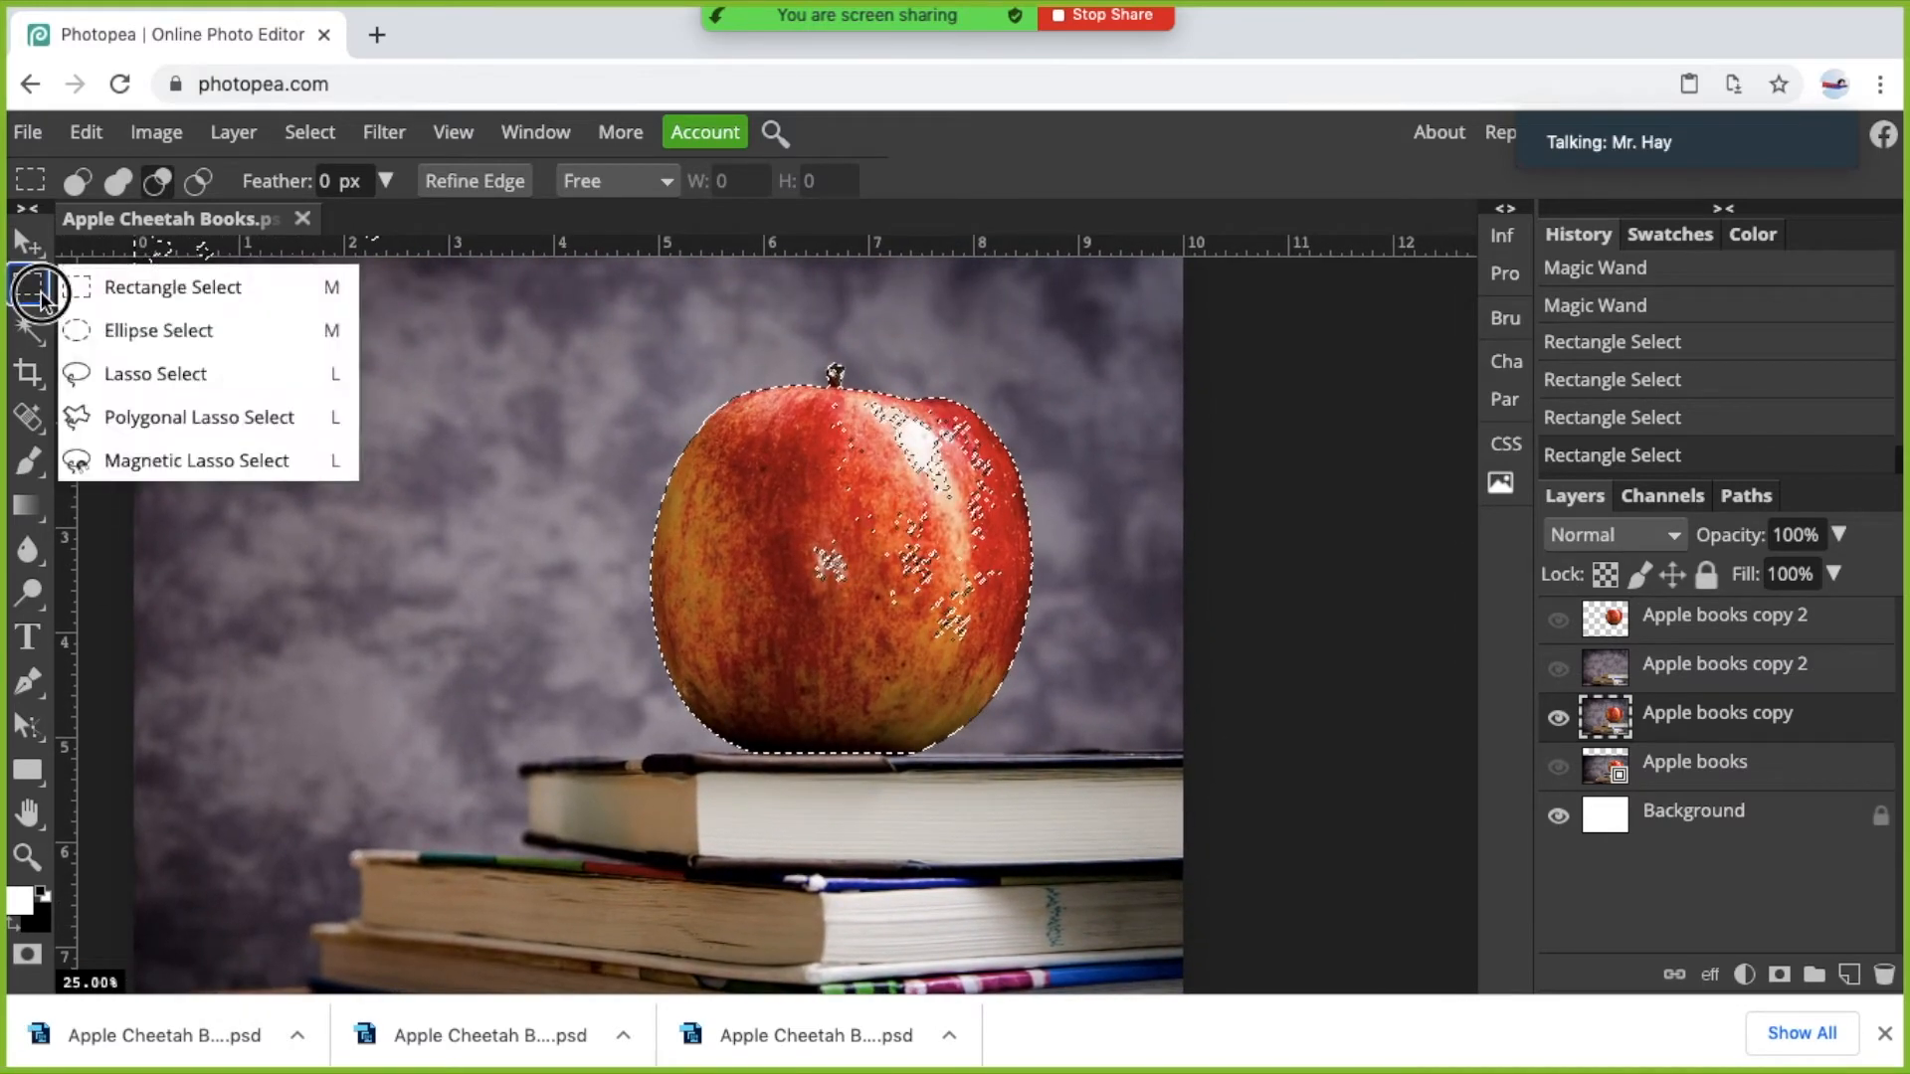
{"action": "left_click", "coordinate": [128, 373]}
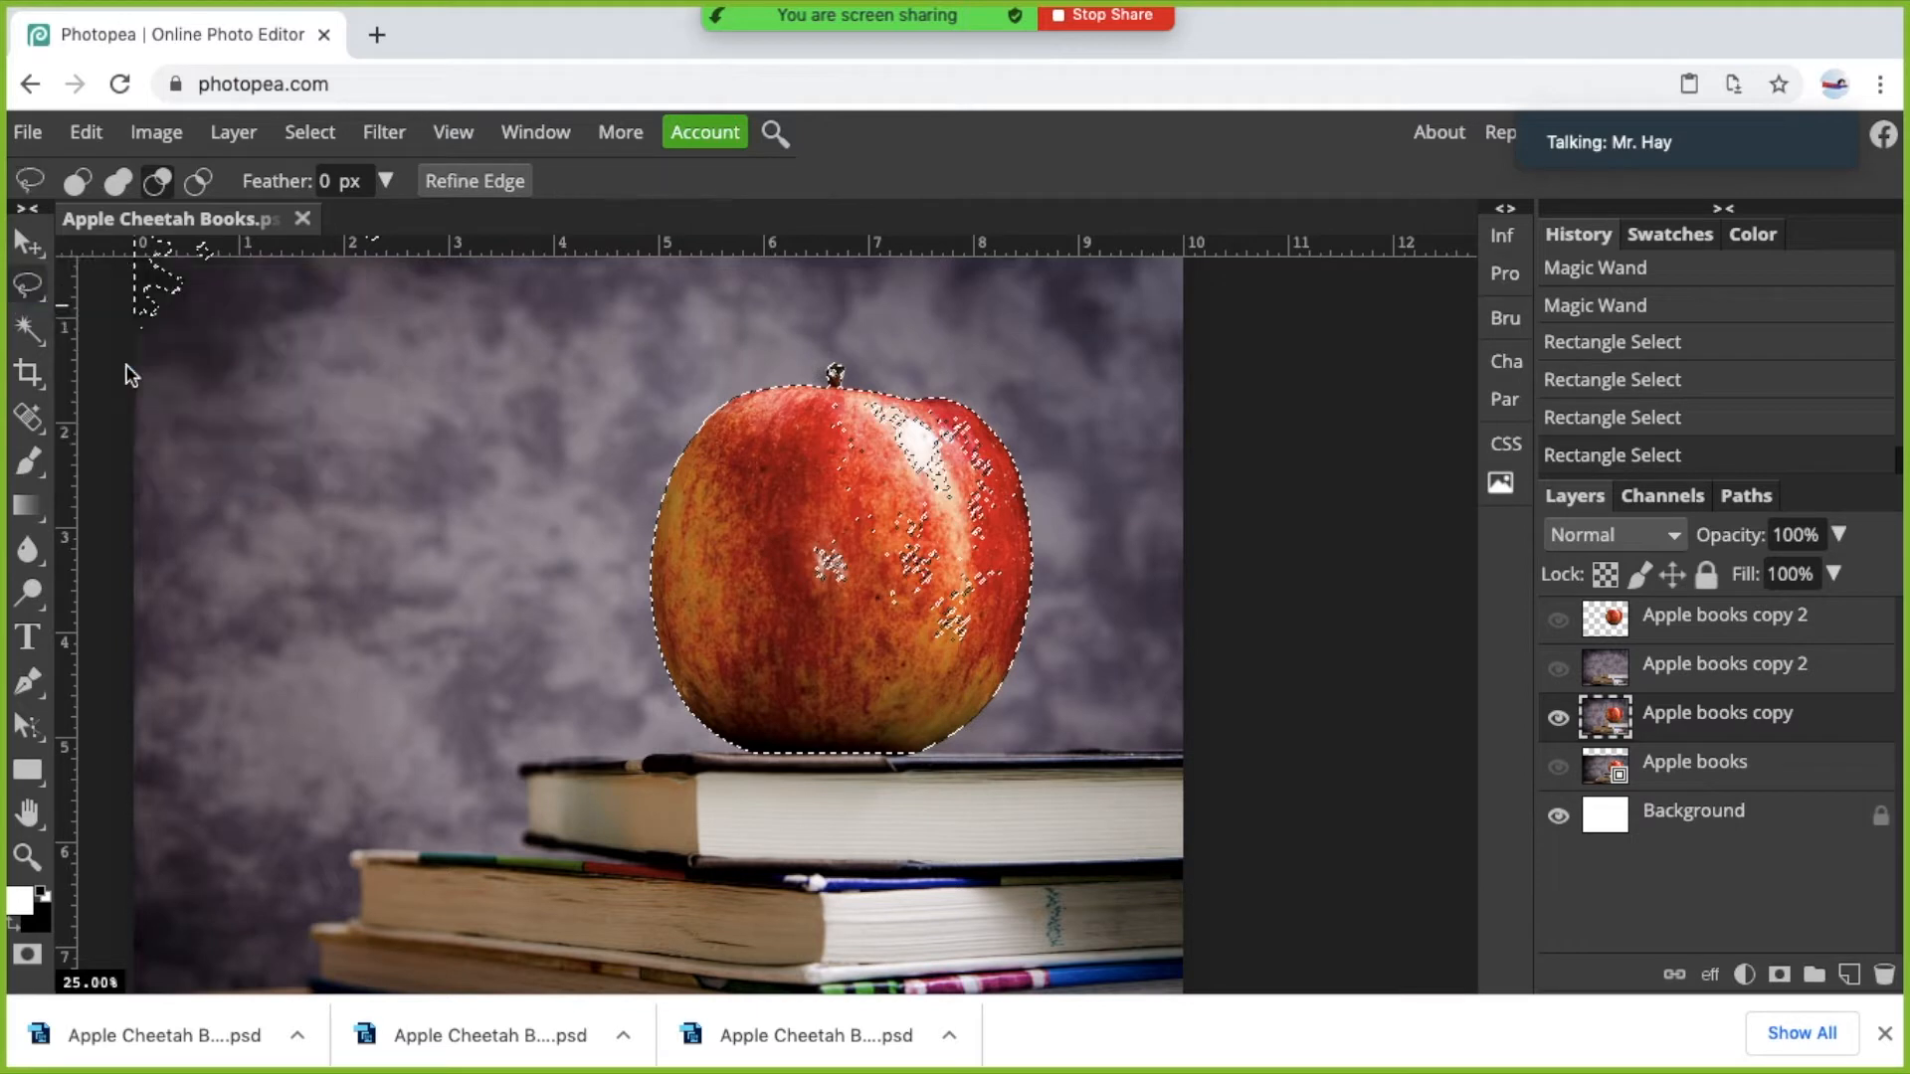
{"action": "left_click", "coordinate": [121, 183]}
{"action": "mouse_move", "coordinate": [810, 461]}
{"action": "left_mouse_down"}
{"action": "mouse_move", "coordinate": [878, 451]}
{"action": "mouse_move", "coordinate": [967, 539]}
{"action": "mouse_move", "coordinate": [911, 661]}
{"action": "mouse_move", "coordinate": [788, 564]}
{"action": "mouse_move", "coordinate": [808, 462]}
{"action": "left_mouse_up"}
{"action": "mouse_move", "coordinate": [913, 709]}
{"action": "left_mouse_down"}
{"action": "mouse_move", "coordinate": [953, 687]}
{"action": "mouse_move", "coordinate": [1005, 601]}
{"action": "mouse_move", "coordinate": [992, 526]}
{"action": "mouse_move", "coordinate": [939, 581]}
{"action": "mouse_move", "coordinate": [981, 677]}
{"action": "left_mouse_up"}
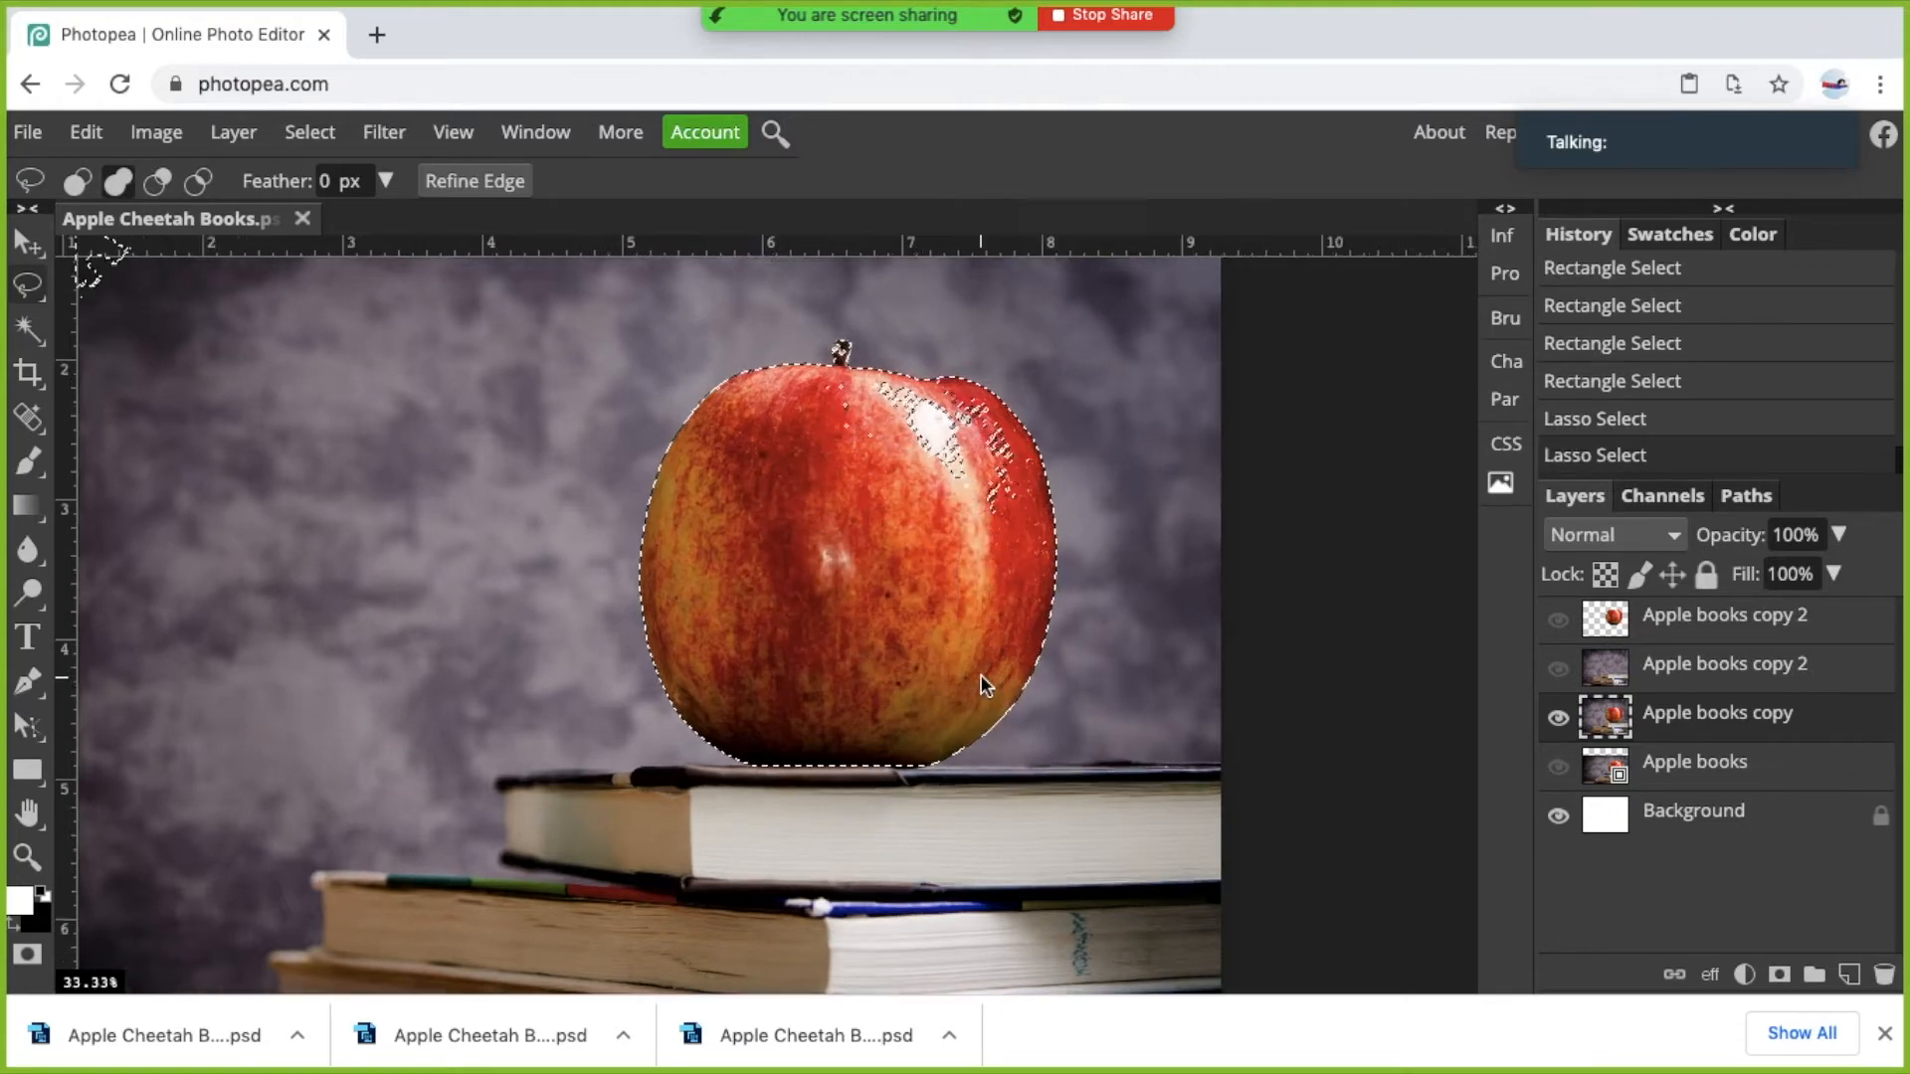
{"action": "scroll", "coordinate": [981, 675], "scroll_direction": "up", "scroll_amount": 3}
{"action": "mouse_move", "coordinate": [1048, 700]}
{"action": "left_mouse_down"}
{"action": "mouse_move", "coordinate": [1109, 675]}
{"action": "mouse_move", "coordinate": [1120, 628]}
{"action": "mouse_move", "coordinate": [1027, 457]}
{"action": "mouse_move", "coordinate": [772, 415]}
{"action": "mouse_move", "coordinate": [663, 462]}
{"action": "mouse_move", "coordinate": [565, 704]}
{"action": "mouse_move", "coordinate": [972, 877]}
{"action": "mouse_move", "coordinate": [1109, 696]}
{"action": "left_mouse_up"}
Subtract the stray selected patches in the photo's upper left background with Lasso Select in subtract mode.
{"action": "key", "text": "ctrl+minus"}
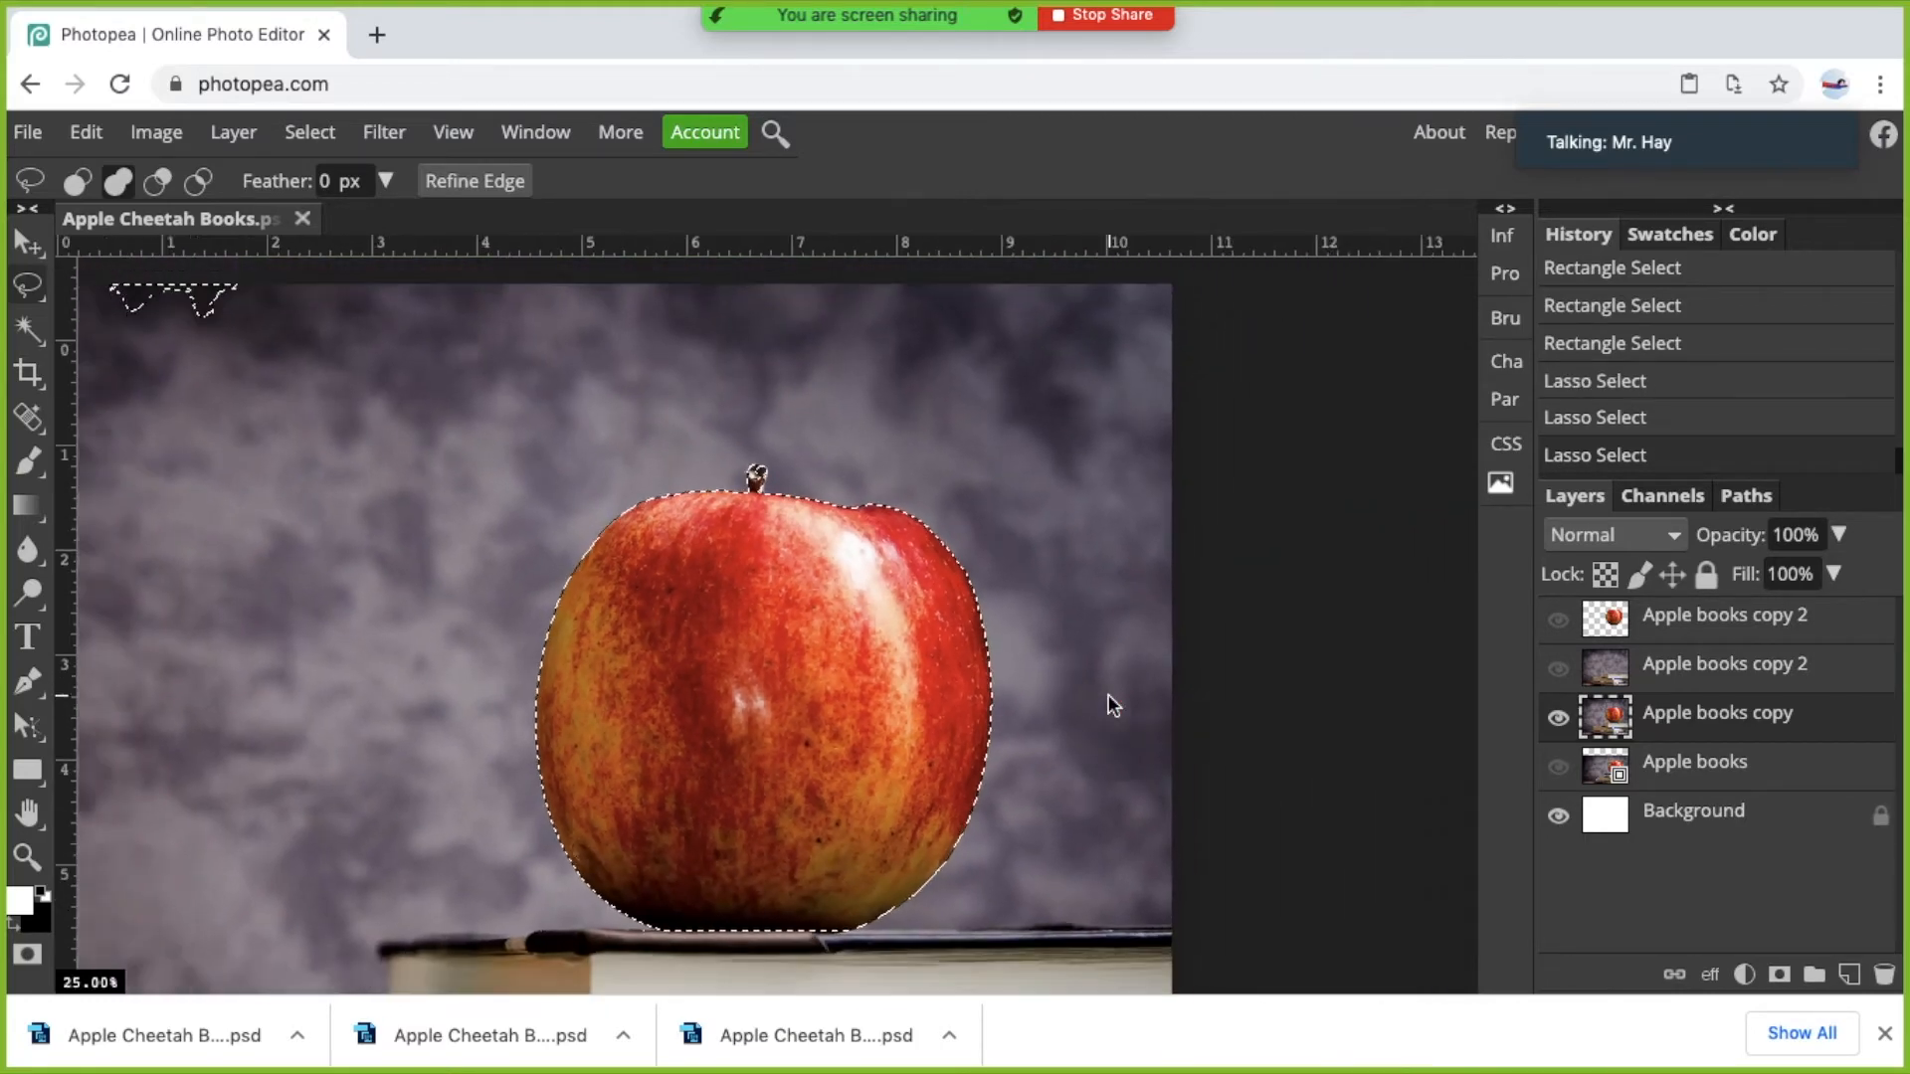
{"action": "key", "text": "ctrl+minus"}
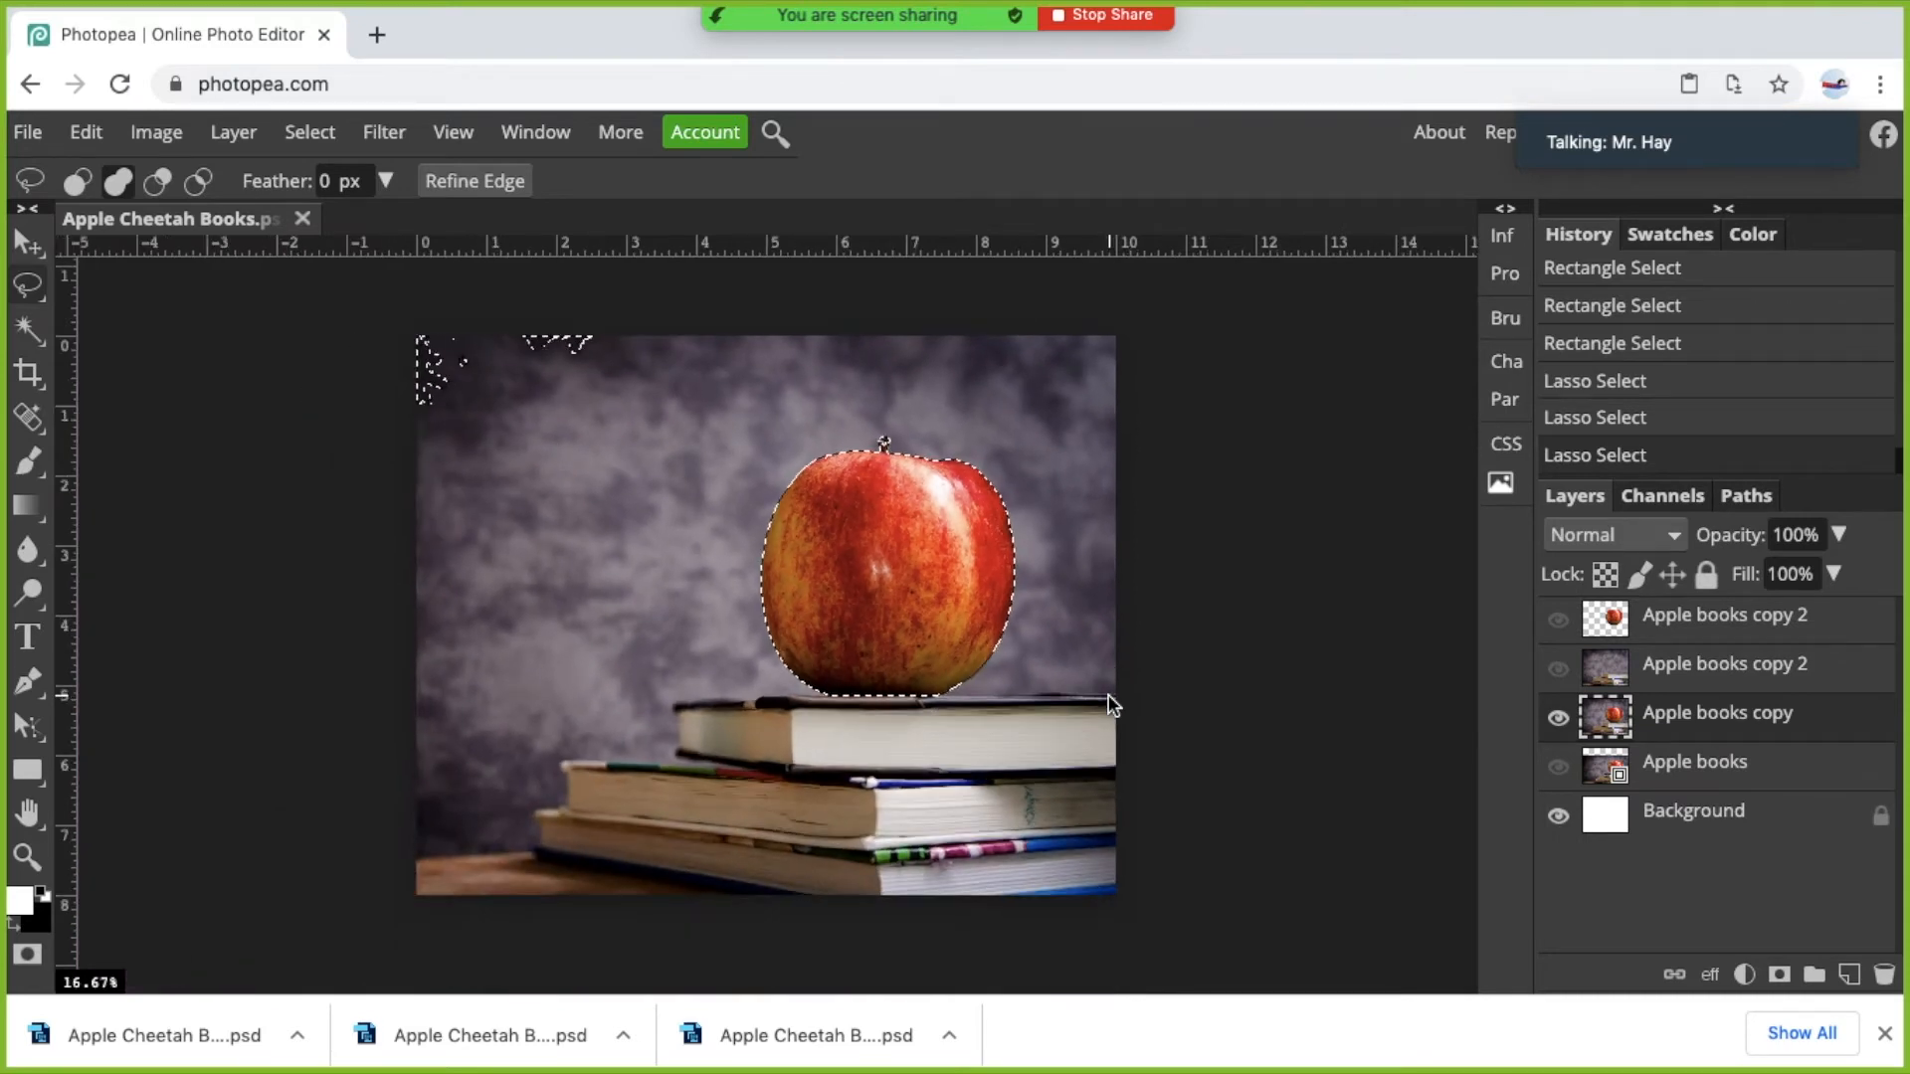
{"action": "left_click", "coordinate": [157, 180]}
{"action": "mouse_move", "coordinate": [588, 403]}
{"action": "left_mouse_down"}
{"action": "mouse_move", "coordinate": [642, 370]}
{"action": "mouse_move", "coordinate": [572, 296]}
{"action": "mouse_move", "coordinate": [417, 287]}
{"action": "mouse_move", "coordinate": [345, 405]}
{"action": "mouse_move", "coordinate": [458, 460]}
{"action": "mouse_move", "coordinate": [597, 399]}
{"action": "left_mouse_up"}
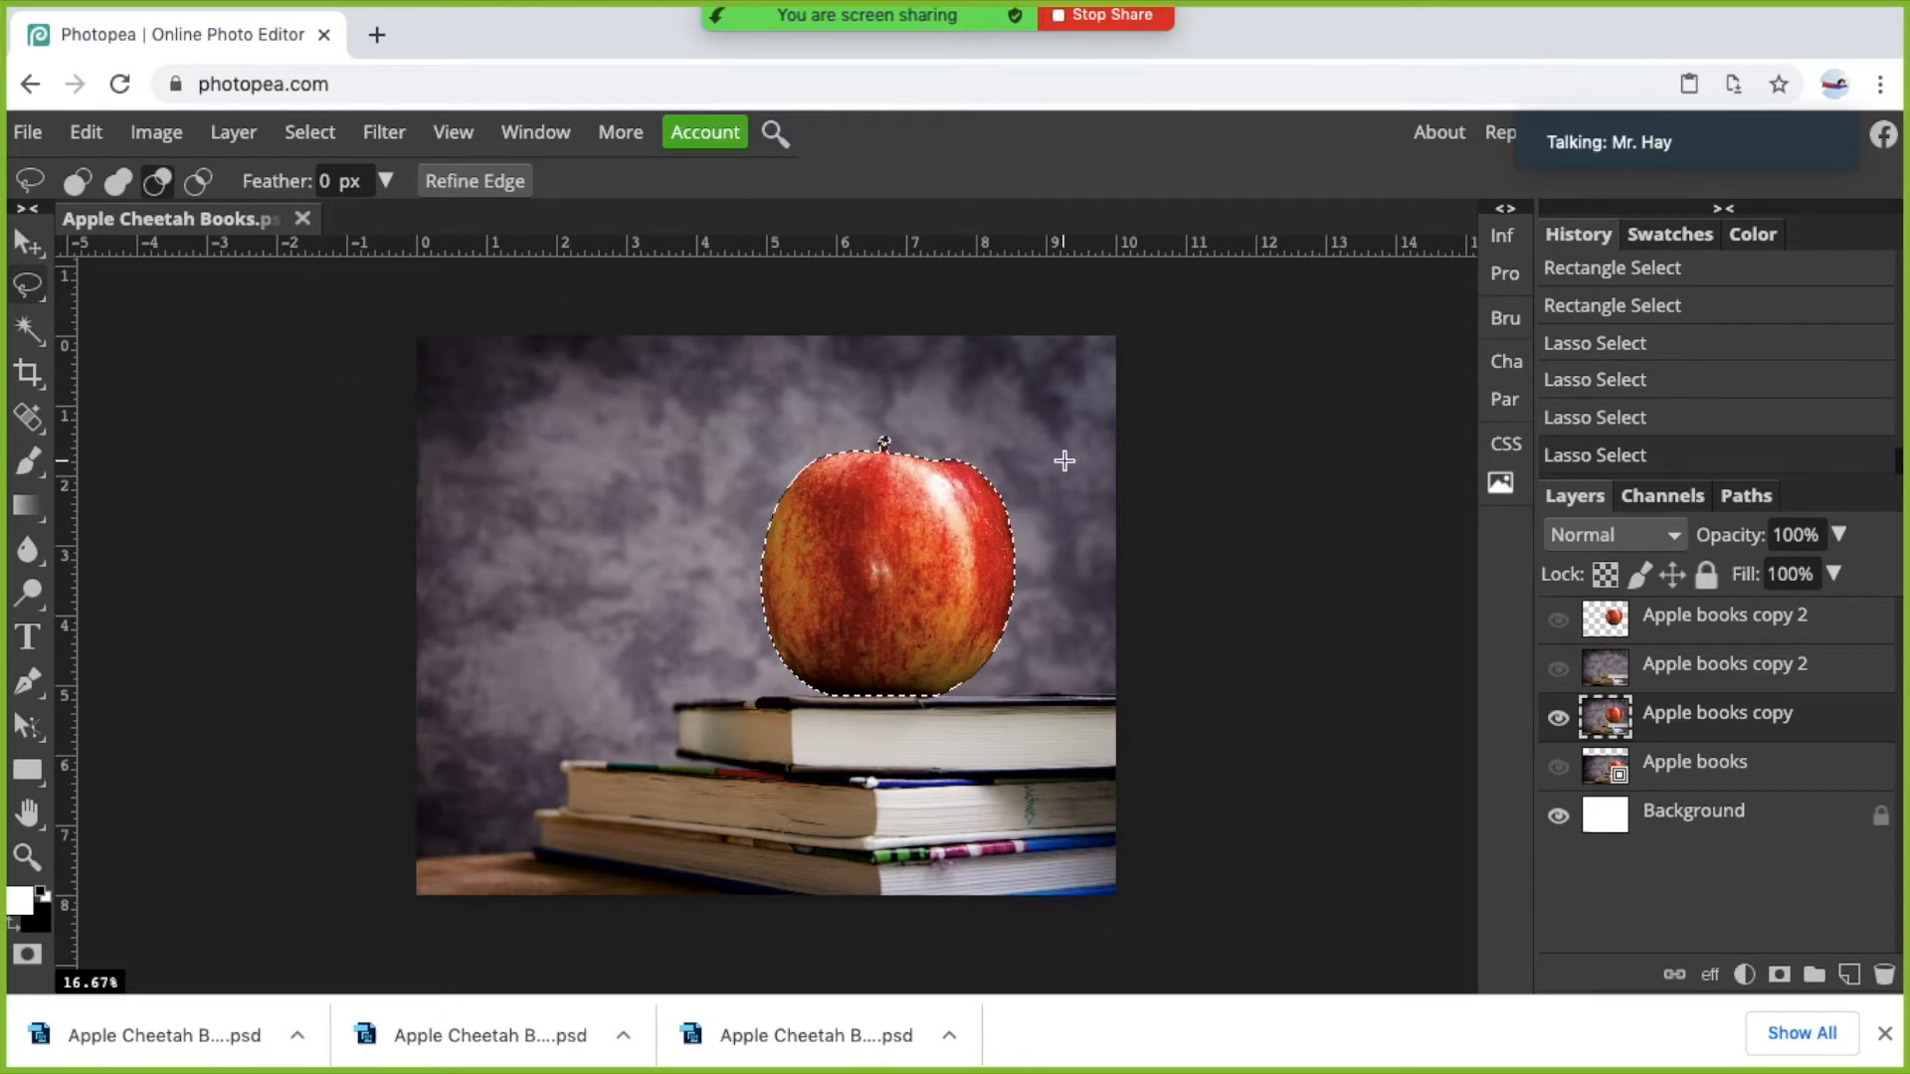
Add the unselected parts of the apple's stem to the selection with Lasso Select in add mode.
{"action": "key", "text": "ctrl+plus"}
{"action": "key", "text": "ctrl+plus"}
{"action": "key", "text": "ctrl+plus"}
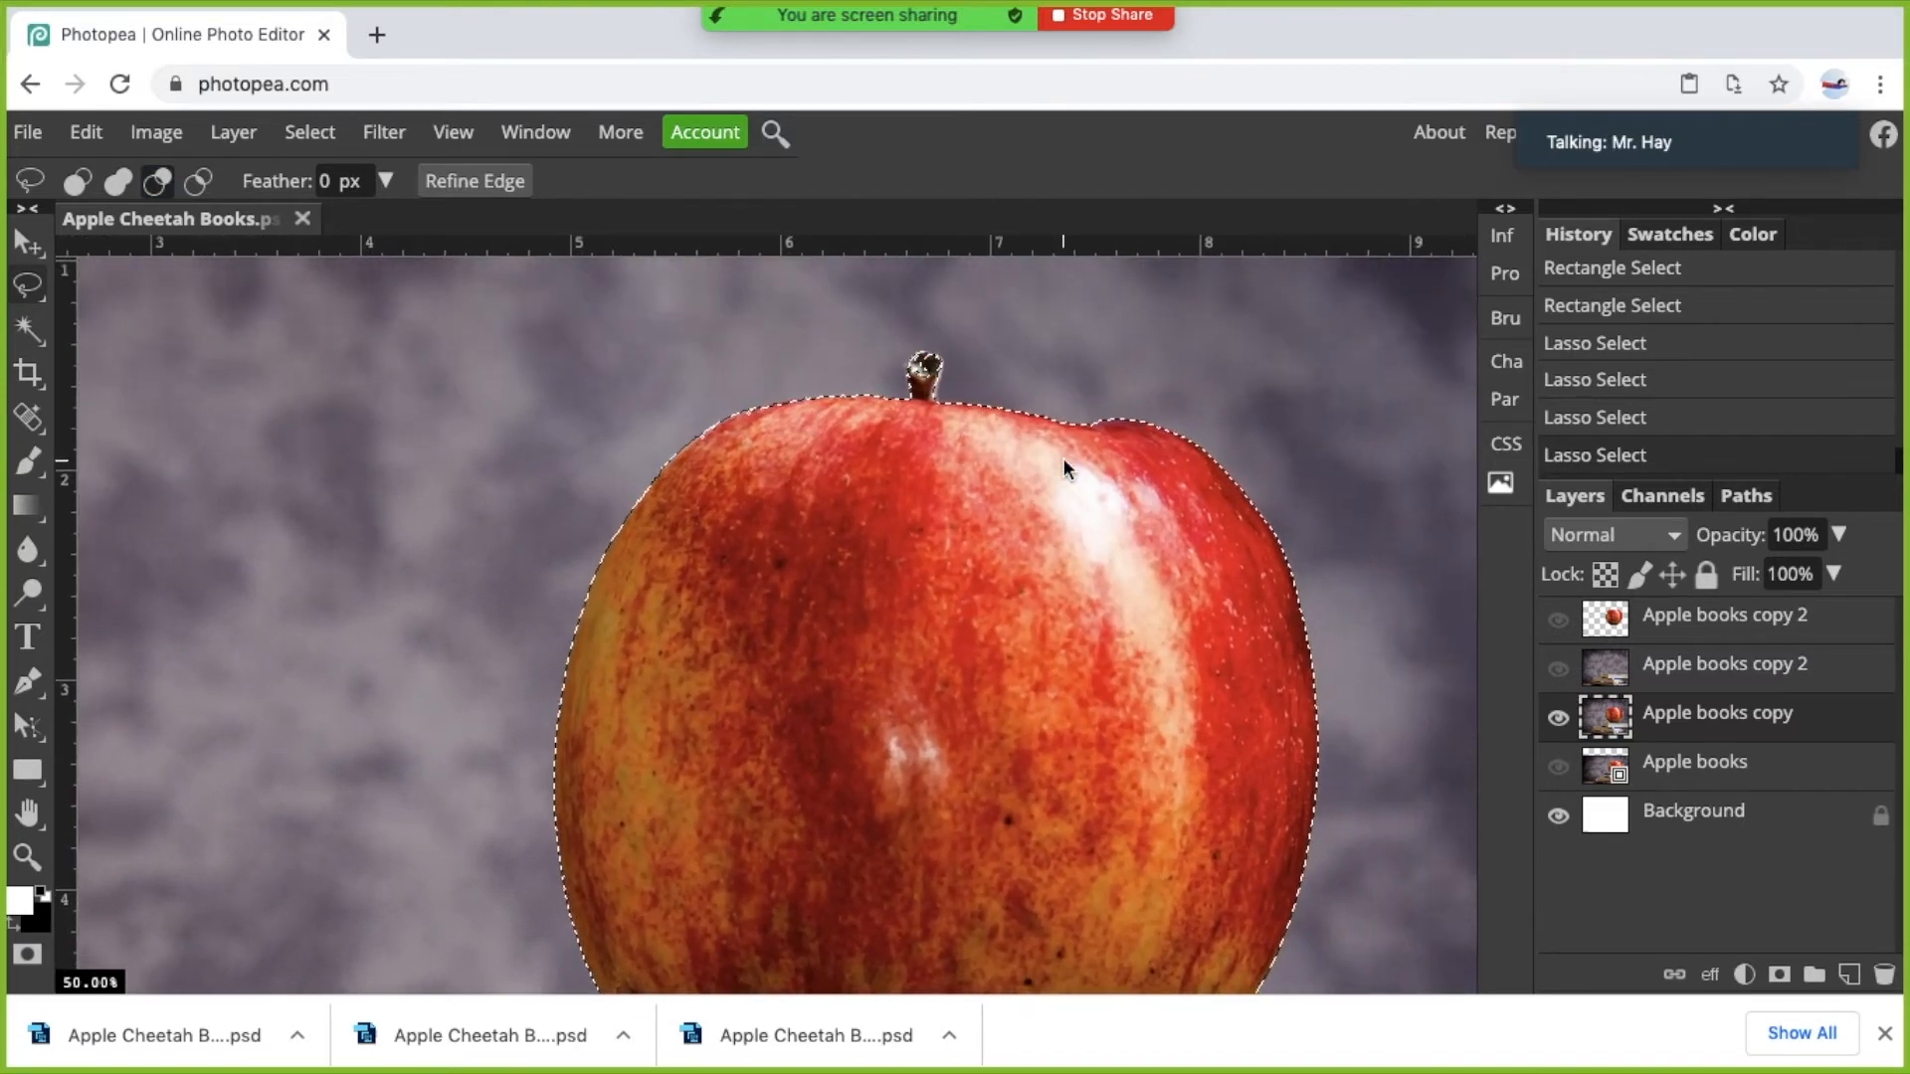
{"action": "key", "text": "ctrl+plus"}
{"action": "key", "text": "ctrl+plus"}
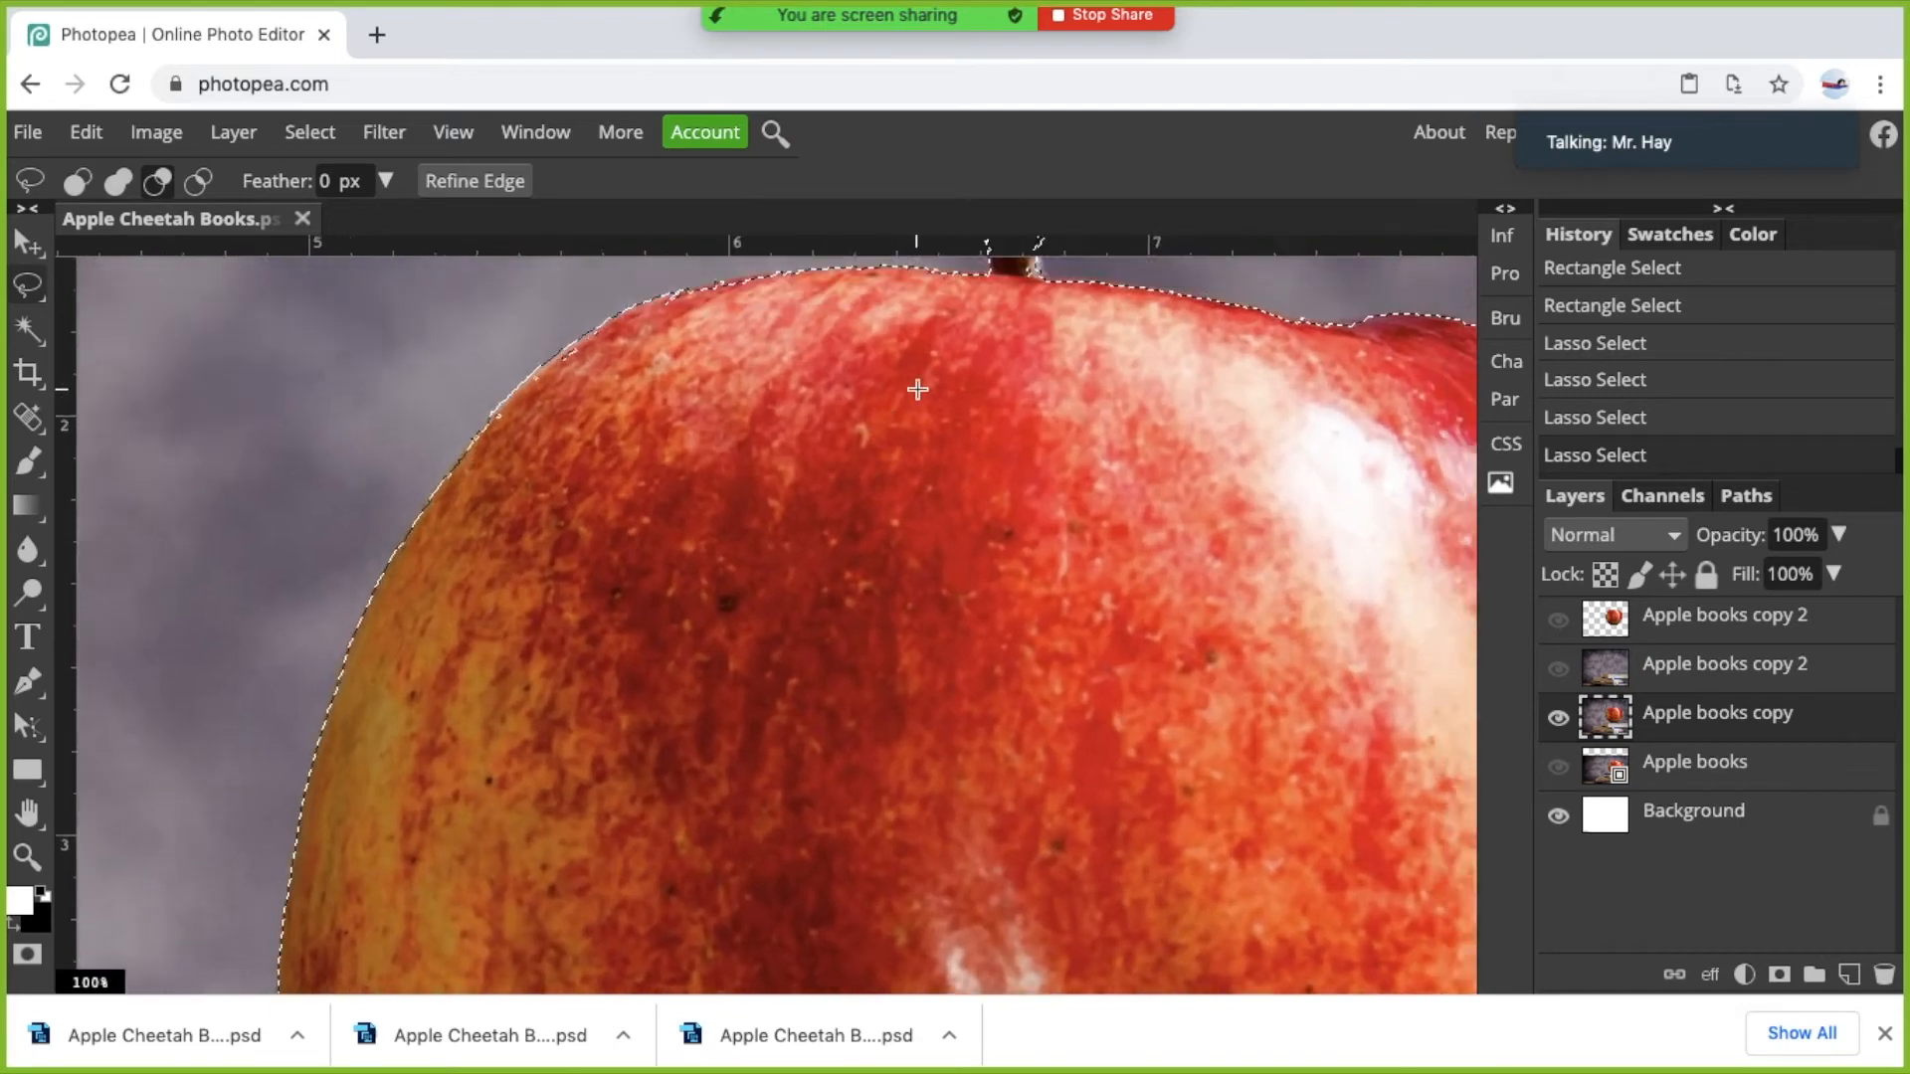
{"action": "scroll", "coordinate": [917, 389], "scroll_direction": "up", "scroll_amount": 5}
{"action": "scroll", "coordinate": [917, 389], "scroll_direction": "right", "scroll_amount": 4}
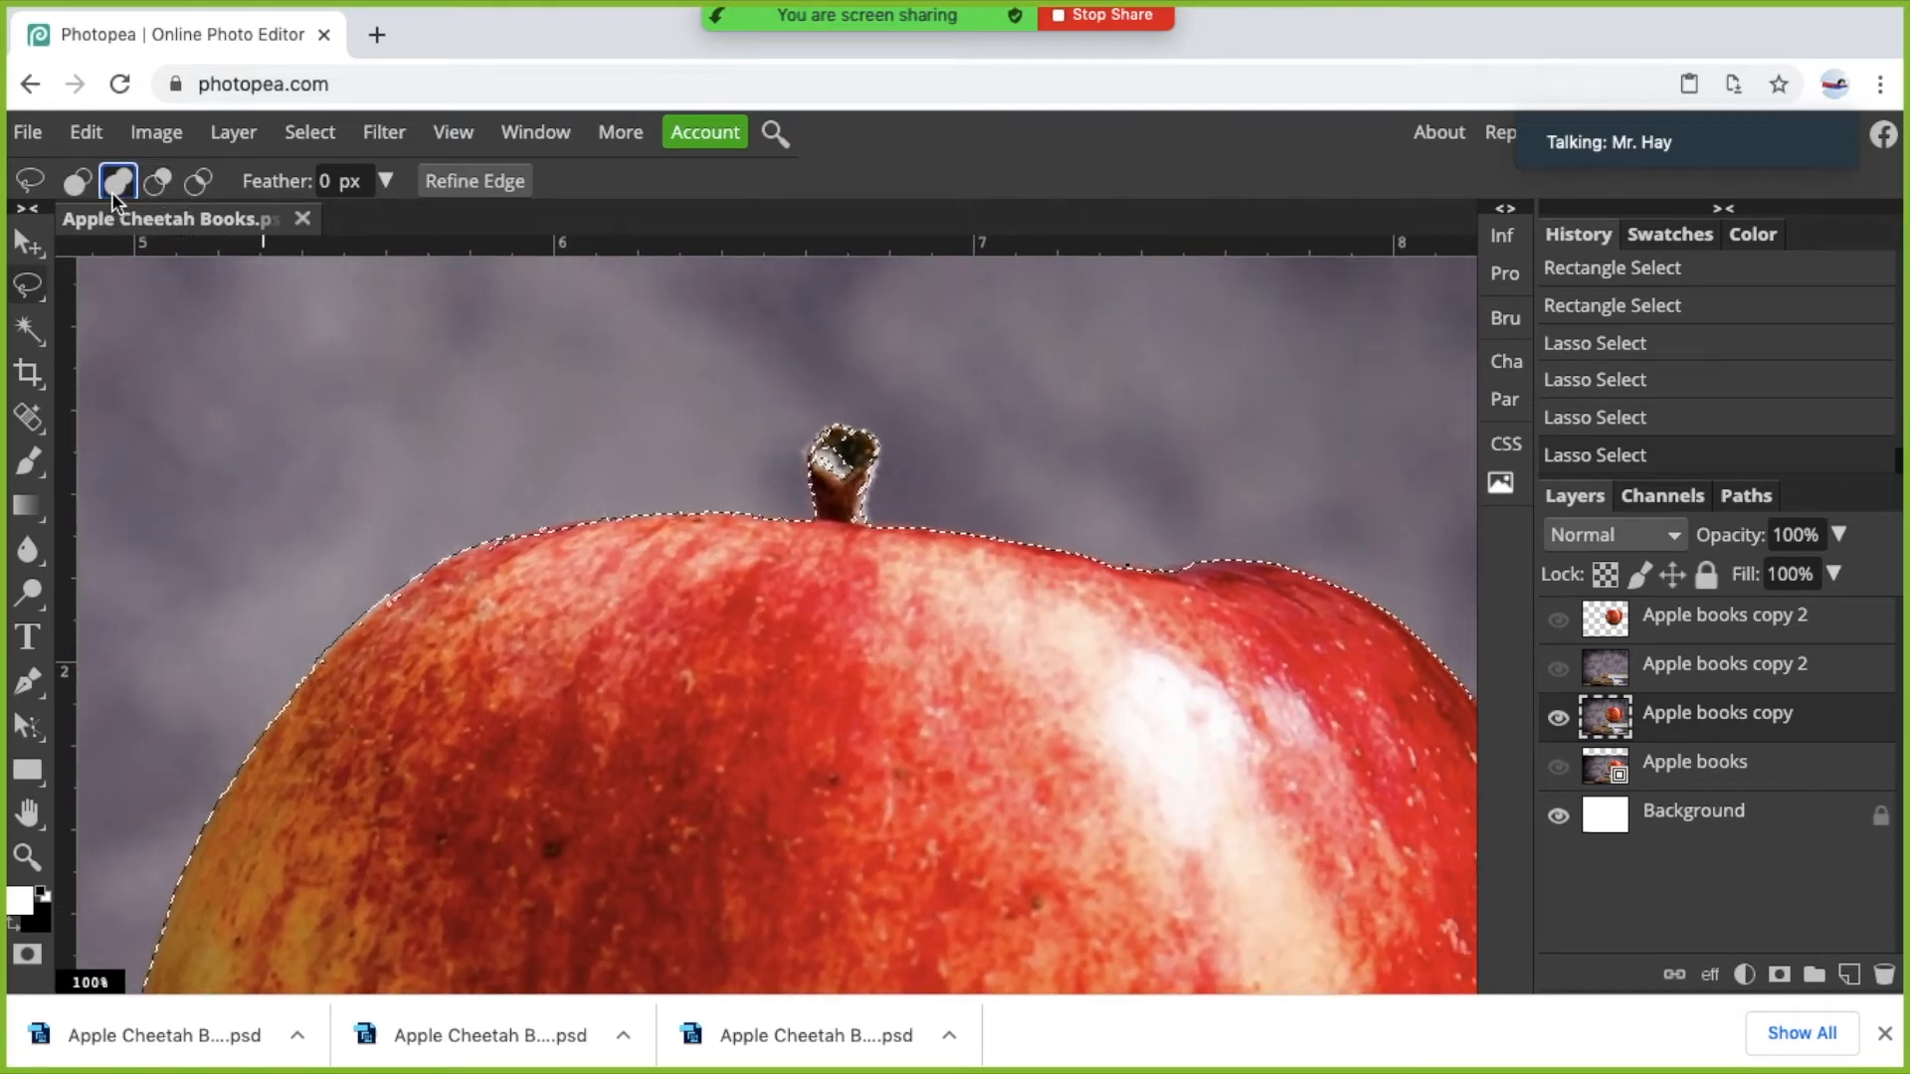
{"action": "mouse_move", "coordinate": [866, 521]}
{"action": "left_mouse_down"}
{"action": "mouse_move", "coordinate": [861, 429]}
{"action": "mouse_move", "coordinate": [814, 439]}
{"action": "mouse_move", "coordinate": [810, 468]}
{"action": "mouse_move", "coordinate": [845, 515]}
{"action": "left_mouse_up"}
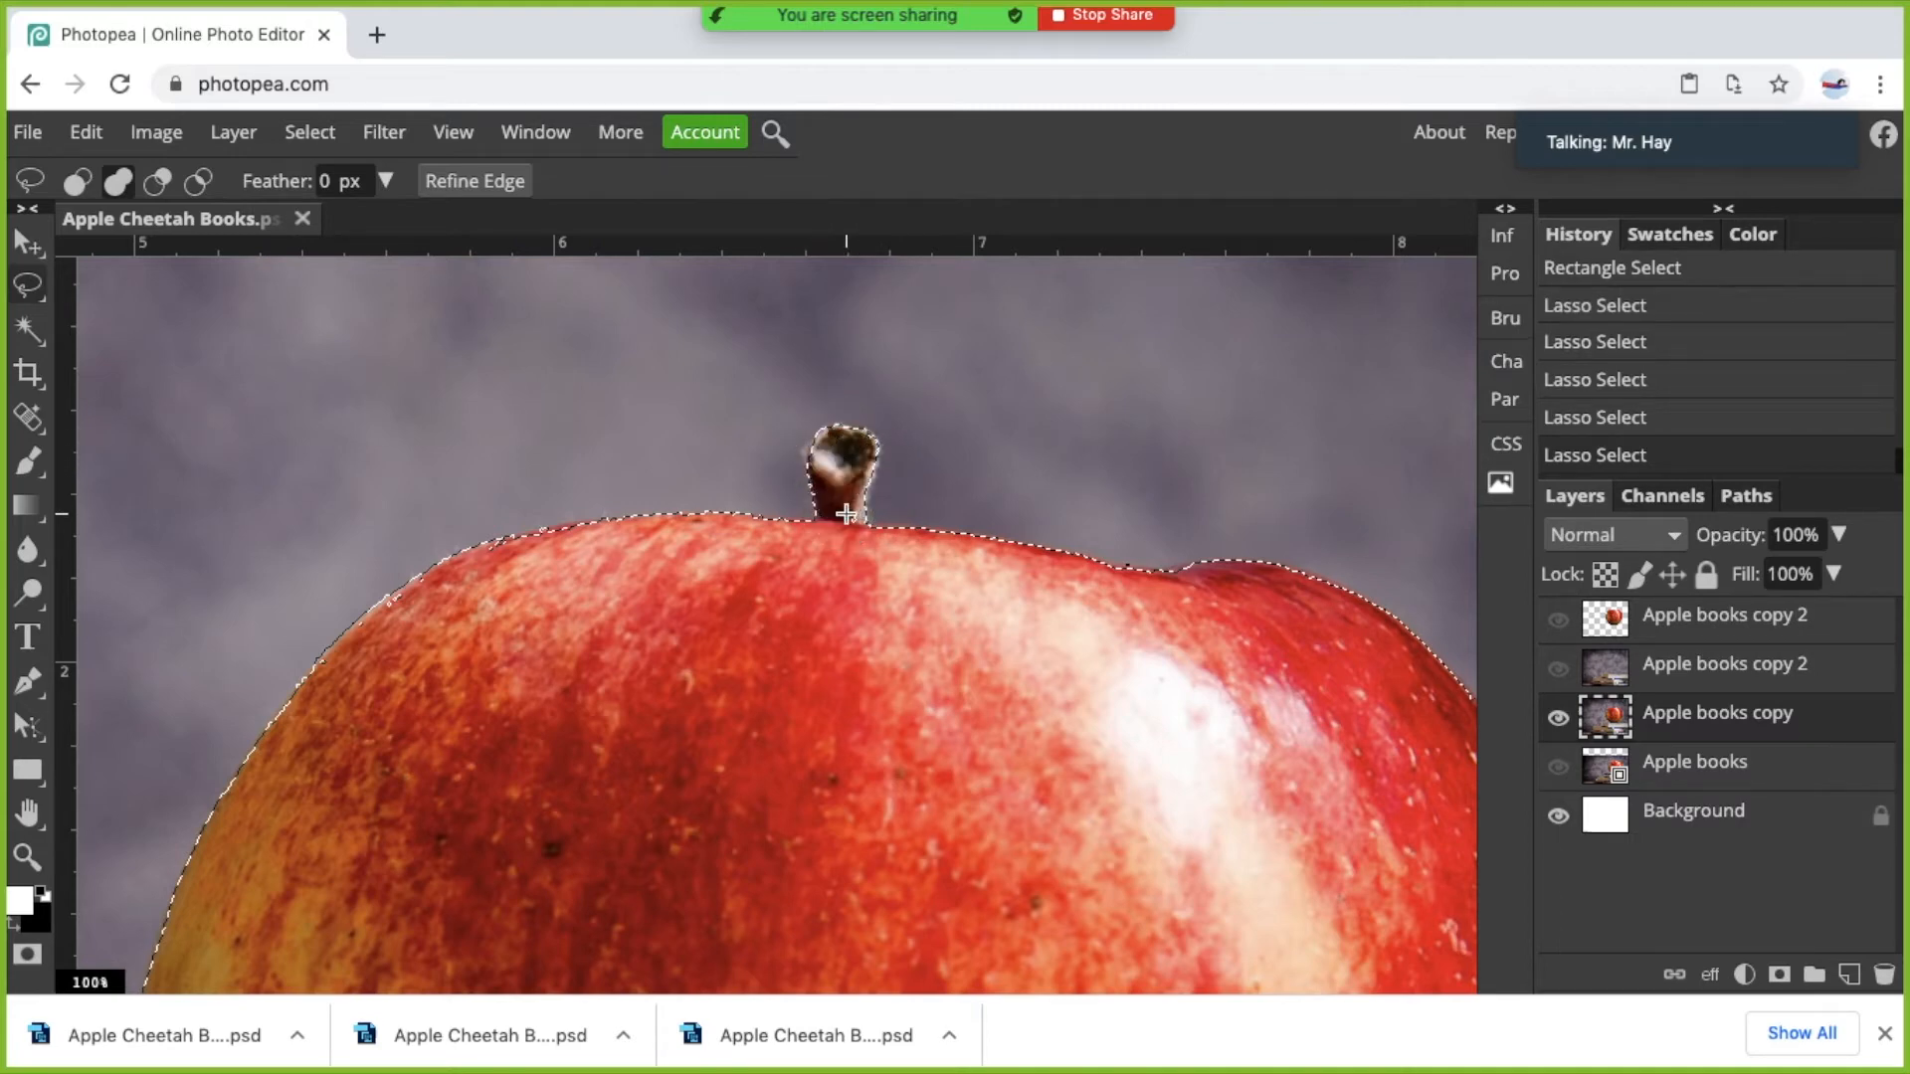
Copy and paste the selected apple, move the copy to the left of the original, and undo the move and paste.
{"action": "scroll", "coordinate": [844, 511], "scroll_direction": "down", "scroll_amount": 8}
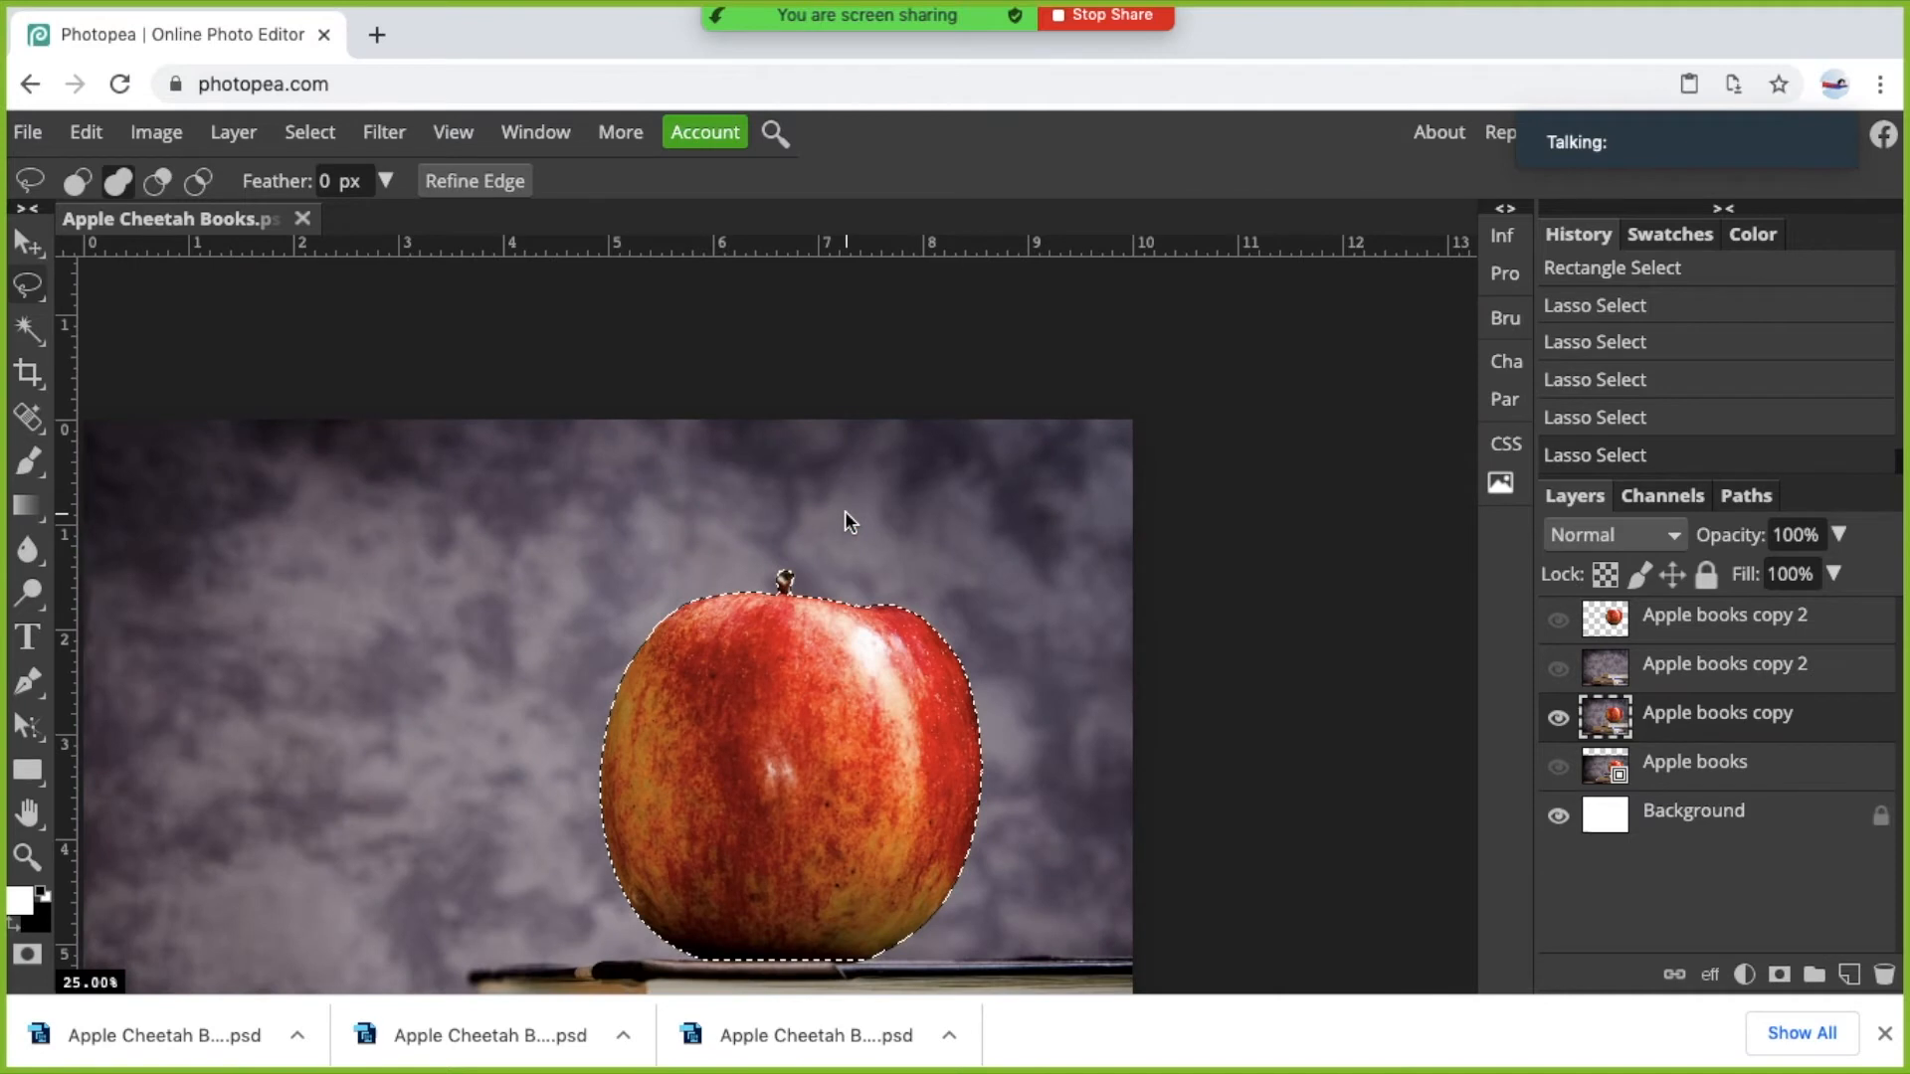
{"action": "scroll", "coordinate": [844, 521], "scroll_direction": "down", "scroll_amount": 1}
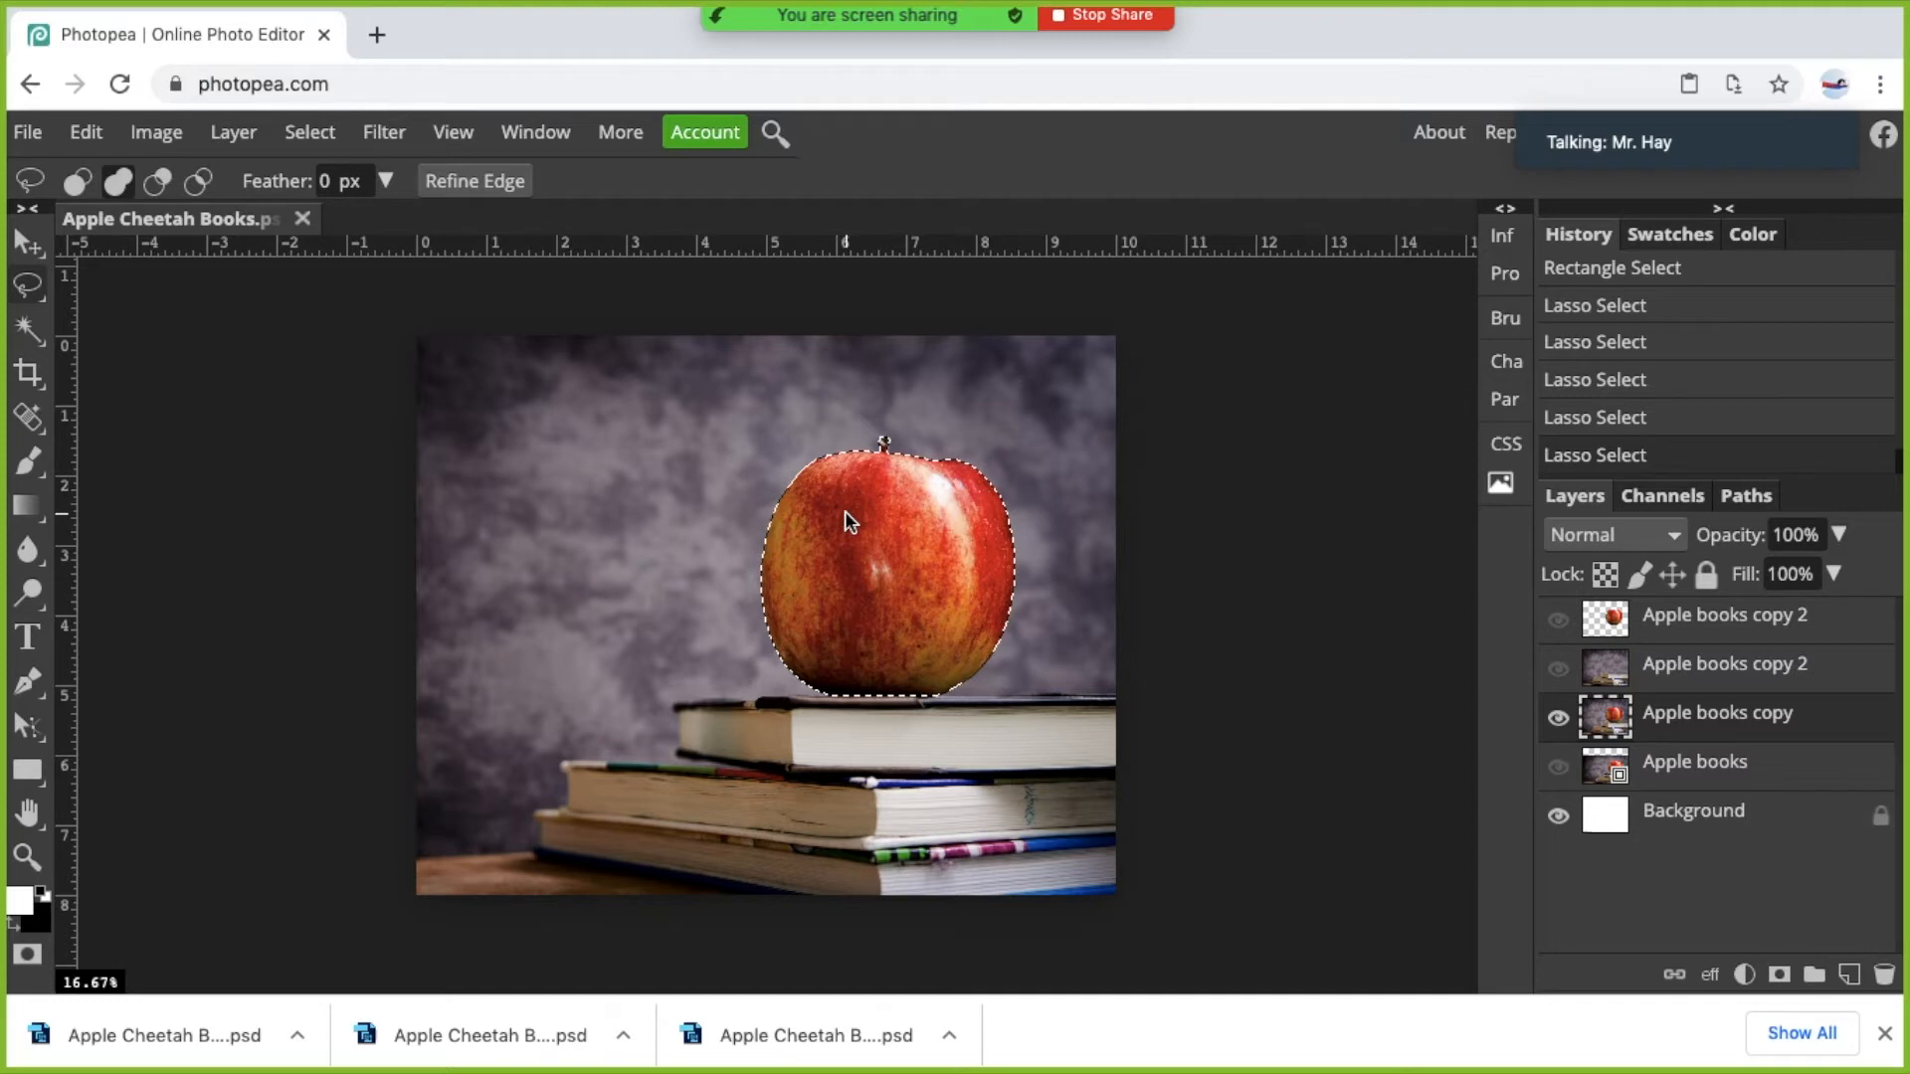
{"action": "key", "text": "v"}
{"action": "key", "text": "ctrl+c"}
{"action": "key", "text": "ctrl+v"}
{"action": "left_click_drag", "start_coordinate": [852, 509], "coordinate": [598, 454]}
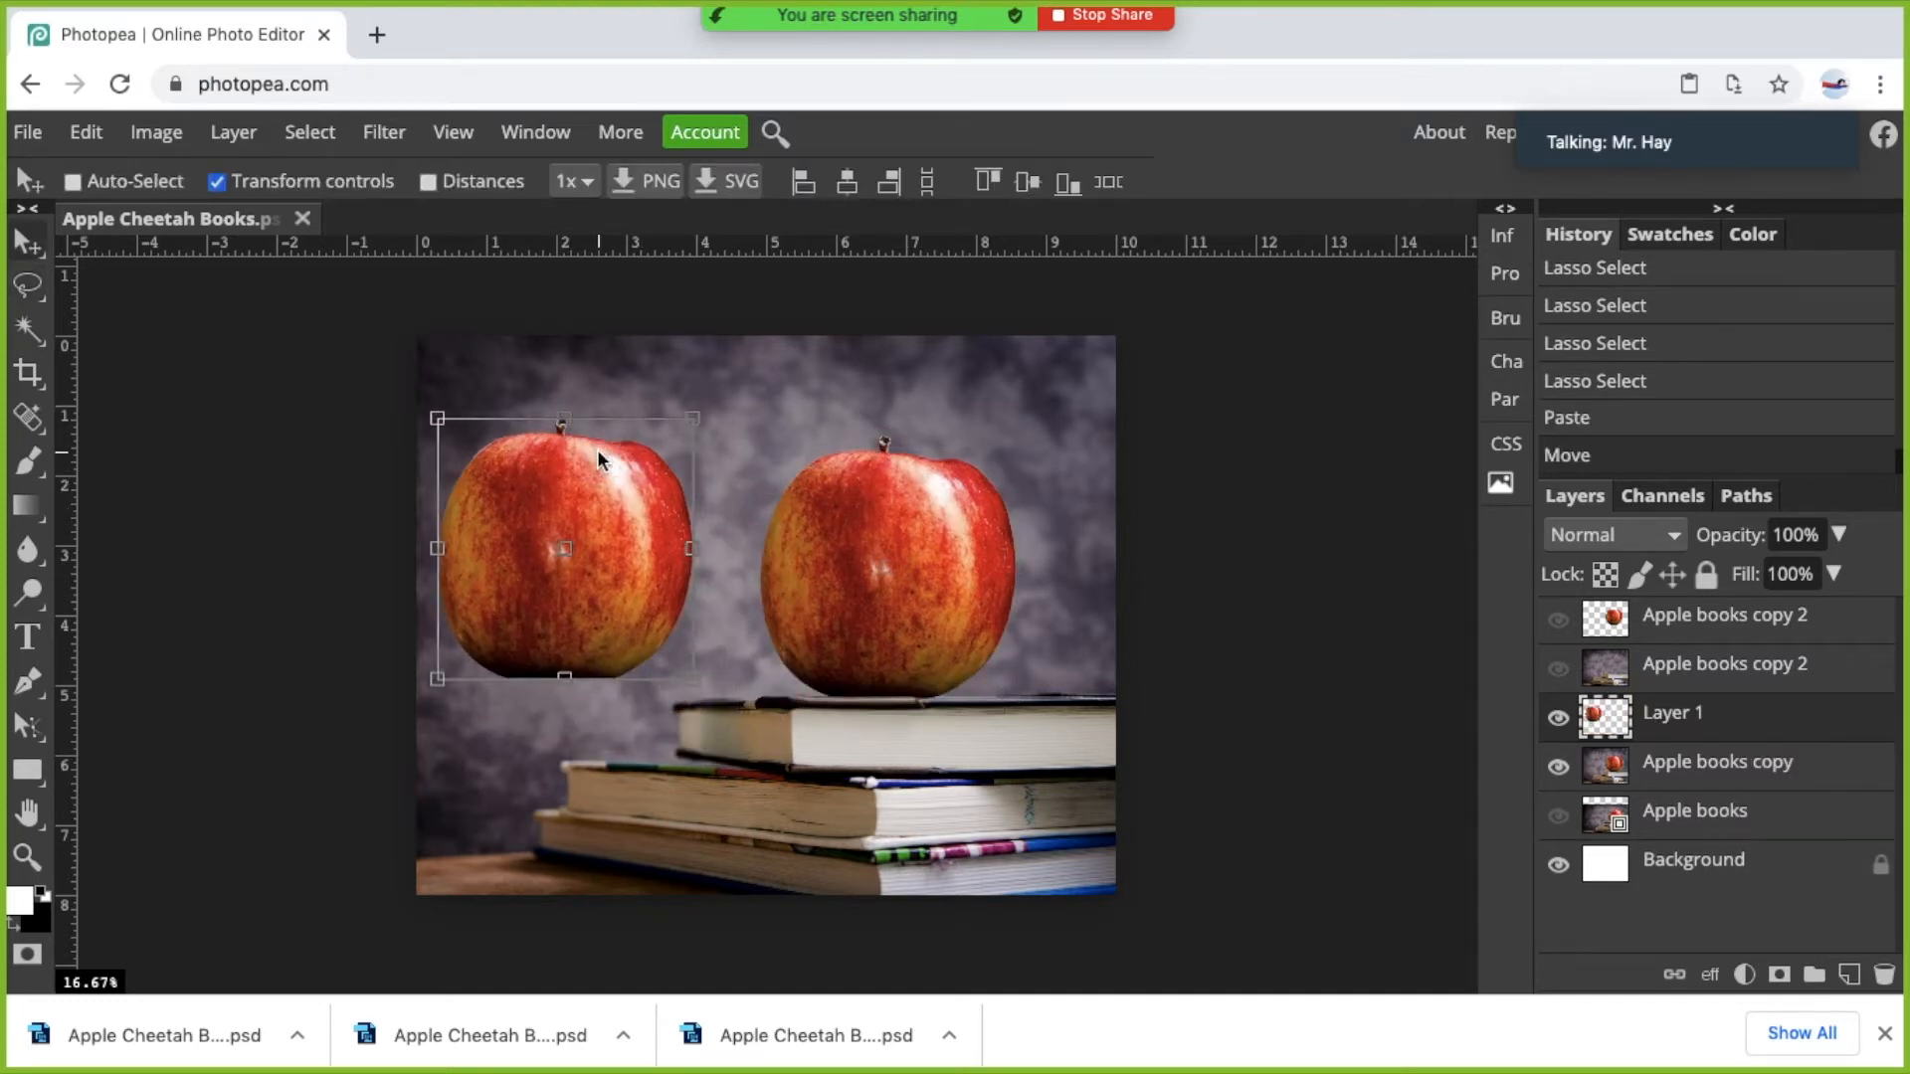
{"action": "key", "text": "ctrl+z"}
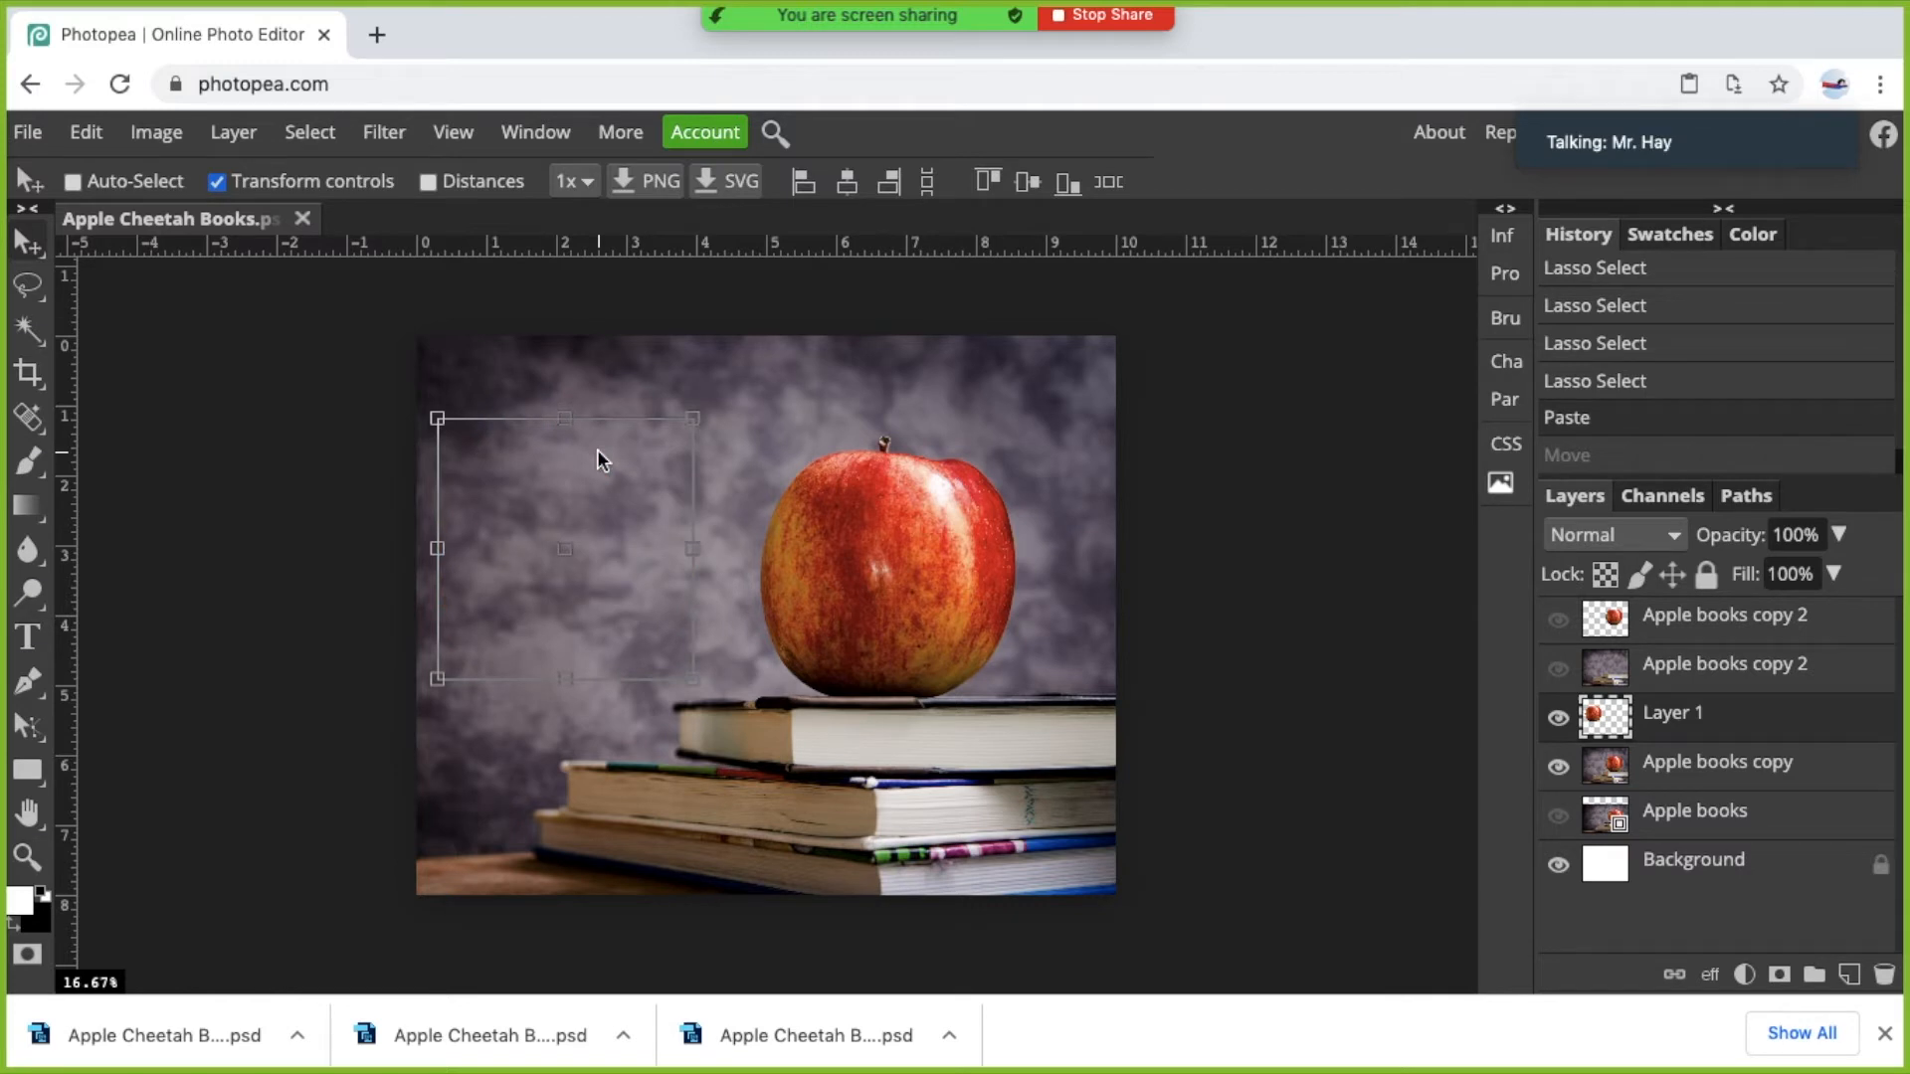
{"action": "key", "text": "ctrl+z"}
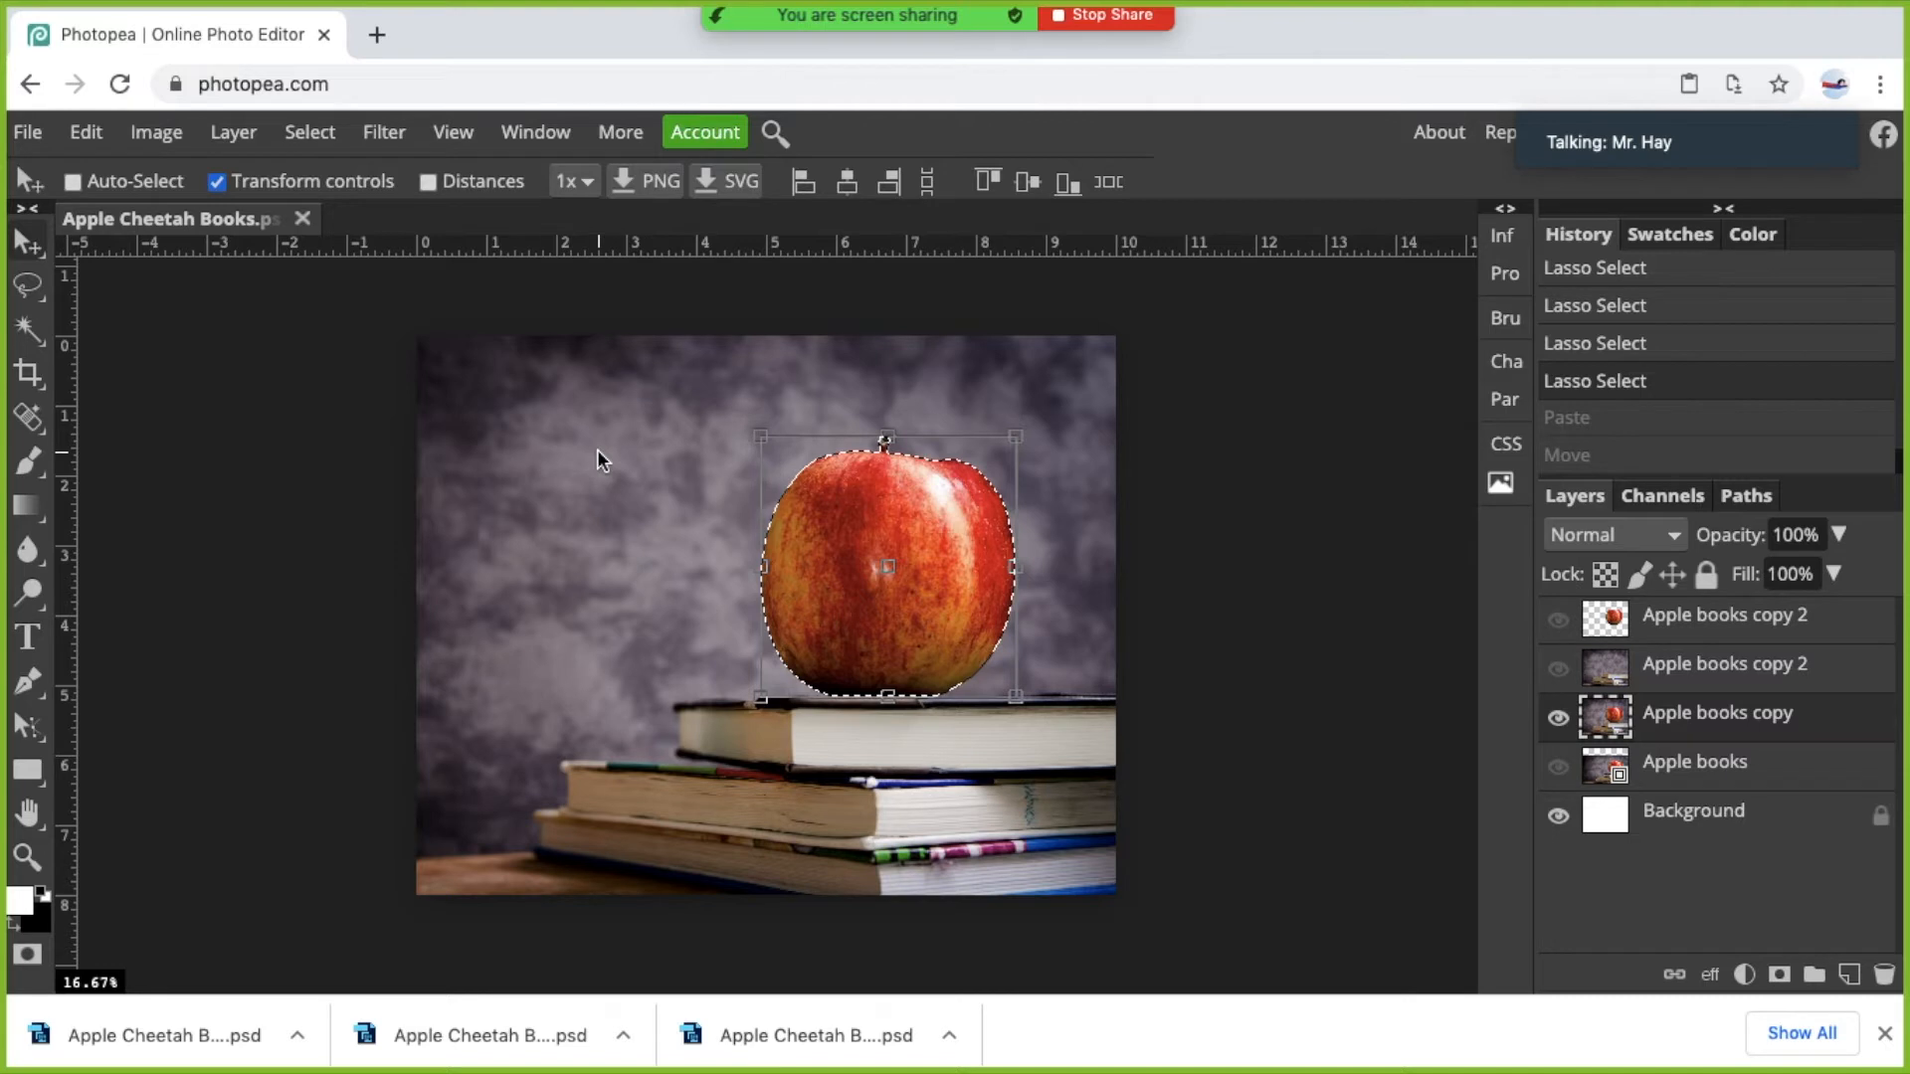
Clear the selection and select the apple's body with the Quick Selection tool.
{"action": "key", "text": "ctrl+d"}
{"action": "left_click", "coordinate": [36, 338]}
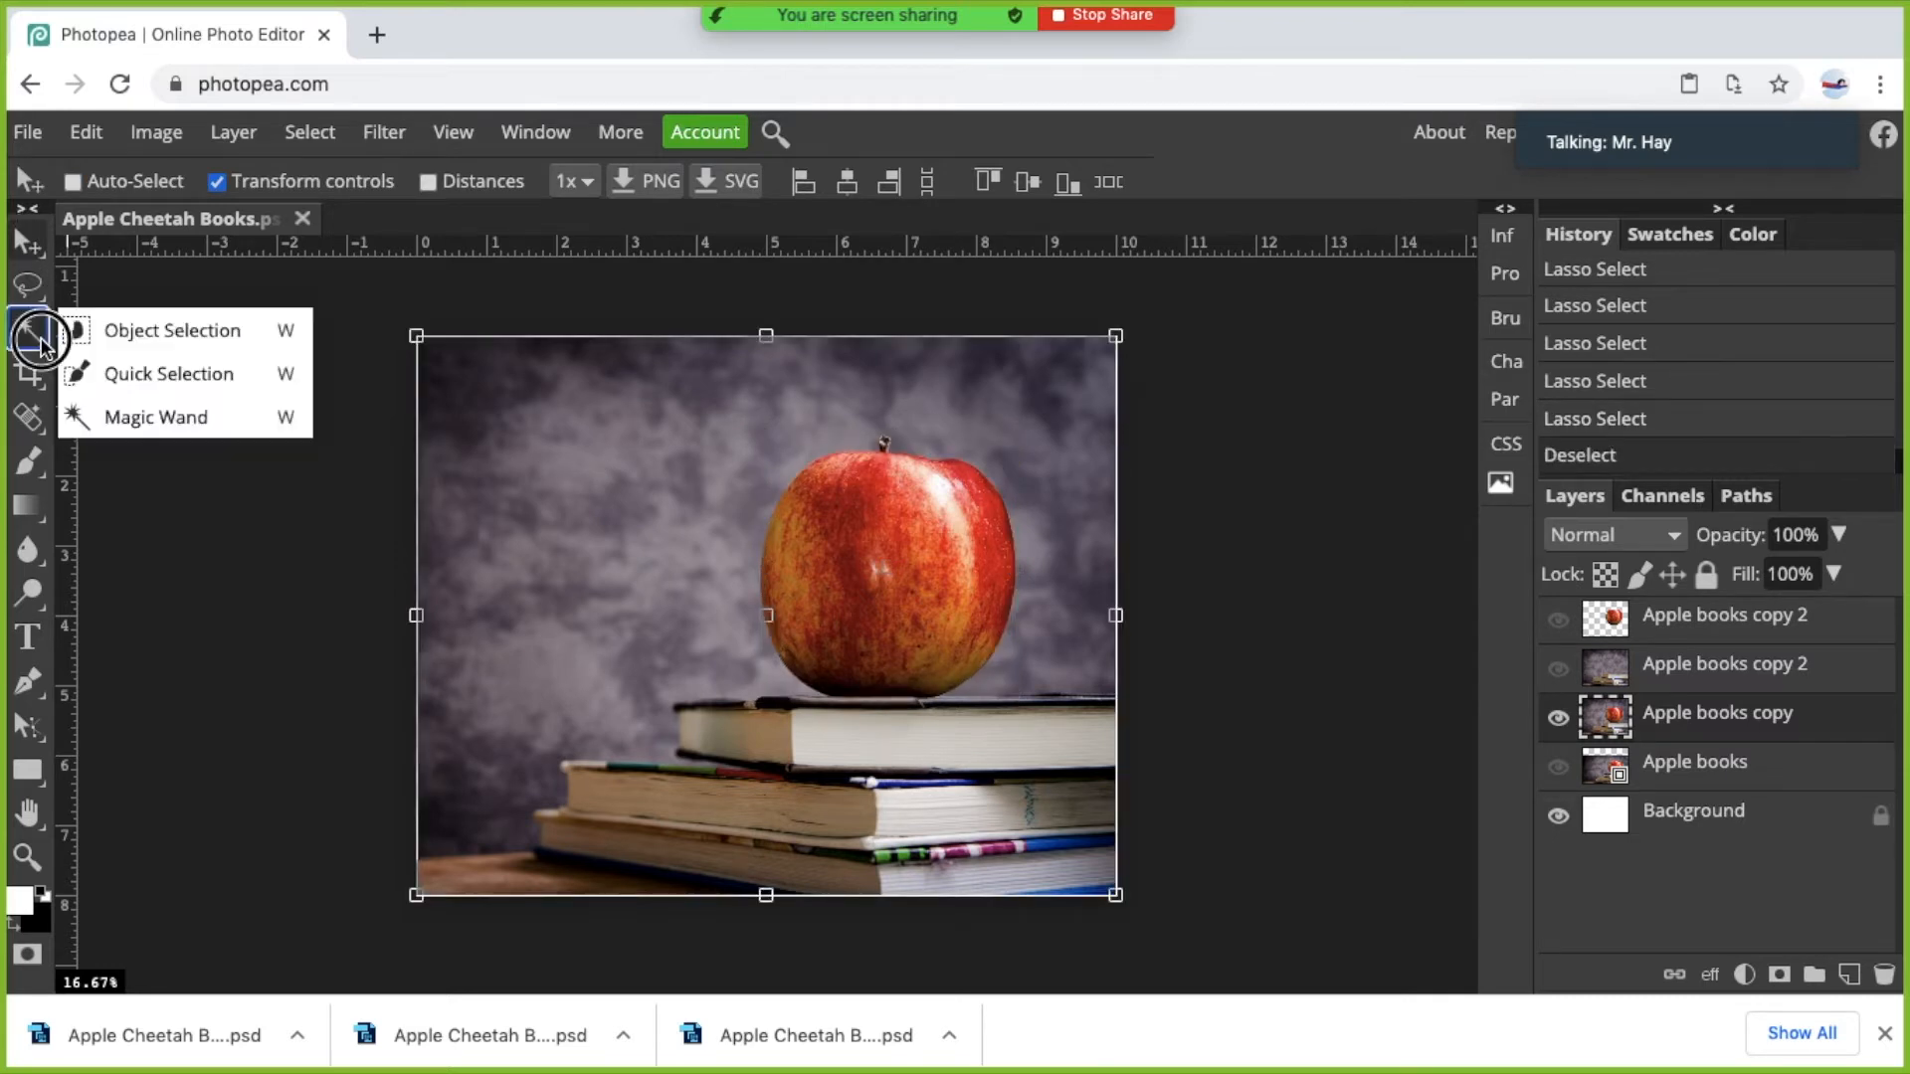
{"action": "left_click", "coordinate": [119, 373]}
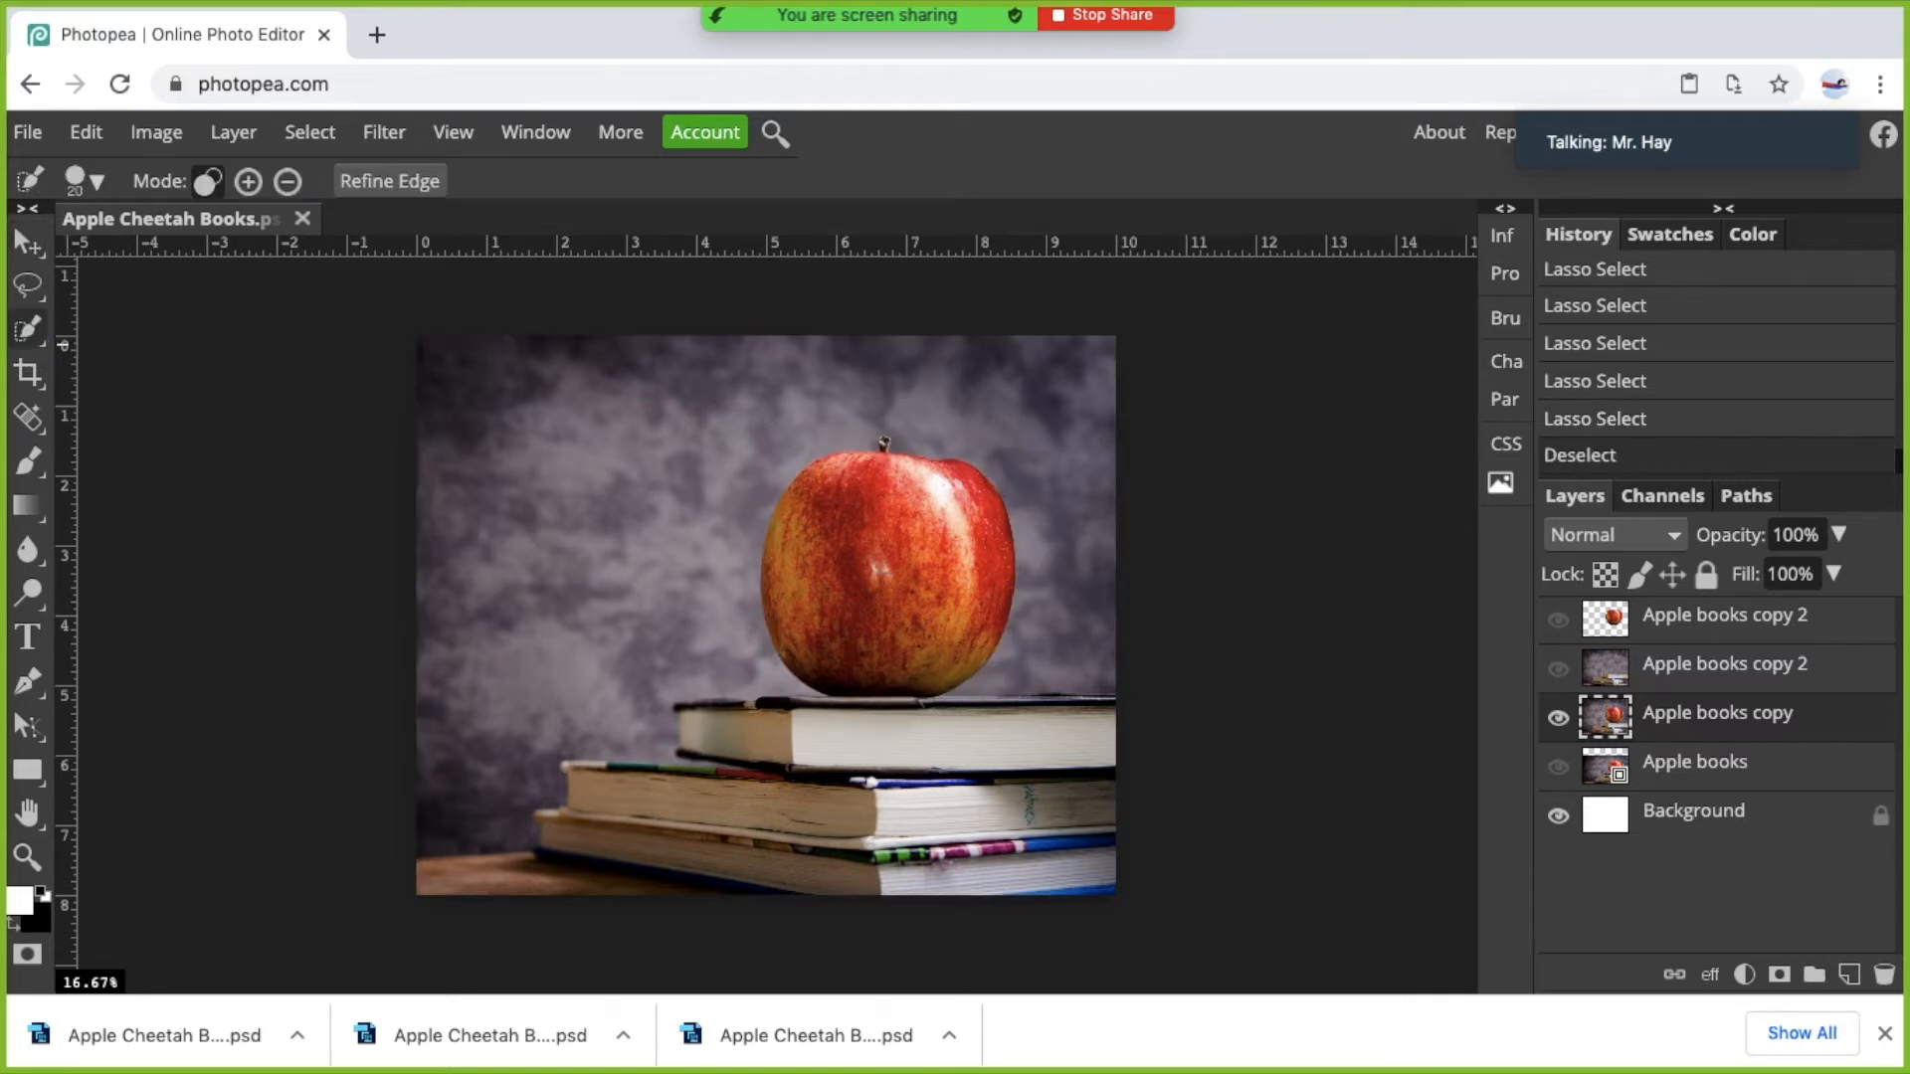
{"action": "scroll", "coordinate": [1024, 487], "scroll_direction": "up", "scroll_amount": 1}
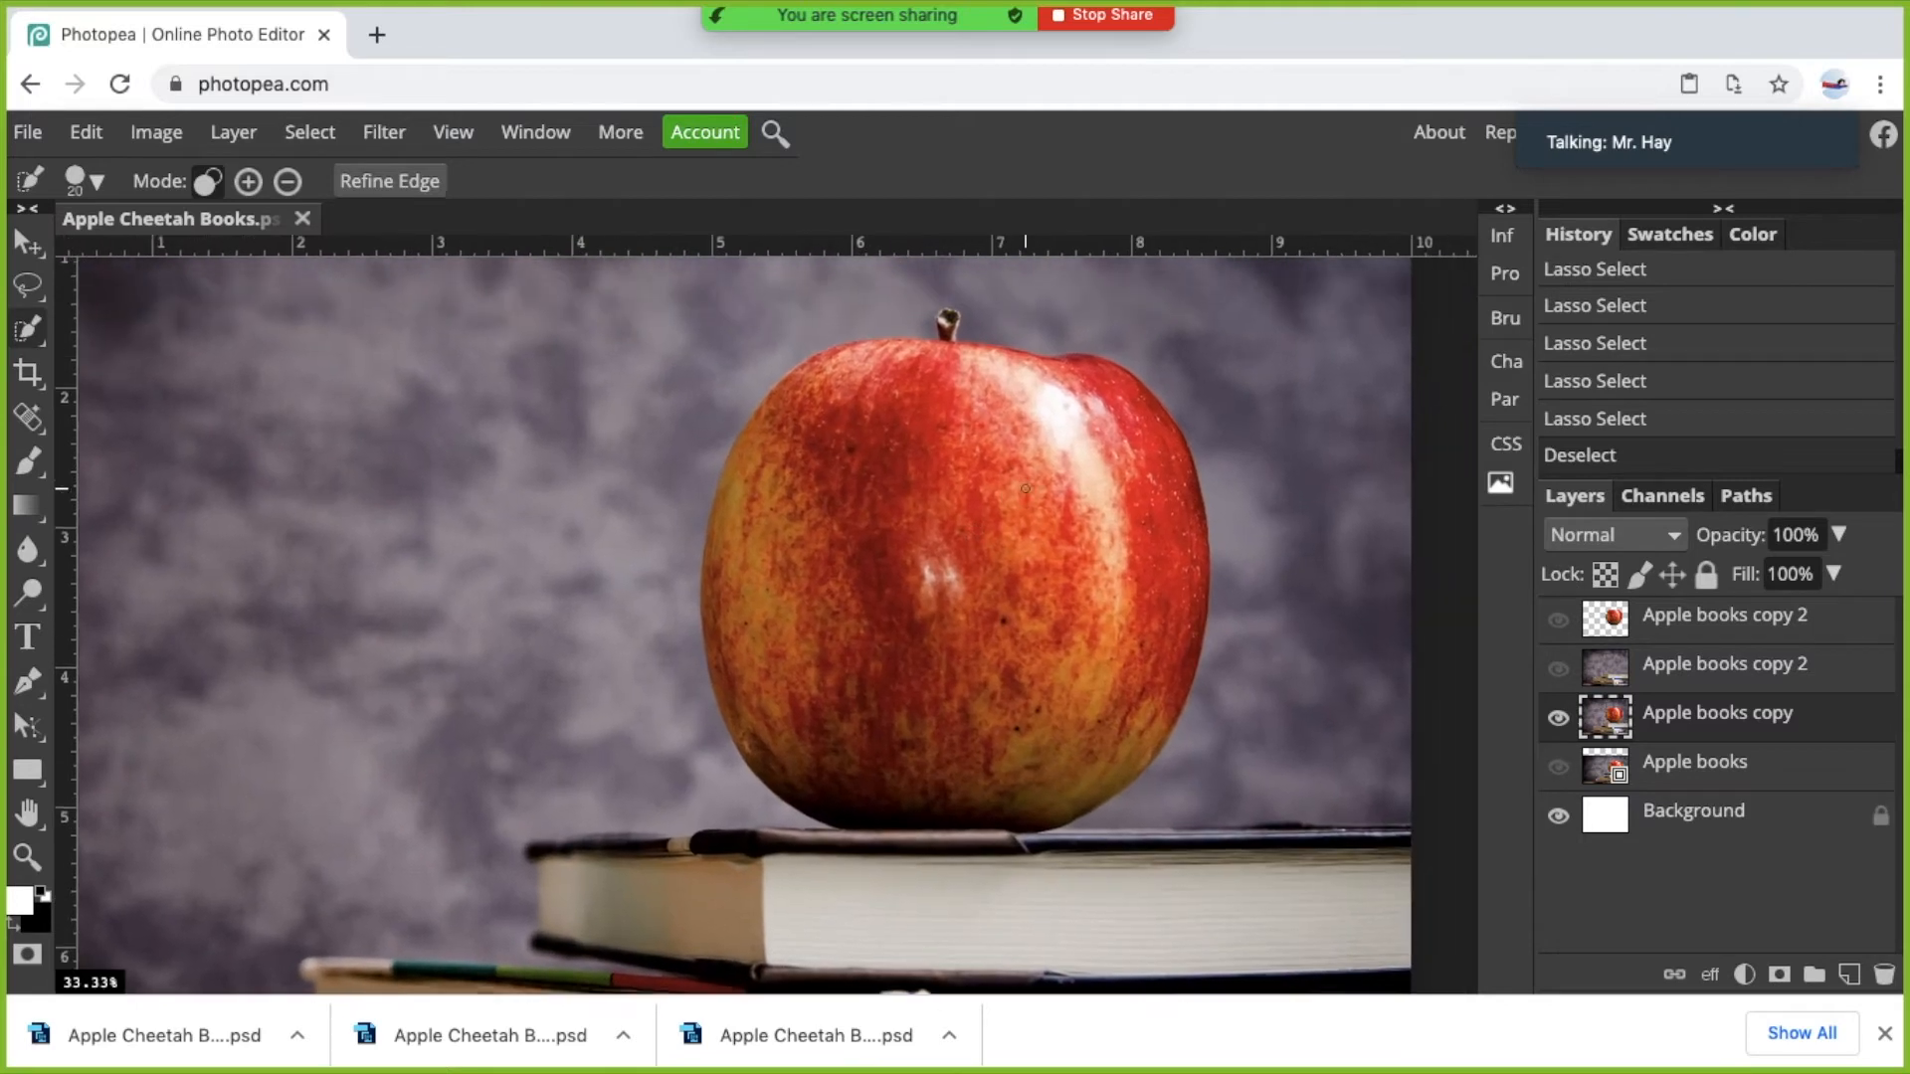
{"action": "scroll", "coordinate": [1025, 487], "scroll_direction": "down", "scroll_amount": 1}
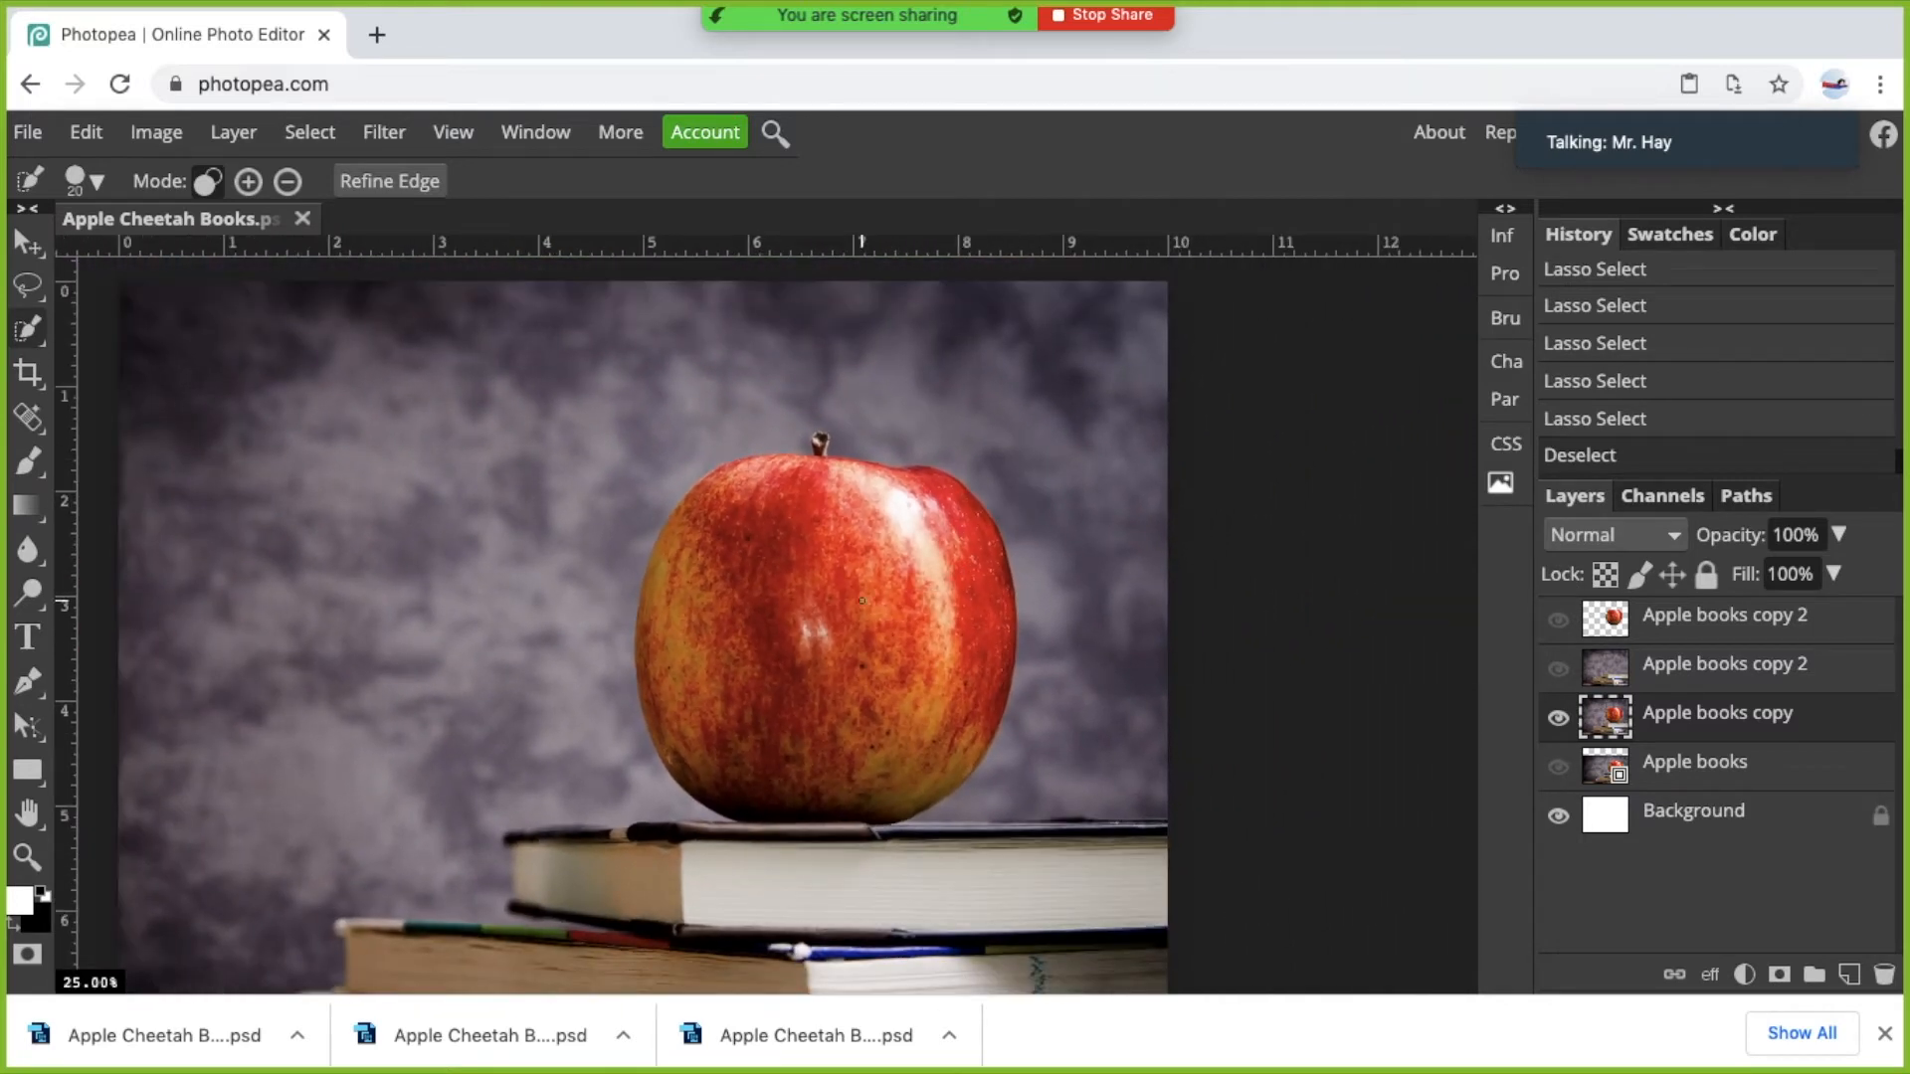
{"action": "left_click", "coordinate": [810, 601]}
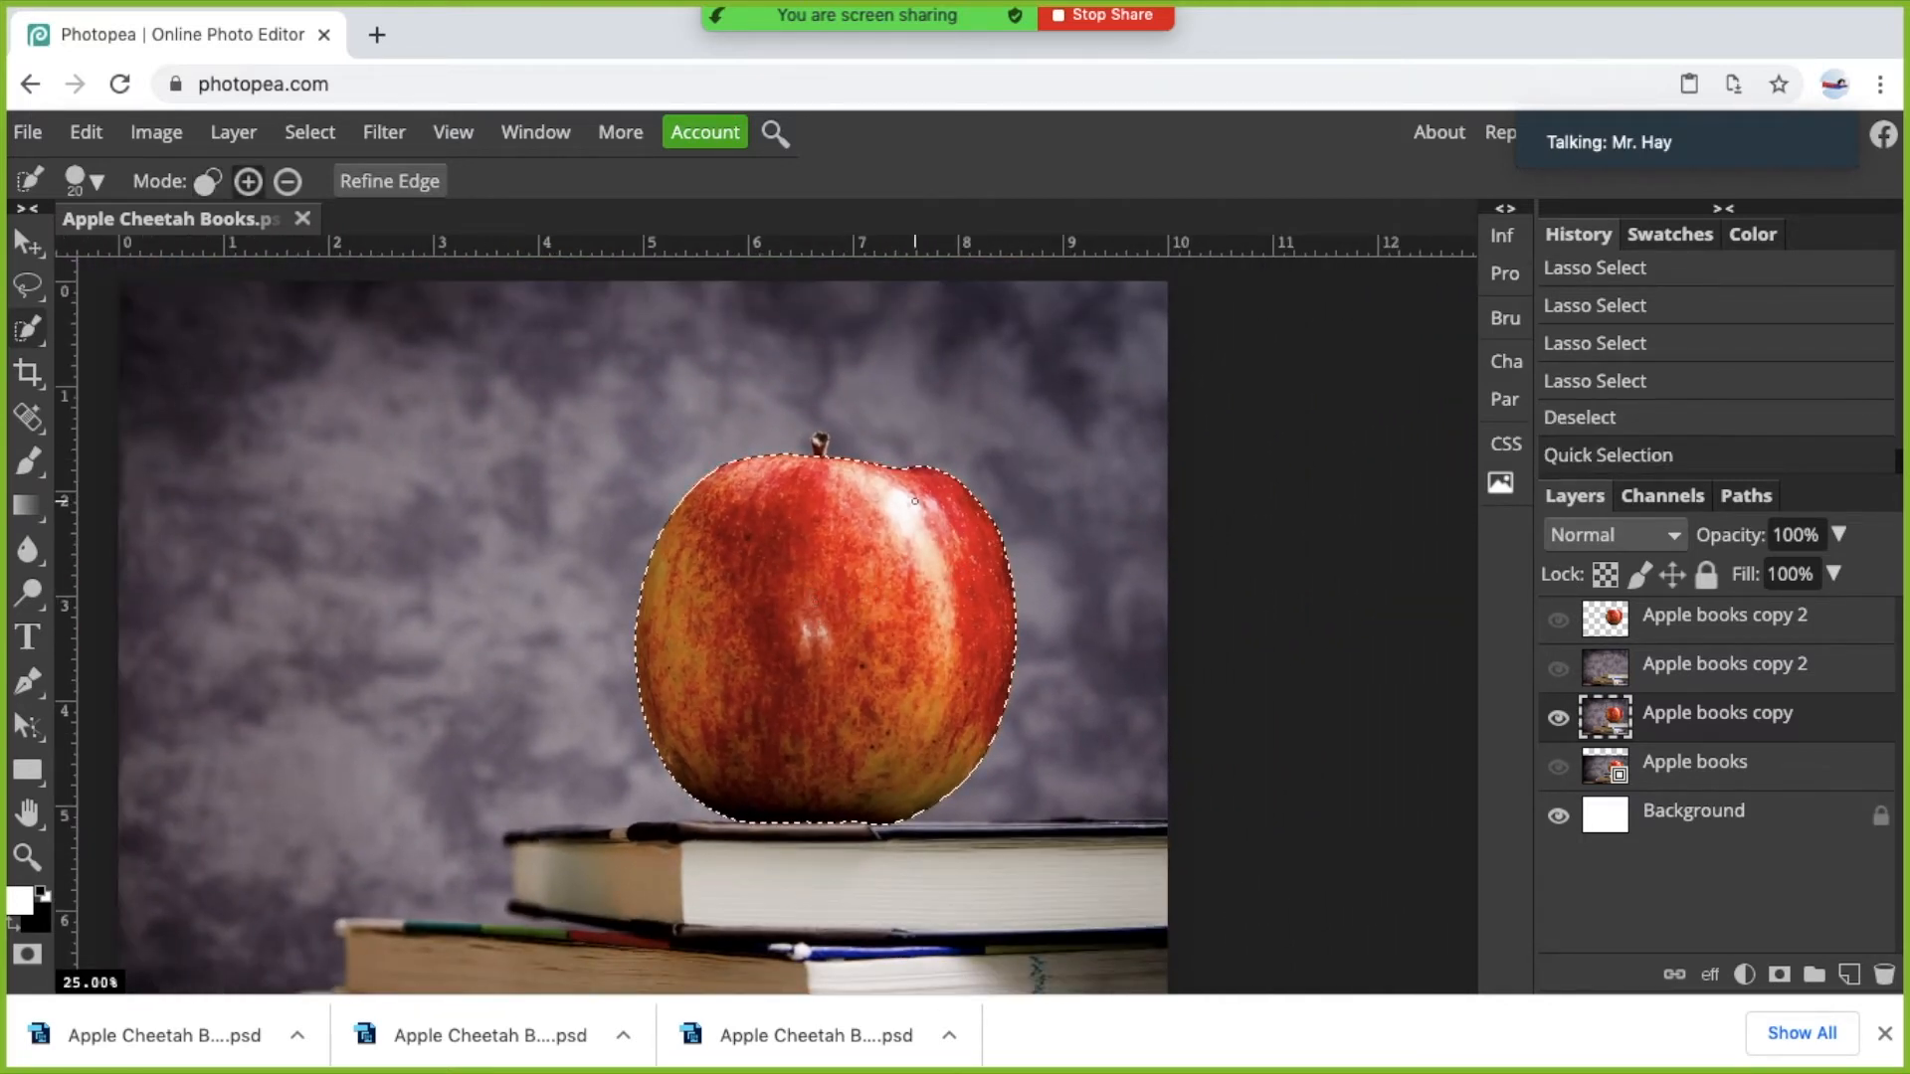
Add the apple's stem to the quick selection with Lasso Select in add mode.
{"action": "scroll", "coordinate": [784, 326], "scroll_direction": "up", "scroll_amount": 3}
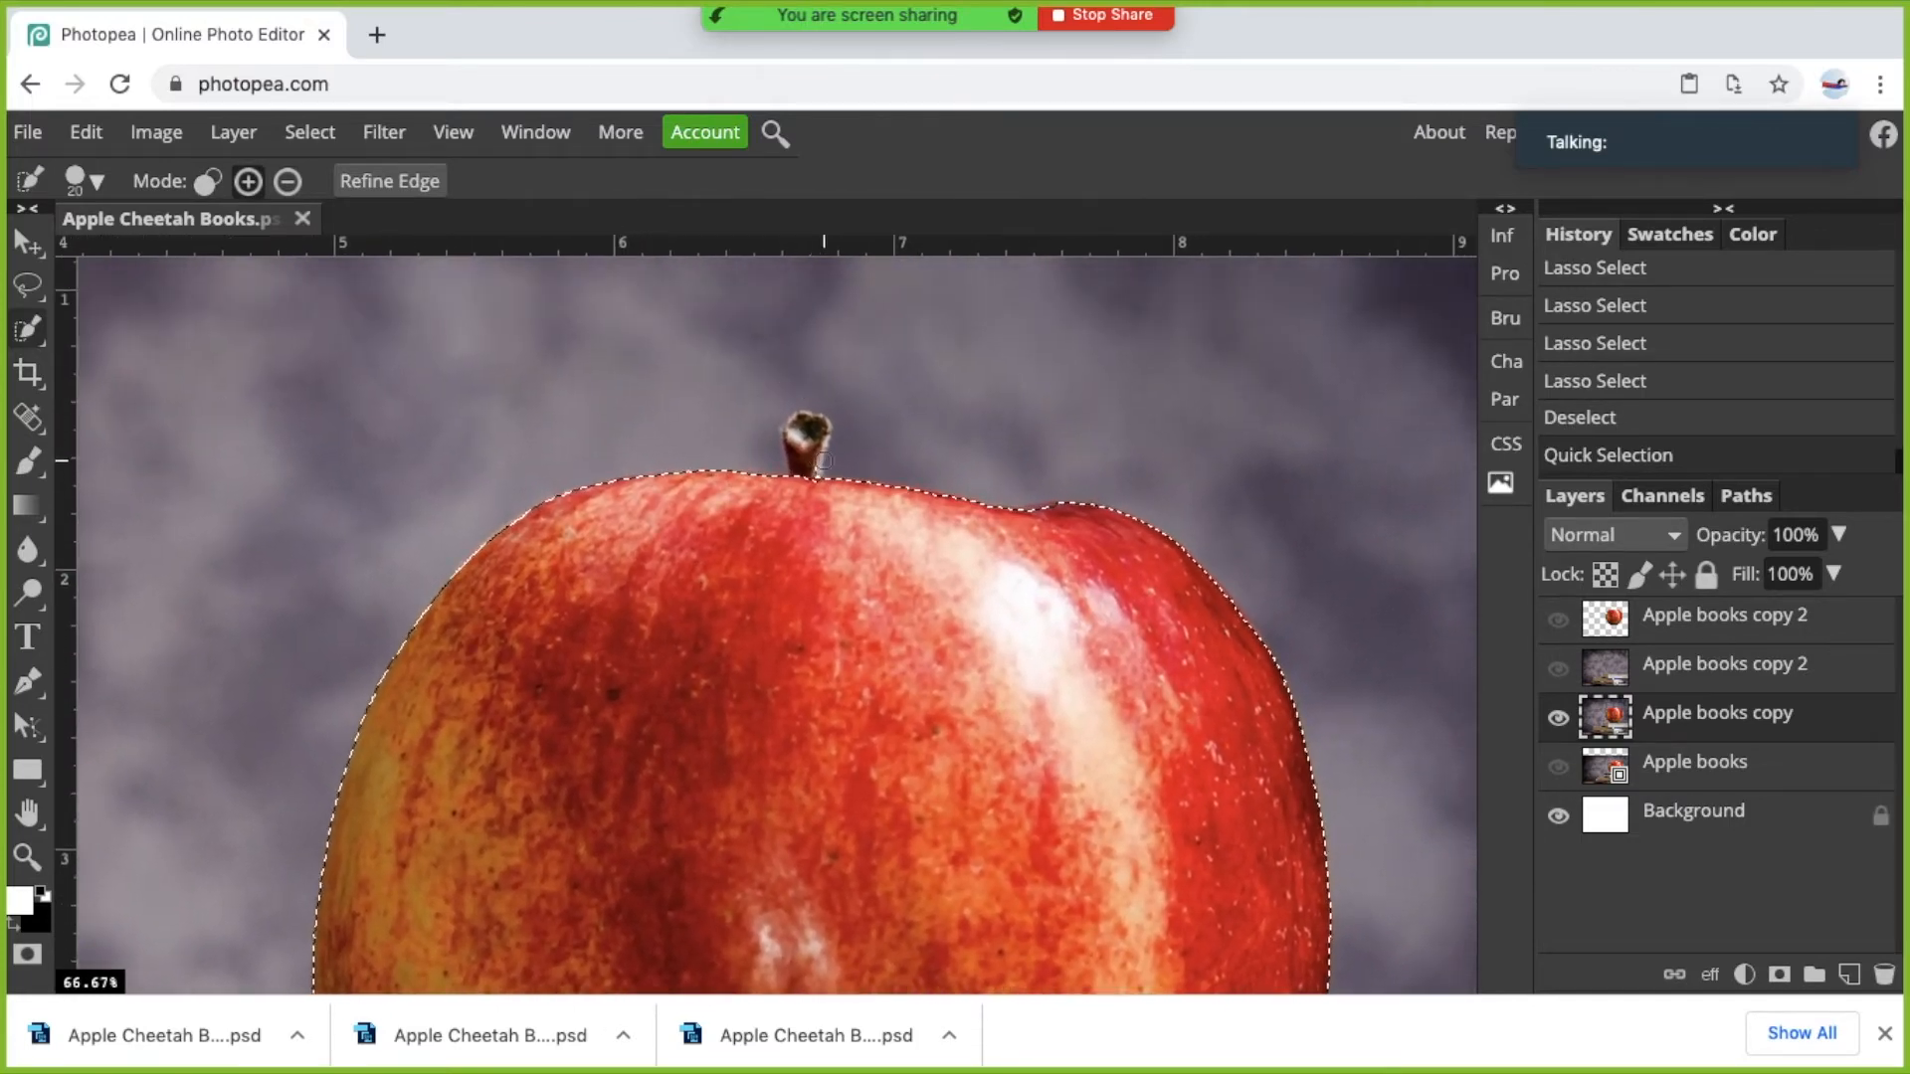
{"action": "left_click", "coordinate": [28, 286]}
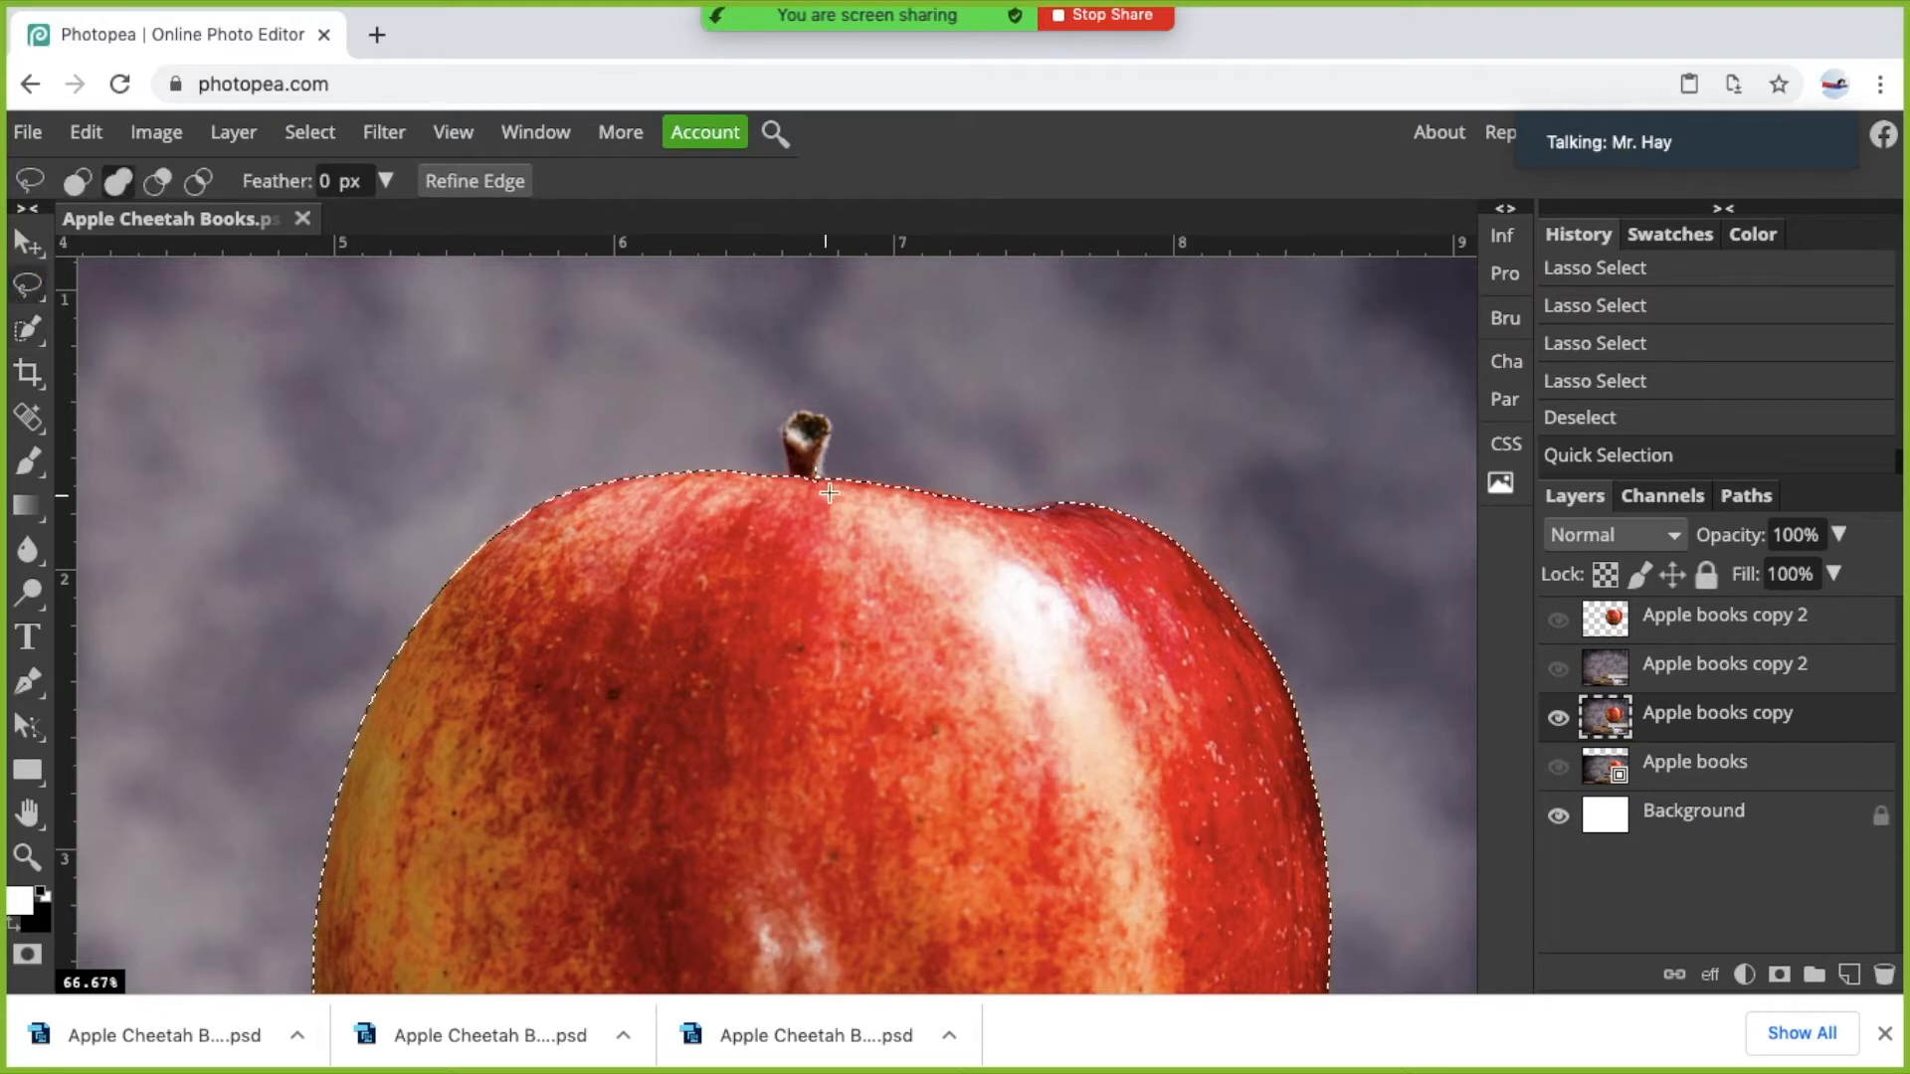
{"action": "mouse_move", "coordinate": [826, 482]}
{"action": "left_mouse_down"}
{"action": "mouse_move", "coordinate": [824, 417]}
{"action": "mouse_move", "coordinate": [793, 416]}
{"action": "mouse_move", "coordinate": [784, 460]}
{"action": "mouse_move", "coordinate": [841, 489]}
{"action": "left_mouse_up"}
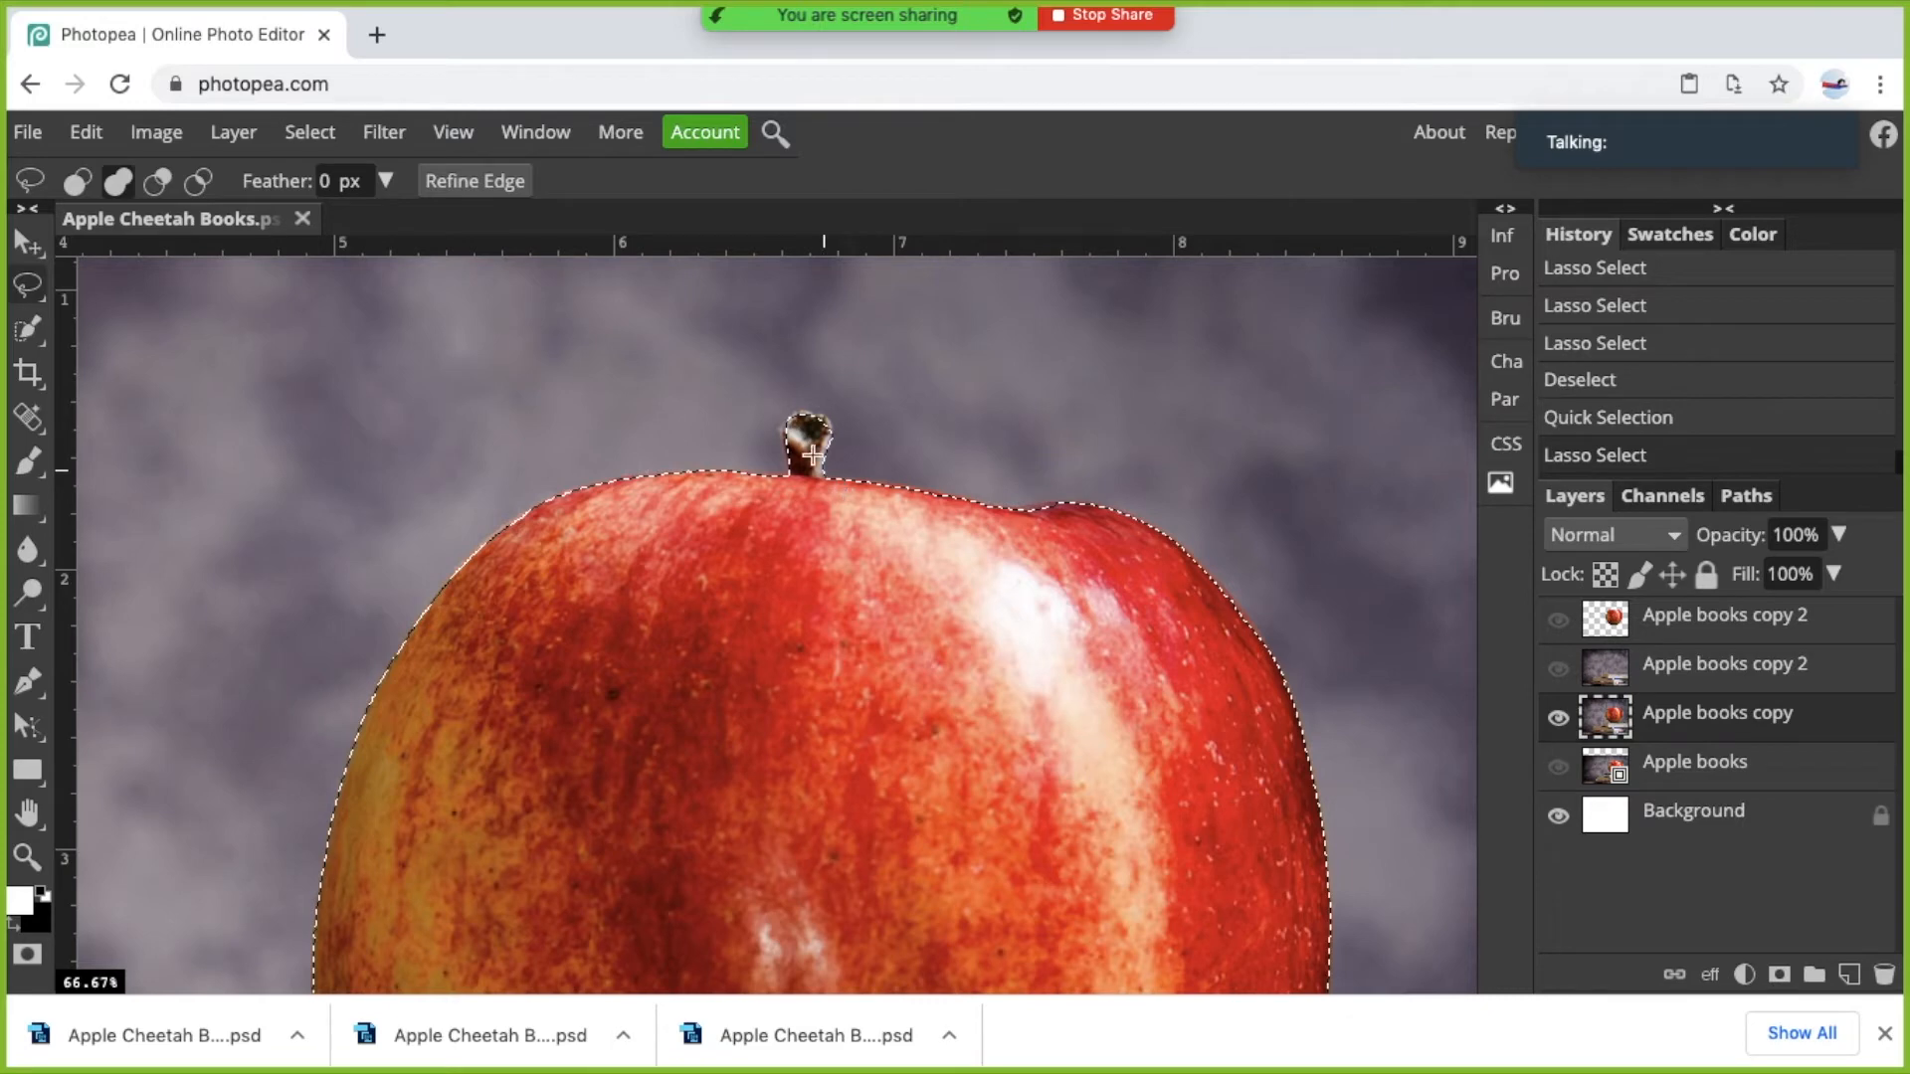
{"action": "scroll", "coordinate": [798, 422], "scroll_direction": "up", "scroll_amount": 5}
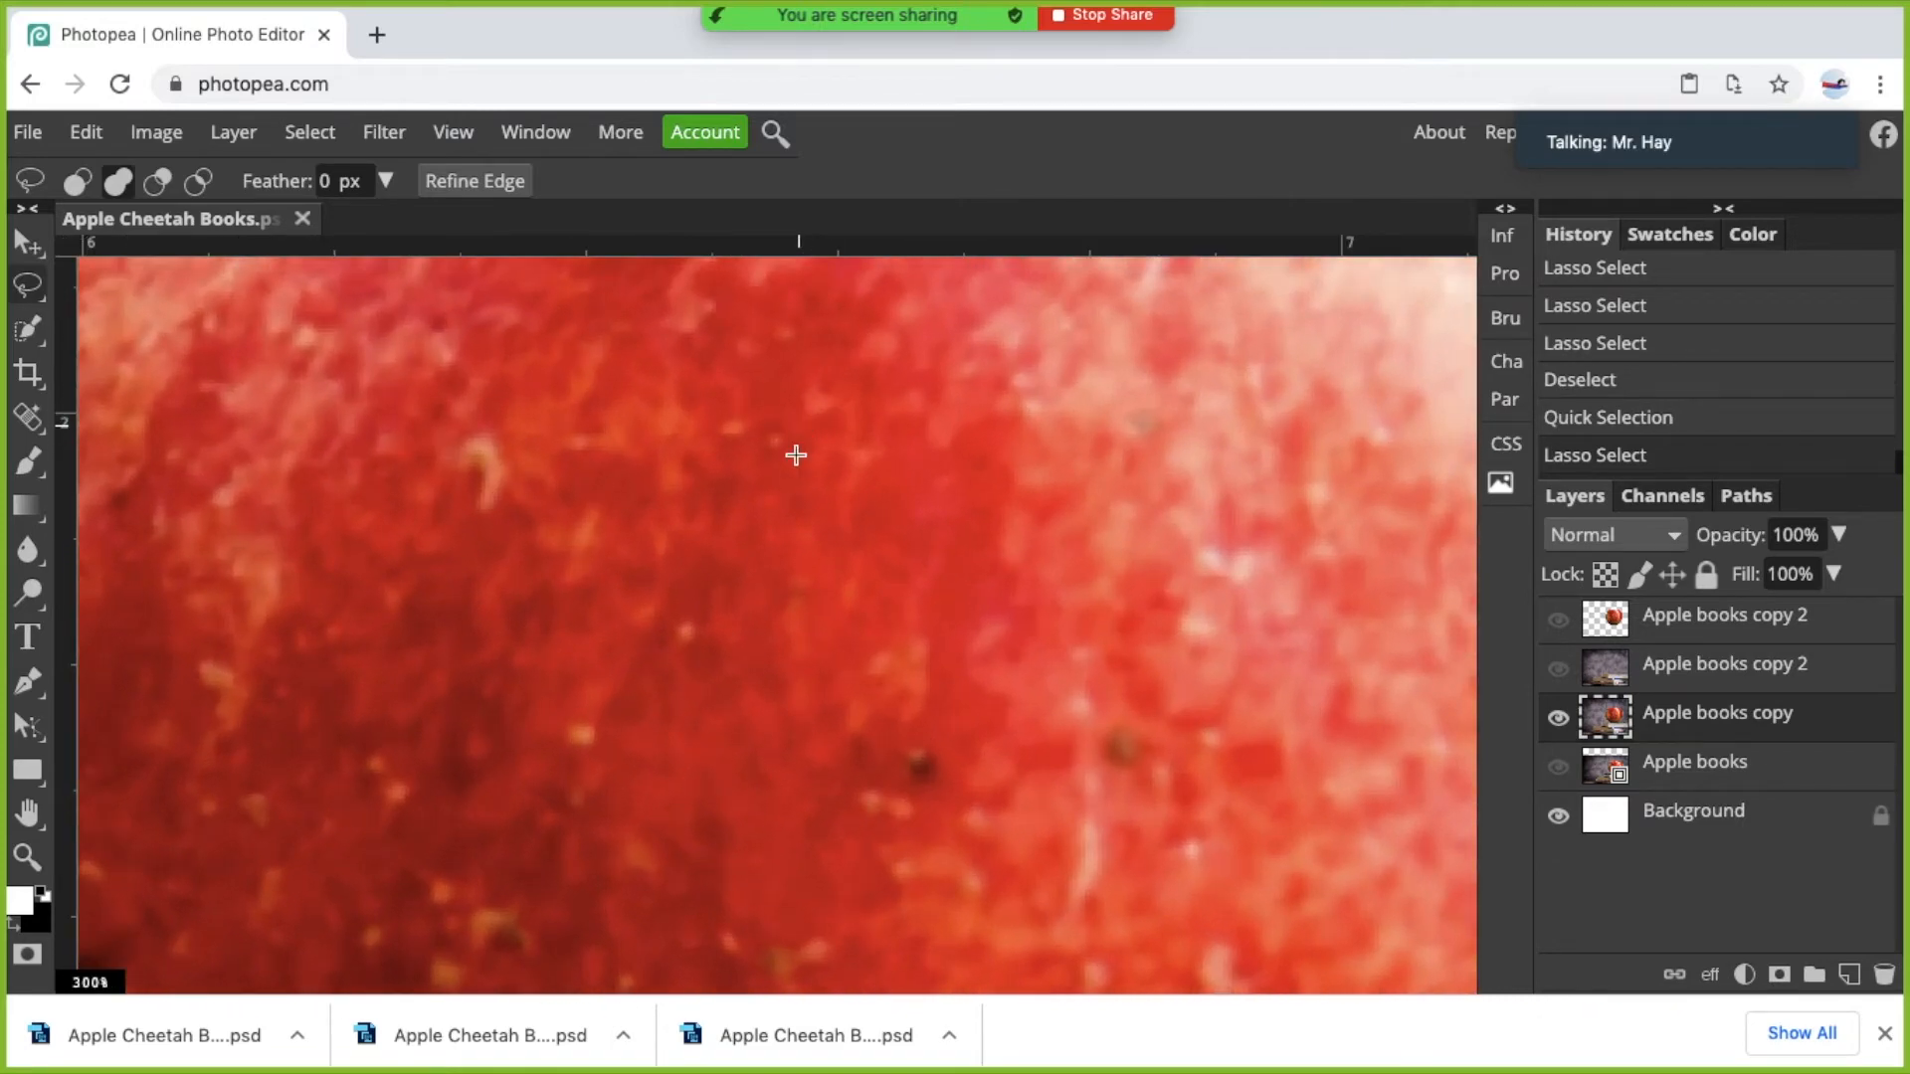
Add the small areas still missing around the apple's stem to the selection with Lasso Select in add mode.
{"action": "scroll", "coordinate": [796, 454], "scroll_direction": "up", "scroll_amount": 8}
{"action": "mouse_move", "coordinate": [843, 401]}
{"action": "left_mouse_down"}
{"action": "mouse_move", "coordinate": [801, 439]}
{"action": "mouse_move", "coordinate": [793, 495]}
{"action": "mouse_move", "coordinate": [874, 533]}
{"action": "mouse_move", "coordinate": [990, 510]}
{"action": "mouse_move", "coordinate": [1005, 478]}
{"action": "mouse_move", "coordinate": [993, 417]}
{"action": "mouse_move", "coordinate": [905, 379]}
{"action": "mouse_move", "coordinate": [841, 428]}
{"action": "left_mouse_up"}
{"action": "key", "text": "ctrl+minus"}
{"action": "key", "text": "ctrl+minus"}
{"action": "key", "text": "ctrl+minus"}
{"action": "key", "text": "ctrl+minus"}
{"action": "key", "text": "ctrl+minus"}
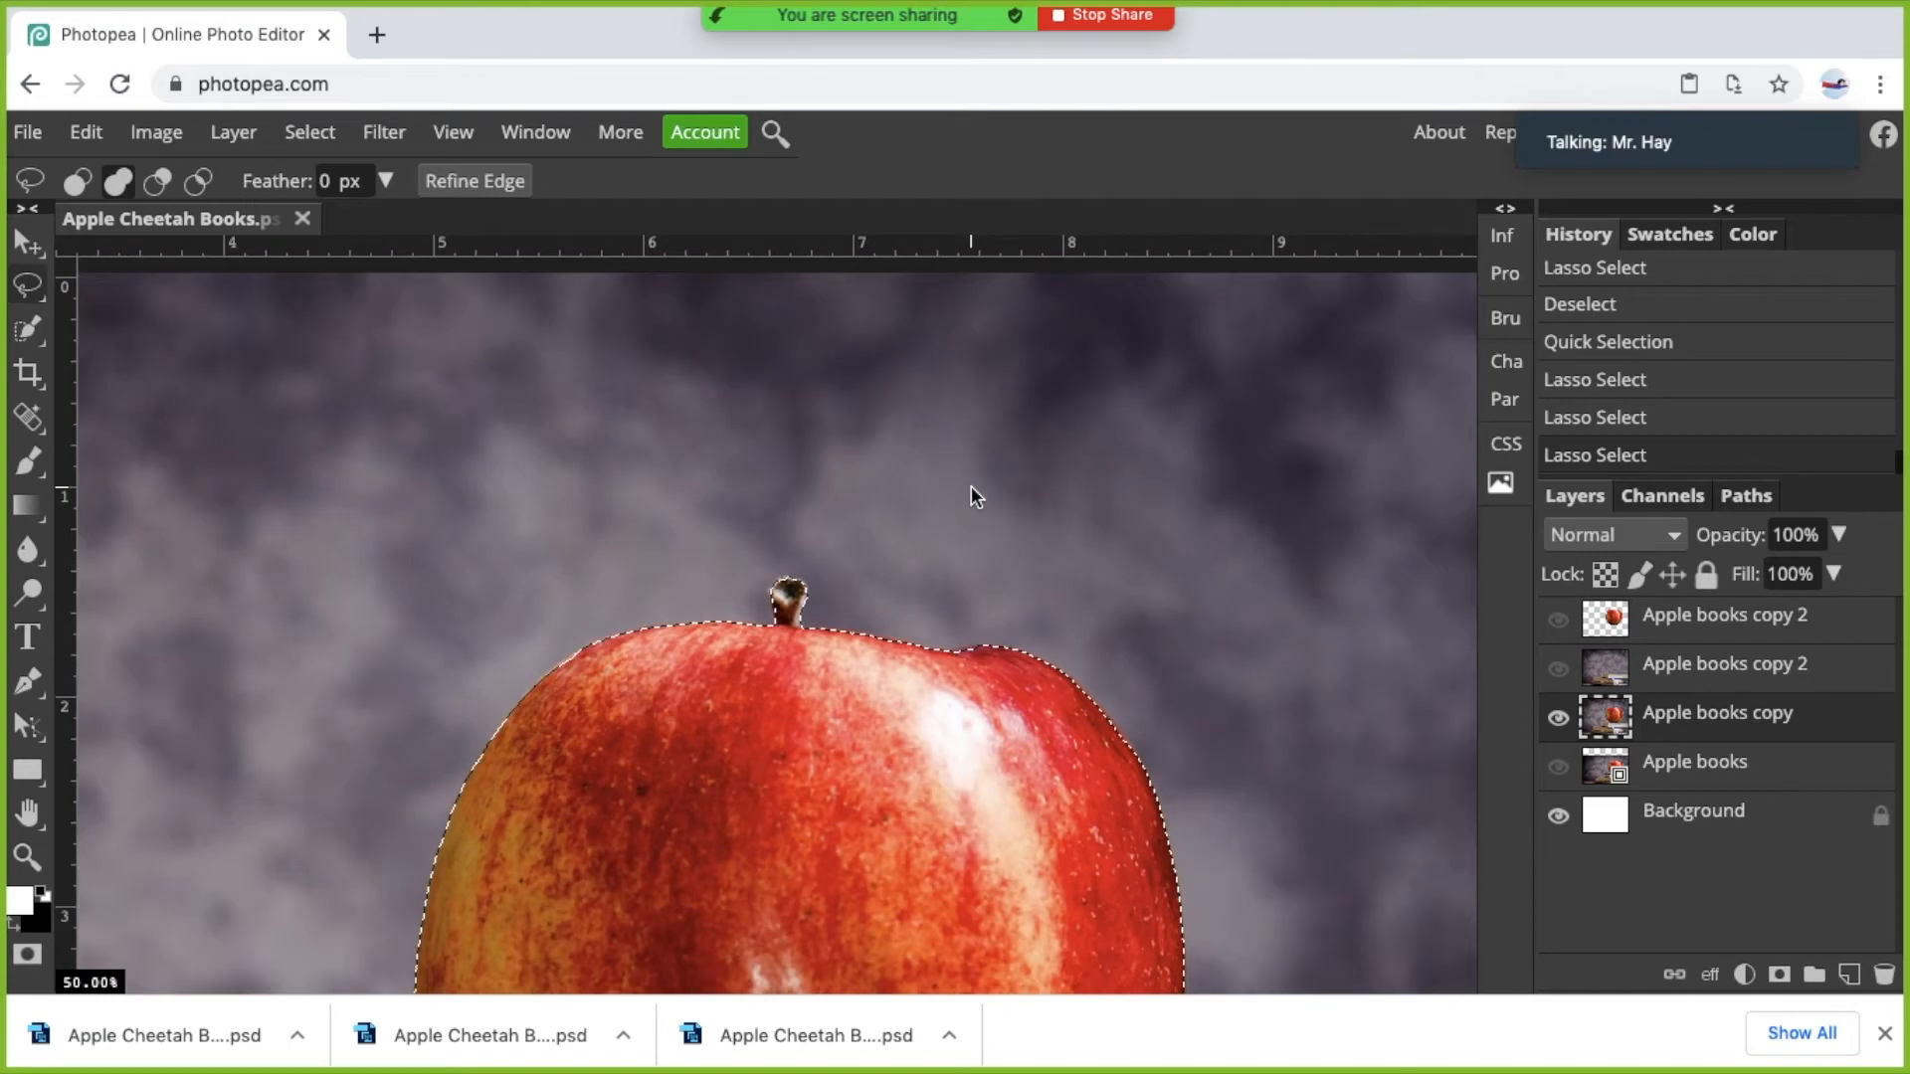
{"action": "key", "text": "ctrl+minus"}
{"action": "key", "text": "ctrl+minus"}
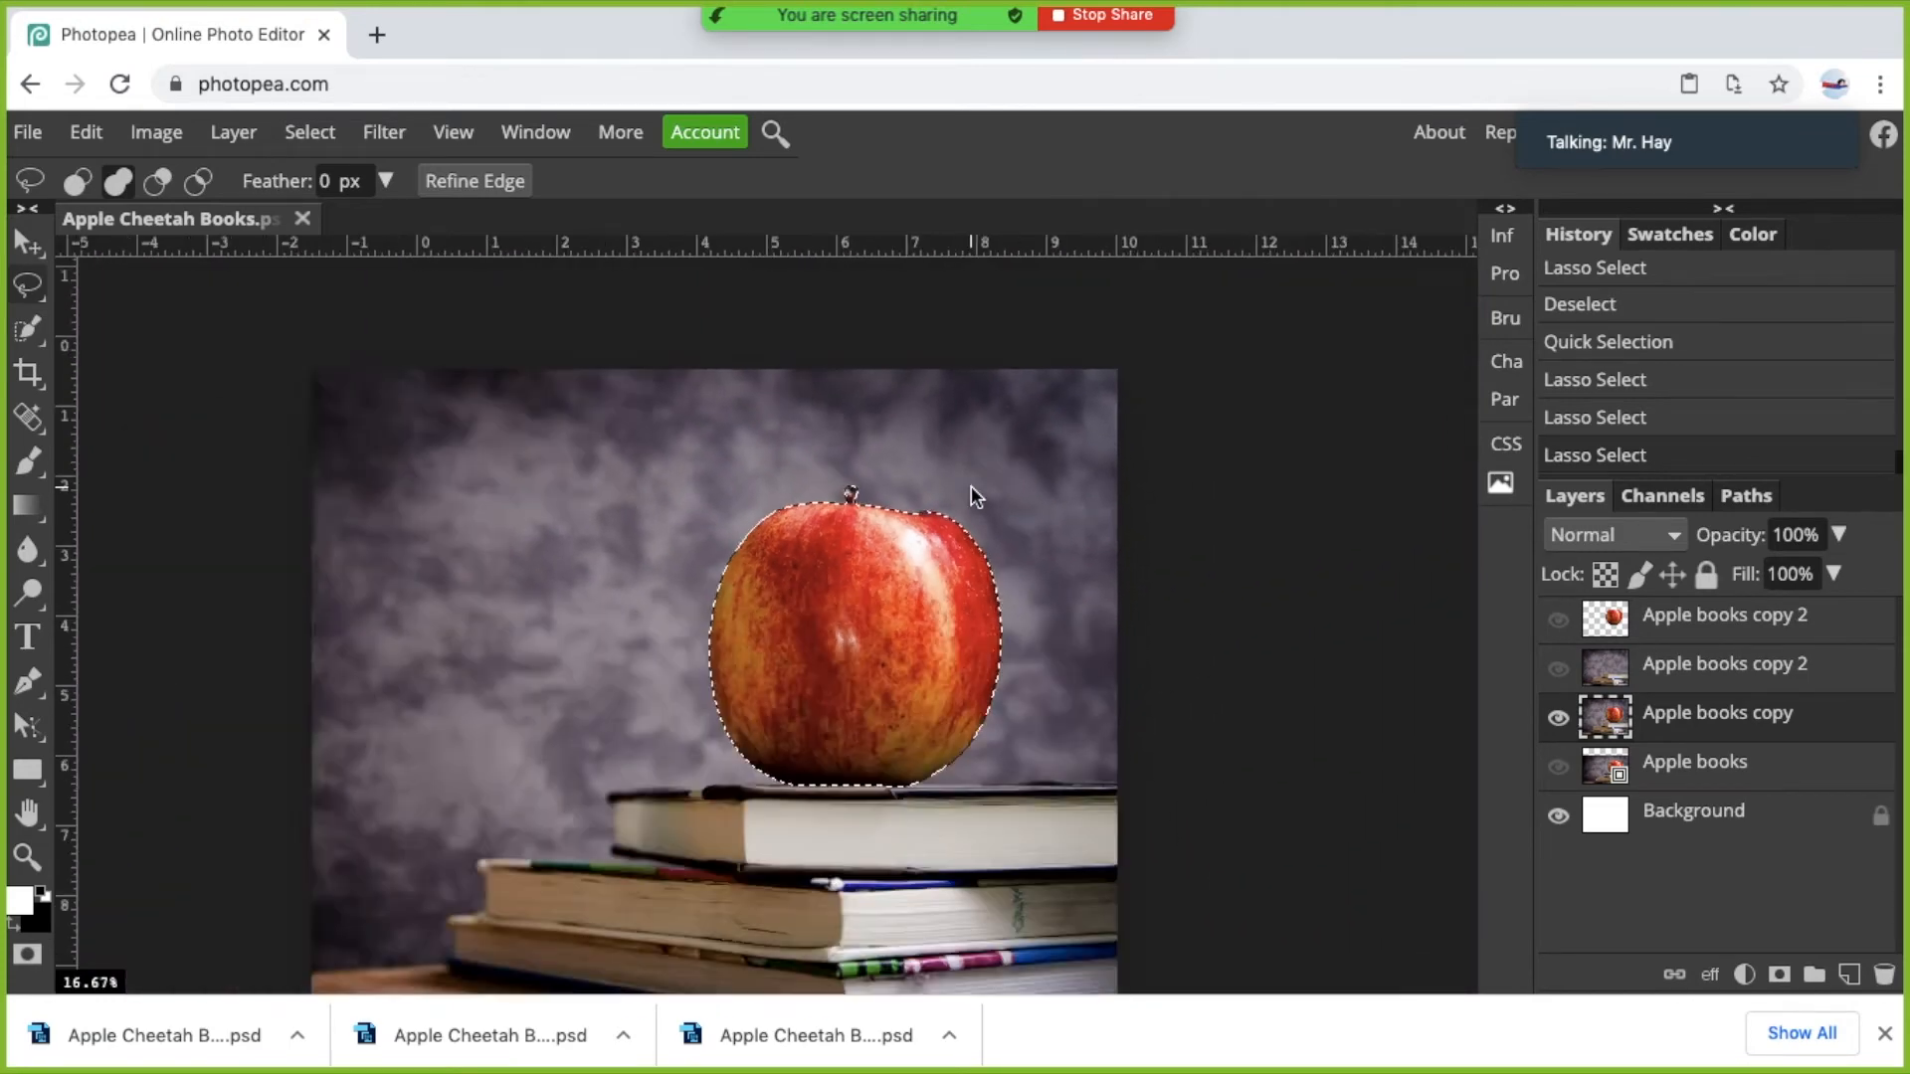
Clear the selection, select the apple with the Object Selection tool by framing it, and inspect the selection's lower edge.
{"action": "key", "text": "ctrl+d"}
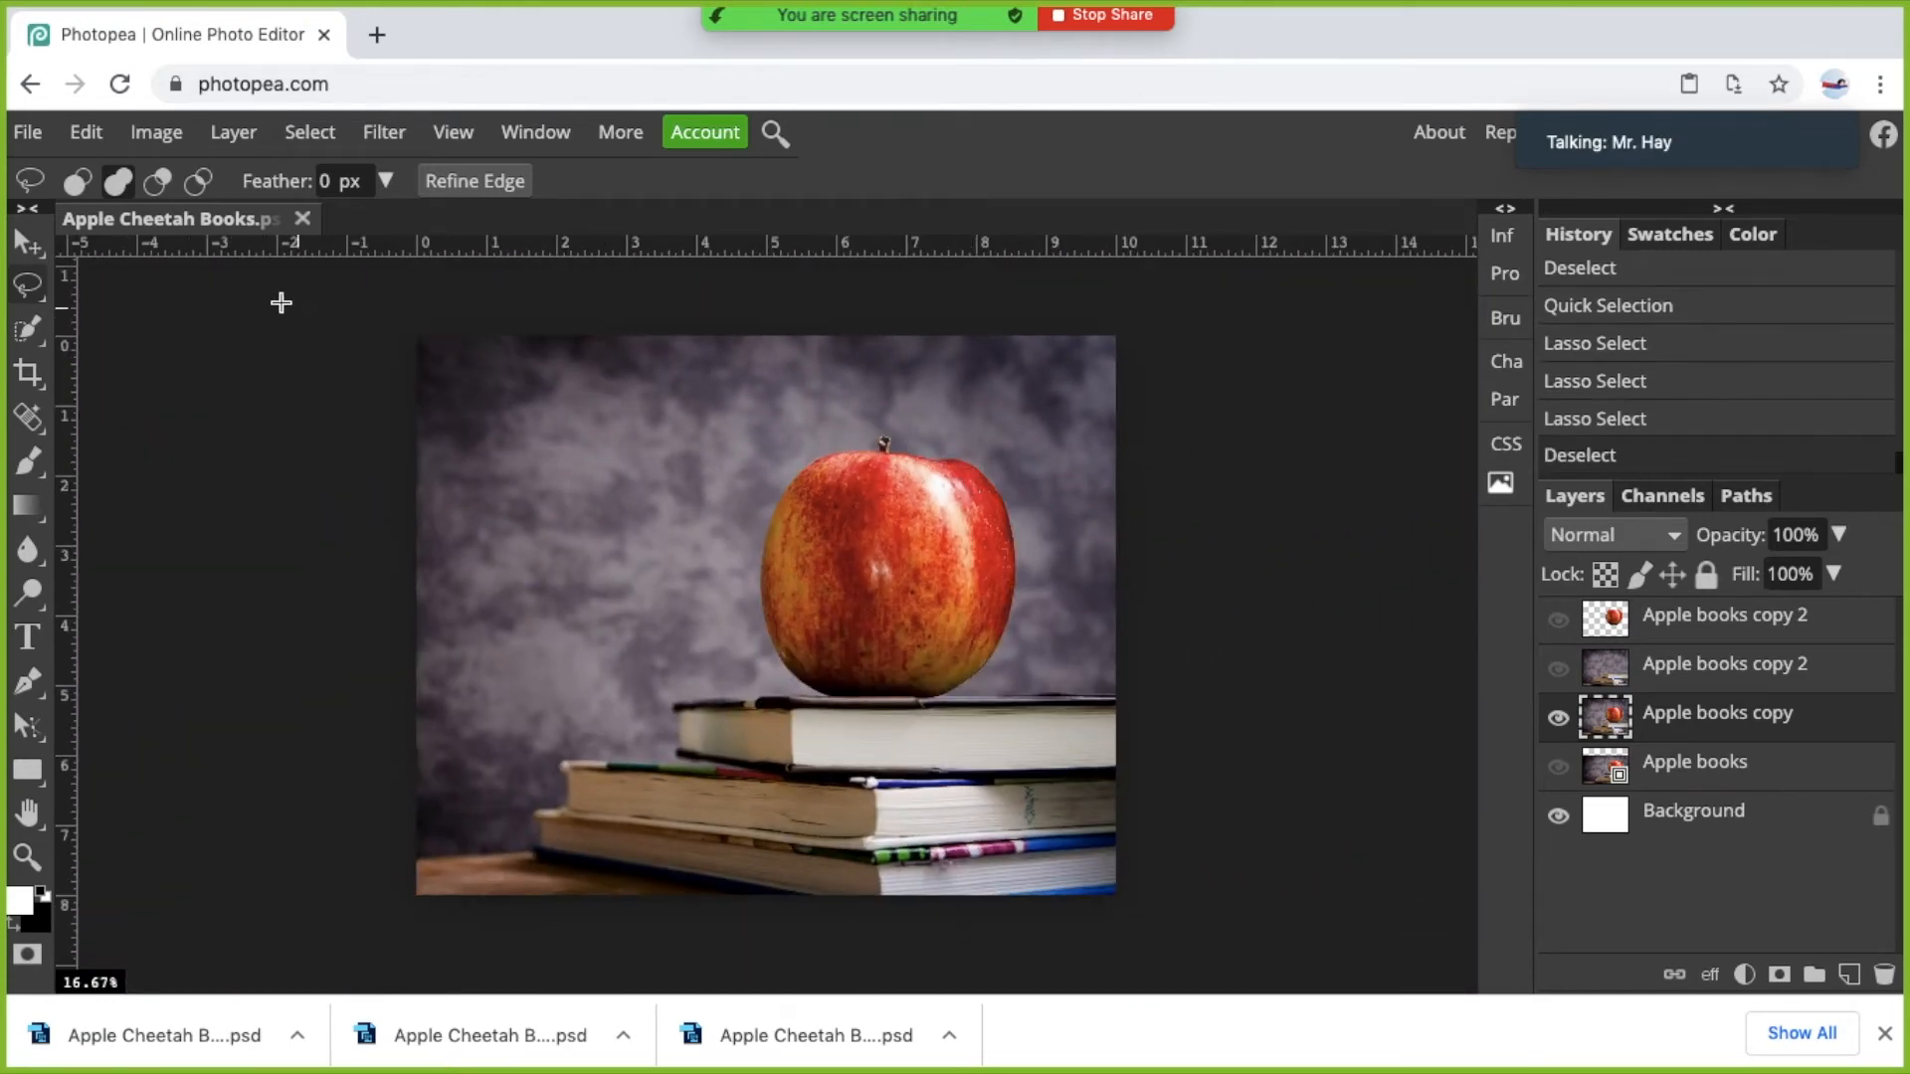
{"action": "left_click", "coordinate": [34, 341]}
{"action": "right_click", "coordinate": [34, 340]}
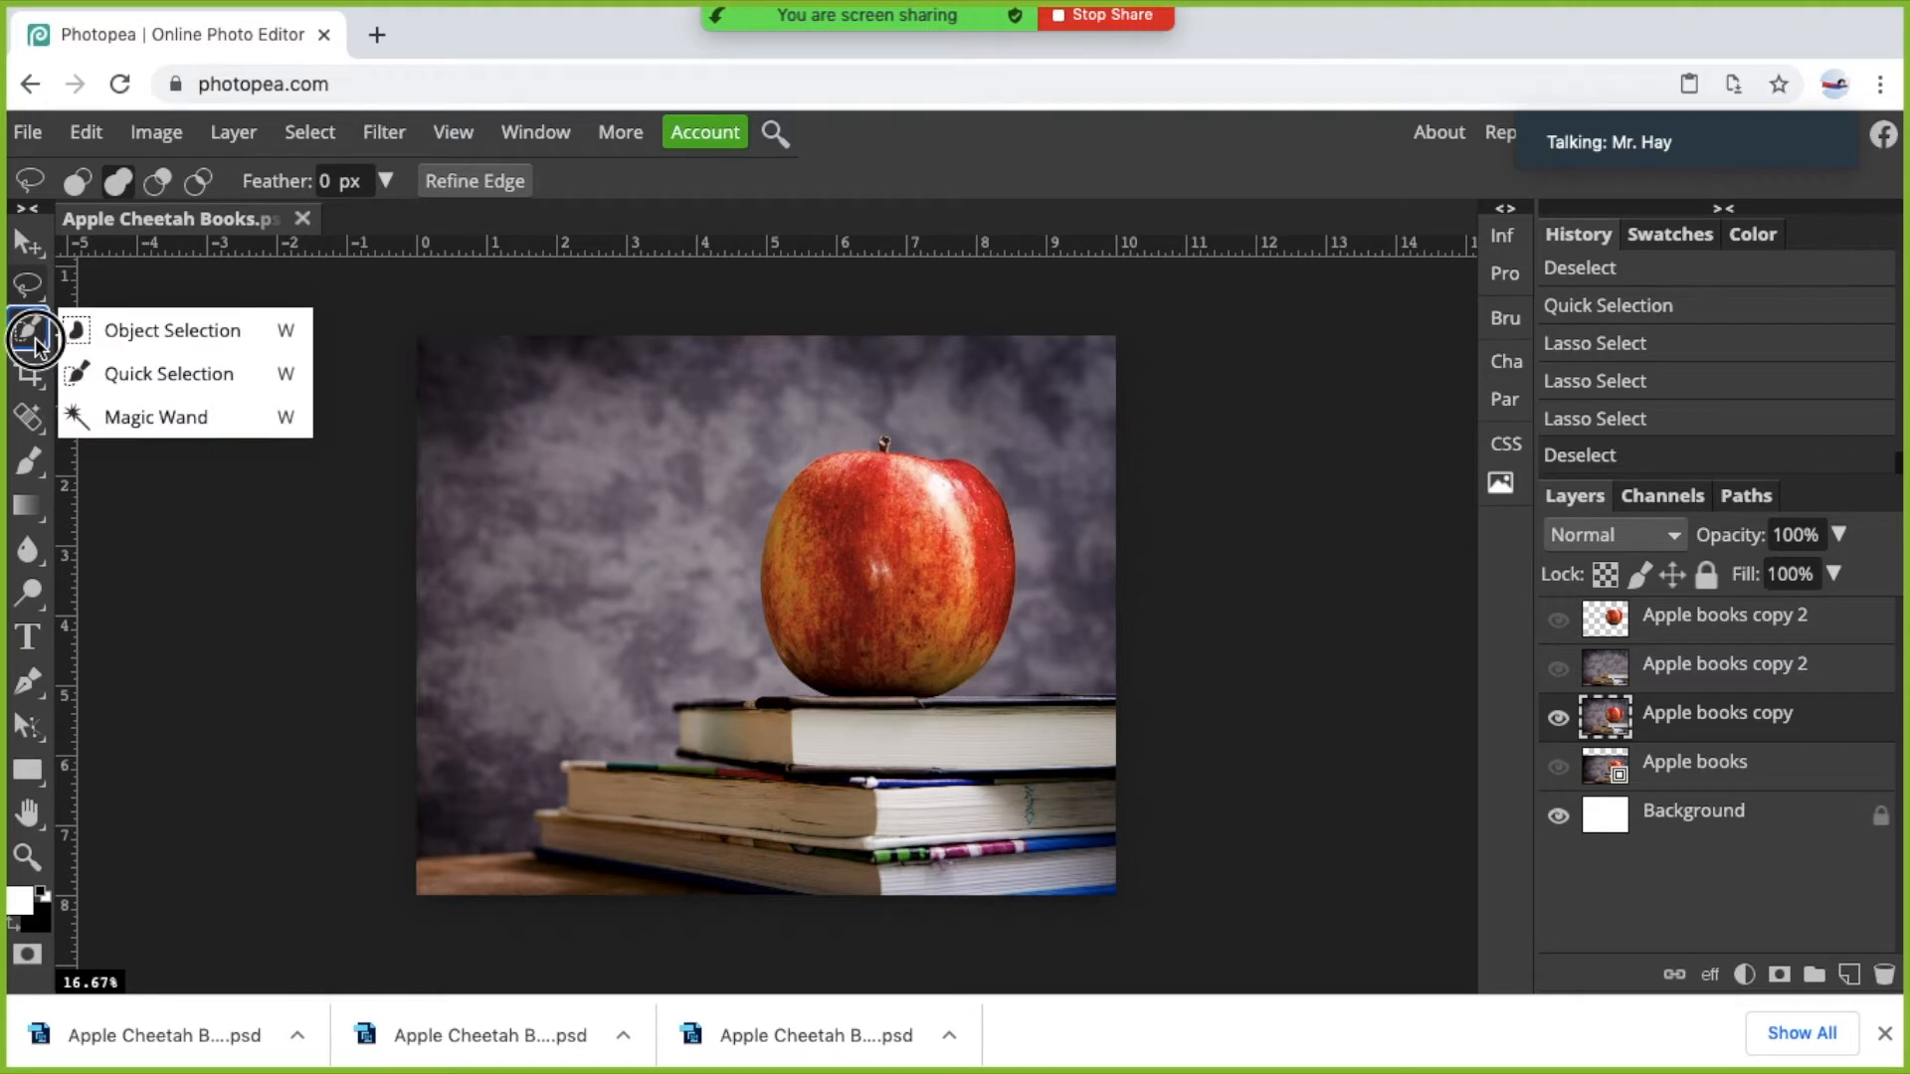
{"action": "left_click", "coordinate": [136, 348]}
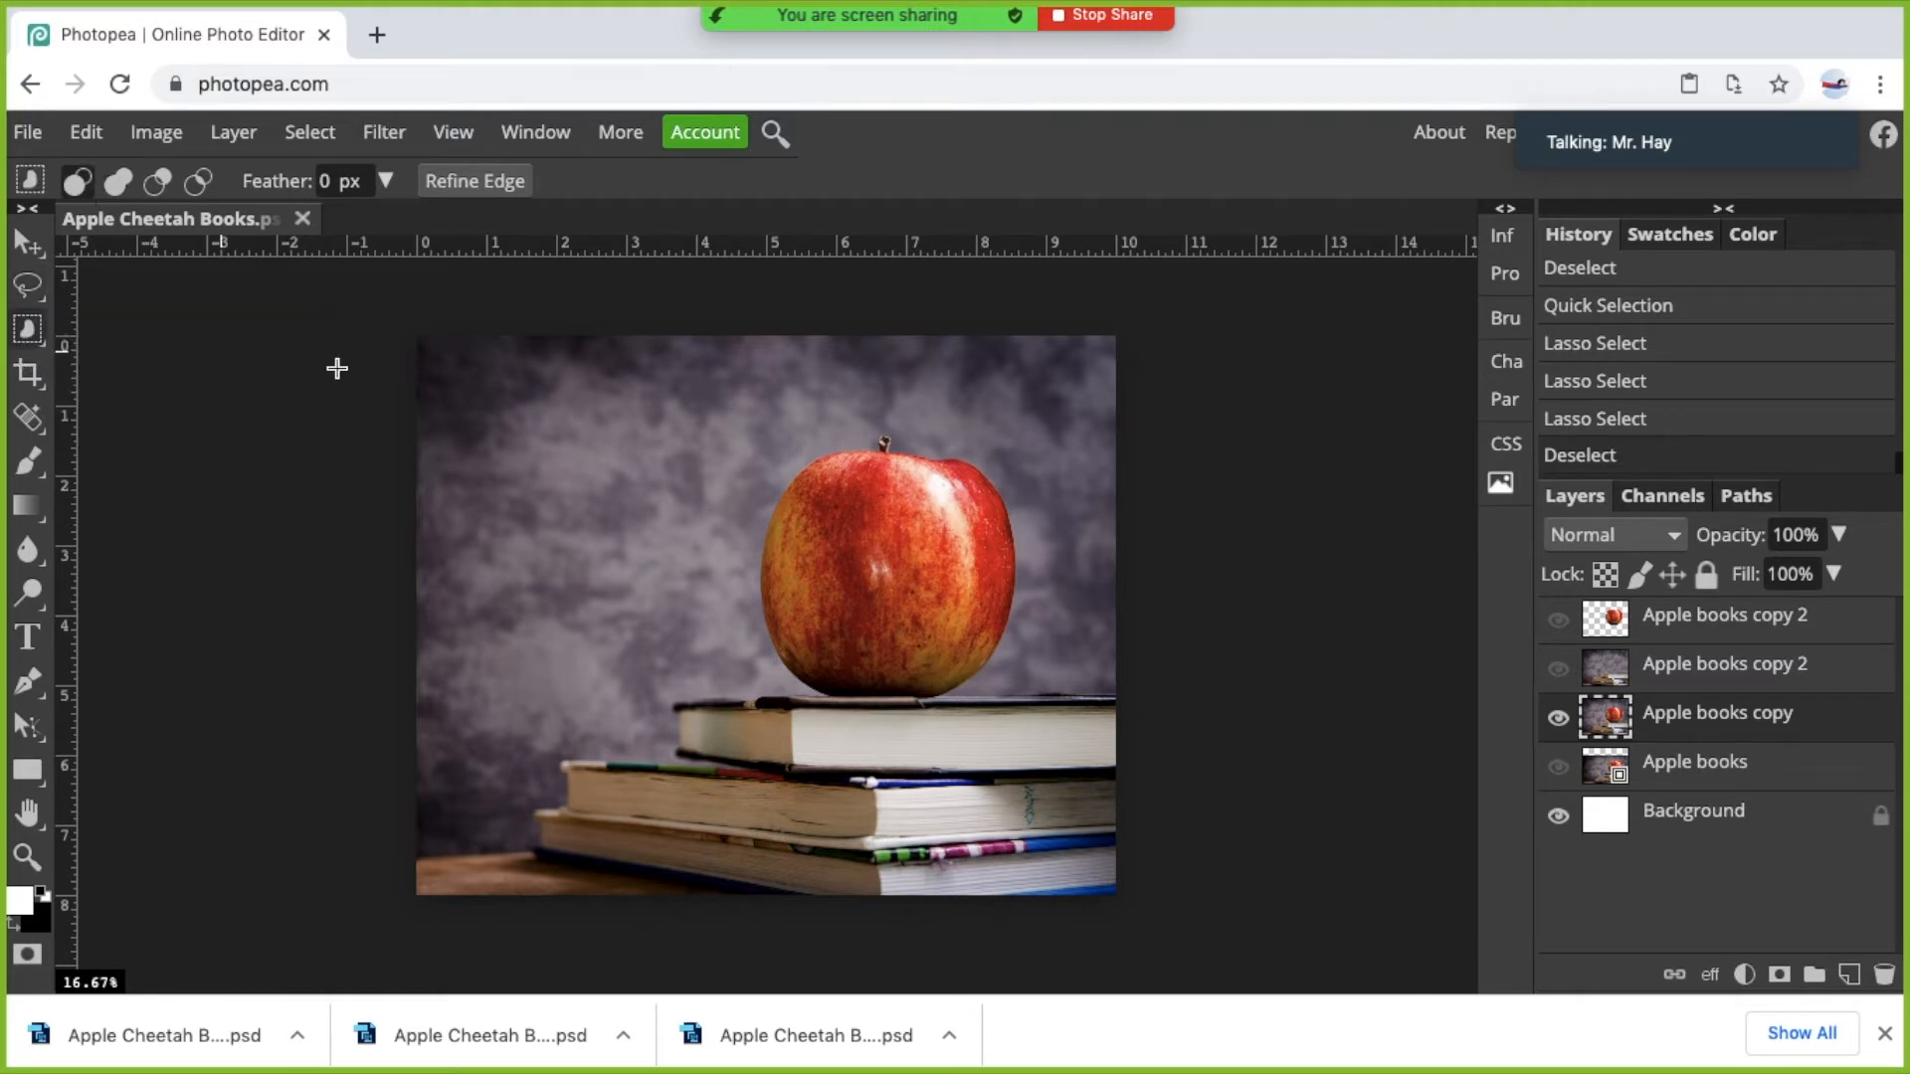
{"action": "left_click_drag", "start_coordinate": [1036, 429], "coordinate": [743, 697]}
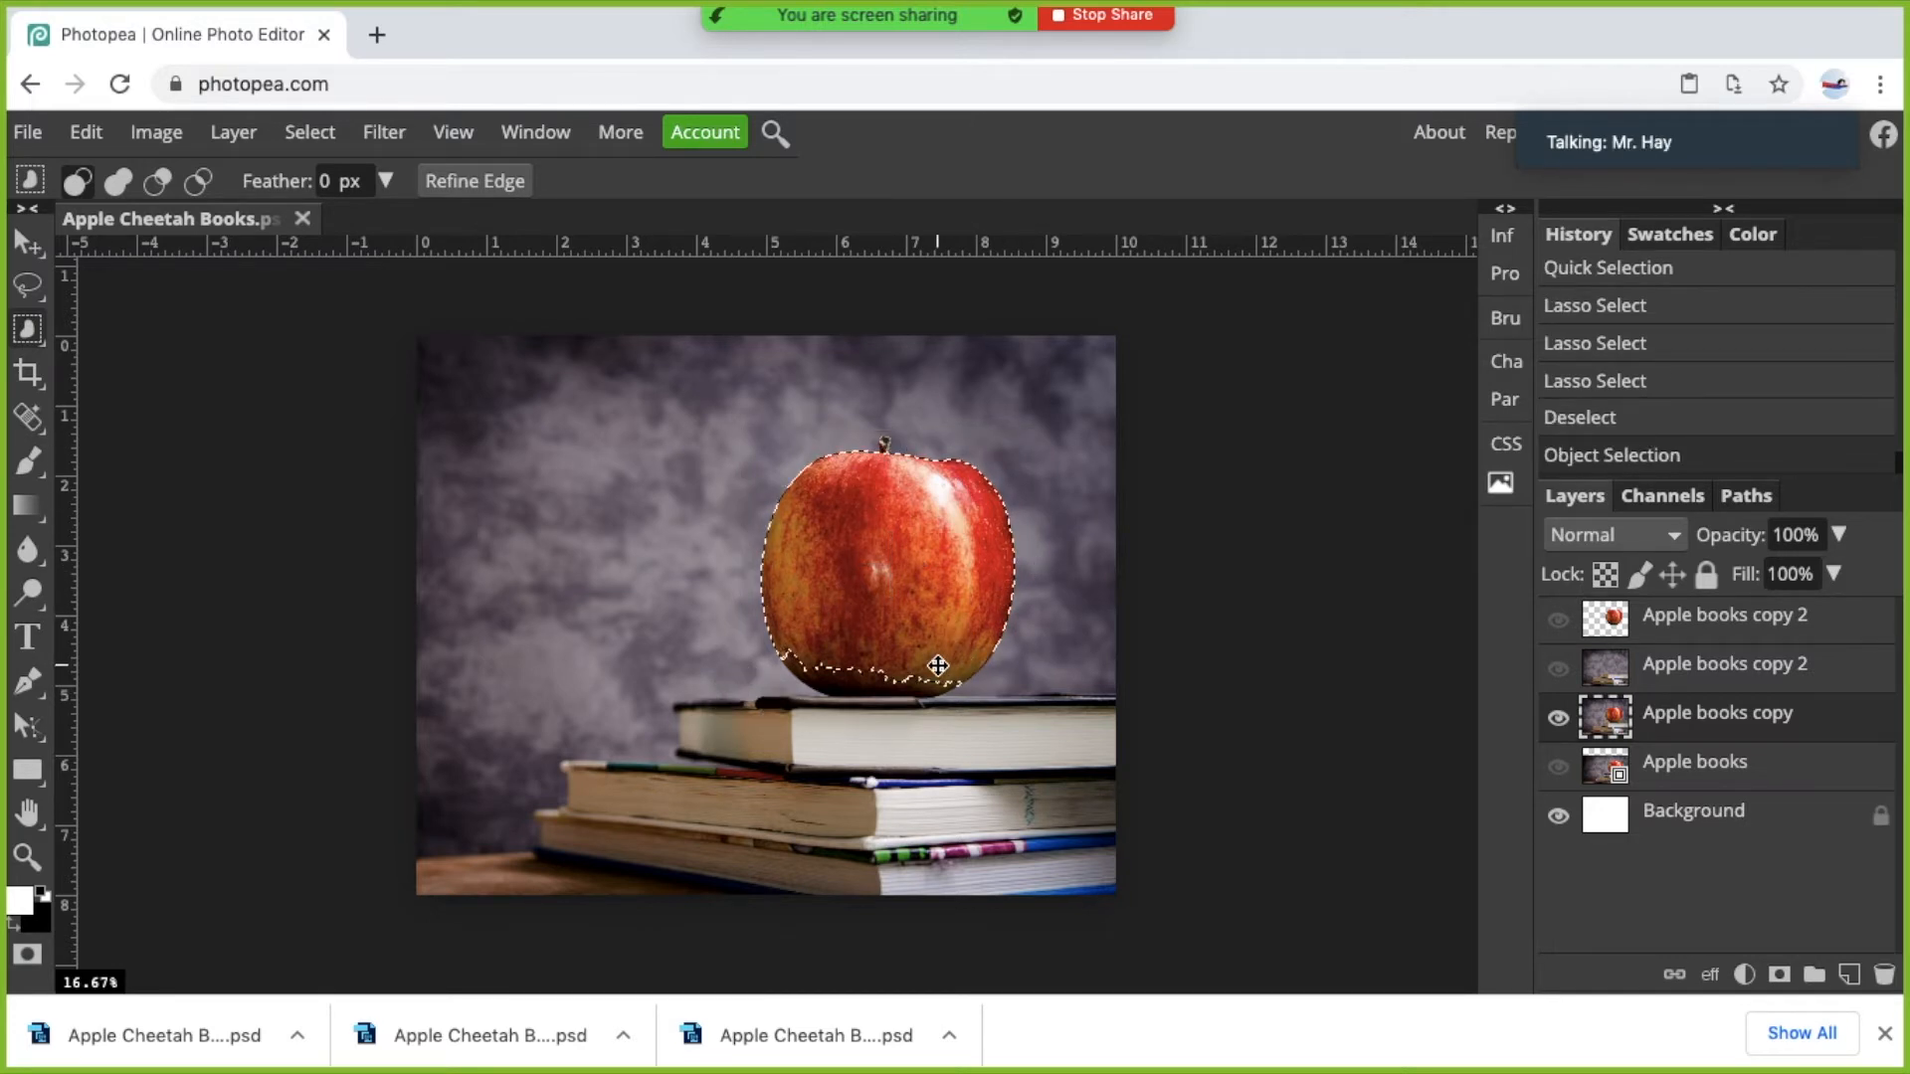
{"action": "scroll", "coordinate": [893, 672], "scroll_direction": "up", "scroll_amount": 2}
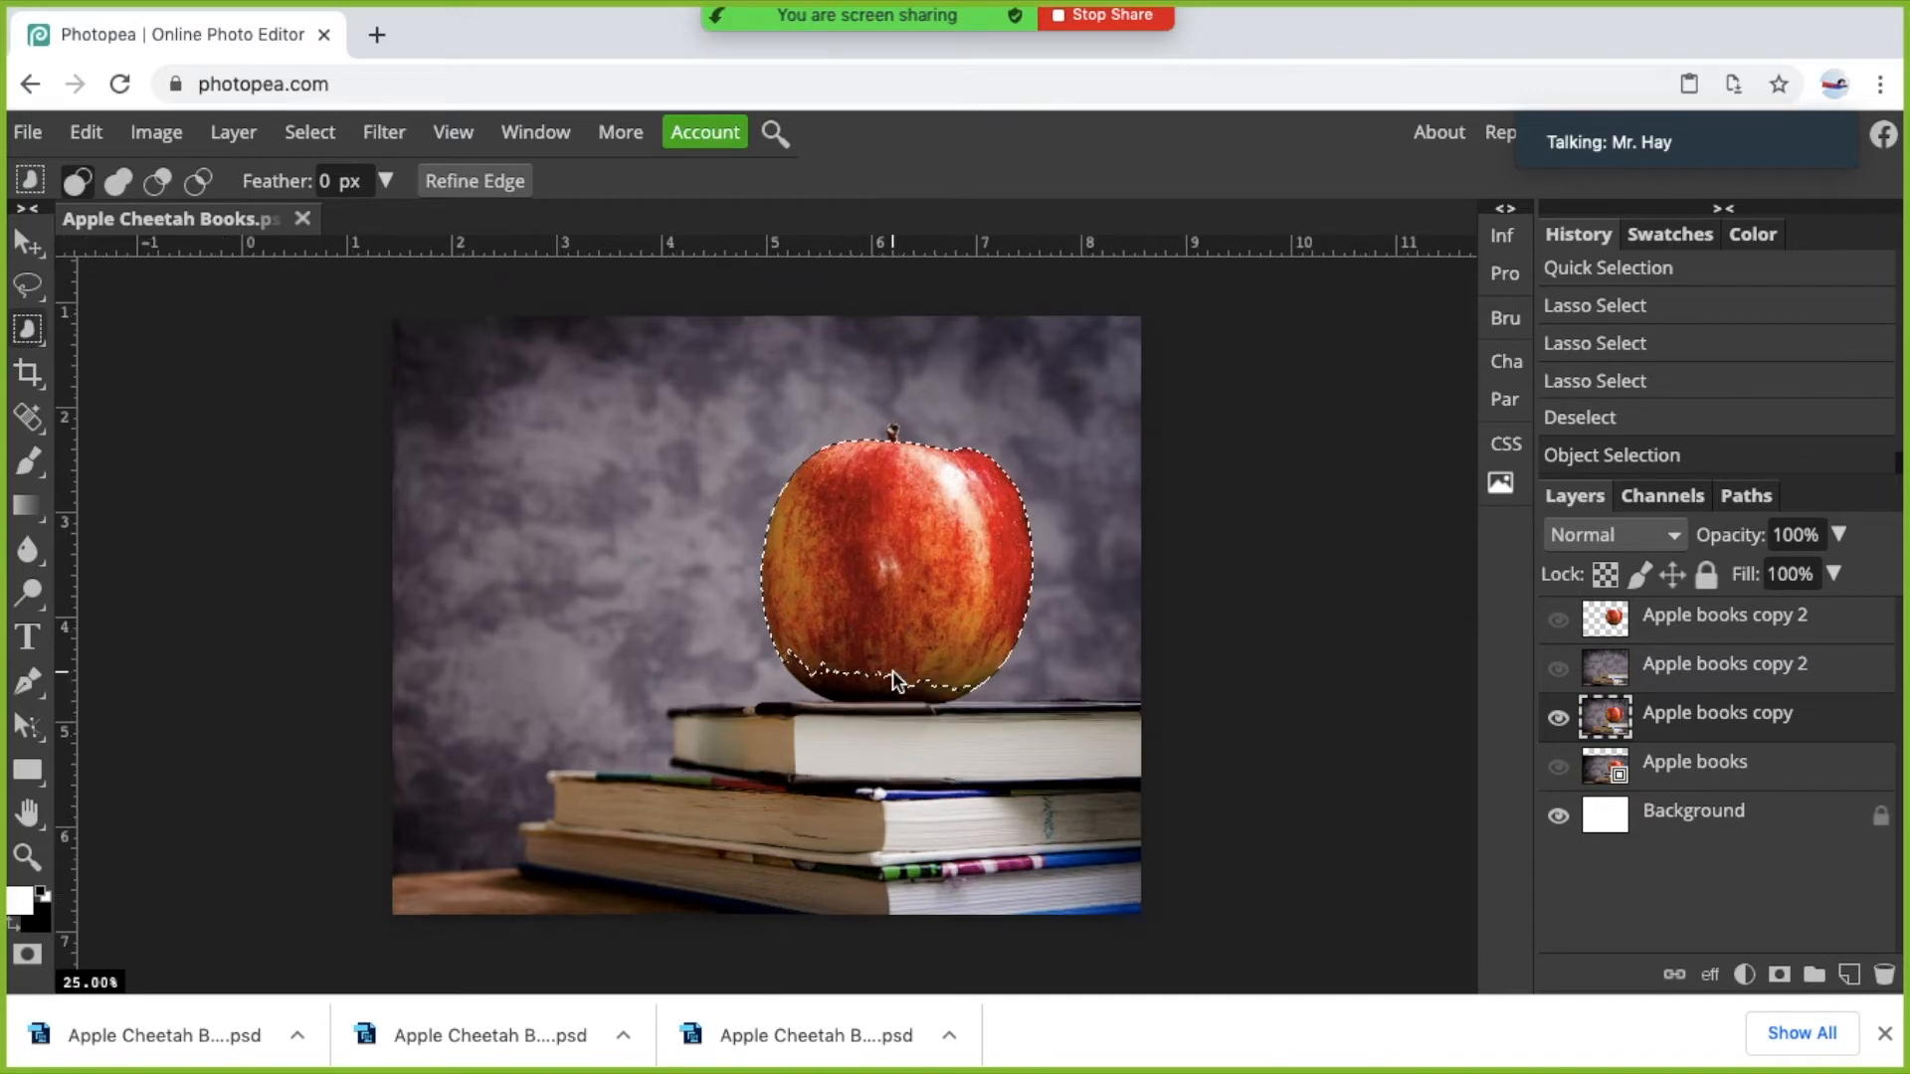
{"action": "scroll", "coordinate": [892, 673], "scroll_direction": "down", "scroll_amount": 1}
{"action": "scroll", "coordinate": [892, 673], "scroll_direction": "right", "scroll_amount": 1}
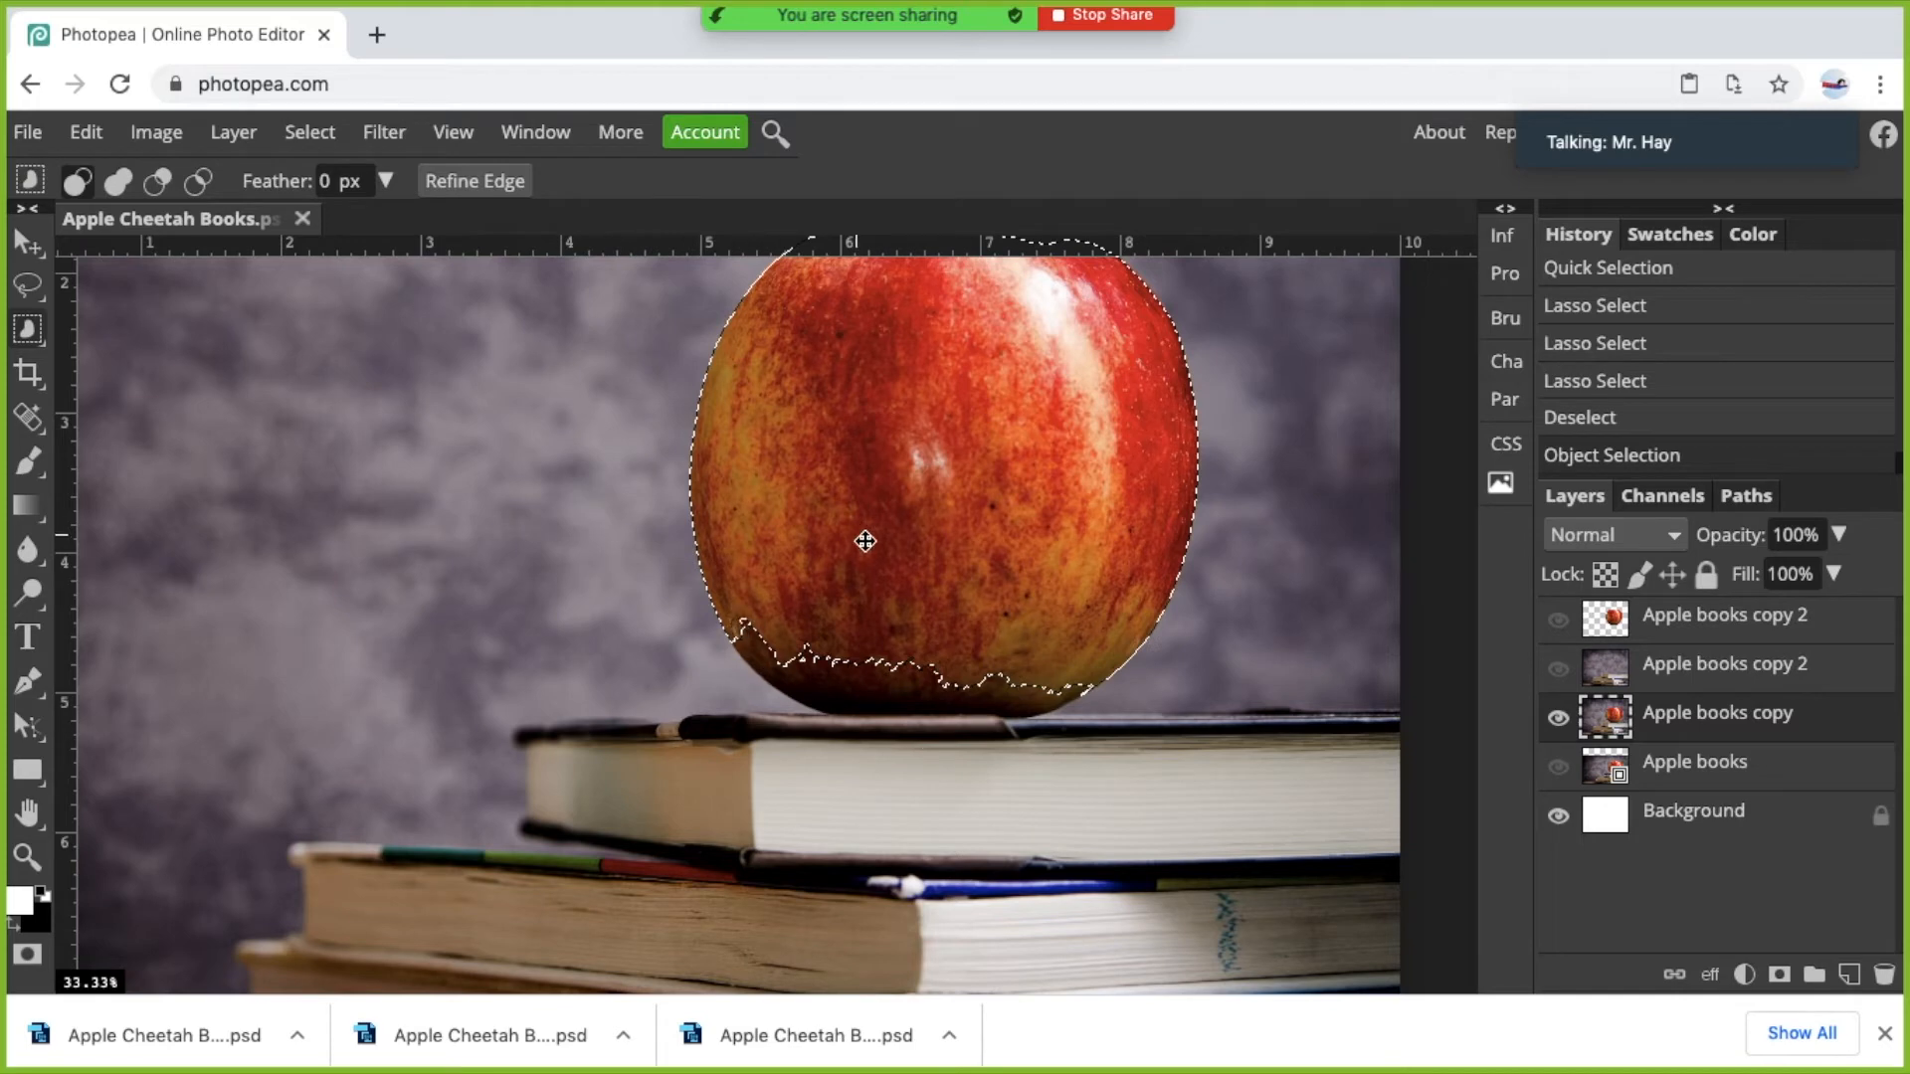
{"action": "scroll", "coordinate": [865, 540], "scroll_direction": "up", "scroll_amount": 1}
{"action": "scroll", "coordinate": [865, 540], "scroll_direction": "down", "scroll_amount": 2}
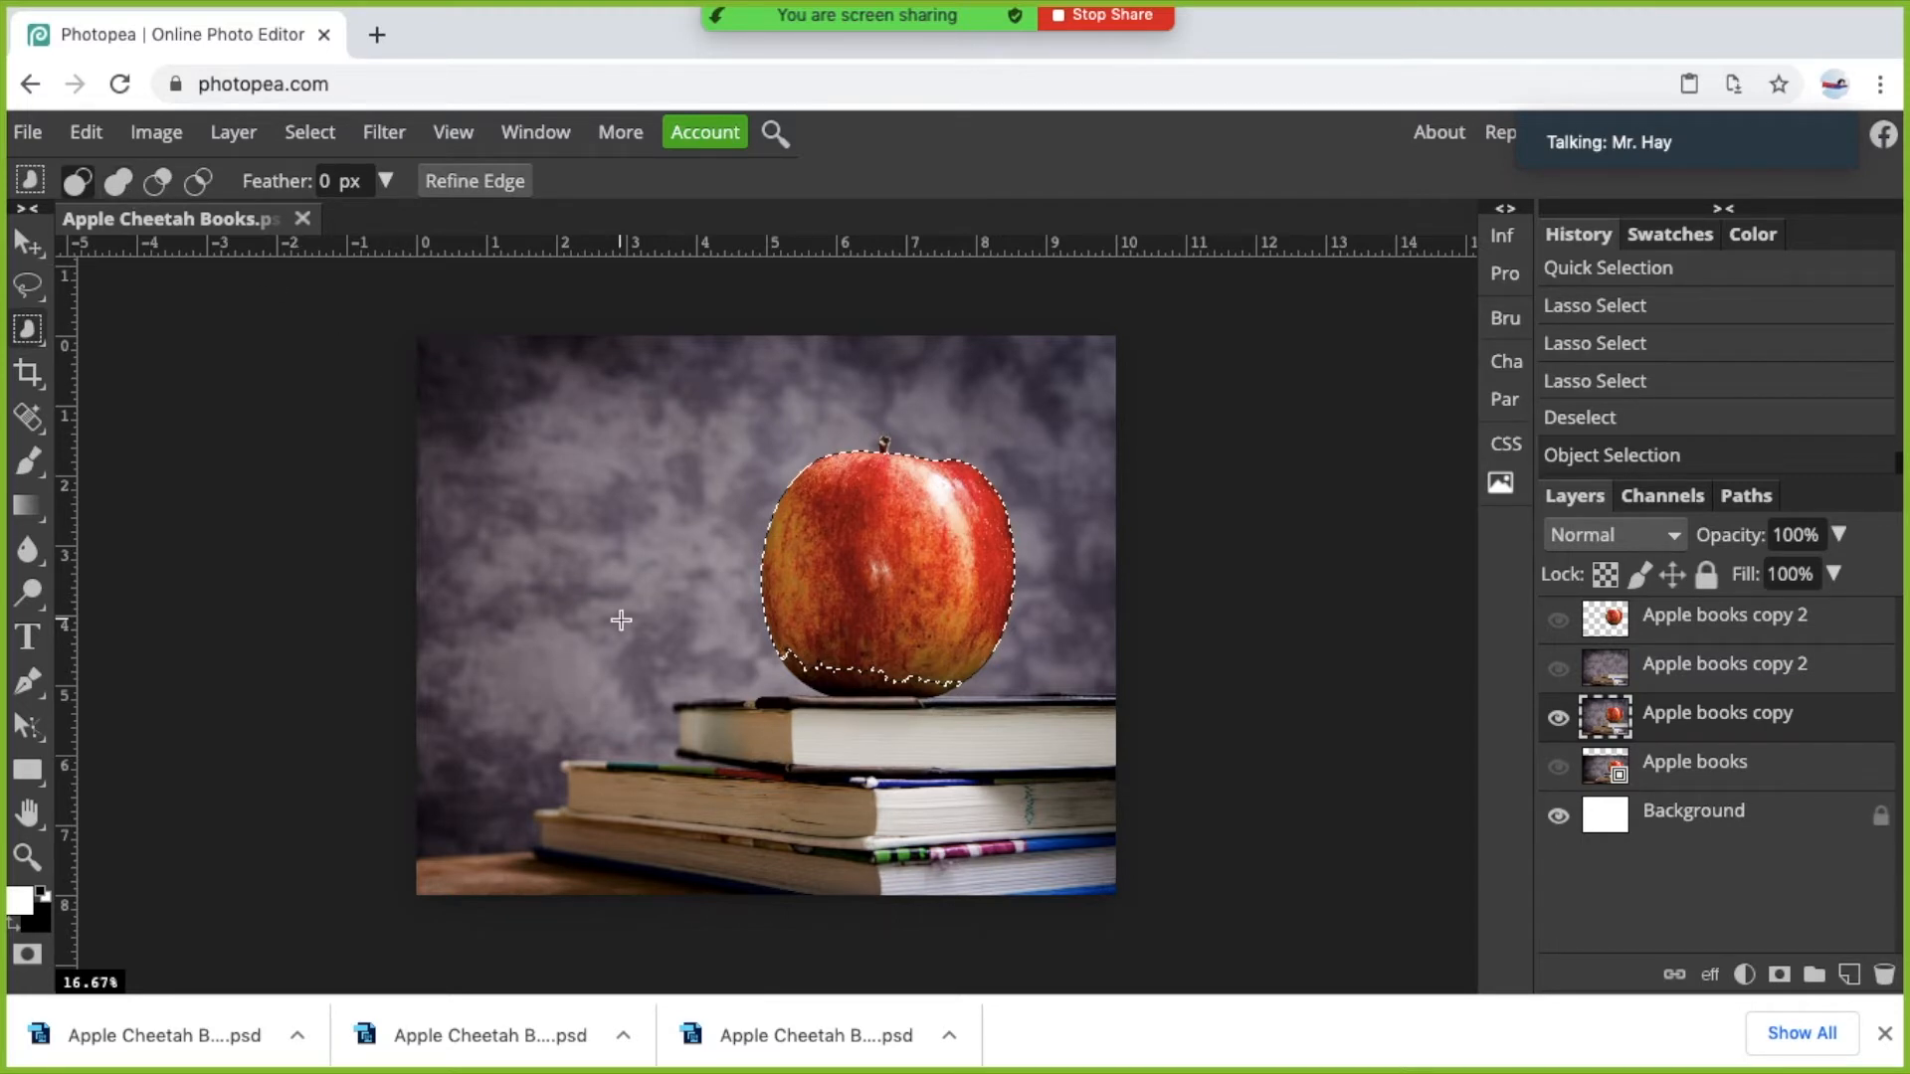
Clear the selection and place cheetah.jpg in the document as a new layer above the Apple books copy layer.
{"action": "key", "text": "ctrl+d"}
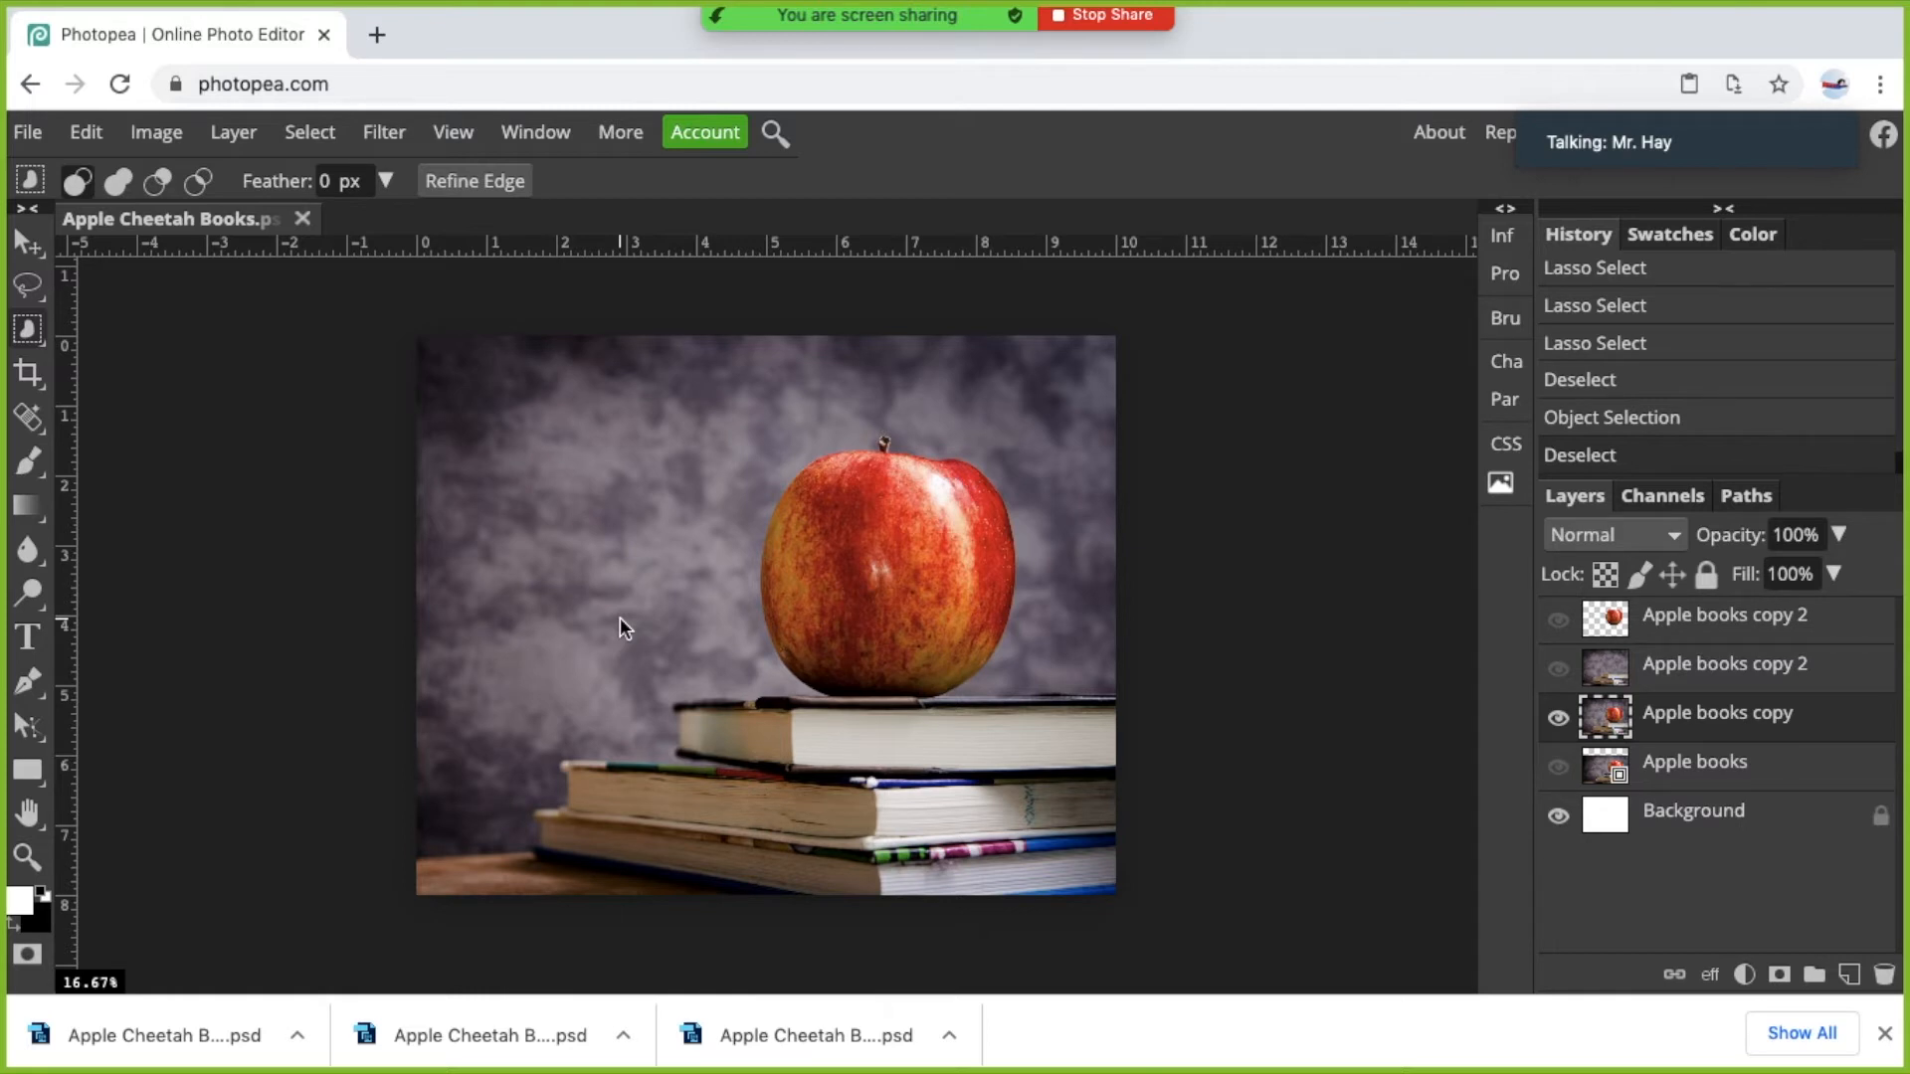
{"action": "left_click", "coordinate": [30, 130]}
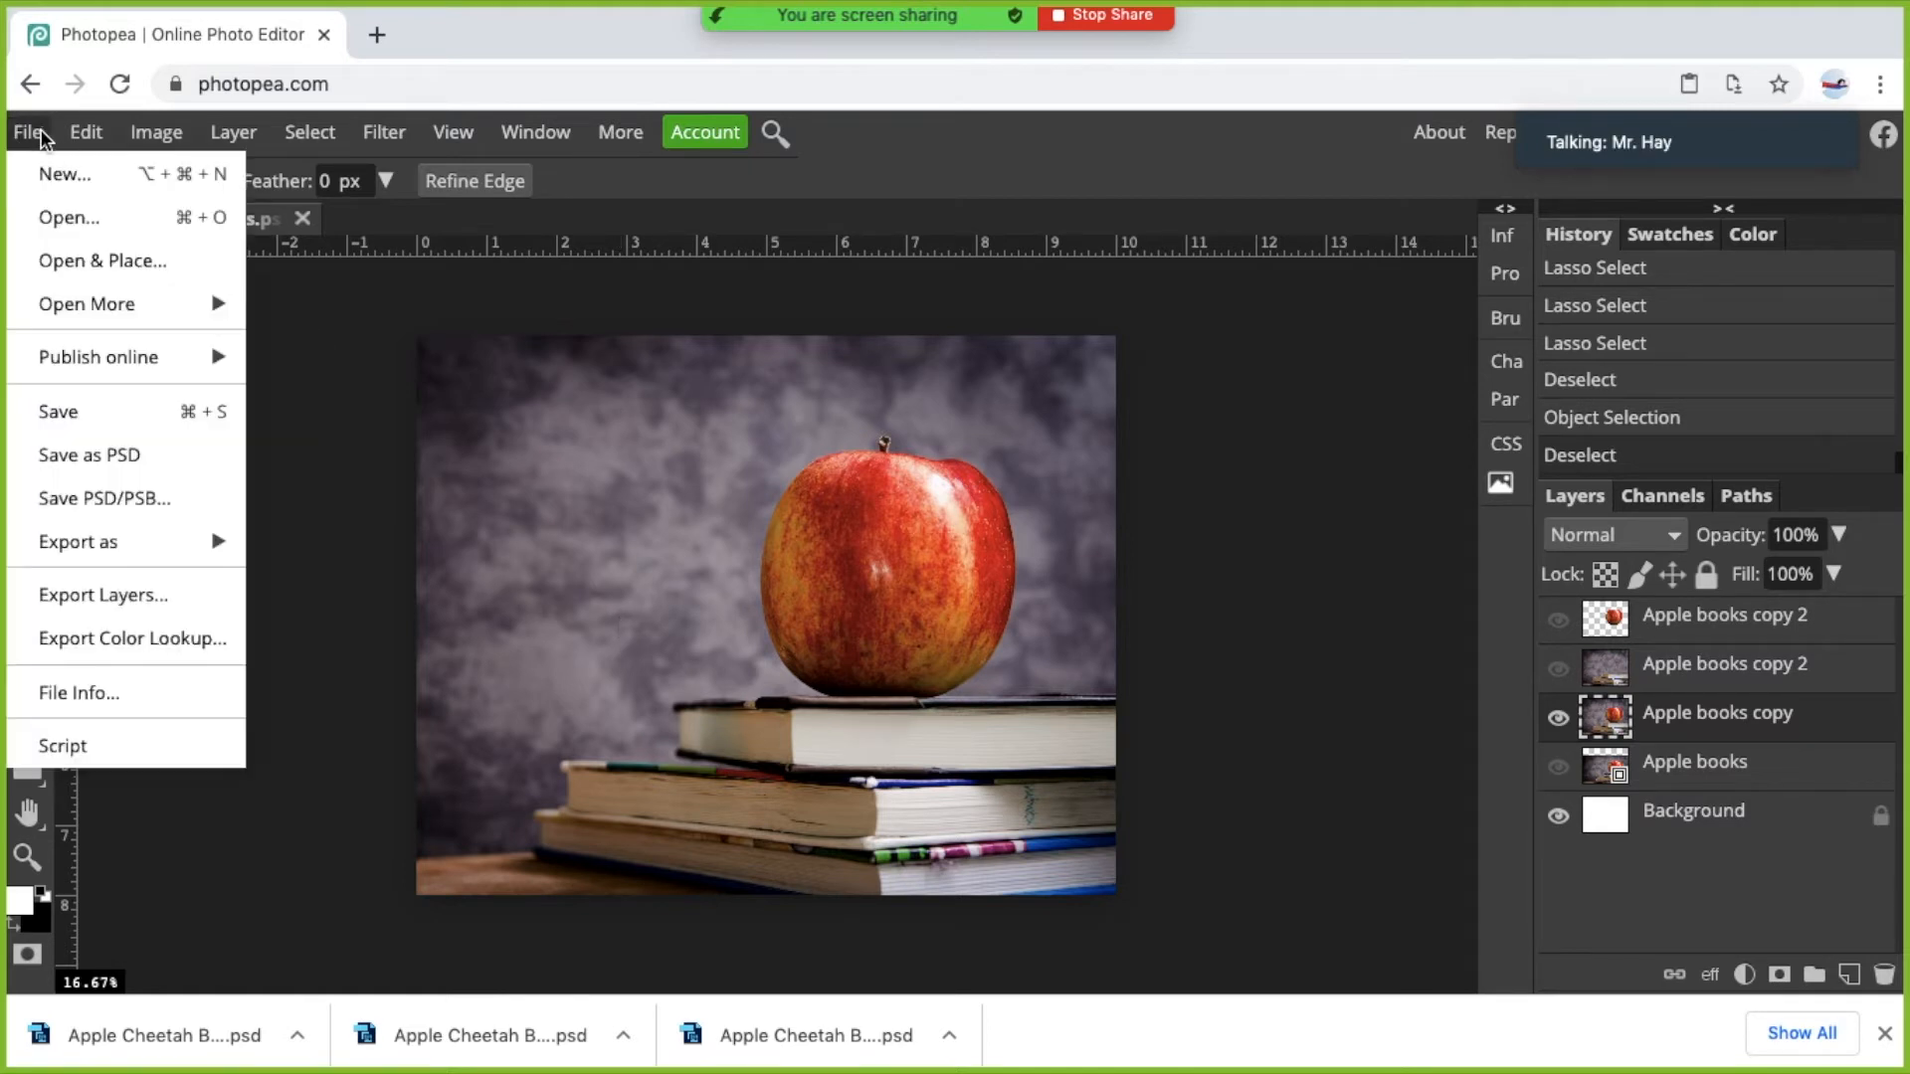
{"action": "left_click", "coordinate": [103, 262]}
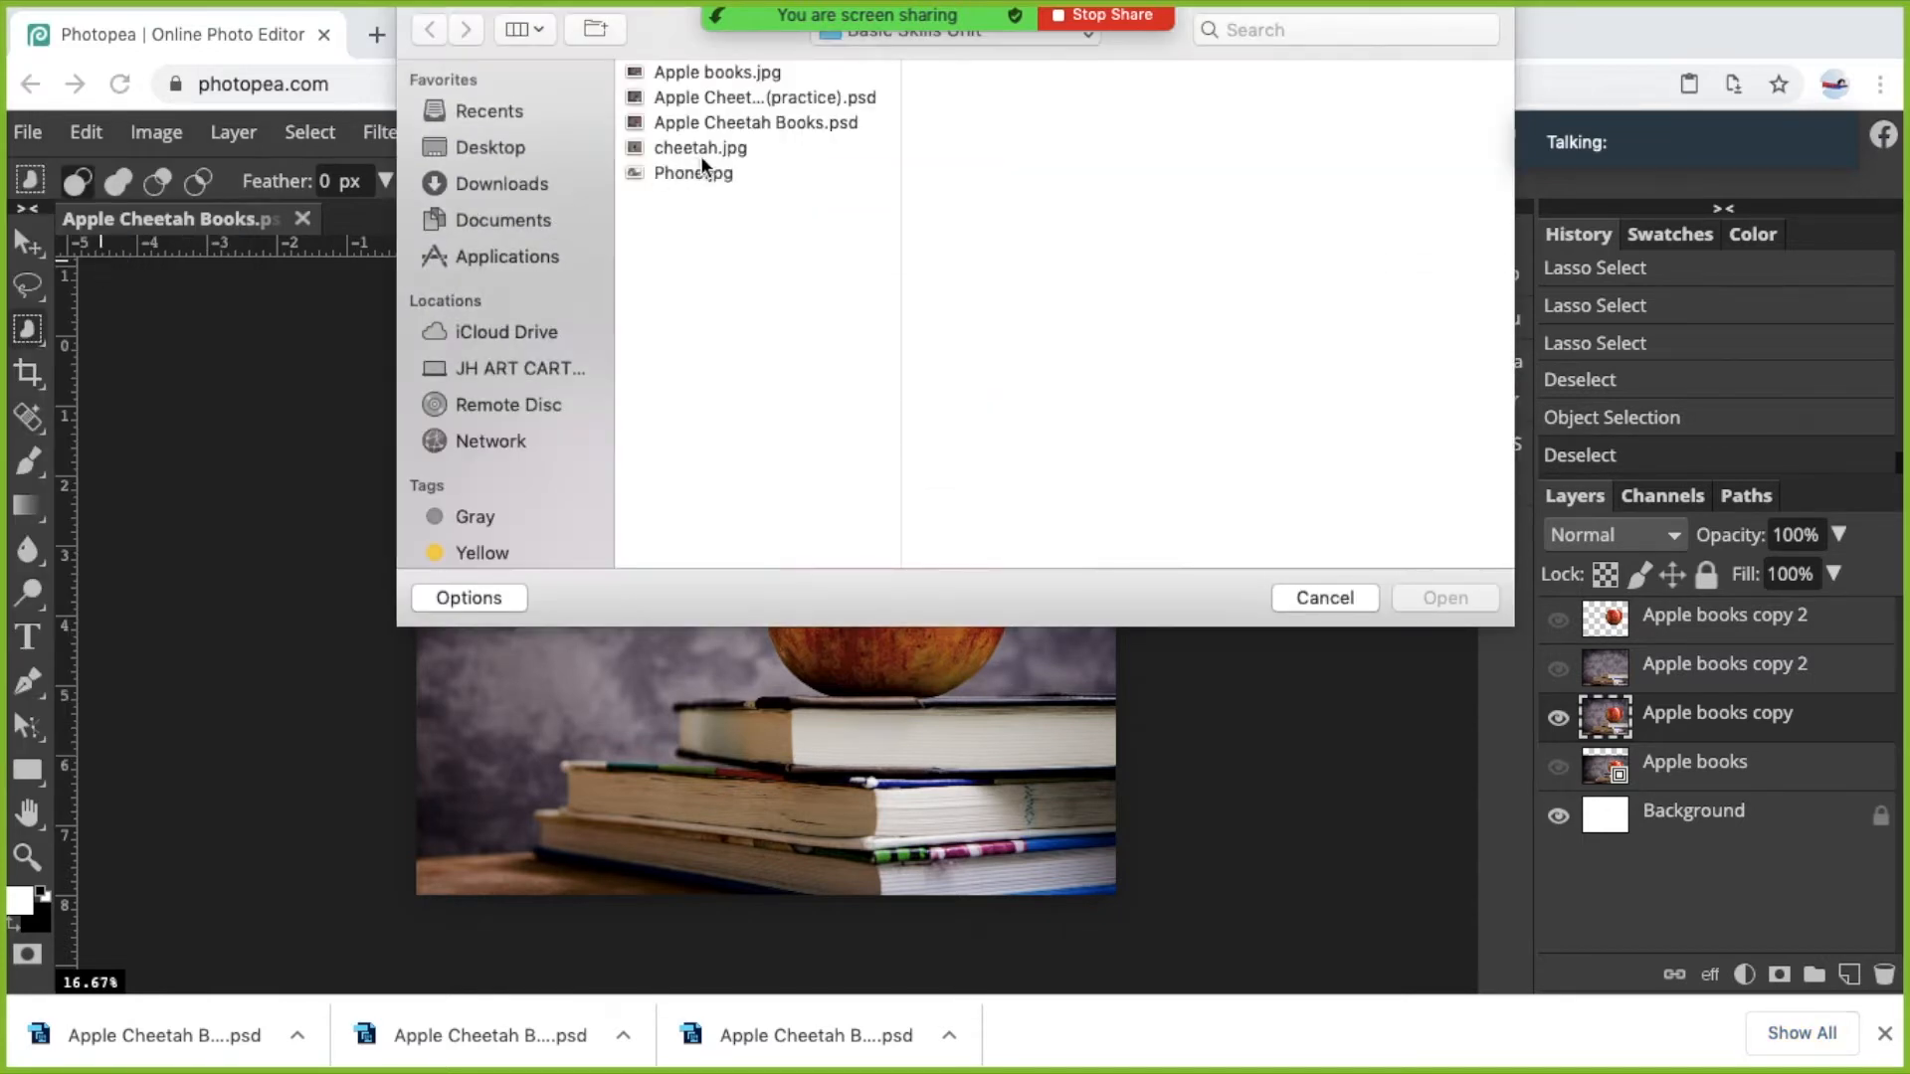
{"action": "left_click", "coordinate": [707, 148]}
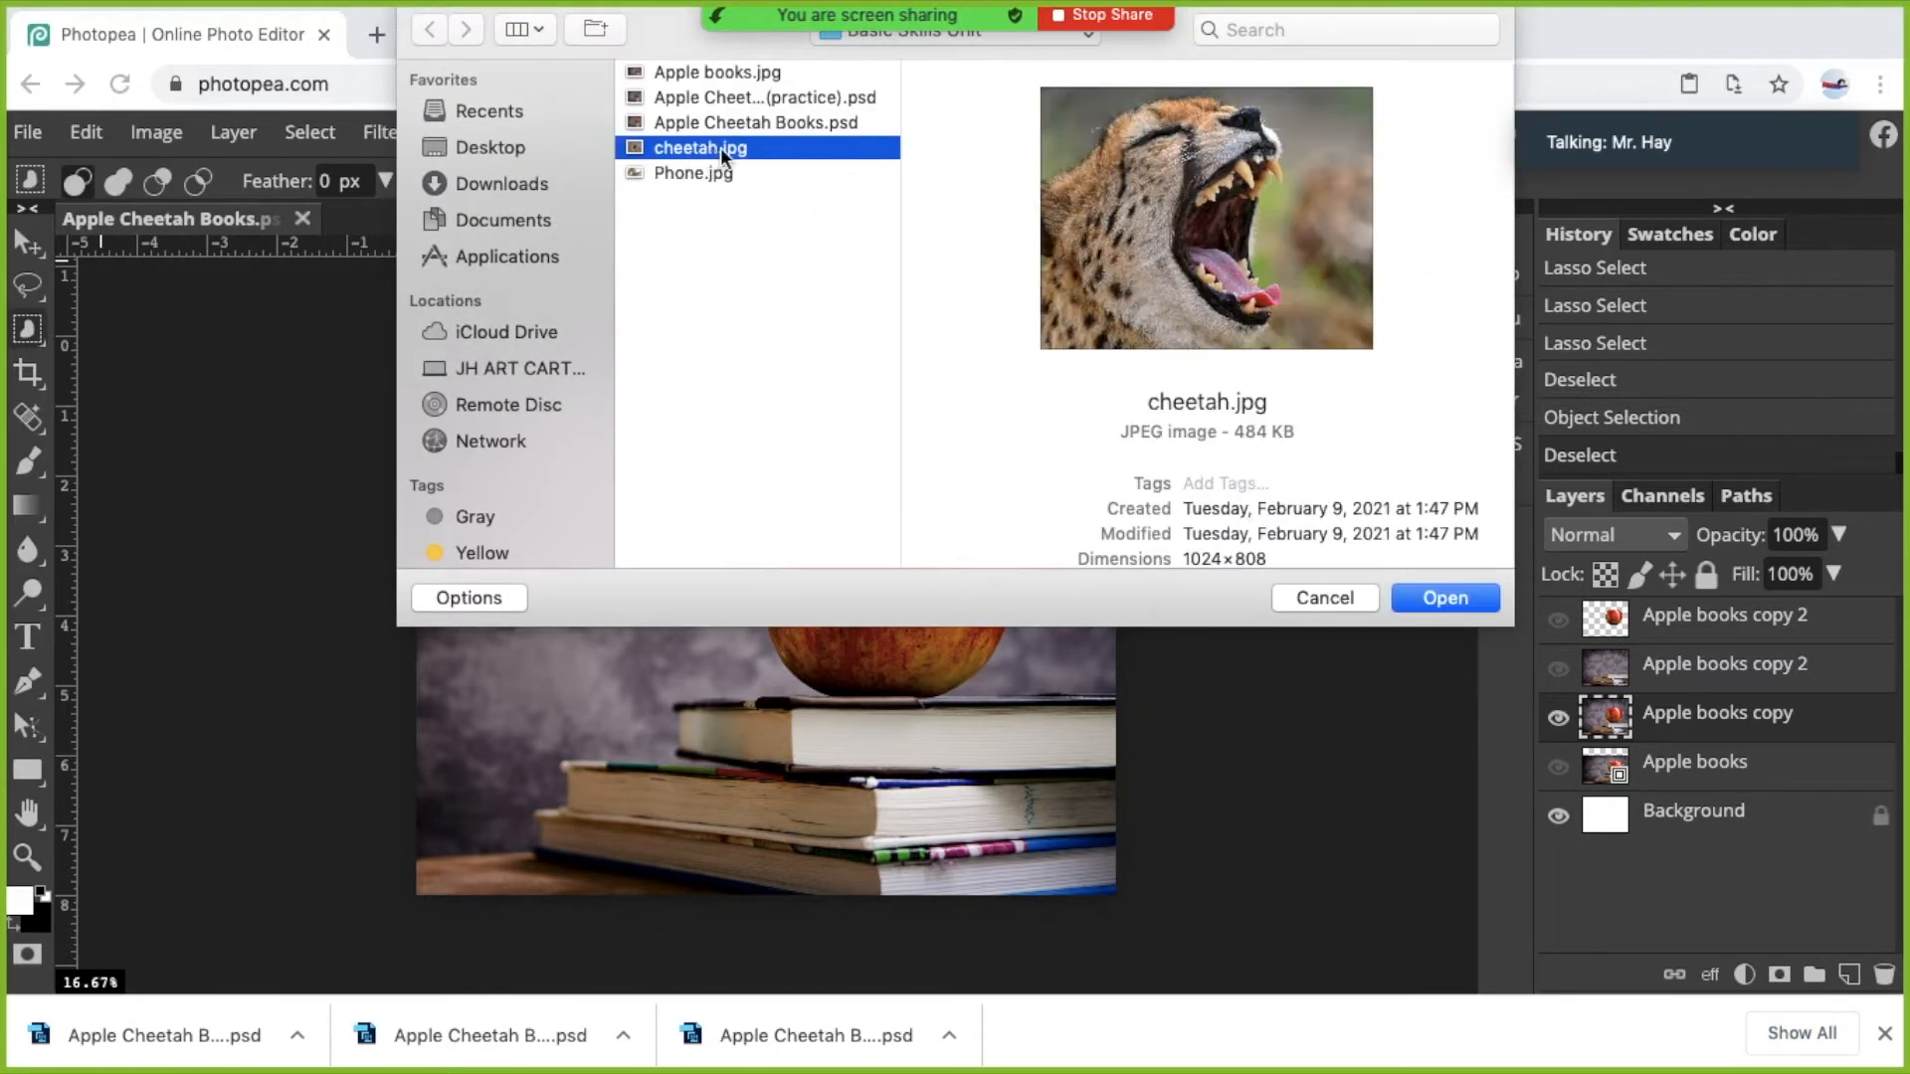
{"action": "left_click", "coordinate": [1445, 598]}
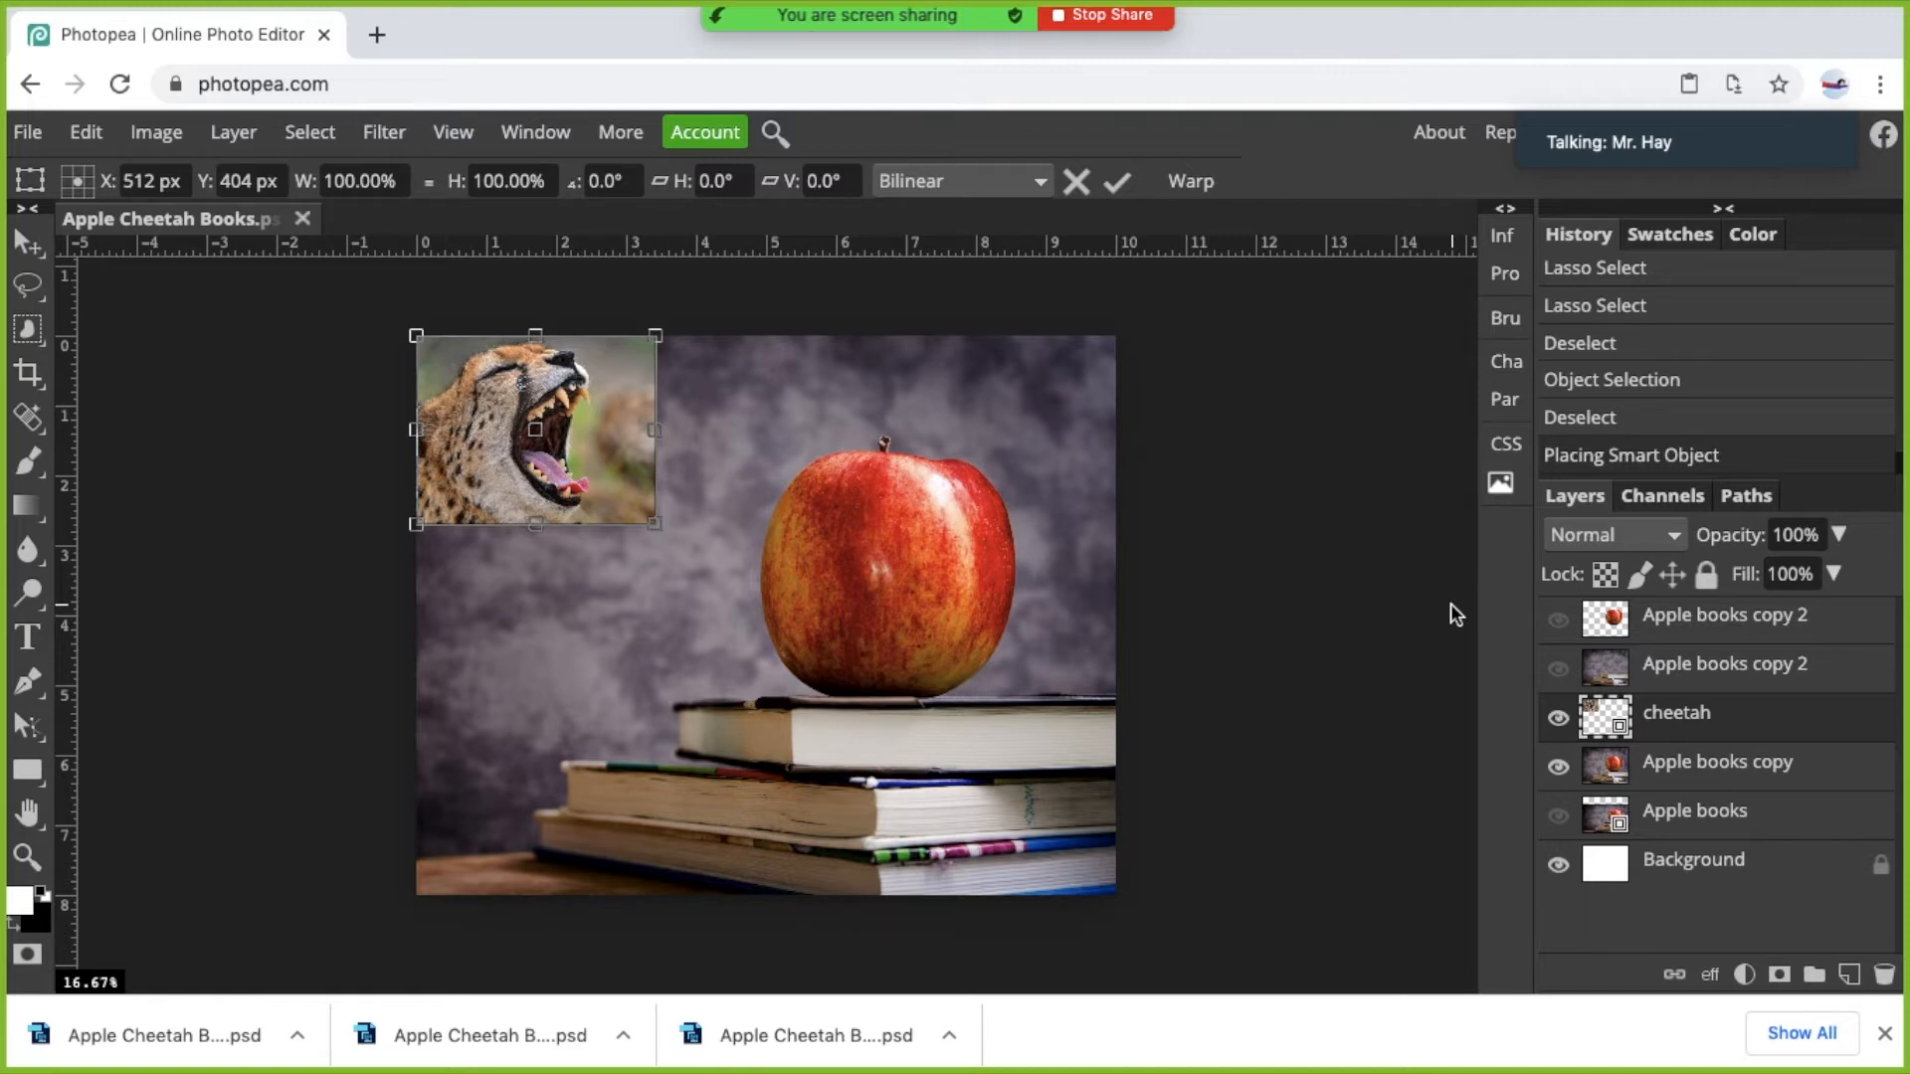
{"action": "left_click", "coordinate": [1559, 722]}
{"action": "left_click", "coordinate": [1558, 721]}
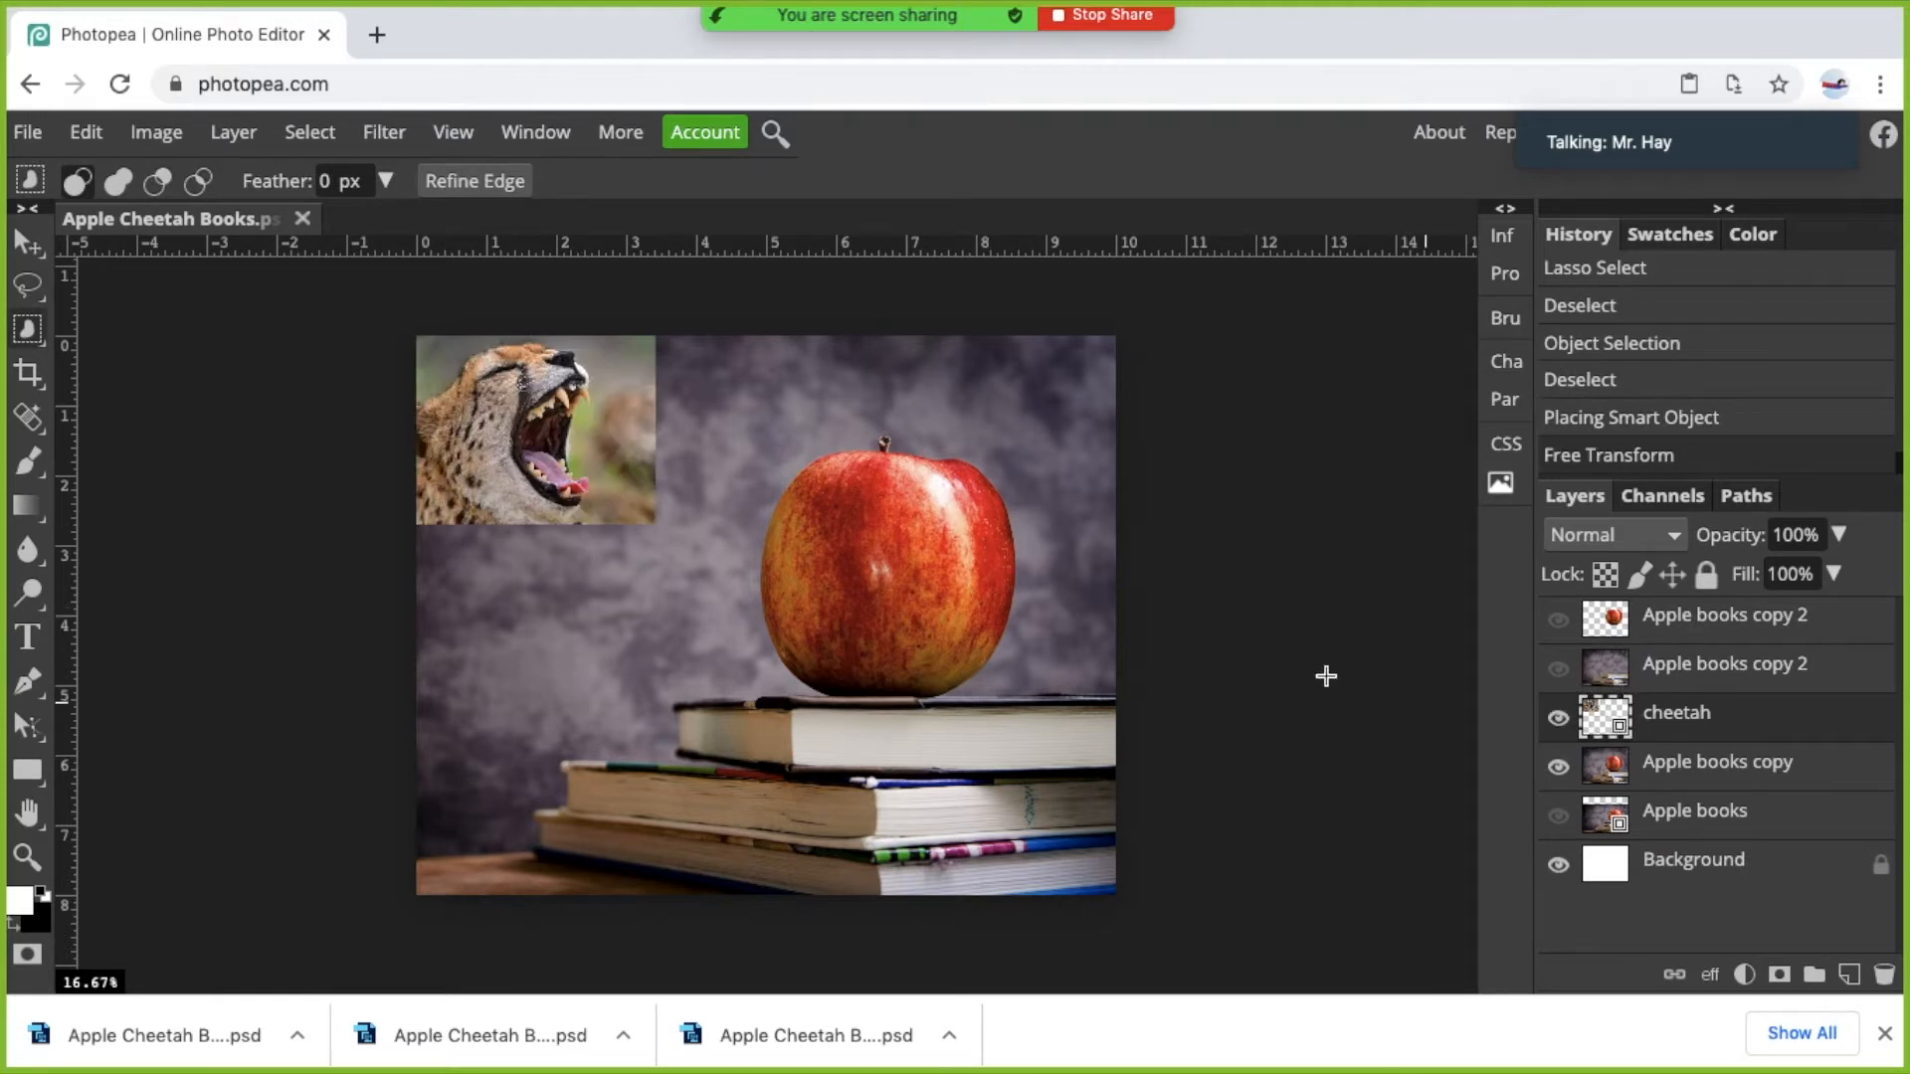
Undo a non-proportional resize of the placed cheetah image and scale it proportionally to about 195%.
{"action": "left_click", "coordinate": [35, 244]}
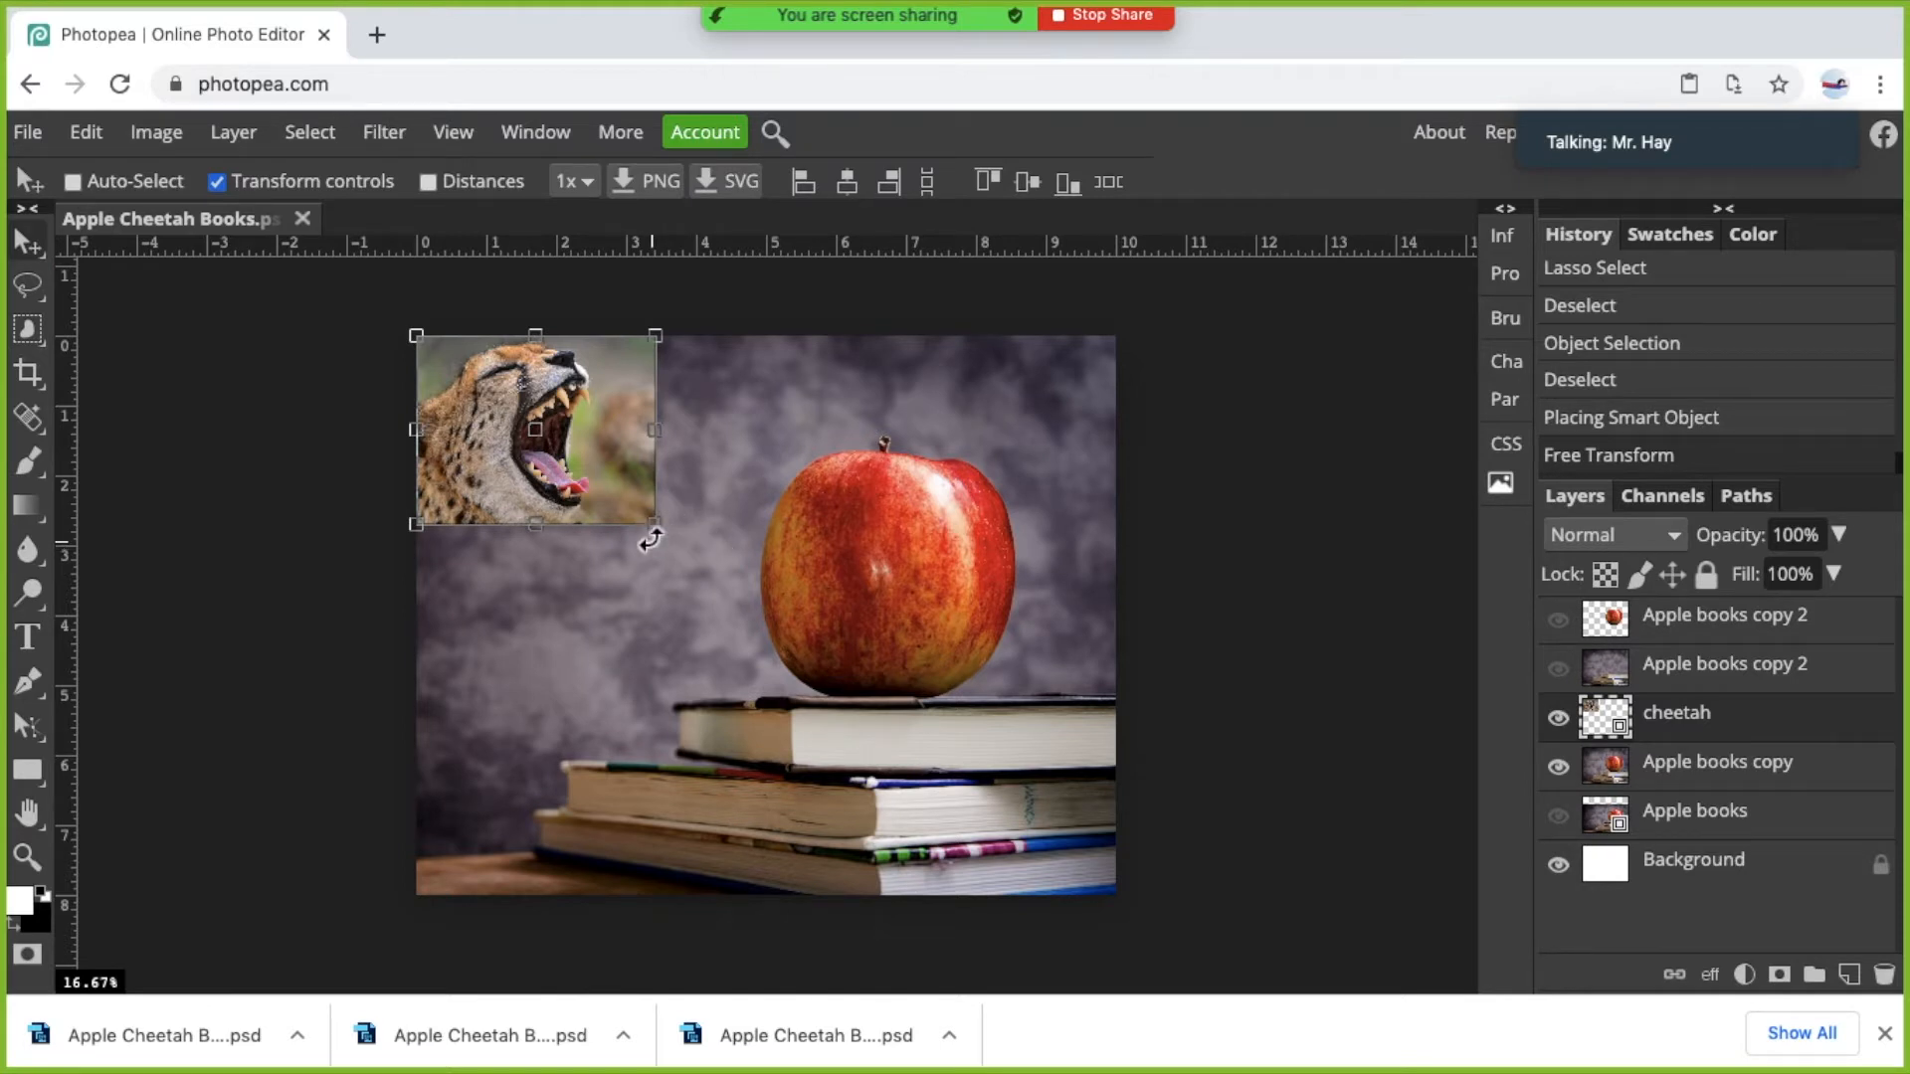
{"action": "left_click_drag", "start_coordinate": [656, 523], "coordinate": [751, 626]}
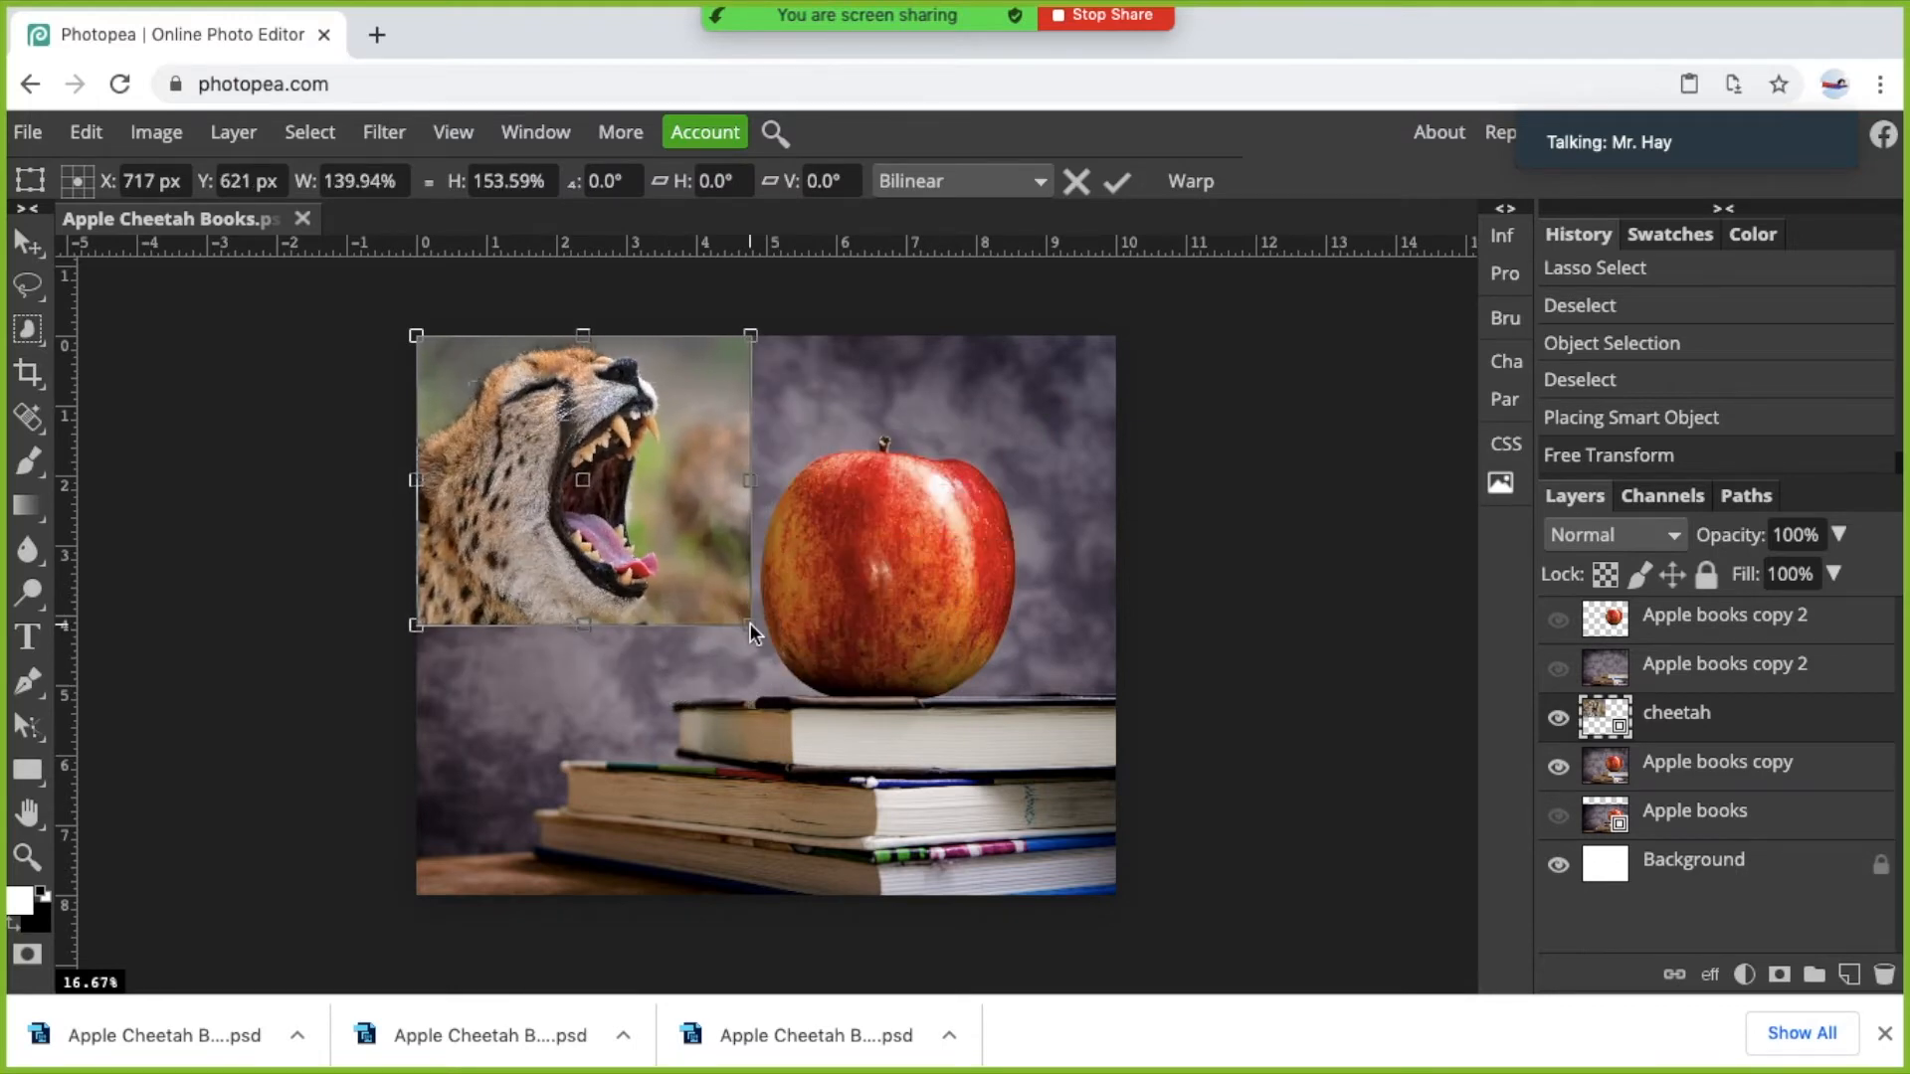
{"action": "key", "text": "ctrl+z"}
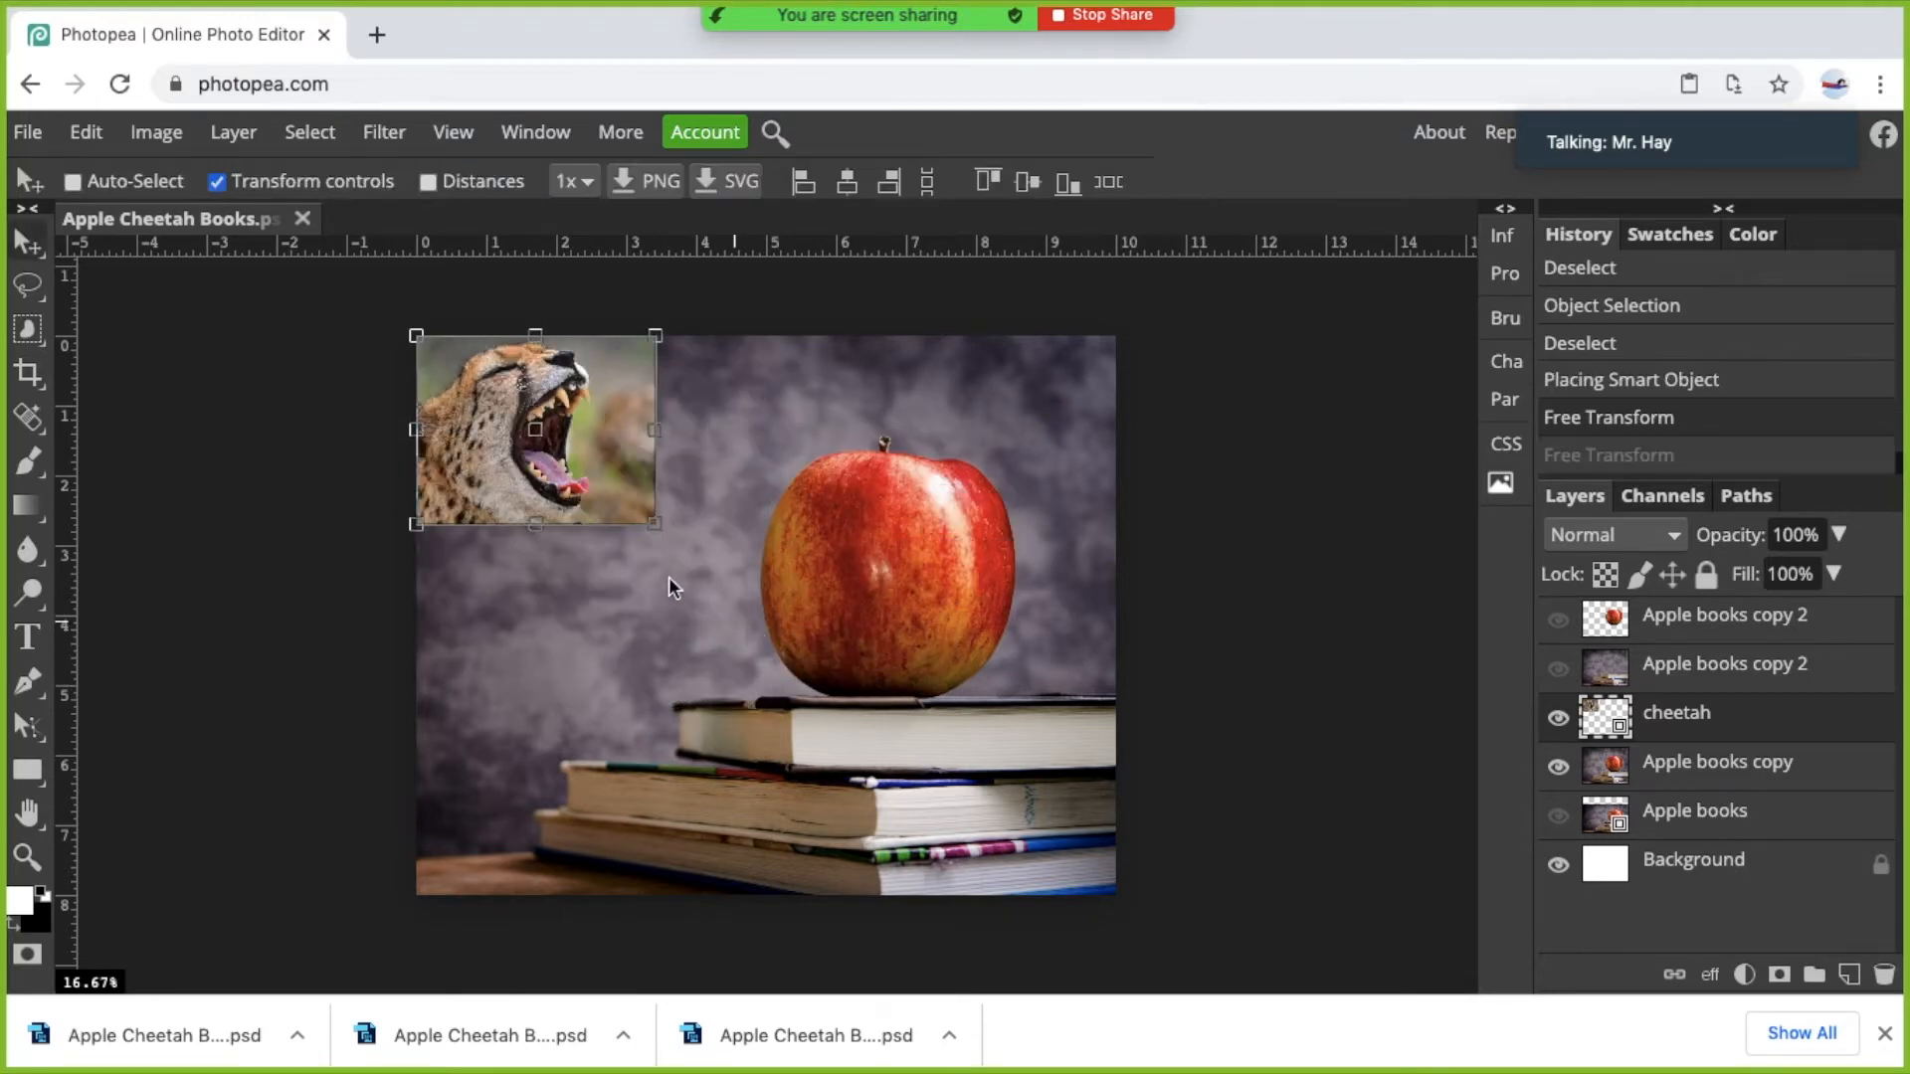
{"action": "left_click_drag", "start_coordinate": [655, 522], "coordinate": [885, 636]}
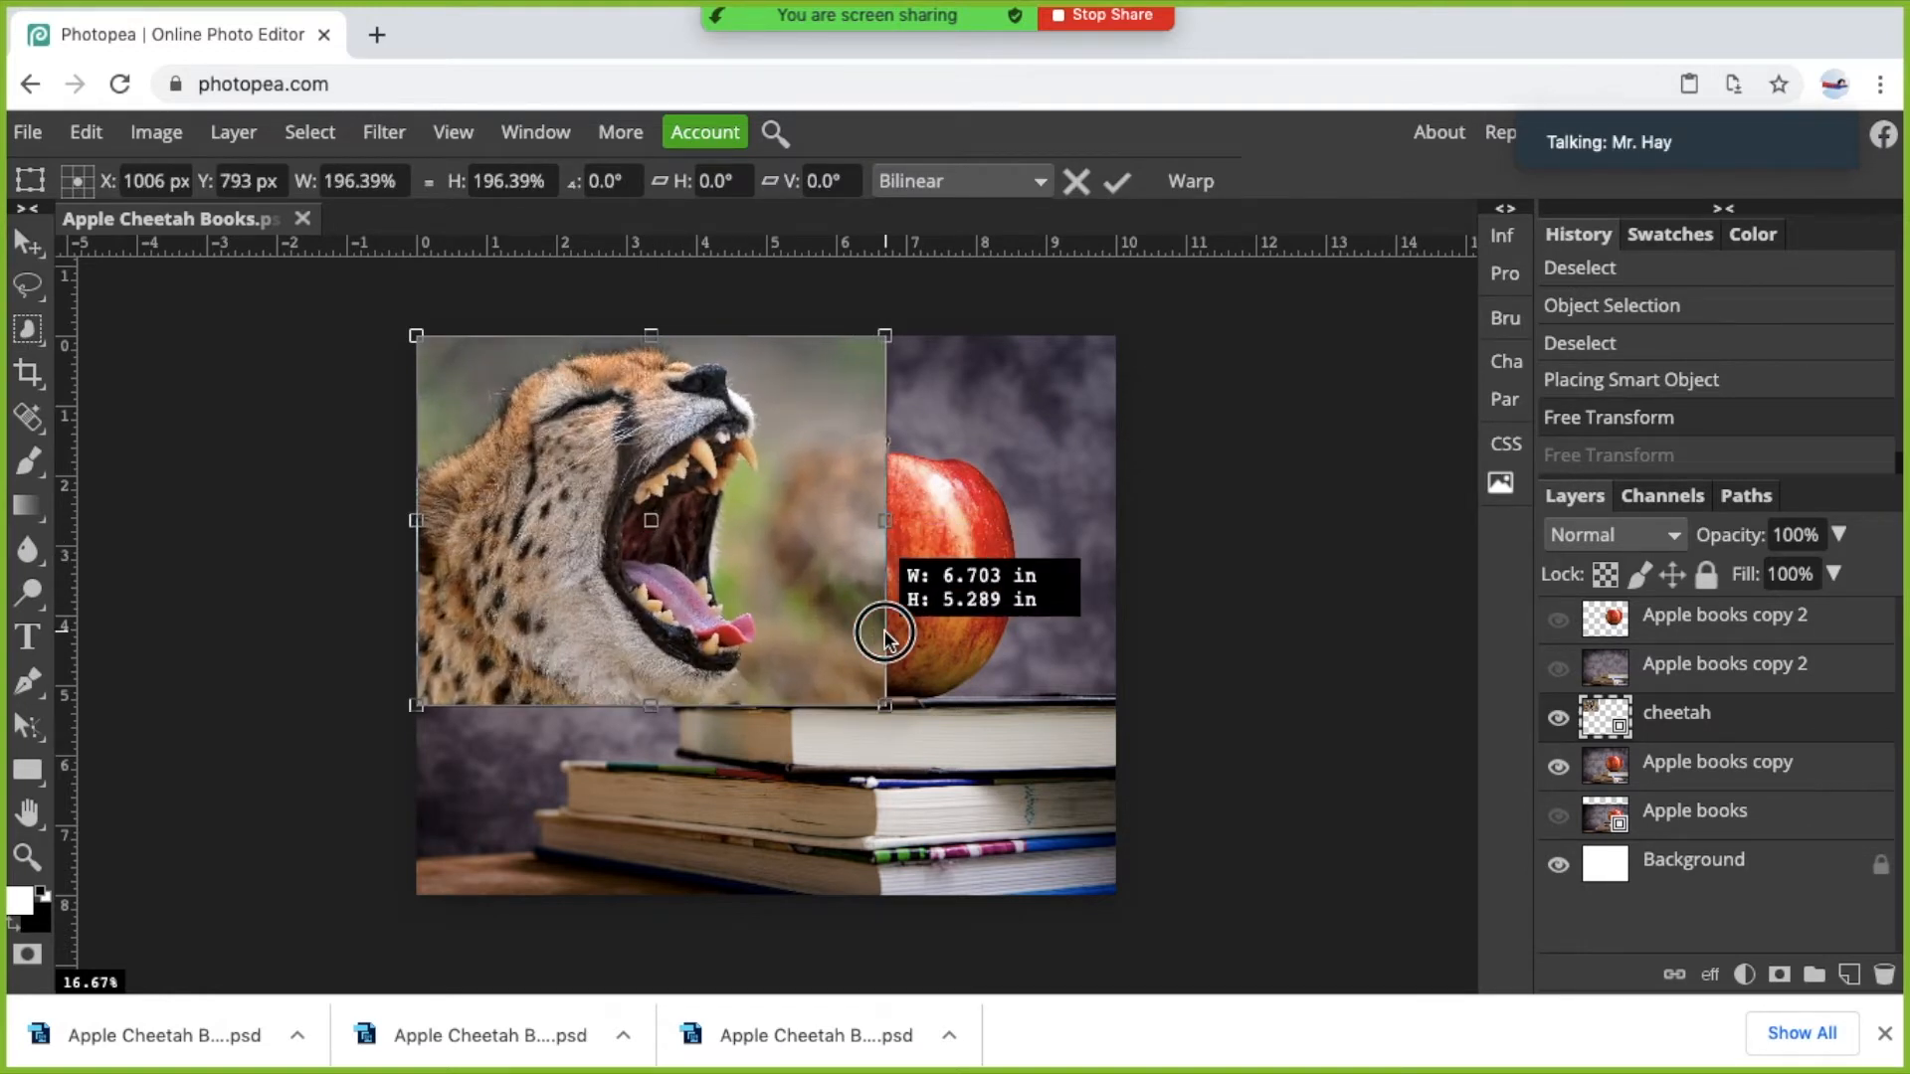
{"action": "left_click_drag", "start_coordinate": [886, 637], "coordinate": [883, 636]}
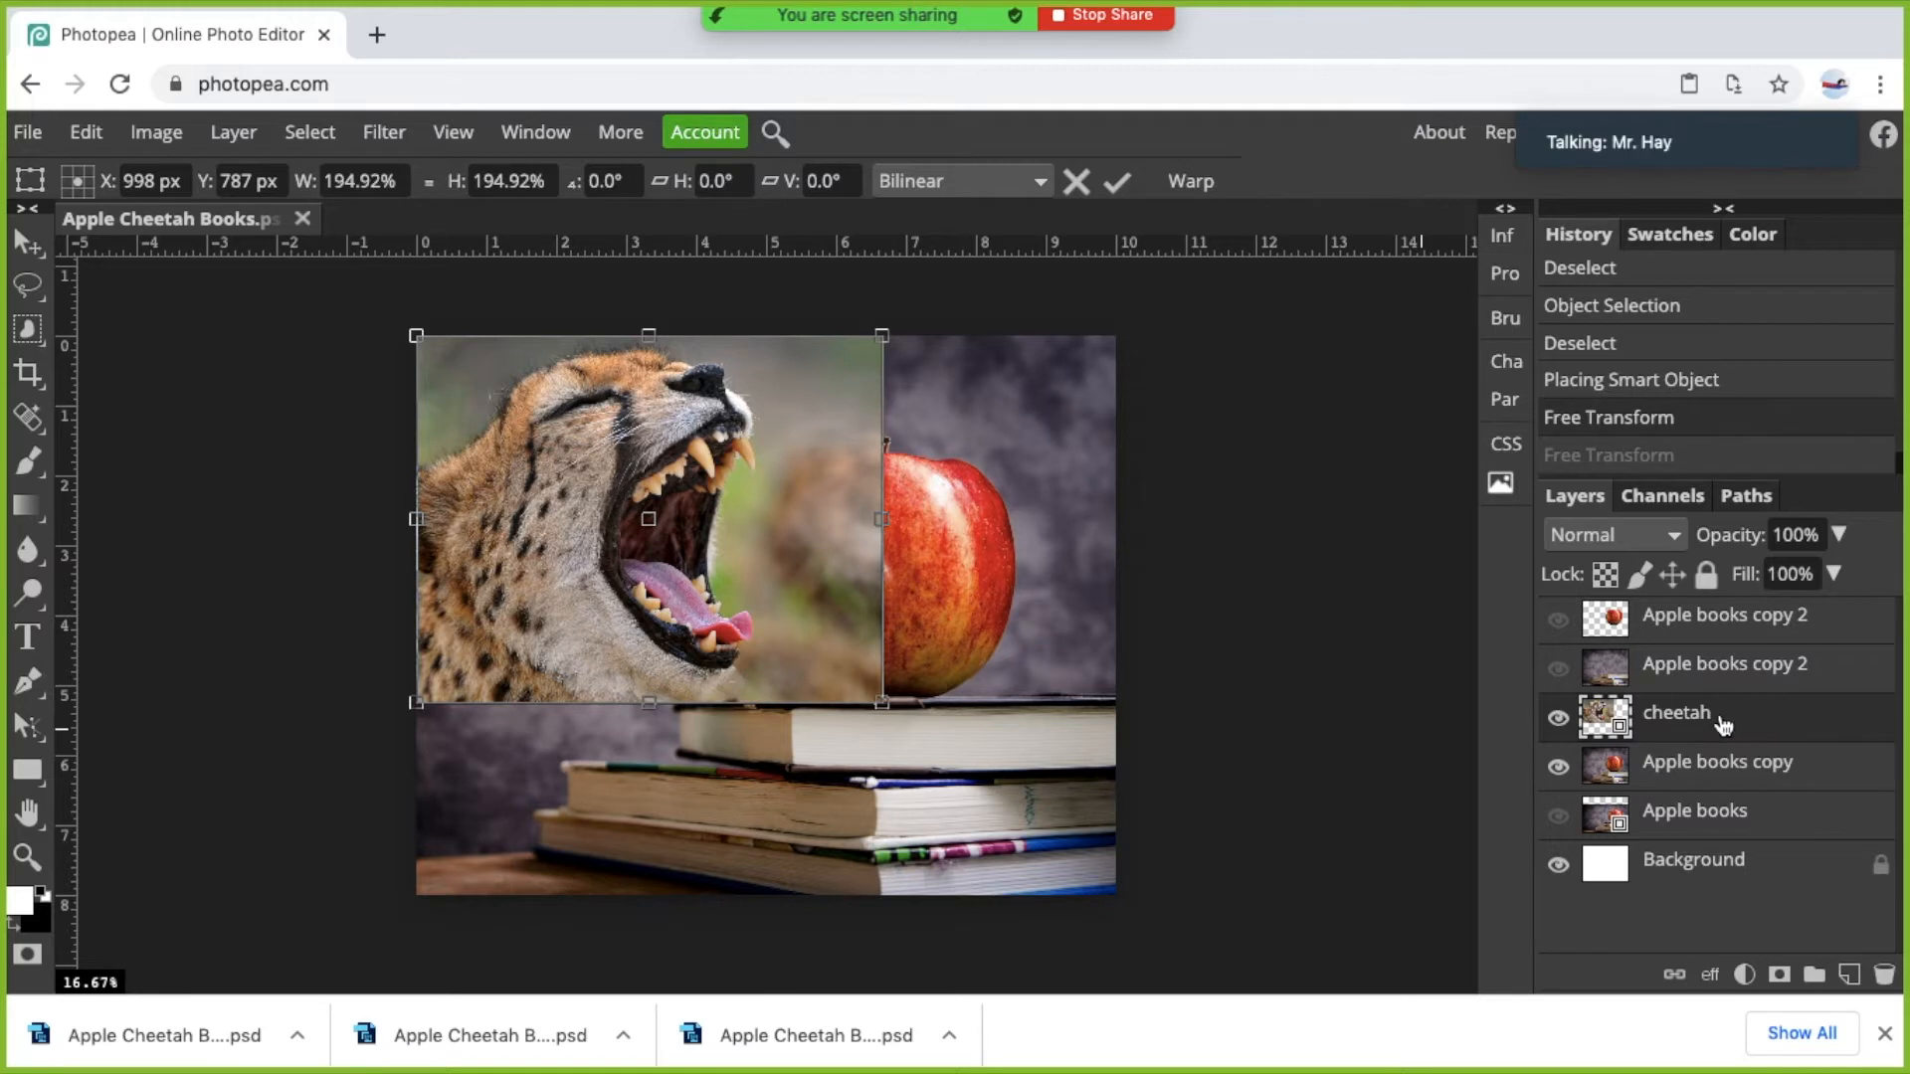
{"action": "mouse_move", "coordinate": [1735, 718]}
{"action": "left_mouse_down"}
{"action": "mouse_move", "coordinate": [1852, 980]}
{"action": "mouse_move", "coordinate": [1753, 708]}
{"action": "mouse_move", "coordinate": [1757, 732]}
{"action": "left_mouse_up"}
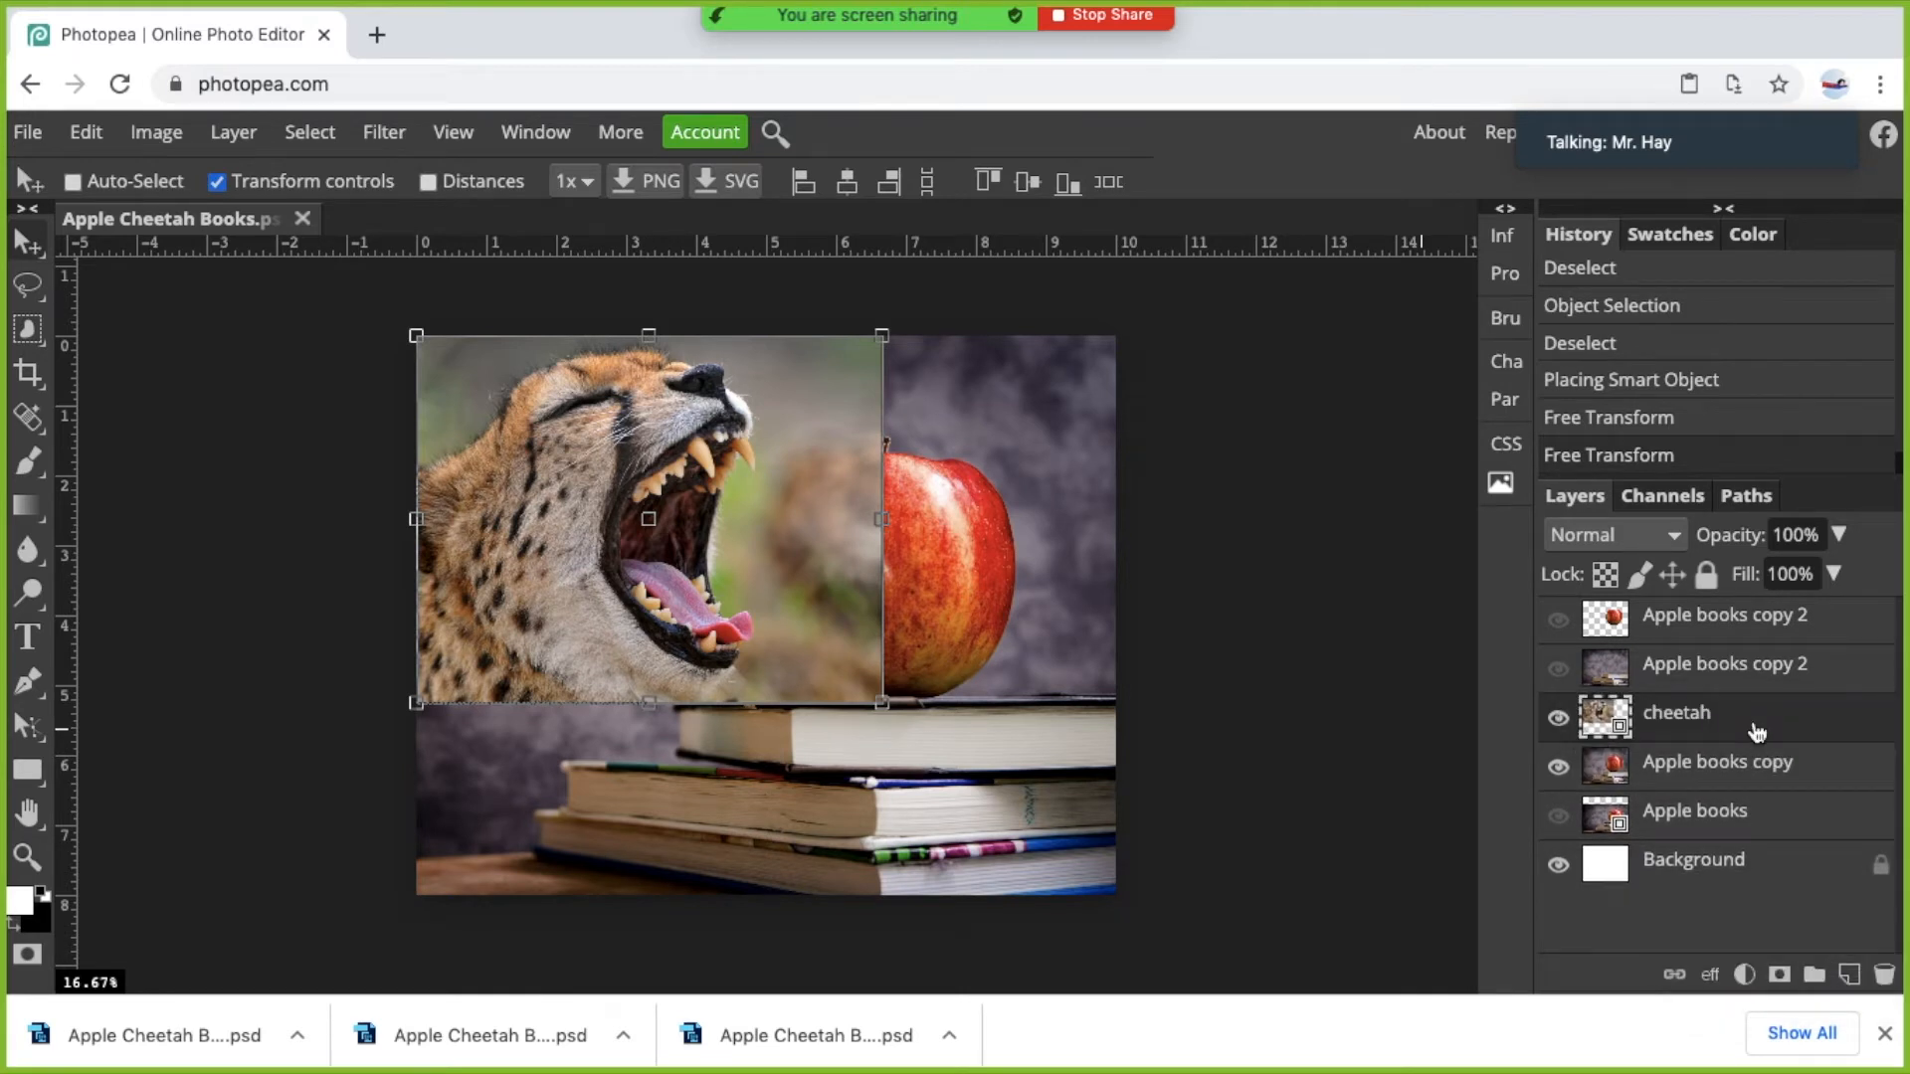
Duplicate the cheetah layer, then hide the original and move it below the Apple books copy layer.
{"action": "right_click", "coordinate": [1757, 732]}
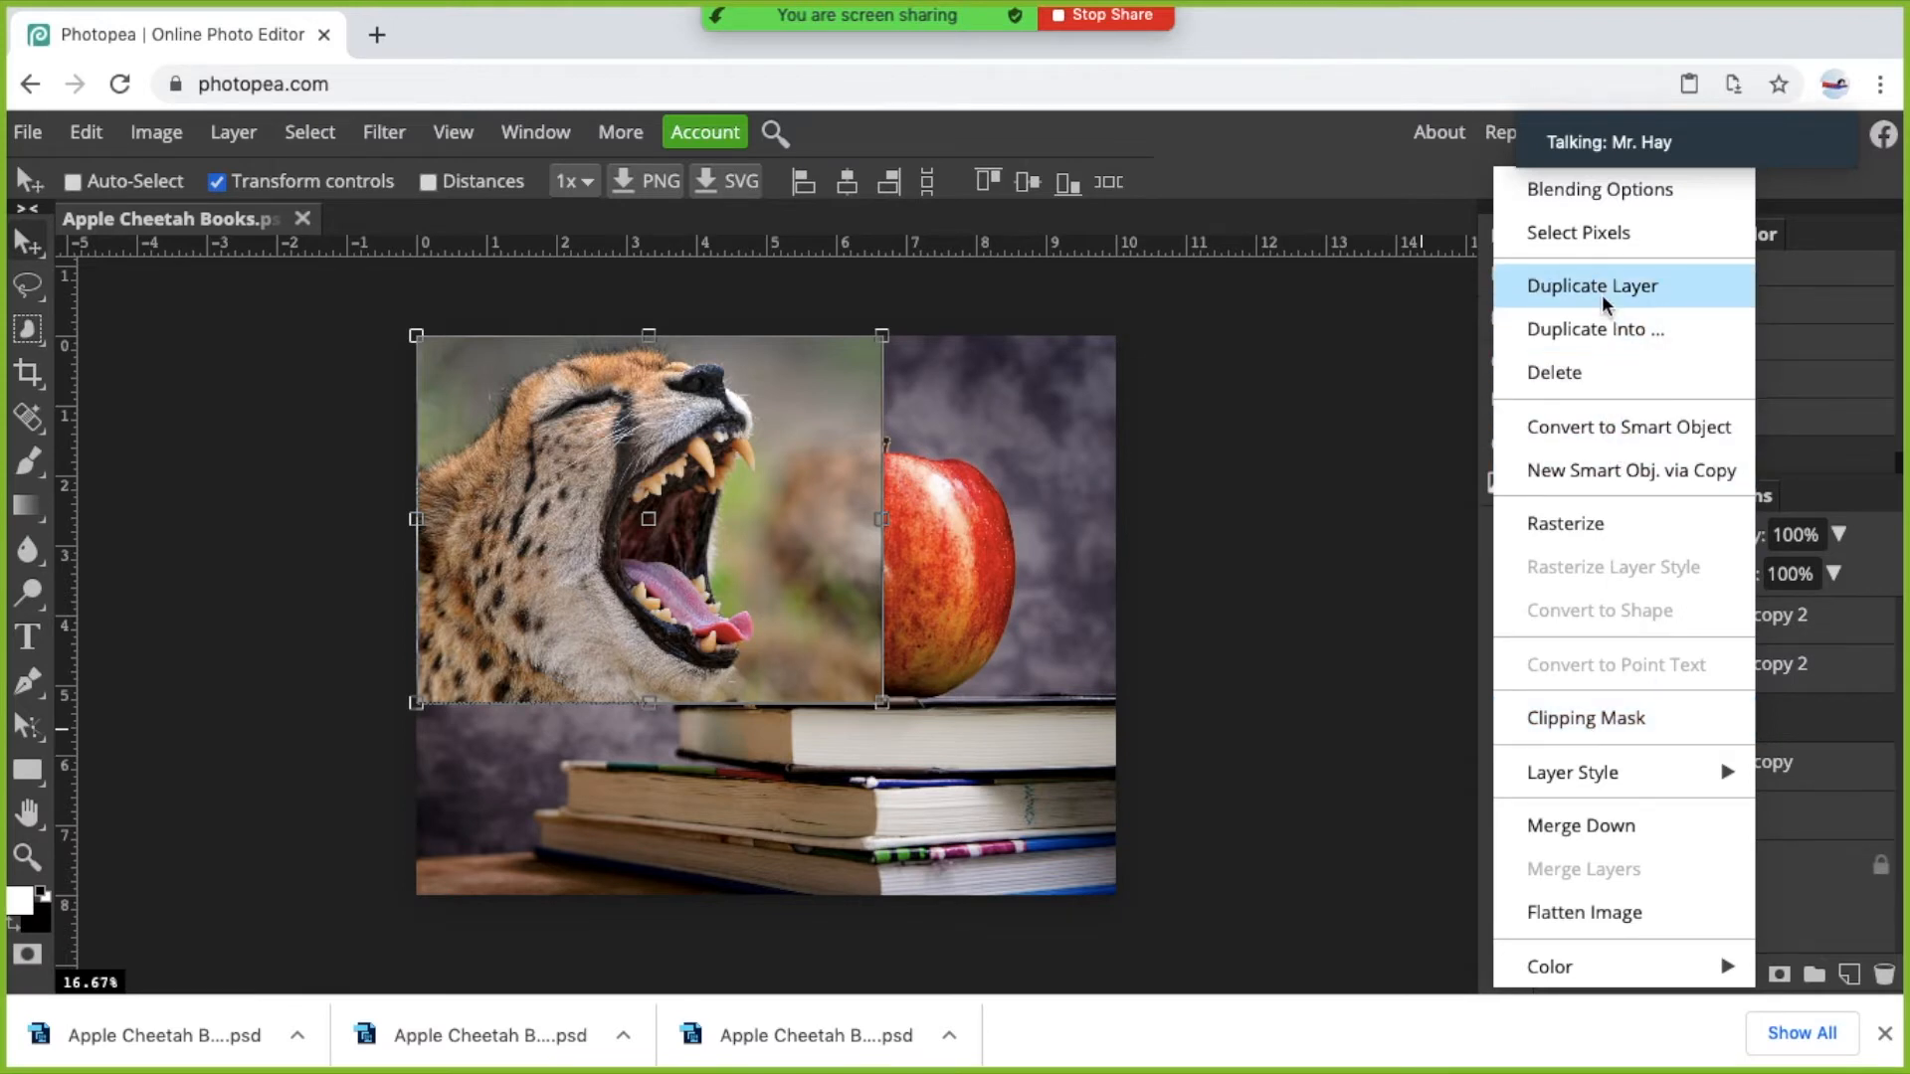
{"action": "left_click", "coordinate": [259, 136]}
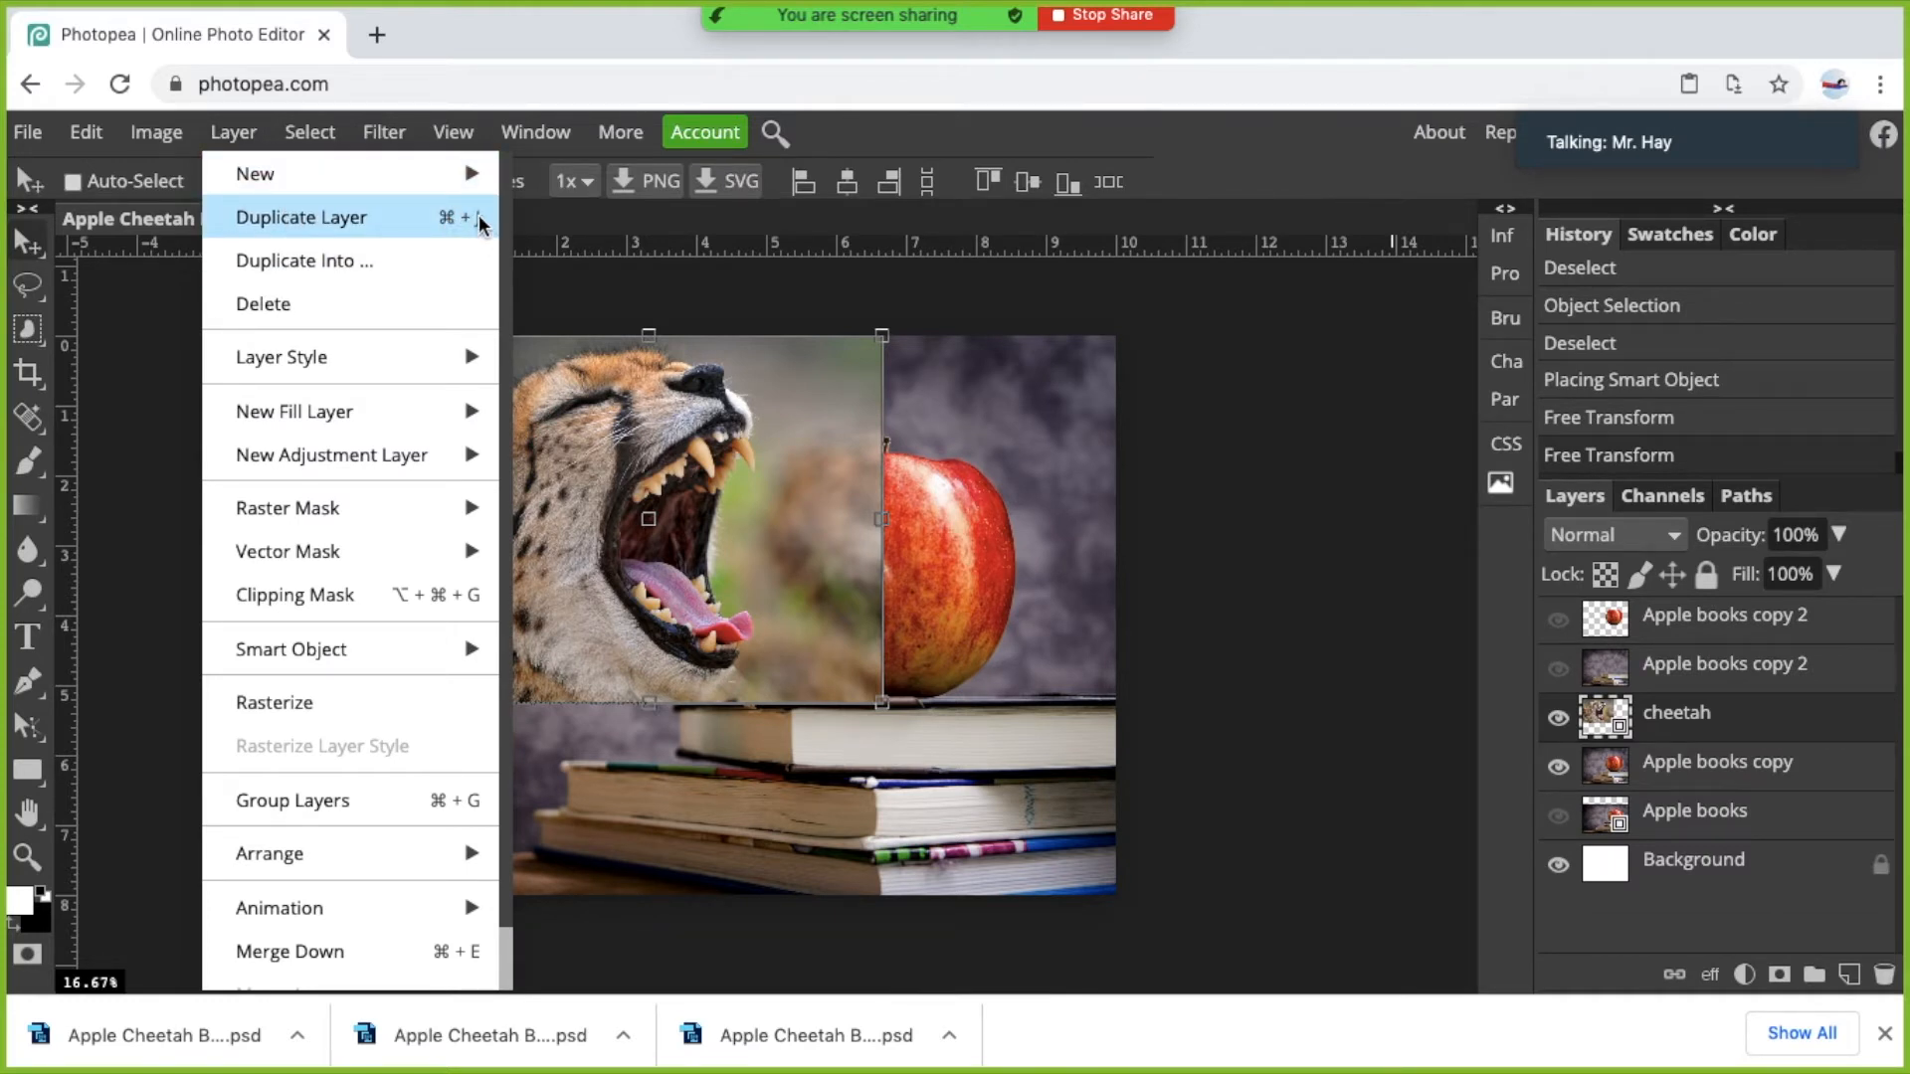
{"action": "left_click", "coordinate": [368, 221]}
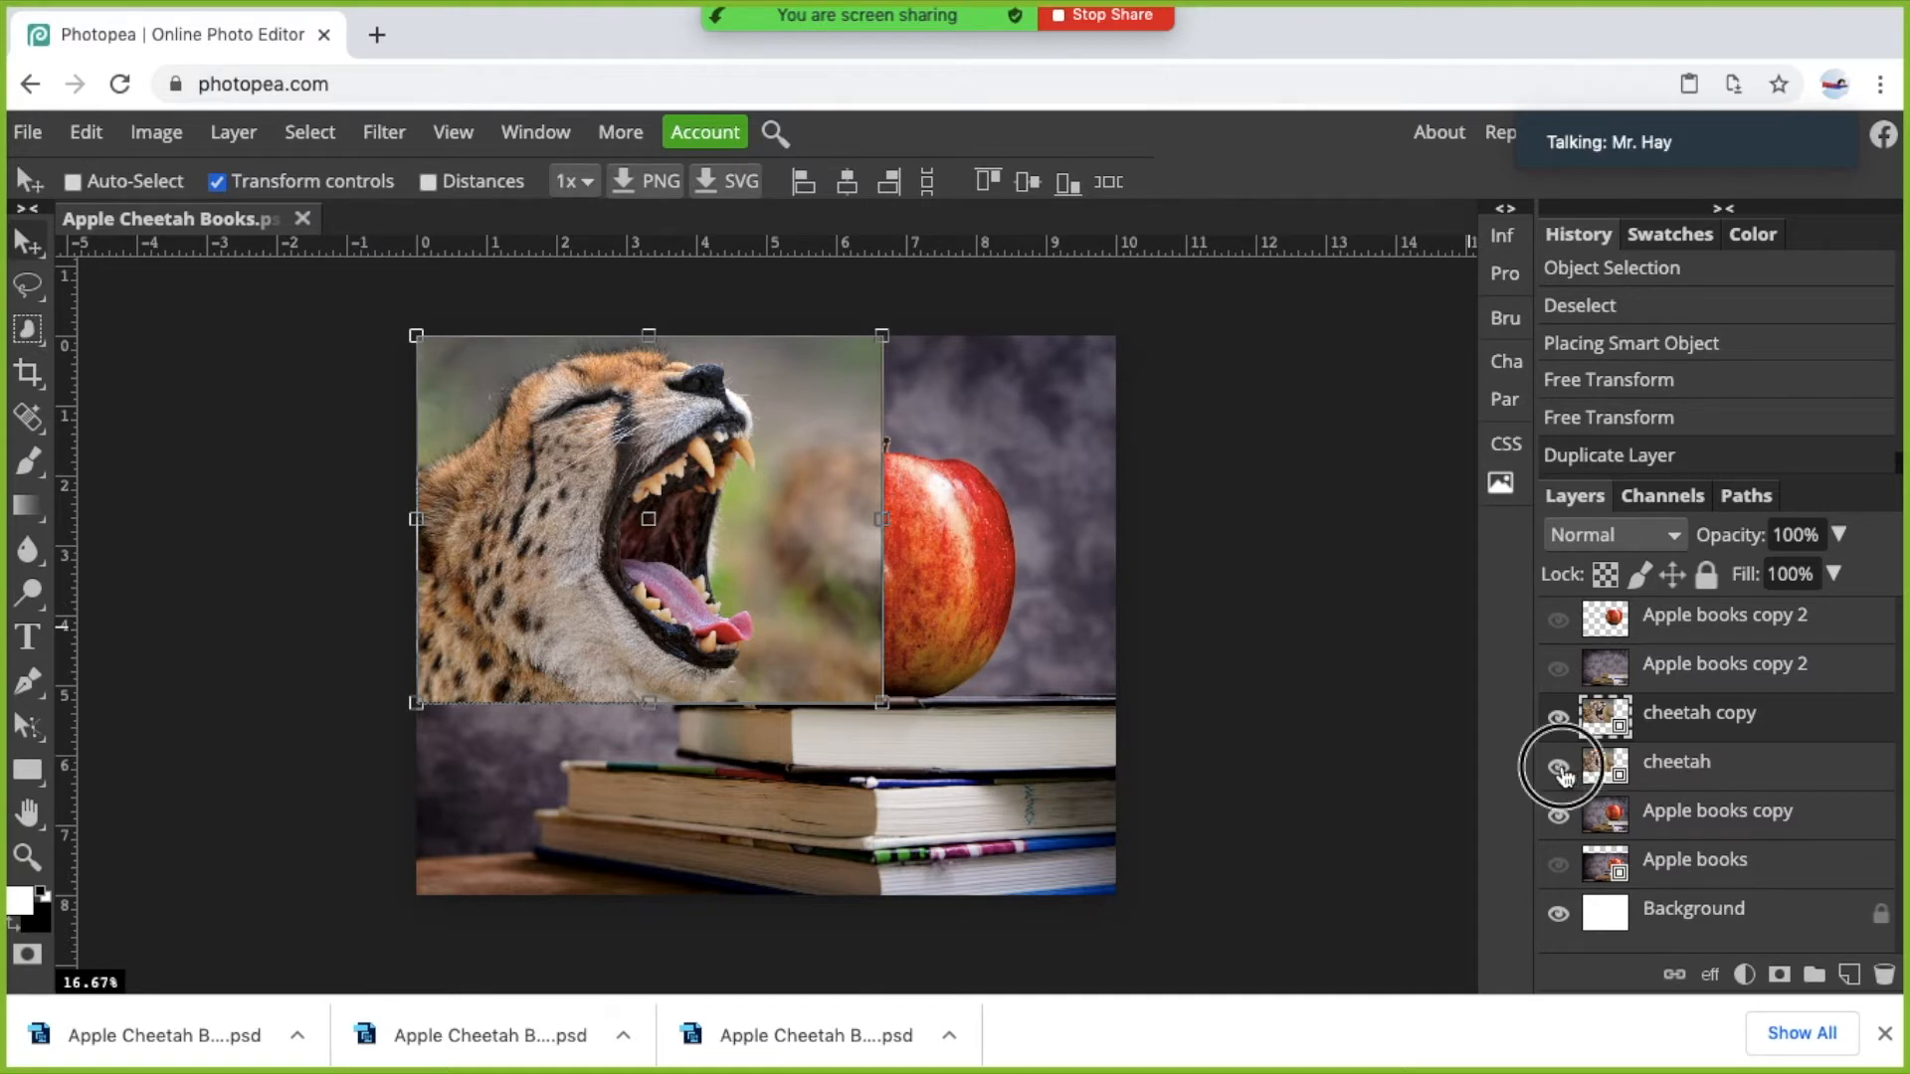
{"action": "left_click_drag", "start_coordinate": [1669, 768], "coordinate": [1618, 830]}
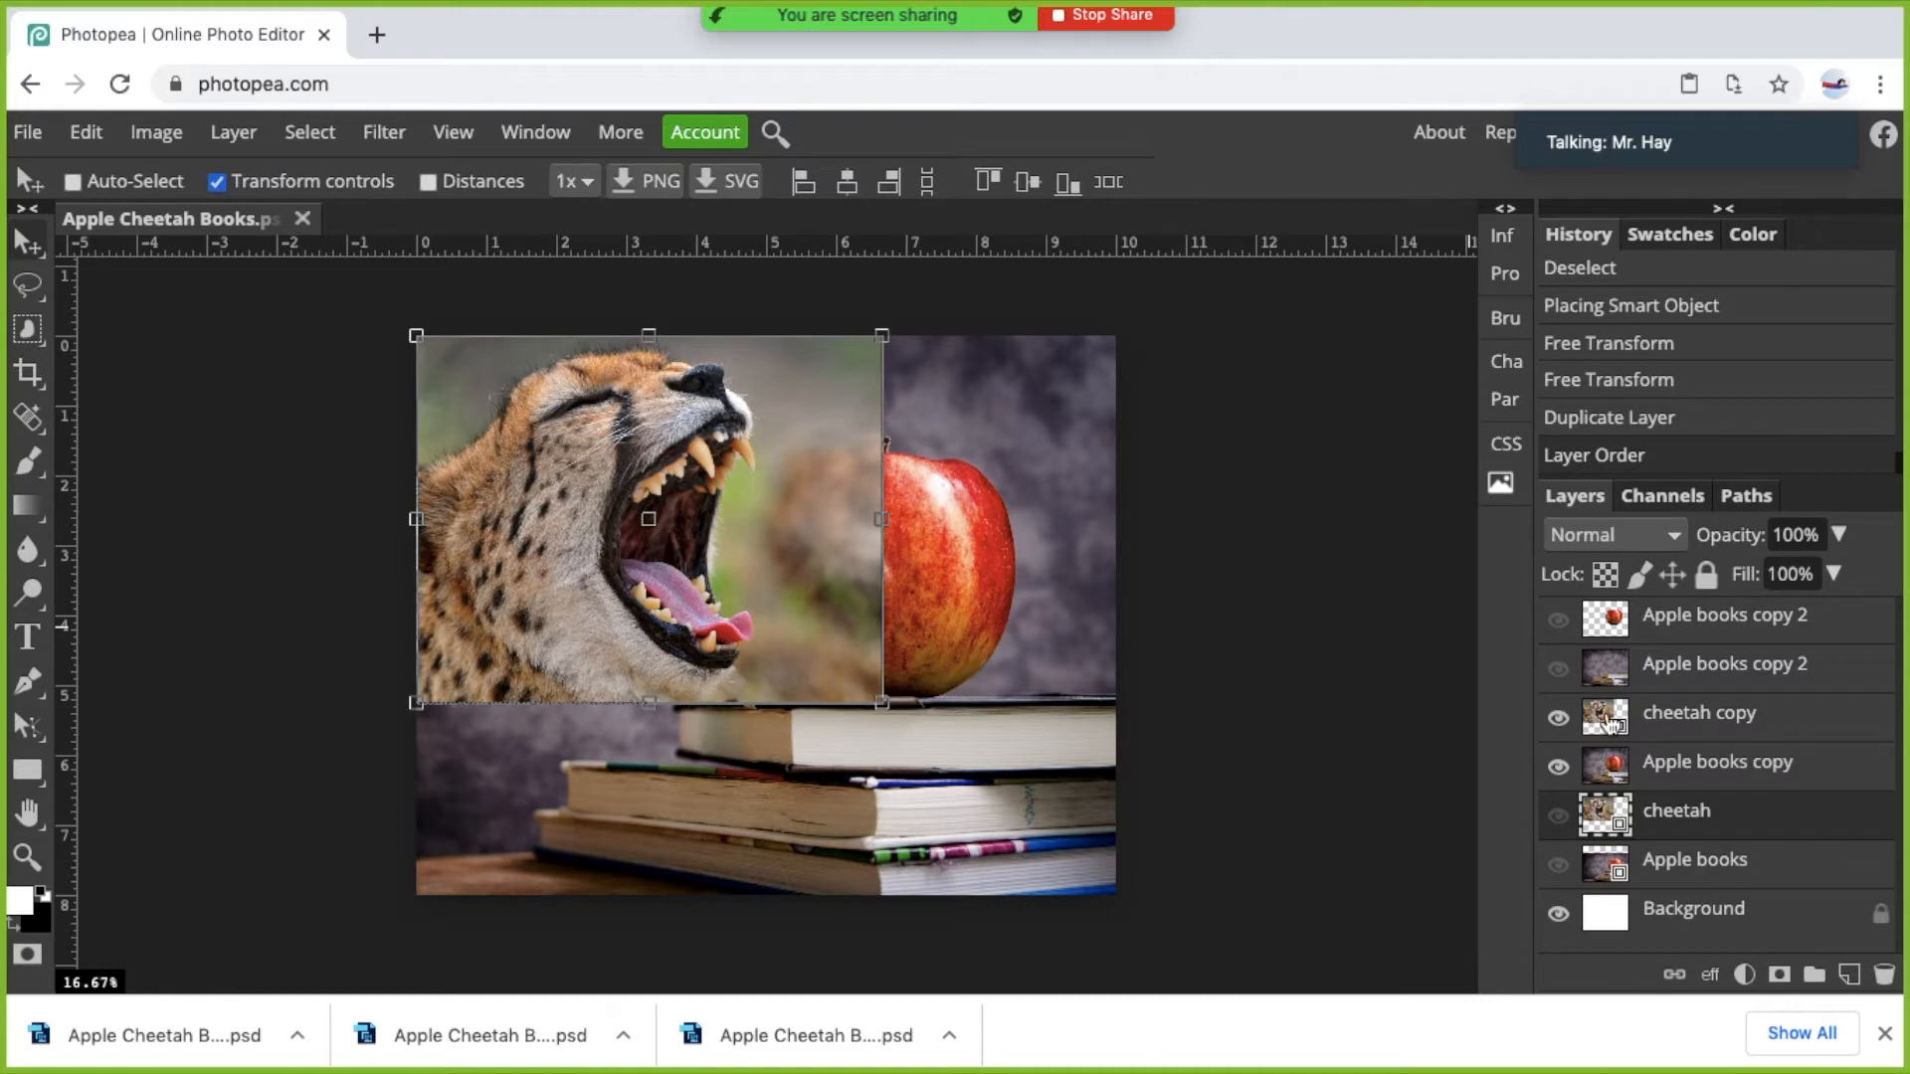
Move the cheetah copy layer down and to the left so it extends slightly past the canvas's left edge.
{"action": "left_click", "coordinate": [1691, 727]}
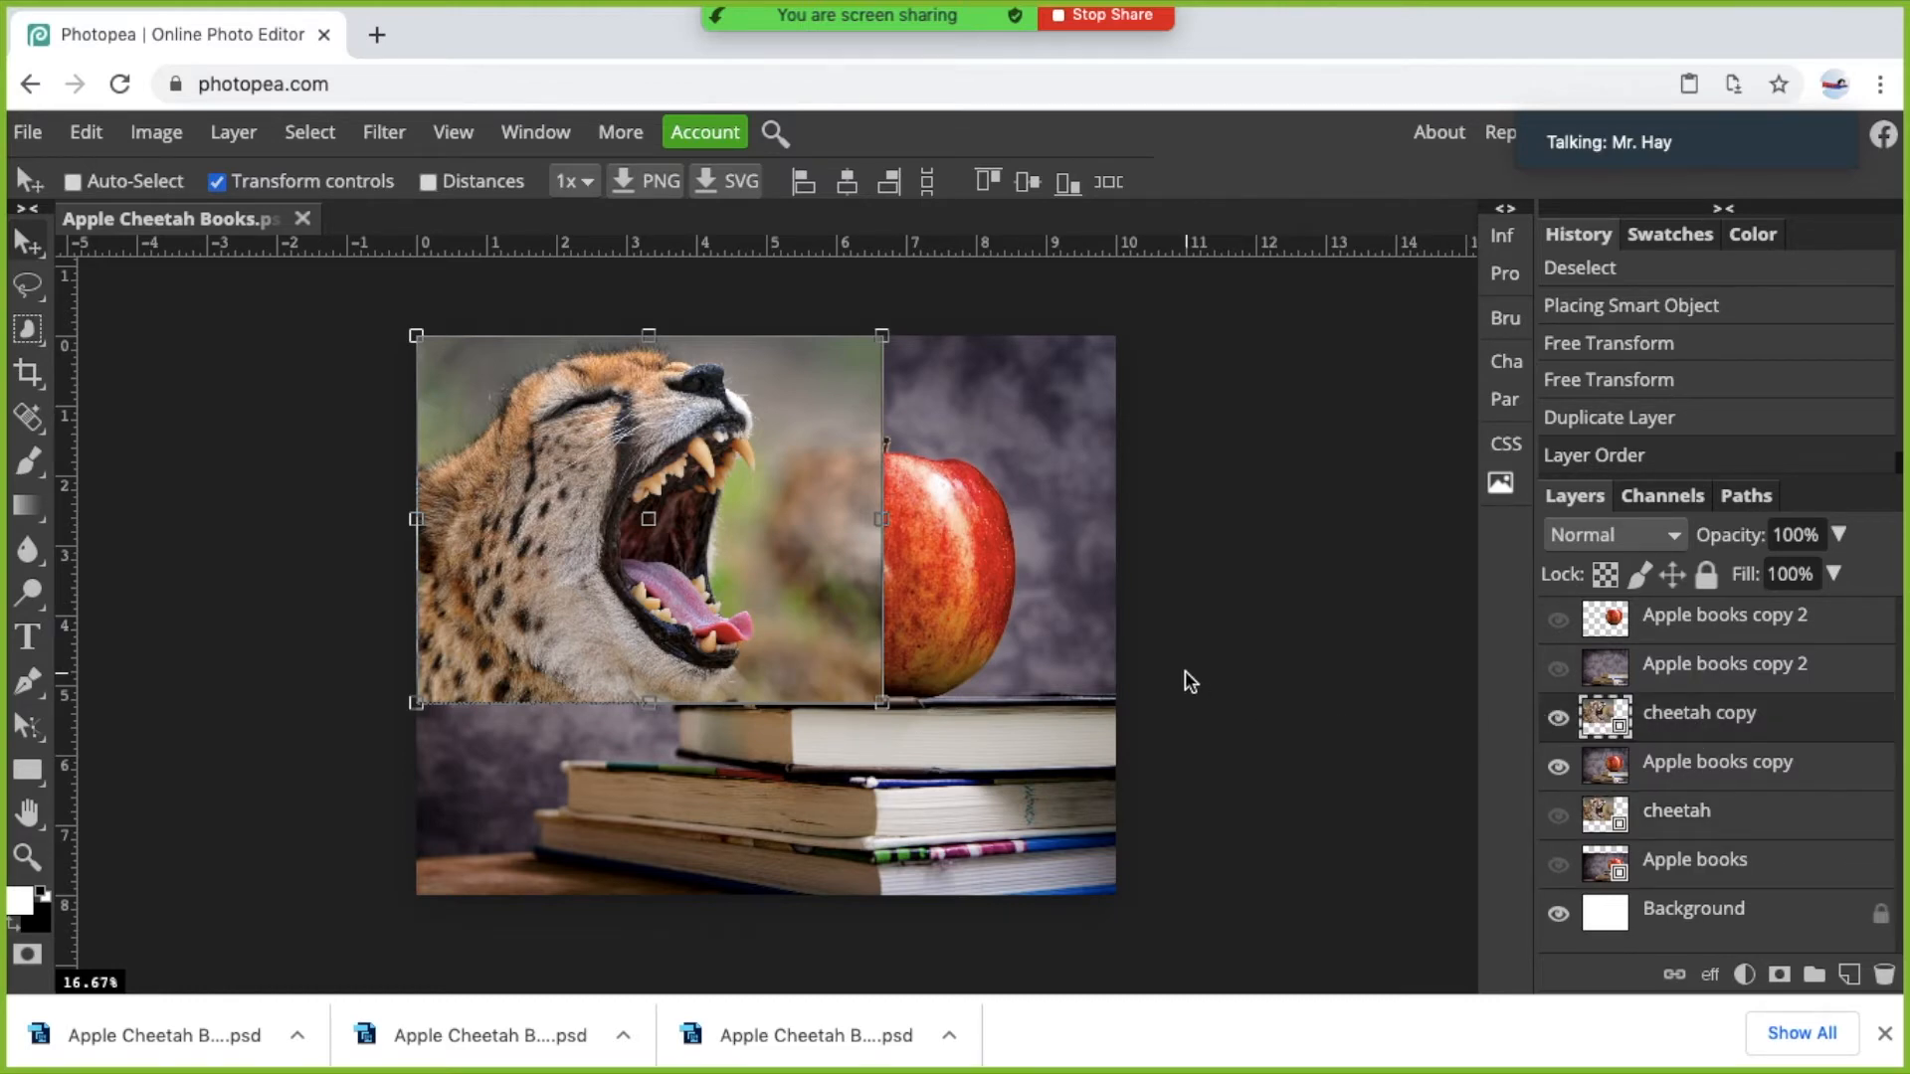
{"action": "key", "text": "ctrl+plus"}
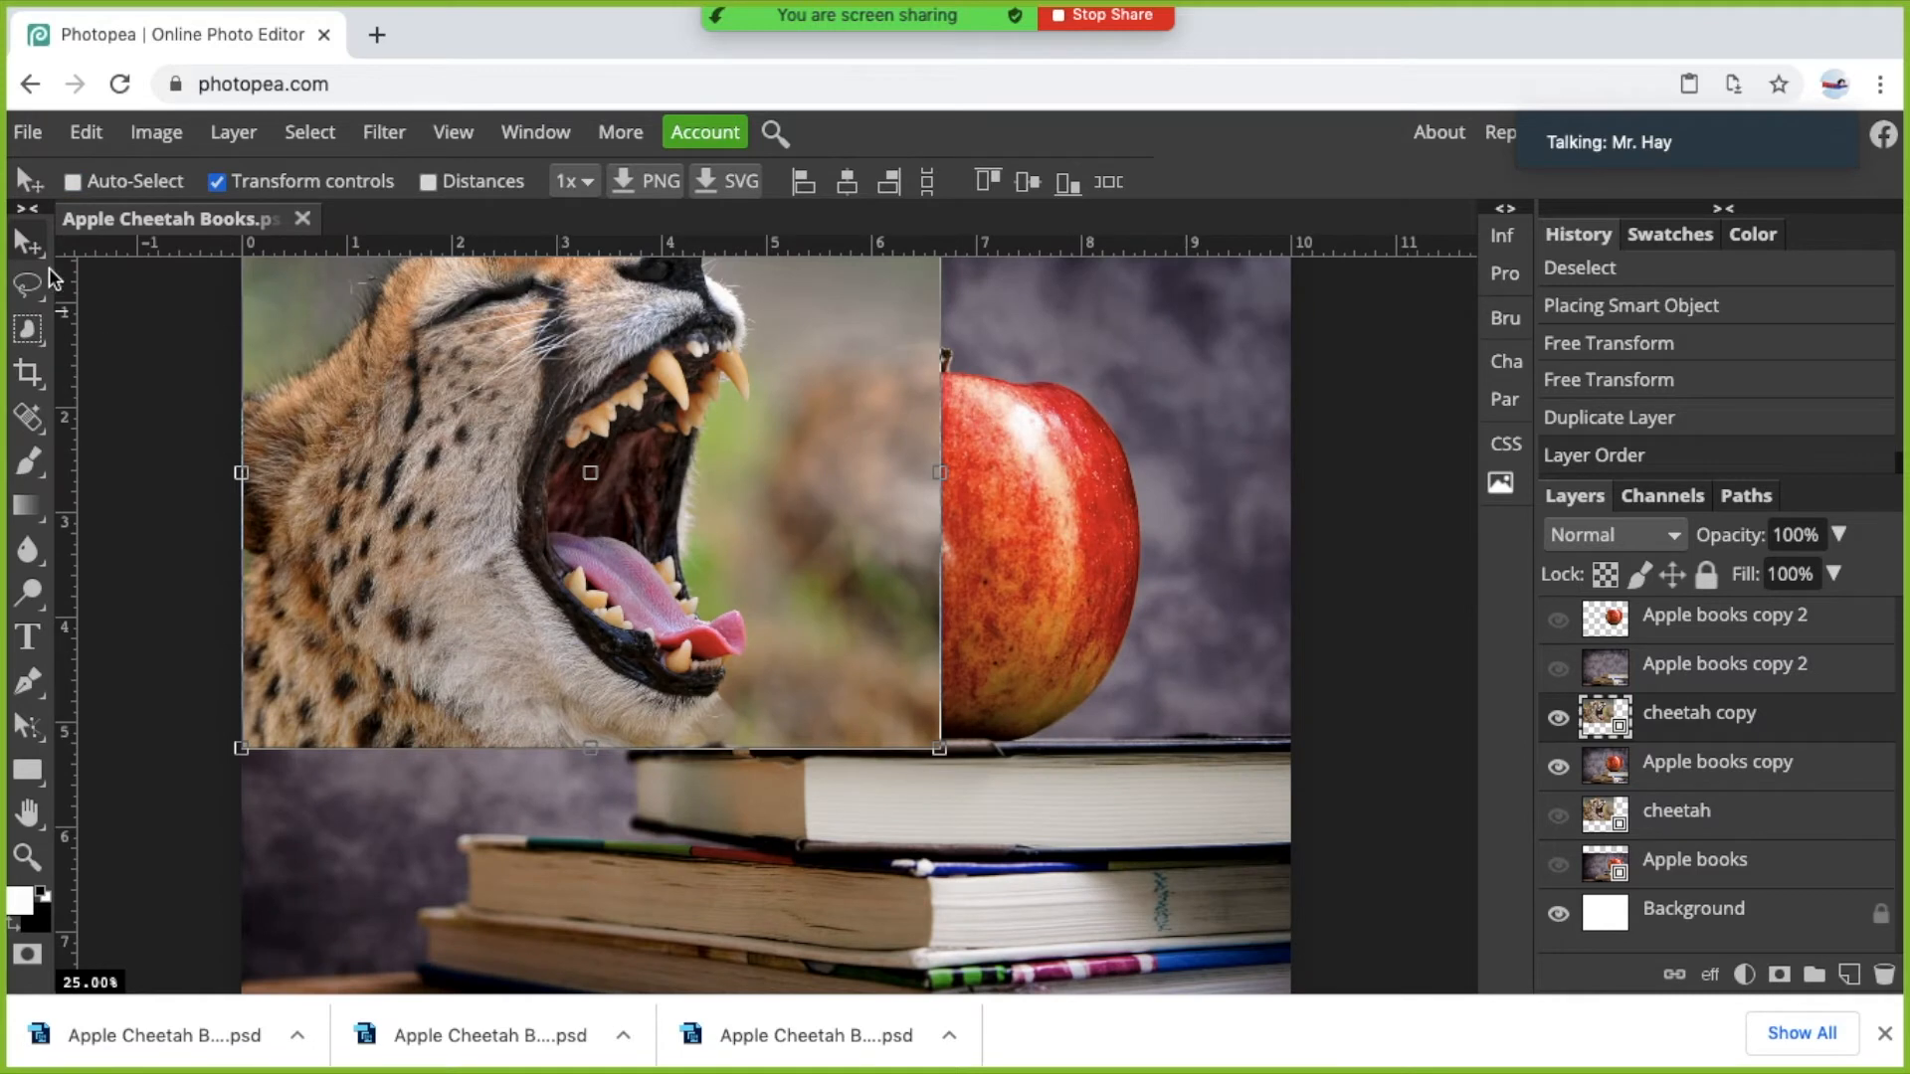
{"action": "left_click_drag", "start_coordinate": [505, 438], "coordinate": [418, 523]}
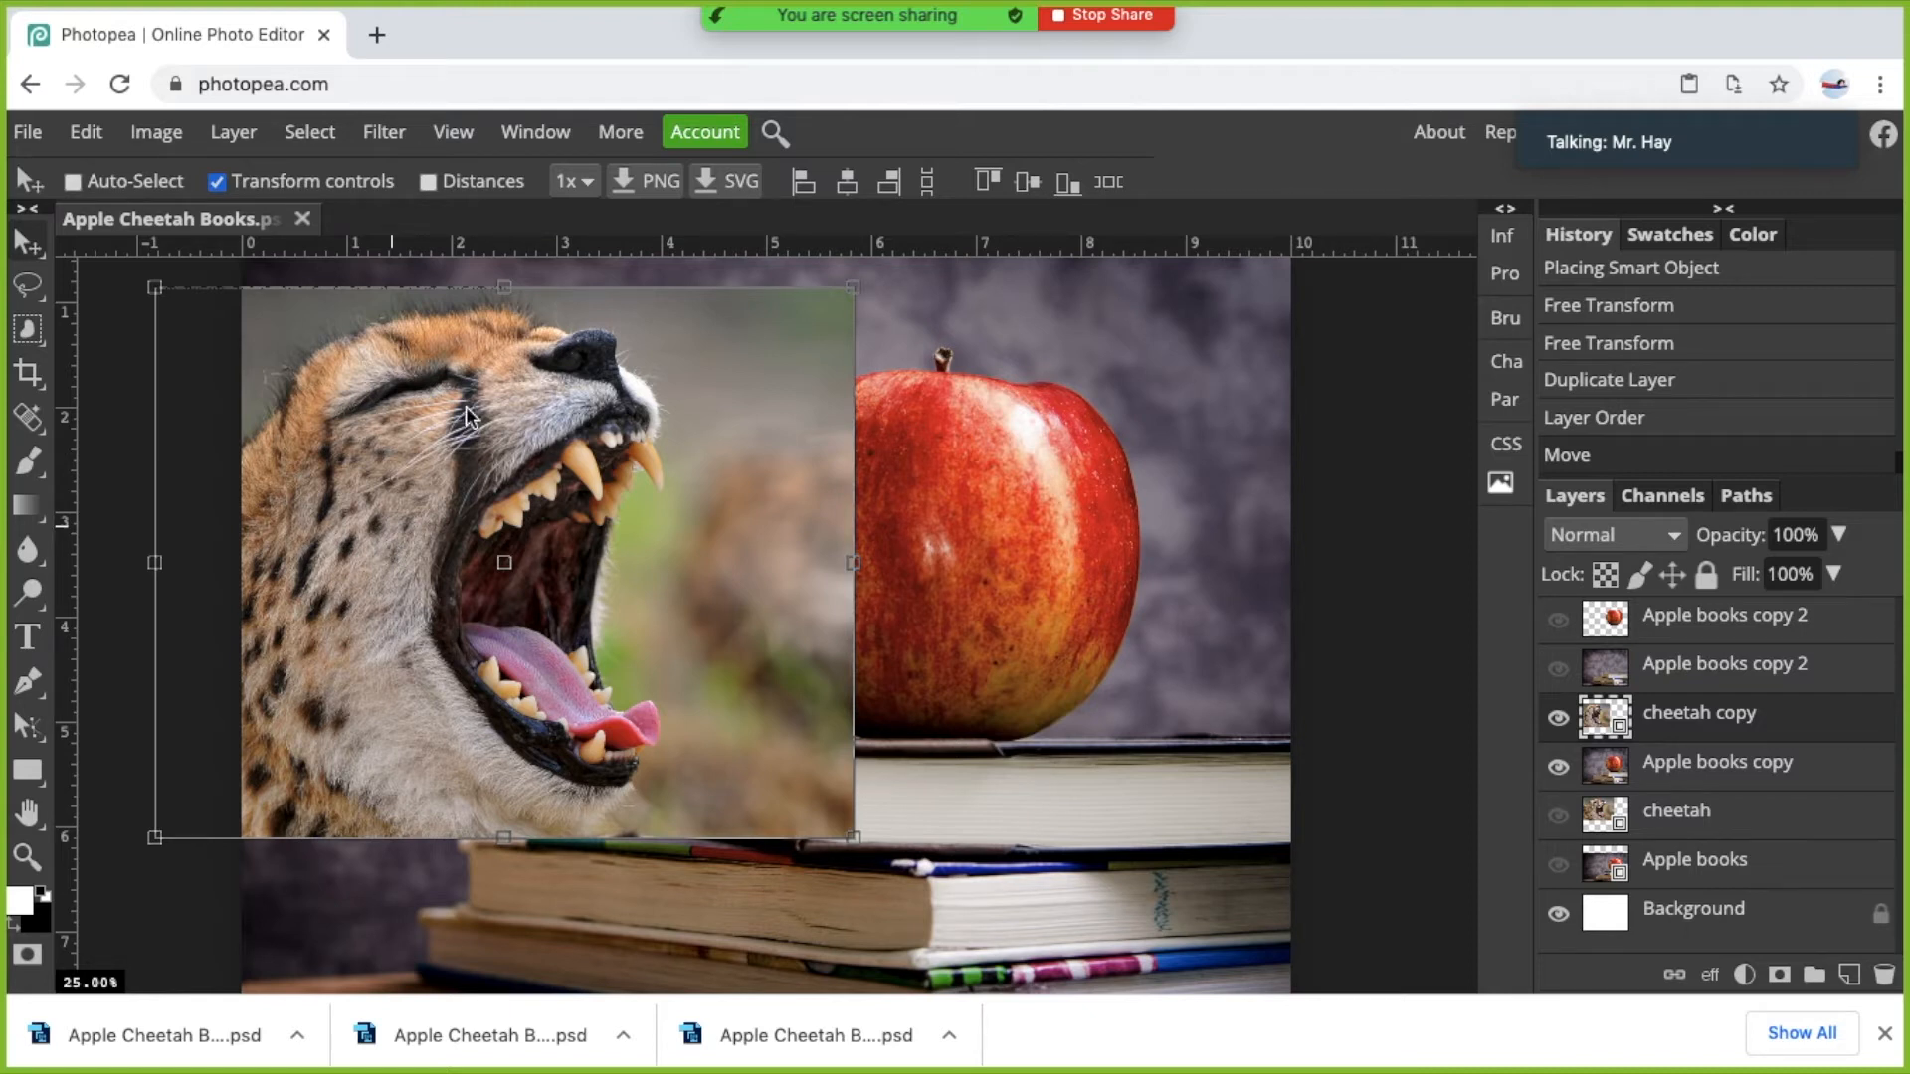
Open Magic Cut for the cheetah copy and paint the mouth, tongue and teeth with the green foreground brush.
{"action": "left_click", "coordinate": [308, 136]}
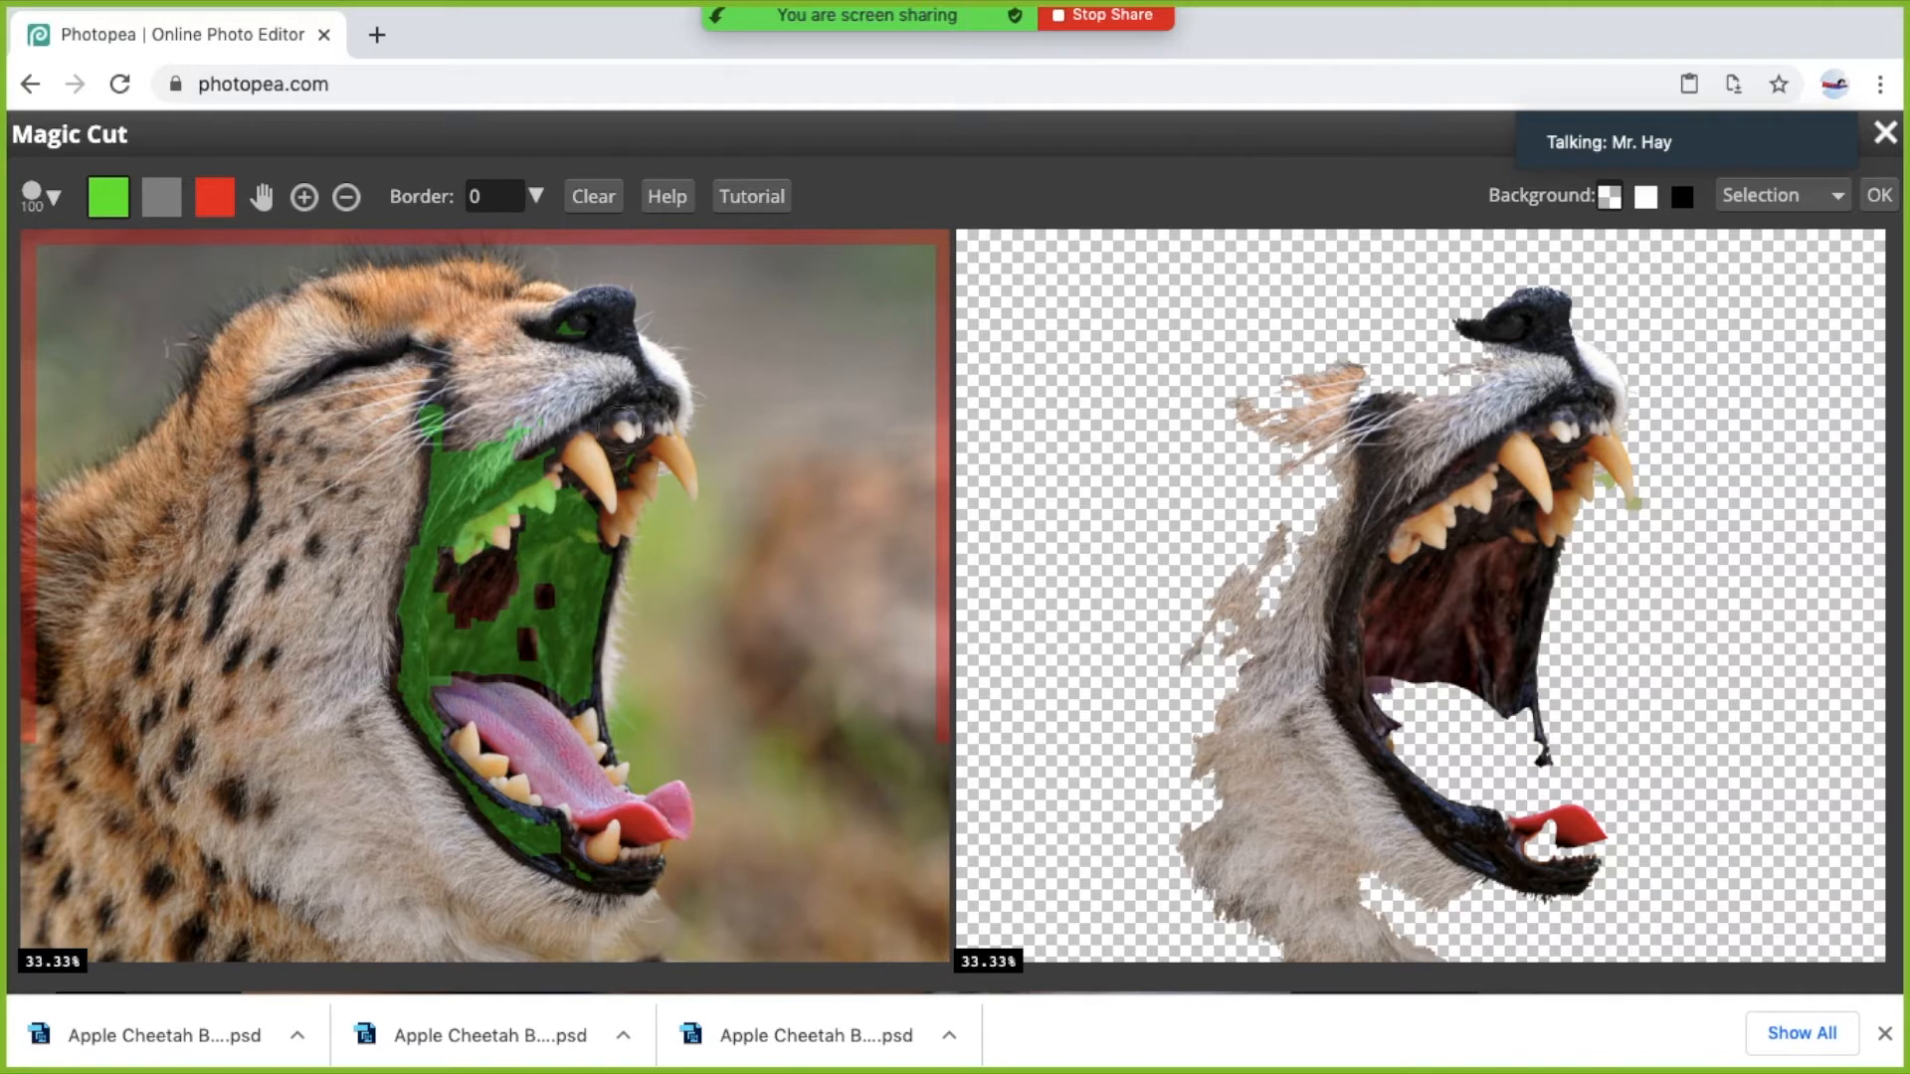
{"action": "left_click", "coordinate": [109, 199]}
{"action": "mouse_move", "coordinate": [456, 579]}
{"action": "left_mouse_down"}
{"action": "mouse_move", "coordinate": [479, 629]}
{"action": "mouse_move", "coordinate": [489, 582]}
{"action": "mouse_move", "coordinate": [548, 730]}
{"action": "mouse_move", "coordinate": [620, 824]}
{"action": "mouse_move", "coordinate": [452, 694]}
{"action": "mouse_move", "coordinate": [602, 849]}
{"action": "mouse_move", "coordinate": [631, 848]}
{"action": "mouse_move", "coordinate": [562, 831]}
{"action": "mouse_move", "coordinate": [512, 745]}
{"action": "mouse_move", "coordinate": [539, 577]}
{"action": "mouse_move", "coordinate": [638, 413]}
{"action": "mouse_move", "coordinate": [548, 469]}
{"action": "mouse_move", "coordinate": [609, 401]}
{"action": "mouse_move", "coordinate": [507, 470]}
{"action": "mouse_move", "coordinate": [408, 577]}
{"action": "mouse_move", "coordinate": [429, 722]}
{"action": "mouse_move", "coordinate": [509, 844]}
{"action": "mouse_move", "coordinate": [601, 878]}
{"action": "left_mouse_up"}
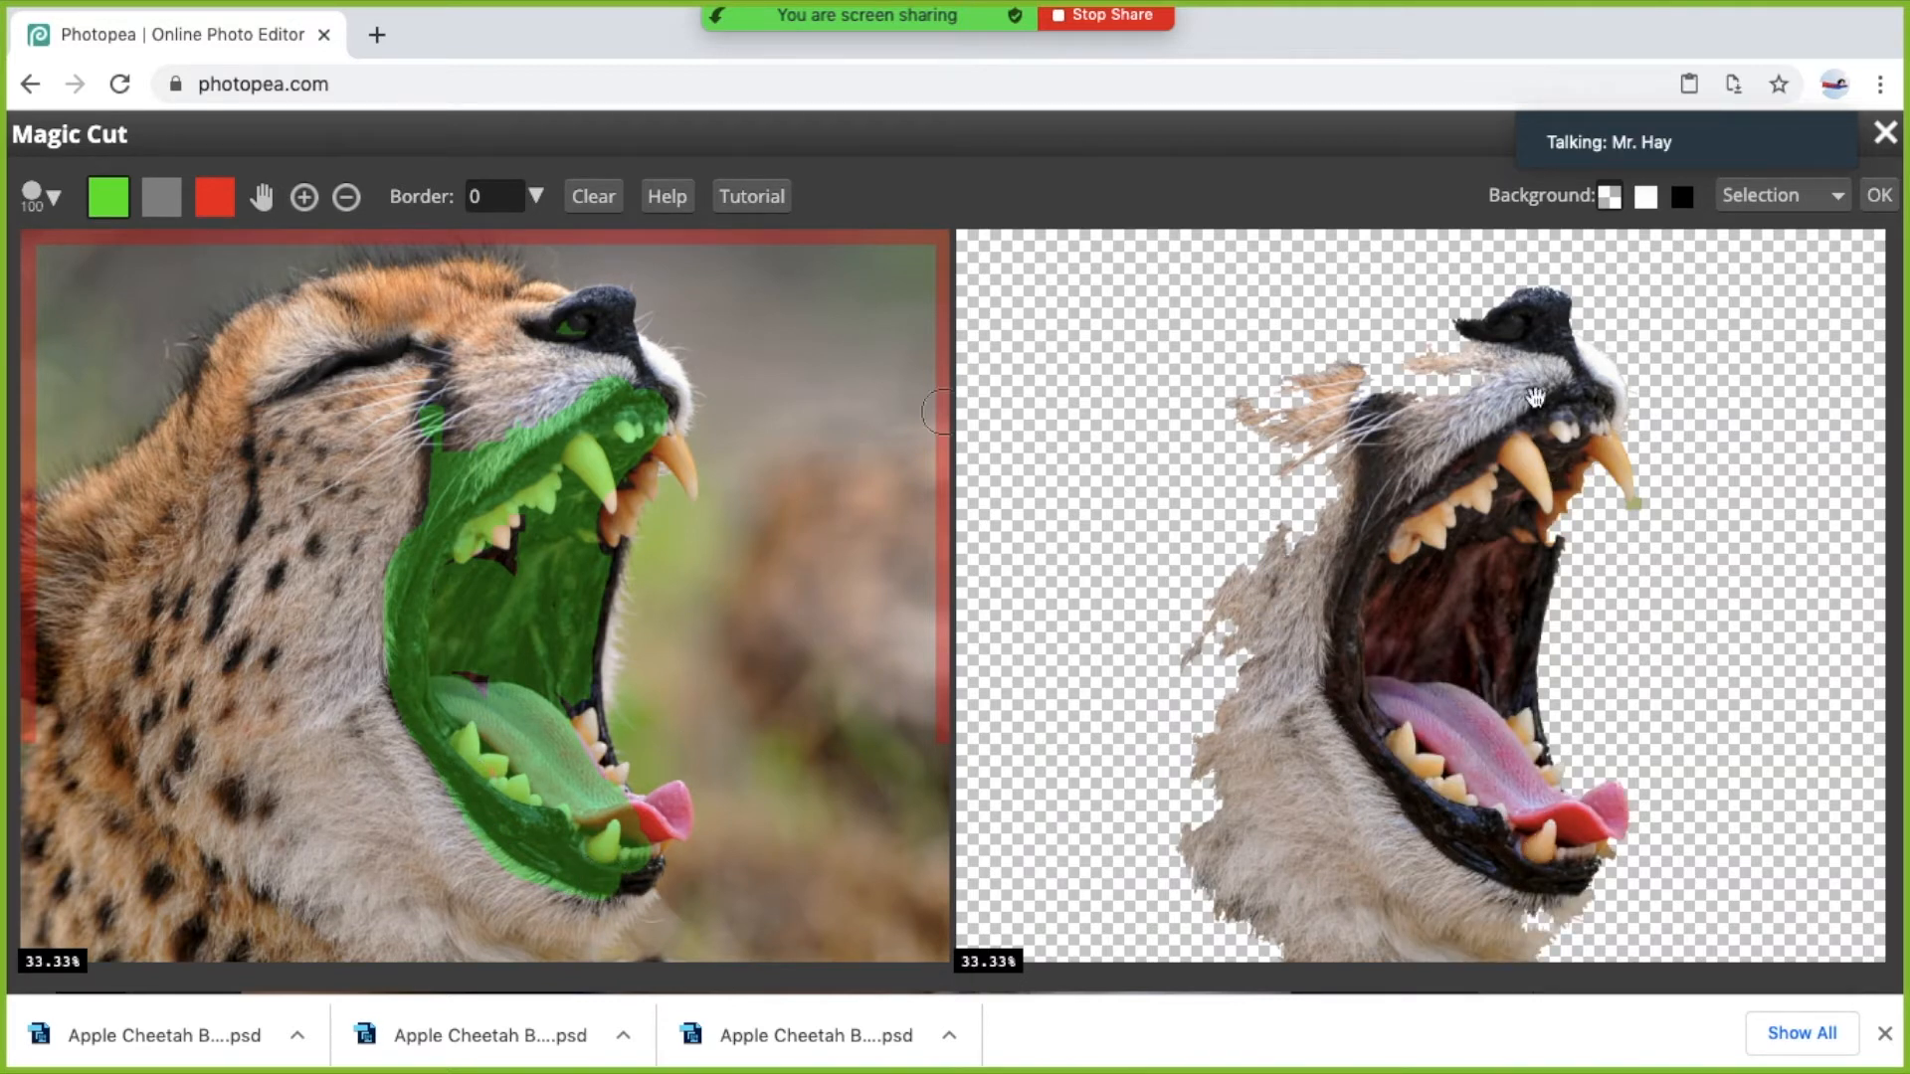
Reduce the green foreground brush to size 35 and paint over the far-side upper teeth behind the large fang.
{"action": "scroll", "coordinate": [1535, 397], "scroll_direction": "up", "scroll_amount": 1}
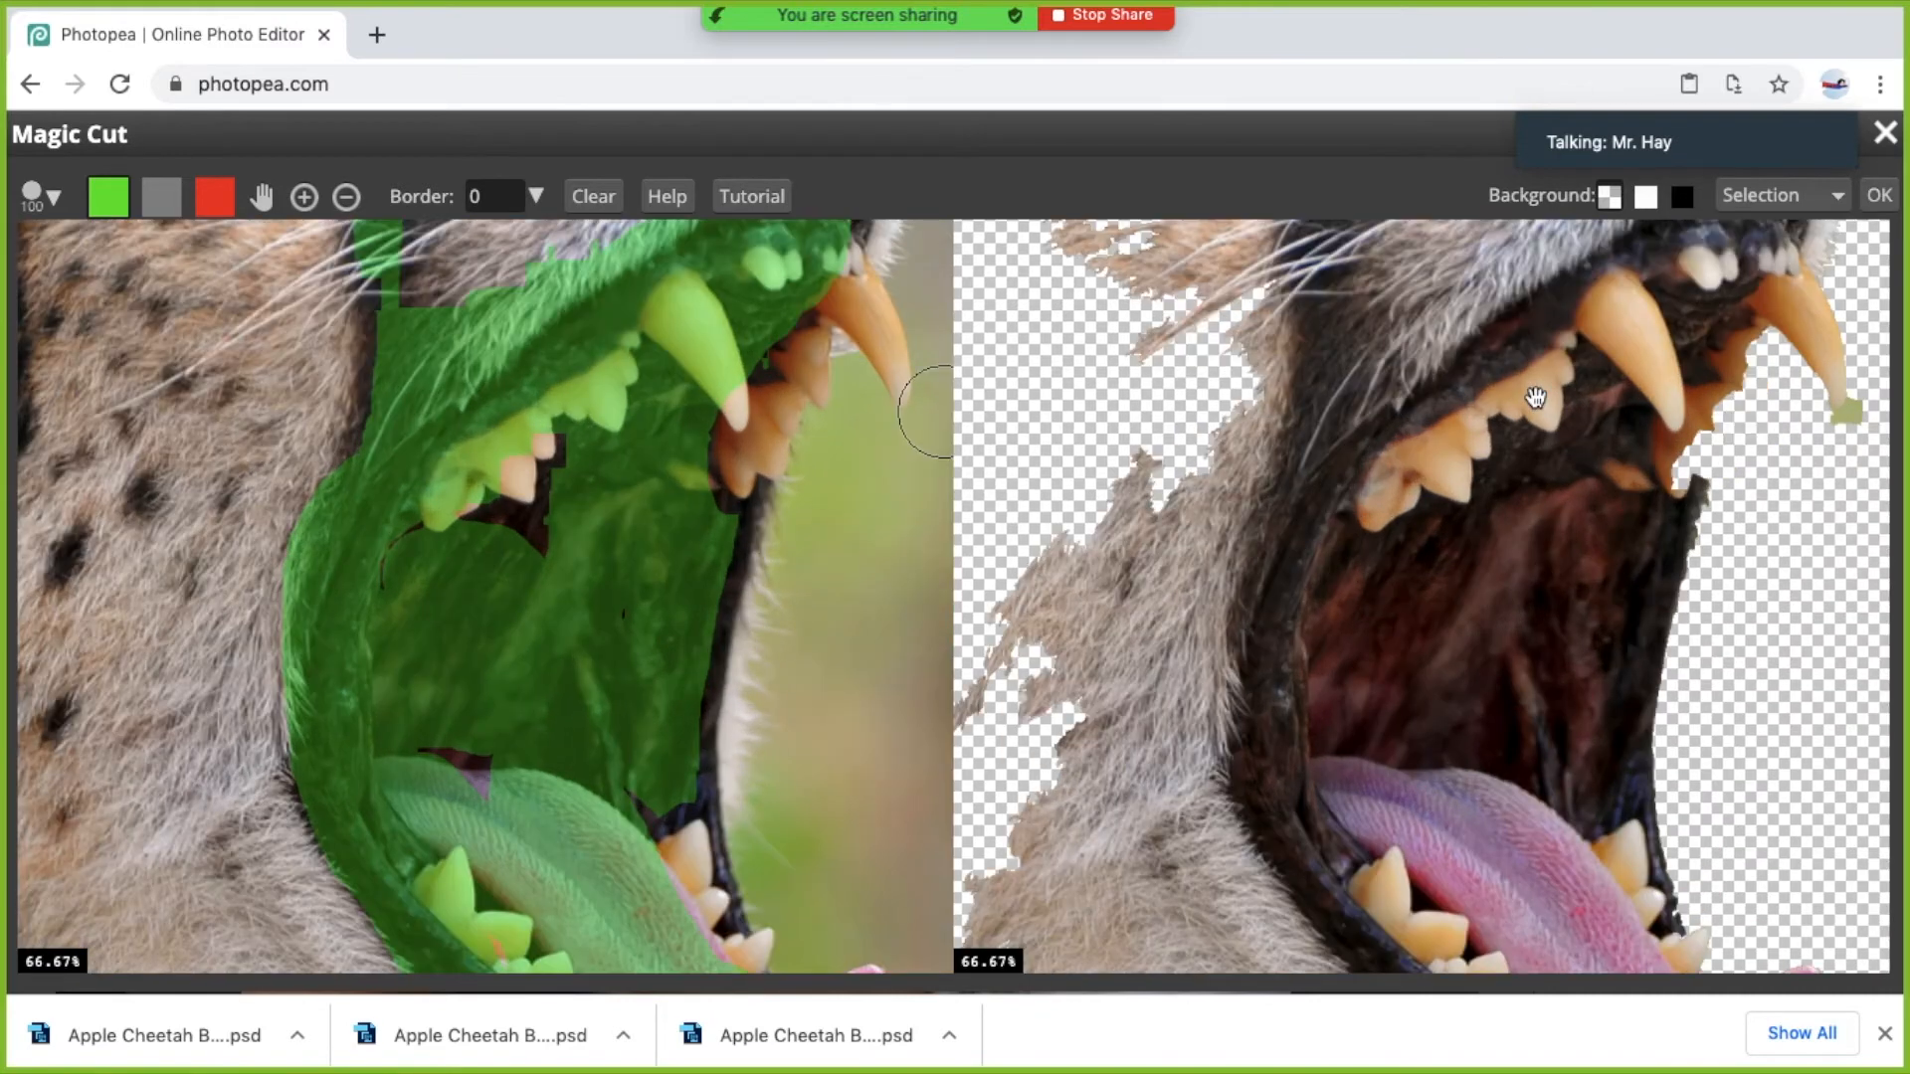
{"action": "left_click_drag", "start_coordinate": [1535, 397], "coordinate": [1074, 490]}
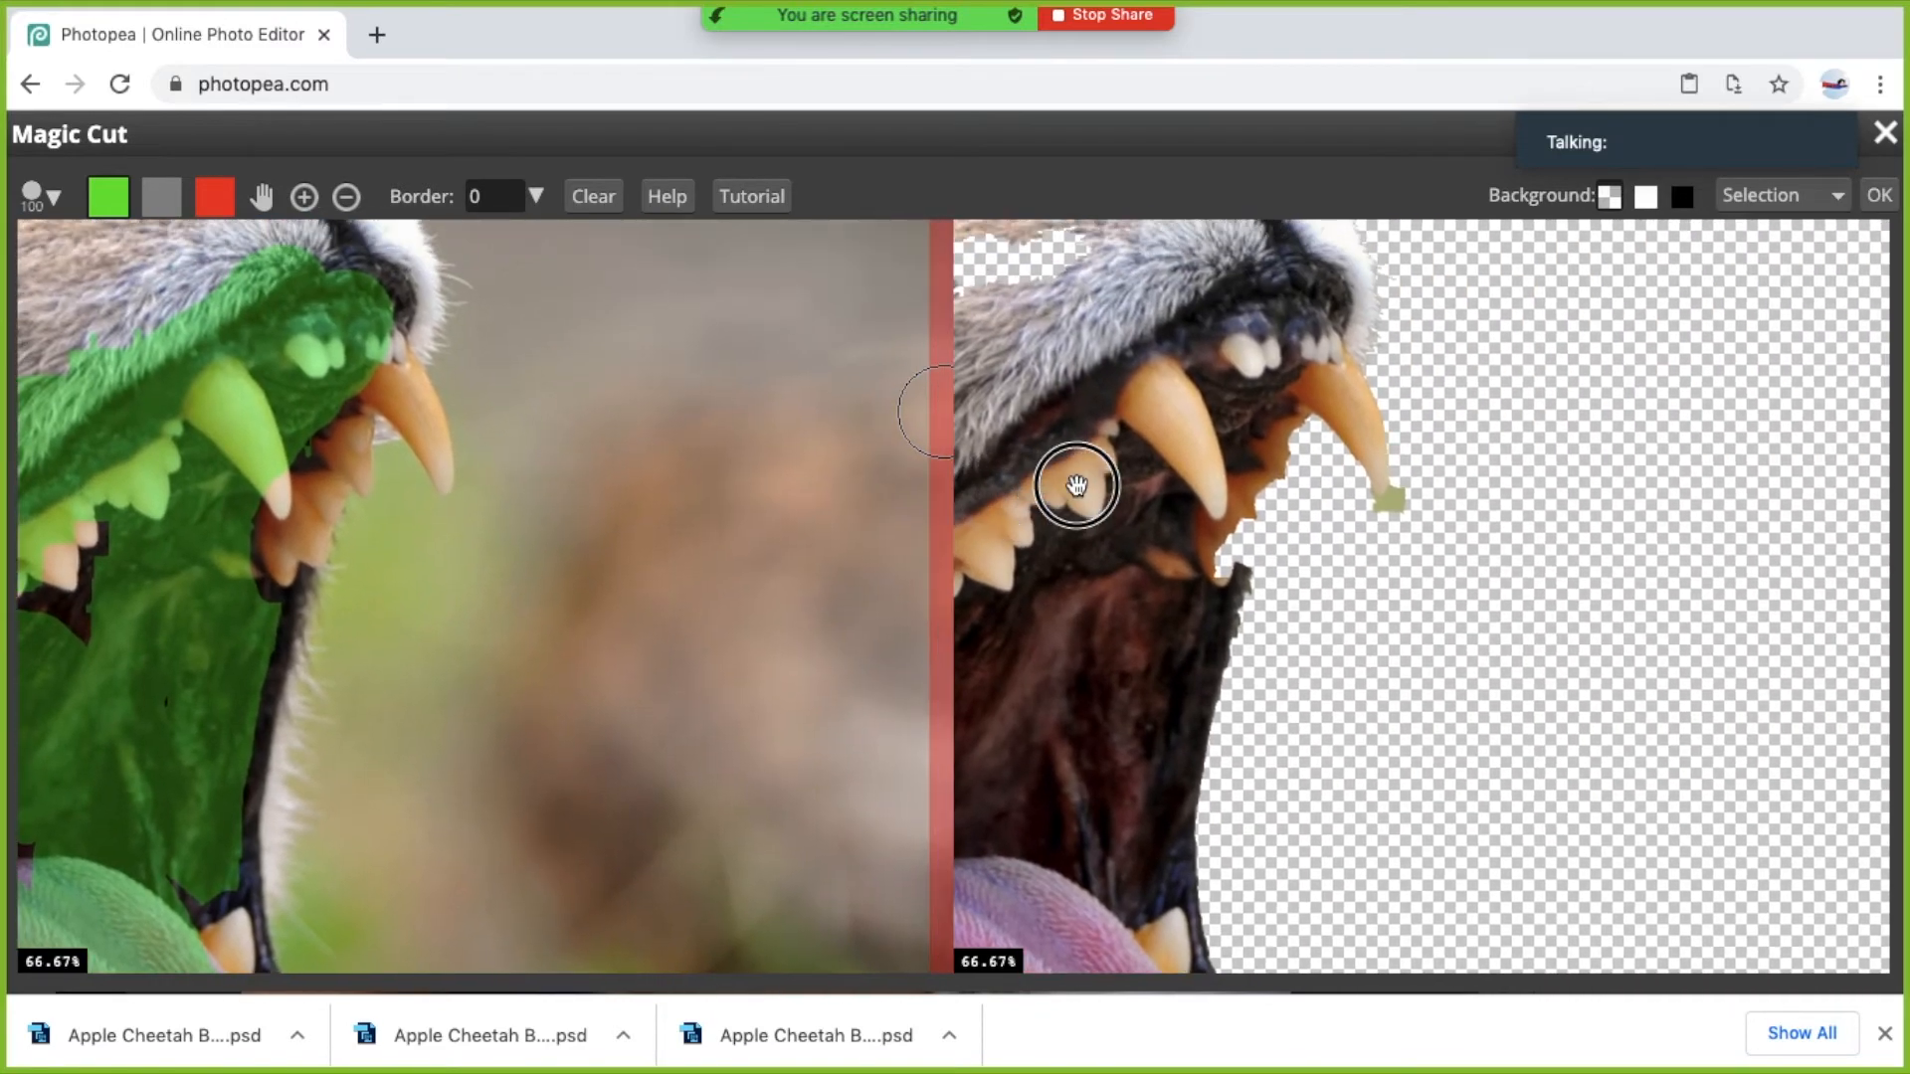
{"action": "left_click_drag", "start_coordinate": [1219, 511], "coordinate": [1304, 556]}
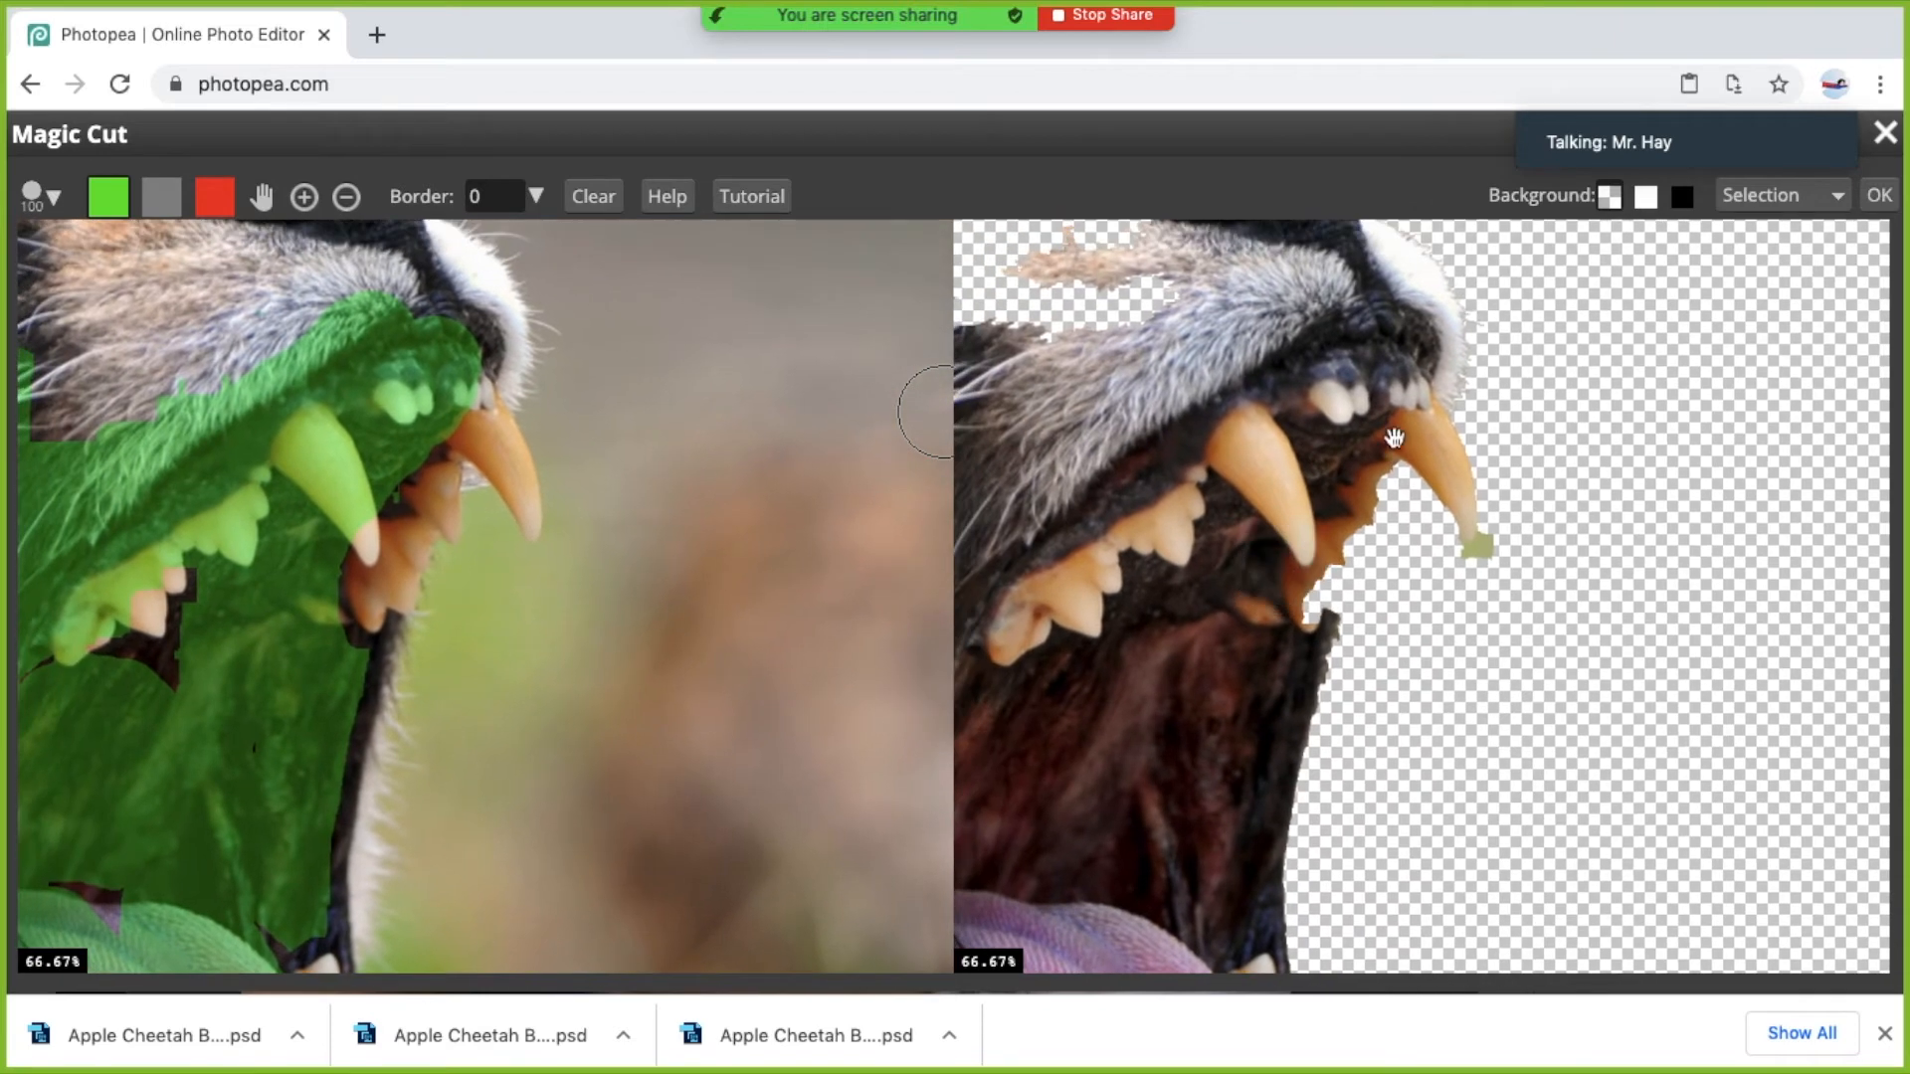
{"action": "left_click", "coordinate": [110, 197]}
{"action": "key", "text": "bracketleft"}
{"action": "key", "text": "bracketleft"}
{"action": "key", "text": "bracketleft"}
{"action": "key", "text": "bracketleft"}
{"action": "key", "text": "bracketleft"}
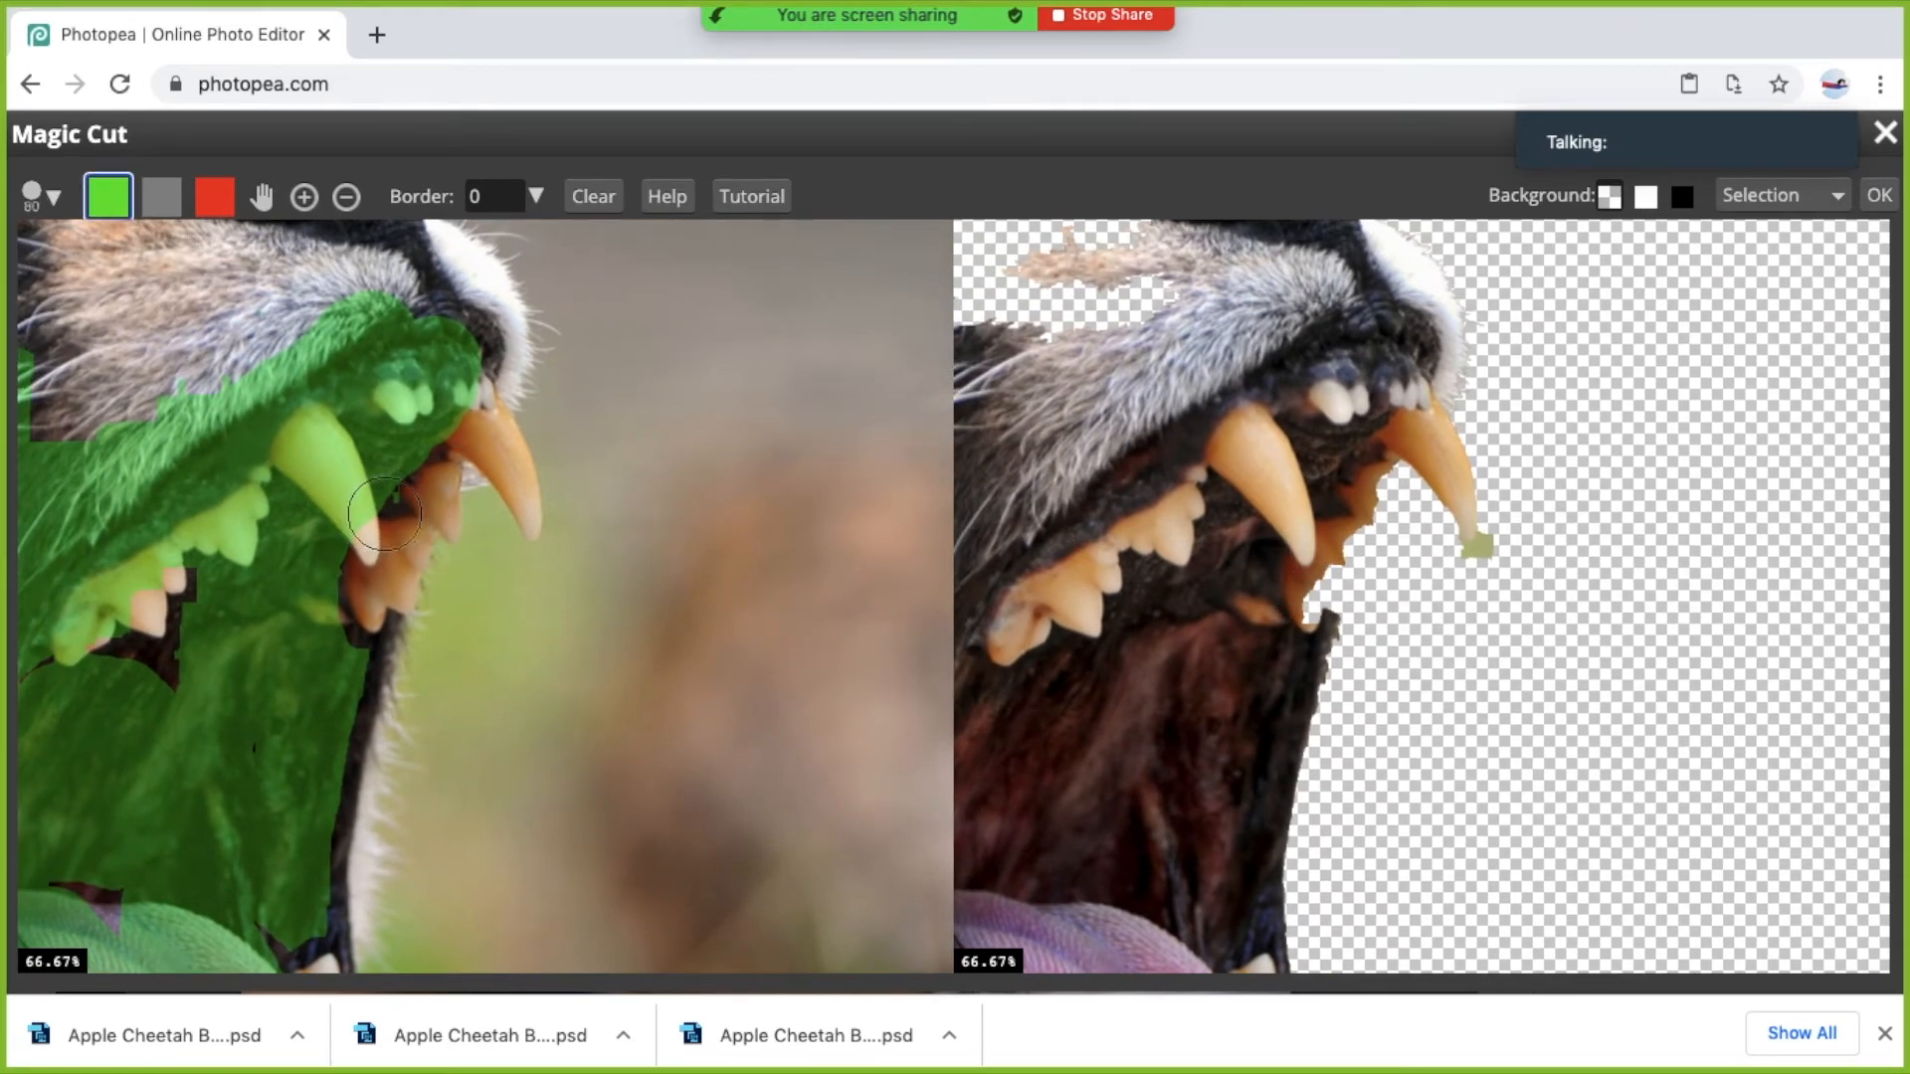
{"action": "mouse_move", "coordinate": [413, 485]}
{"action": "left_mouse_down"}
{"action": "mouse_move", "coordinate": [388, 612]}
{"action": "mouse_move", "coordinate": [343, 612]}
{"action": "mouse_move", "coordinate": [395, 489]}
{"action": "left_mouse_up"}
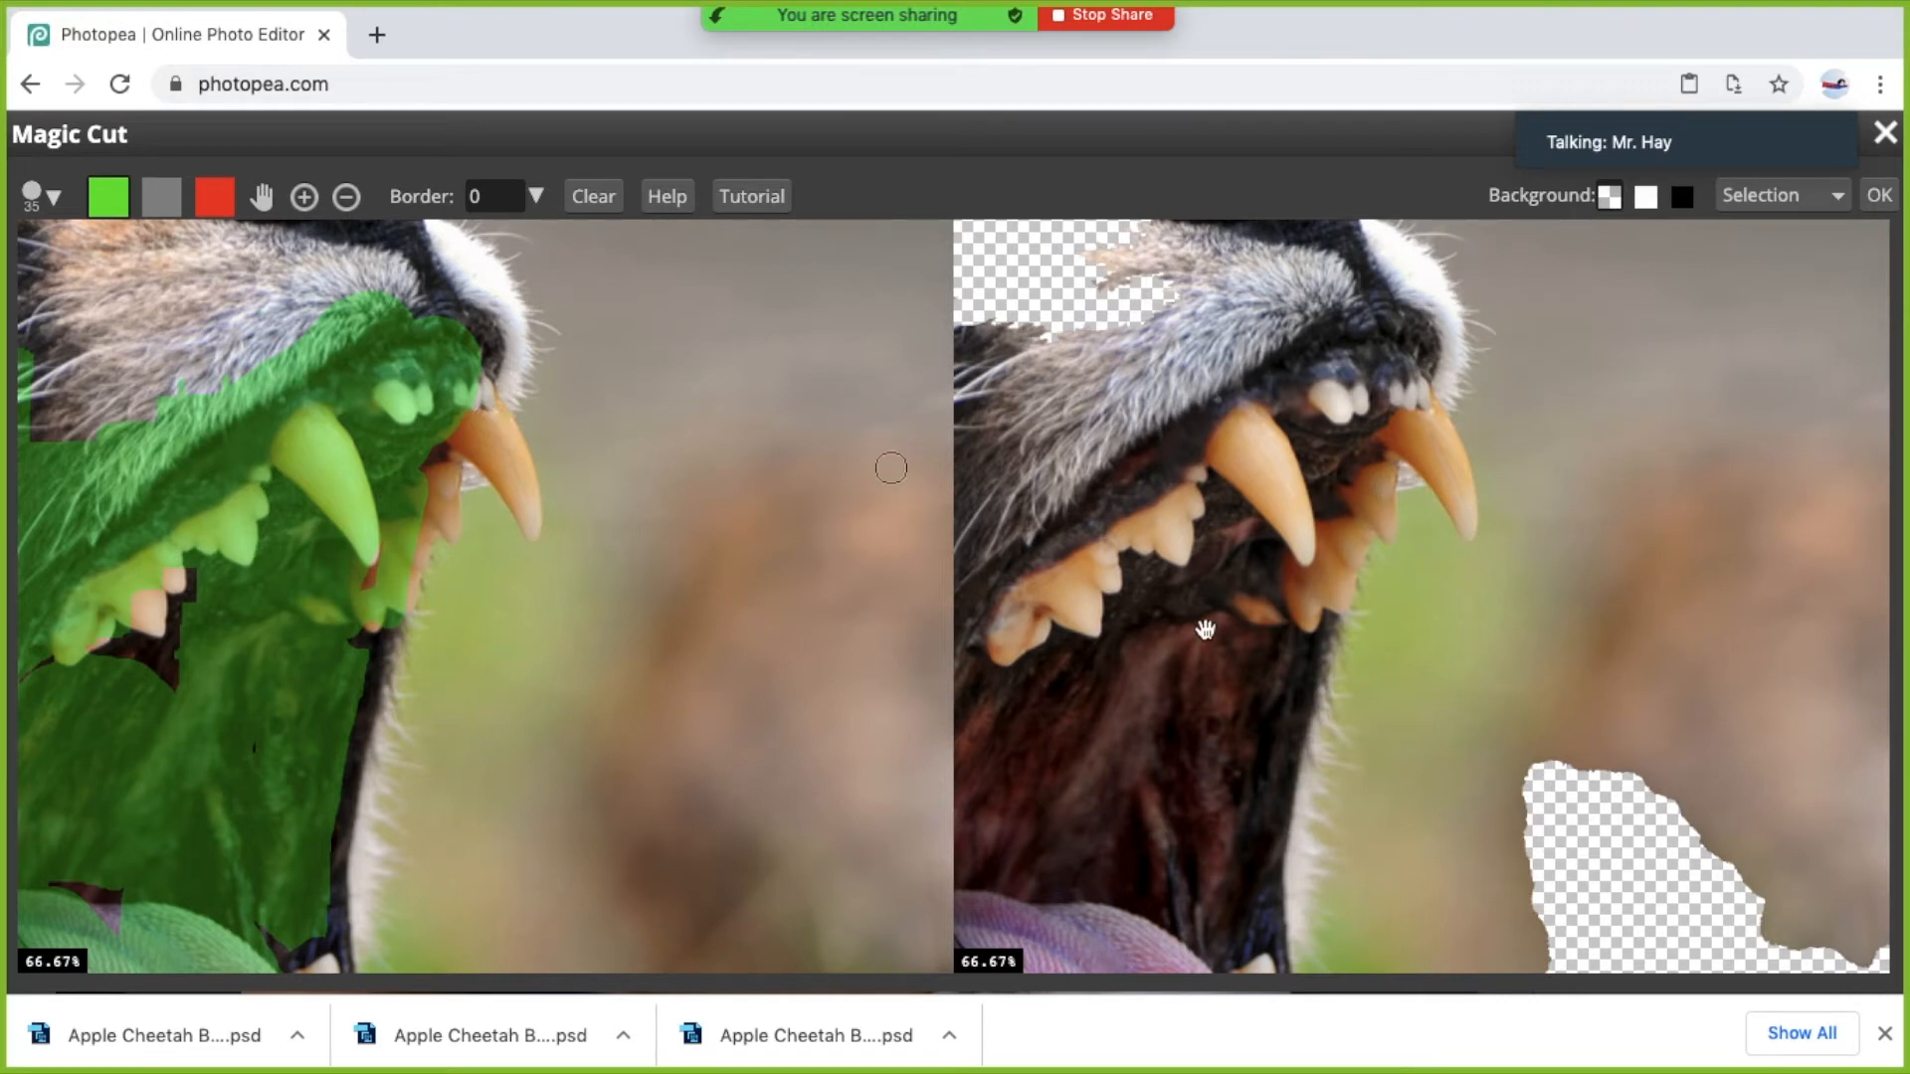
Paint the blurred background beside the open mouth and below the far fang with the red background brush at size 80.
{"action": "left_click", "coordinate": [215, 195]}
{"action": "key", "text": "bracketright"}
{"action": "key", "text": "bracketright"}
{"action": "key", "text": "bracketright"}
{"action": "key", "text": "bracketright"}
{"action": "key", "text": "bracketright"}
{"action": "key", "text": "bracketright"}
{"action": "mouse_move", "coordinate": [597, 698]}
{"action": "left_mouse_down"}
{"action": "mouse_move", "coordinate": [597, 768]}
{"action": "mouse_move", "coordinate": [517, 925]}
{"action": "mouse_move", "coordinate": [507, 737]}
{"action": "mouse_move", "coordinate": [435, 835]}
{"action": "mouse_move", "coordinate": [423, 811]}
{"action": "mouse_move", "coordinate": [467, 639]}
{"action": "left_mouse_up"}
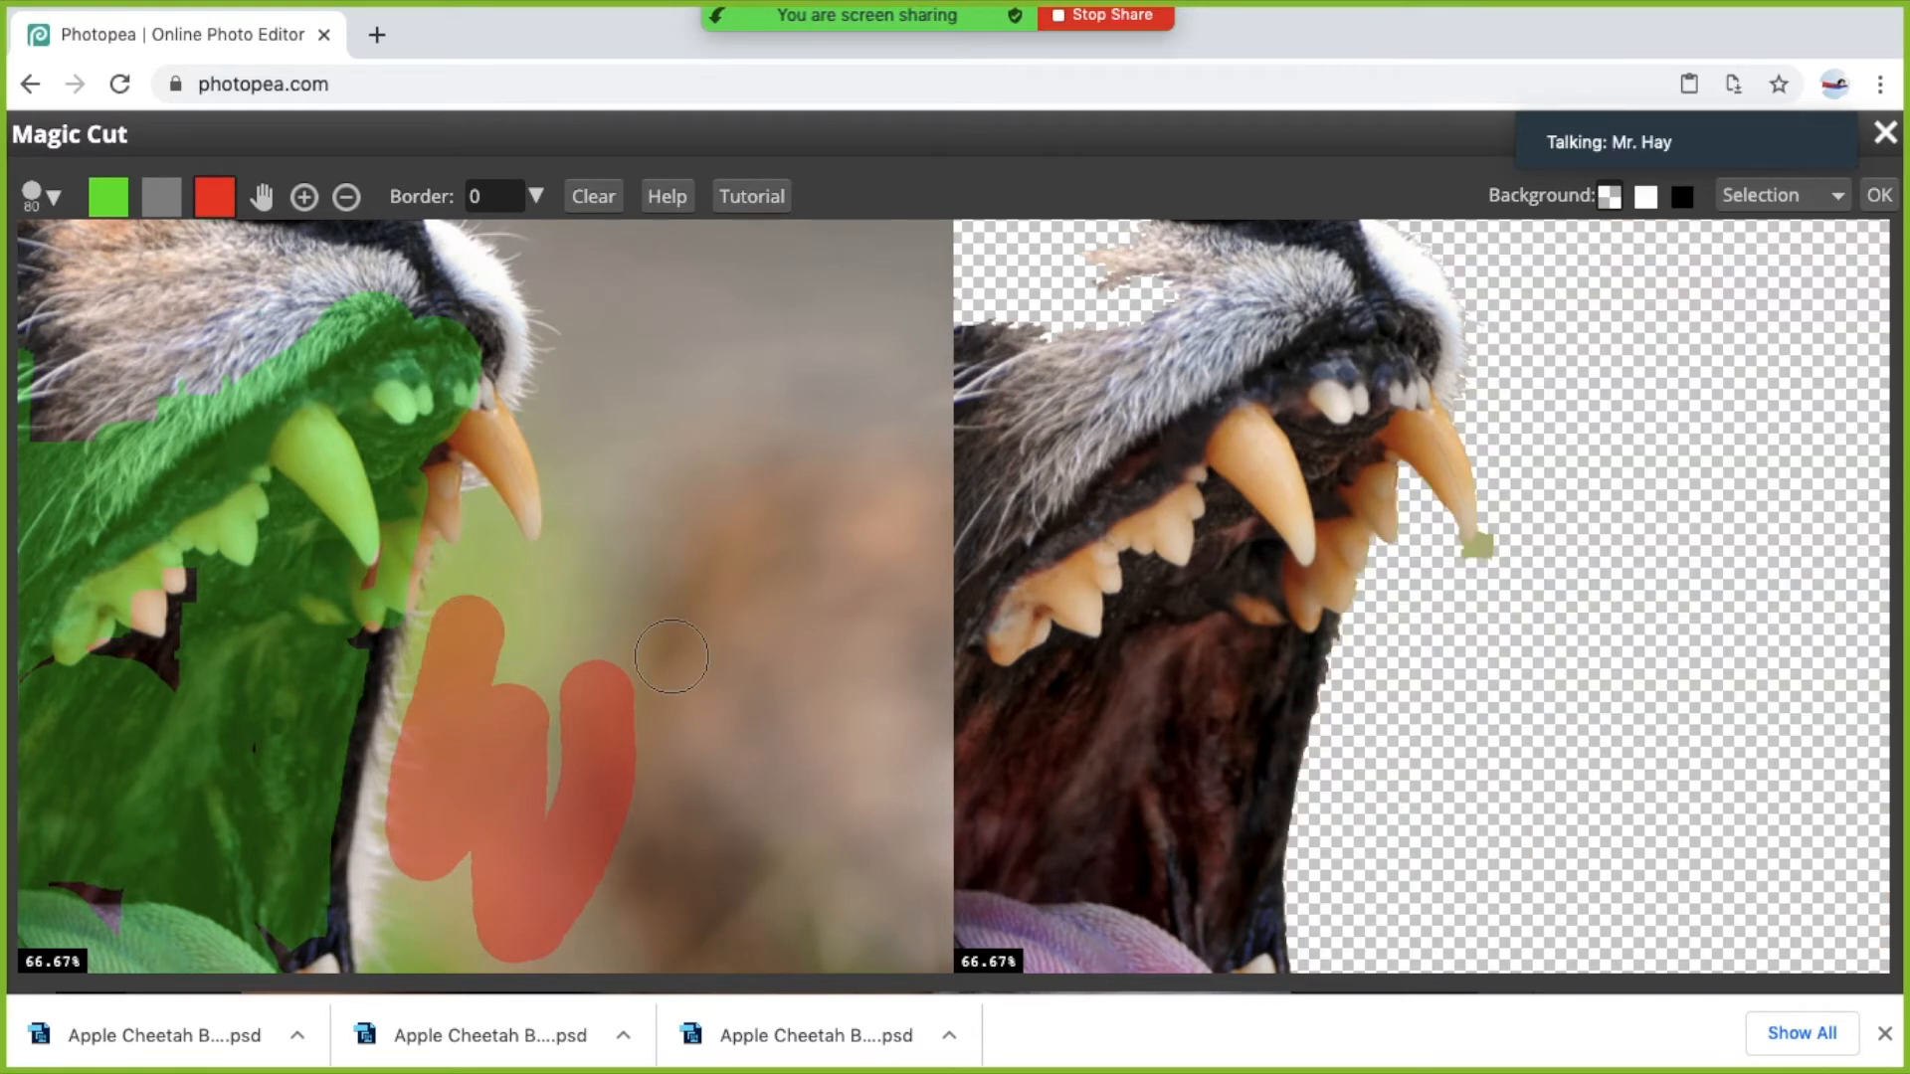
{"action": "left_click", "coordinate": [566, 564]}
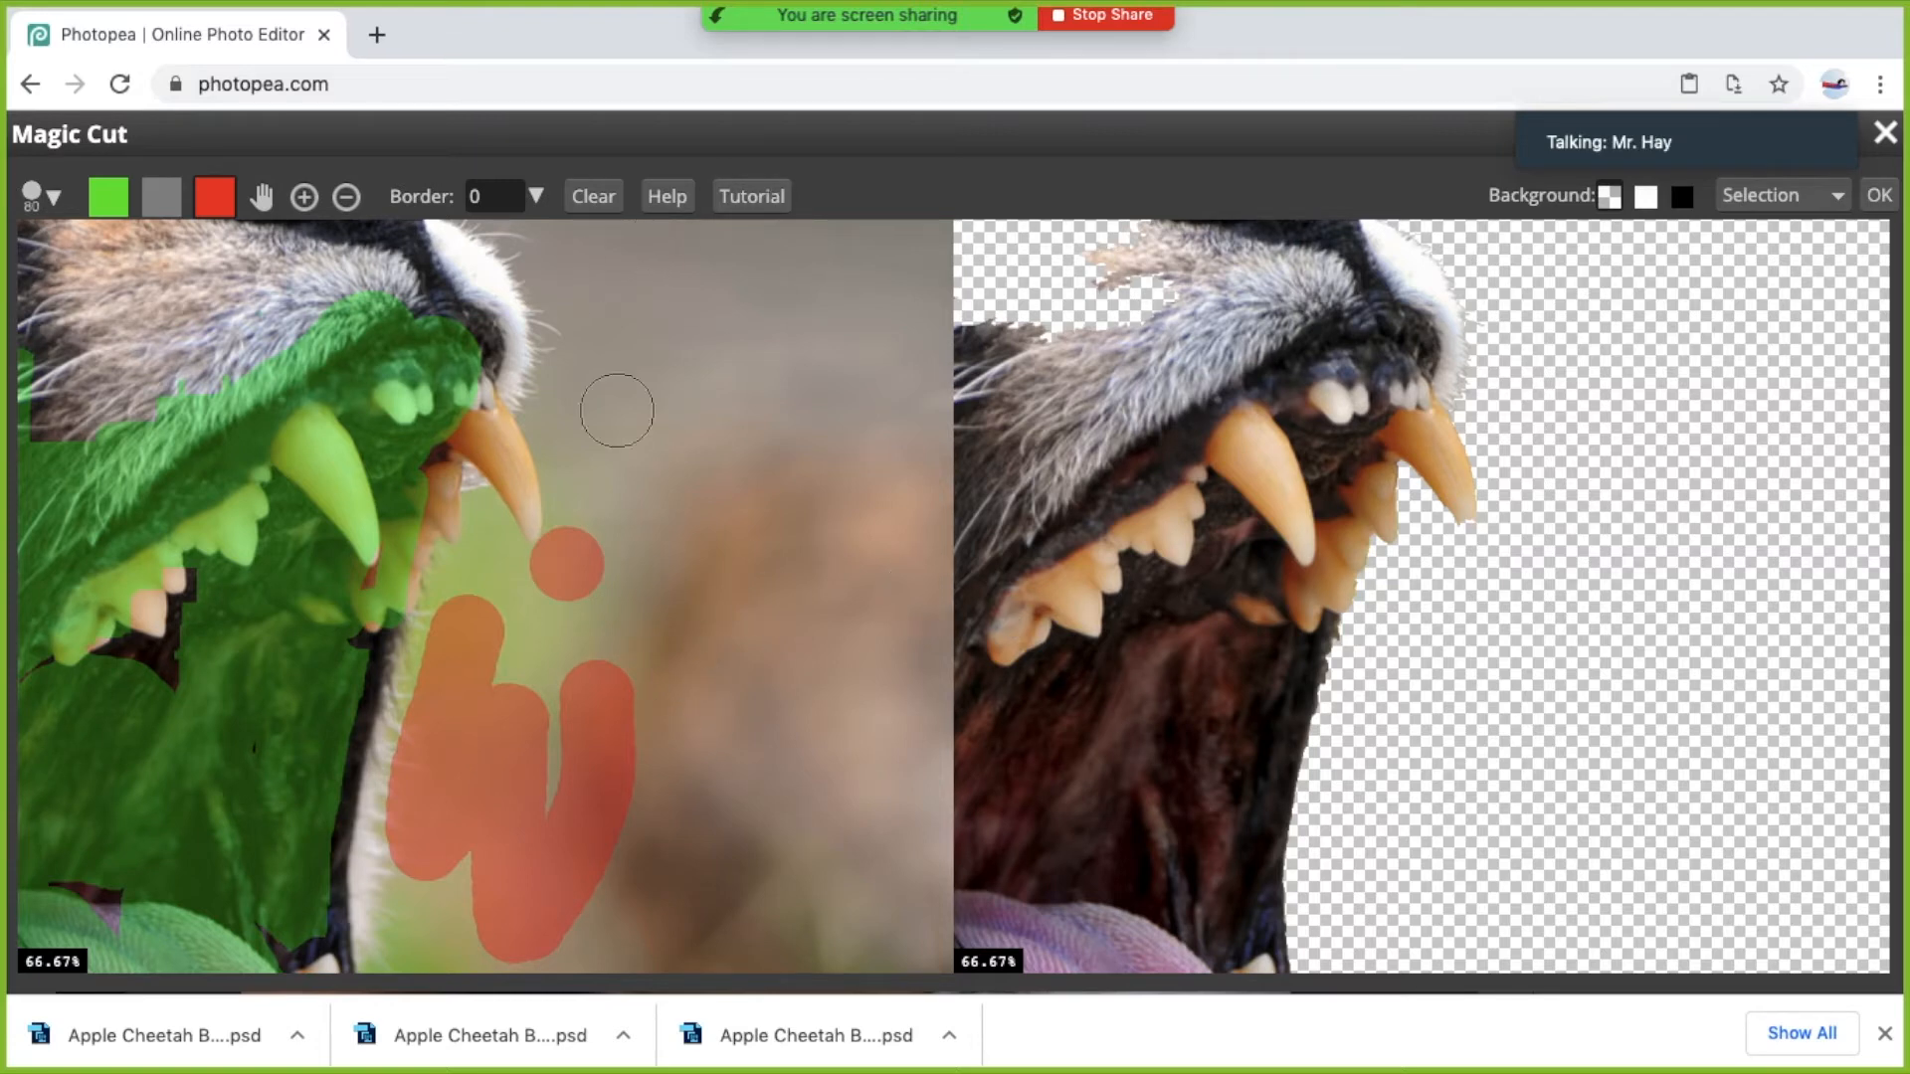
Set the Magic Cut output to Selection and apply it to the cheetah copy.
{"action": "scroll", "coordinate": [634, 494], "scroll_direction": "down", "scroll_amount": 2}
{"action": "scroll", "coordinate": [634, 494], "scroll_direction": "down", "scroll_amount": 3}
{"action": "scroll", "coordinate": [696, 567], "scroll_direction": "up", "scroll_amount": 6}
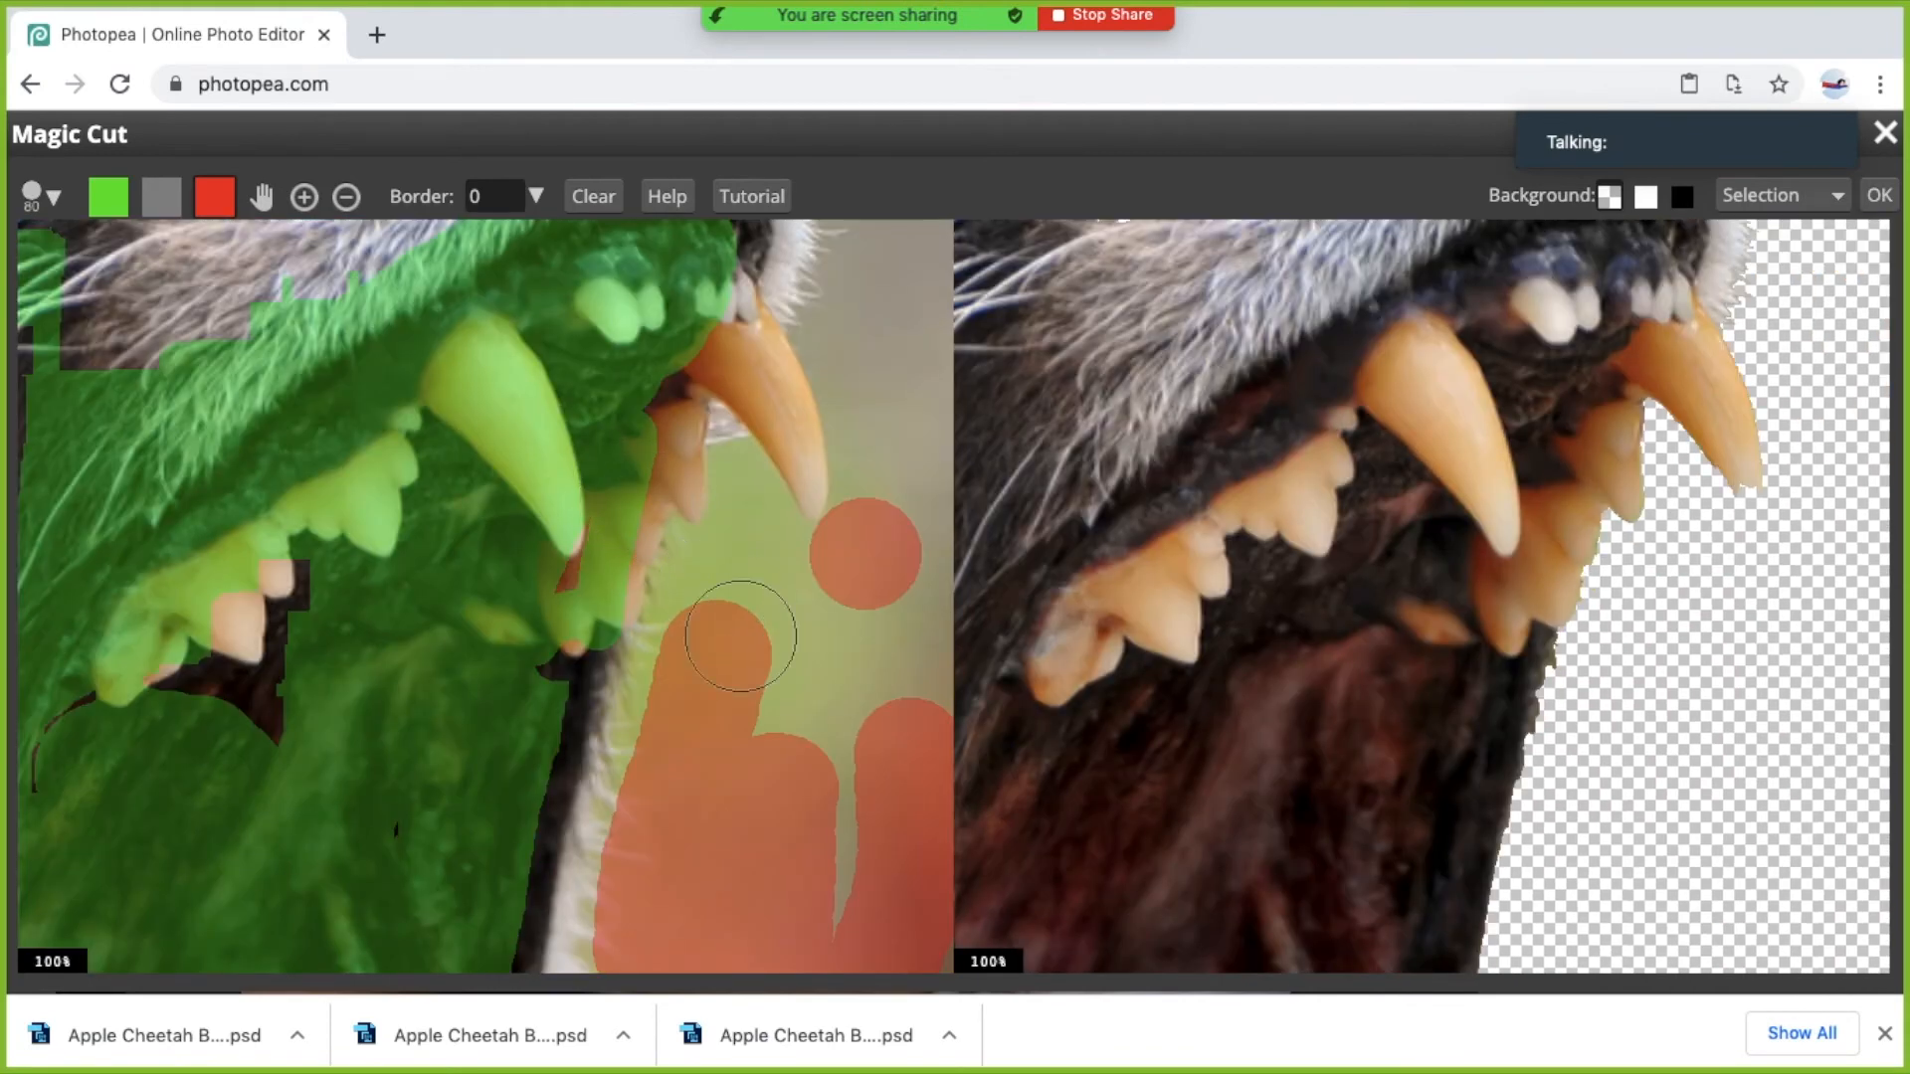
{"action": "left_click_drag", "start_coordinate": [759, 694], "coordinate": [590, 546]}
{"action": "left_click", "coordinate": [261, 196]}
{"action": "mouse_move", "coordinate": [708, 696]}
{"action": "left_mouse_down"}
{"action": "mouse_move", "coordinate": [731, 258]}
{"action": "mouse_move", "coordinate": [434, 520]}
{"action": "mouse_move", "coordinate": [546, 397]}
{"action": "left_mouse_up"}
{"action": "left_click_drag", "start_coordinate": [636, 540], "coordinate": [666, 629]}
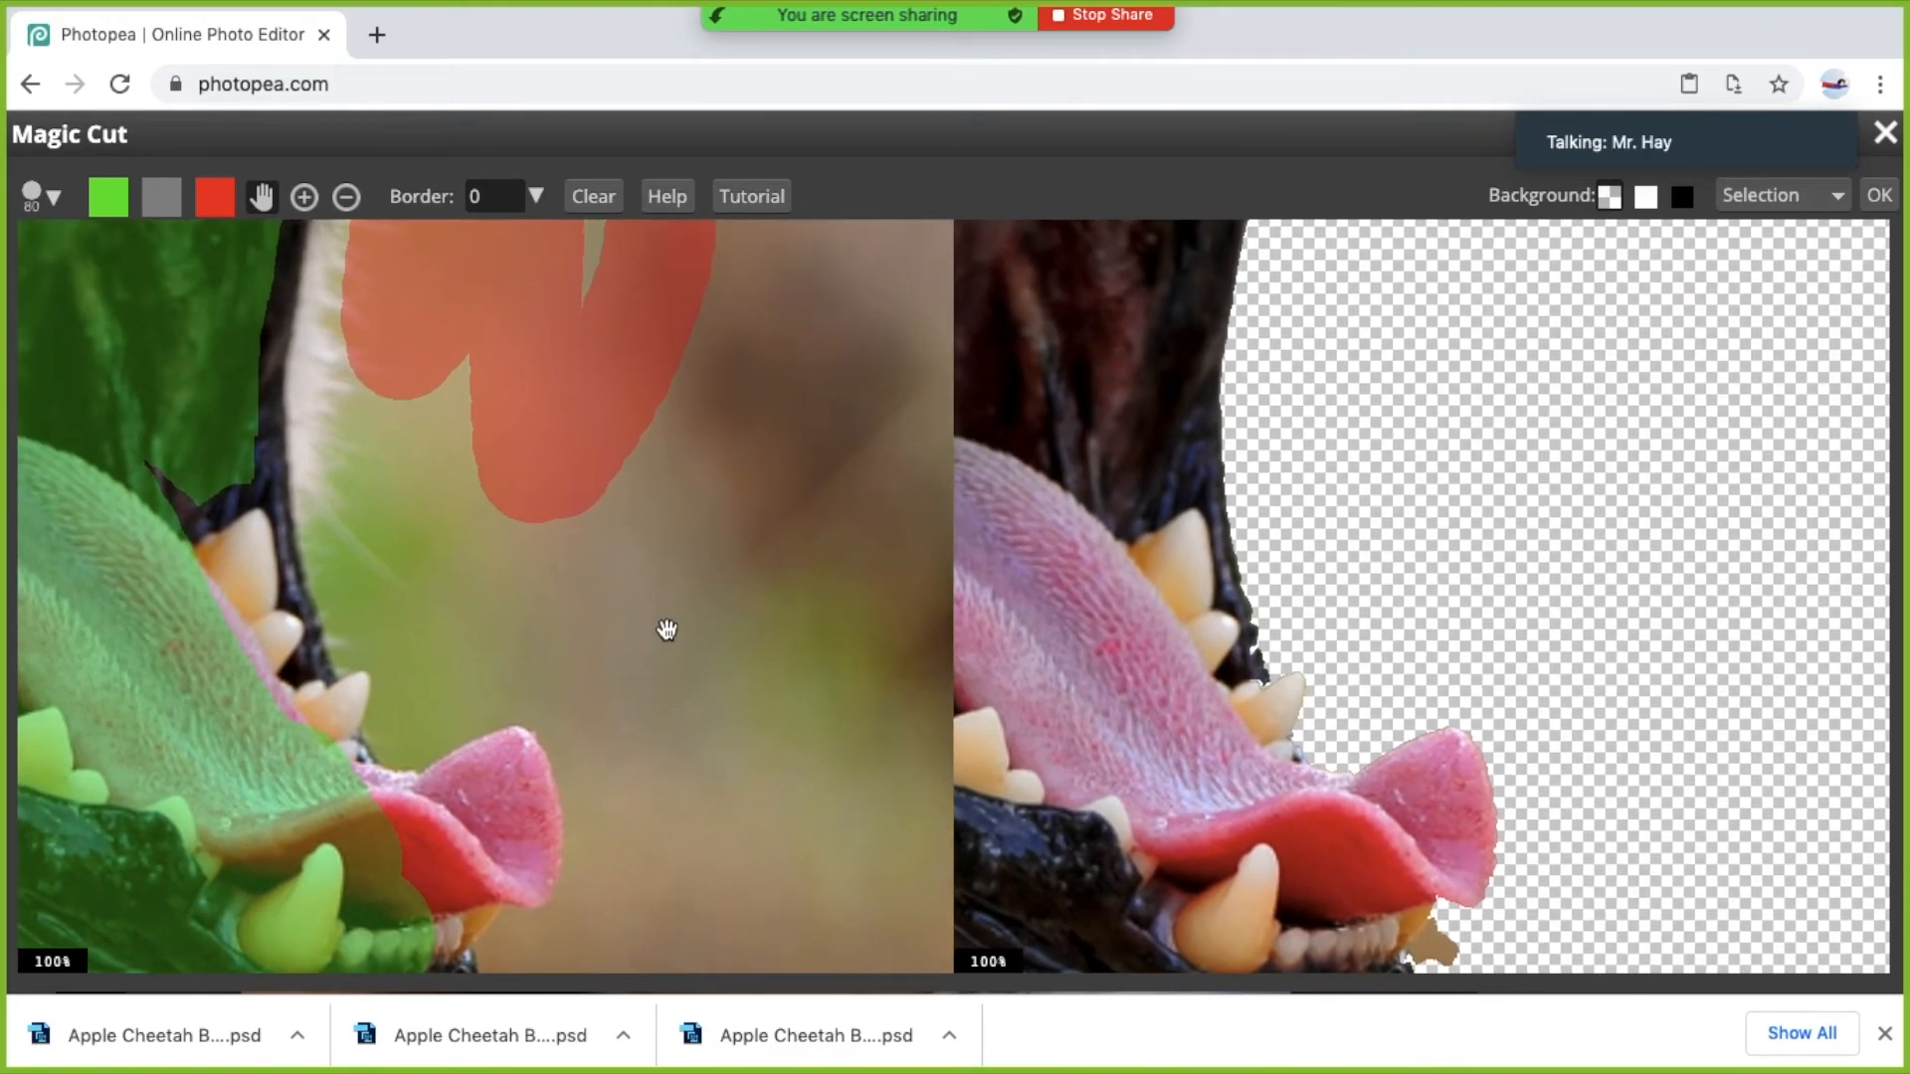
{"action": "left_click", "coordinate": [1824, 199]}
{"action": "left_click", "coordinate": [1785, 144]}
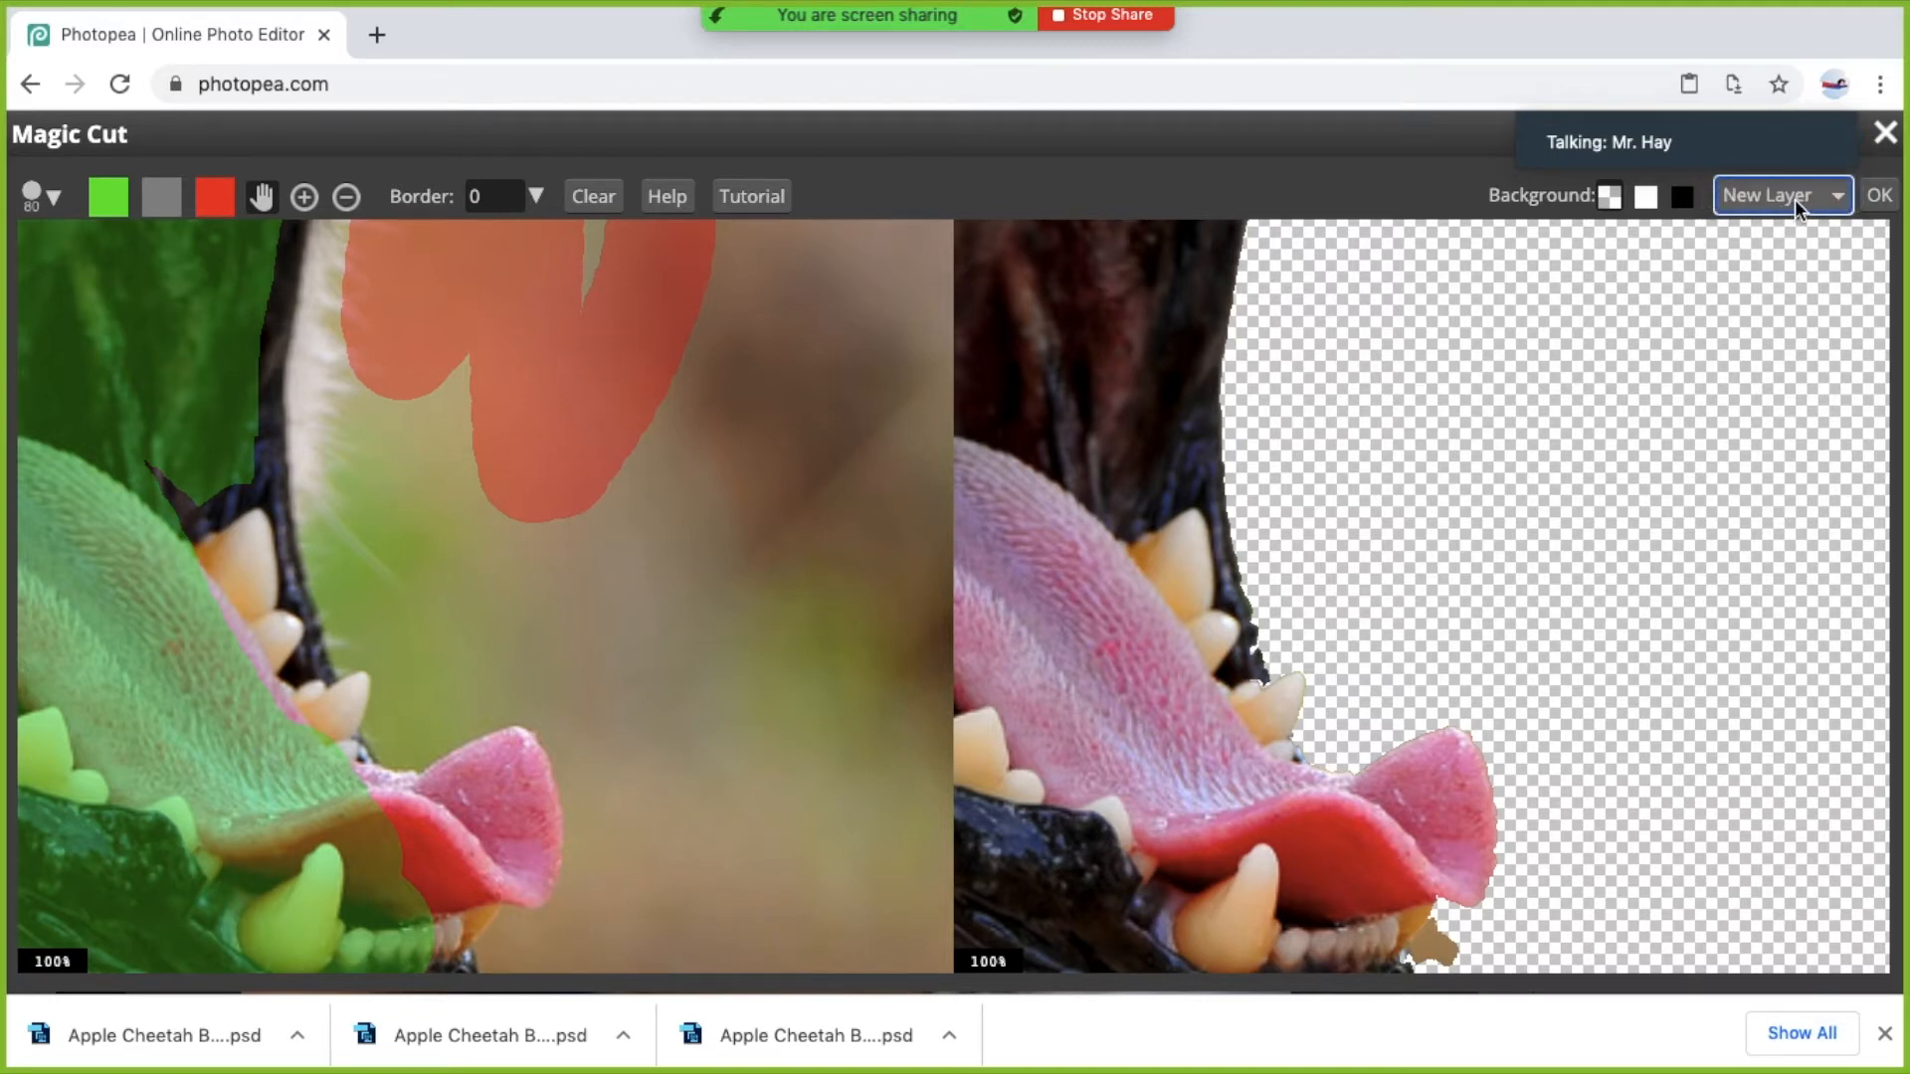
{"action": "left_click", "coordinate": [1806, 202]}
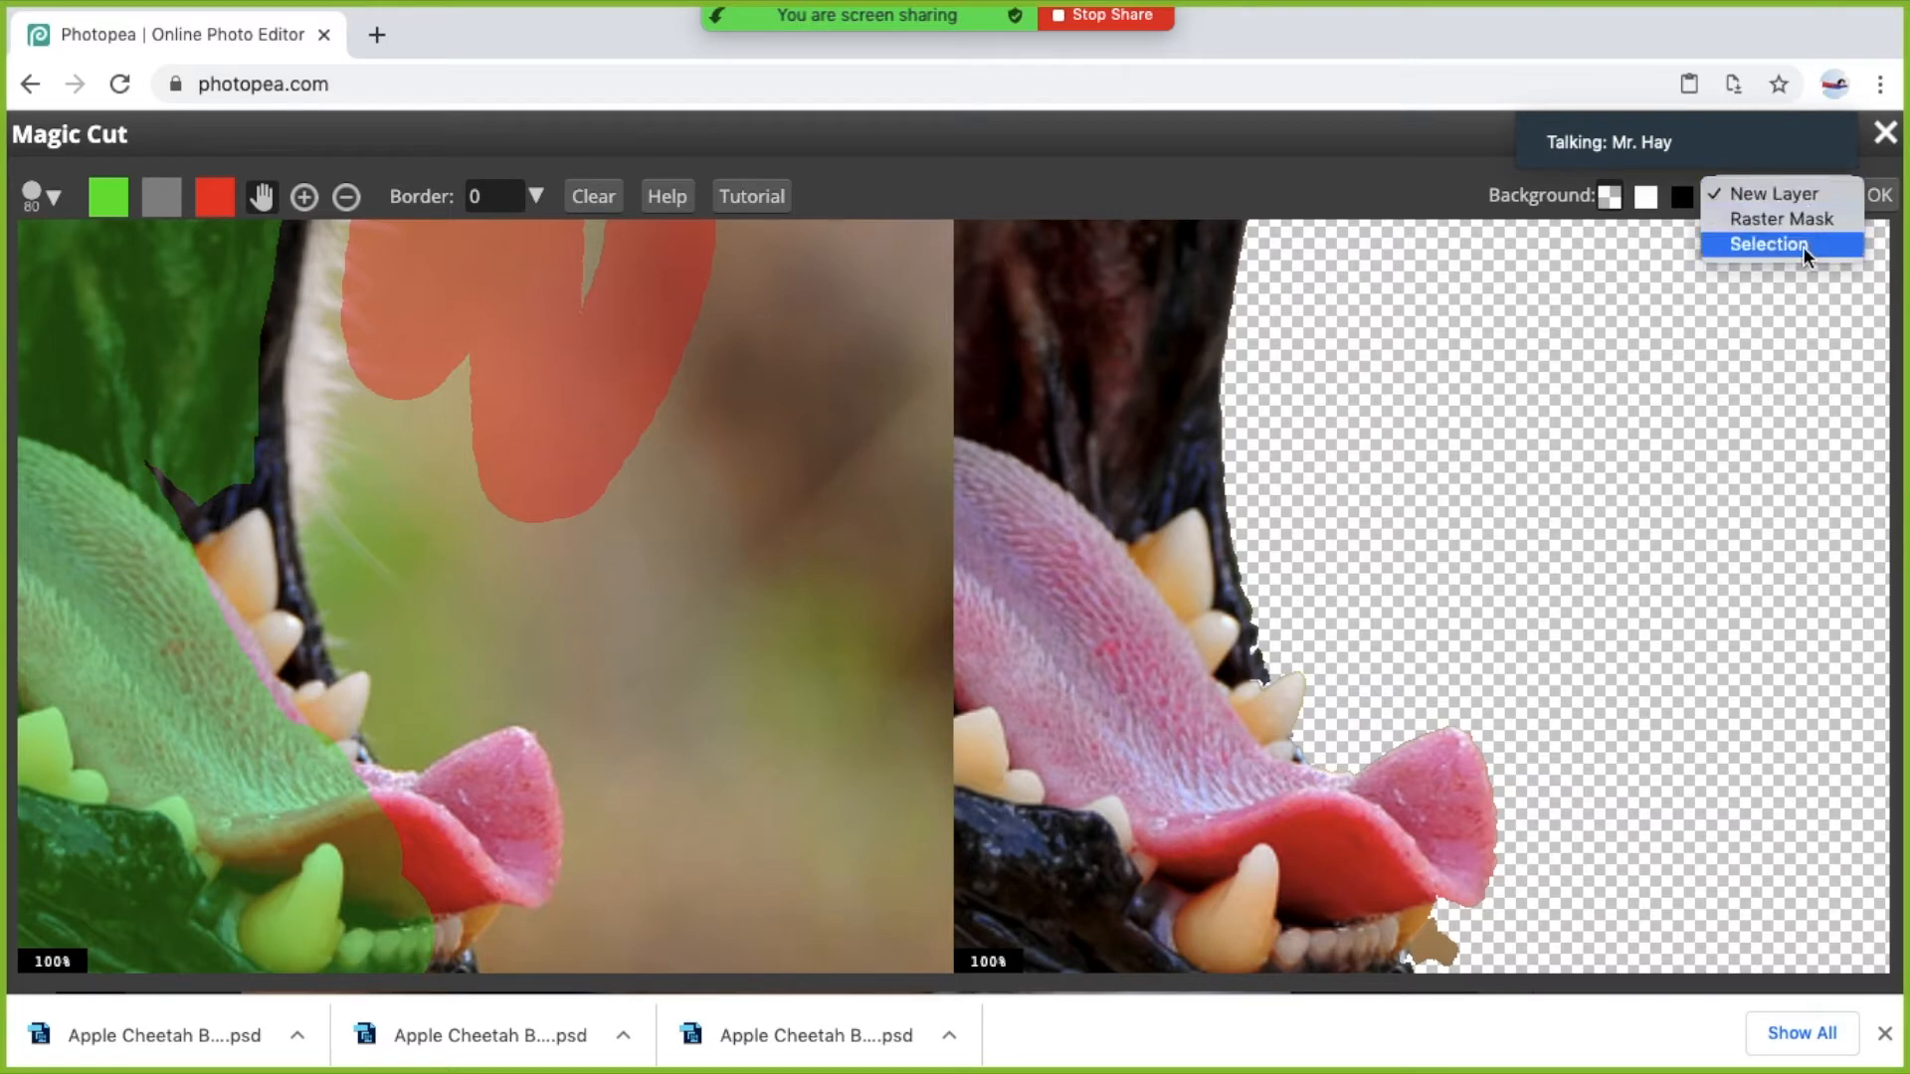
{"action": "left_click", "coordinate": [1805, 246]}
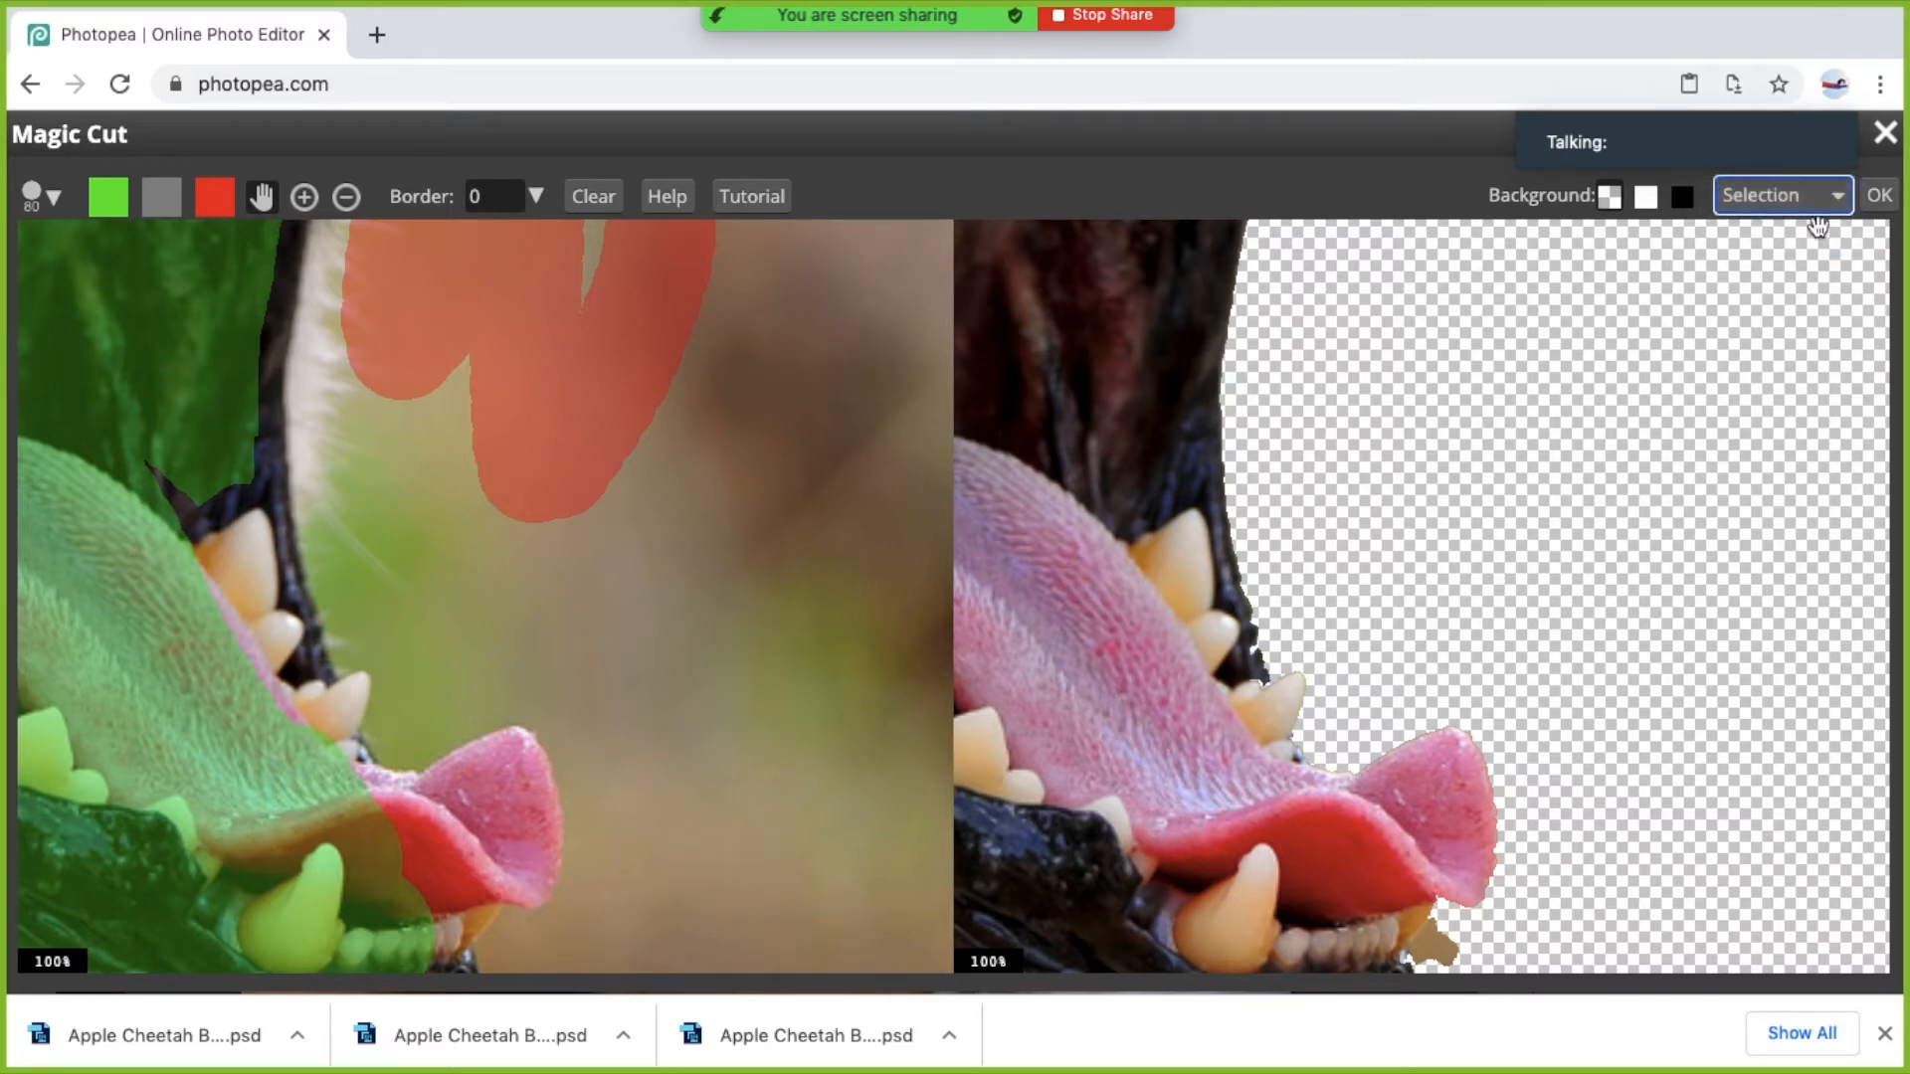
{"action": "left_click", "coordinate": [1876, 199]}
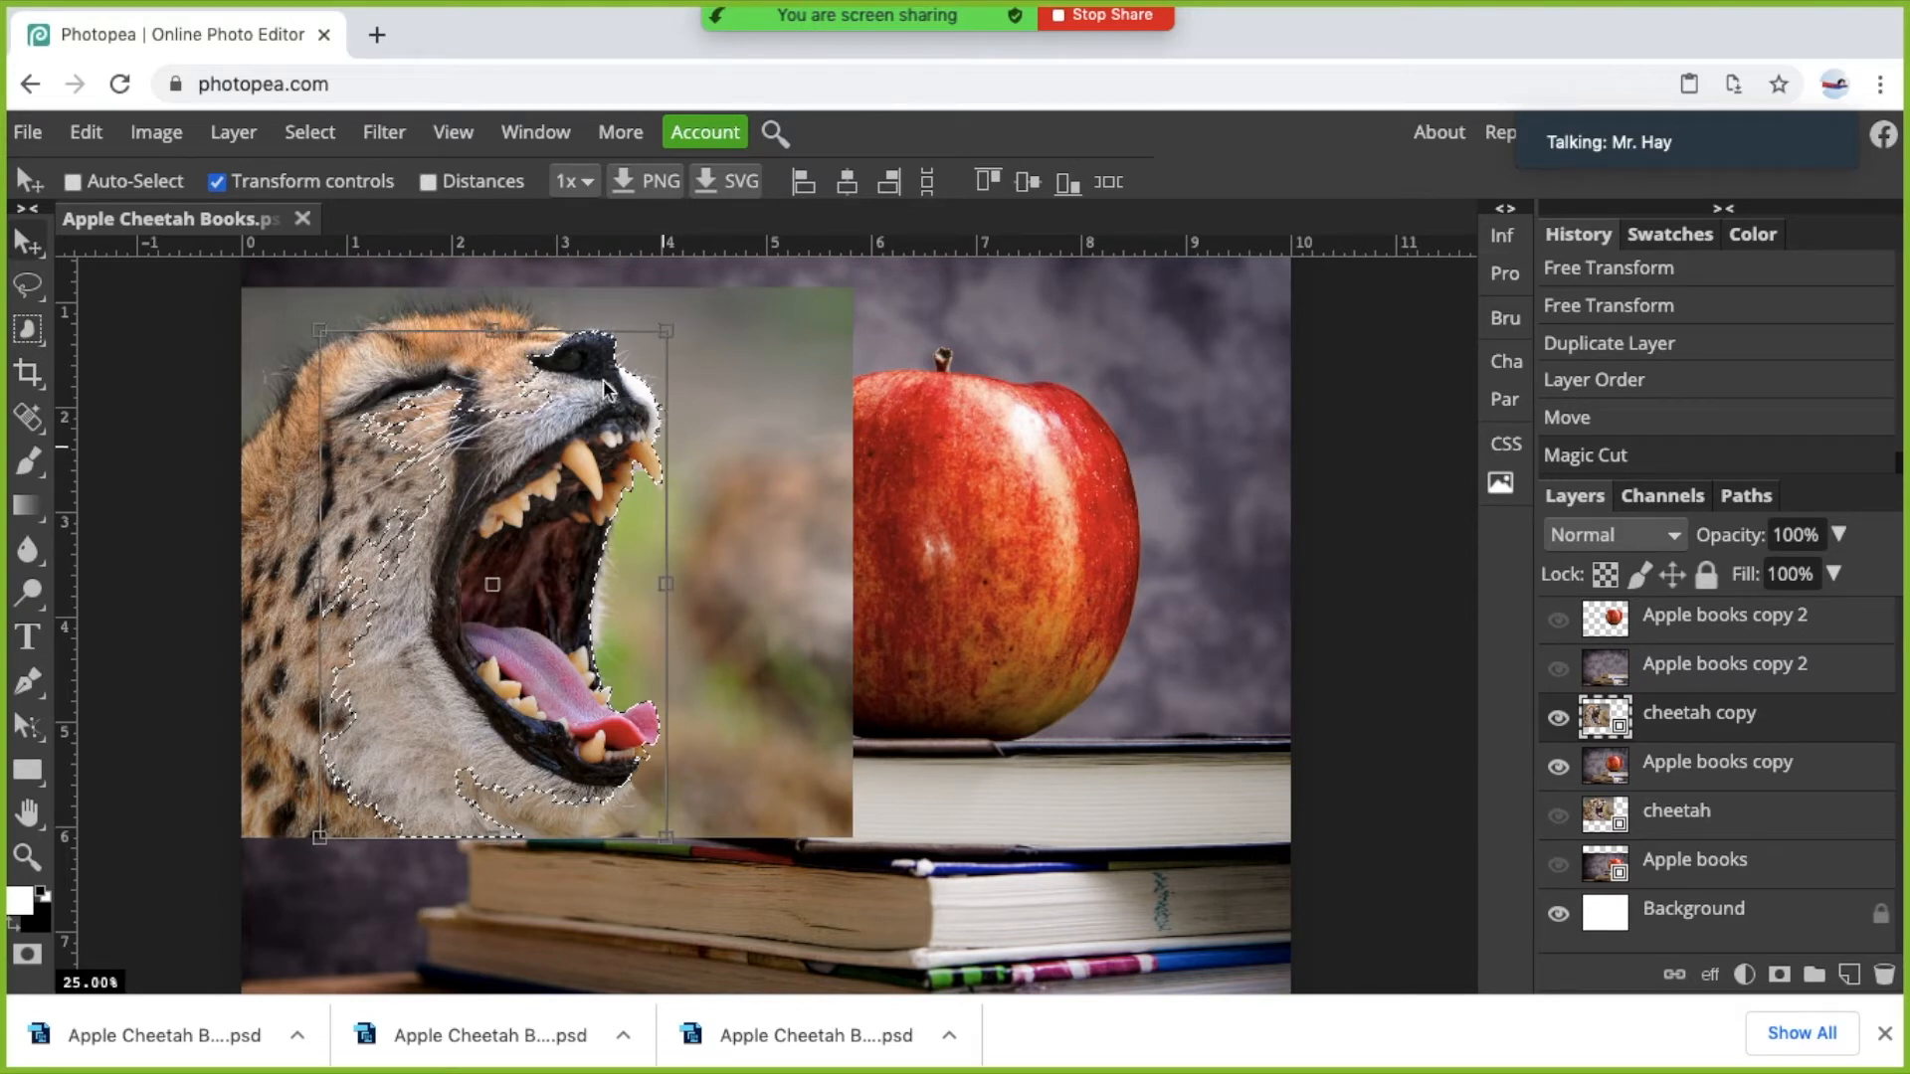
Add the missing tip of the far upper fang to the selection with the Lasso in add mode.
{"action": "key", "text": "ctrl+plus"}
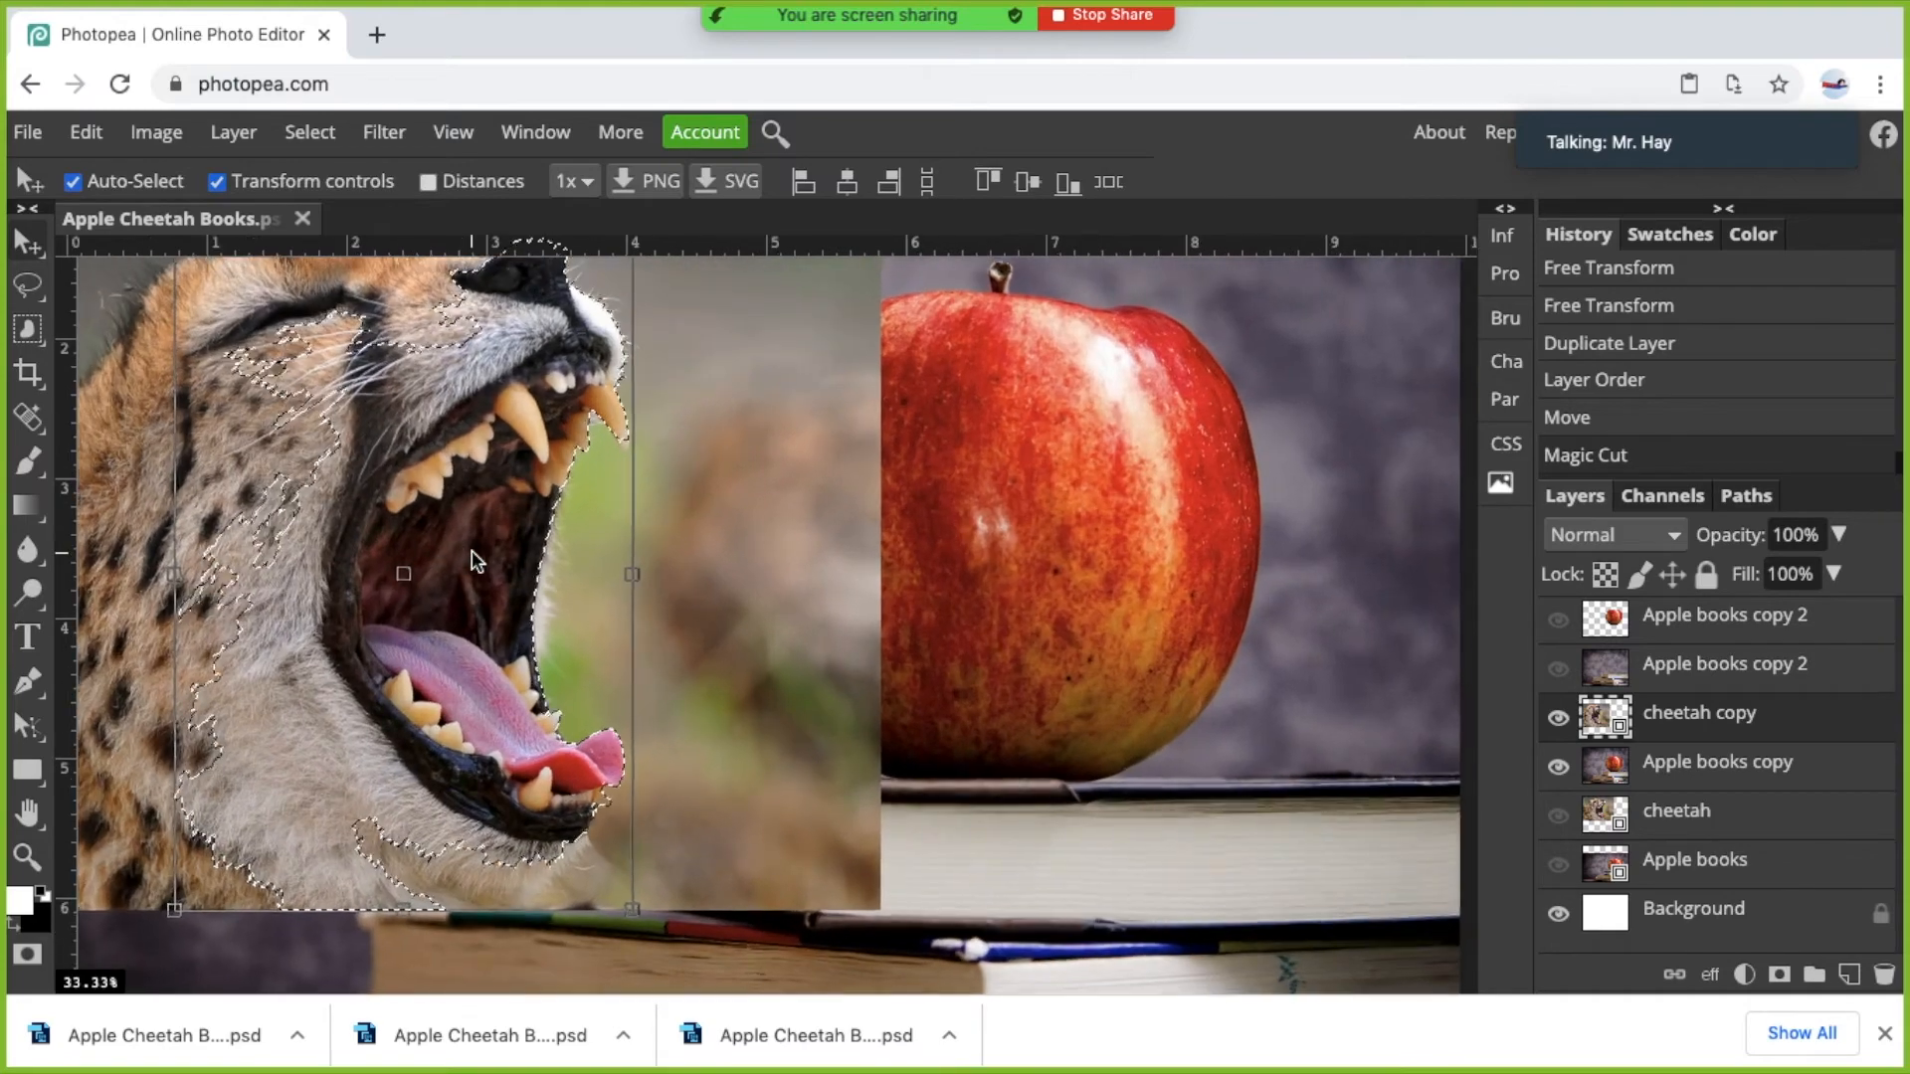
{"action": "scroll", "coordinate": [471, 551], "scroll_direction": "up", "scroll_amount": 5}
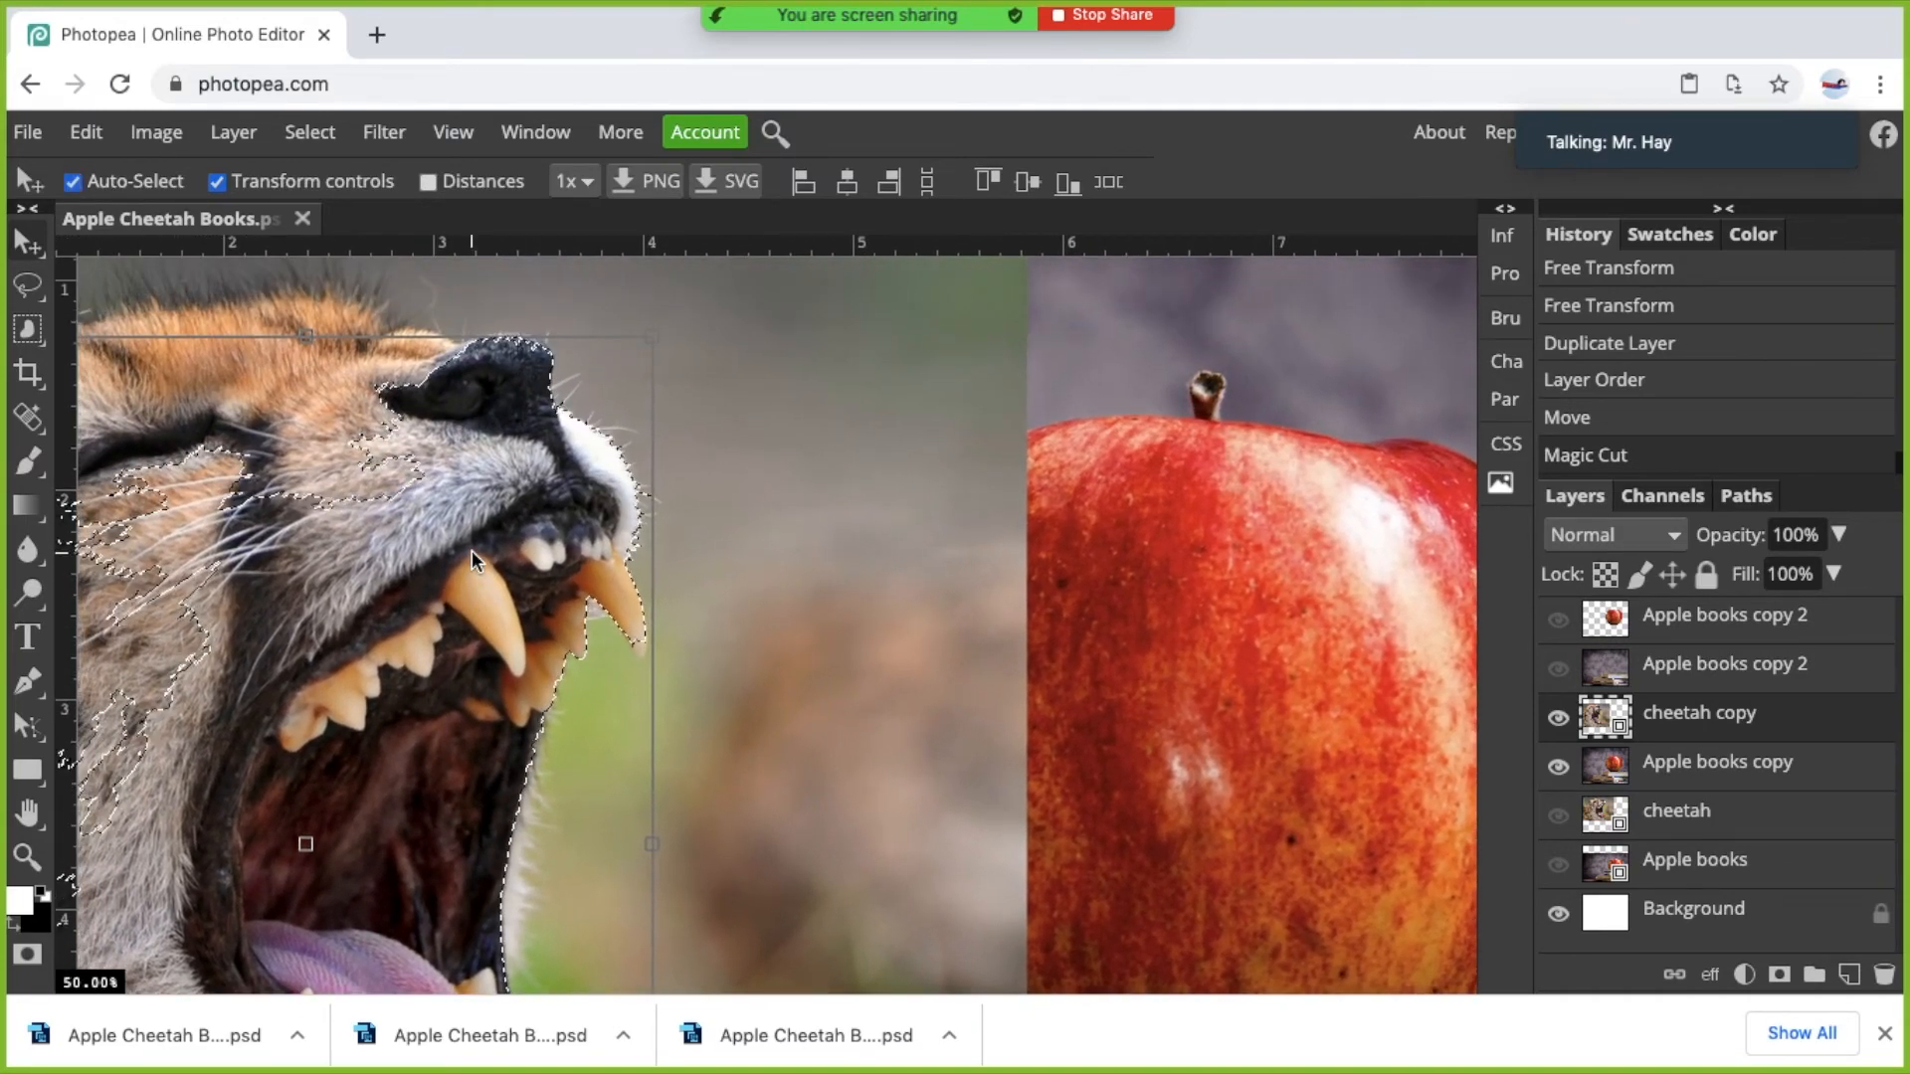
{"action": "key", "text": "ctrl+plus"}
{"action": "key", "text": "ctrl+plus"}
{"action": "scroll", "coordinate": [471, 551], "scroll_direction": "left", "scroll_amount": 5}
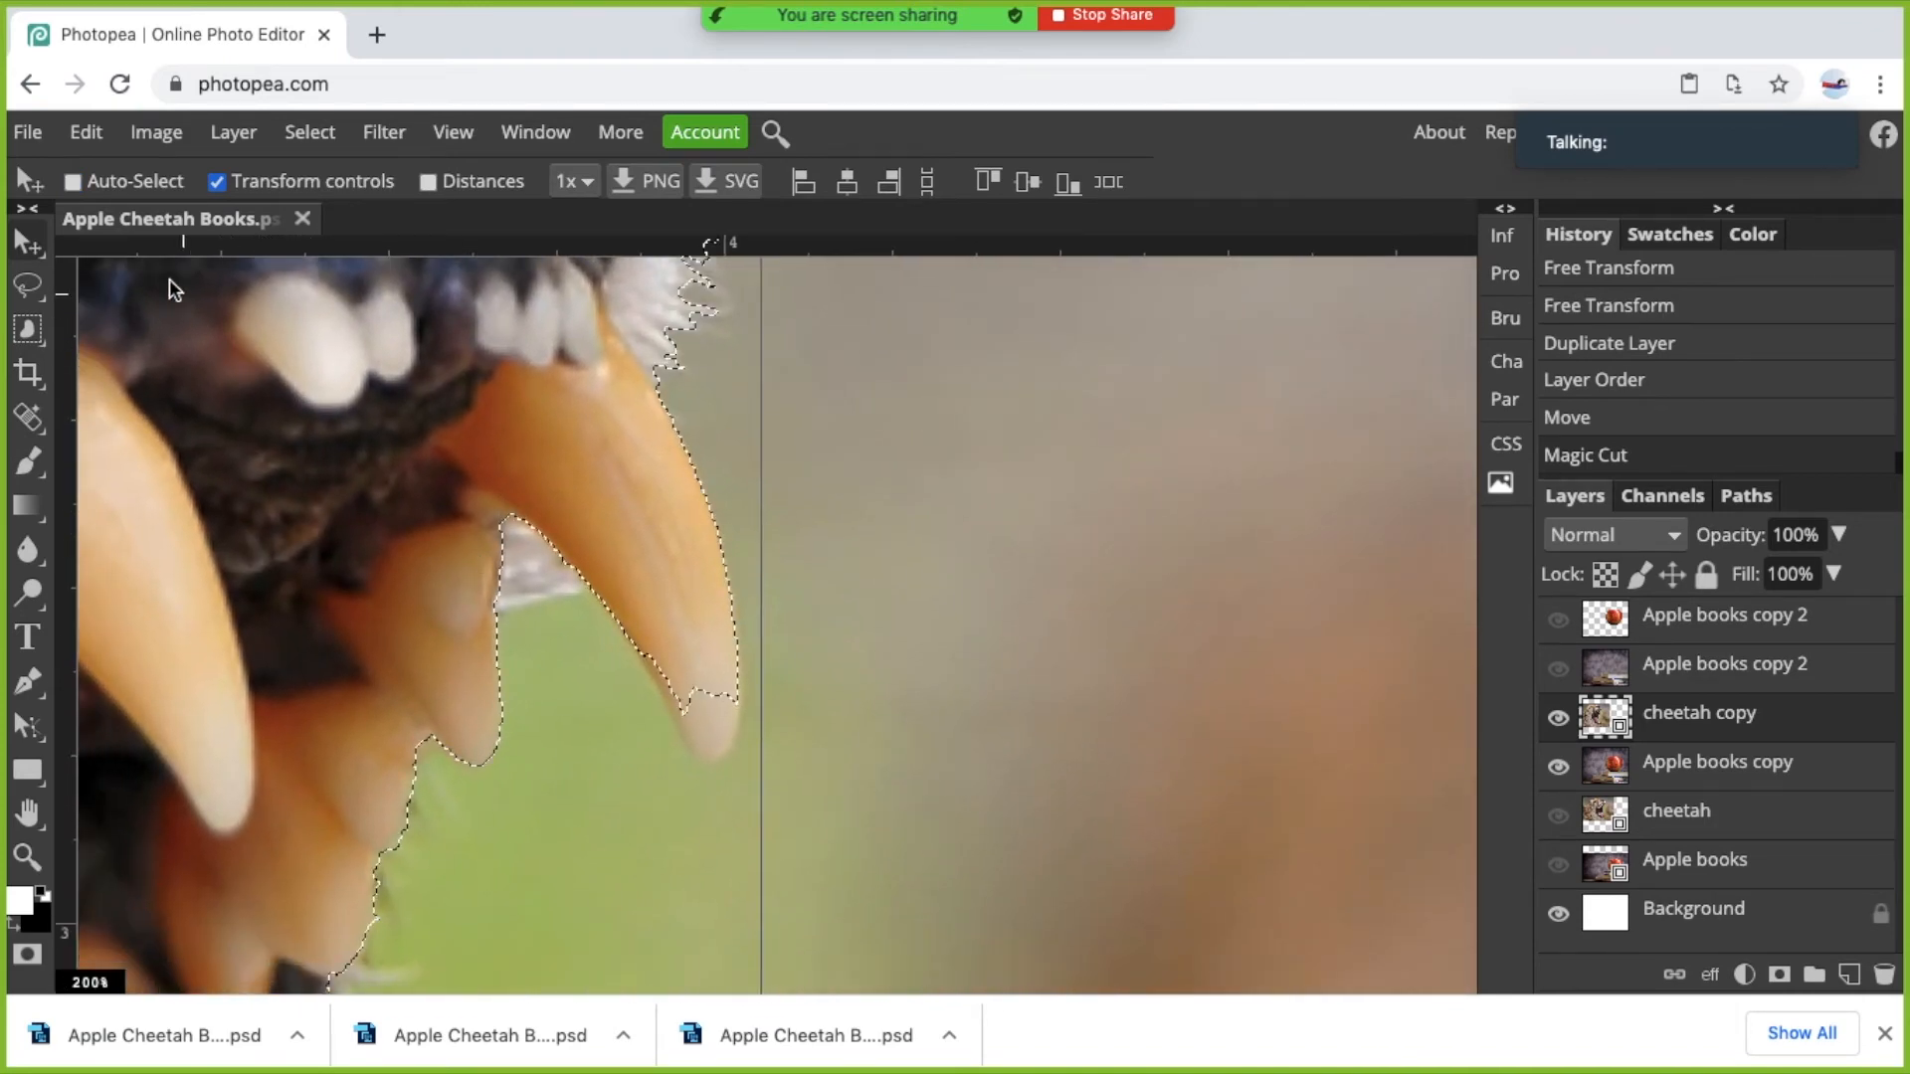
{"action": "left_click", "coordinate": [38, 289]}
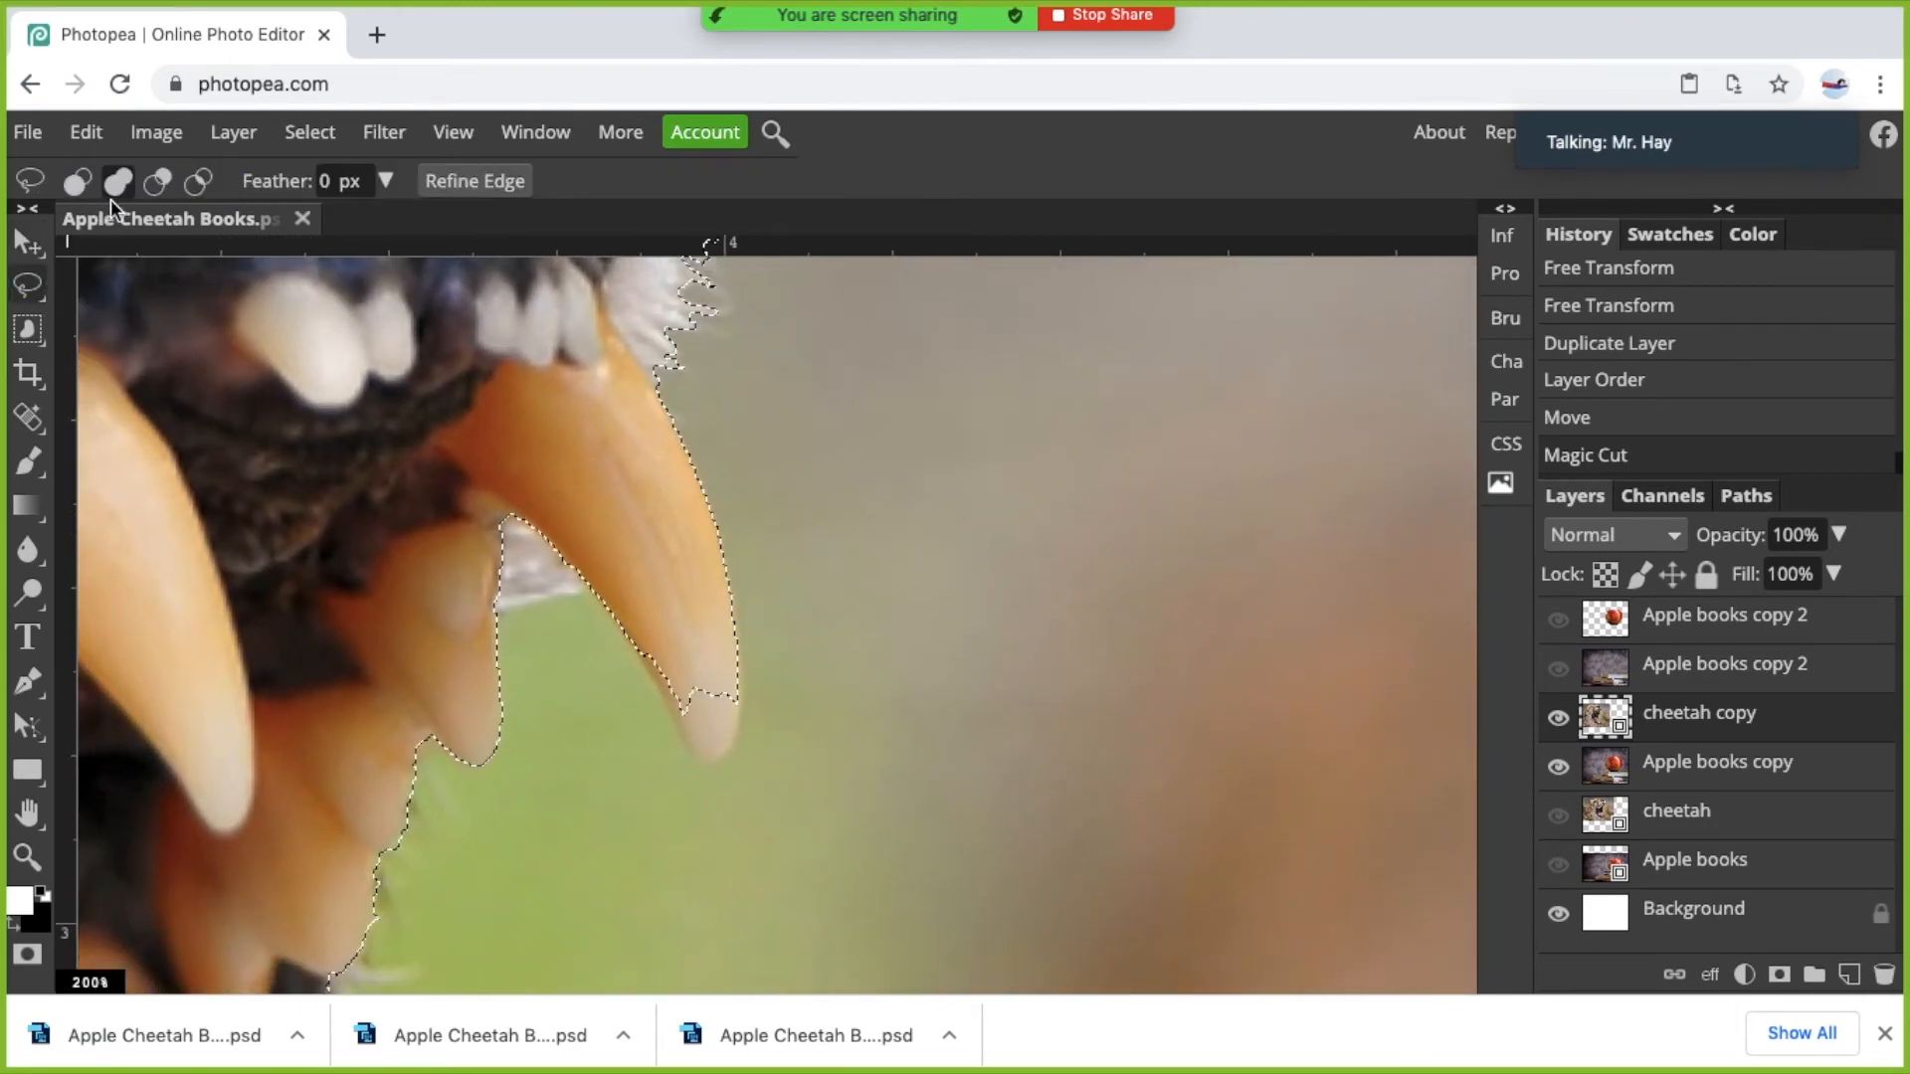
{"action": "mouse_move", "coordinate": [747, 662]}
{"action": "left_mouse_down"}
{"action": "mouse_move", "coordinate": [729, 750]}
{"action": "mouse_move", "coordinate": [696, 753]}
{"action": "mouse_move", "coordinate": [645, 642]}
{"action": "mouse_move", "coordinate": [736, 665]}
{"action": "left_mouse_up"}
Subtract the nose and the white muzzle fur above the far fang from the selection with the Lasso.
{"action": "scroll", "coordinate": [592, 578], "scroll_direction": "up", "scroll_amount": 8}
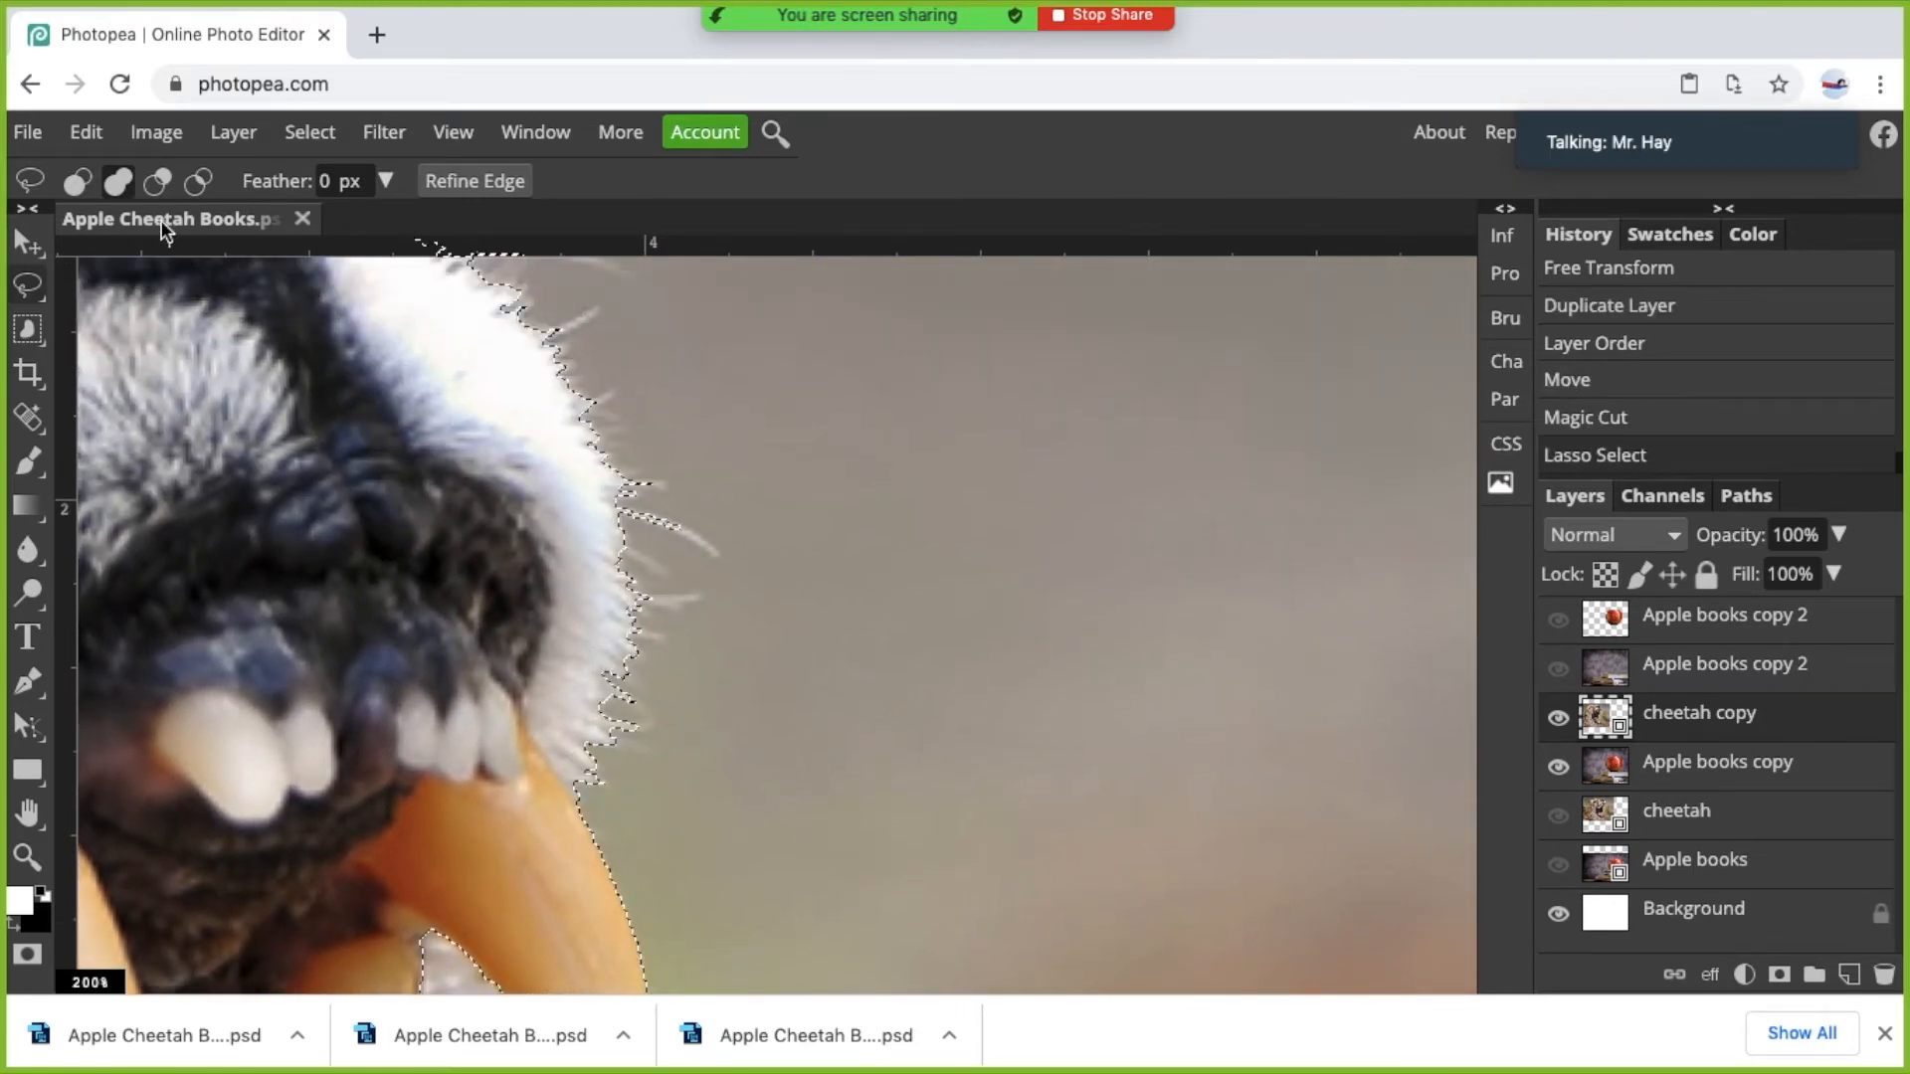
{"action": "left_click", "coordinate": [158, 183]}
{"action": "mouse_move", "coordinate": [587, 808]}
{"action": "left_mouse_down"}
{"action": "mouse_move", "coordinate": [523, 710]}
{"action": "mouse_move", "coordinate": [539, 535]}
{"action": "mouse_move", "coordinate": [487, 471]}
{"action": "mouse_move", "coordinate": [362, 399]}
{"action": "mouse_move", "coordinate": [450, 294]}
{"action": "mouse_move", "coordinate": [724, 338]}
{"action": "mouse_move", "coordinate": [936, 659]}
{"action": "mouse_move", "coordinate": [765, 884]}
{"action": "mouse_move", "coordinate": [635, 840]}
{"action": "left_mouse_up"}
Subtract the ragged fur edge below the far upper teeth from the selection, following the dark edge of the mouth.
{"action": "scroll", "coordinate": [635, 843], "scroll_direction": "down", "scroll_amount": 3}
{"action": "scroll", "coordinate": [635, 842], "scroll_direction": "left", "scroll_amount": 2}
{"action": "scroll", "coordinate": [634, 842], "scroll_direction": "down", "scroll_amount": 10}
{"action": "scroll", "coordinate": [635, 842], "scroll_direction": "left", "scroll_amount": 4}
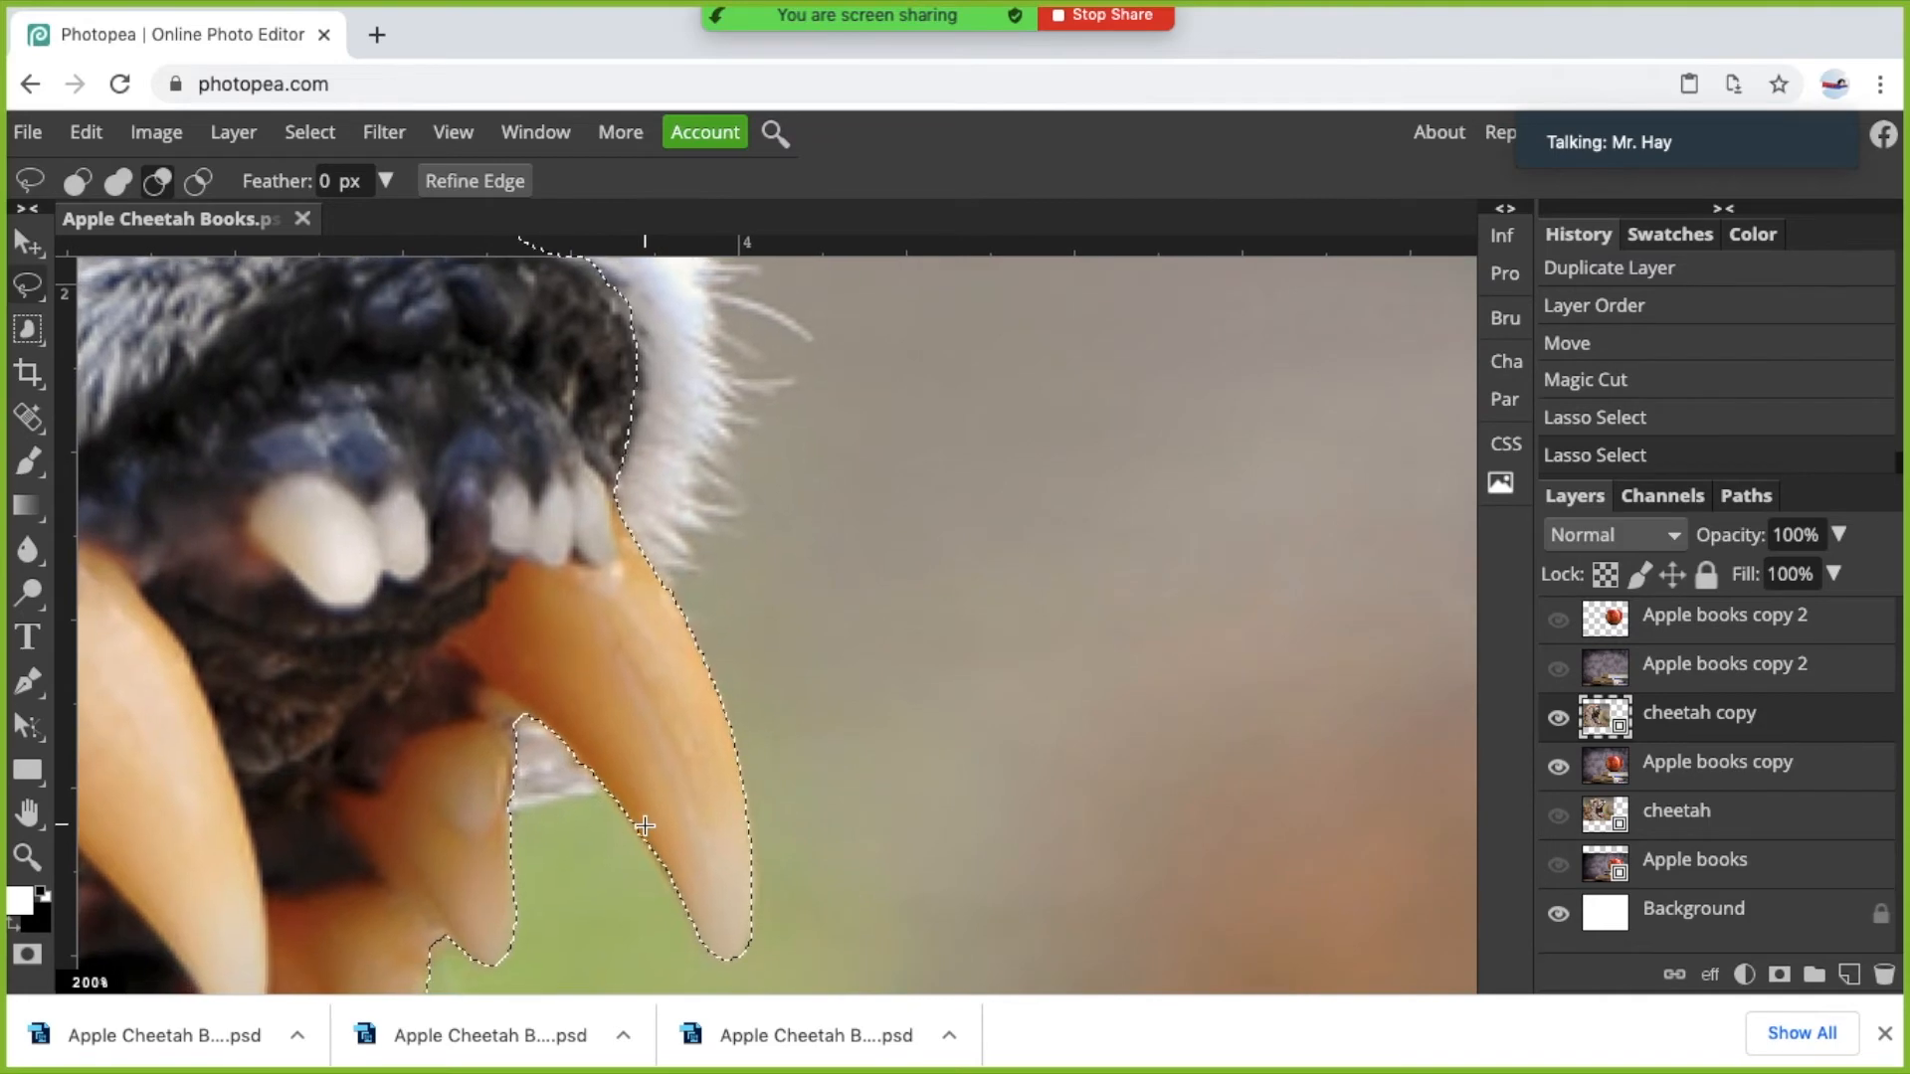
{"action": "scroll", "coordinate": [645, 826], "scroll_direction": "down", "scroll_amount": 5}
{"action": "scroll", "coordinate": [644, 826], "scroll_direction": "left", "scroll_amount": 1}
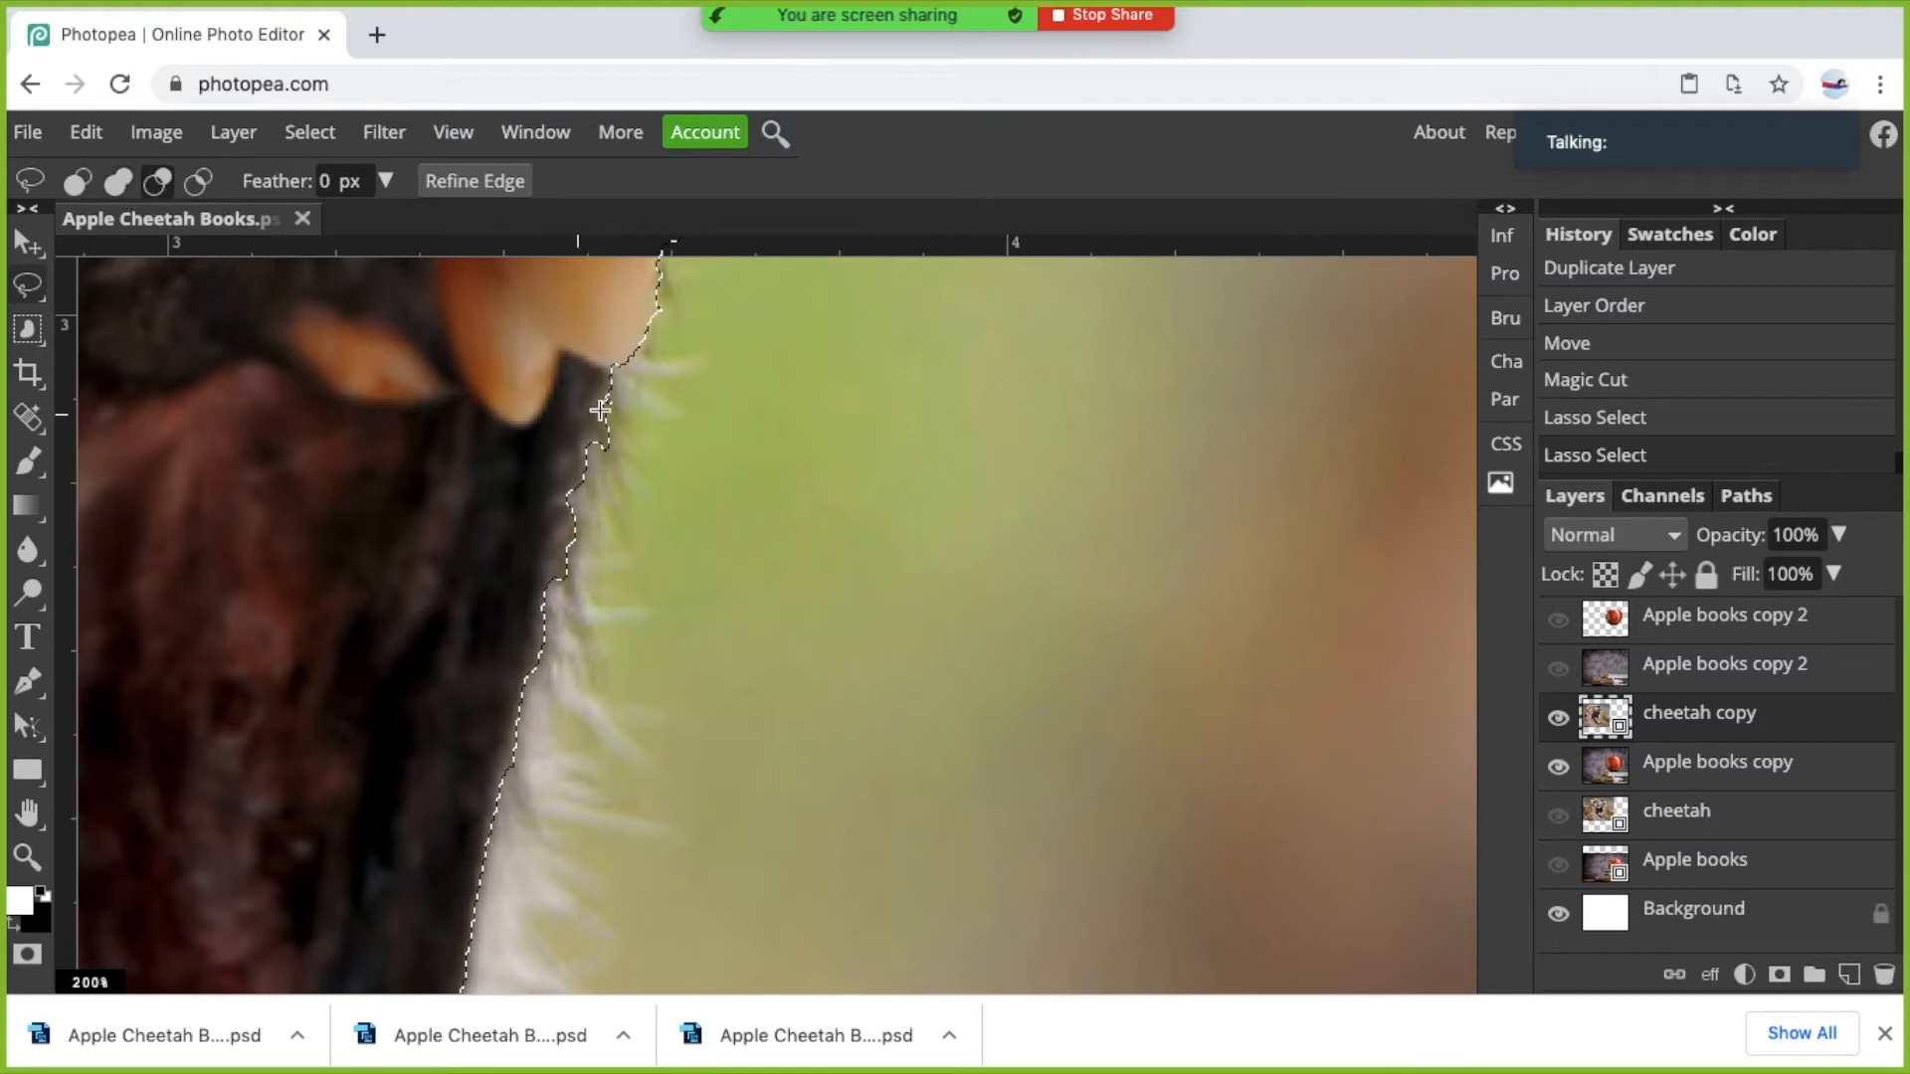
{"action": "mouse_move", "coordinate": [624, 362]}
{"action": "left_mouse_down"}
{"action": "mouse_move", "coordinate": [576, 367]}
{"action": "mouse_move", "coordinate": [565, 422]}
{"action": "left_mouse_up"}
{"action": "mouse_move", "coordinate": [556, 478]}
{"action": "left_mouse_down"}
{"action": "mouse_move", "coordinate": [527, 674]}
{"action": "mouse_move", "coordinate": [552, 723]}
{"action": "mouse_move", "coordinate": [684, 644]}
{"action": "mouse_move", "coordinate": [714, 370]}
{"action": "left_mouse_up"}
Add the missed dark lip area above the far lower teeth to the selection with the Lasso in add mode.
{"action": "scroll", "coordinate": [718, 644], "scroll_direction": "down", "scroll_amount": 5}
{"action": "scroll", "coordinate": [717, 644], "scroll_direction": "down", "scroll_amount": 6}
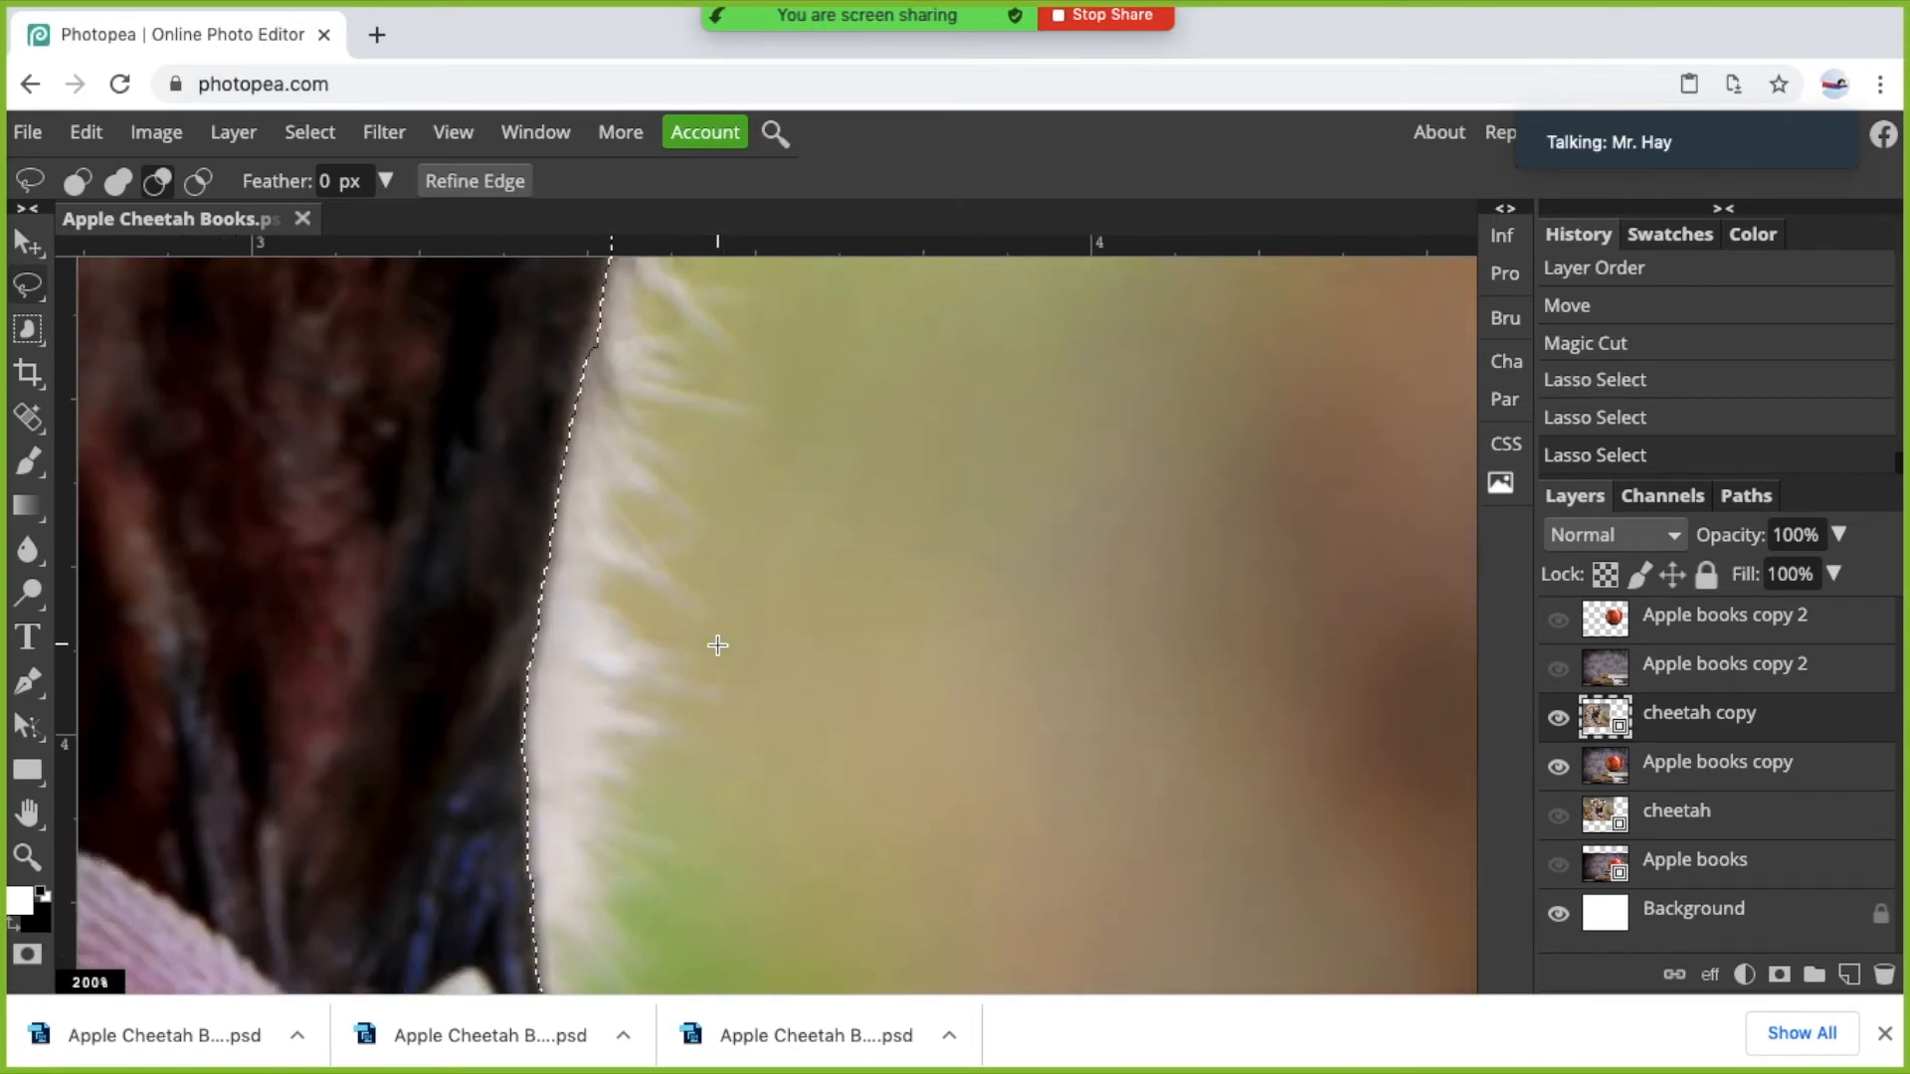
{"action": "scroll", "coordinate": [717, 645], "scroll_direction": "down", "scroll_amount": 2}
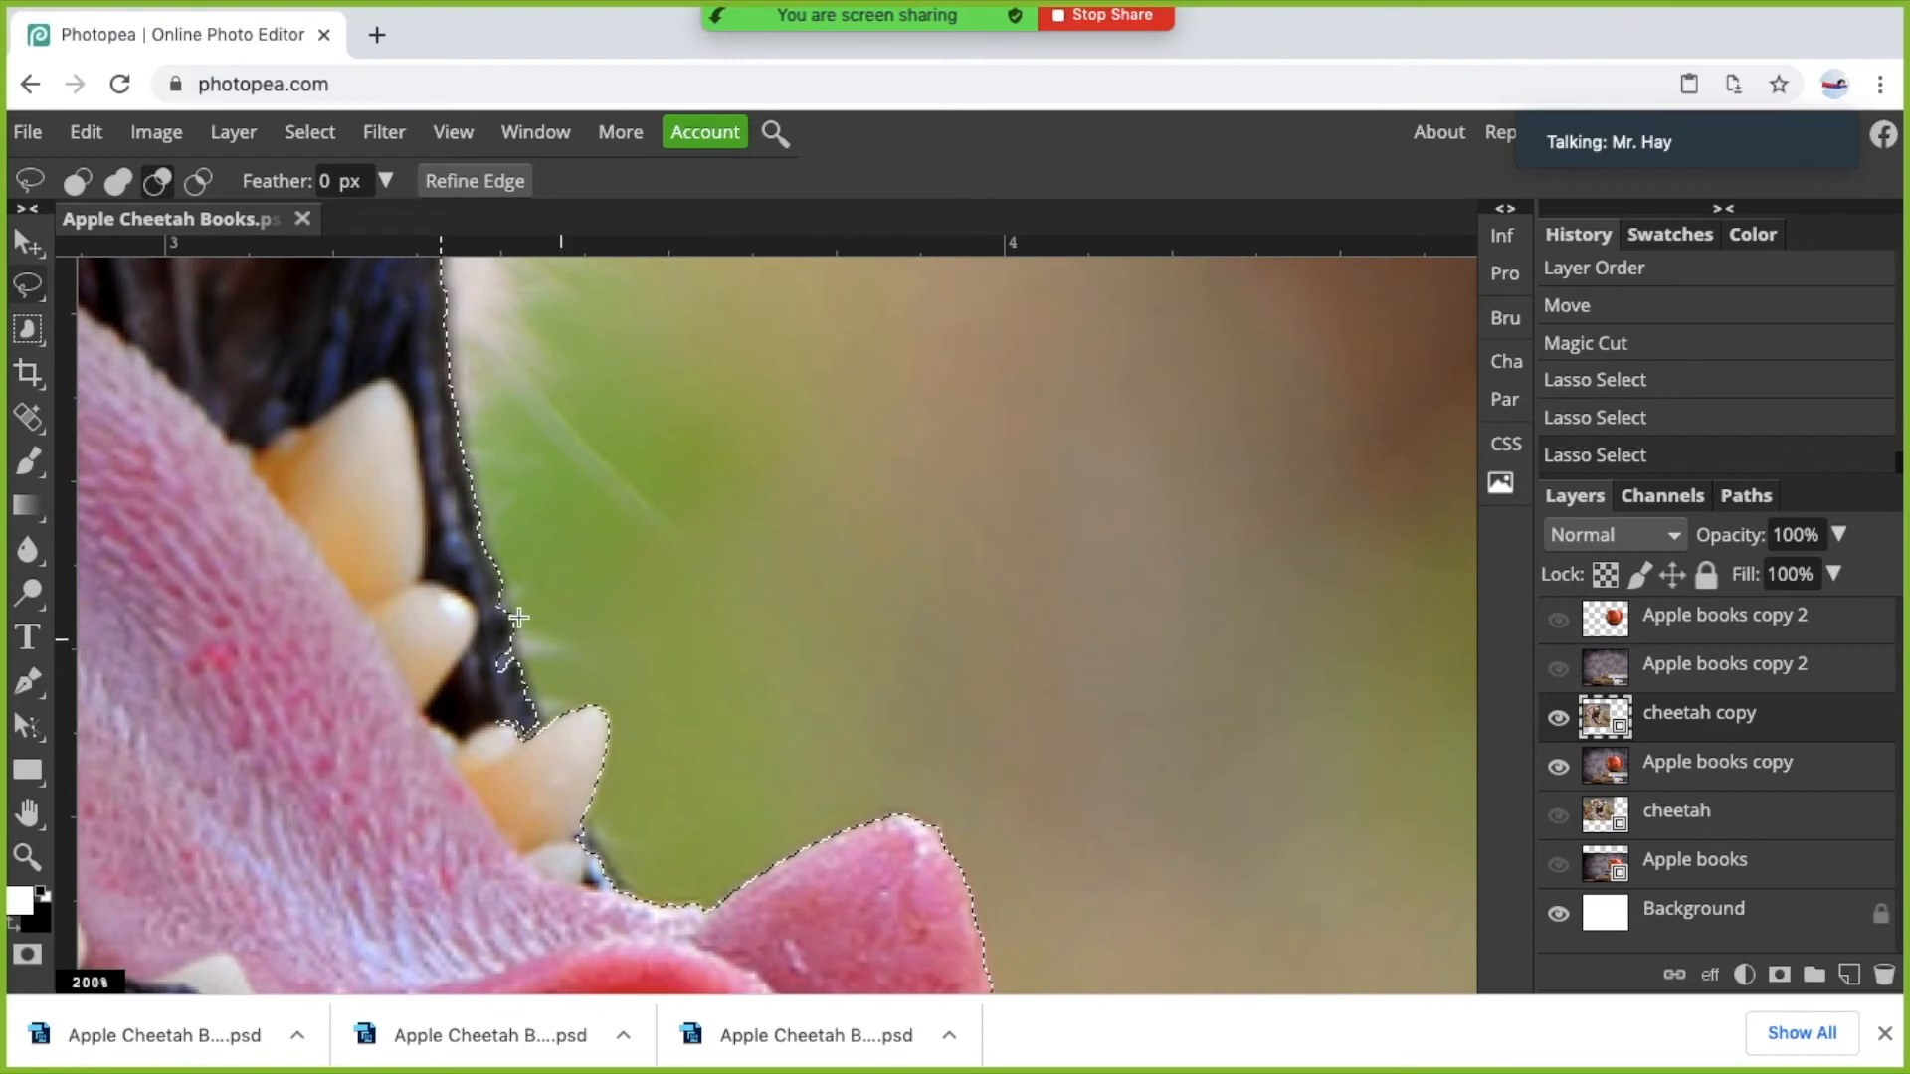
{"action": "left_click", "coordinate": [117, 181]}
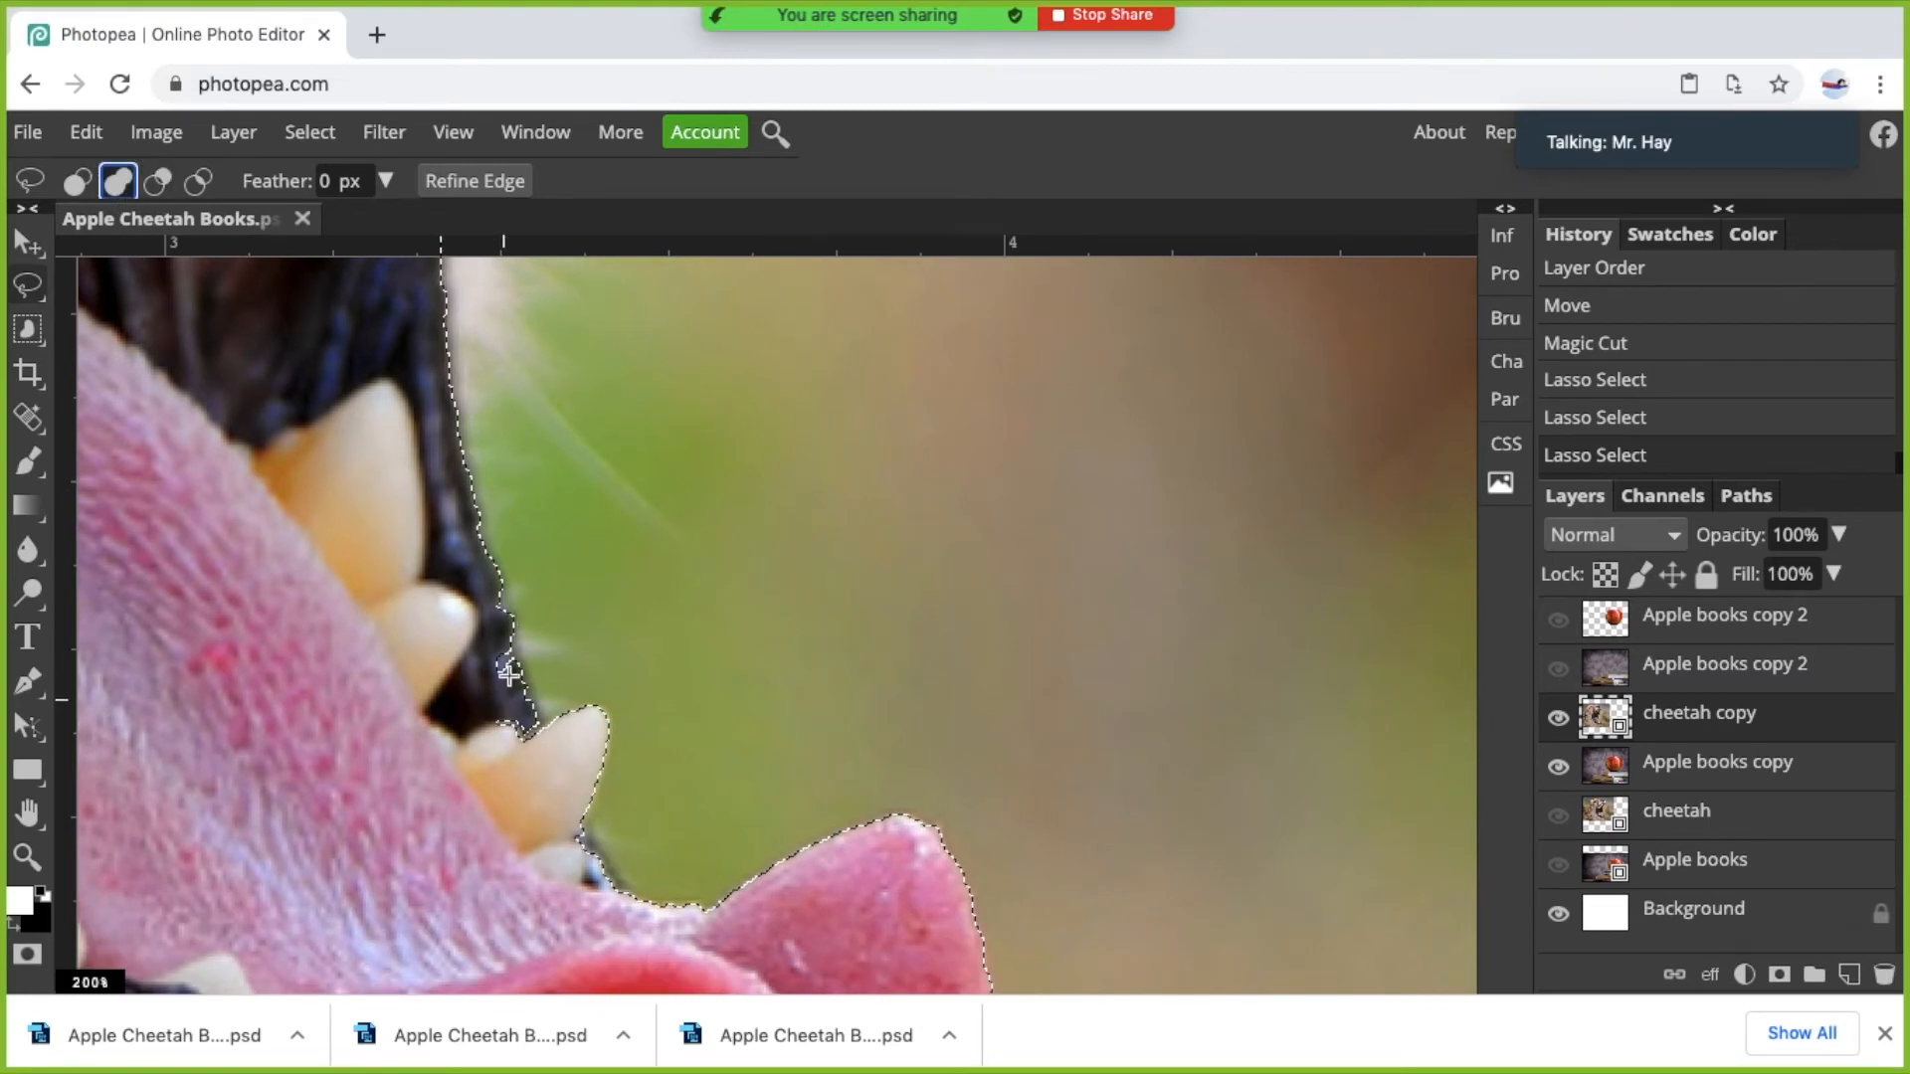
{"action": "mouse_move", "coordinate": [497, 585]}
{"action": "left_mouse_down"}
{"action": "mouse_move", "coordinate": [543, 754]}
{"action": "mouse_move", "coordinate": [477, 781]}
{"action": "mouse_move", "coordinate": [424, 605]}
{"action": "mouse_move", "coordinate": [477, 599]}
{"action": "mouse_move", "coordinate": [550, 747]}
{"action": "mouse_move", "coordinate": [541, 789]}
{"action": "left_mouse_up"}
Undo the accidental deselection and add the lip edge between the far lower tooth and the tongue to the selection.
{"action": "scroll", "coordinate": [556, 831], "scroll_direction": "down", "scroll_amount": 4}
{"action": "key", "text": "ctrl+d"}
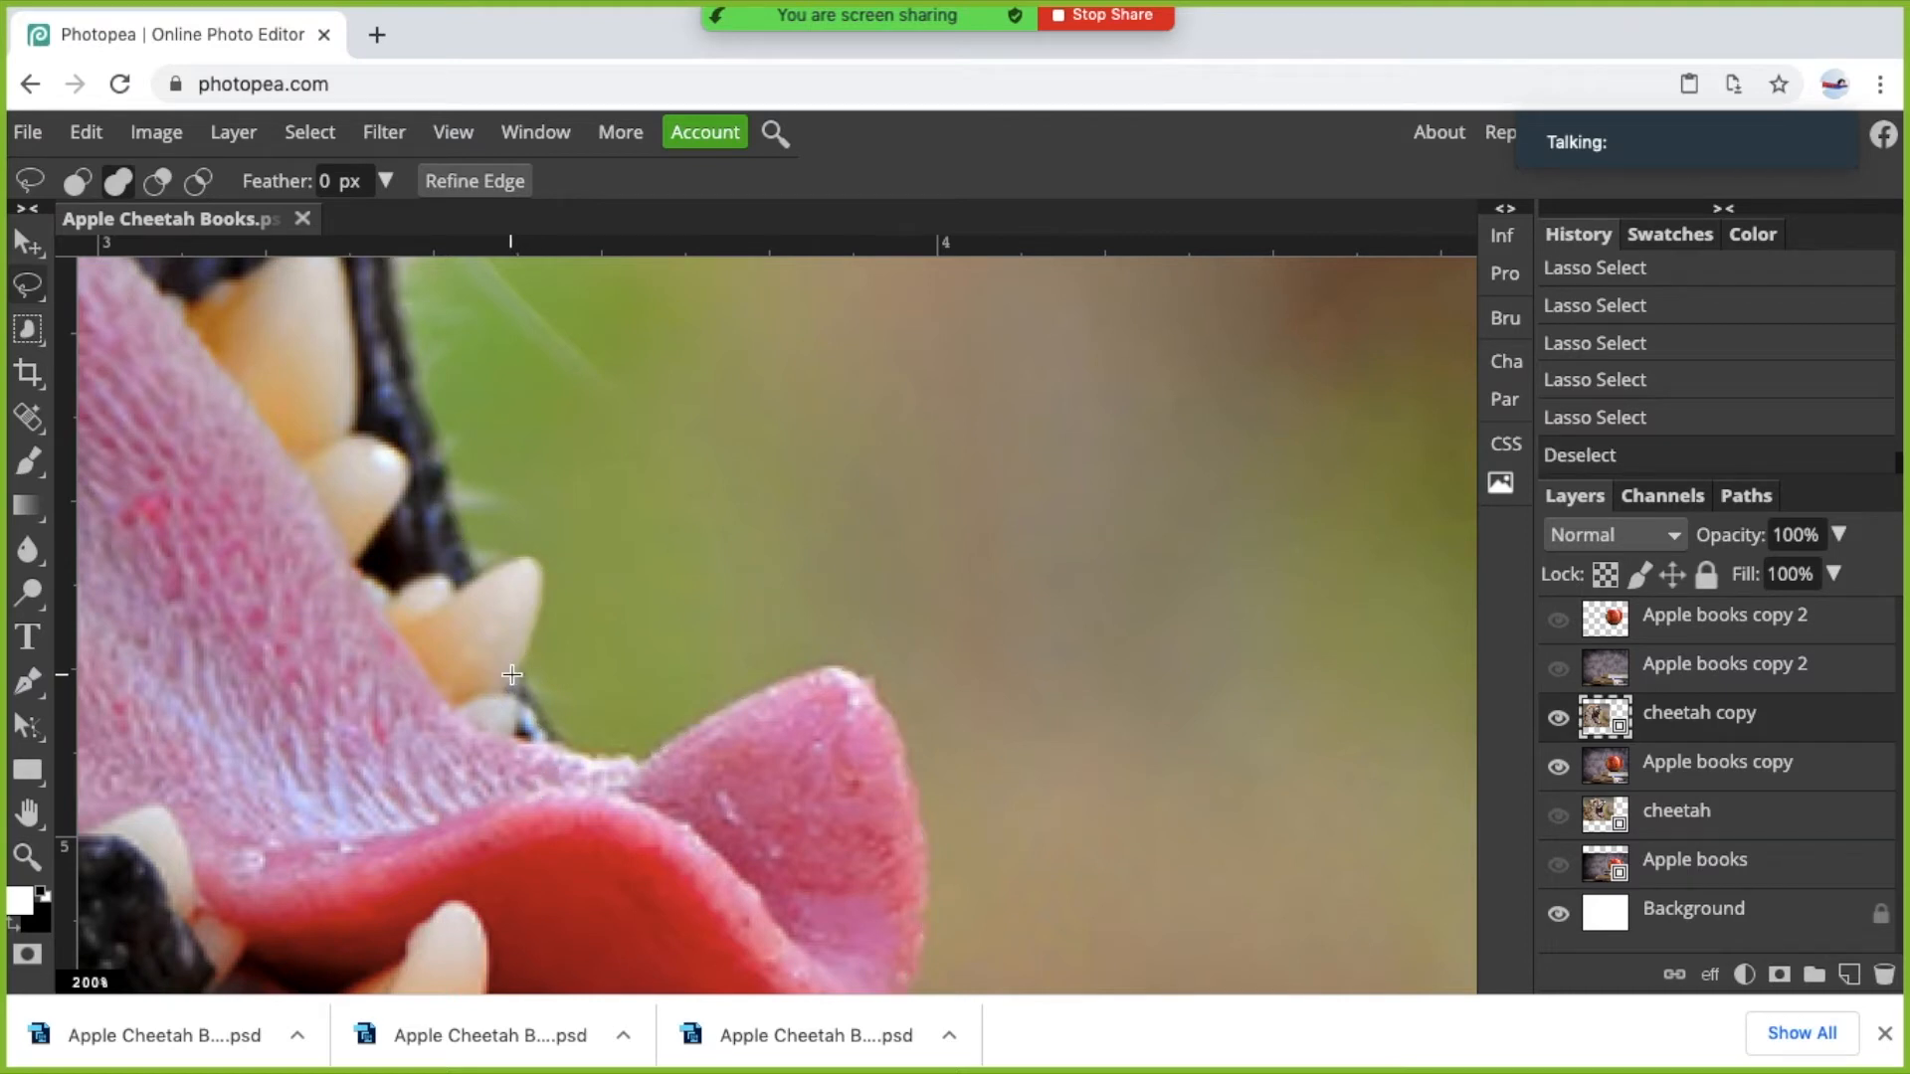
{"action": "key", "text": "ctrl+z"}
{"action": "mouse_move", "coordinate": [514, 674]}
{"action": "left_mouse_down"}
{"action": "mouse_move", "coordinate": [511, 733]}
{"action": "mouse_move", "coordinate": [480, 696]}
{"action": "mouse_move", "coordinate": [492, 667]}
{"action": "left_mouse_up"}
Restore the dropped selection and add the outer edge of the tongue tip to it with the Lasso.
{"action": "scroll", "coordinate": [492, 667], "scroll_direction": "down", "scroll_amount": 5}
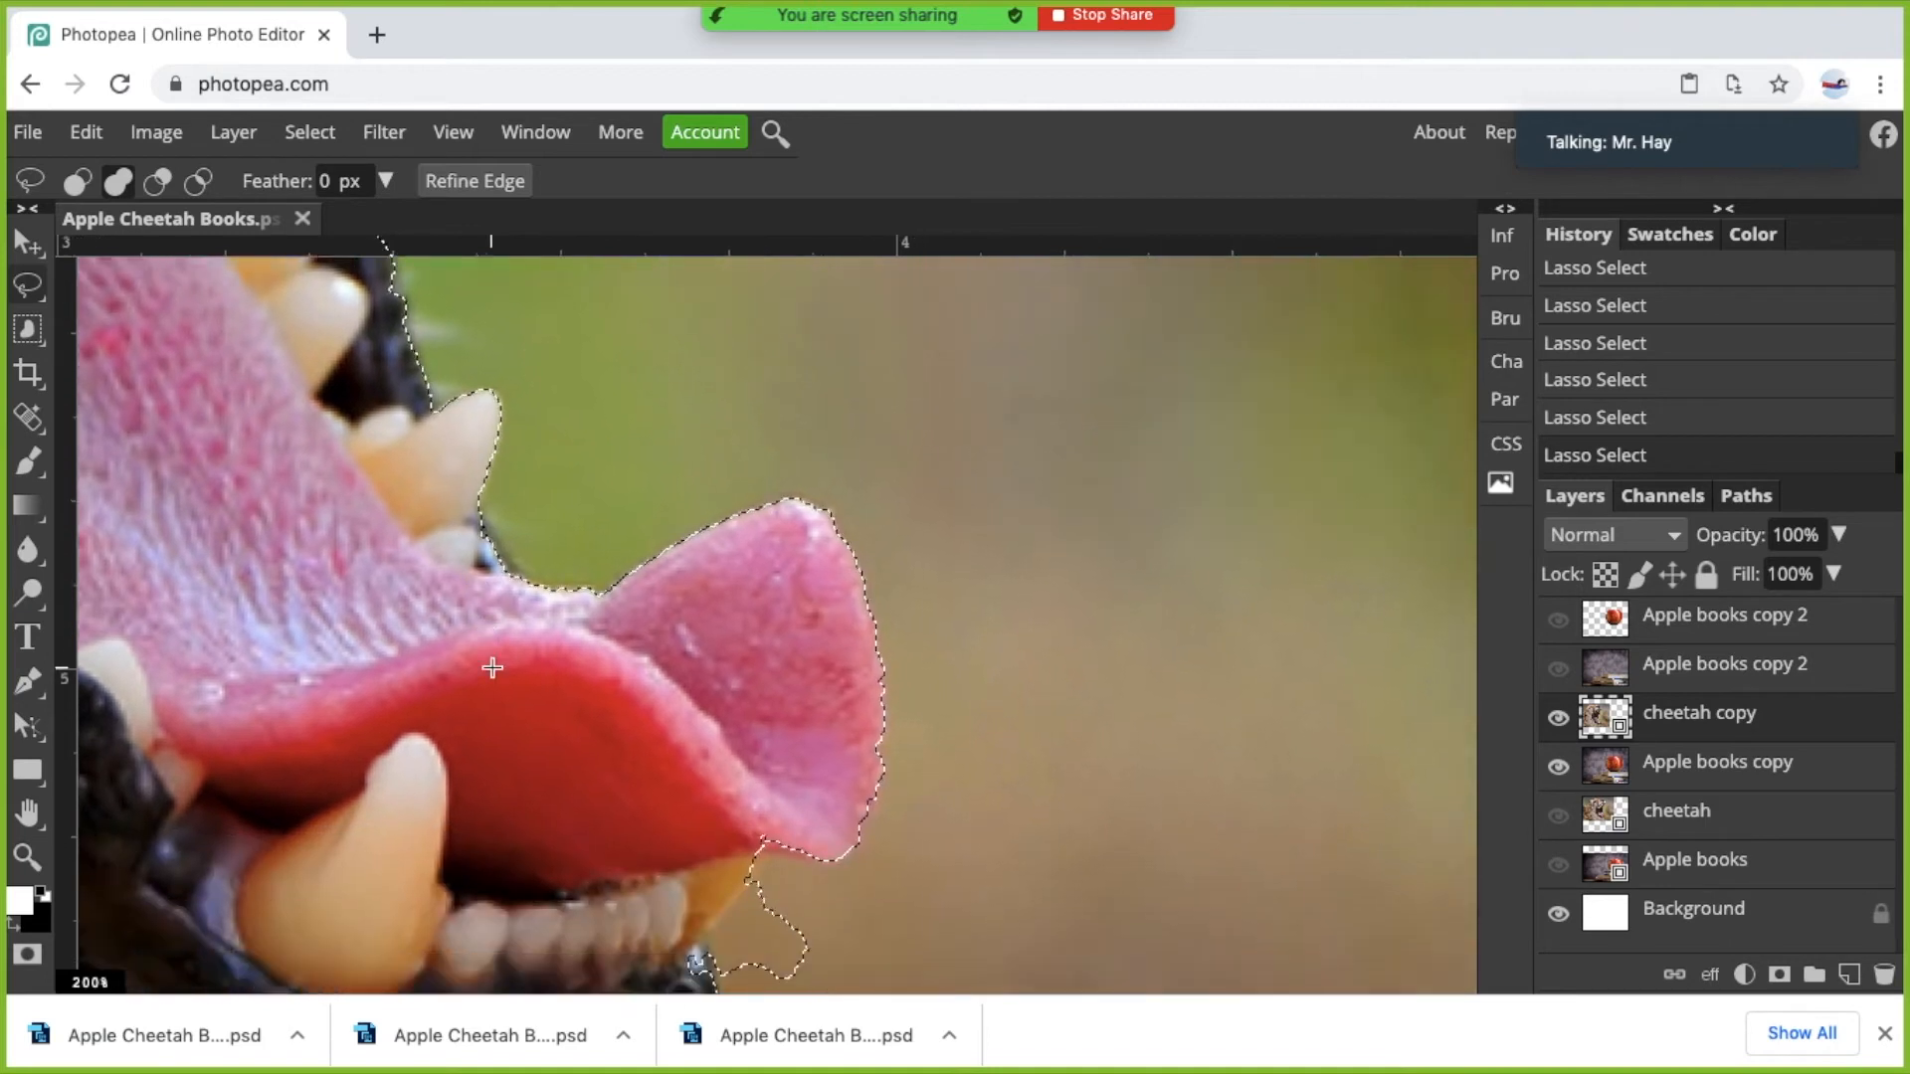
{"action": "key", "text": "ctrl+d"}
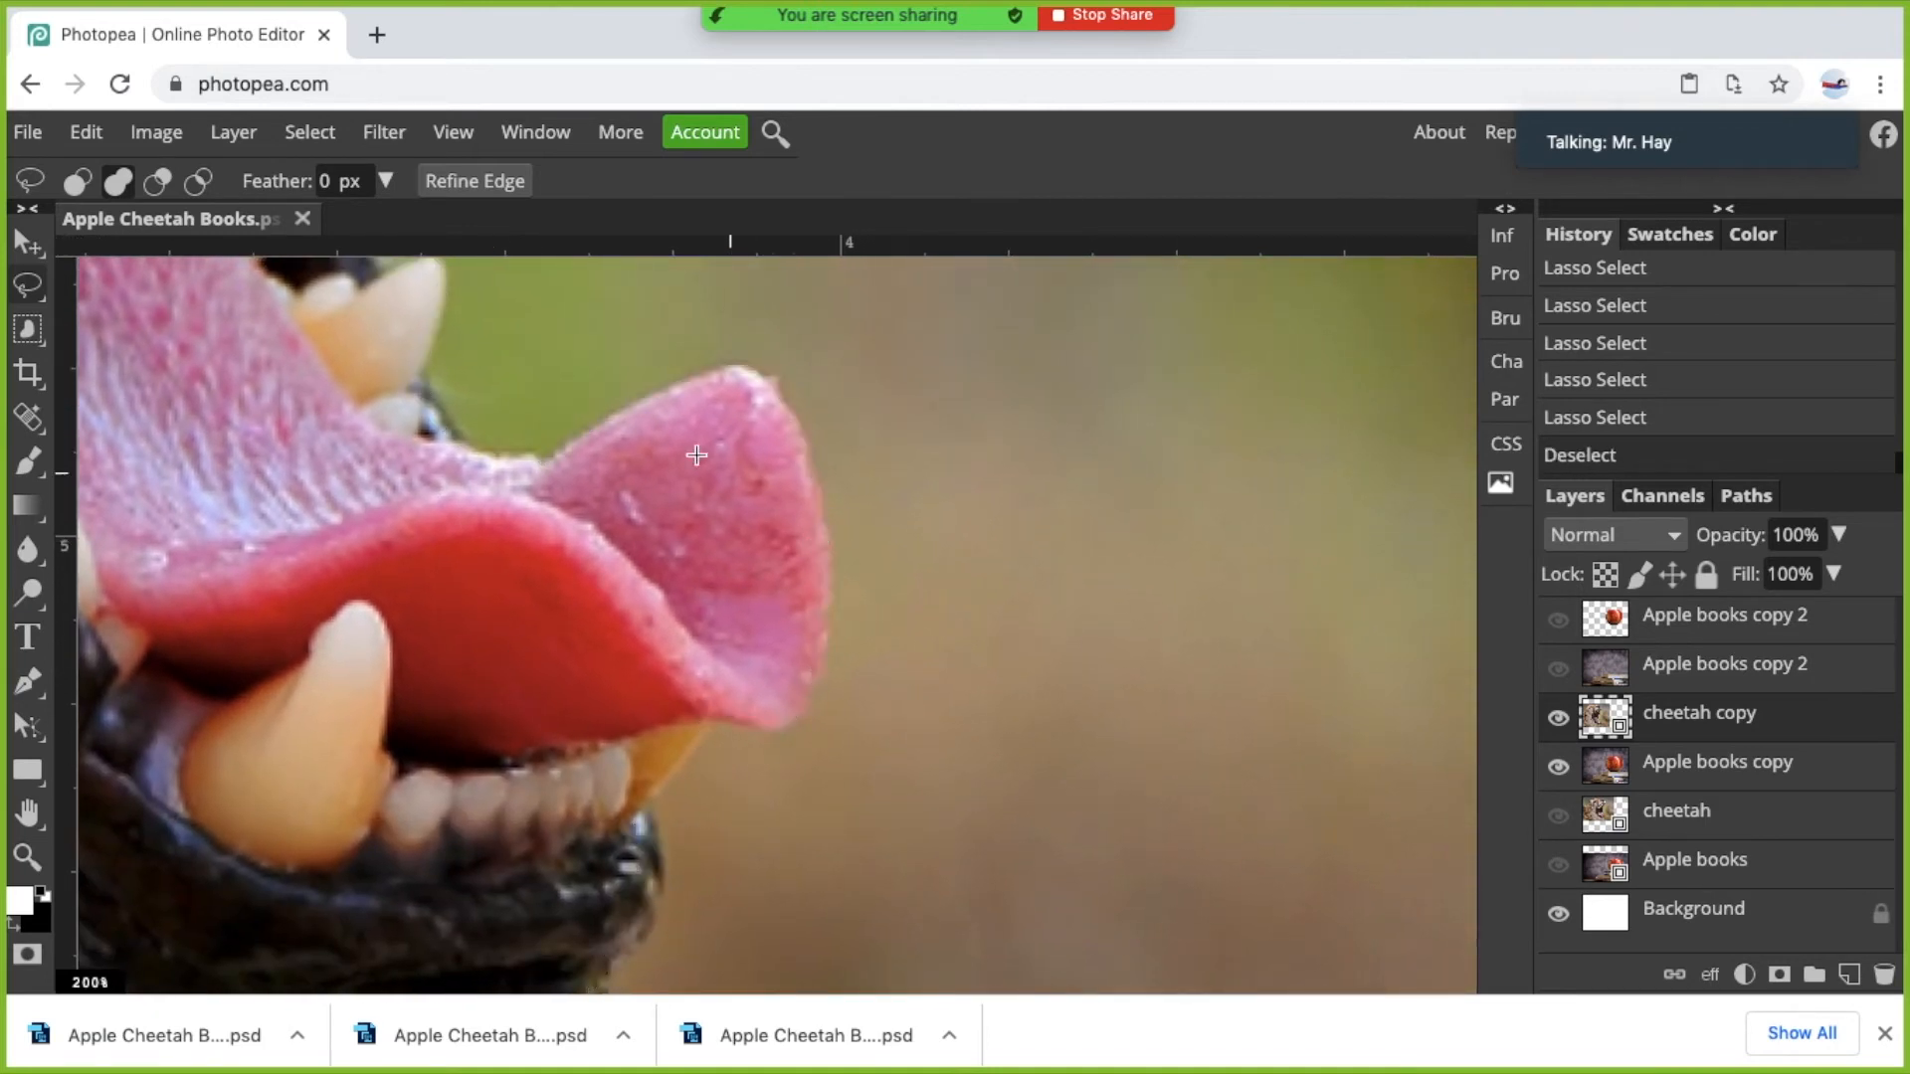
{"action": "key", "text": "ctrl+z"}
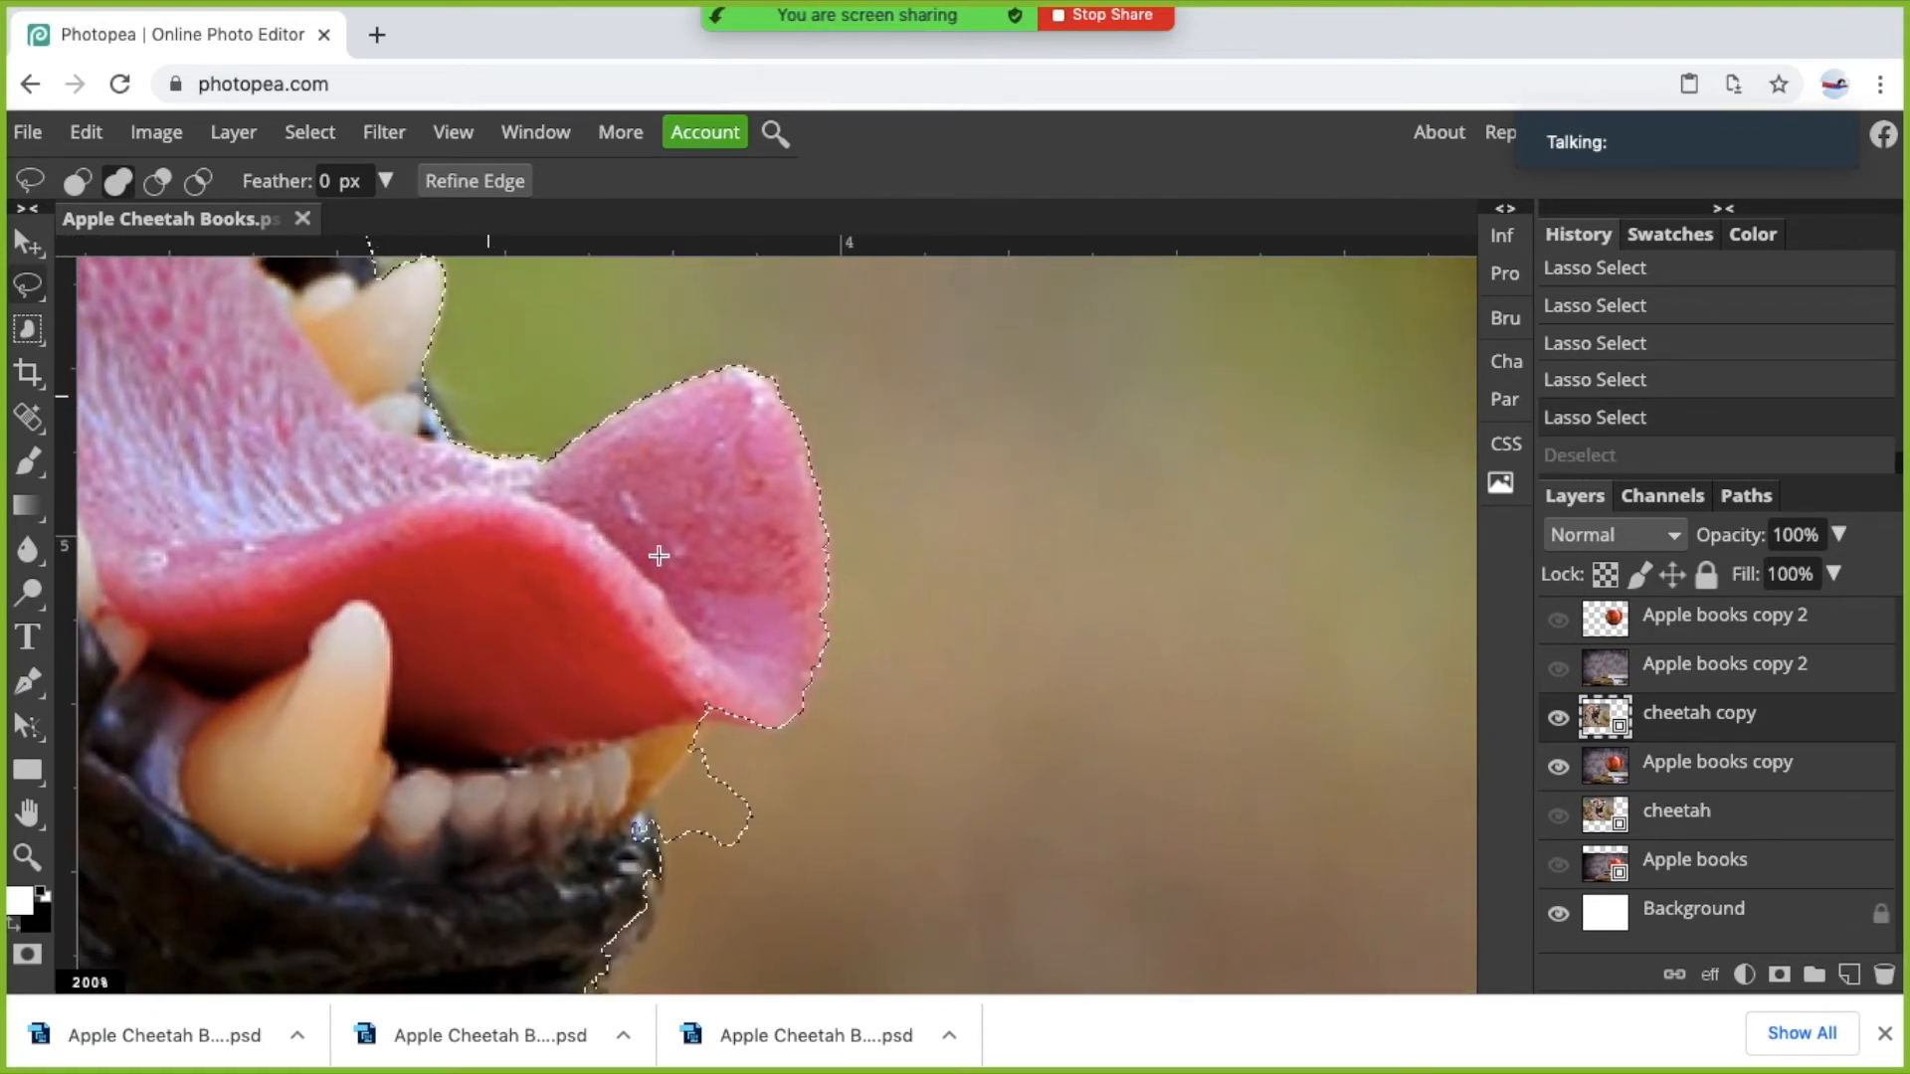
{"action": "mouse_move", "coordinate": [814, 495]}
{"action": "left_mouse_down"}
{"action": "mouse_move", "coordinate": [830, 632]}
{"action": "mouse_move", "coordinate": [803, 711]}
{"action": "mouse_move", "coordinate": [699, 715]}
{"action": "mouse_move", "coordinate": [703, 606]}
{"action": "mouse_move", "coordinate": [792, 485]}
{"action": "left_mouse_up"}
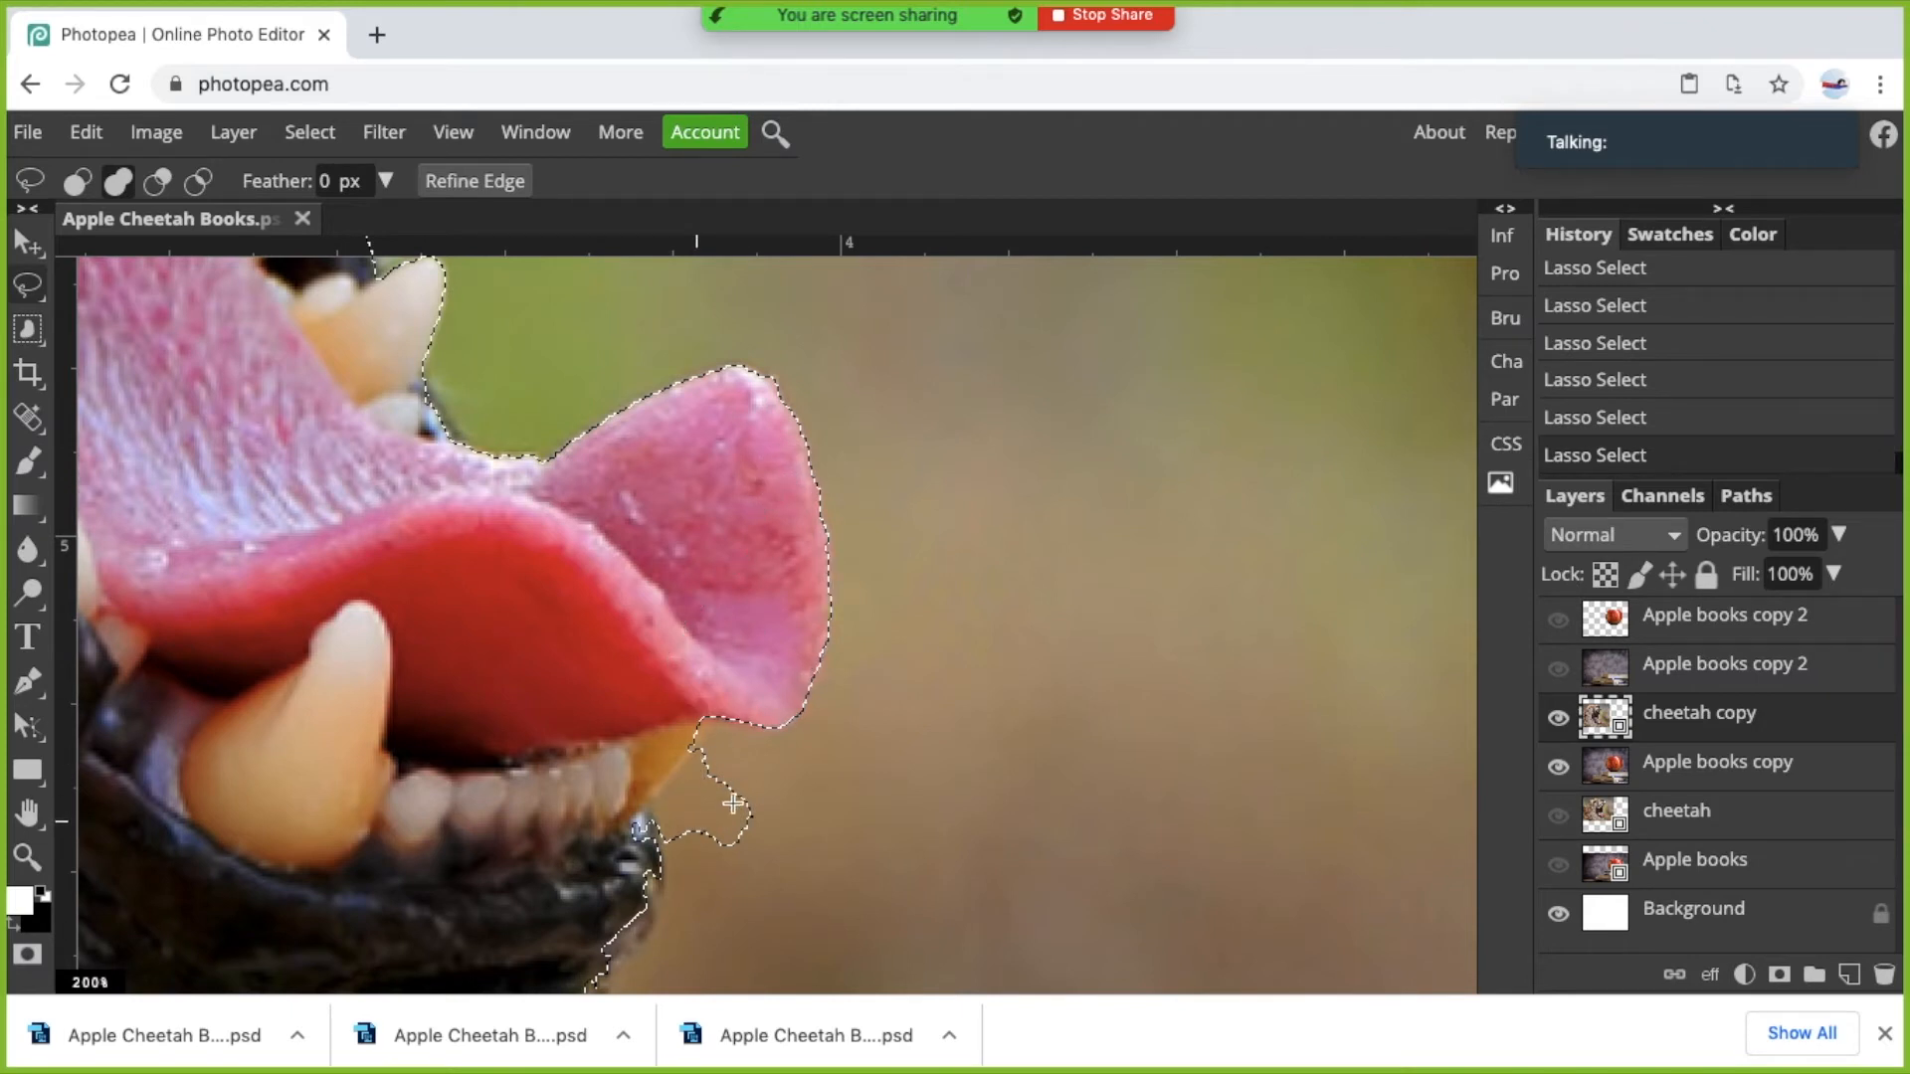
Subtract the stray background patch beneath the tongue tip from the selection with the Lasso.
{"action": "left_click", "coordinate": [160, 187]}
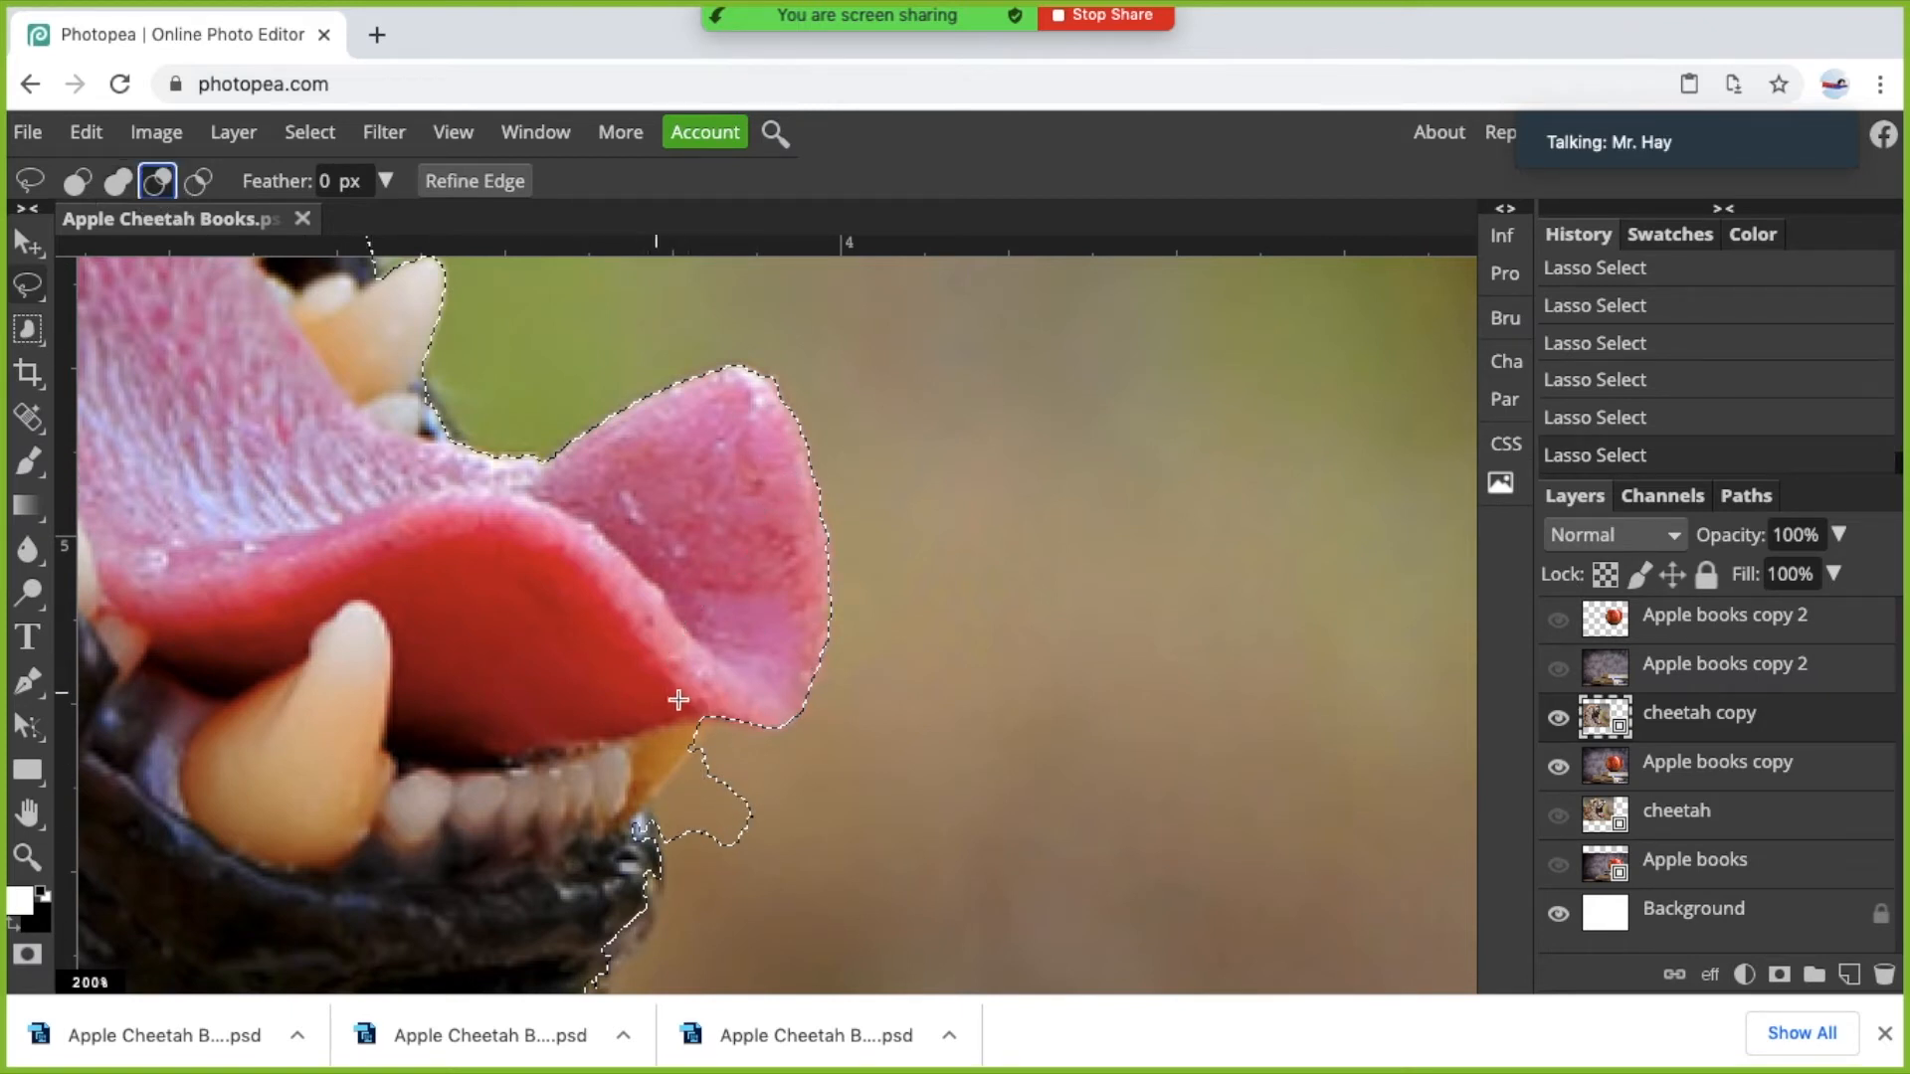
{"action": "mouse_move", "coordinate": [704, 725]}
{"action": "left_mouse_down"}
{"action": "mouse_move", "coordinate": [696, 765]}
{"action": "mouse_move", "coordinate": [646, 808]}
{"action": "mouse_move", "coordinate": [670, 870]}
{"action": "mouse_move", "coordinate": [741, 876]}
{"action": "mouse_move", "coordinate": [783, 804]}
{"action": "mouse_move", "coordinate": [752, 752]}
{"action": "mouse_move", "coordinate": [701, 732]}
{"action": "mouse_move", "coordinate": [648, 810]}
{"action": "left_mouse_up"}
{"action": "mouse_move", "coordinate": [728, 751]}
{"action": "left_mouse_down"}
{"action": "mouse_move", "coordinate": [696, 742]}
{"action": "mouse_move", "coordinate": [660, 812]}
{"action": "mouse_move", "coordinate": [733, 755]}
{"action": "left_mouse_up"}
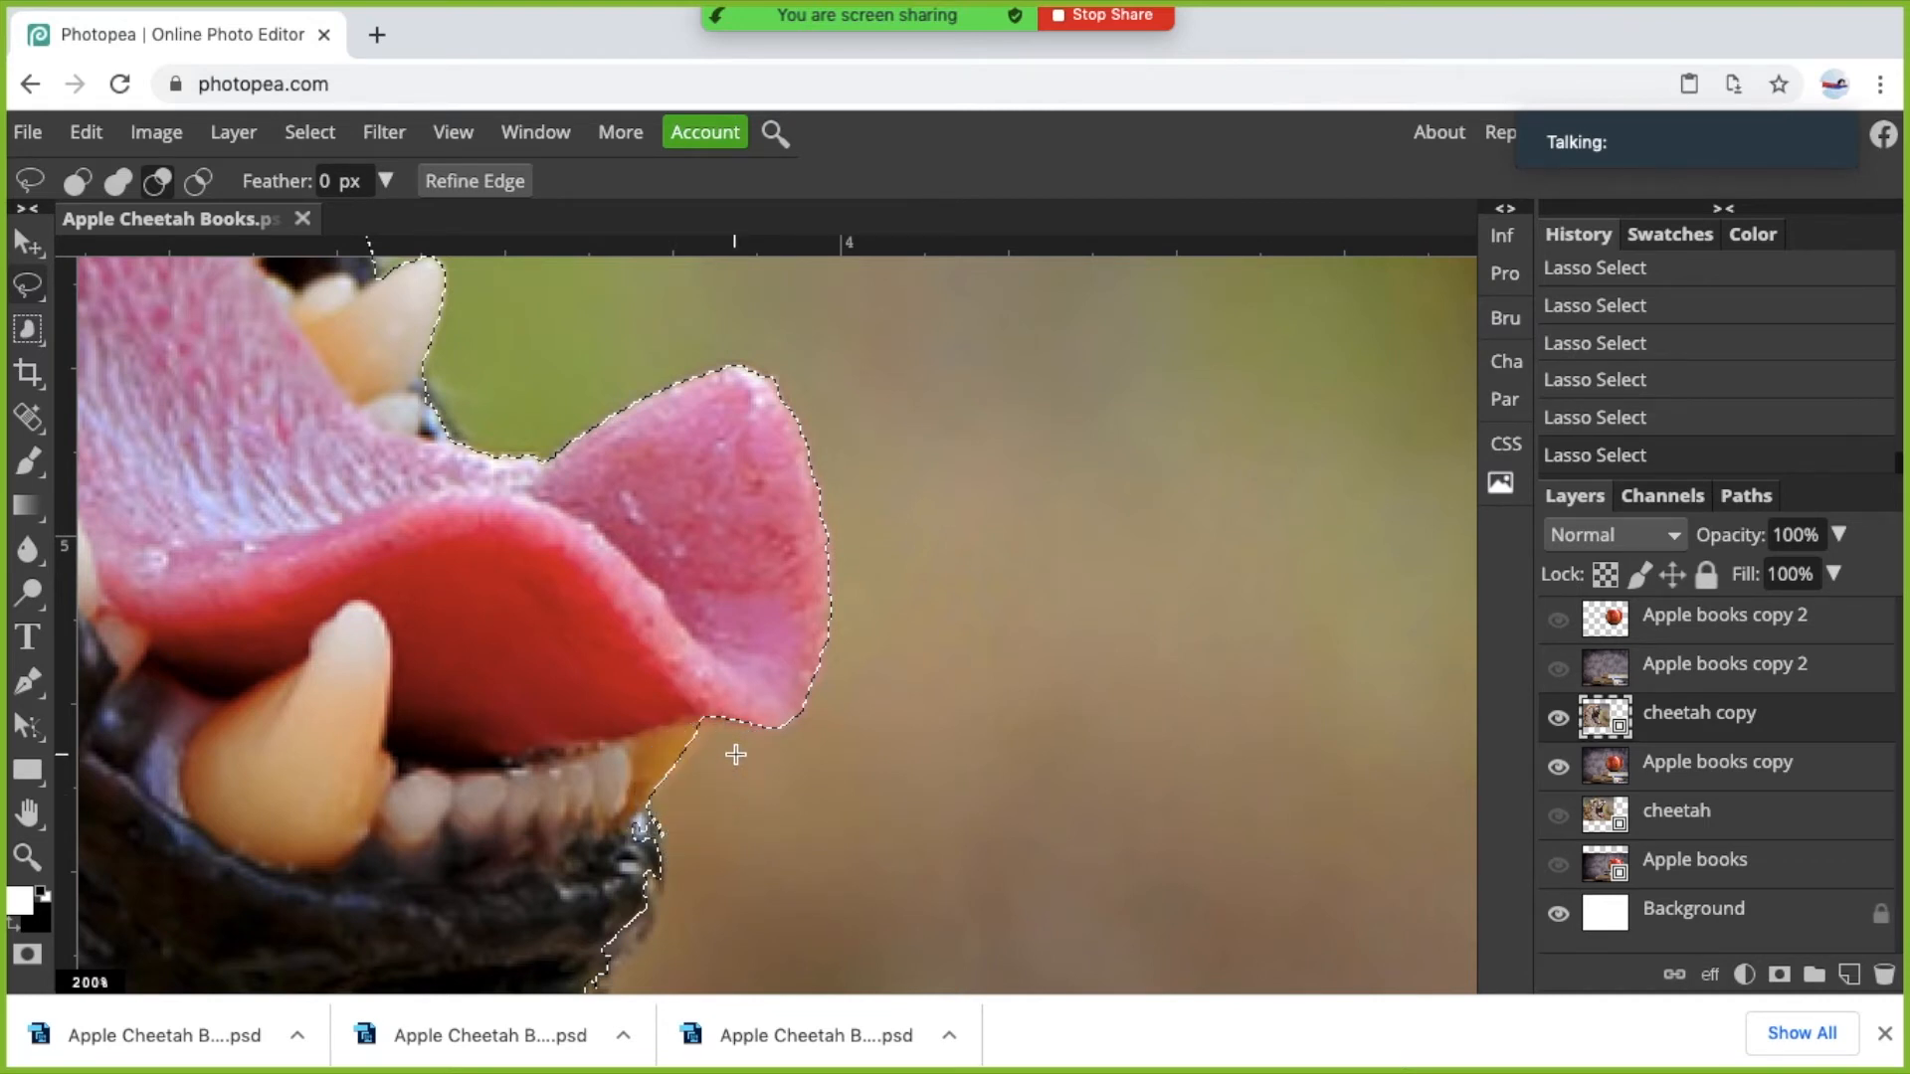
Add the outer edge of the dark lower lip to the selection with the Lasso in add mode.
{"action": "scroll", "coordinate": [733, 755], "scroll_direction": "down", "scroll_amount": 3}
{"action": "left_click", "coordinate": [119, 180]}
{"action": "mouse_move", "coordinate": [695, 578]}
{"action": "left_mouse_down"}
{"action": "mouse_move", "coordinate": [702, 715]}
{"action": "mouse_move", "coordinate": [655, 783]}
{"action": "mouse_move", "coordinate": [584, 810]}
{"action": "mouse_move", "coordinate": [522, 661]}
{"action": "mouse_move", "coordinate": [617, 524]}
{"action": "mouse_move", "coordinate": [698, 515]}
{"action": "left_mouse_up"}
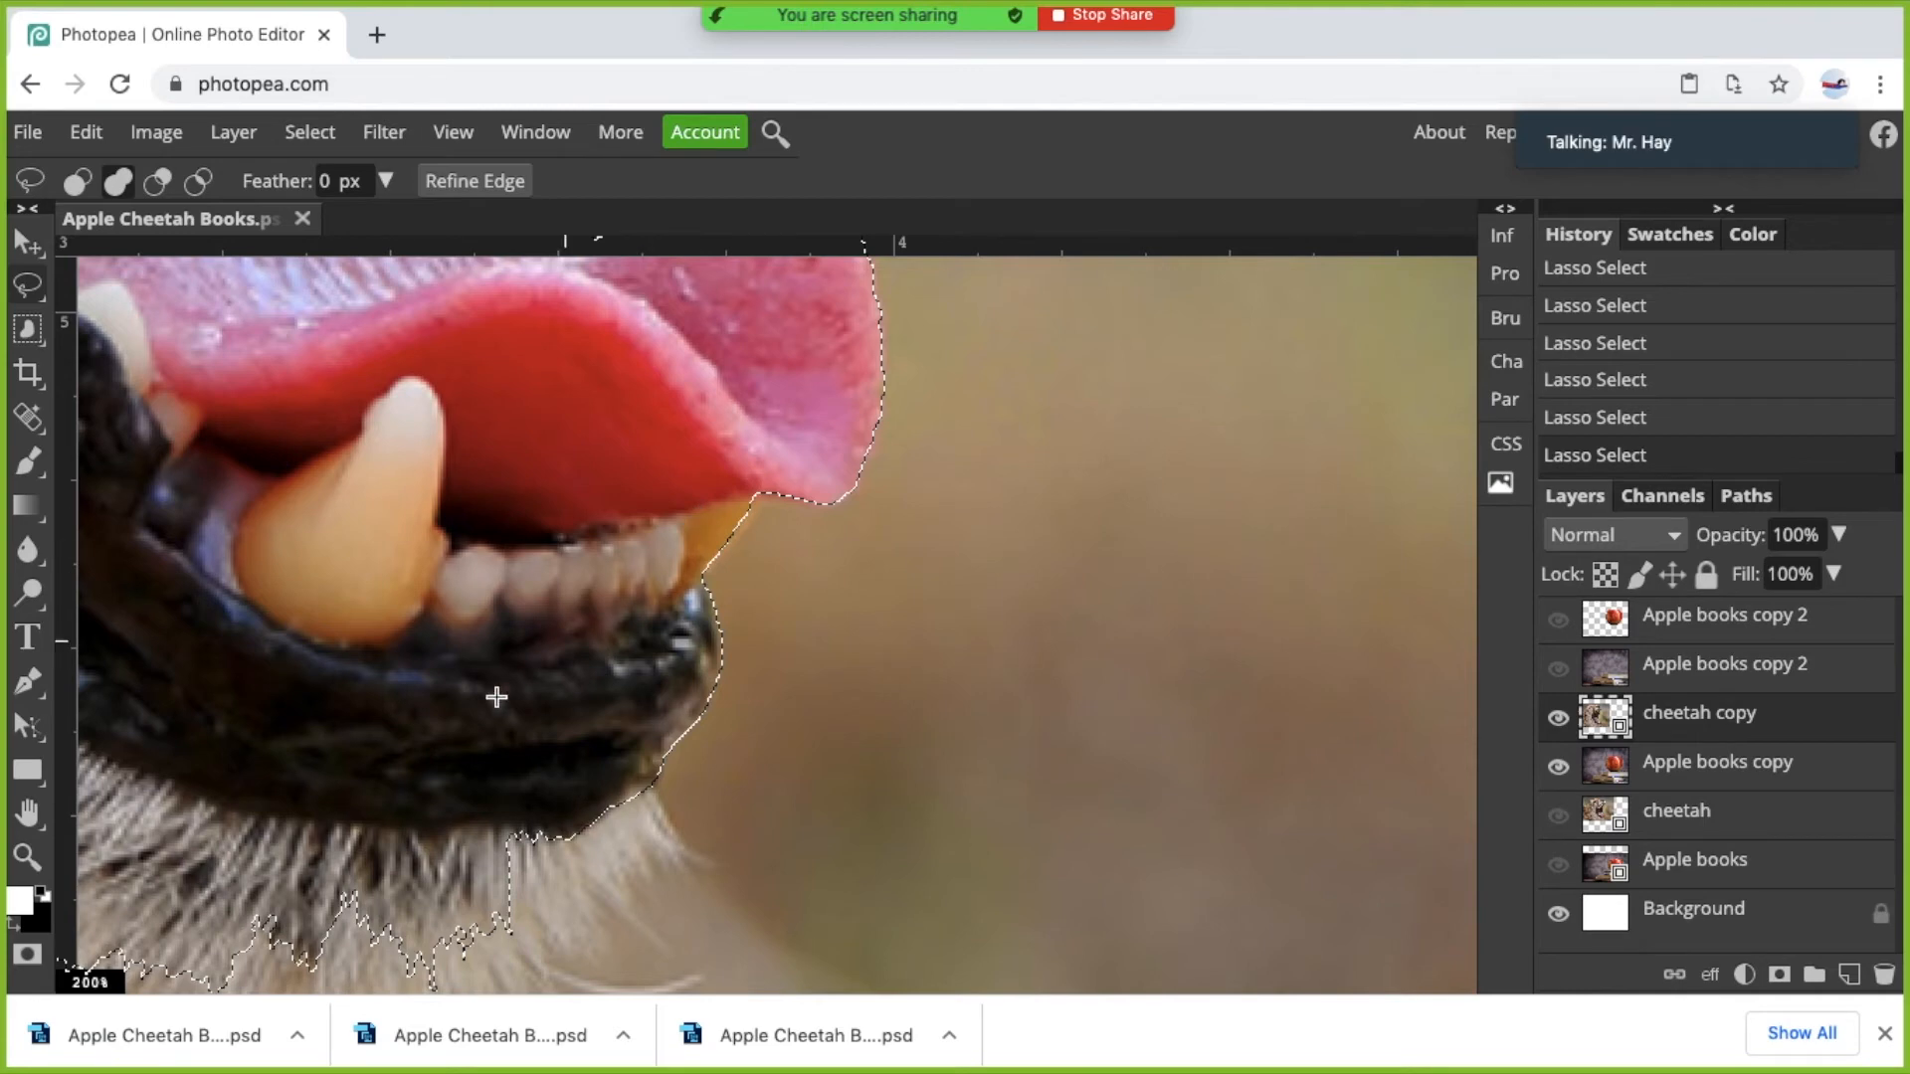
Subtract the cheek, chin and muzzle fur from the selection, leaving only a narrow fur rim around the mouth.
{"action": "scroll", "coordinate": [470, 716], "scroll_direction": "down", "scroll_amount": 3}
{"action": "scroll", "coordinate": [470, 716], "scroll_direction": "left", "scroll_amount": 3}
{"action": "scroll", "coordinate": [470, 716], "scroll_direction": "down", "scroll_amount": 3}
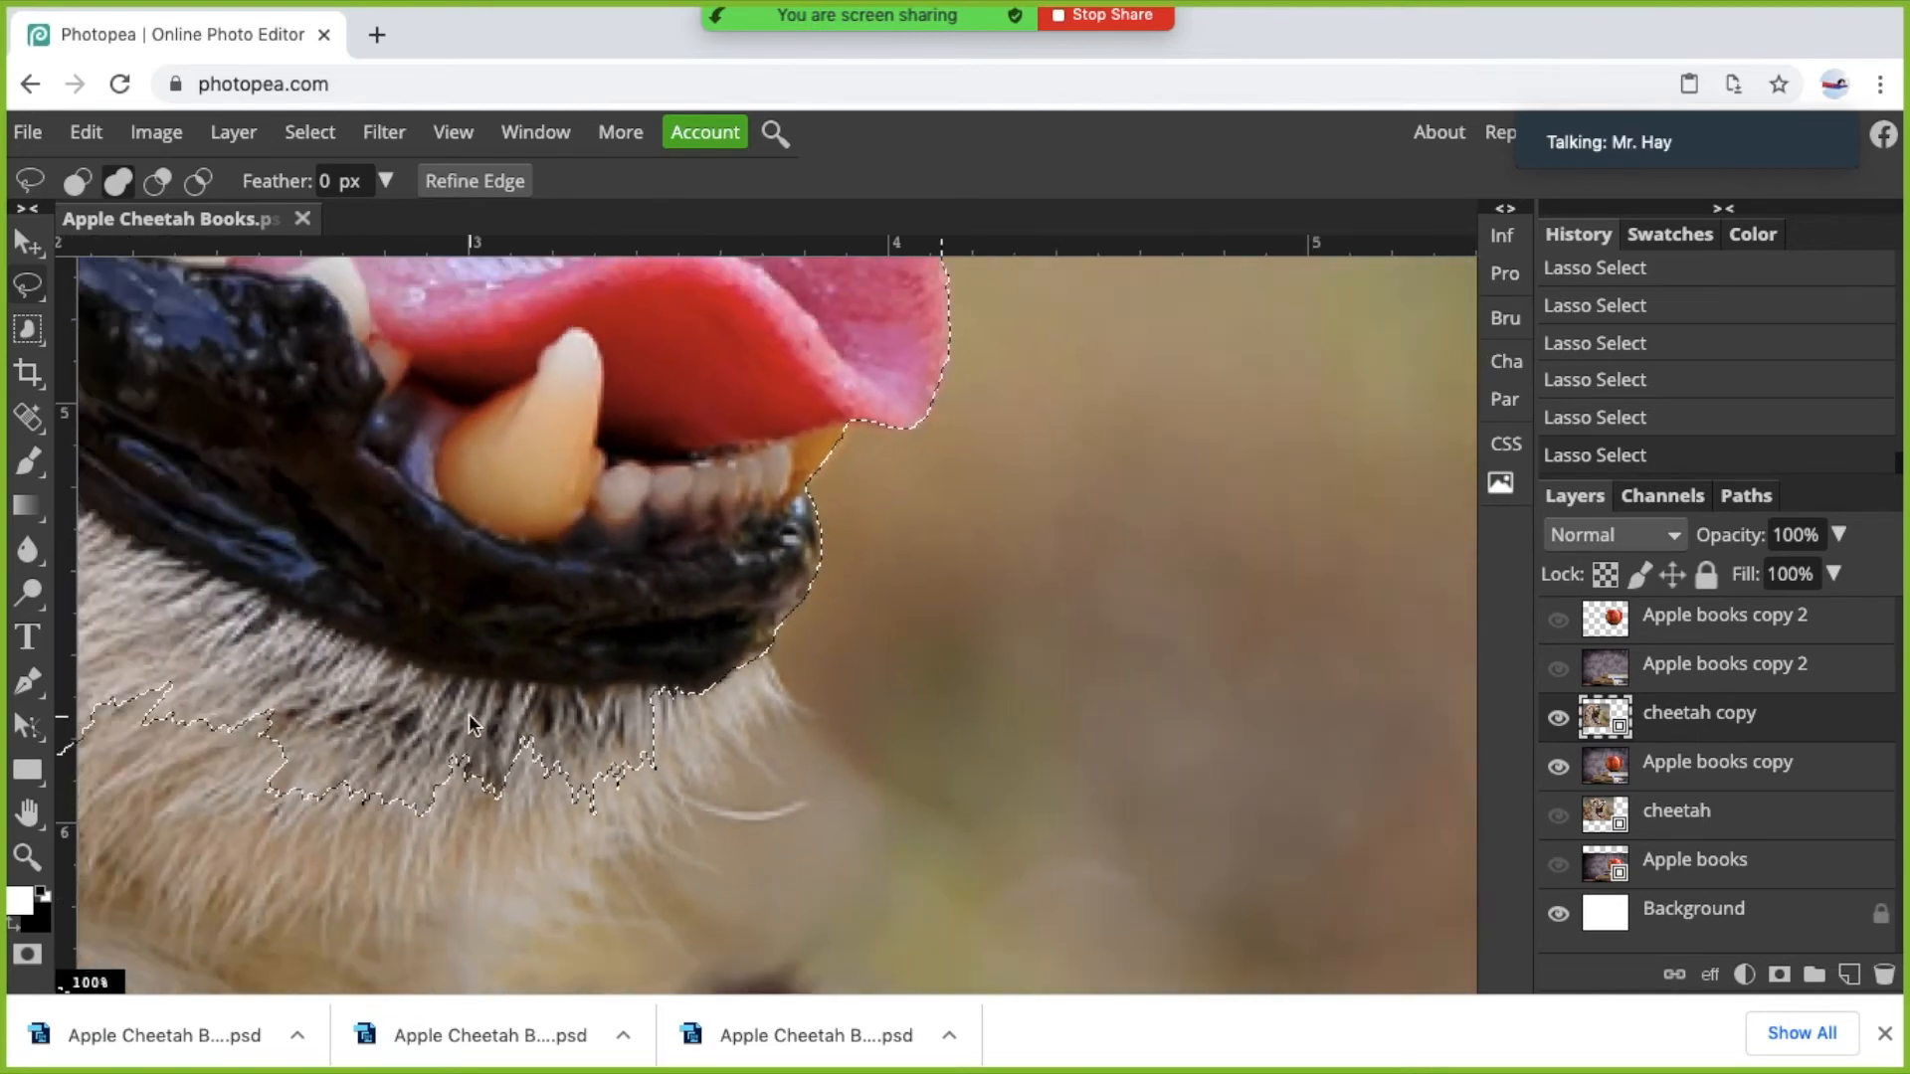
{"action": "scroll", "coordinate": [469, 724], "scroll_direction": "down", "scroll_amount": 2}
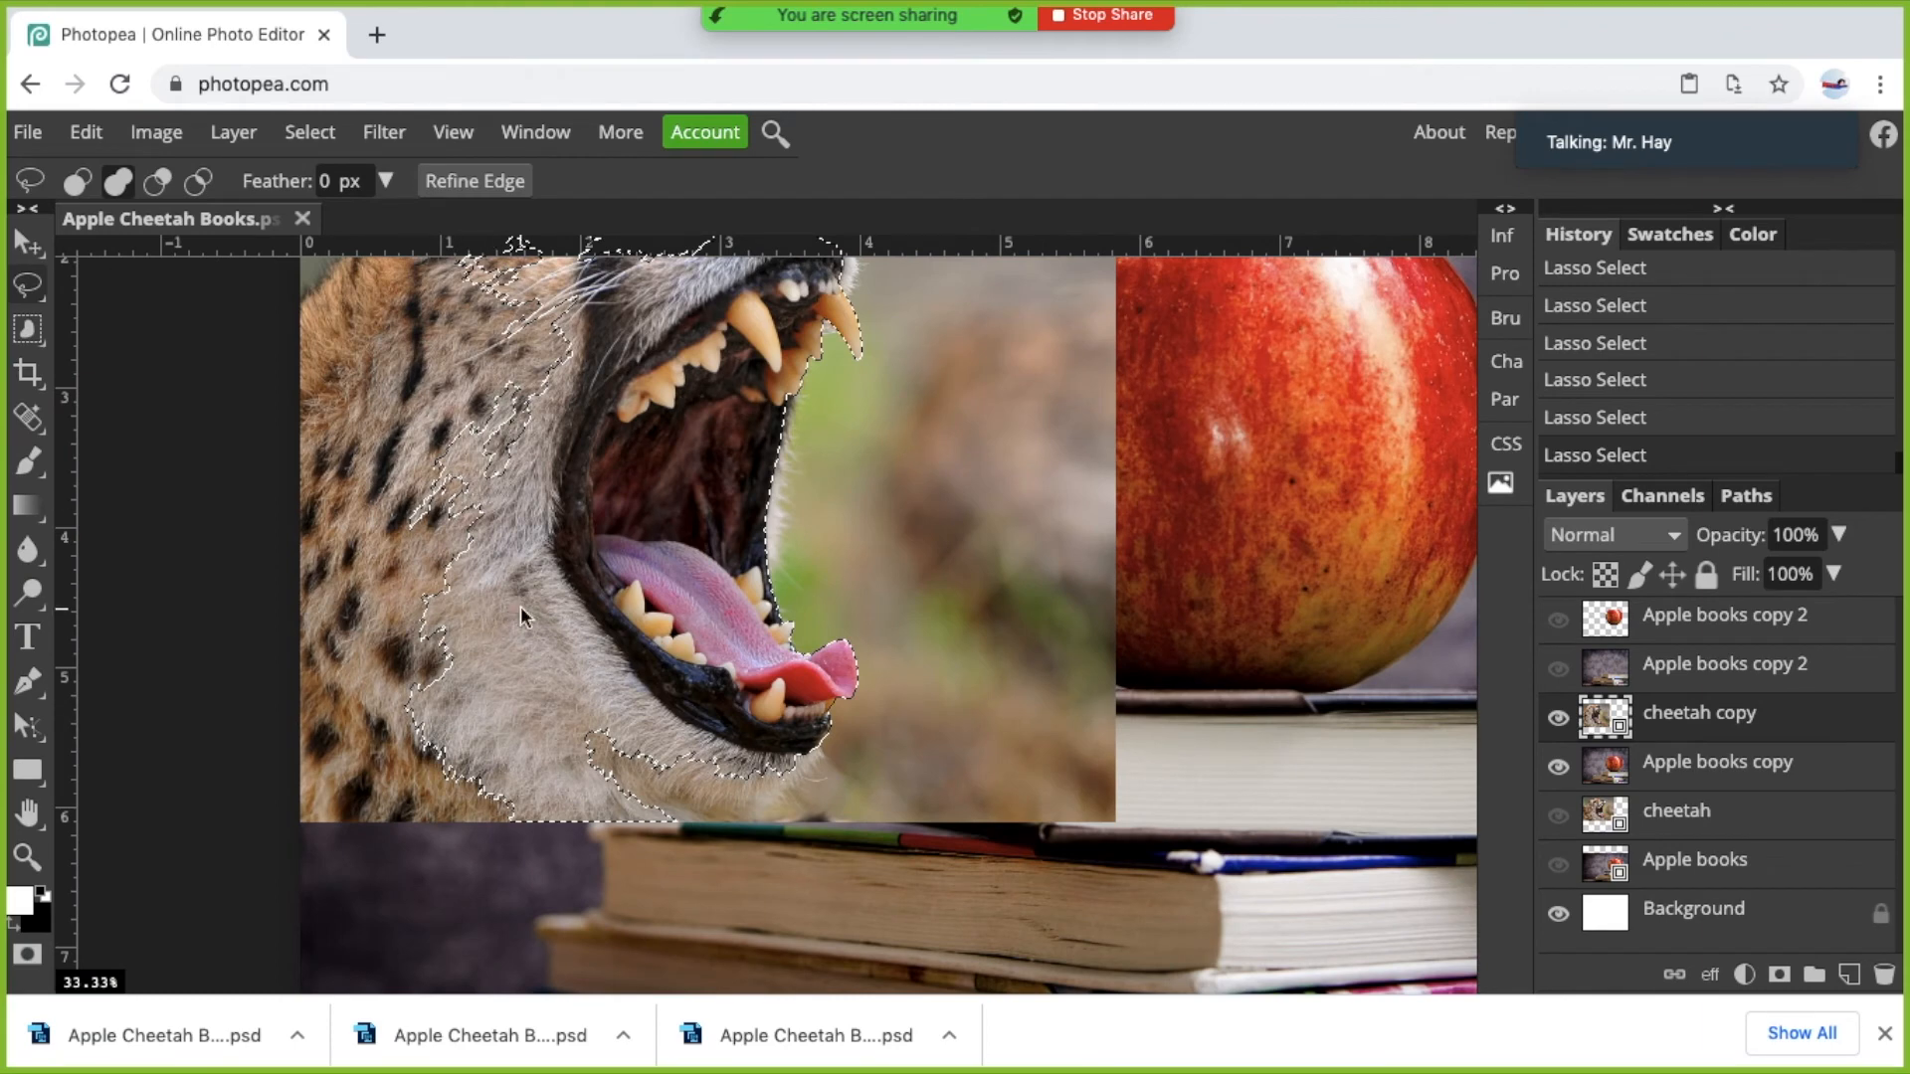
{"action": "scroll", "coordinate": [521, 609], "scroll_direction": "down", "scroll_amount": 1}
{"action": "left_click", "coordinate": [156, 183]}
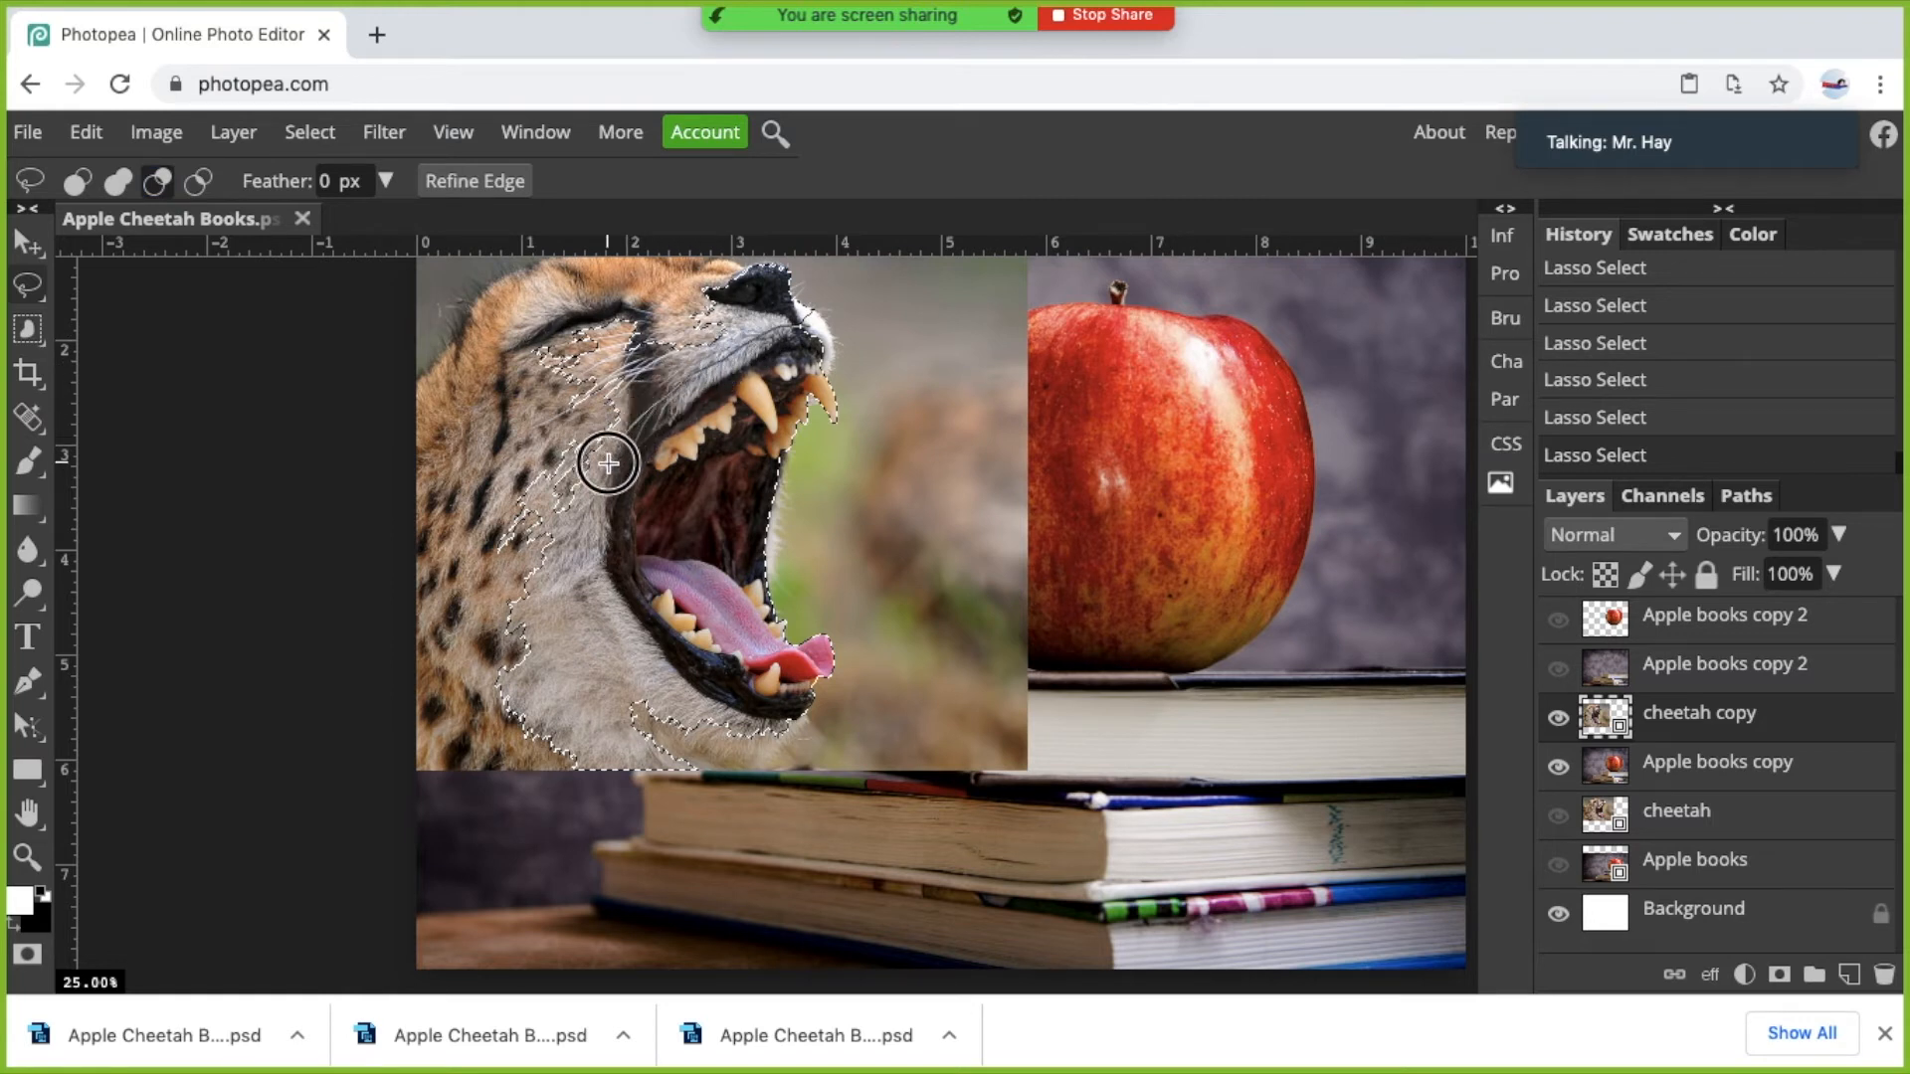
{"action": "mouse_move", "coordinate": [604, 603]}
{"action": "left_mouse_down"}
{"action": "mouse_move", "coordinate": [739, 750]}
{"action": "mouse_move", "coordinate": [742, 793]}
{"action": "mouse_move", "coordinate": [601, 856]}
{"action": "mouse_move", "coordinate": [416, 782]}
{"action": "mouse_move", "coordinate": [381, 726]}
{"action": "mouse_move", "coordinate": [329, 494]}
{"action": "mouse_move", "coordinate": [362, 342]}
{"action": "mouse_move", "coordinate": [473, 258]}
{"action": "mouse_move", "coordinate": [671, 264]}
{"action": "mouse_move", "coordinate": [726, 229]}
{"action": "mouse_move", "coordinate": [807, 228]}
{"action": "mouse_move", "coordinate": [820, 310]}
{"action": "left_mouse_up"}
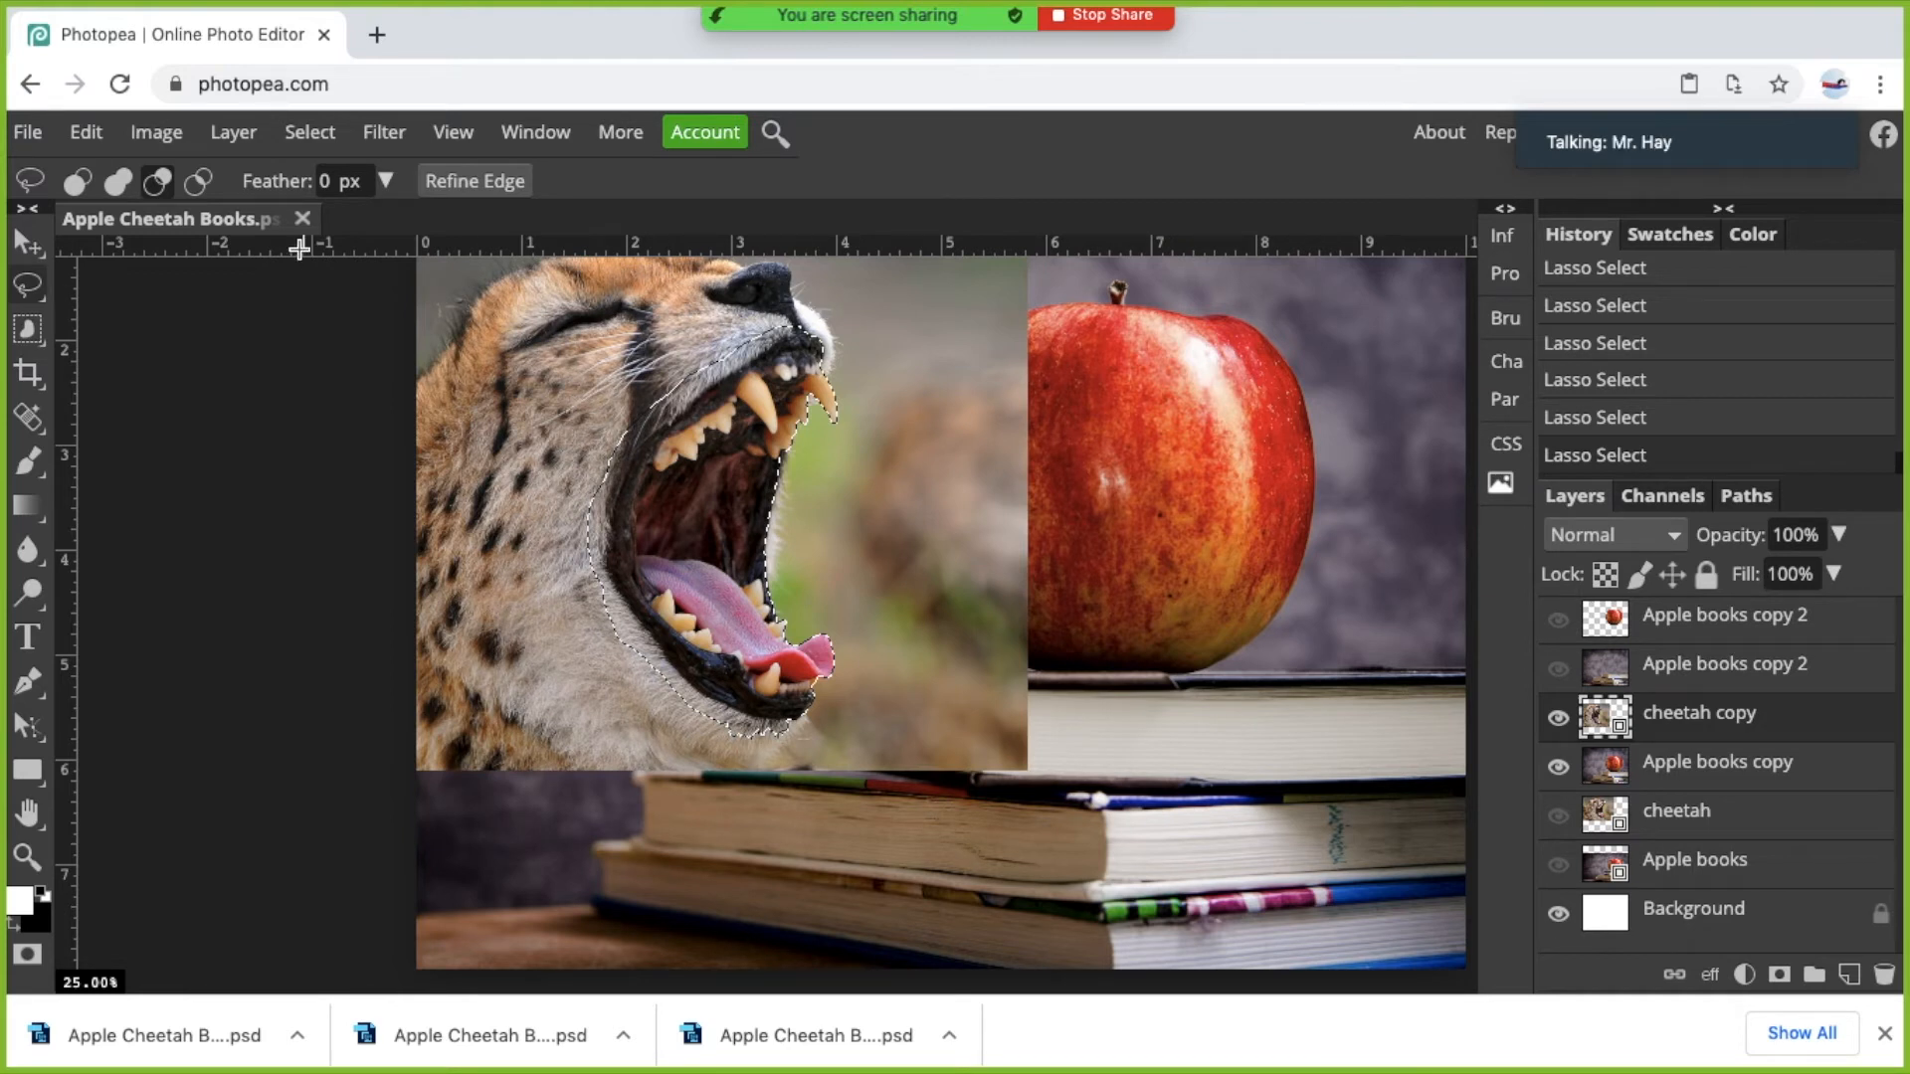
Copy the selected mouth, paste it as a new layer and hide the cheetah copy layer.
{"action": "left_click", "coordinate": [85, 131]}
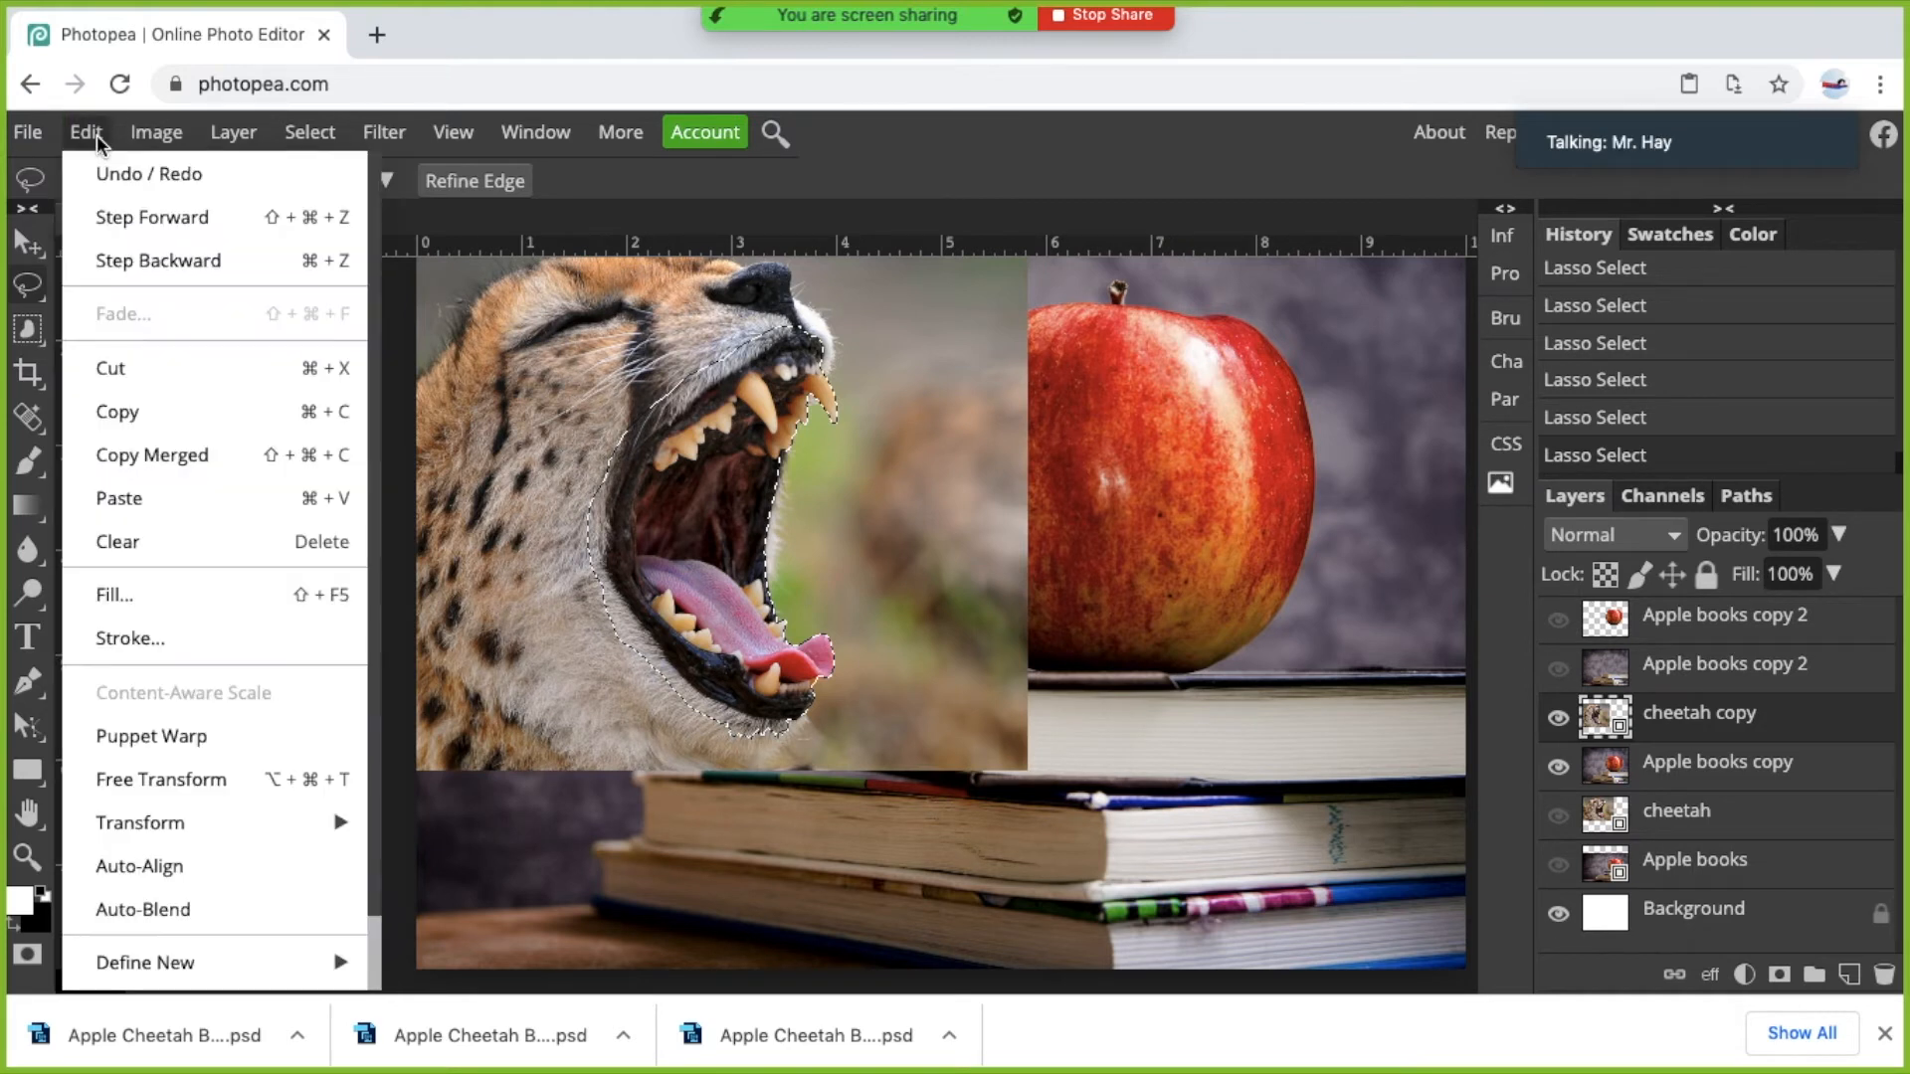
{"action": "left_click", "coordinate": [117, 411]}
{"action": "left_click", "coordinate": [94, 140]}
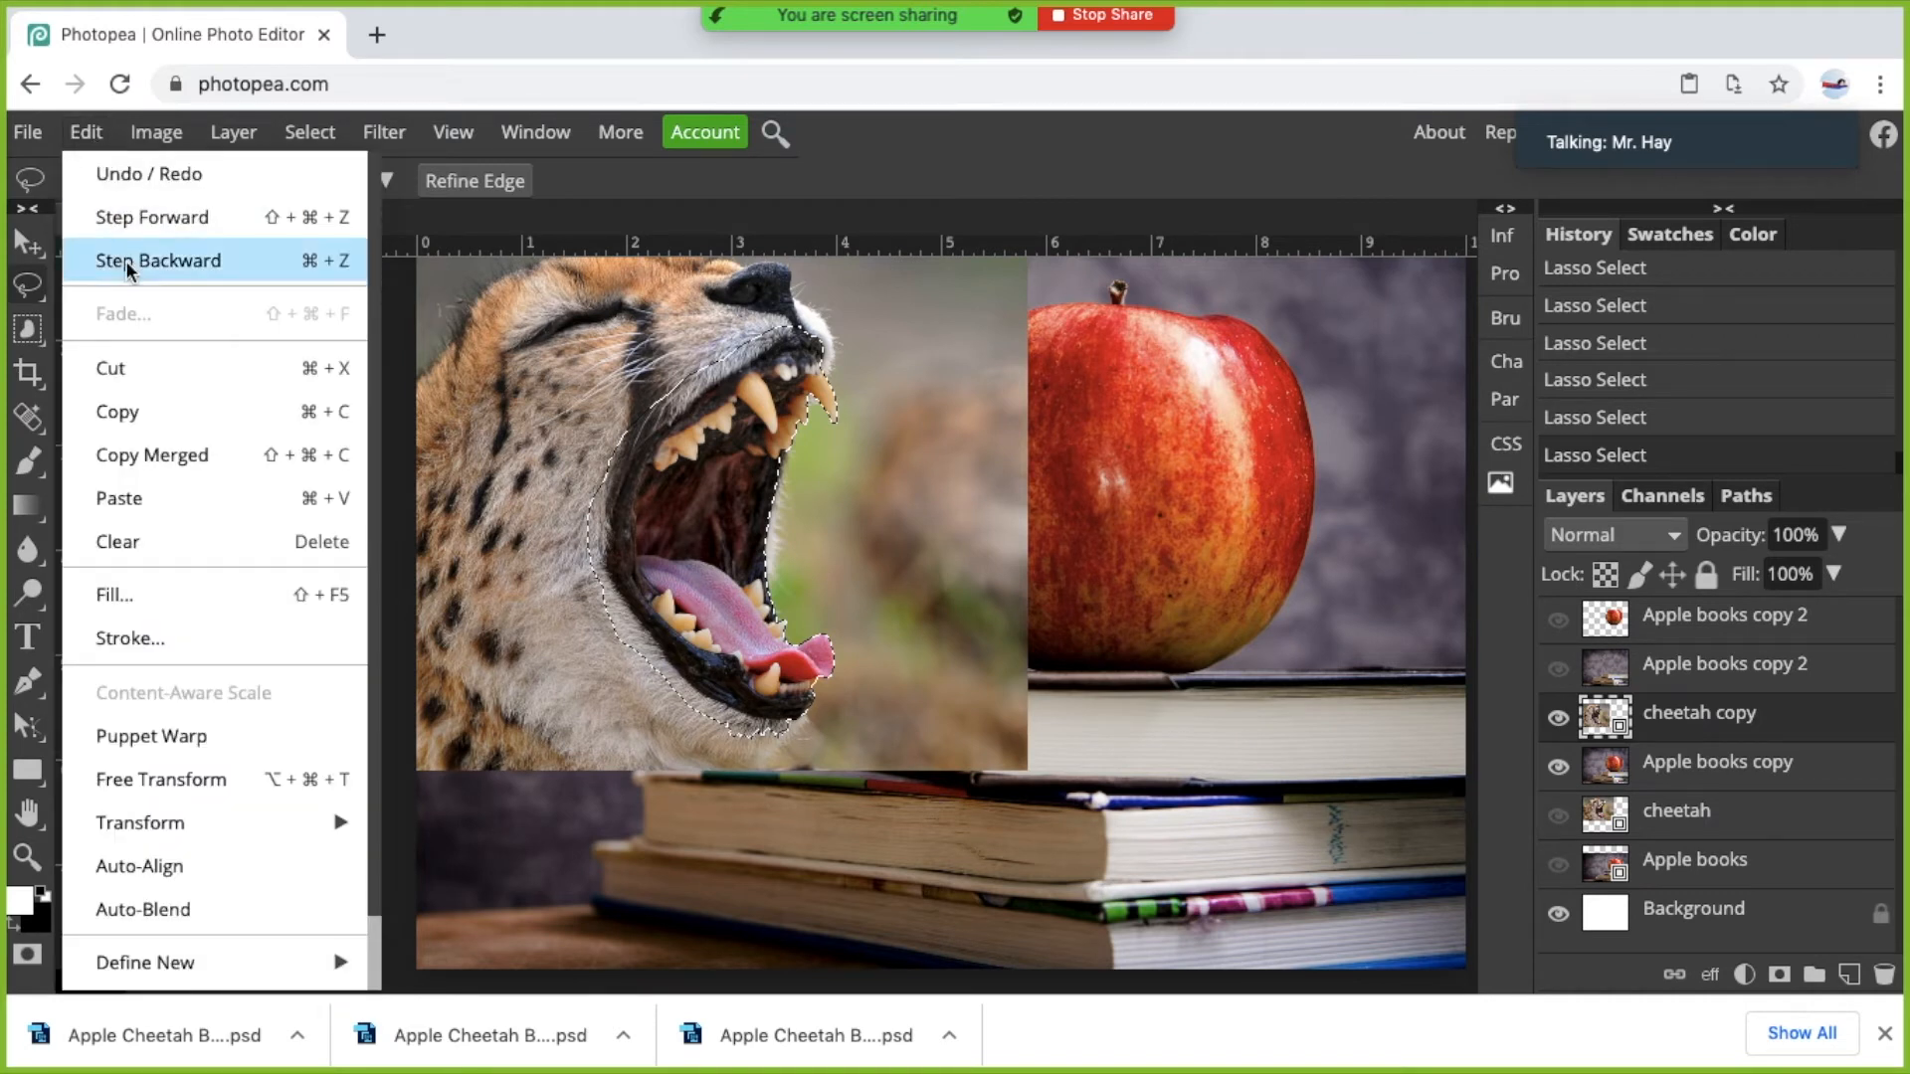
{"action": "left_click", "coordinate": [134, 499]}
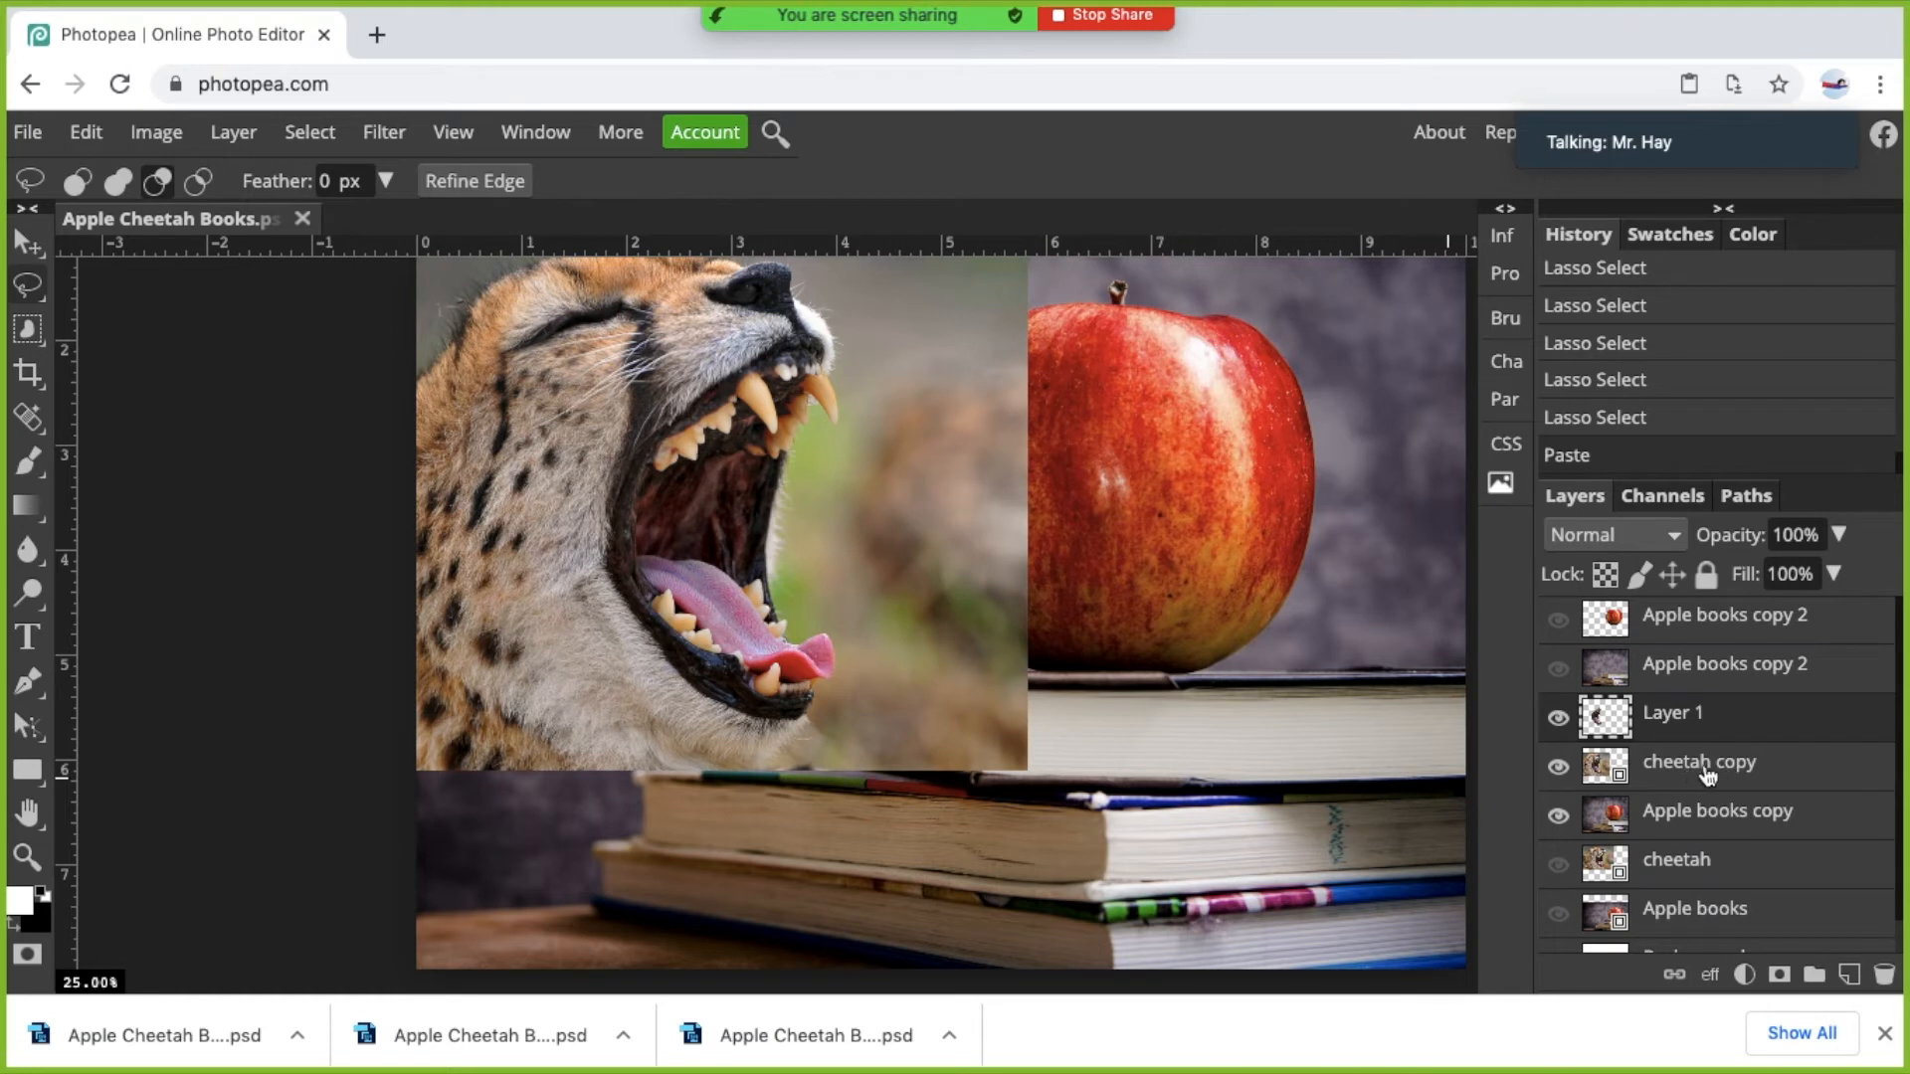
{"action": "left_click", "coordinate": [1559, 768]}
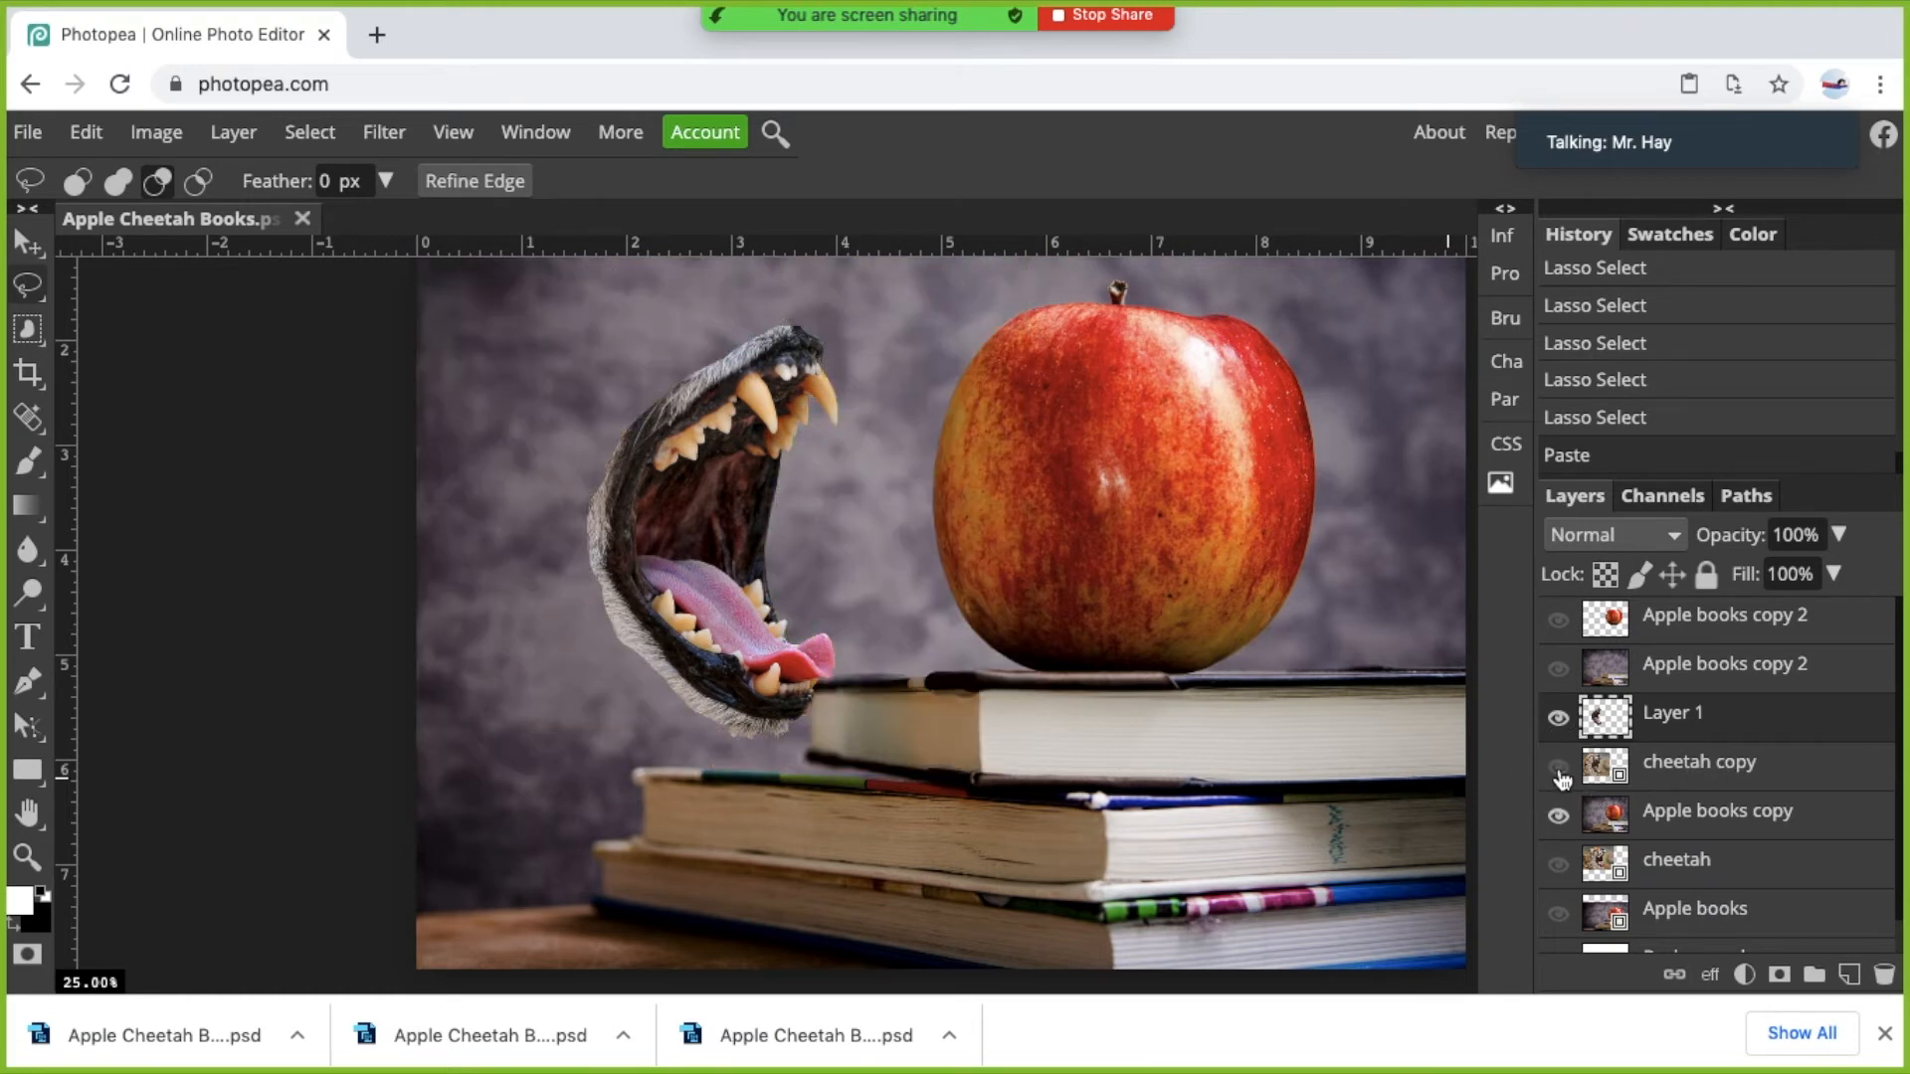
Rename the pasted layer as mouth.
{"action": "double_click", "coordinate": [1669, 723]}
{"action": "type", "text": "m"}
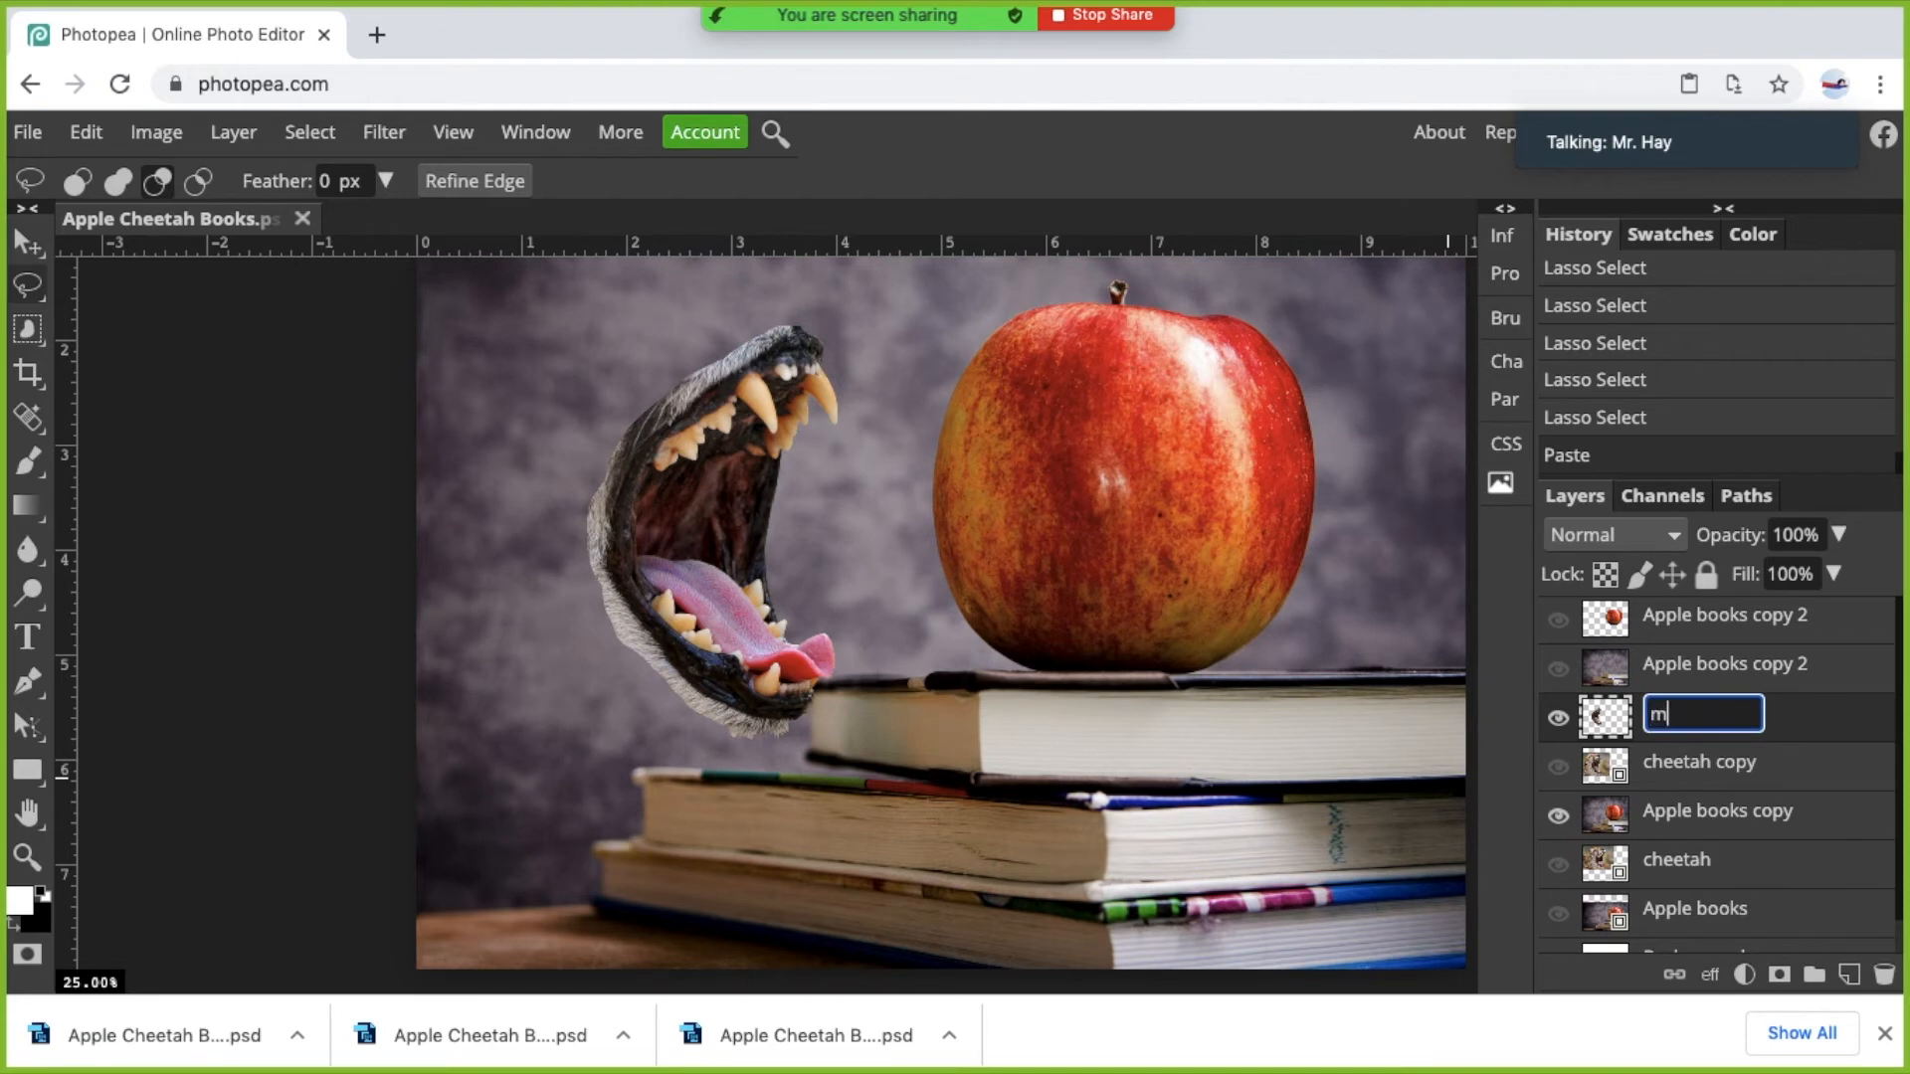
{"action": "type", "text": "outh"}
Move the mouth layer from the empty background onto the front of the apple.
{"action": "left_click", "coordinate": [28, 241]}
{"action": "left_click_drag", "start_coordinate": [694, 447], "coordinate": [1124, 423]}
{"action": "key", "text": "ctrl+plus"}
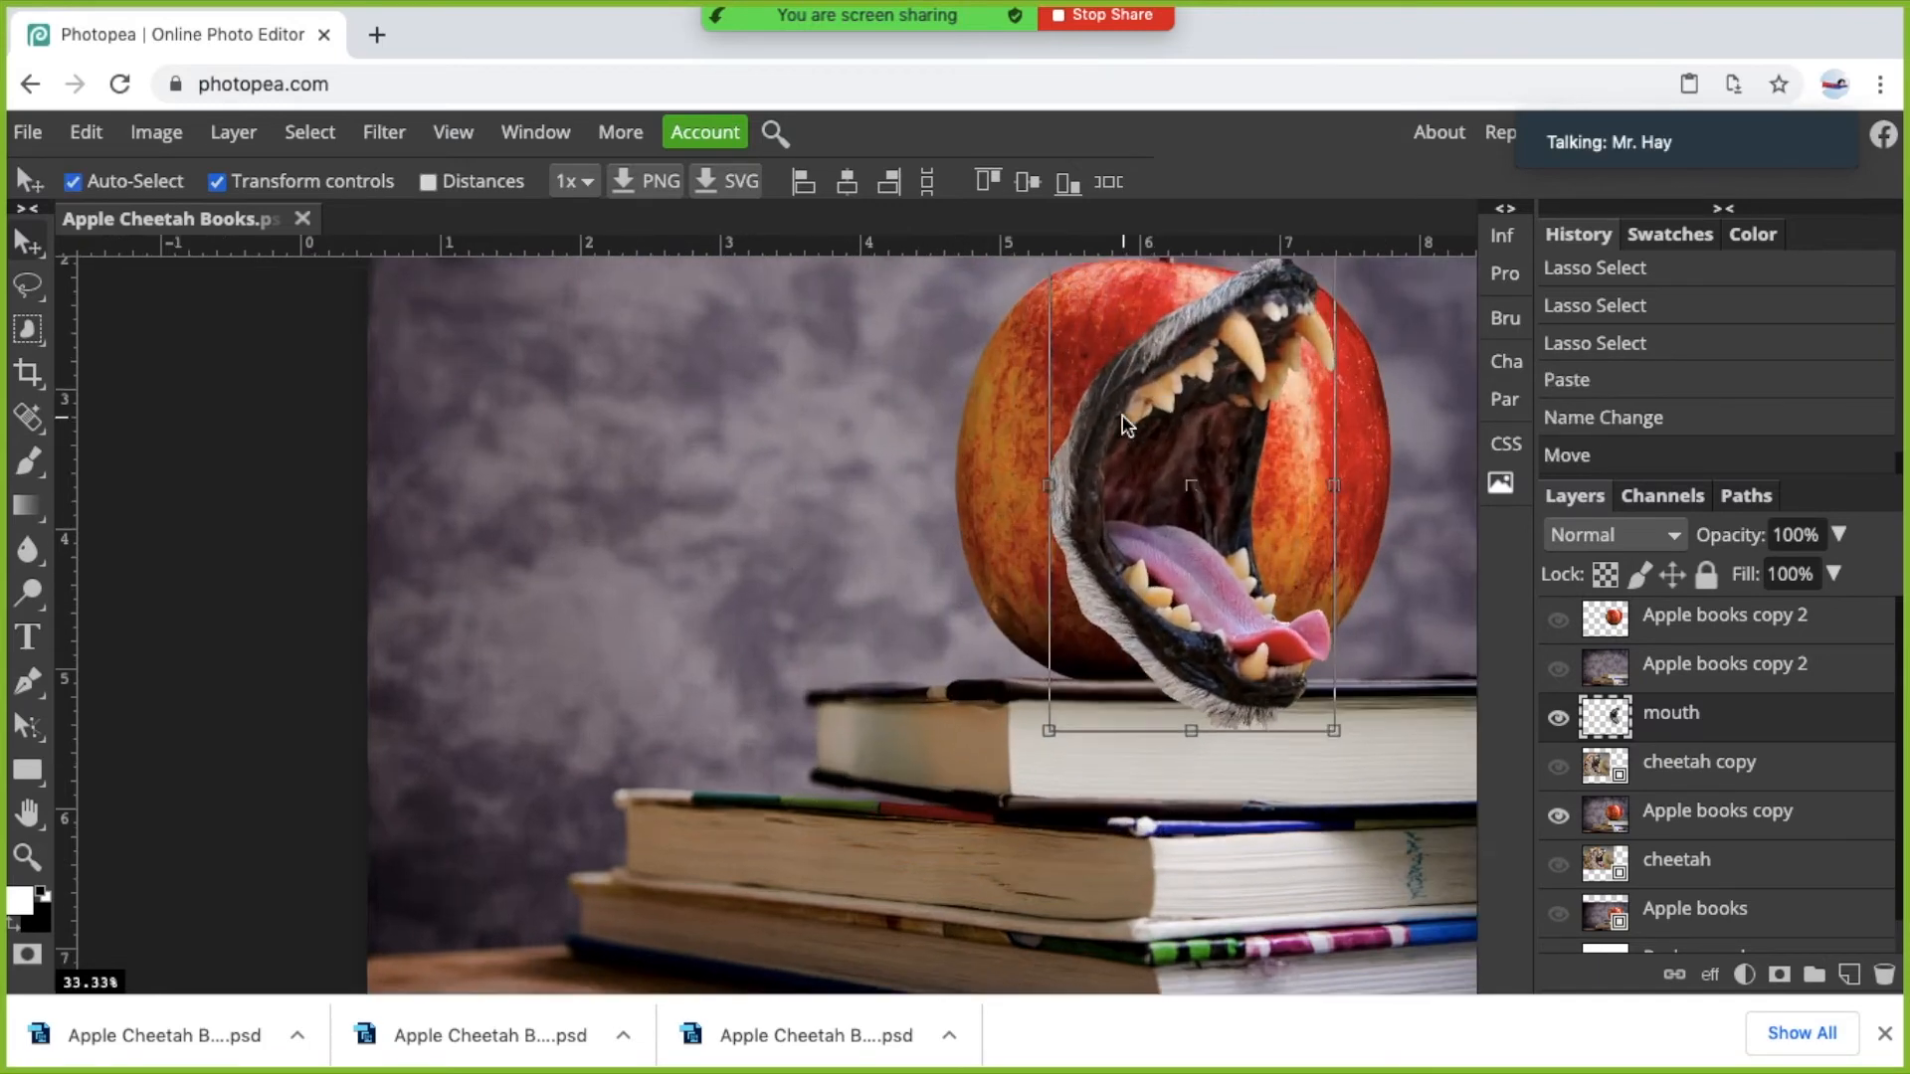
{"action": "scroll", "coordinate": [1124, 423], "scroll_direction": "right", "scroll_amount": 5}
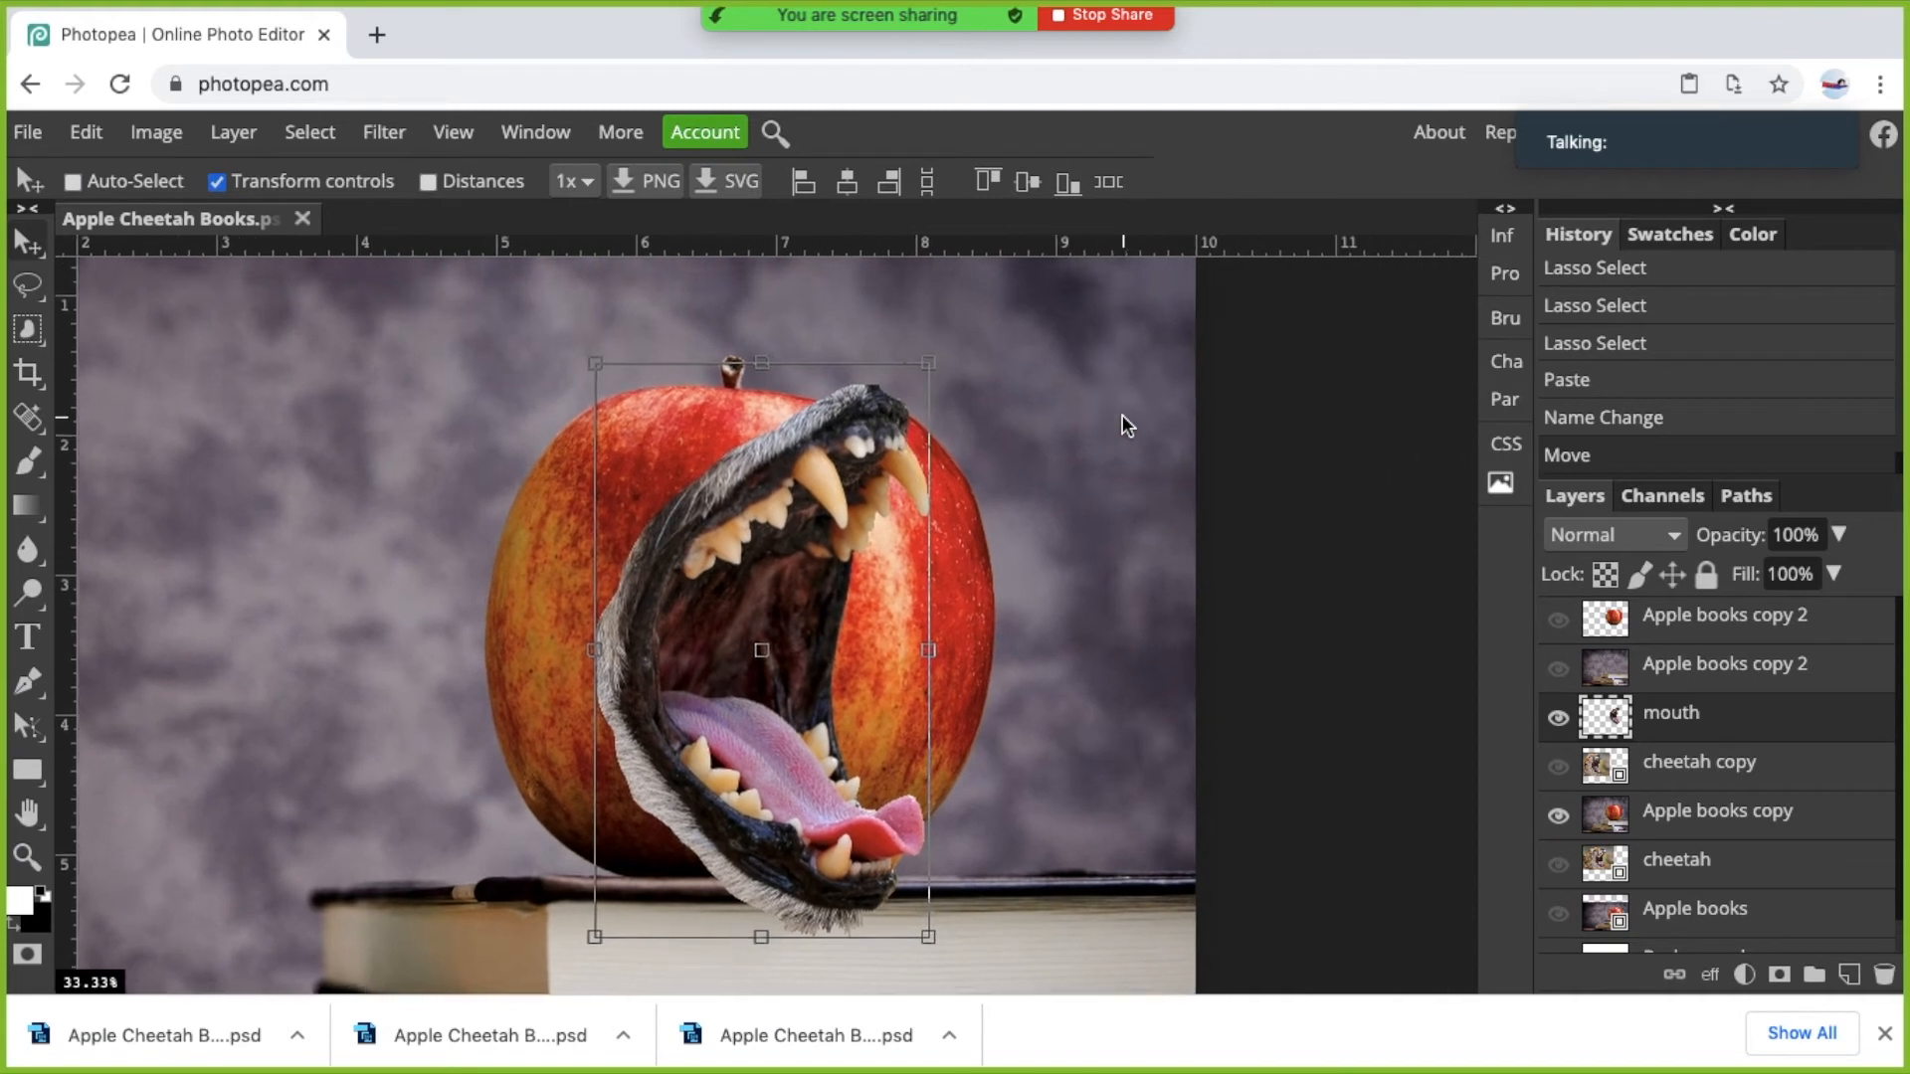
{"action": "mouse_move", "coordinate": [756, 522]}
{"action": "left_mouse_down"}
{"action": "mouse_move", "coordinate": [785, 503]}
{"action": "mouse_move", "coordinate": [759, 503]}
{"action": "mouse_move", "coordinate": [763, 474]}
{"action": "mouse_move", "coordinate": [759, 535]}
{"action": "left_mouse_up"}
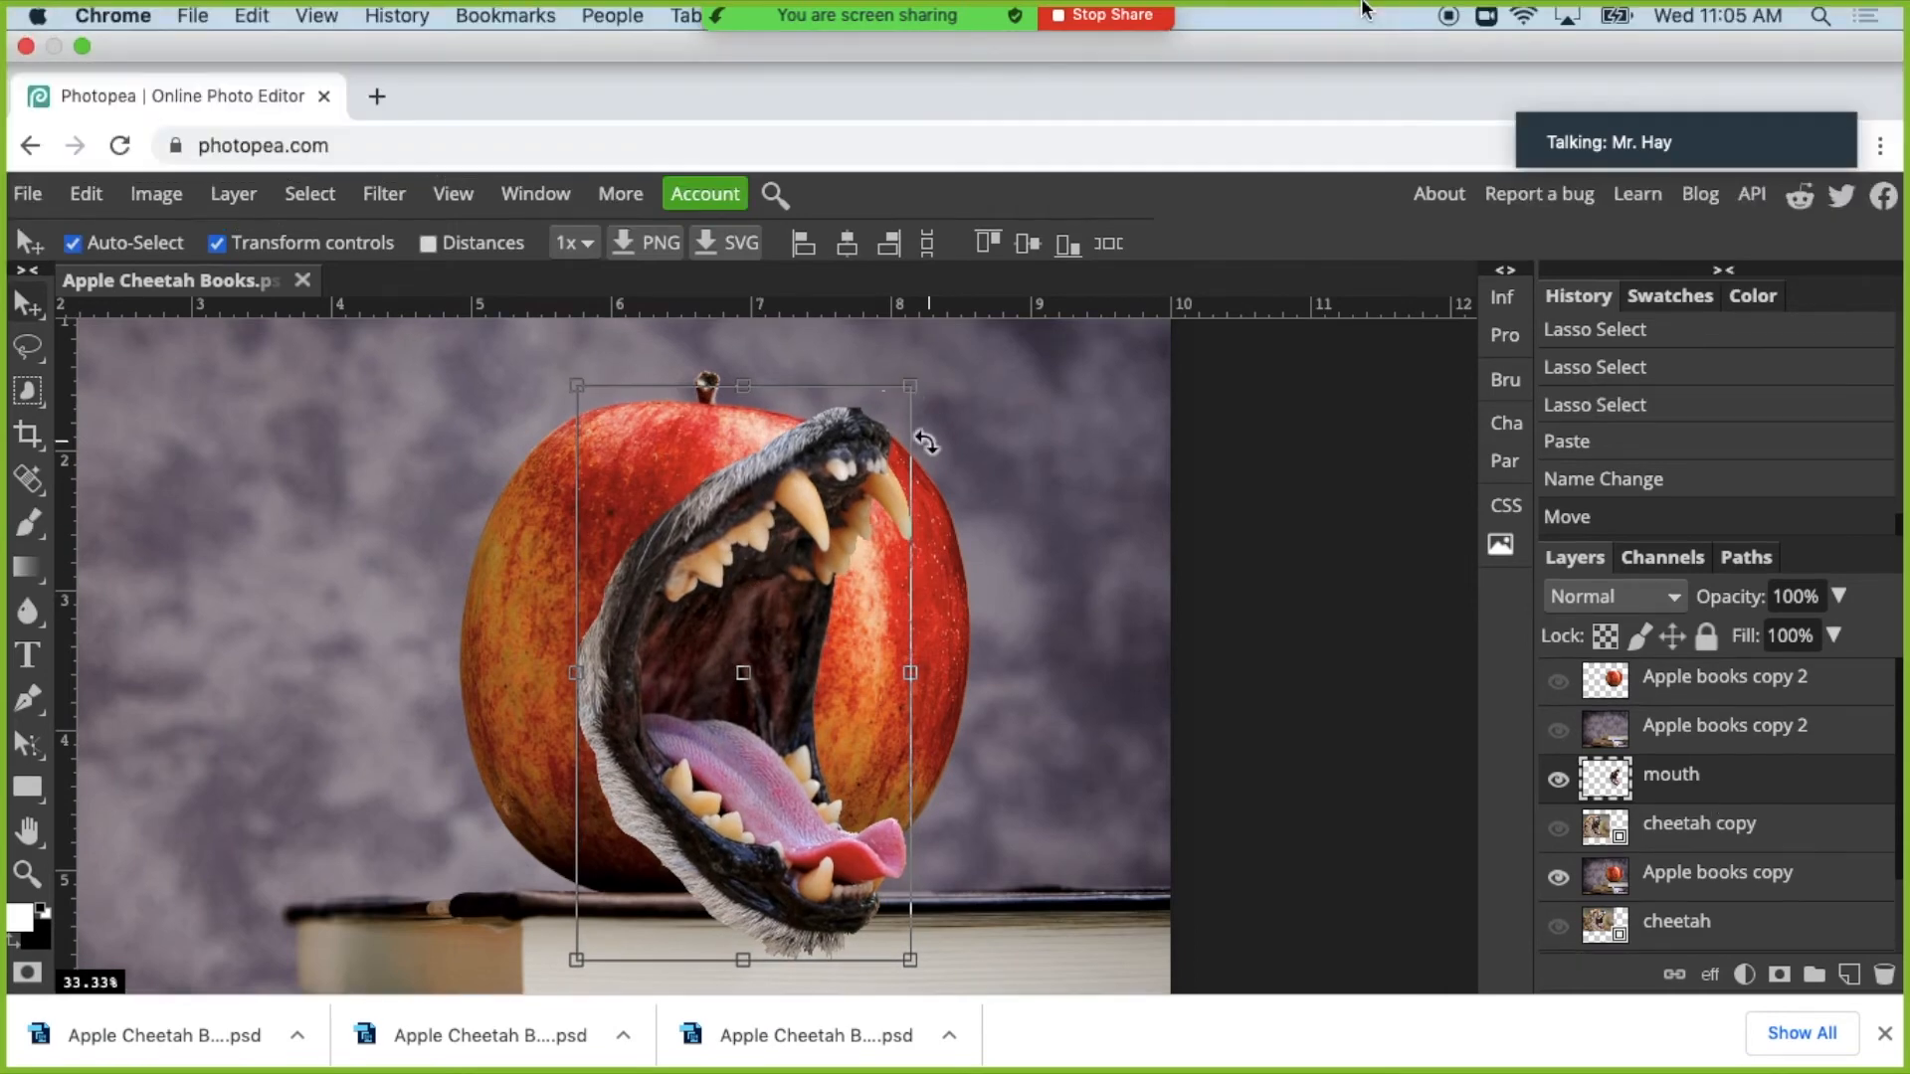
Shift the mouth slightly so its upper lip tip meets the apple's outer edge.
{"action": "key", "text": "super+plus"}
{"action": "key", "text": "super+plus"}
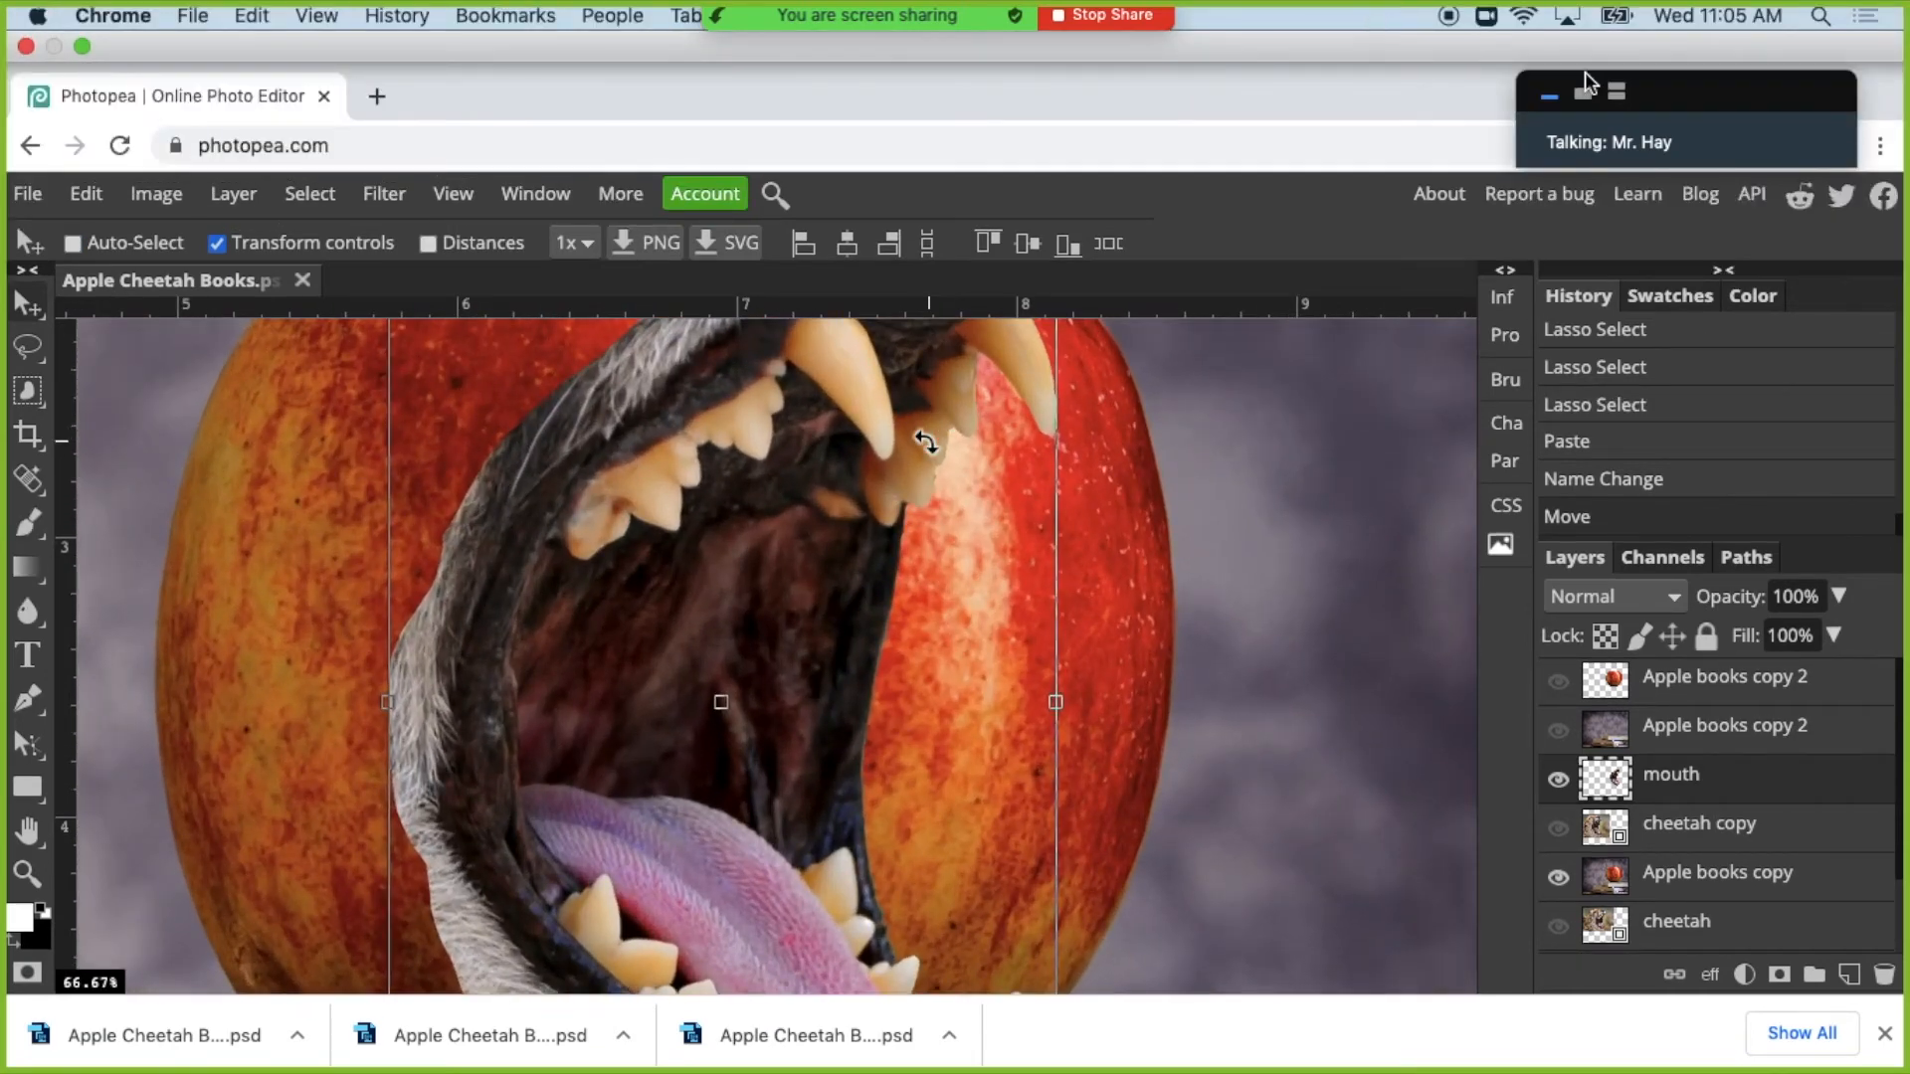
{"action": "scroll", "coordinate": [881, 575], "scroll_direction": "up", "scroll_amount": 5}
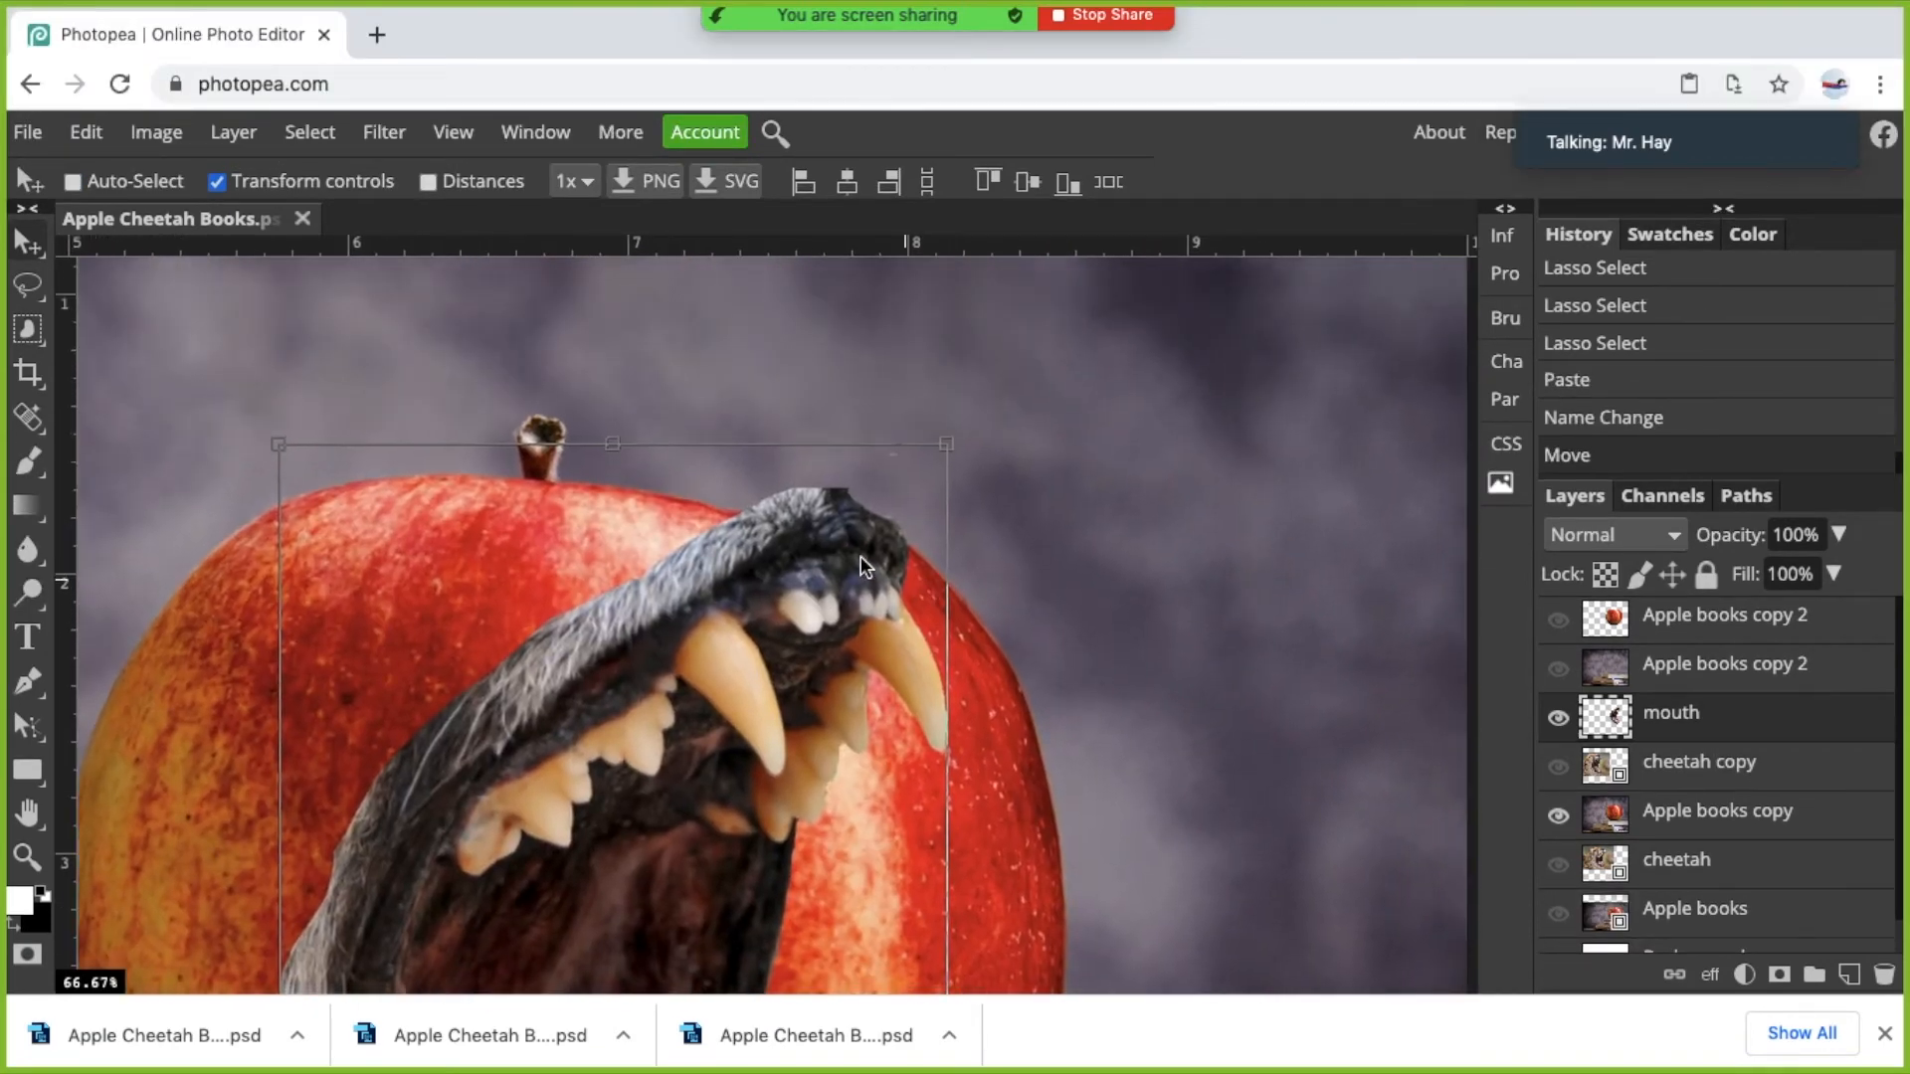
{"action": "mouse_move", "coordinate": [892, 570]}
{"action": "left_mouse_down"}
{"action": "mouse_move", "coordinate": [882, 533]}
{"action": "mouse_move", "coordinate": [925, 547]}
{"action": "mouse_move", "coordinate": [903, 555]}
{"action": "left_mouse_up"}
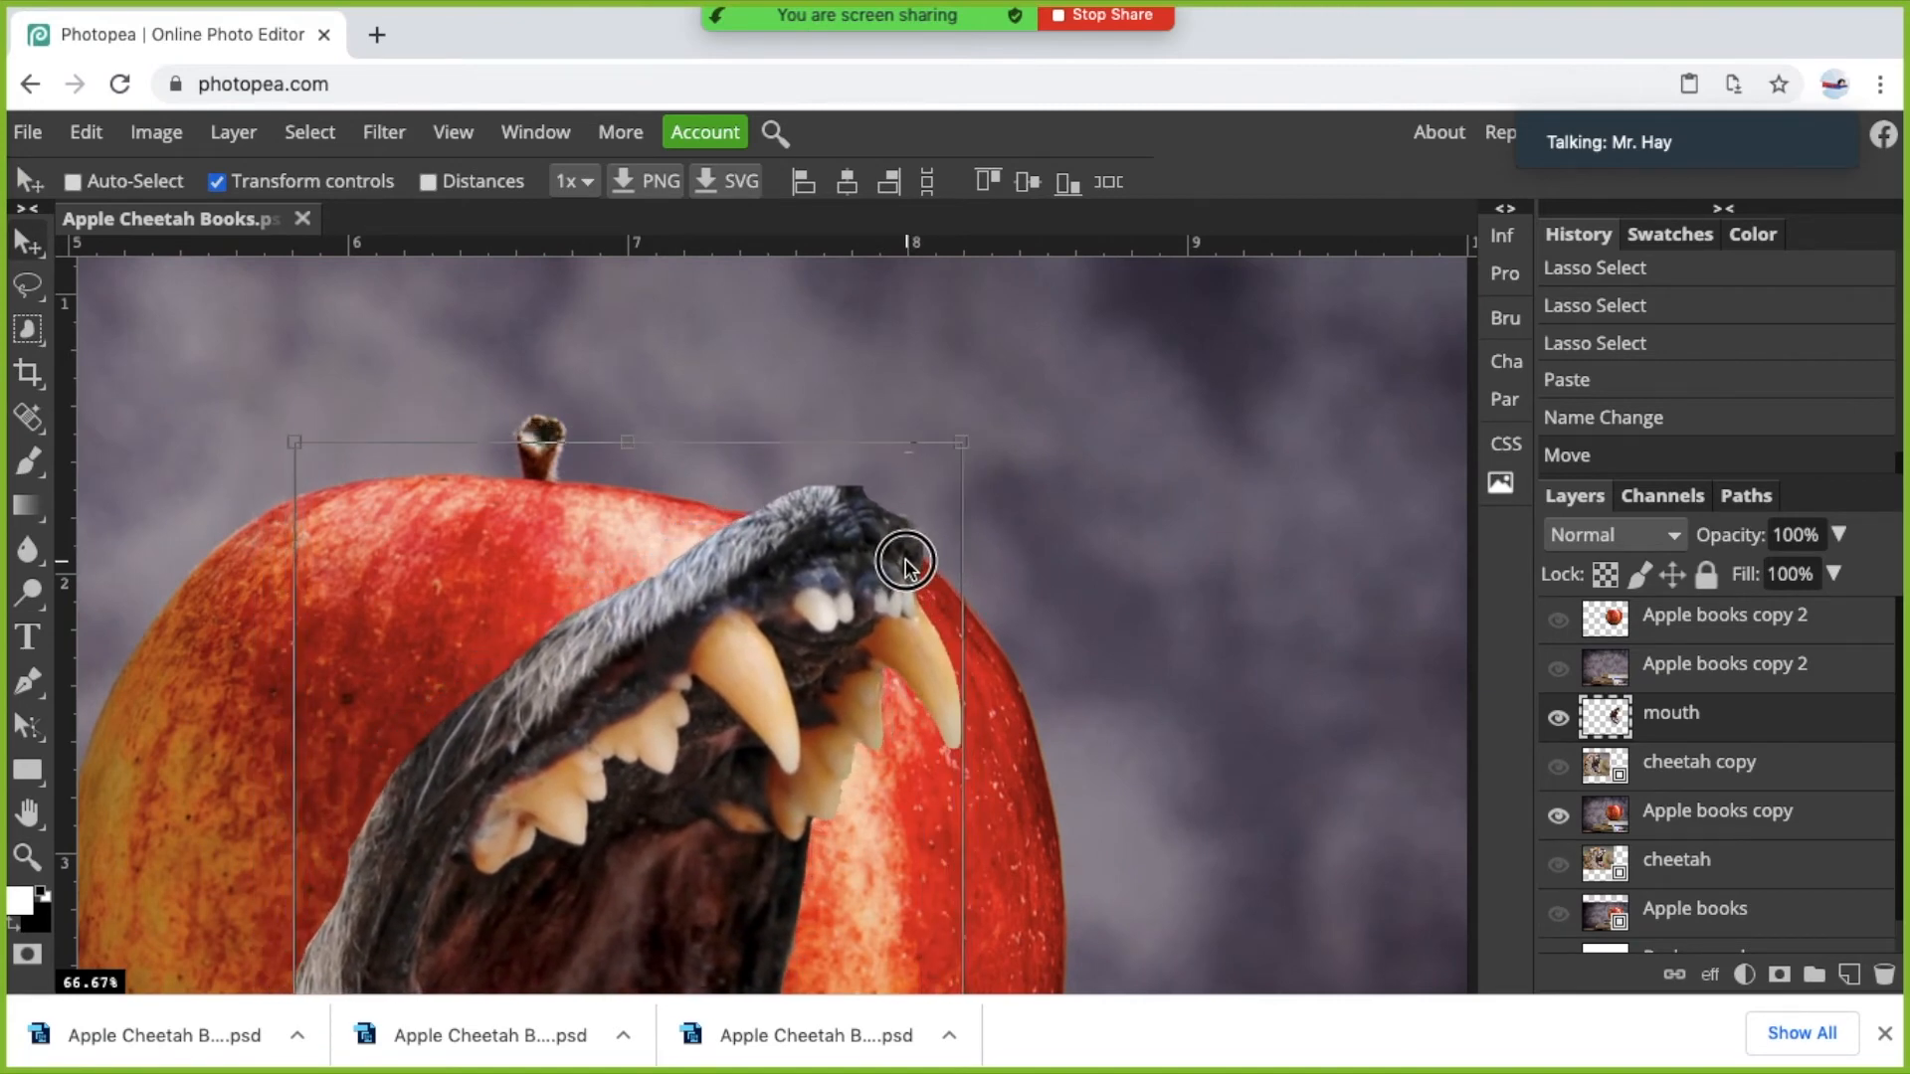
Scale the mouth down proportionally to about 92% so it fits the apple's height.
{"action": "scroll", "coordinate": [907, 569], "scroll_direction": "down", "scroll_amount": 2}
{"action": "scroll", "coordinate": [907, 569], "scroll_direction": "down", "scroll_amount": 8}
{"action": "scroll", "coordinate": [938, 852], "scroll_direction": "down", "scroll_amount": 2}
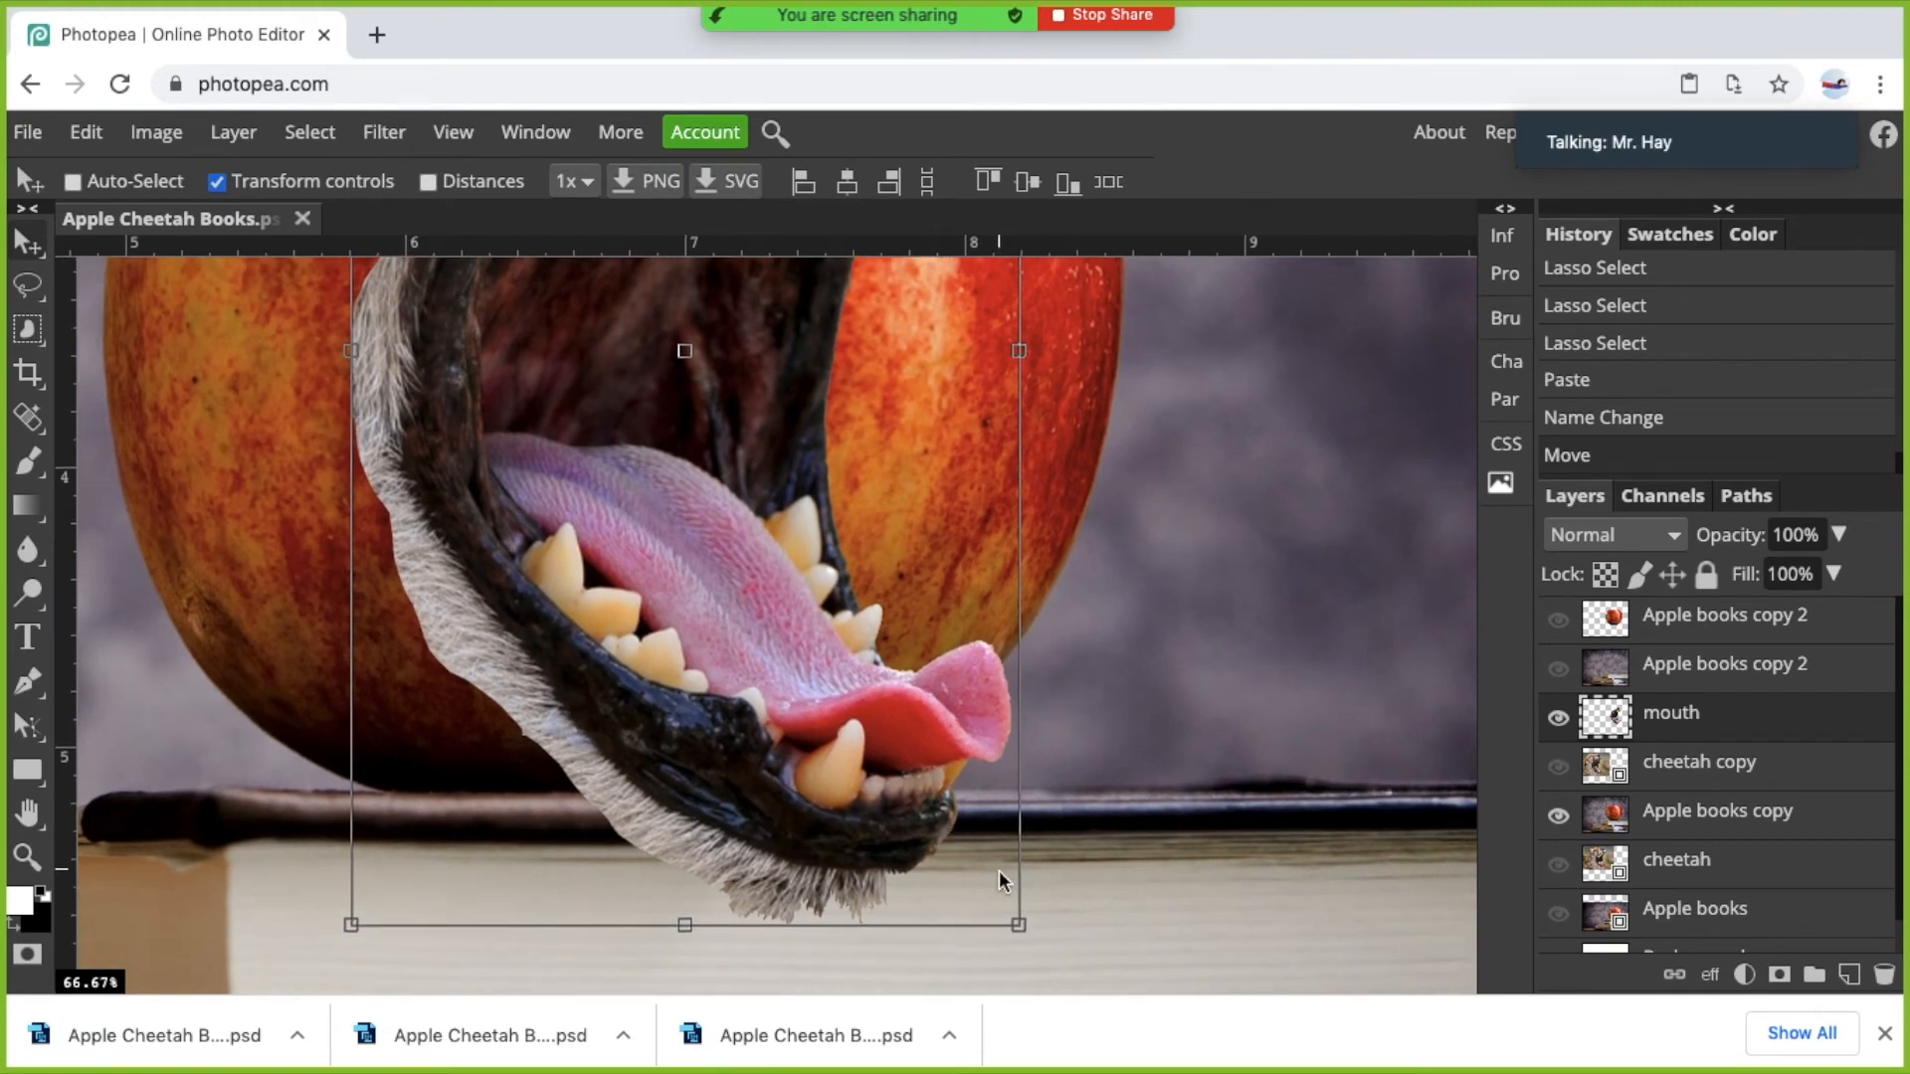
{"action": "left_click", "coordinate": [1019, 925]}
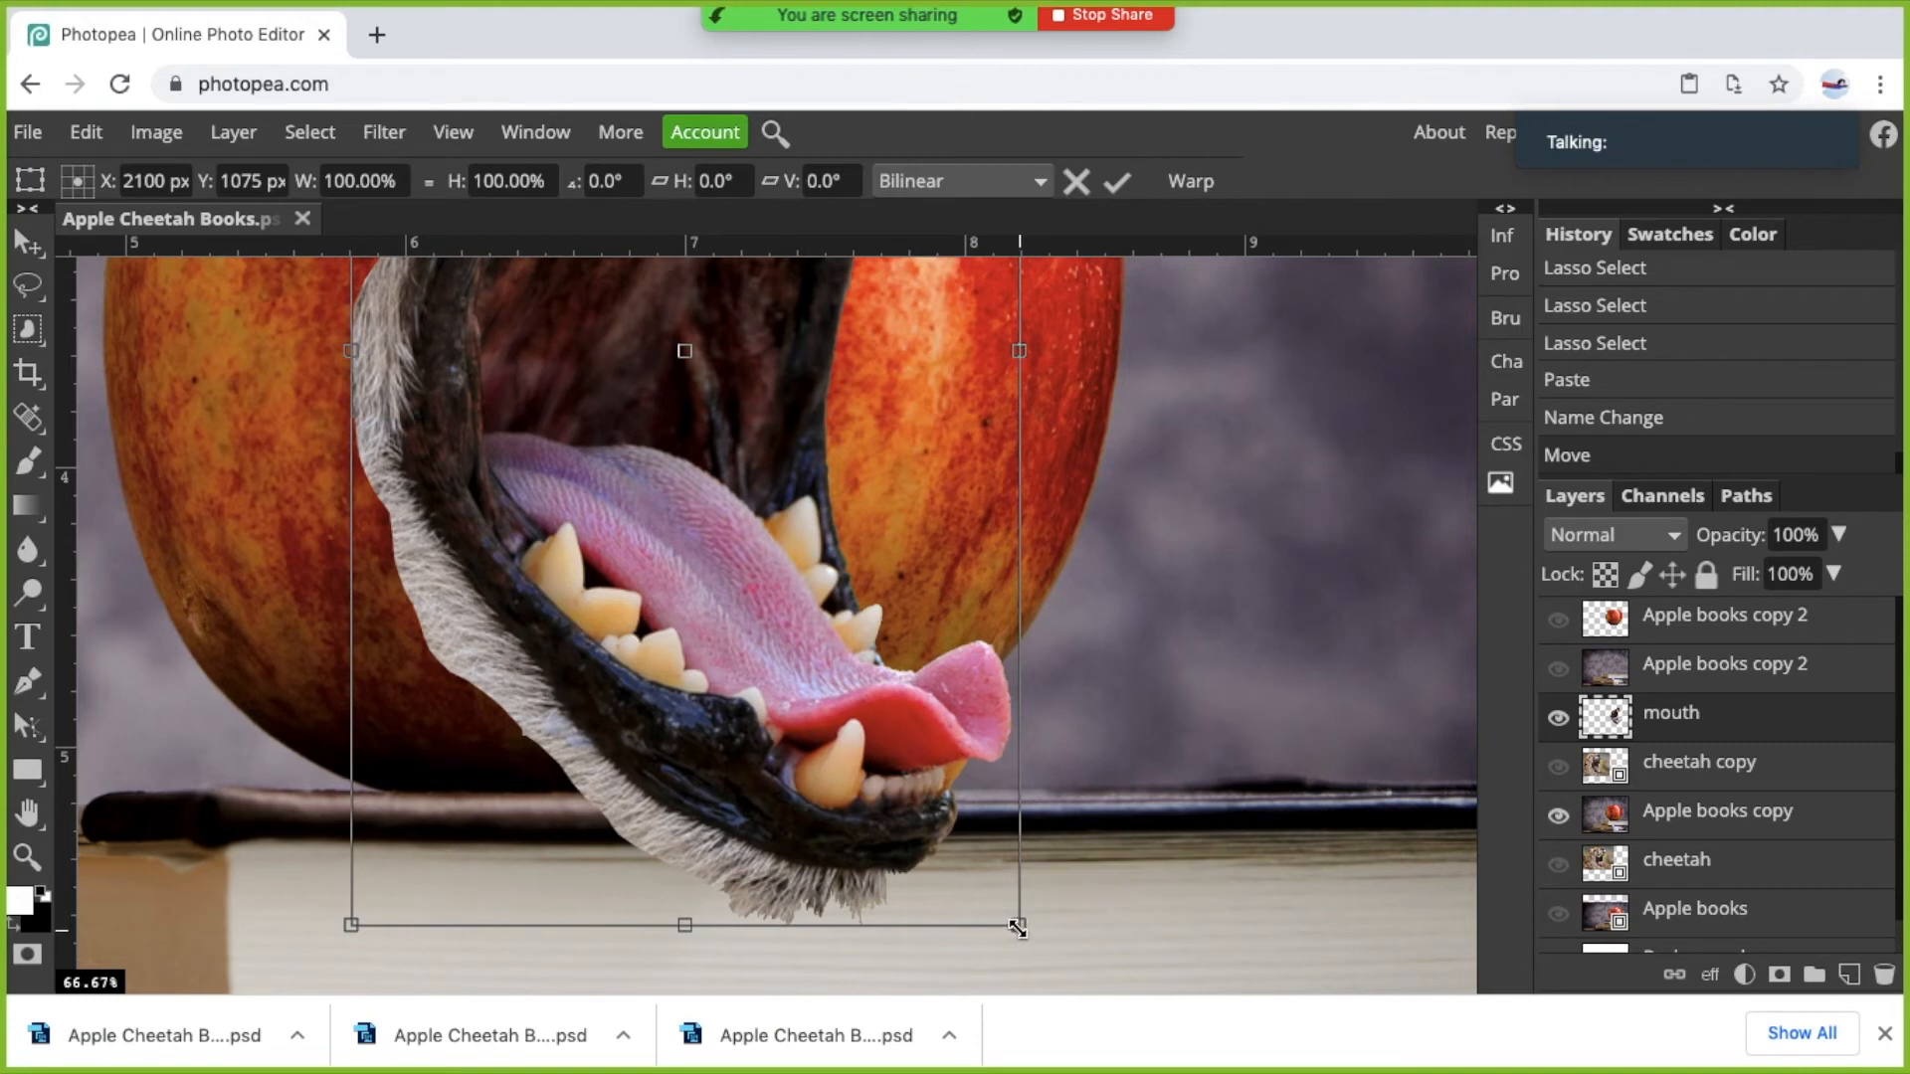
{"action": "left_click_drag", "start_coordinate": [1018, 925], "coordinate": [966, 862]}
Nudge the resized mouth to X 2088 px, Y 1022 px and save the document.
{"action": "scroll", "coordinate": [990, 677], "scroll_direction": "up", "scroll_amount": 5}
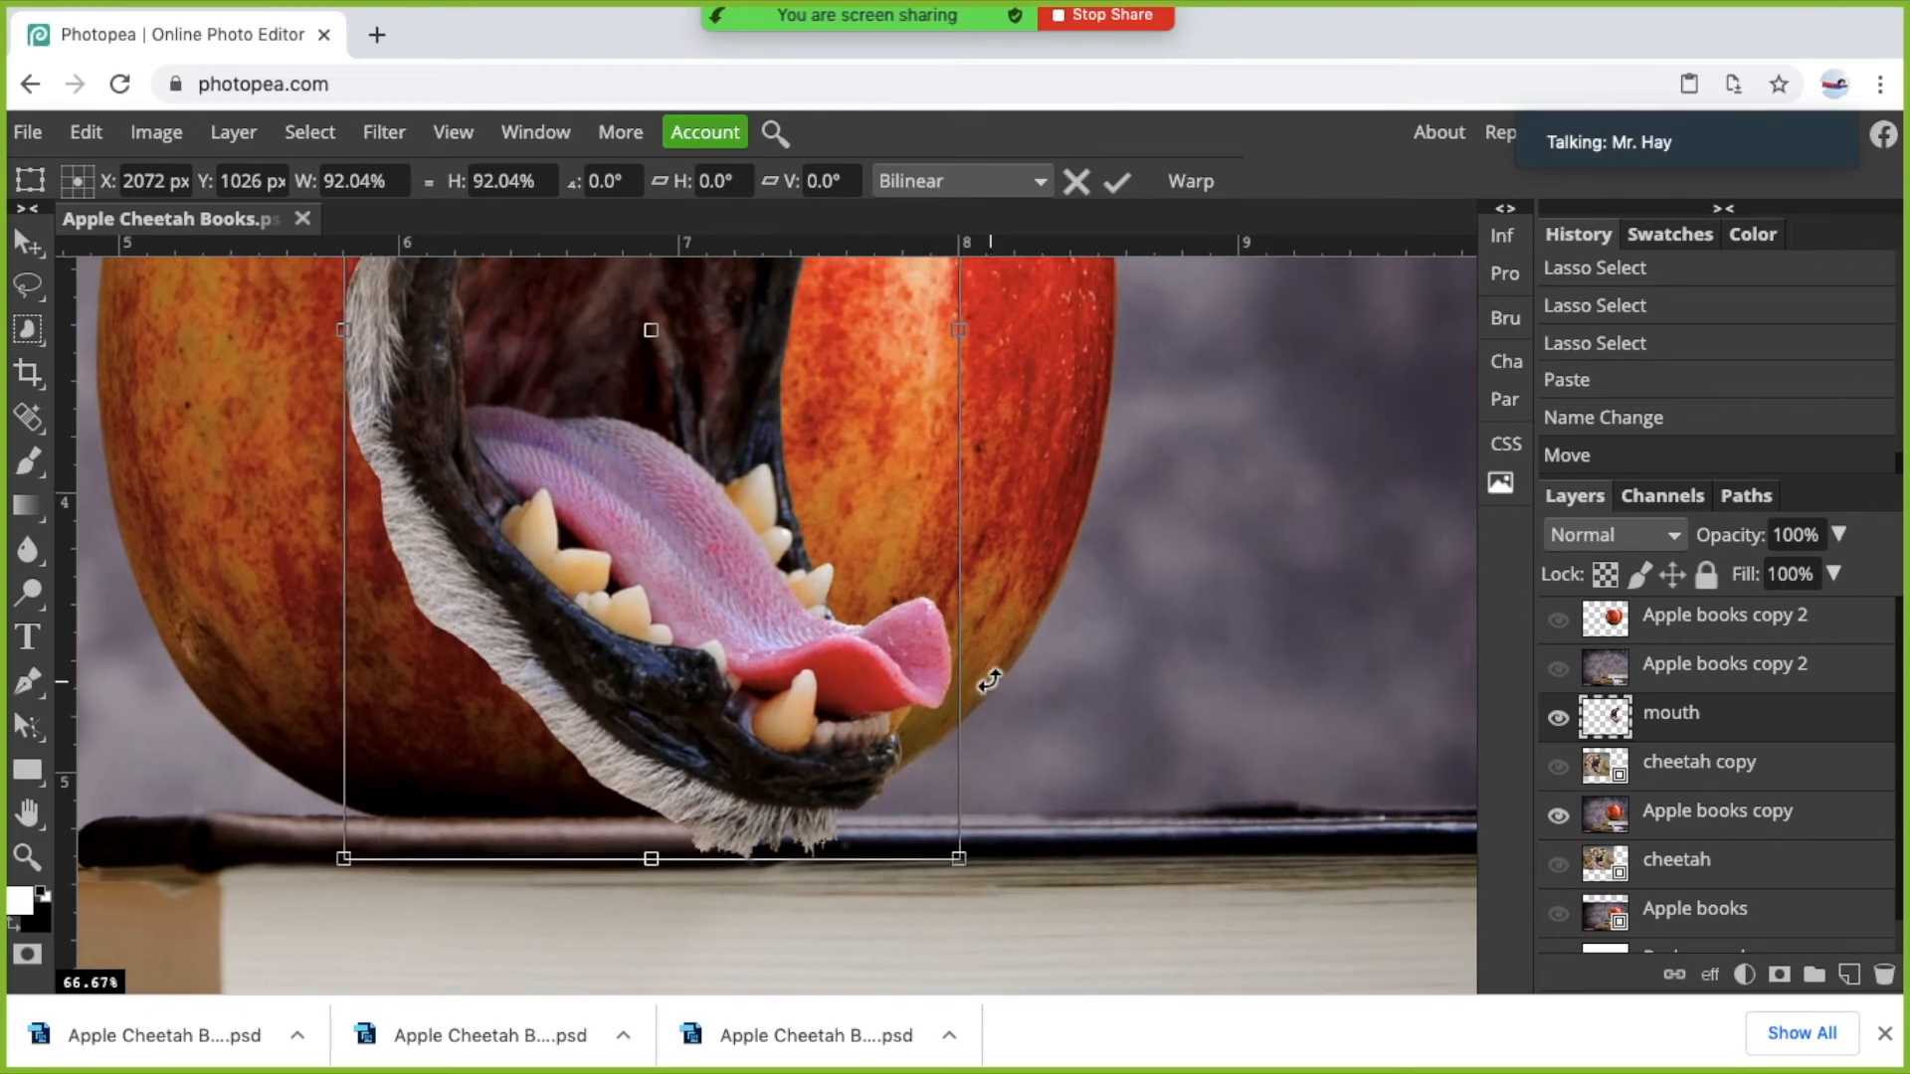
{"action": "scroll", "coordinate": [990, 679], "scroll_direction": "up", "scroll_amount": 2}
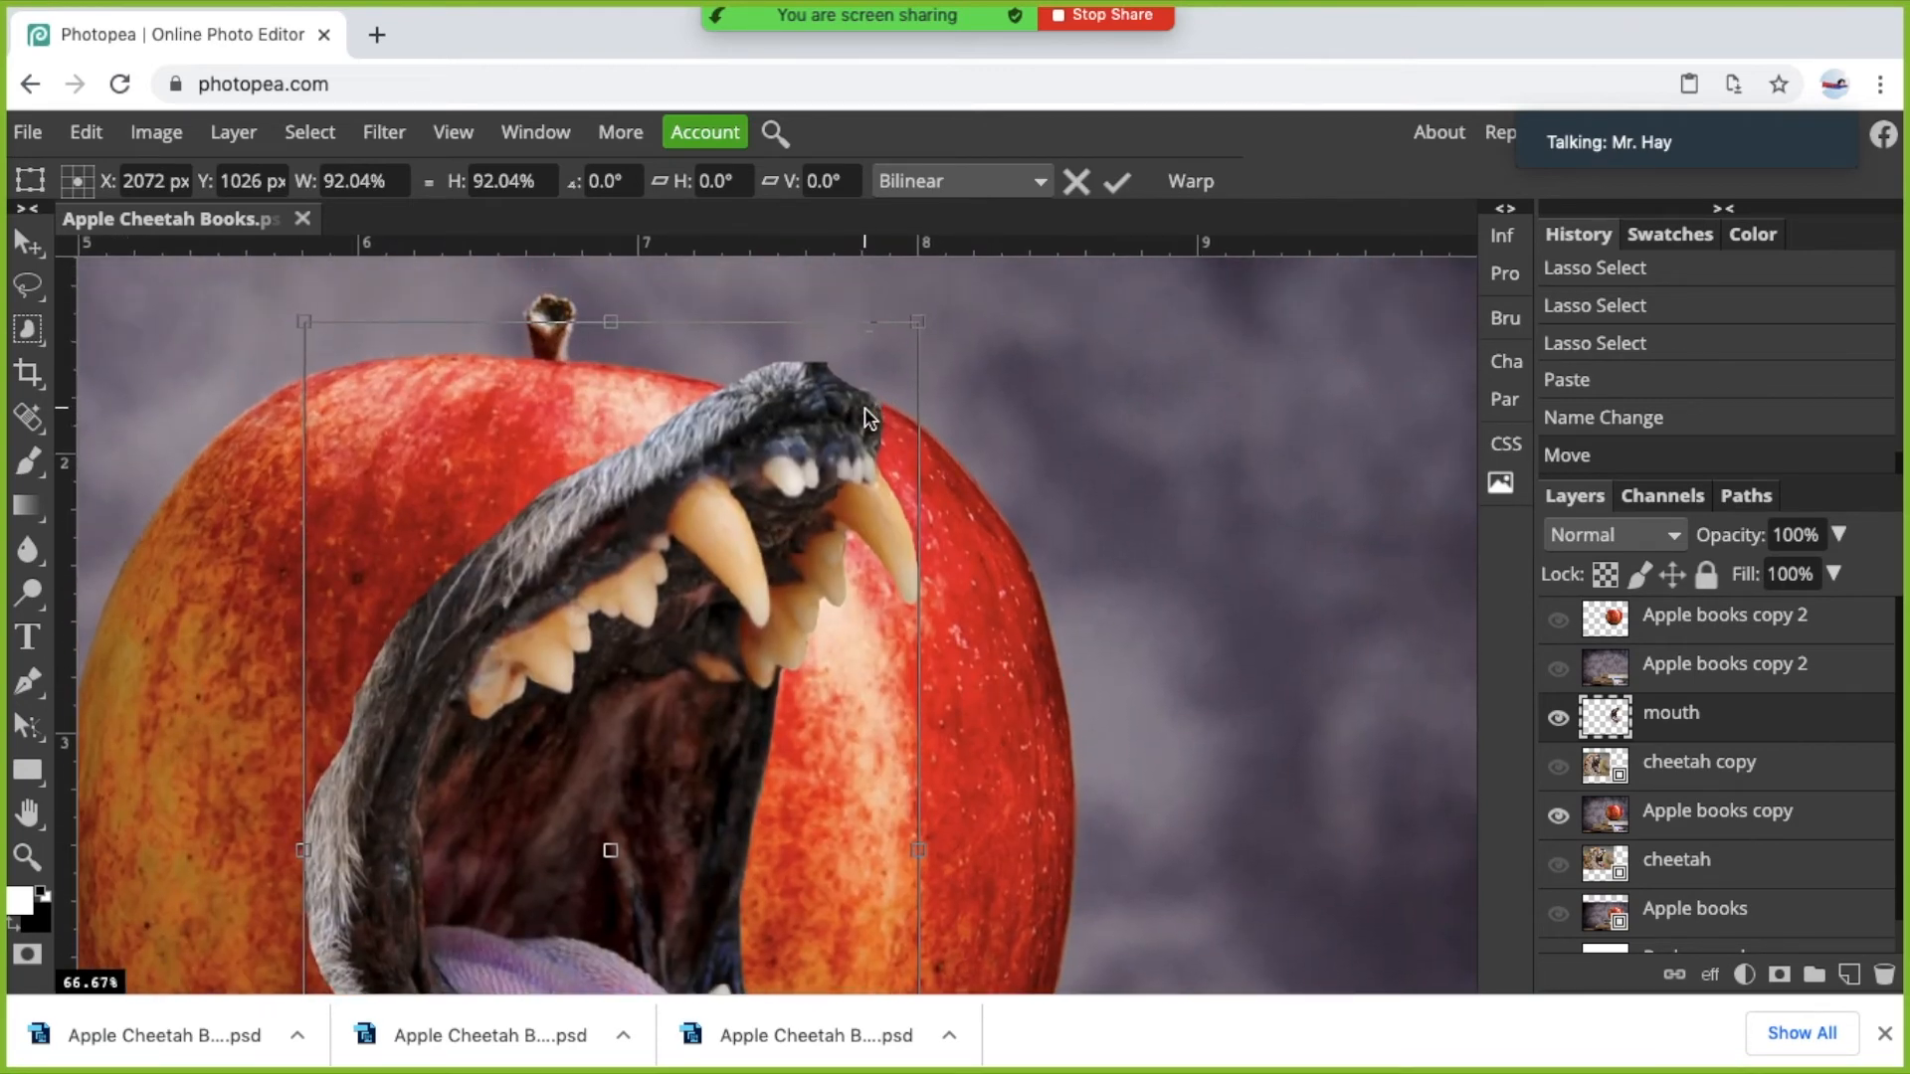
{"action": "left_click_drag", "start_coordinate": [830, 420], "coordinate": [844, 416]}
{"action": "scroll", "coordinate": [844, 416], "scroll_direction": "down", "scroll_amount": 7}
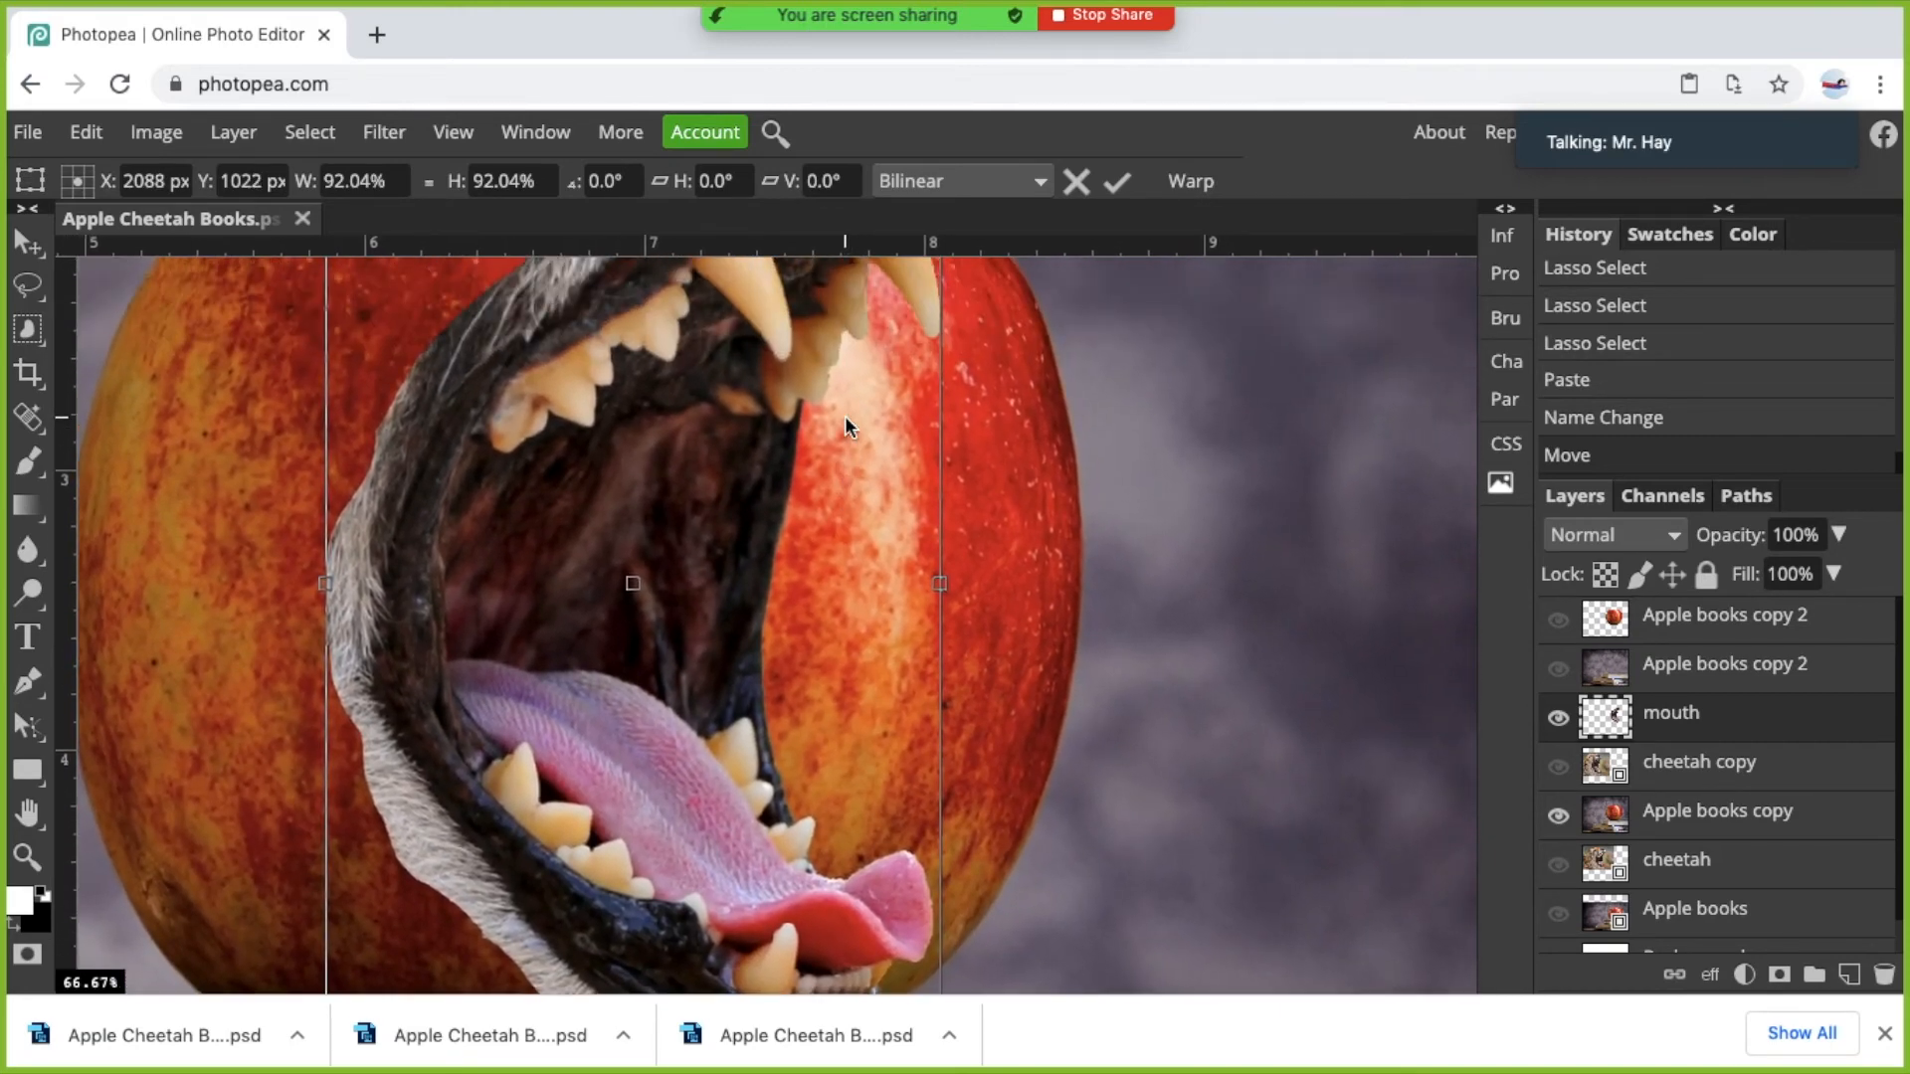
{"action": "scroll", "coordinate": [845, 416], "scroll_direction": "down", "scroll_amount": 4}
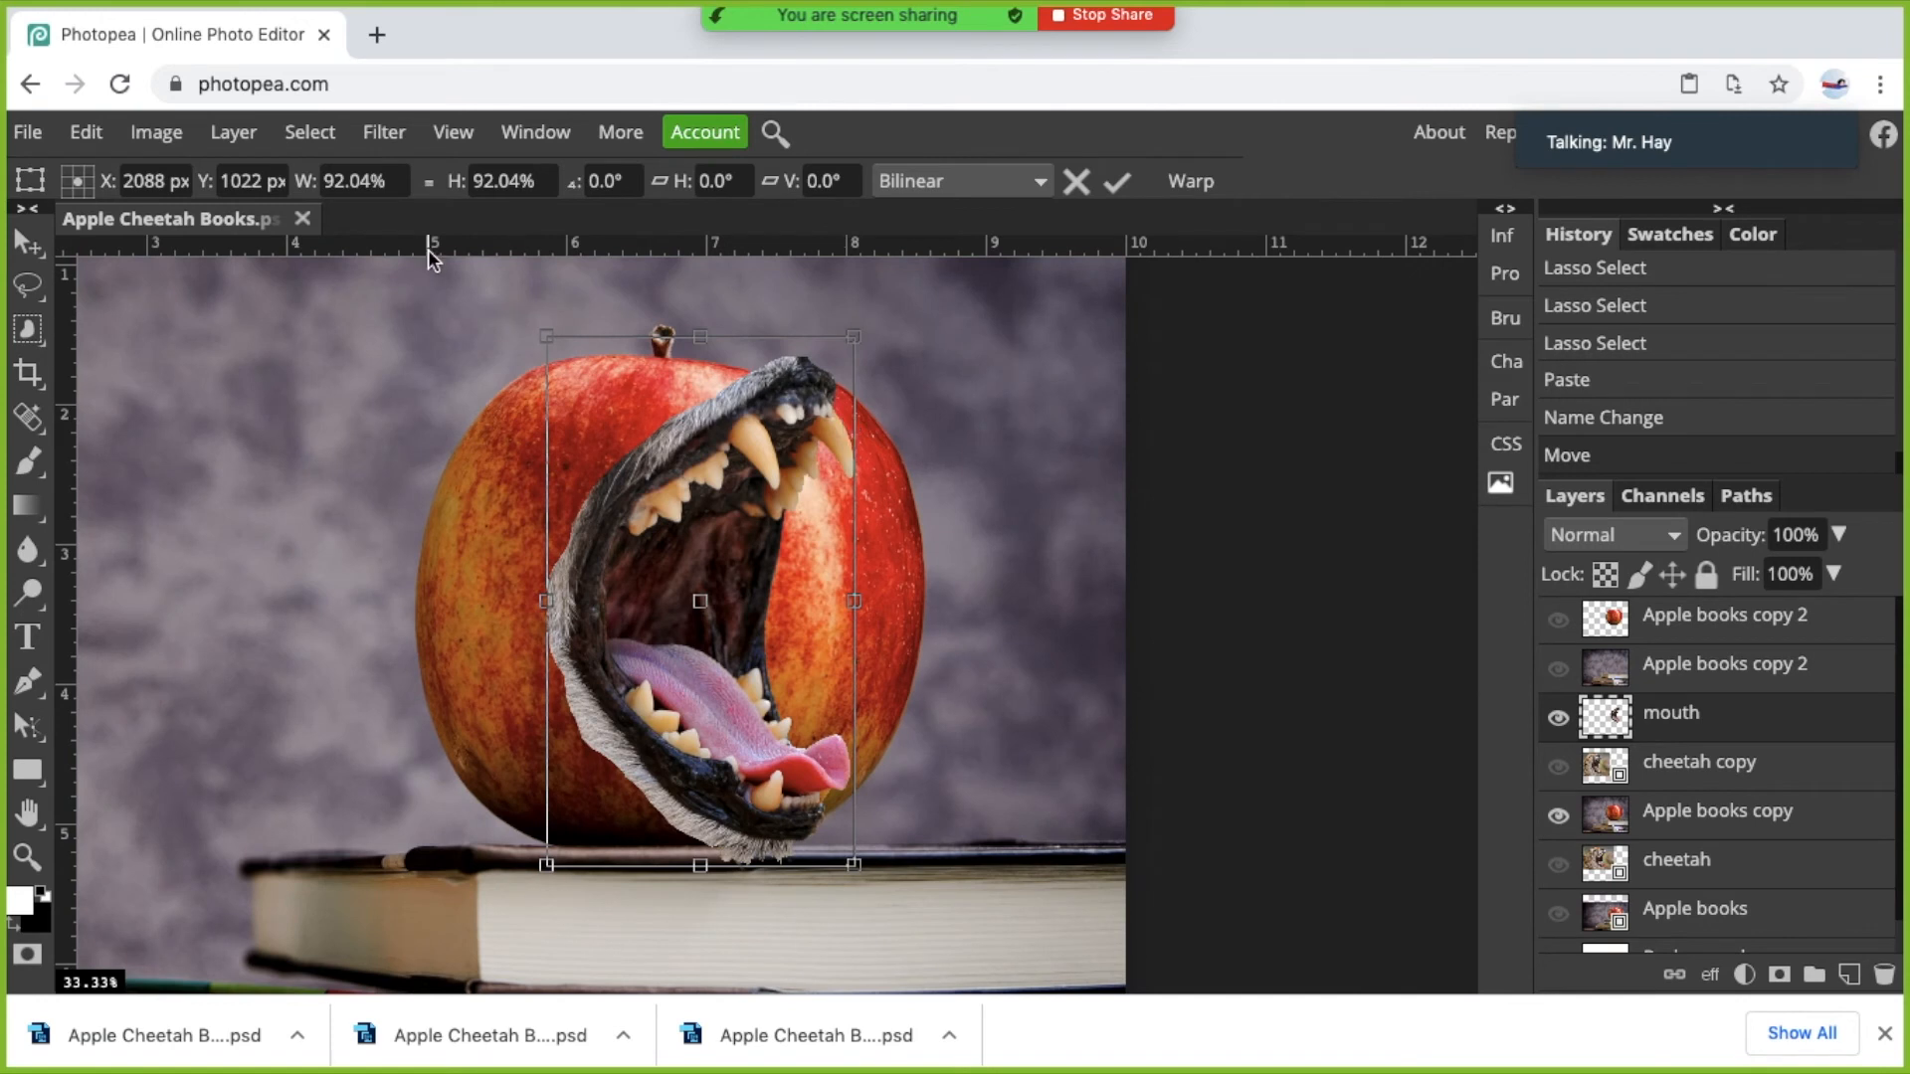
{"action": "left_click", "coordinate": [40, 132]}
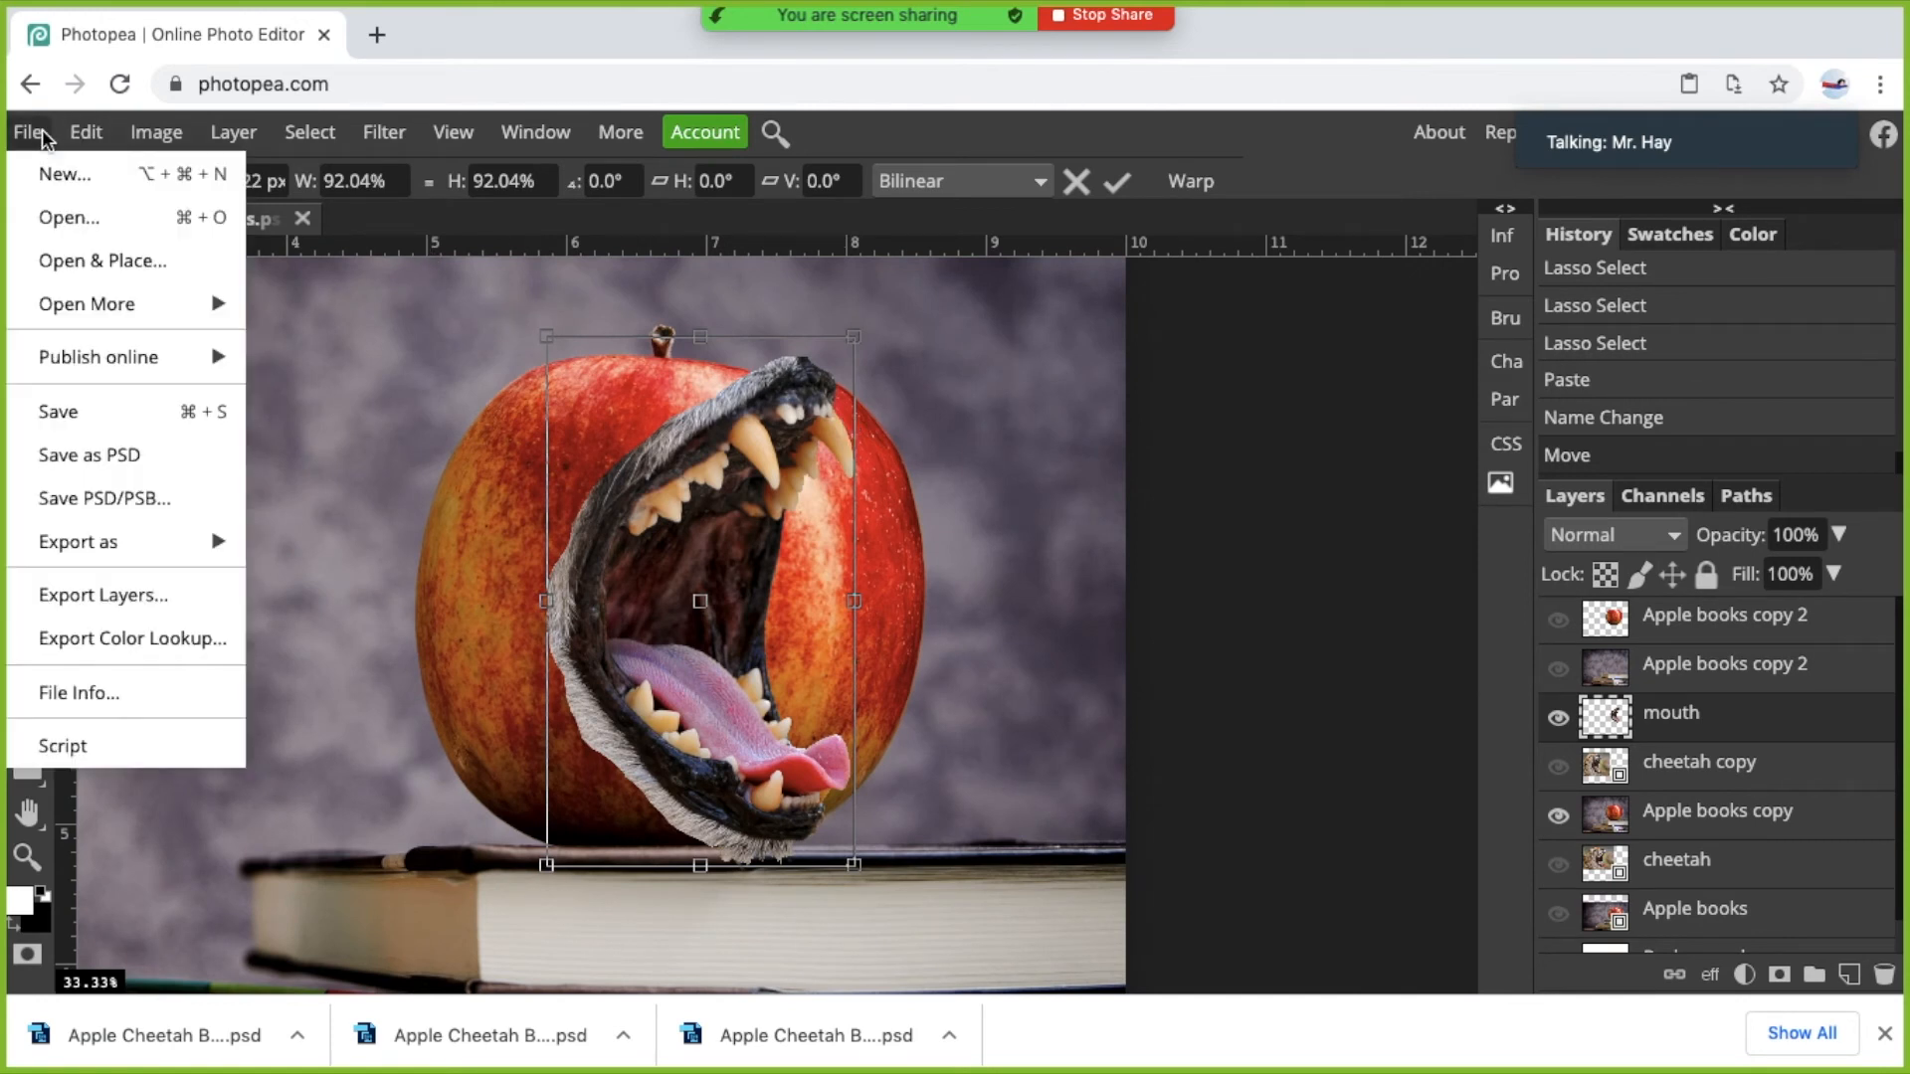
{"action": "left_click", "coordinate": [67, 413]}
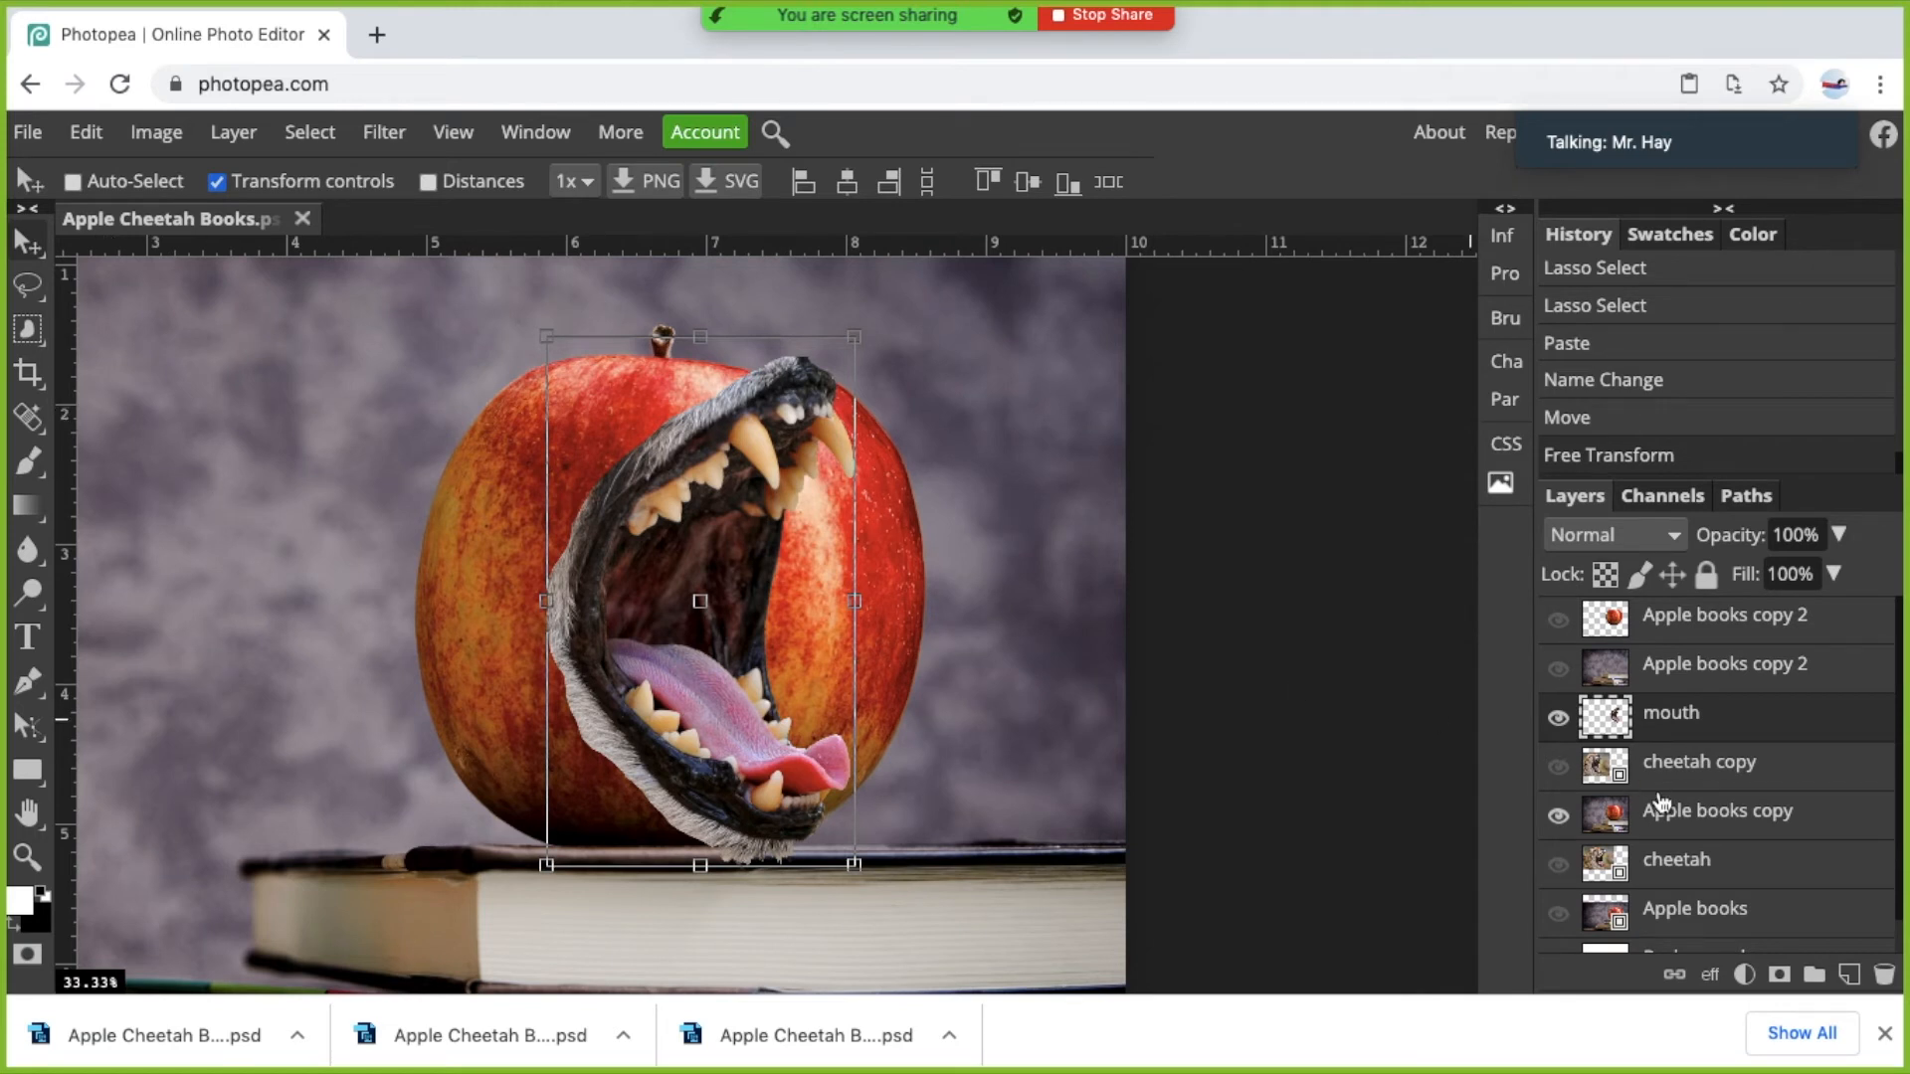
Show the cut-out apple layer and move the mouth layer above it to the front of the layer stack.
{"action": "left_click", "coordinate": [1671, 634]}
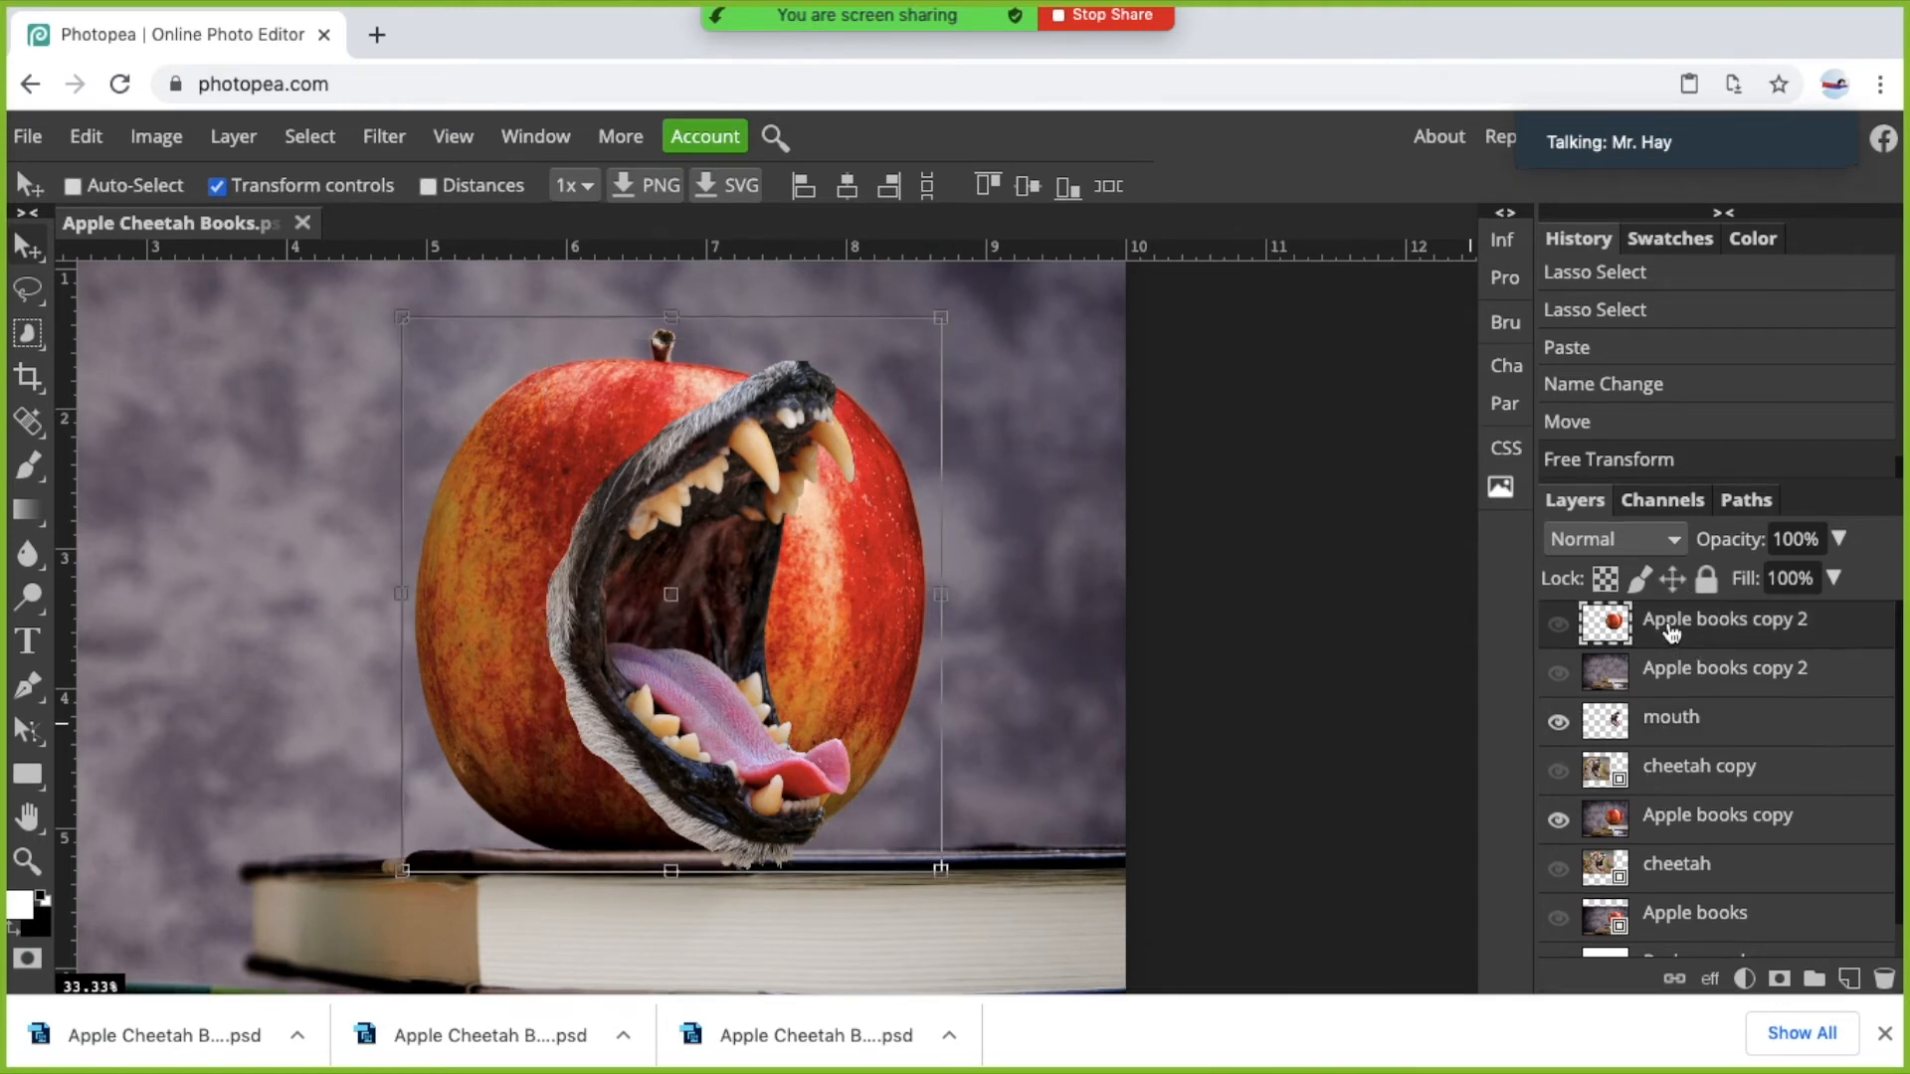
{"action": "left_click", "coordinate": [1559, 622]}
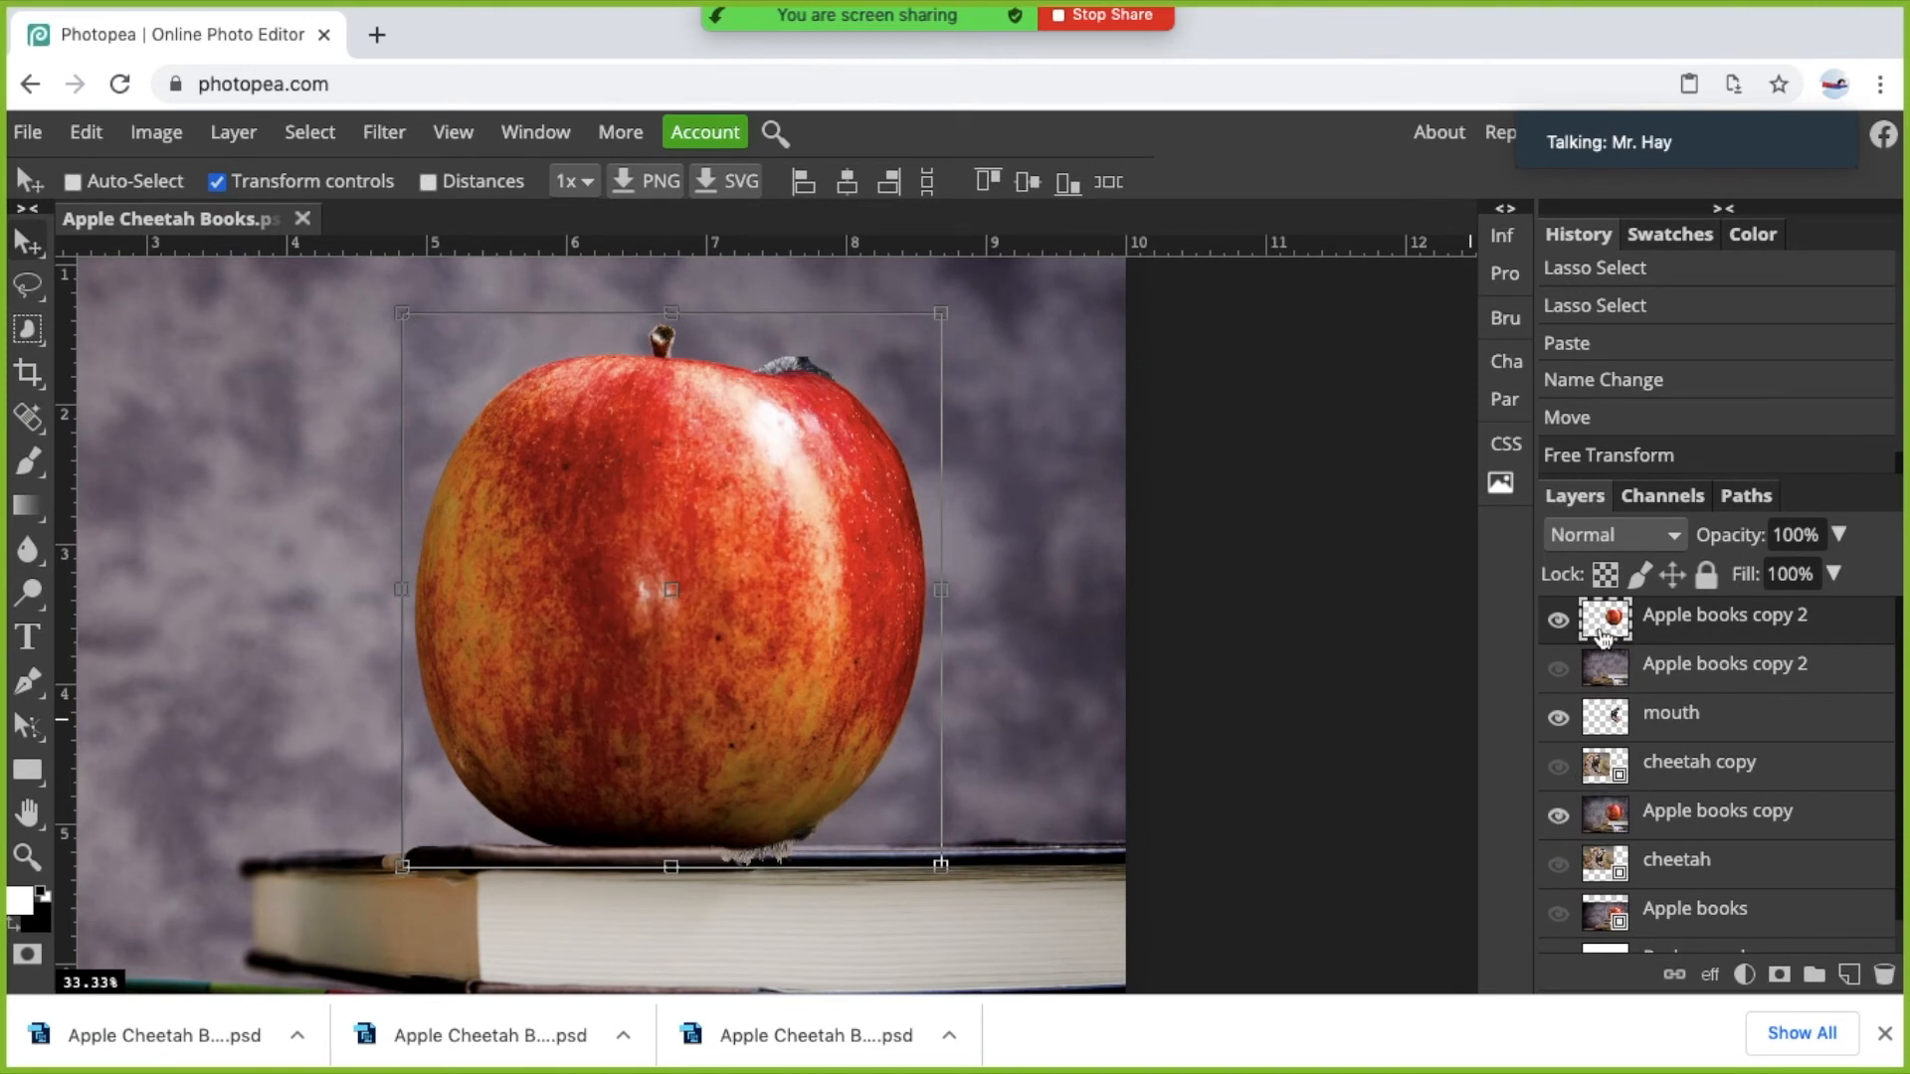
{"action": "left_click_drag", "start_coordinate": [1614, 728], "coordinate": [1670, 610]}
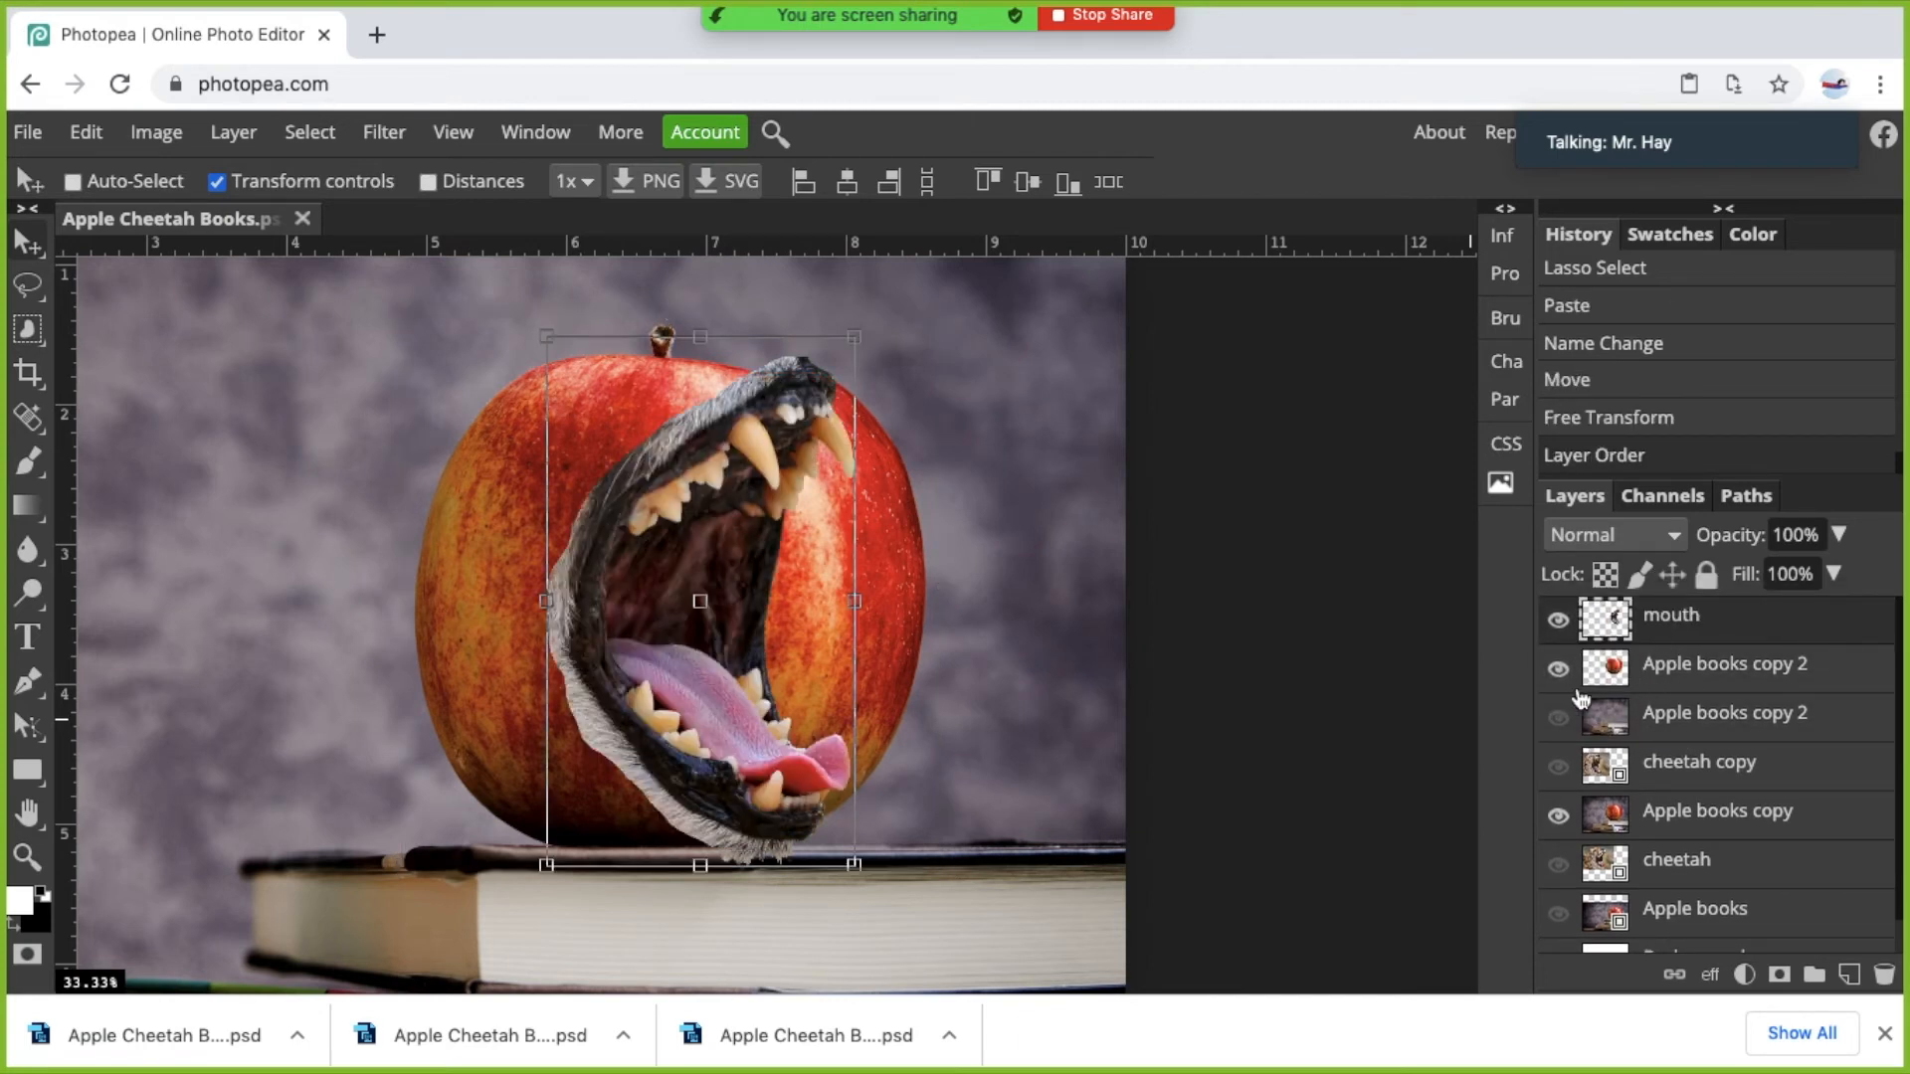
Show only the mouth, cut-out apple and apple-free background layers, and select the cut-out apple layer.
{"action": "left_click", "coordinate": [1558, 669]}
{"action": "left_click", "coordinate": [1559, 817]}
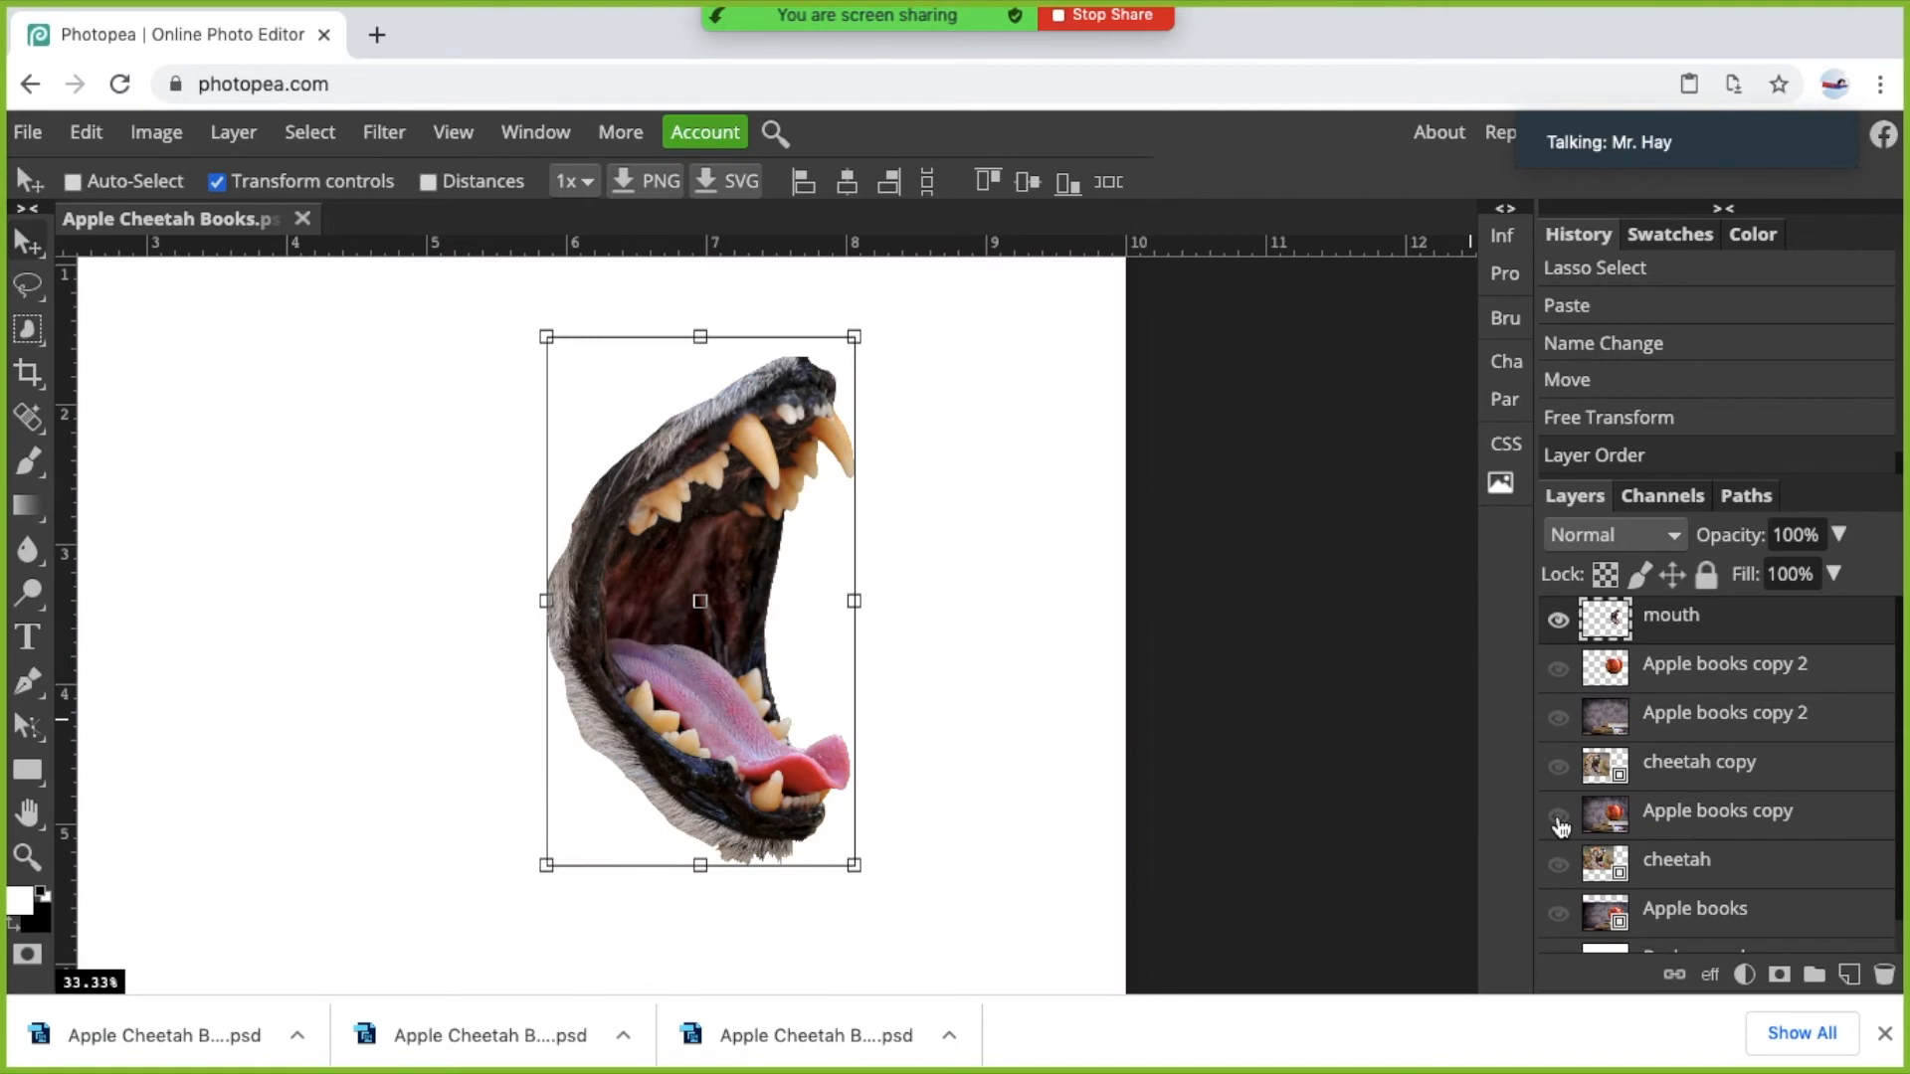
{"action": "left_click", "coordinate": [1561, 721]}
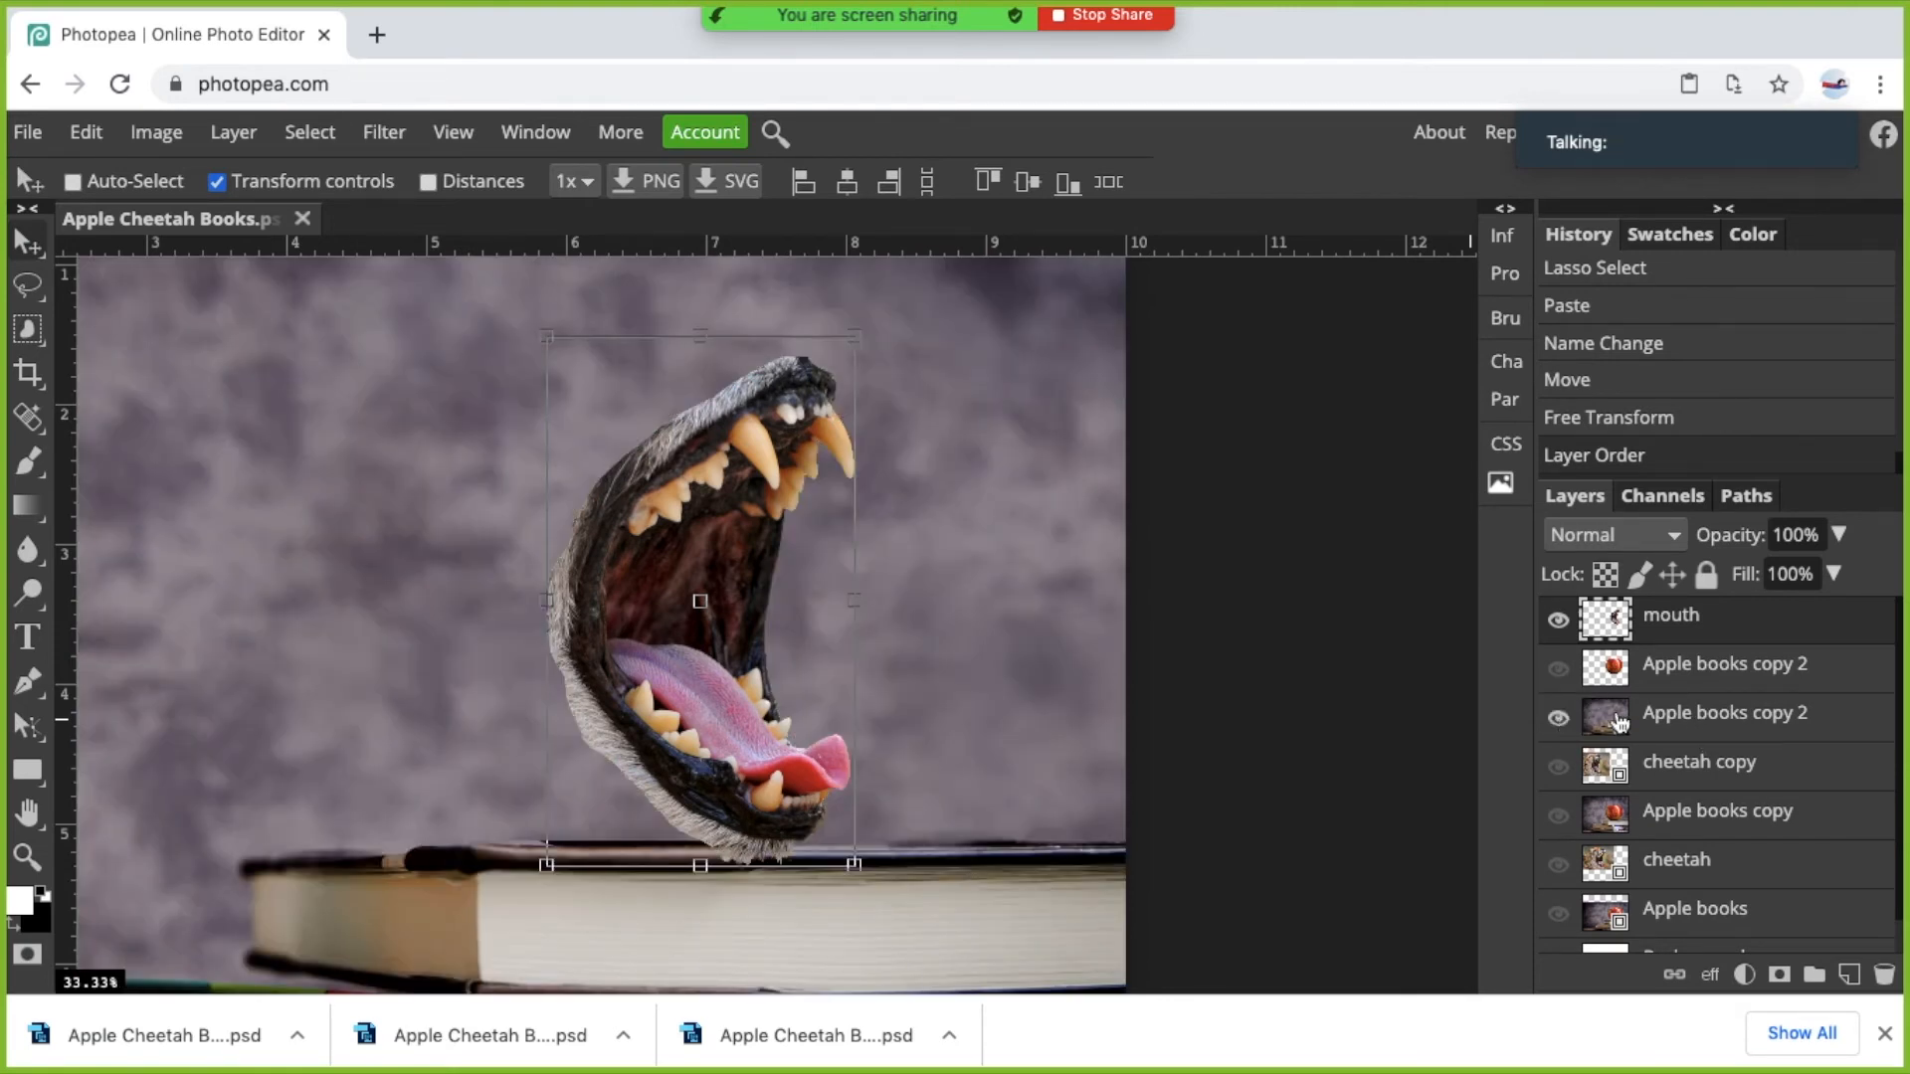
{"action": "left_click", "coordinate": [1559, 669]}
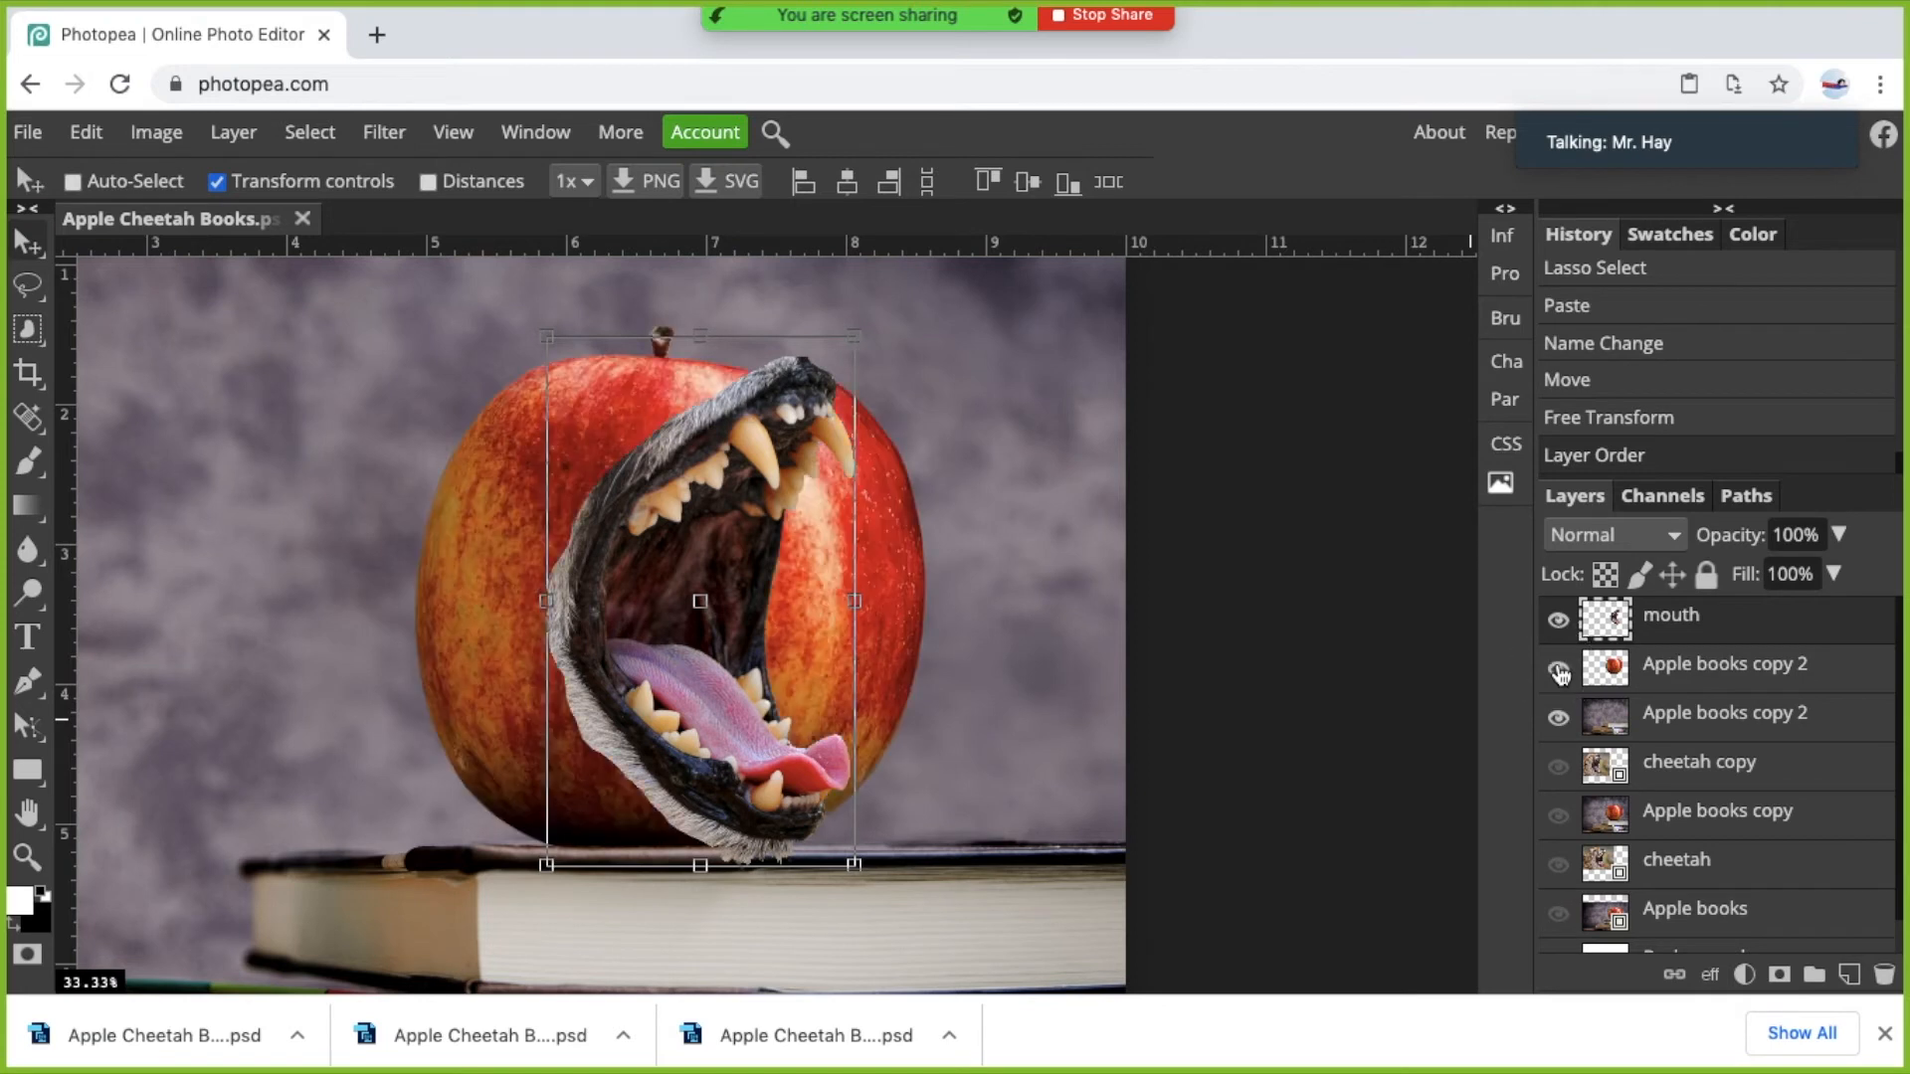
{"action": "left_click", "coordinate": [1559, 622]}
{"action": "left_click", "coordinate": [1560, 624]}
{"action": "left_click", "coordinate": [1665, 679]}
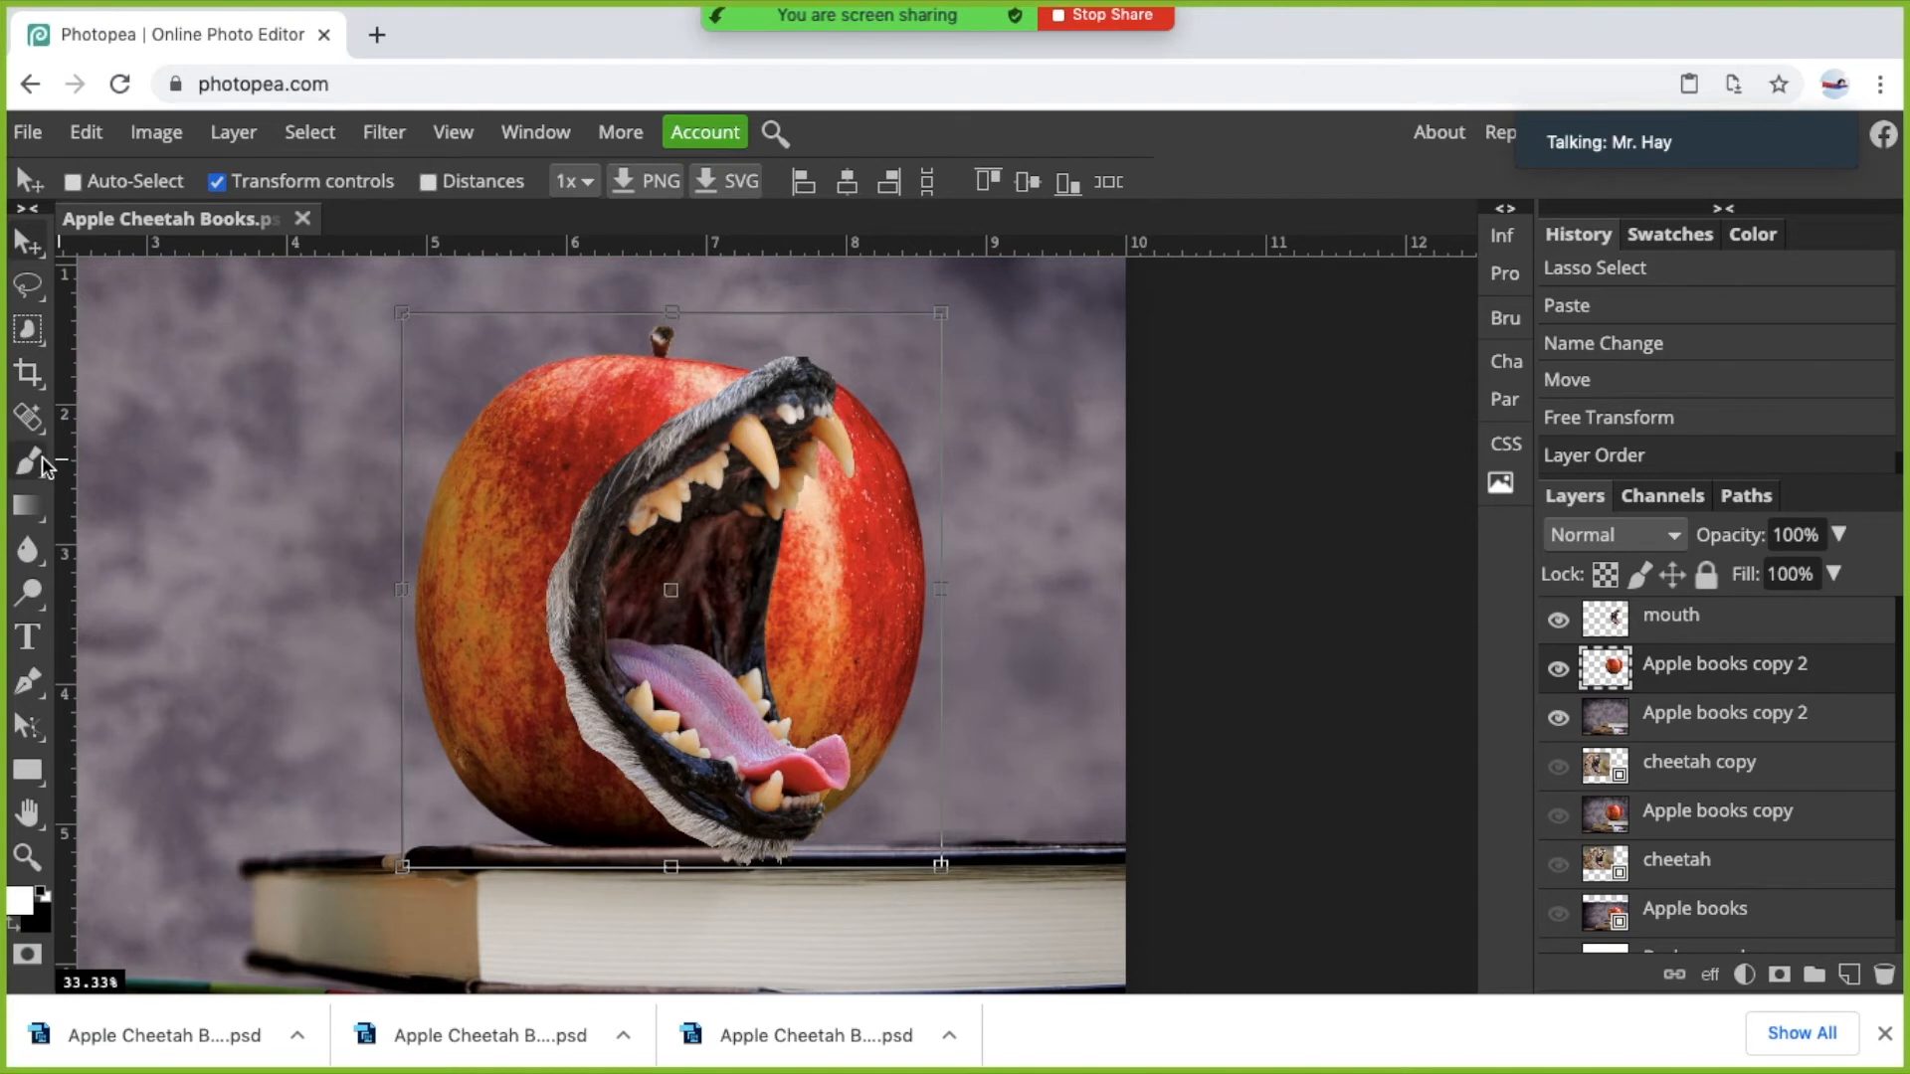
Try erasing the apple in front of the open mouth with the Eraser at size 200, and undo the erasing.
{"action": "key", "text": "e"}
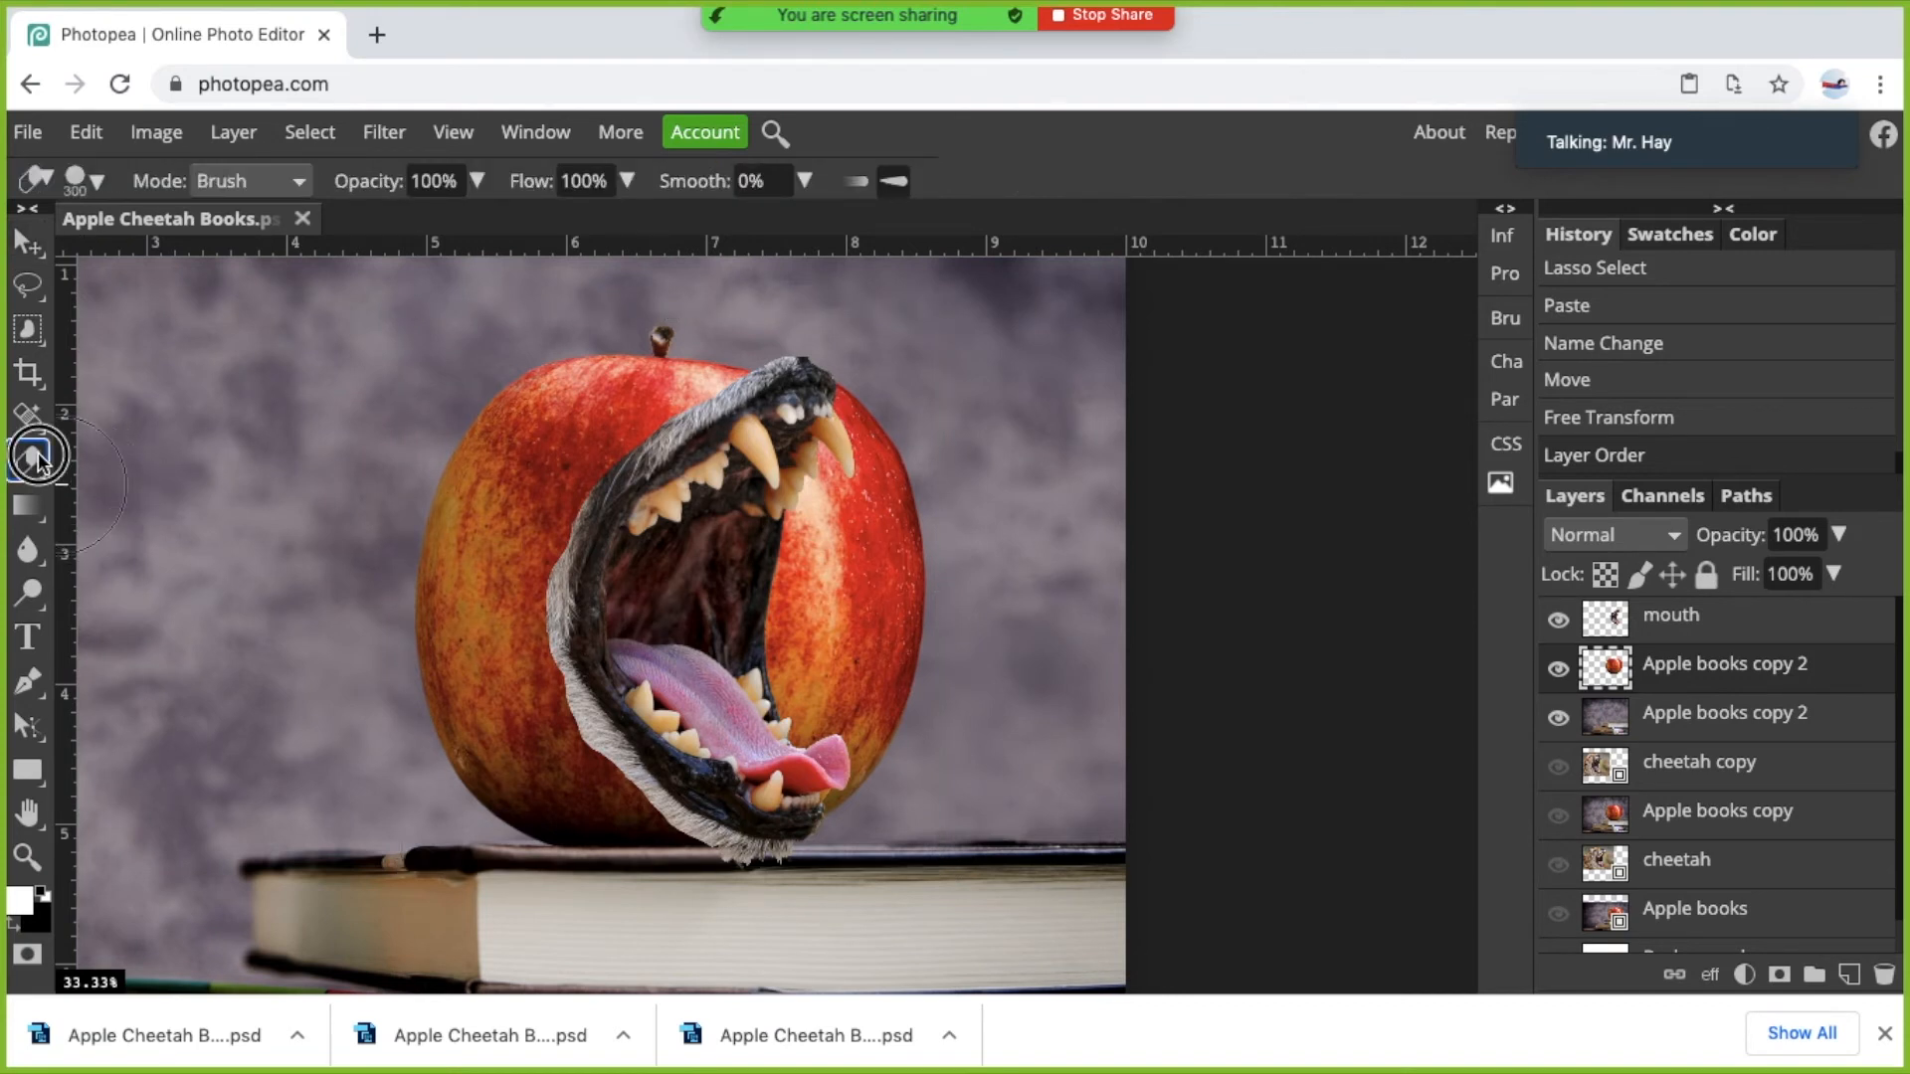
{"action": "right_click", "coordinate": [34, 453]}
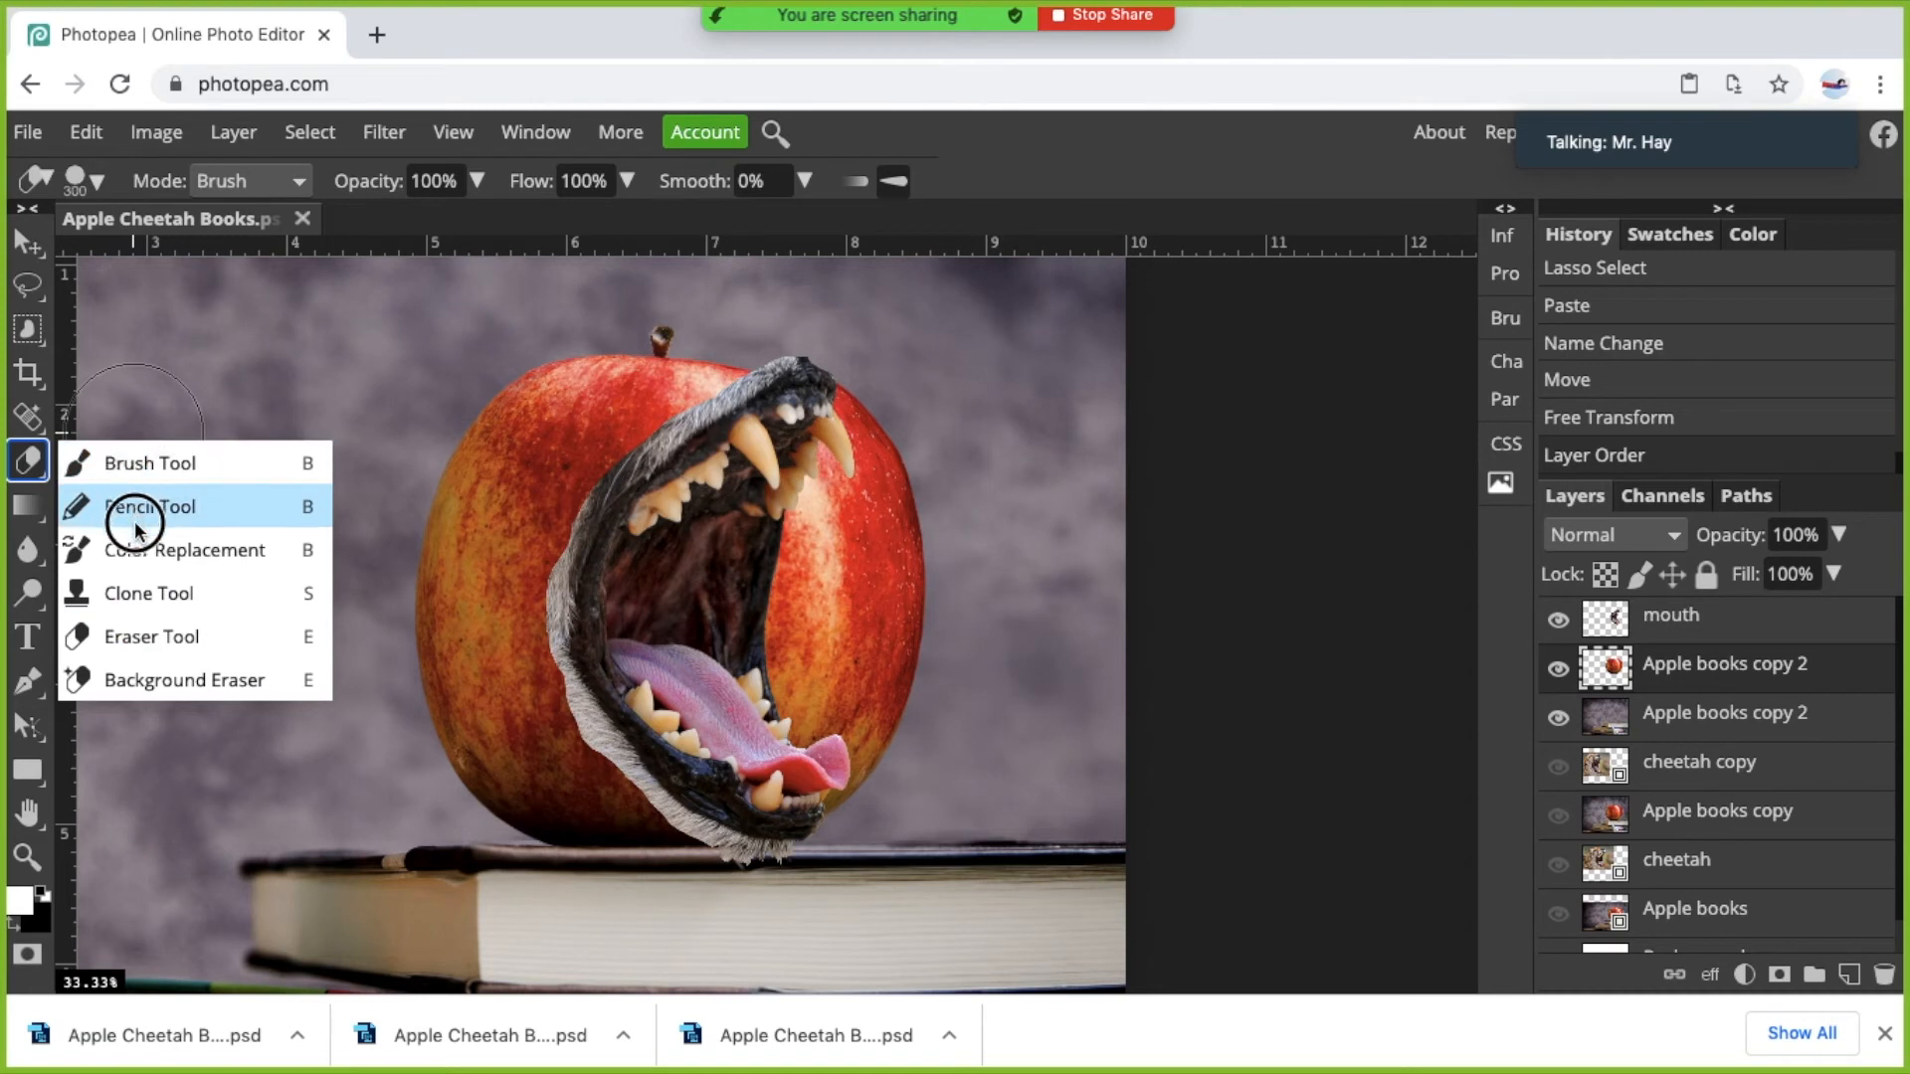
{"action": "left_click", "coordinate": [142, 637]}
{"action": "key", "text": "bracketleft"}
{"action": "key", "text": "bracketleft"}
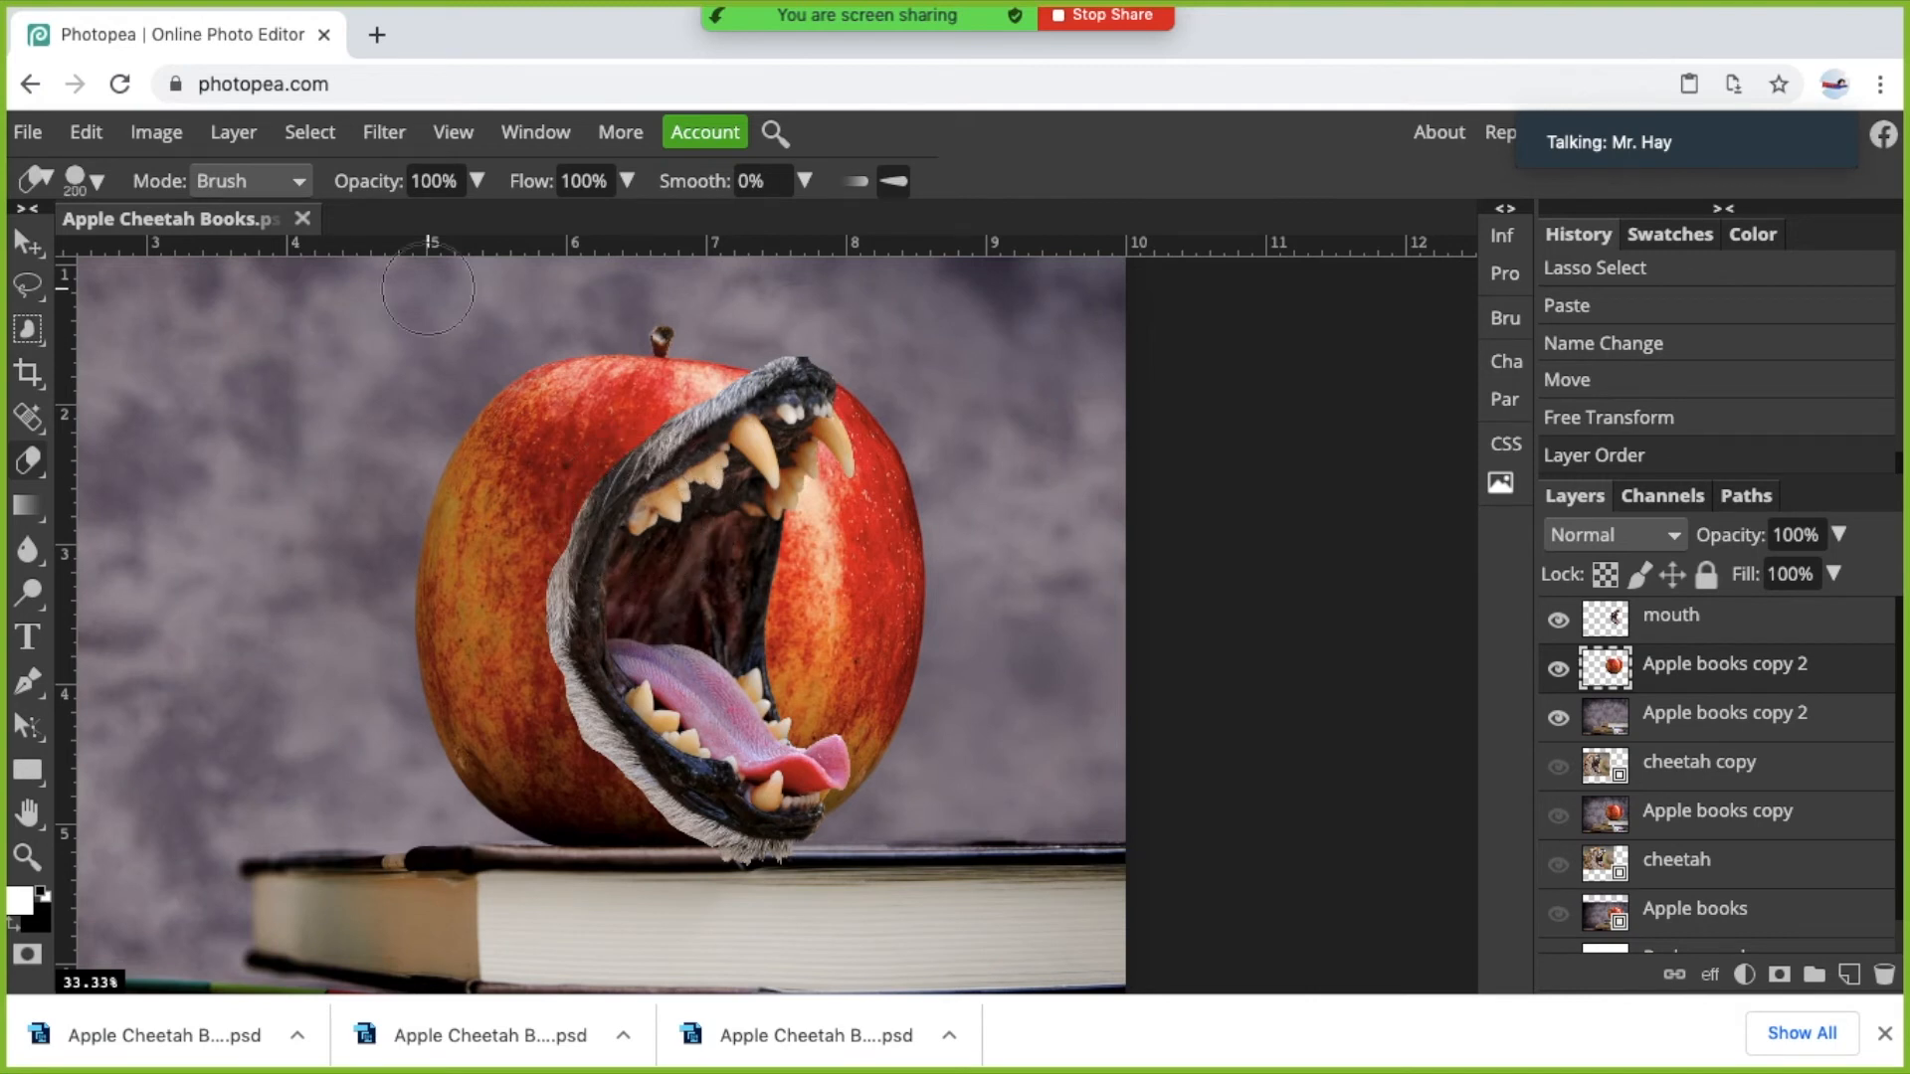
{"action": "mouse_move", "coordinate": [853, 649]}
{"action": "left_mouse_down"}
{"action": "mouse_move", "coordinate": [931, 598]}
{"action": "mouse_move", "coordinate": [886, 631]}
{"action": "mouse_move", "coordinate": [954, 551]}
{"action": "mouse_move", "coordinate": [885, 588]}
{"action": "mouse_move", "coordinate": [924, 496]}
{"action": "mouse_move", "coordinate": [847, 625]}
{"action": "mouse_move", "coordinate": [862, 401]}
{"action": "mouse_move", "coordinate": [833, 431]}
{"action": "mouse_move", "coordinate": [789, 608]}
{"action": "mouse_move", "coordinate": [804, 754]}
{"action": "mouse_move", "coordinate": [841, 781]}
{"action": "mouse_move", "coordinate": [892, 736]}
{"action": "mouse_move", "coordinate": [899, 693]}
{"action": "mouse_move", "coordinate": [835, 720]}
{"action": "left_mouse_up"}
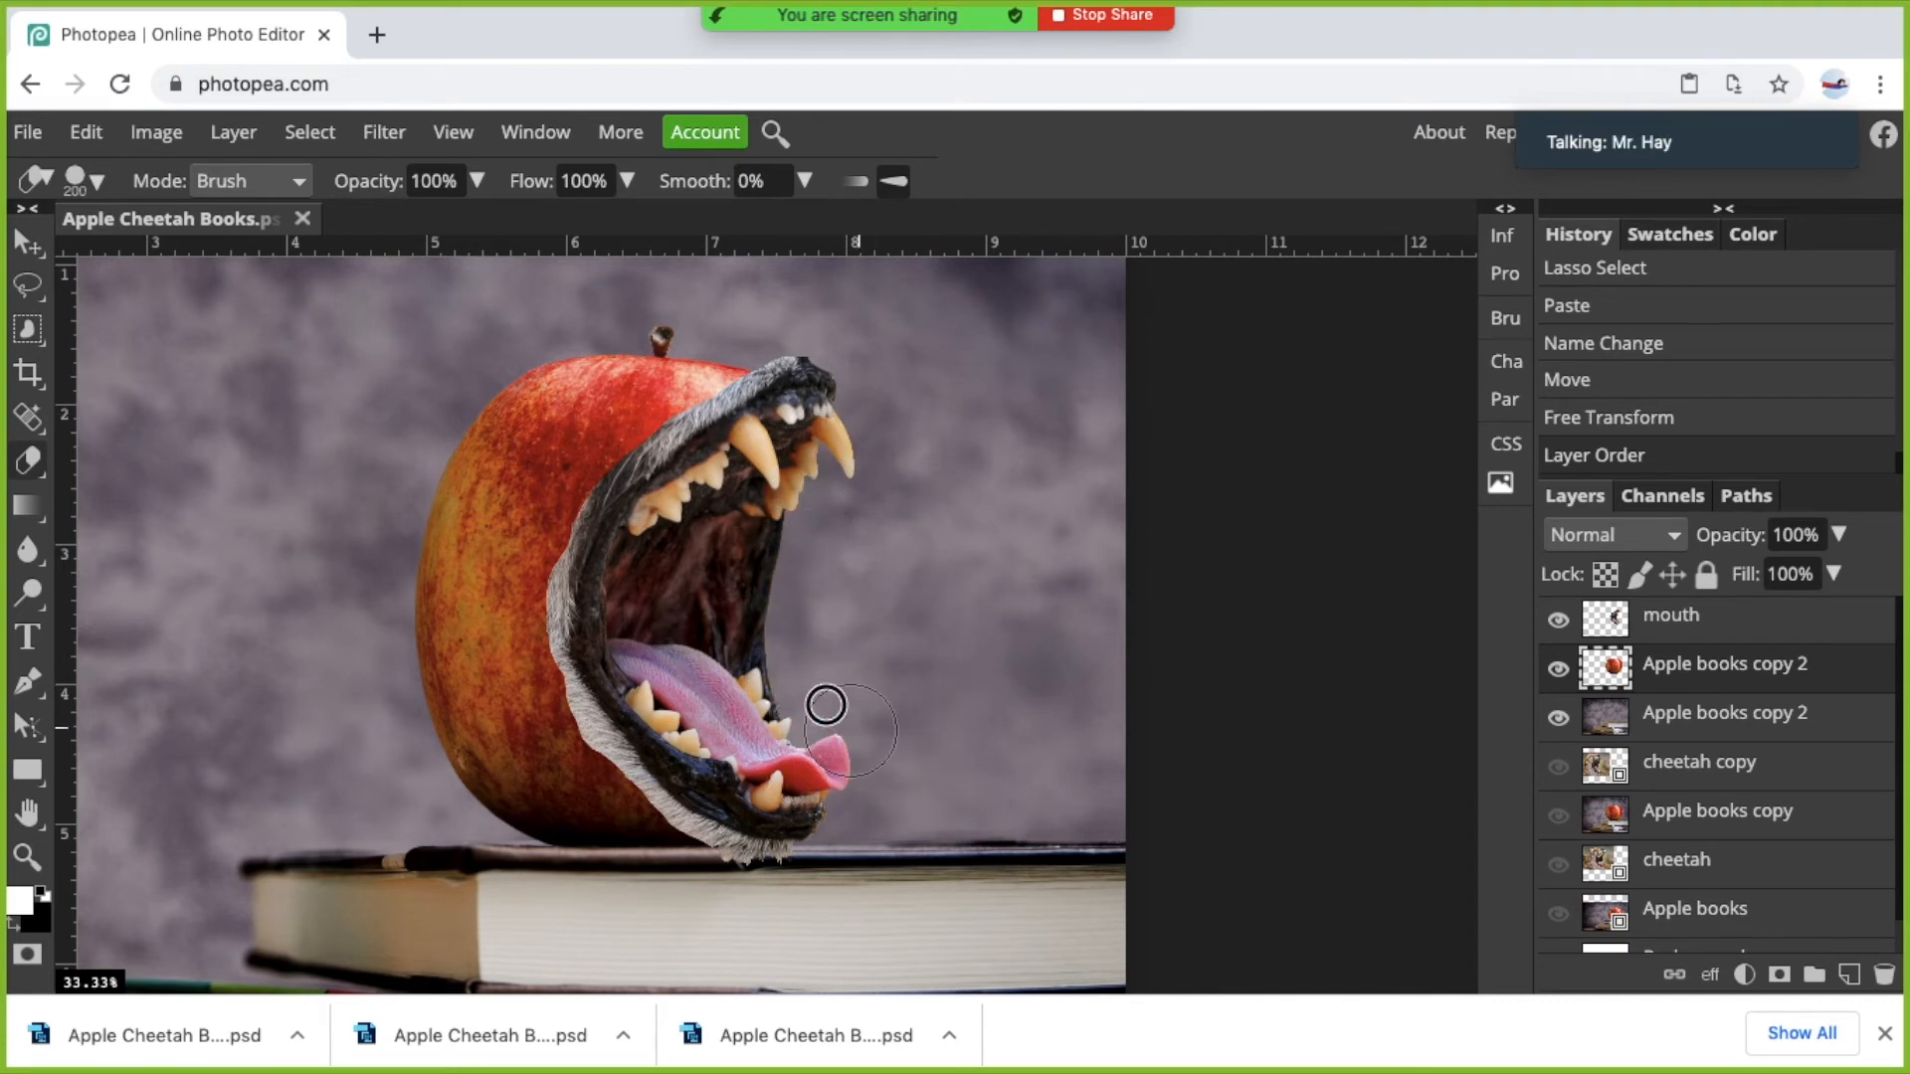
{"action": "mouse_move", "coordinate": [822, 593]}
{"action": "left_mouse_down"}
{"action": "mouse_move", "coordinate": [806, 733]}
{"action": "mouse_move", "coordinate": [828, 780]}
{"action": "mouse_move", "coordinate": [1036, 741]}
{"action": "left_mouse_up"}
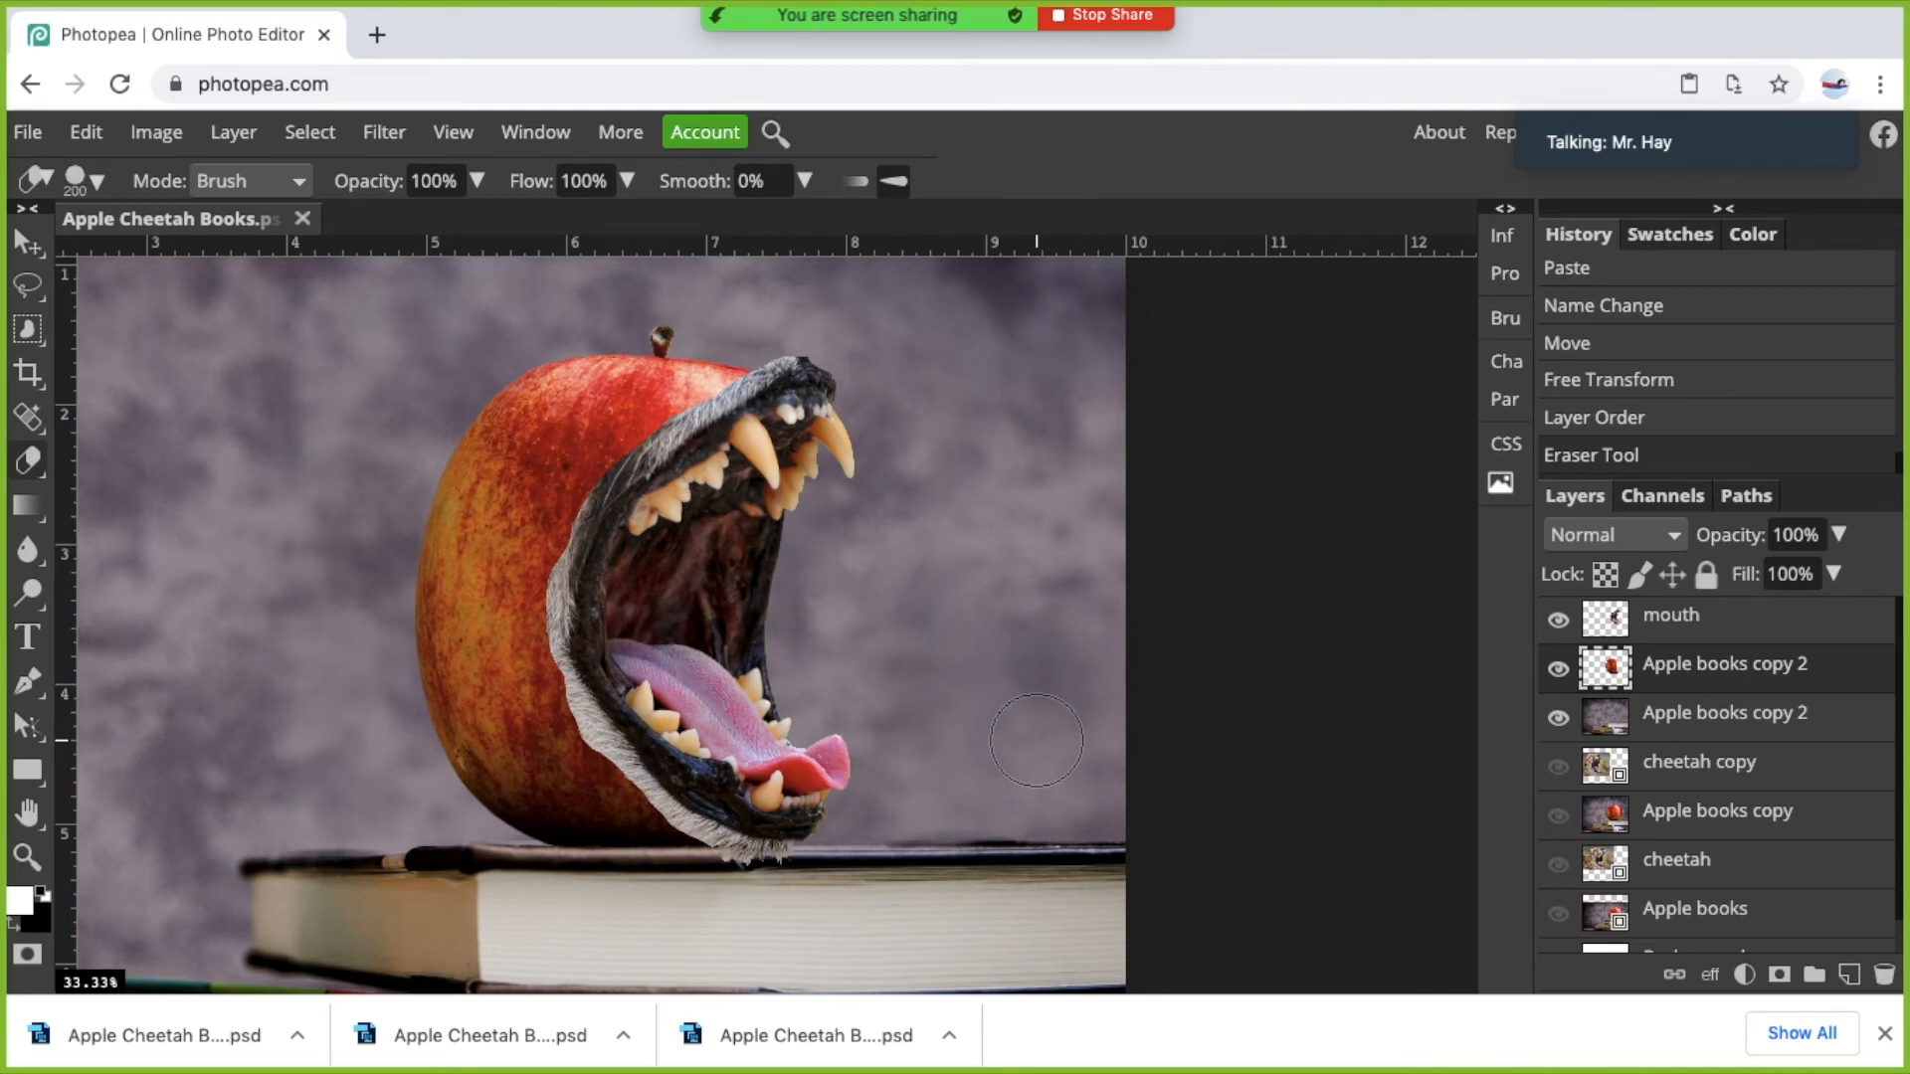
{"action": "key", "text": "ctrl+z"}
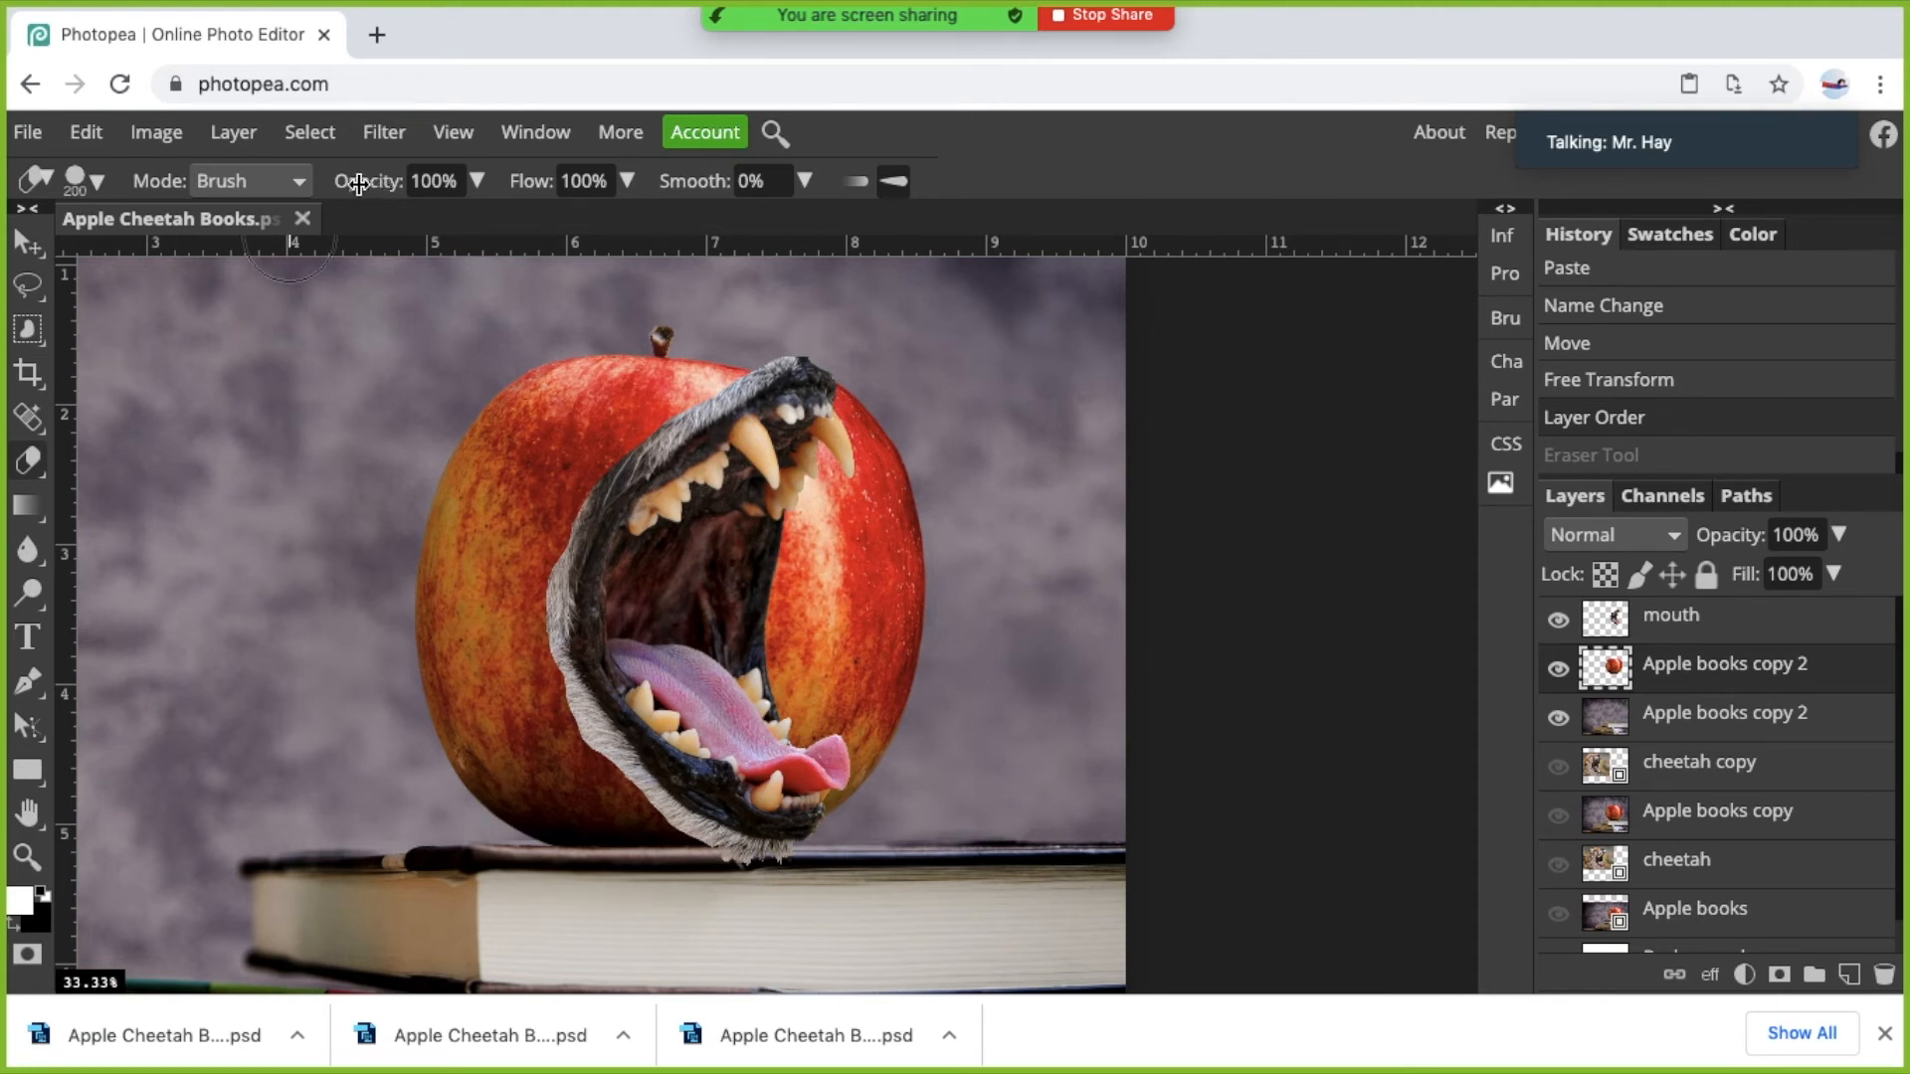
Add a Reveal All raster mask to the cut-out apple layer.
{"action": "left_click", "coordinate": [244, 144]}
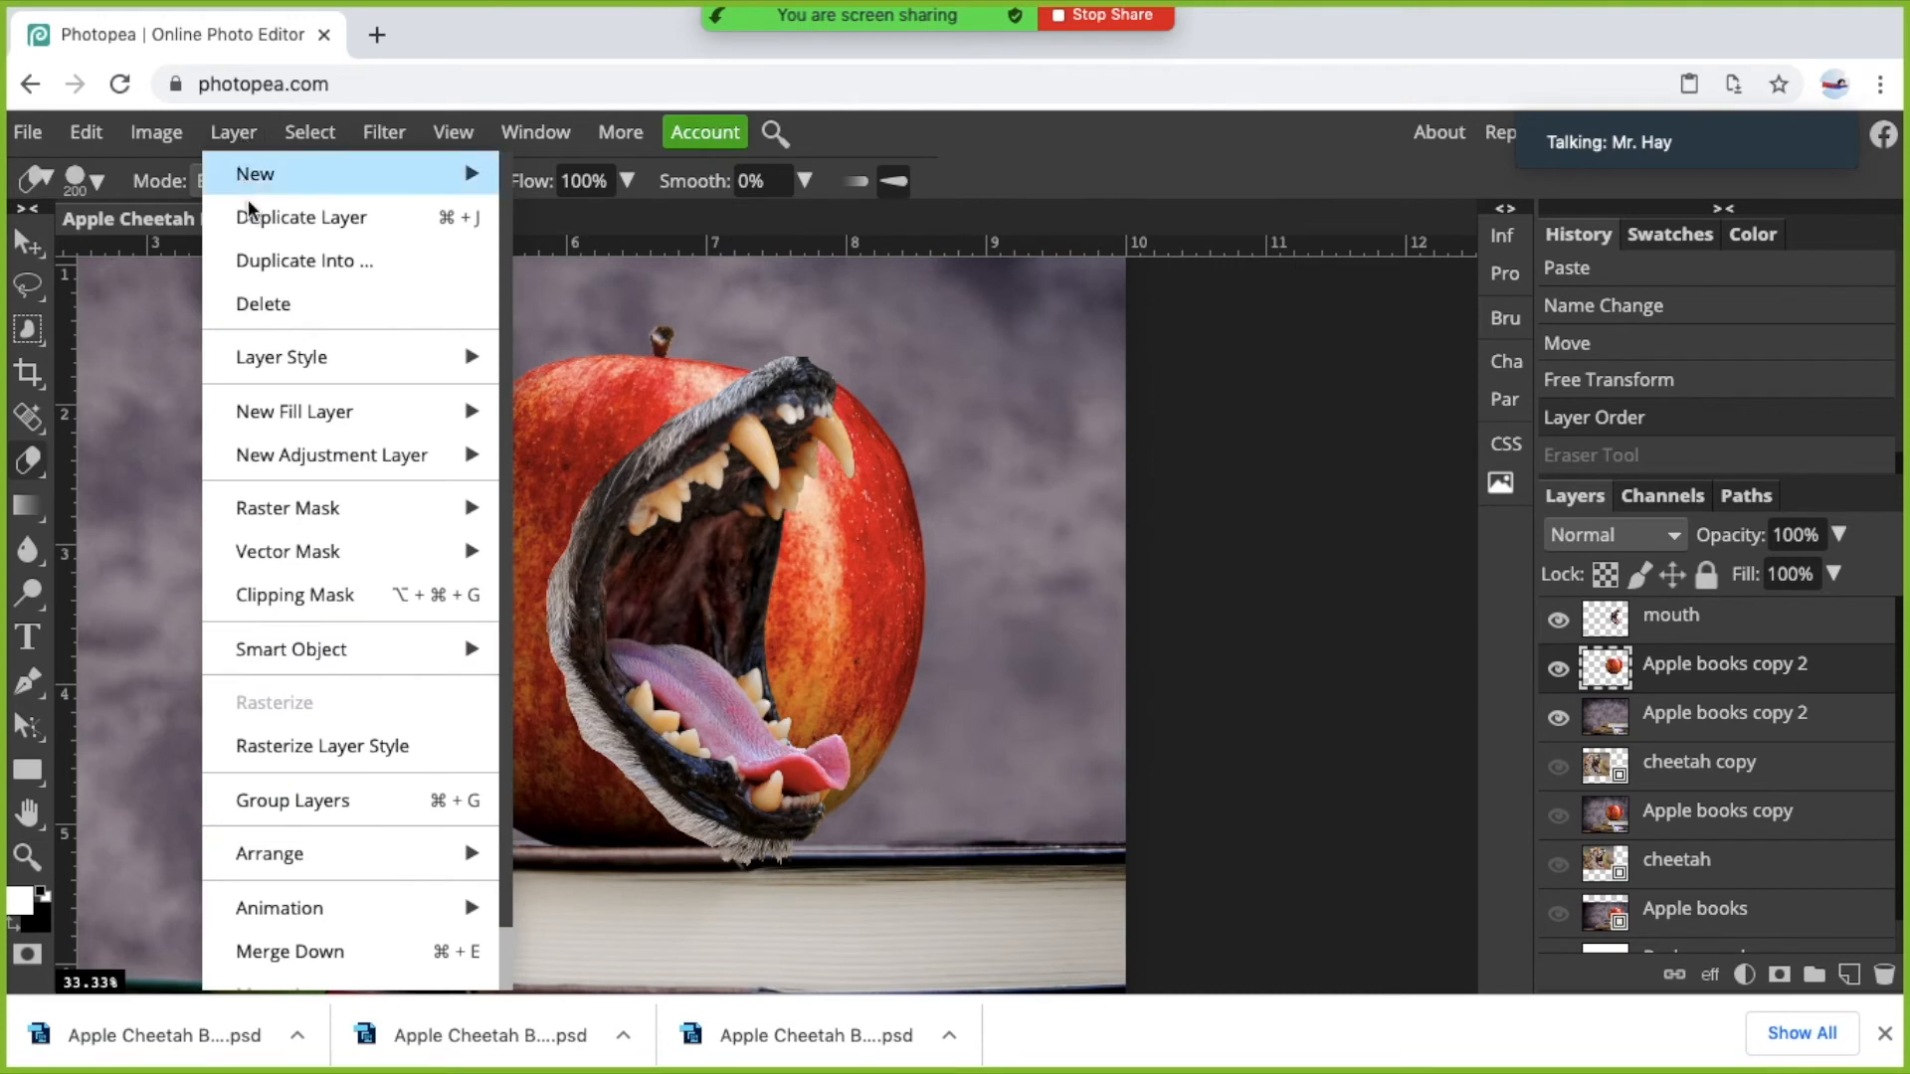
{"action": "mouse_move", "coordinate": [345, 515]}
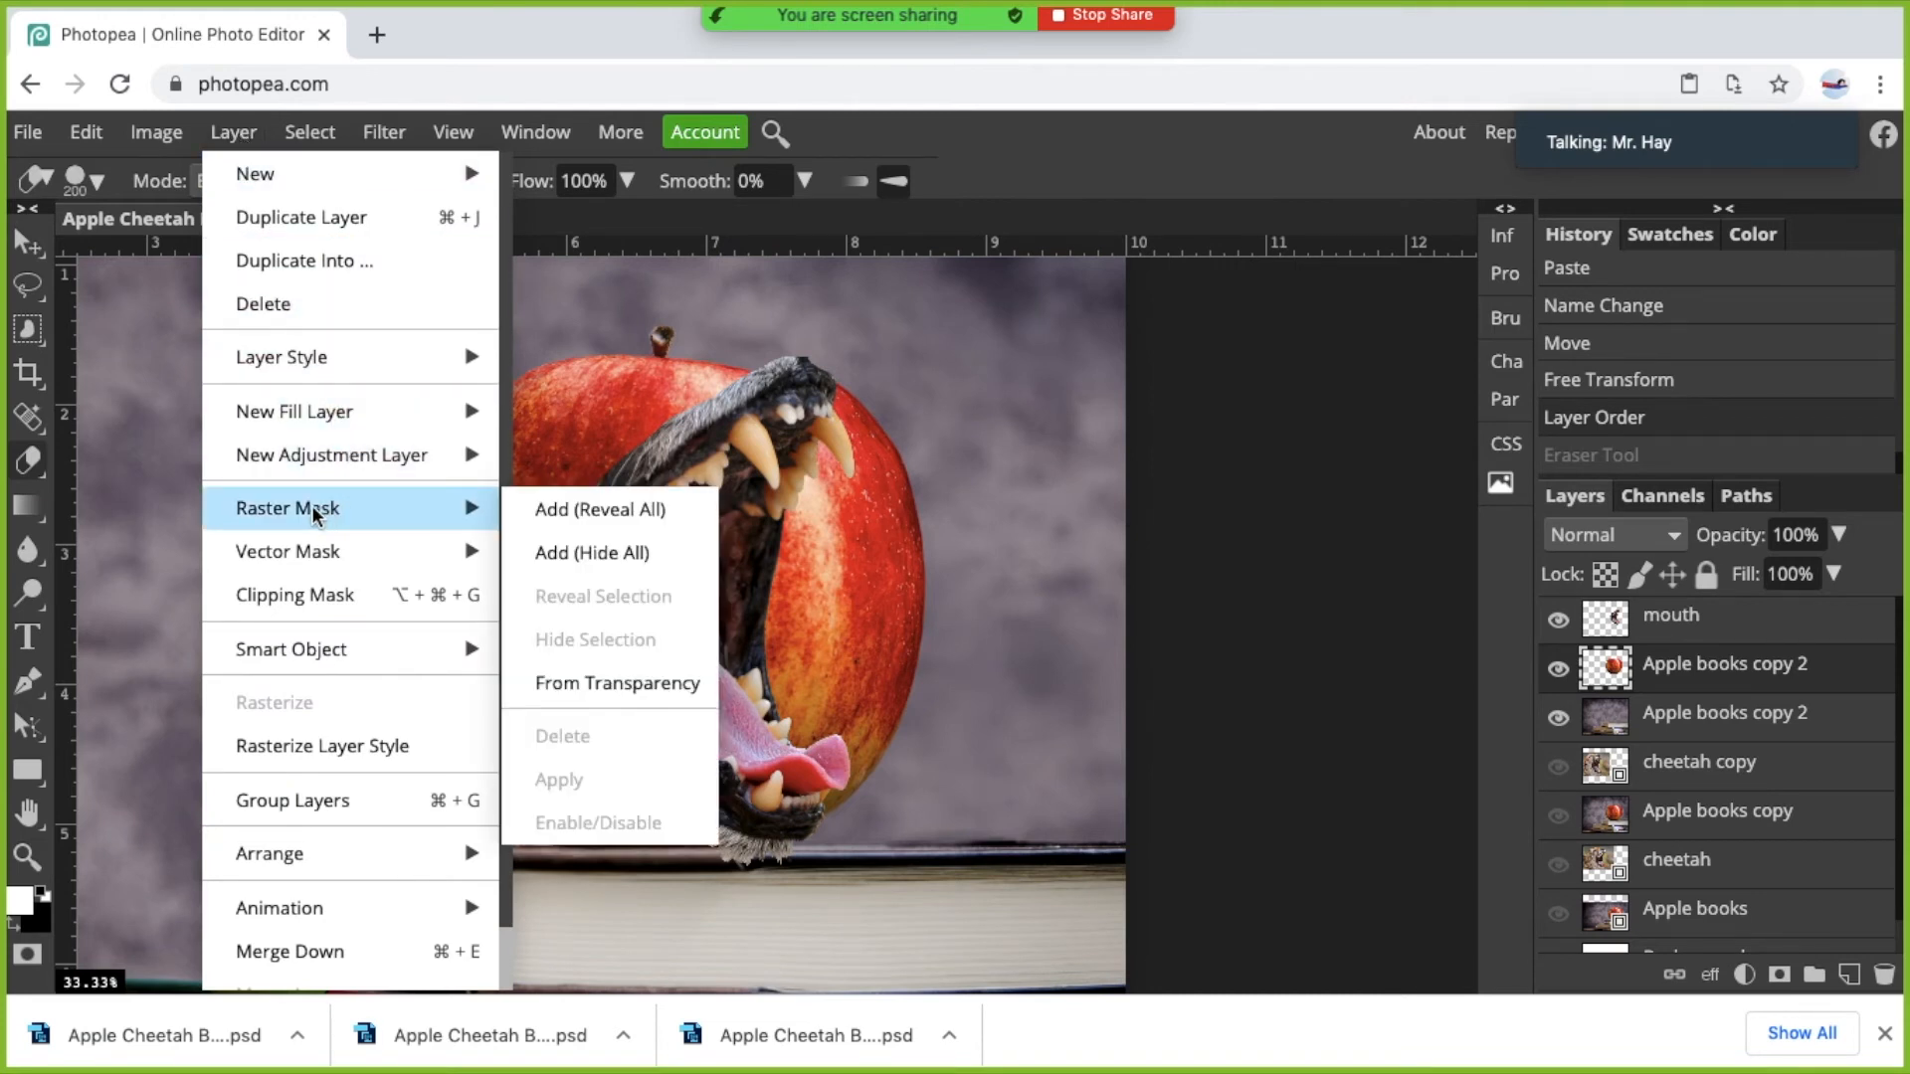
{"action": "left_click", "coordinate": [626, 510]}
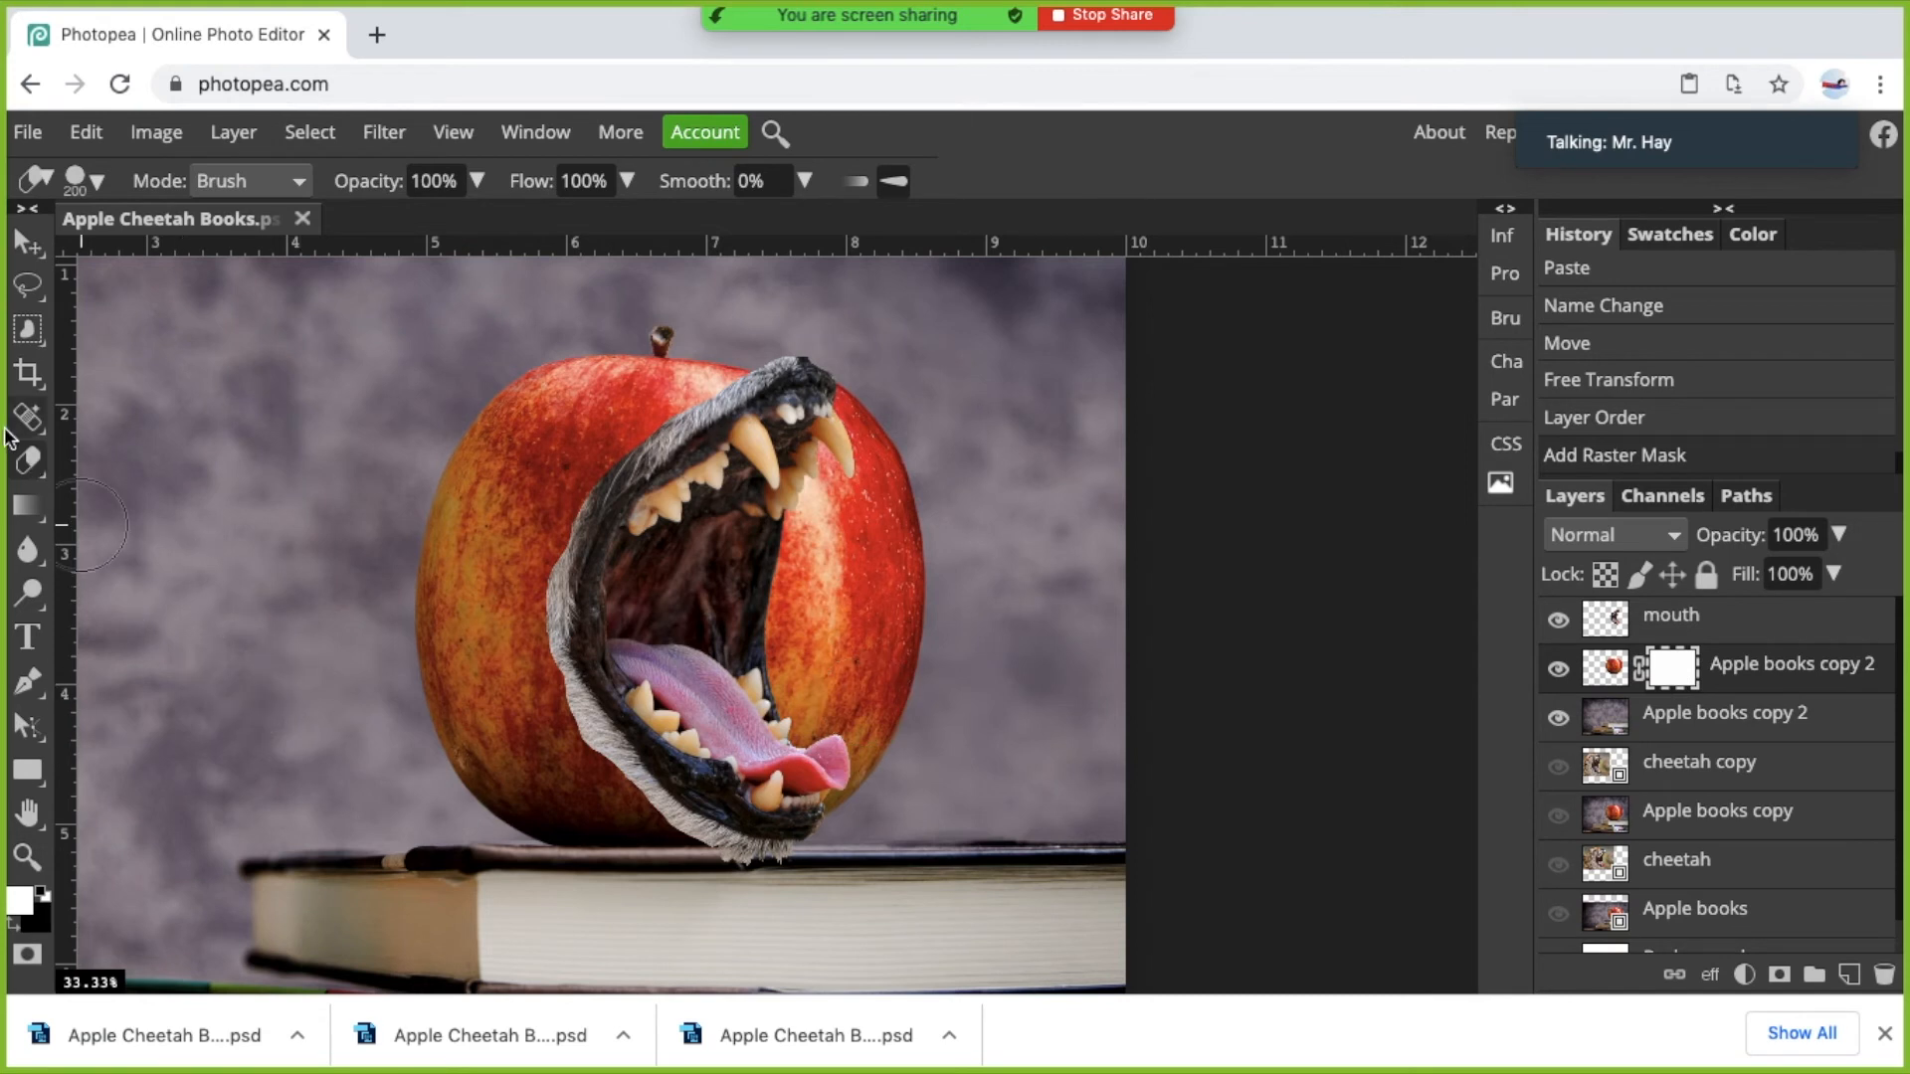
Paint white on the mask over the apple's front side with the Brush enlarged to size 175.
{"action": "right_click", "coordinate": [28, 459]}
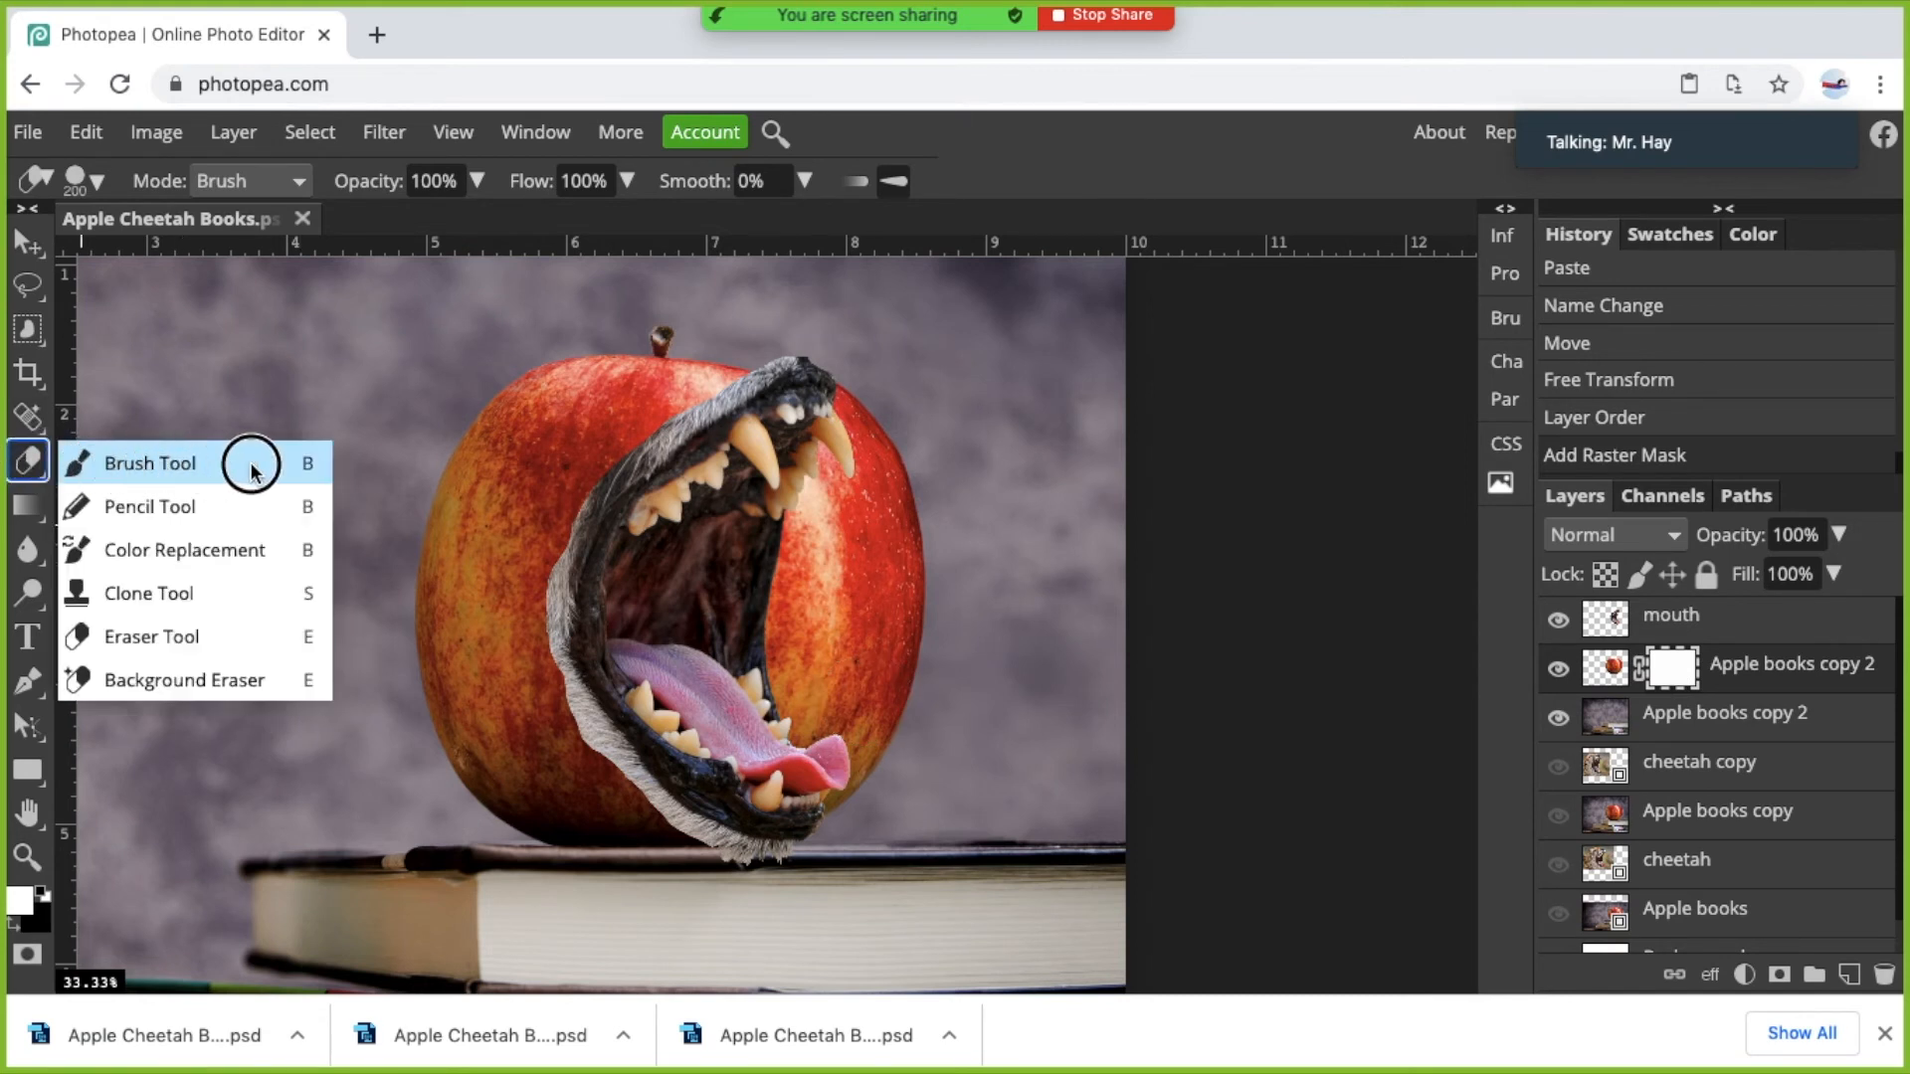
{"action": "left_click", "coordinate": [182, 465]}
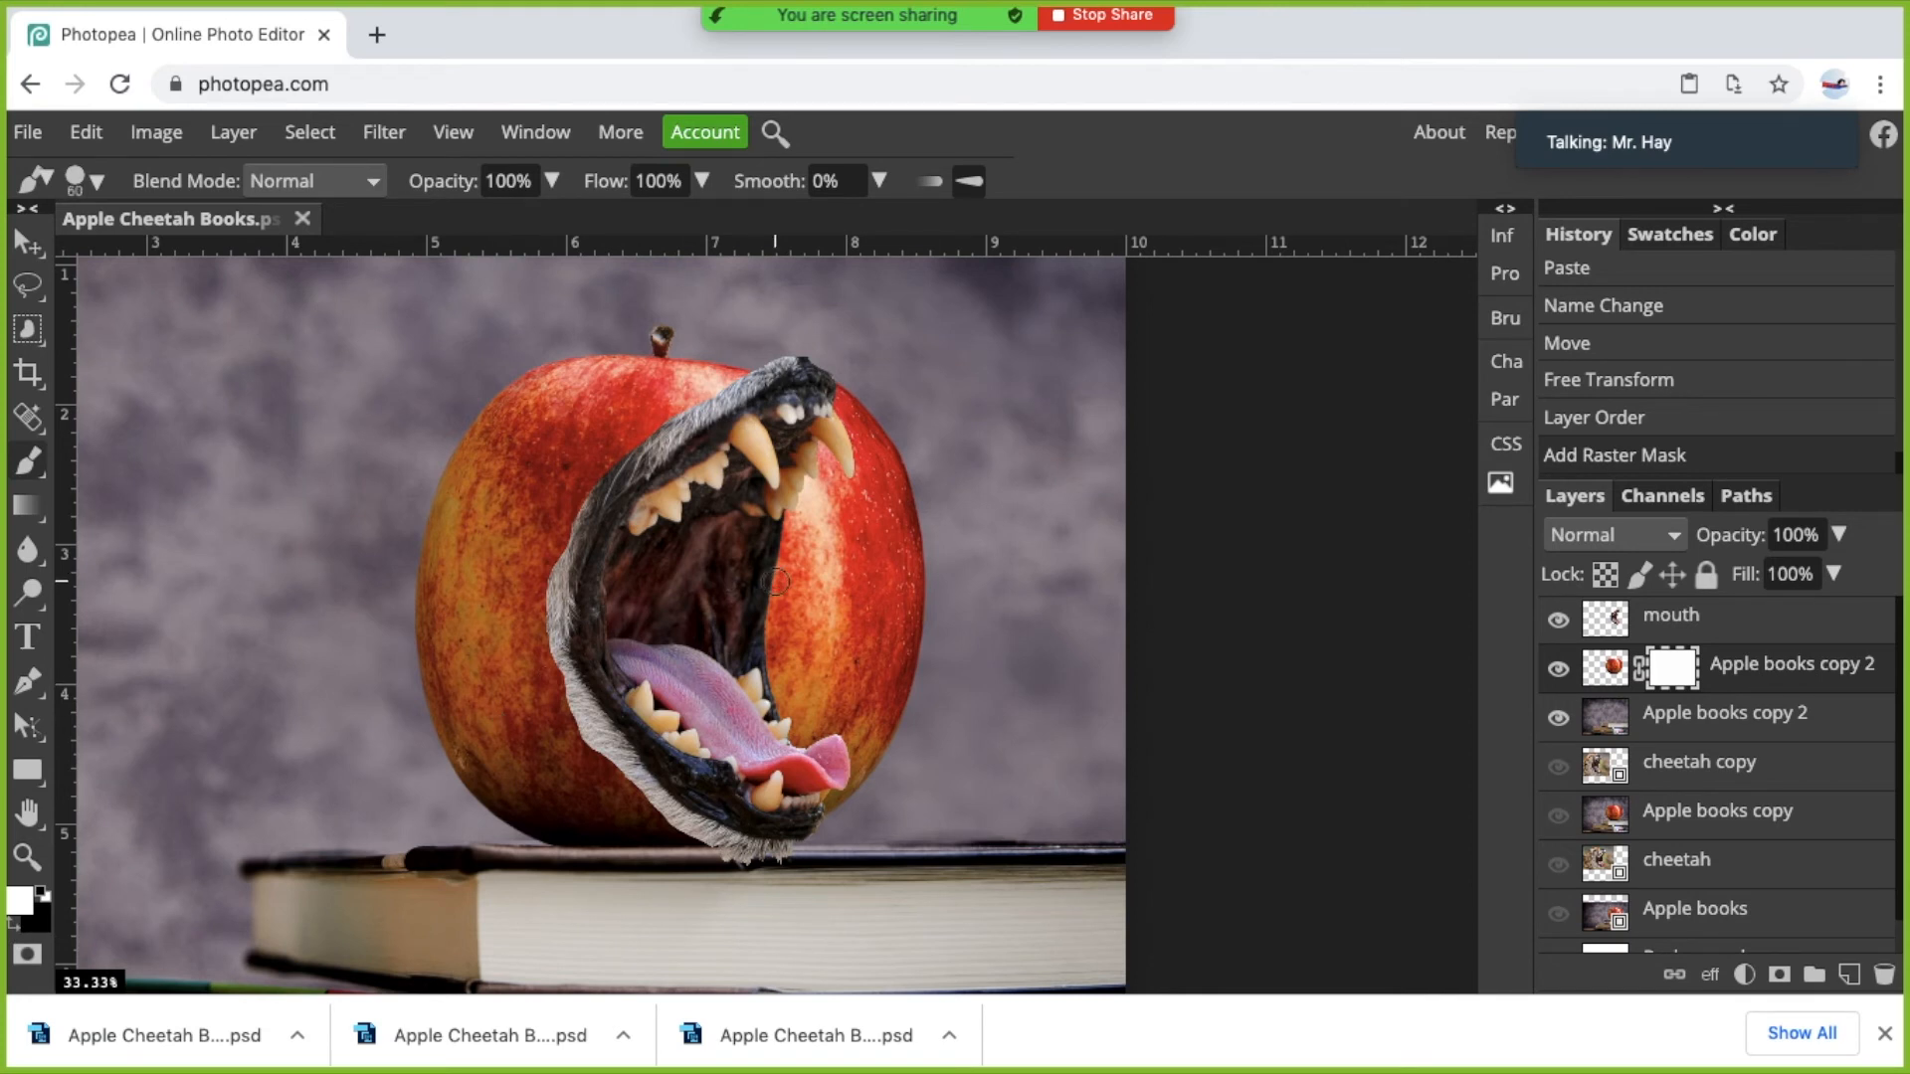
{"action": "key", "text": "bracketright"}
{"action": "key", "text": "bracketright"}
{"action": "key", "text": "bracketright"}
{"action": "key", "text": "bracketright"}
{"action": "key", "text": "bracketright"}
{"action": "left_click_drag", "start_coordinate": [916, 633], "coordinate": [867, 637]}
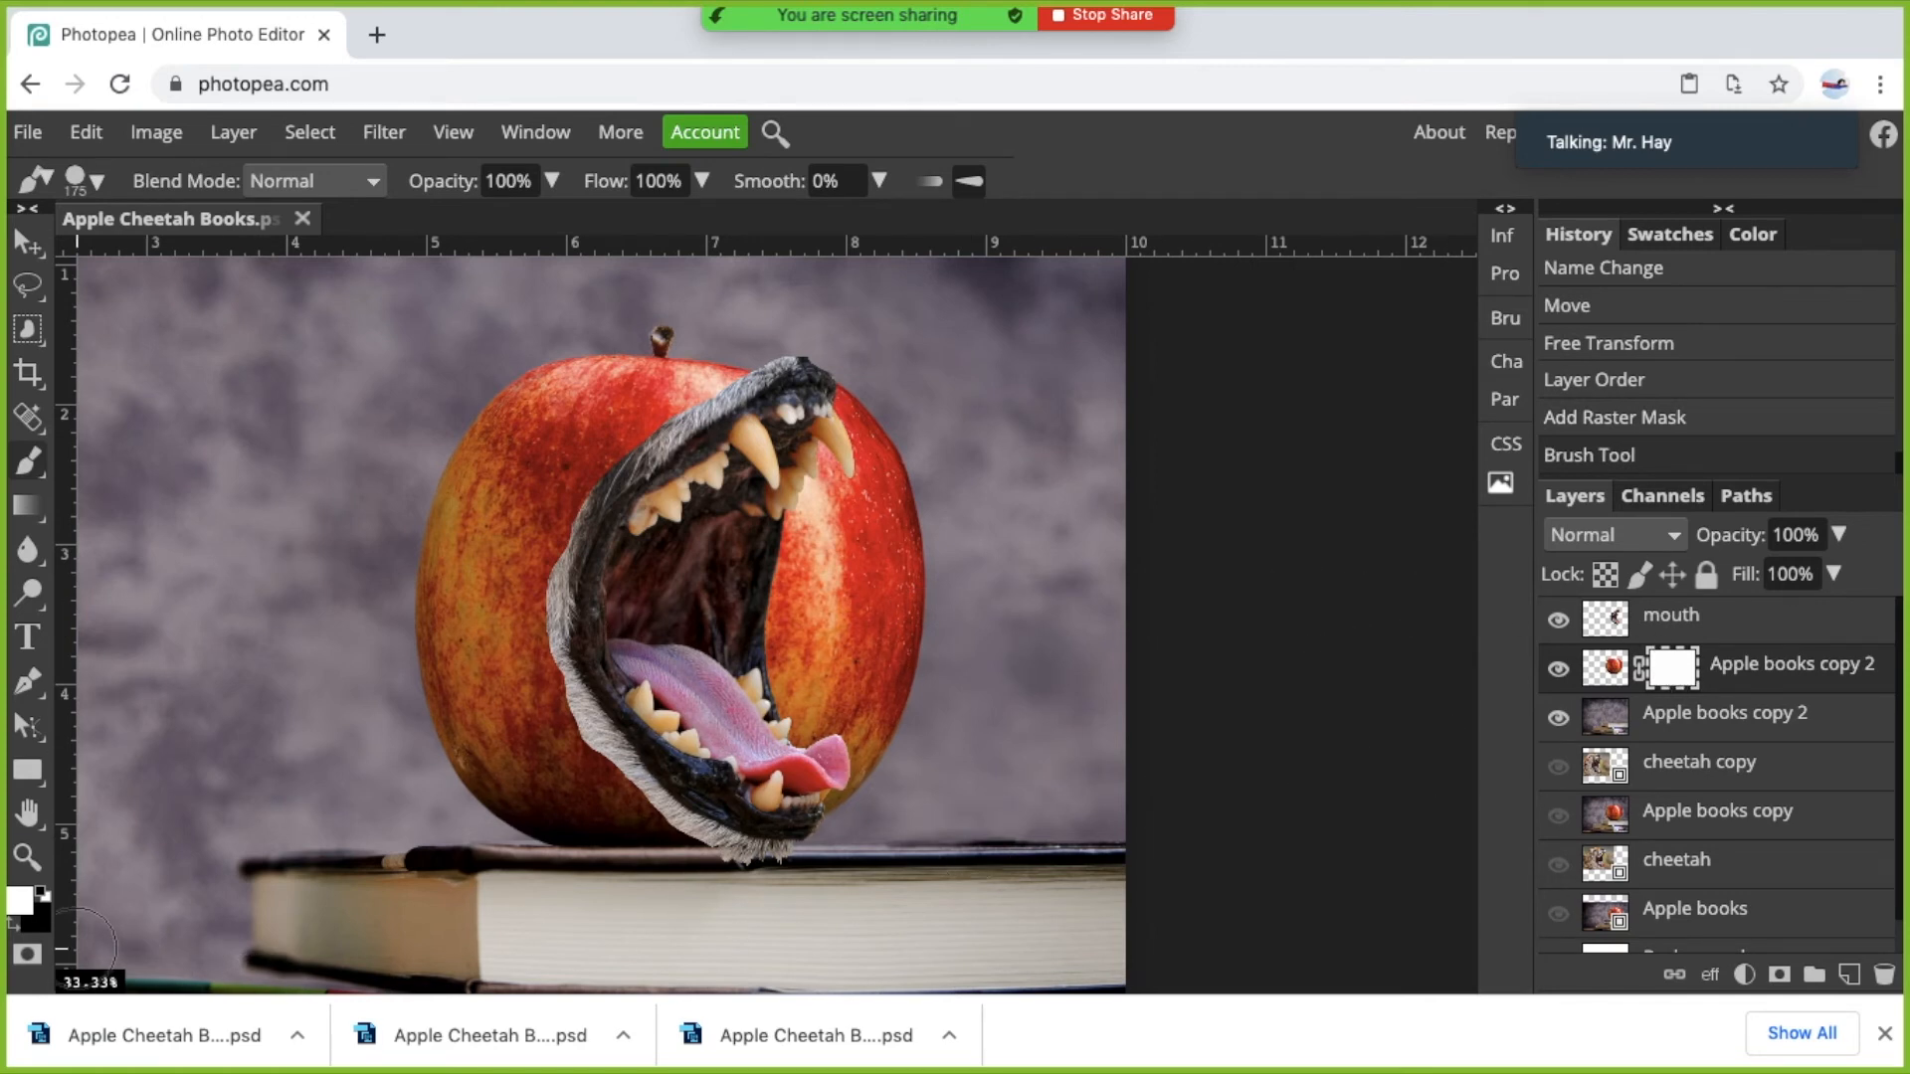
Paint black on the cut-out apple's mask to hide the apple's front side, and paint it back in with white.
{"action": "left_click", "coordinate": [16, 931]}
{"action": "mouse_move", "coordinate": [925, 585]}
{"action": "left_mouse_down"}
{"action": "mouse_move", "coordinate": [889, 537]}
{"action": "mouse_move", "coordinate": [938, 517]}
{"action": "mouse_move", "coordinate": [939, 620]}
{"action": "mouse_move", "coordinate": [886, 689]}
{"action": "mouse_move", "coordinate": [830, 637]}
{"action": "mouse_move", "coordinate": [836, 568]}
{"action": "mouse_move", "coordinate": [883, 554]}
{"action": "mouse_move", "coordinate": [897, 657]}
{"action": "mouse_move", "coordinate": [811, 635]}
{"action": "mouse_move", "coordinate": [806, 590]}
{"action": "mouse_move", "coordinate": [841, 433]}
{"action": "mouse_move", "coordinate": [857, 417]}
{"action": "mouse_move", "coordinate": [892, 502]}
{"action": "left_mouse_up"}
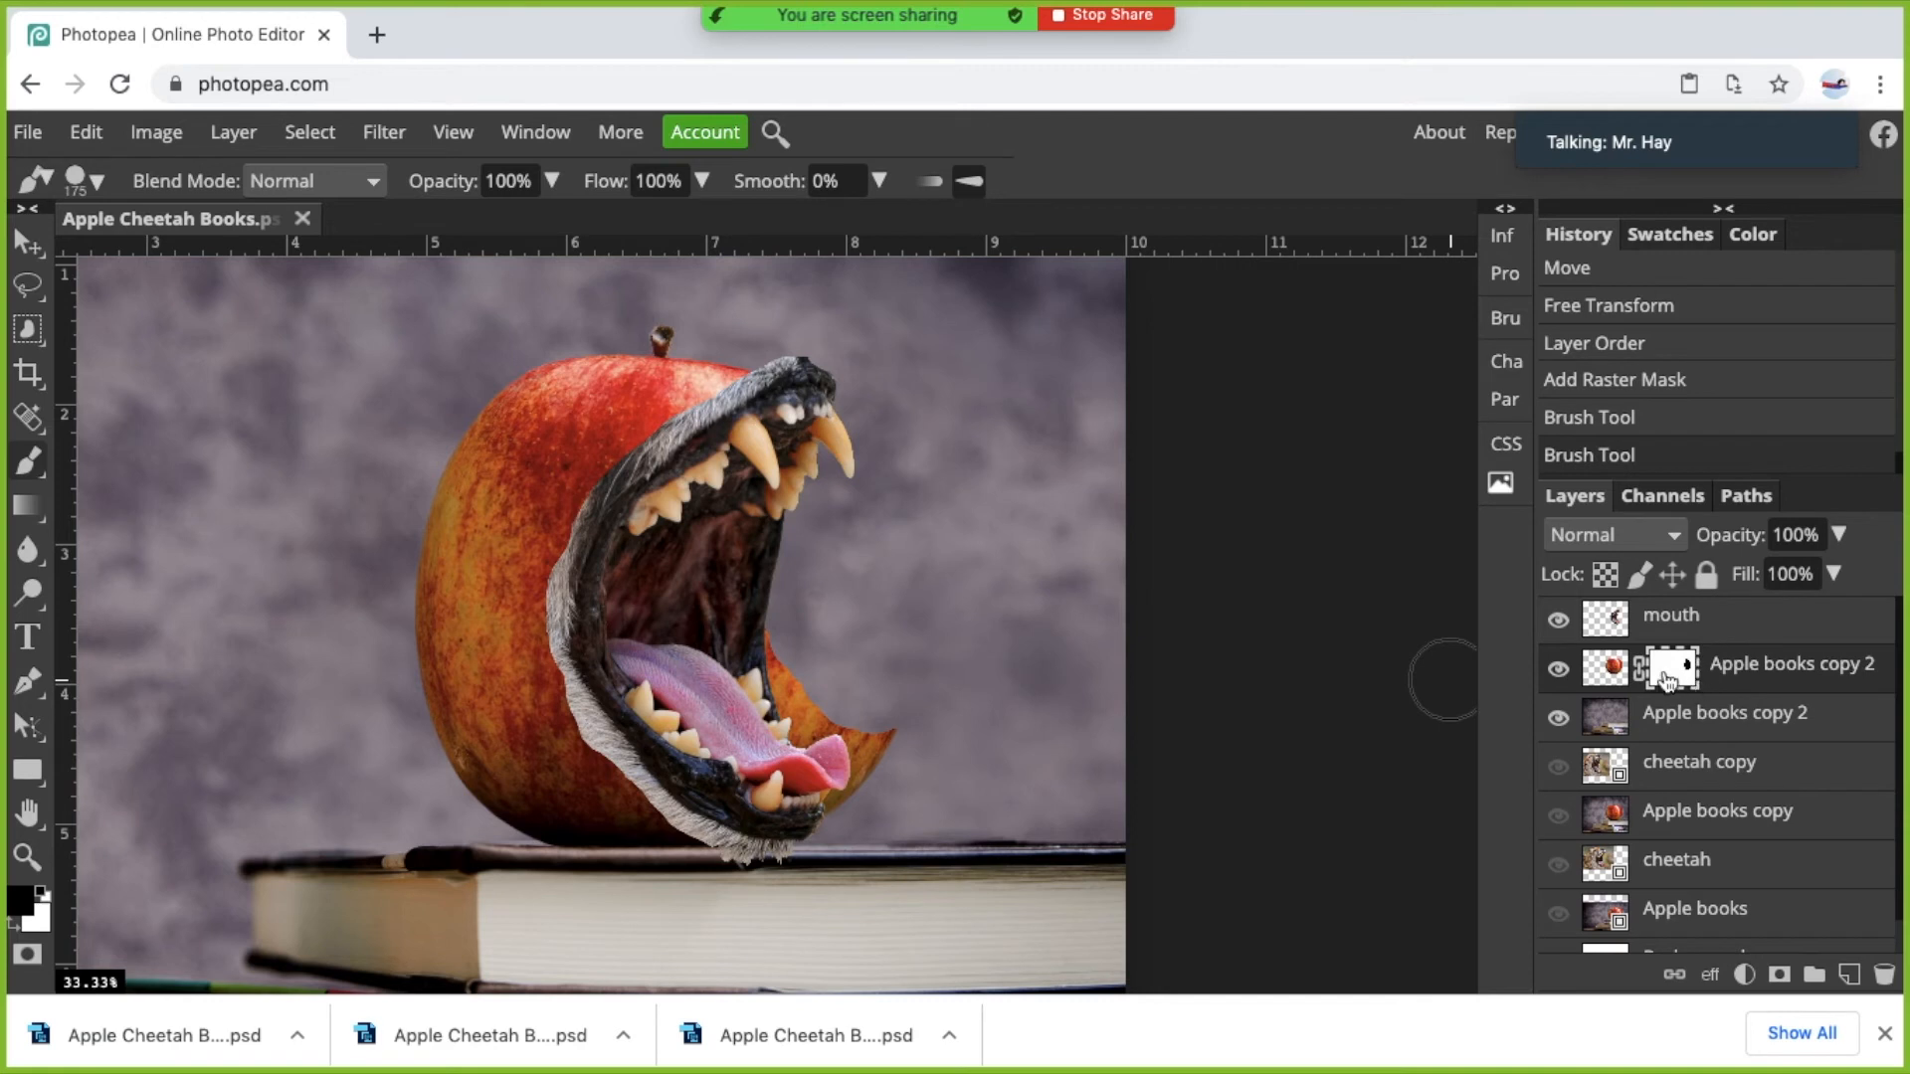
{"action": "mouse_move", "coordinate": [895, 786]}
{"action": "left_mouse_down"}
{"action": "mouse_move", "coordinate": [760, 625]}
{"action": "mouse_move", "coordinate": [841, 805]}
{"action": "mouse_move", "coordinate": [910, 712]}
{"action": "mouse_move", "coordinate": [815, 720]}
{"action": "mouse_move", "coordinate": [770, 678]}
{"action": "mouse_move", "coordinate": [770, 612]}
{"action": "mouse_move", "coordinate": [845, 437]}
{"action": "left_mouse_up"}
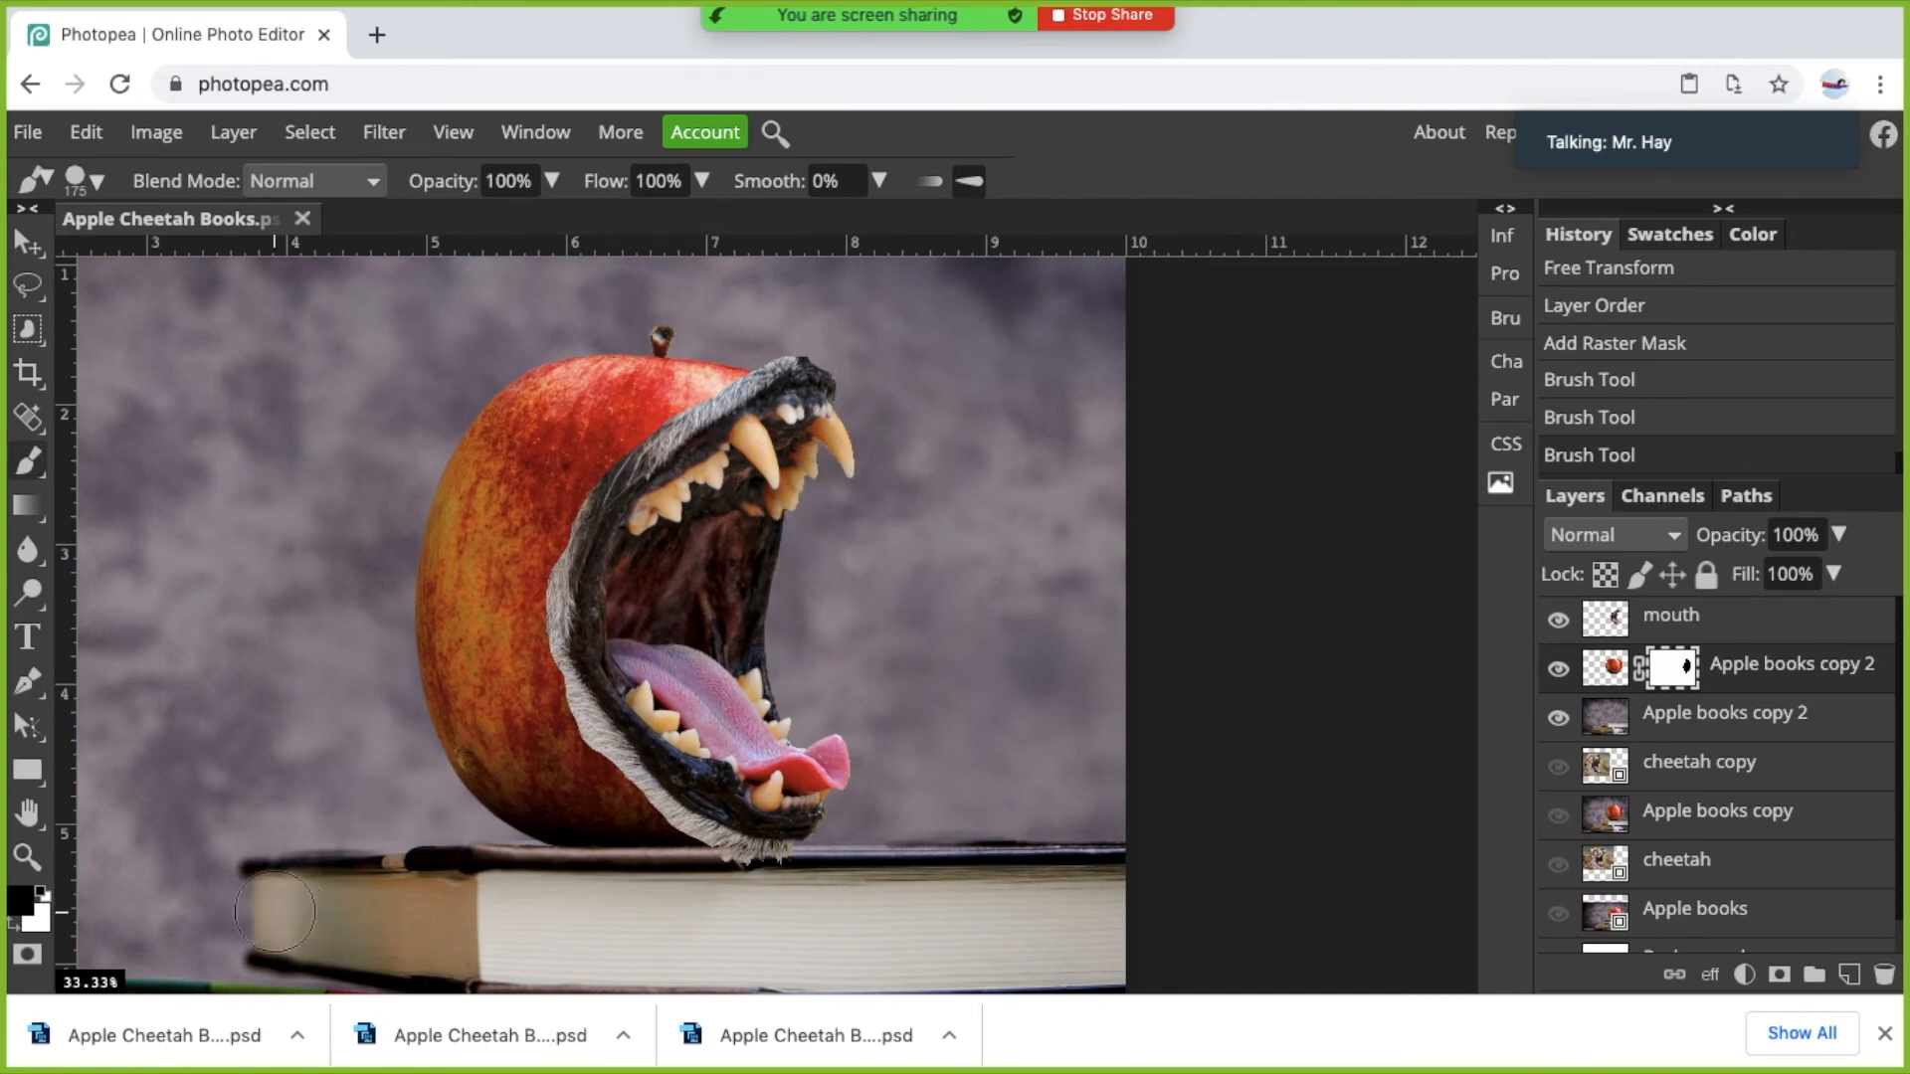
{"action": "left_click", "coordinate": [42, 893]}
{"action": "mouse_move", "coordinate": [754, 623]}
{"action": "left_mouse_down"}
{"action": "mouse_move", "coordinate": [836, 410]}
{"action": "mouse_move", "coordinate": [896, 422]}
{"action": "mouse_move", "coordinate": [894, 505]}
{"action": "mouse_move", "coordinate": [852, 522]}
{"action": "mouse_move", "coordinate": [852, 468]}
{"action": "mouse_move", "coordinate": [858, 555]}
{"action": "mouse_move", "coordinate": [906, 601]}
{"action": "mouse_move", "coordinate": [909, 572]}
{"action": "mouse_move", "coordinate": [886, 694]}
{"action": "mouse_move", "coordinate": [851, 748]}
{"action": "mouse_move", "coordinate": [837, 639]}
{"action": "mouse_move", "coordinate": [820, 611]}
{"action": "mouse_move", "coordinate": [782, 621]}
{"action": "mouse_move", "coordinate": [814, 769]}
{"action": "mouse_move", "coordinate": [869, 784]}
{"action": "mouse_move", "coordinate": [796, 789]}
{"action": "mouse_move", "coordinate": [793, 772]}
{"action": "mouse_move", "coordinate": [844, 729]}
{"action": "mouse_move", "coordinate": [884, 616]}
{"action": "mouse_move", "coordinate": [857, 400]}
{"action": "left_mouse_up"}
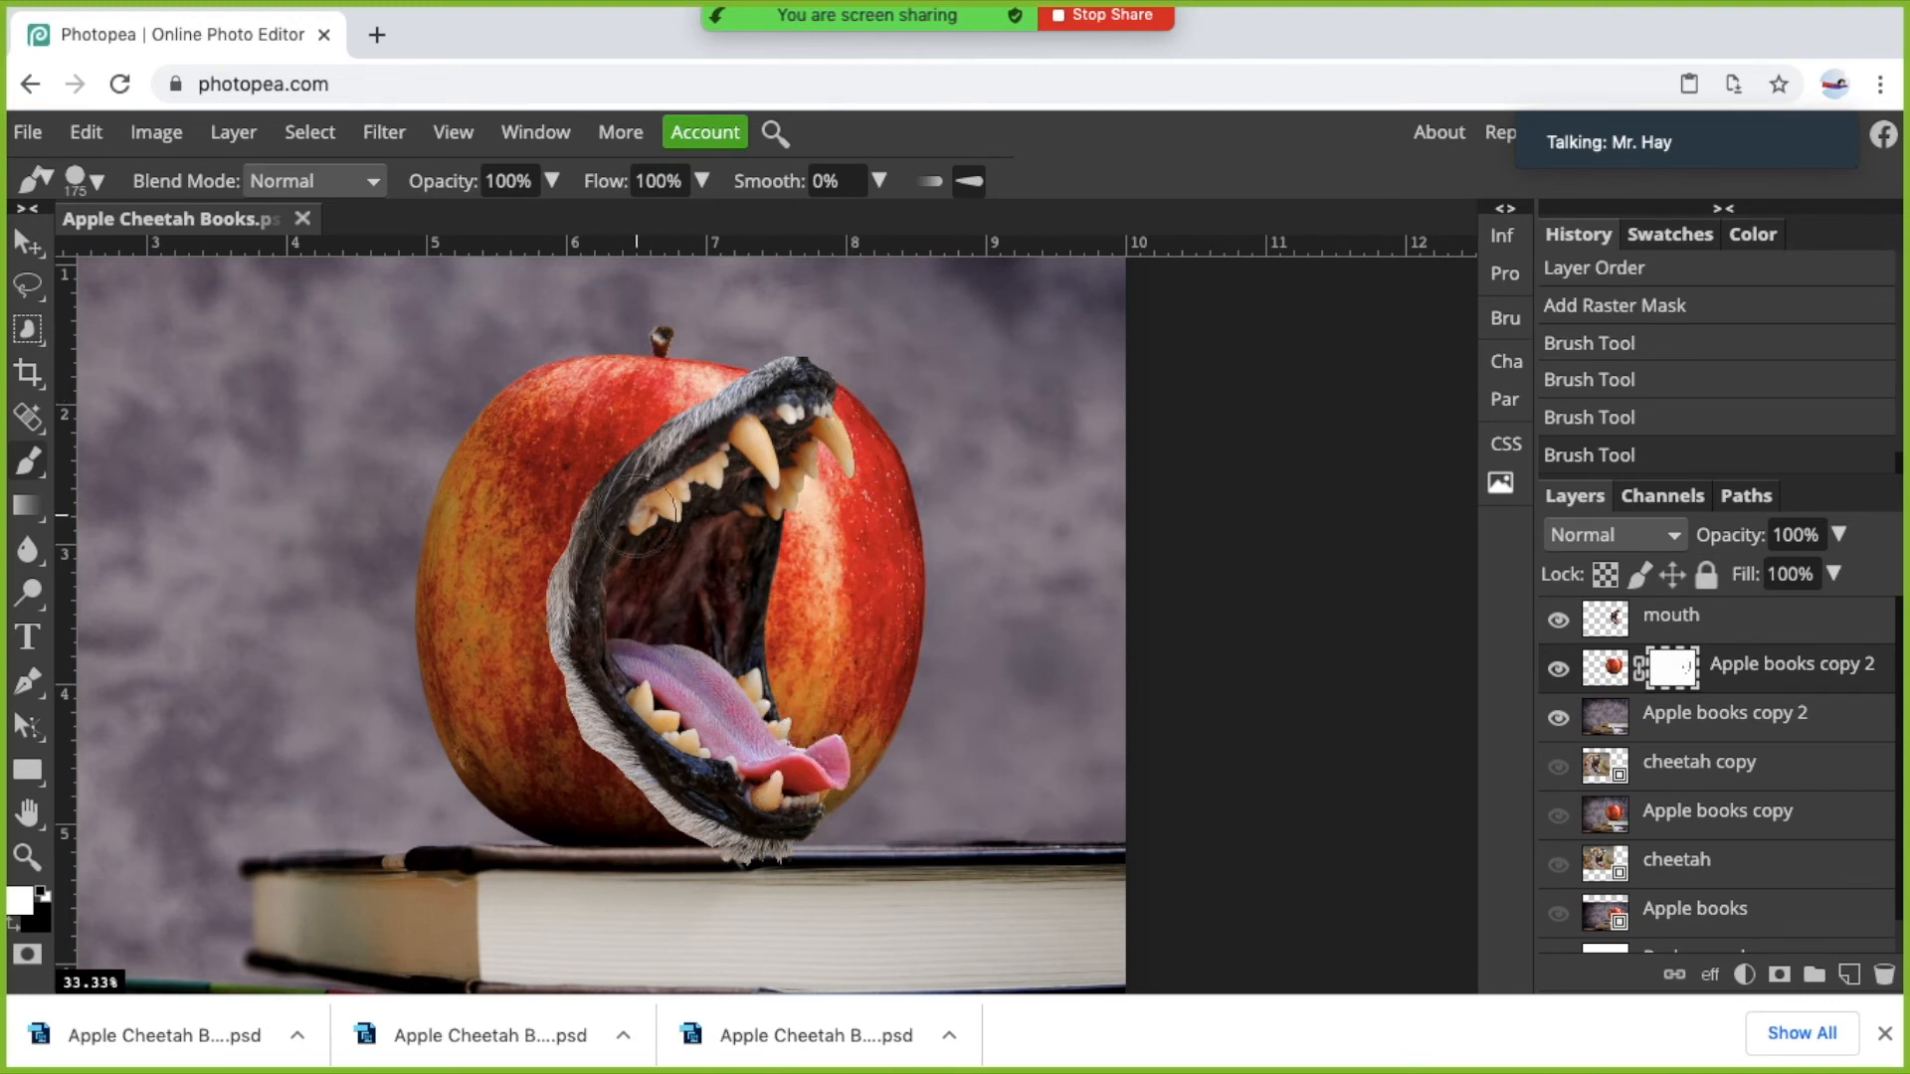
Hide the apple in front of the open mouth by painting black on the cut-out apple layer's mask.
{"action": "left_click", "coordinate": [17, 930]}
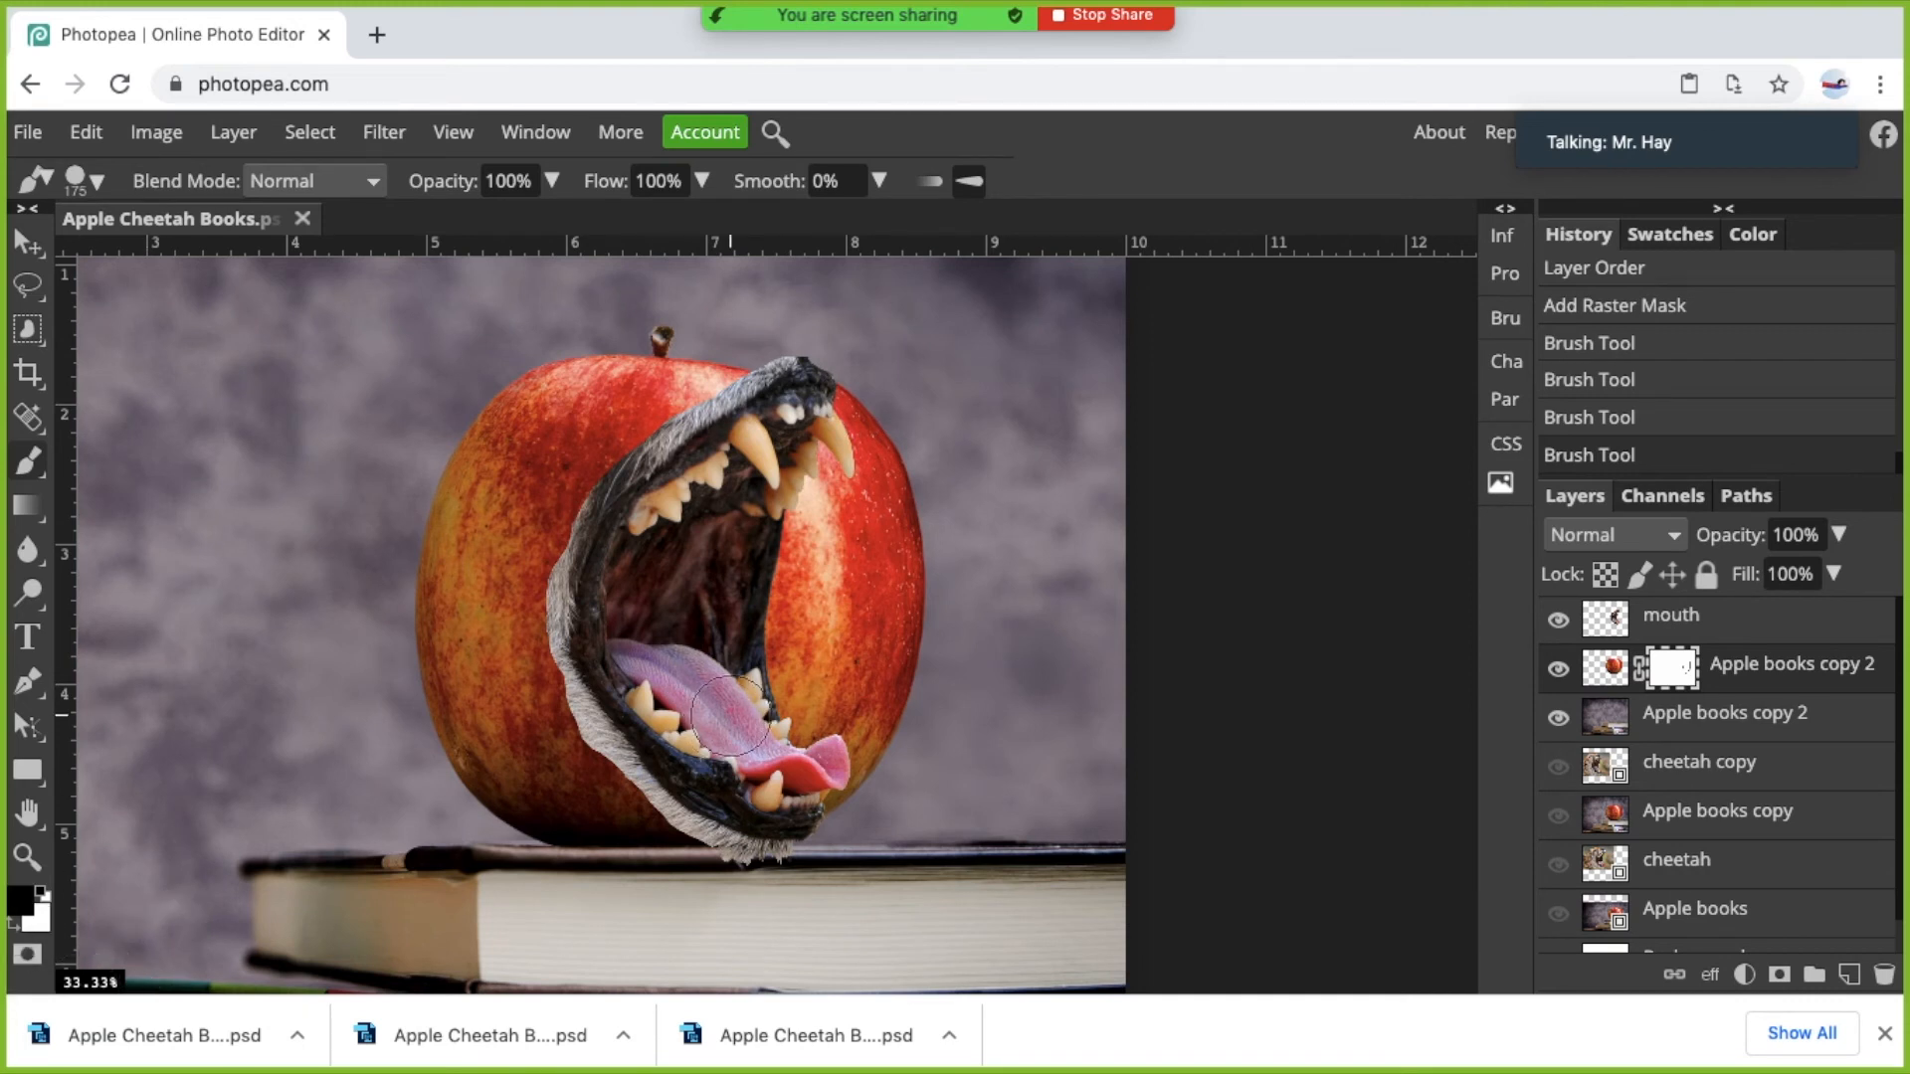
{"action": "mouse_move", "coordinate": [808, 636]}
{"action": "left_mouse_down"}
{"action": "mouse_move", "coordinate": [814, 490]}
{"action": "mouse_move", "coordinate": [848, 414]}
{"action": "mouse_move", "coordinate": [789, 571]}
{"action": "mouse_move", "coordinate": [789, 690]}
{"action": "mouse_move", "coordinate": [827, 774]}
{"action": "mouse_move", "coordinate": [865, 763]}
{"action": "mouse_move", "coordinate": [845, 772]}
{"action": "mouse_move", "coordinate": [868, 496]}
{"action": "mouse_move", "coordinate": [926, 490]}
{"action": "mouse_move", "coordinate": [899, 729]}
{"action": "mouse_move", "coordinate": [912, 652]}
{"action": "left_mouse_up"}
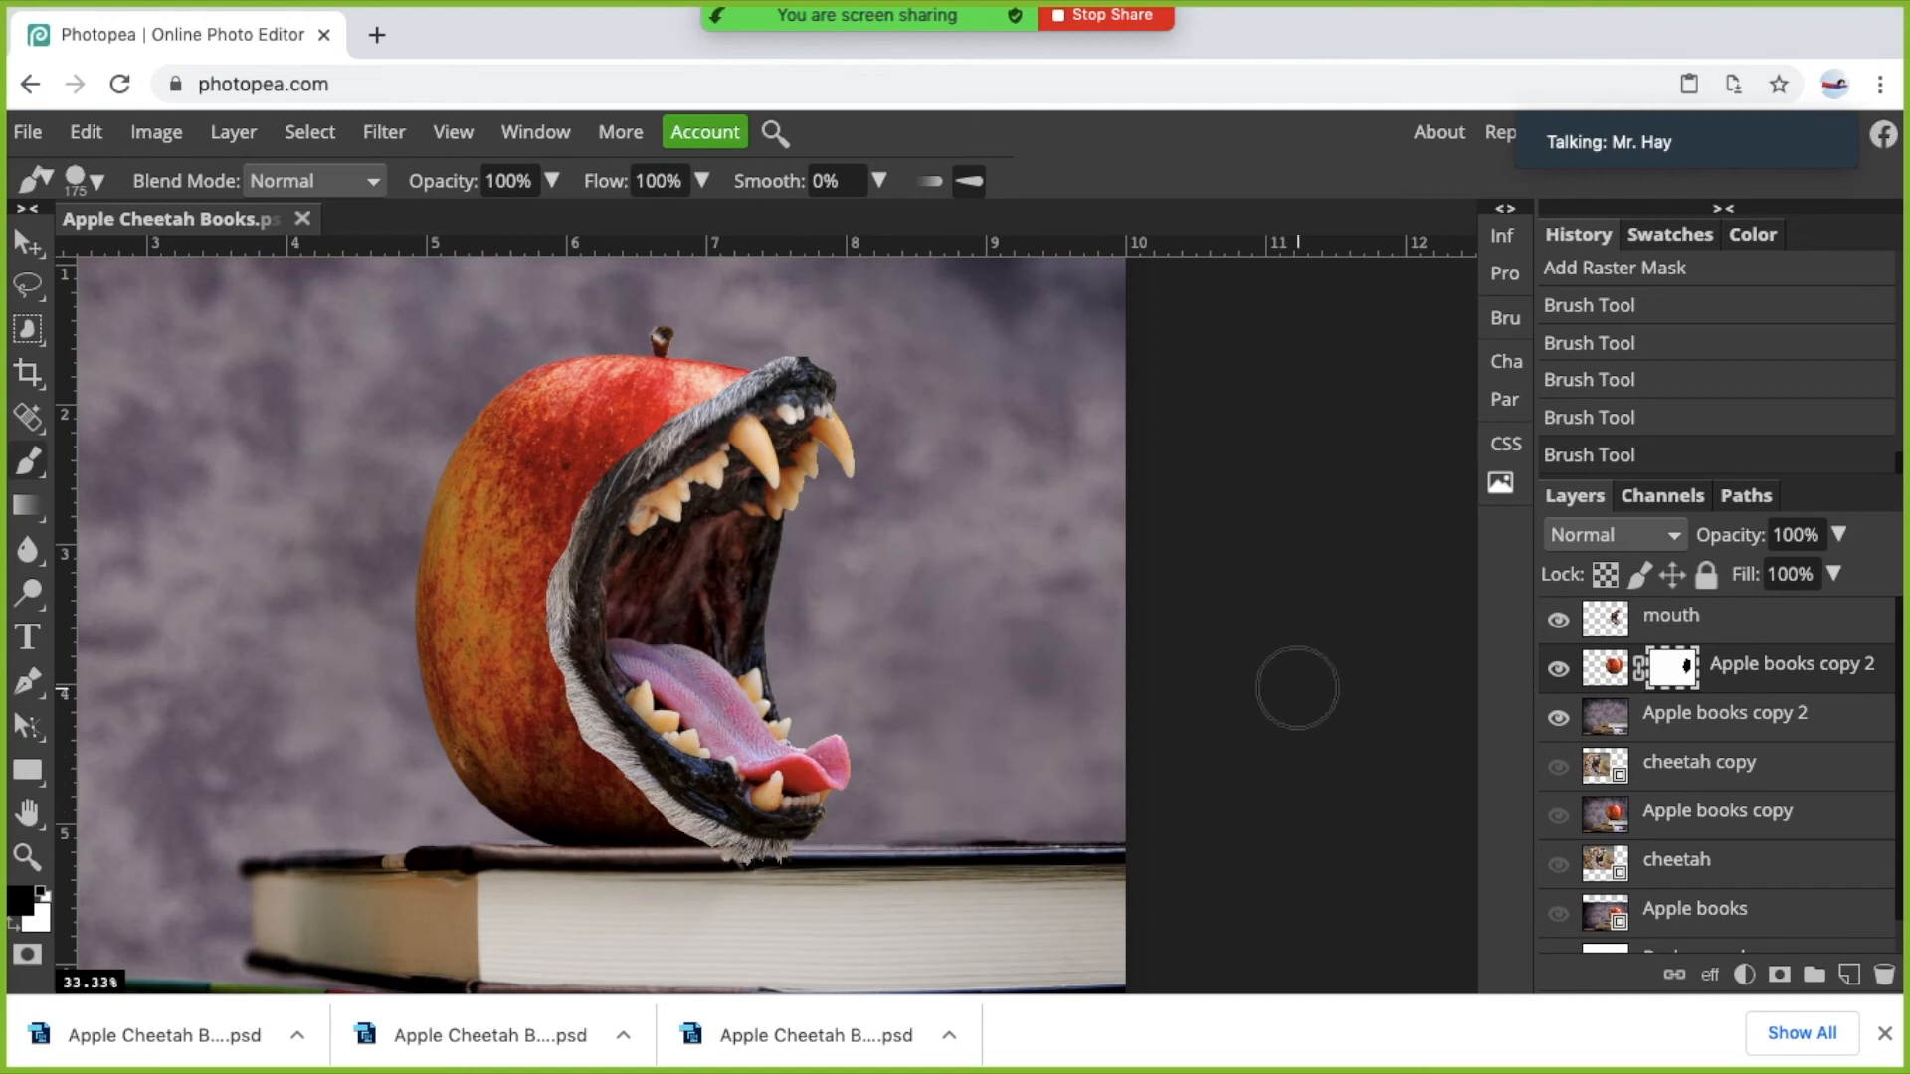
Add a Reveal All raster mask to the mouth layer.
{"action": "left_click", "coordinate": [1667, 621]}
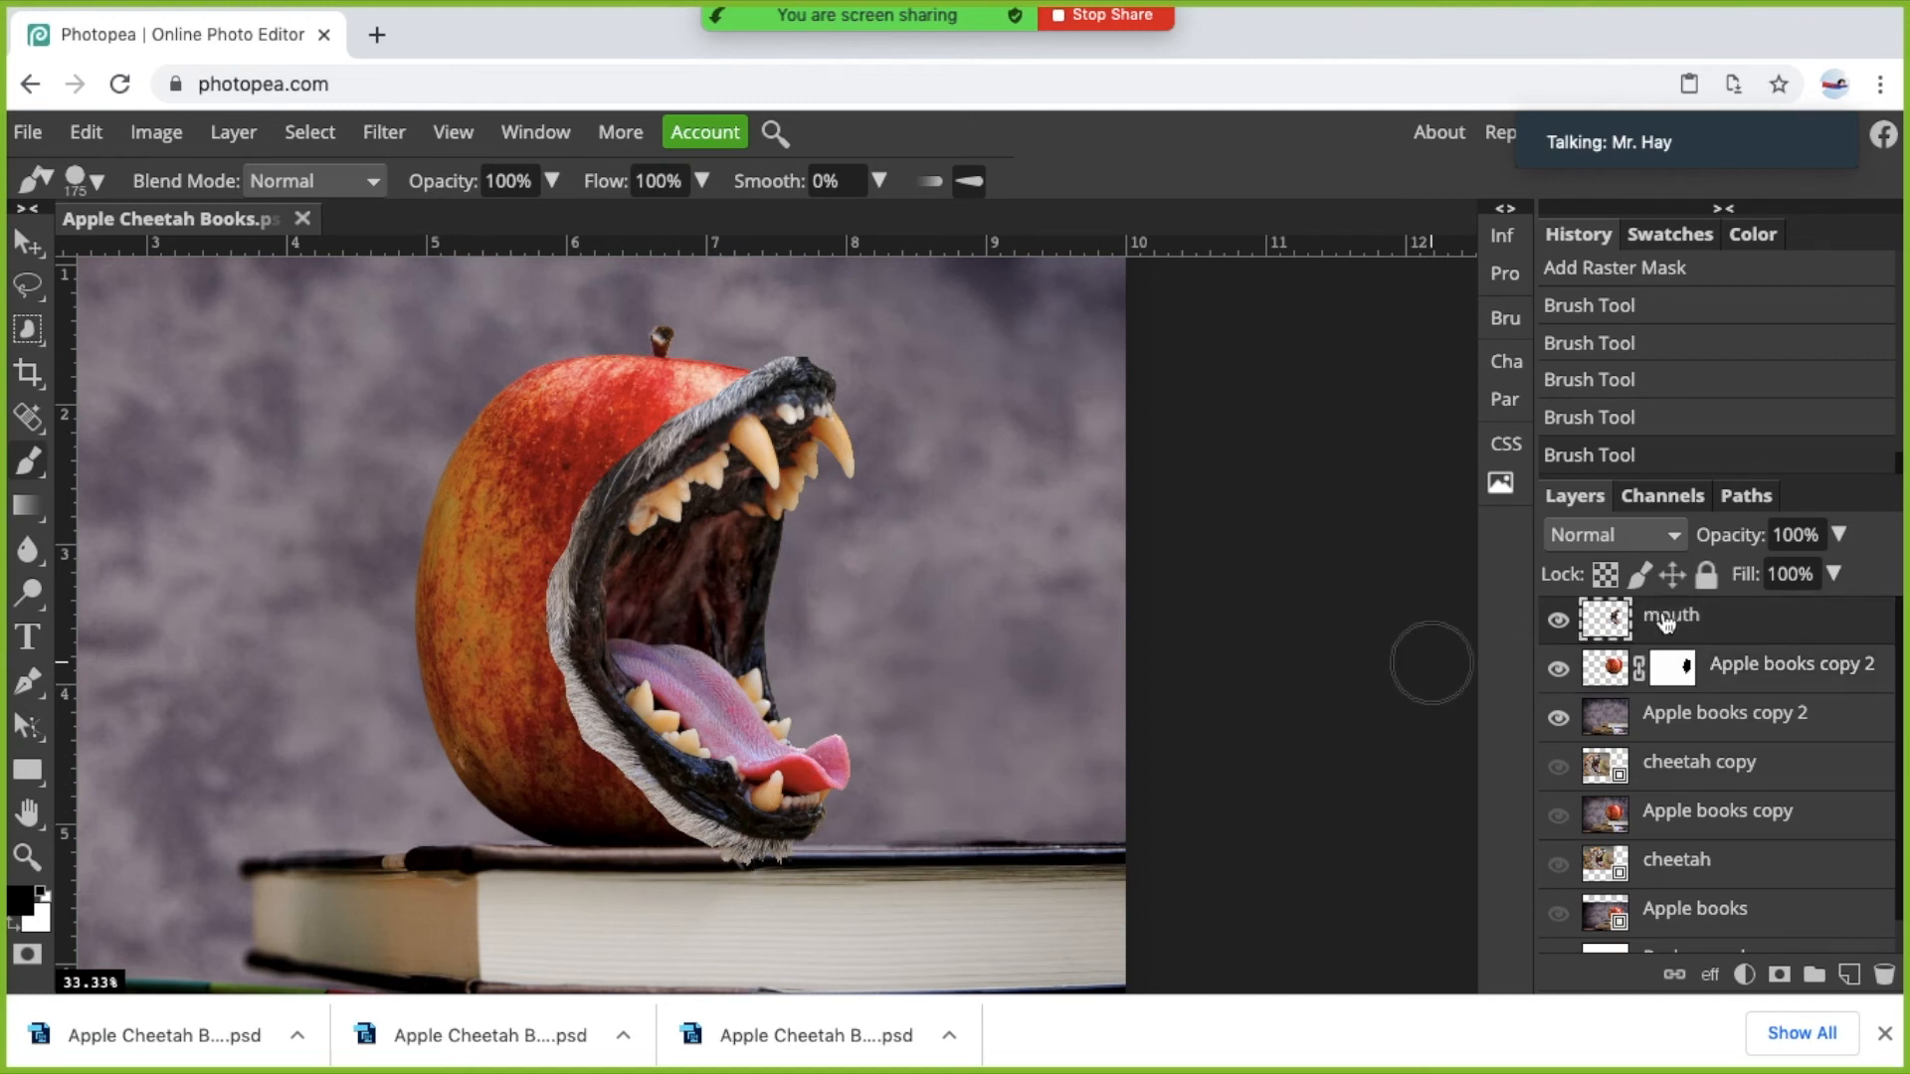
{"action": "left_click", "coordinate": [232, 134]}
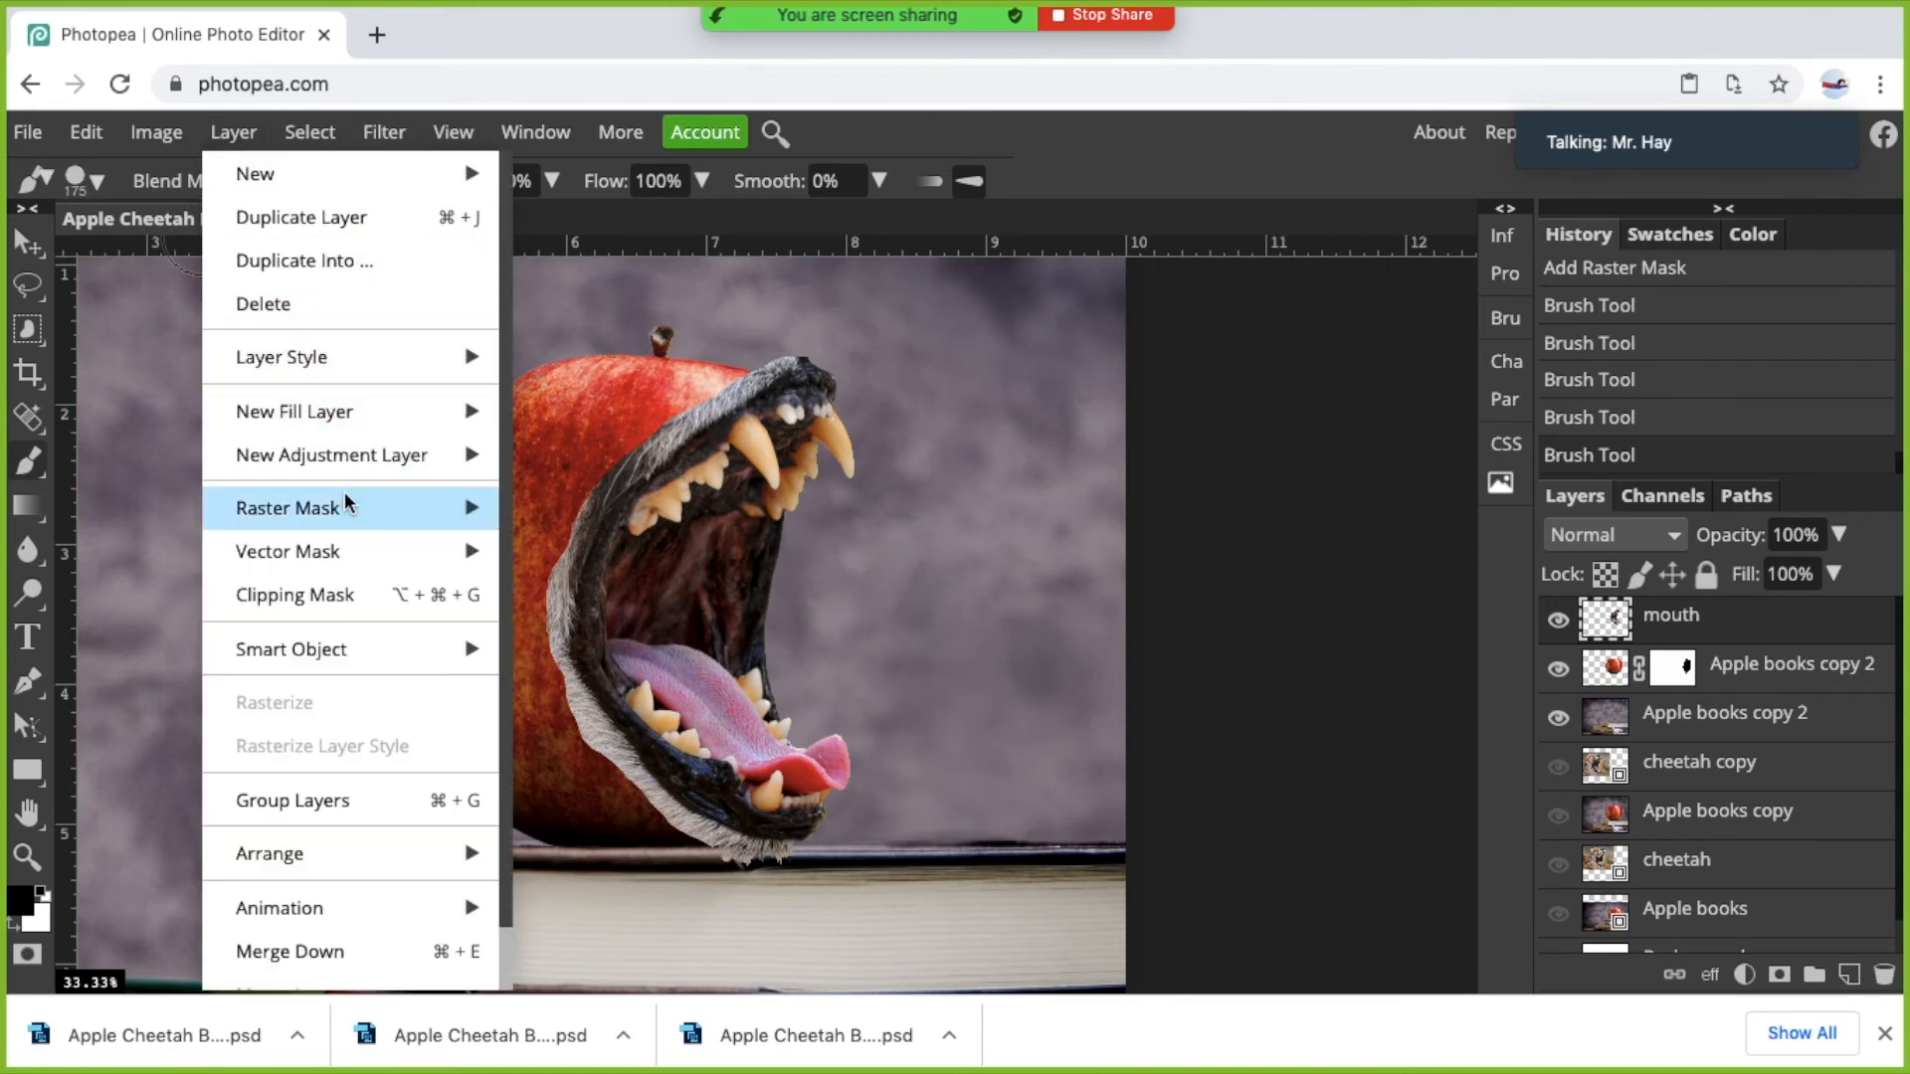
{"action": "mouse_move", "coordinate": [347, 502]}
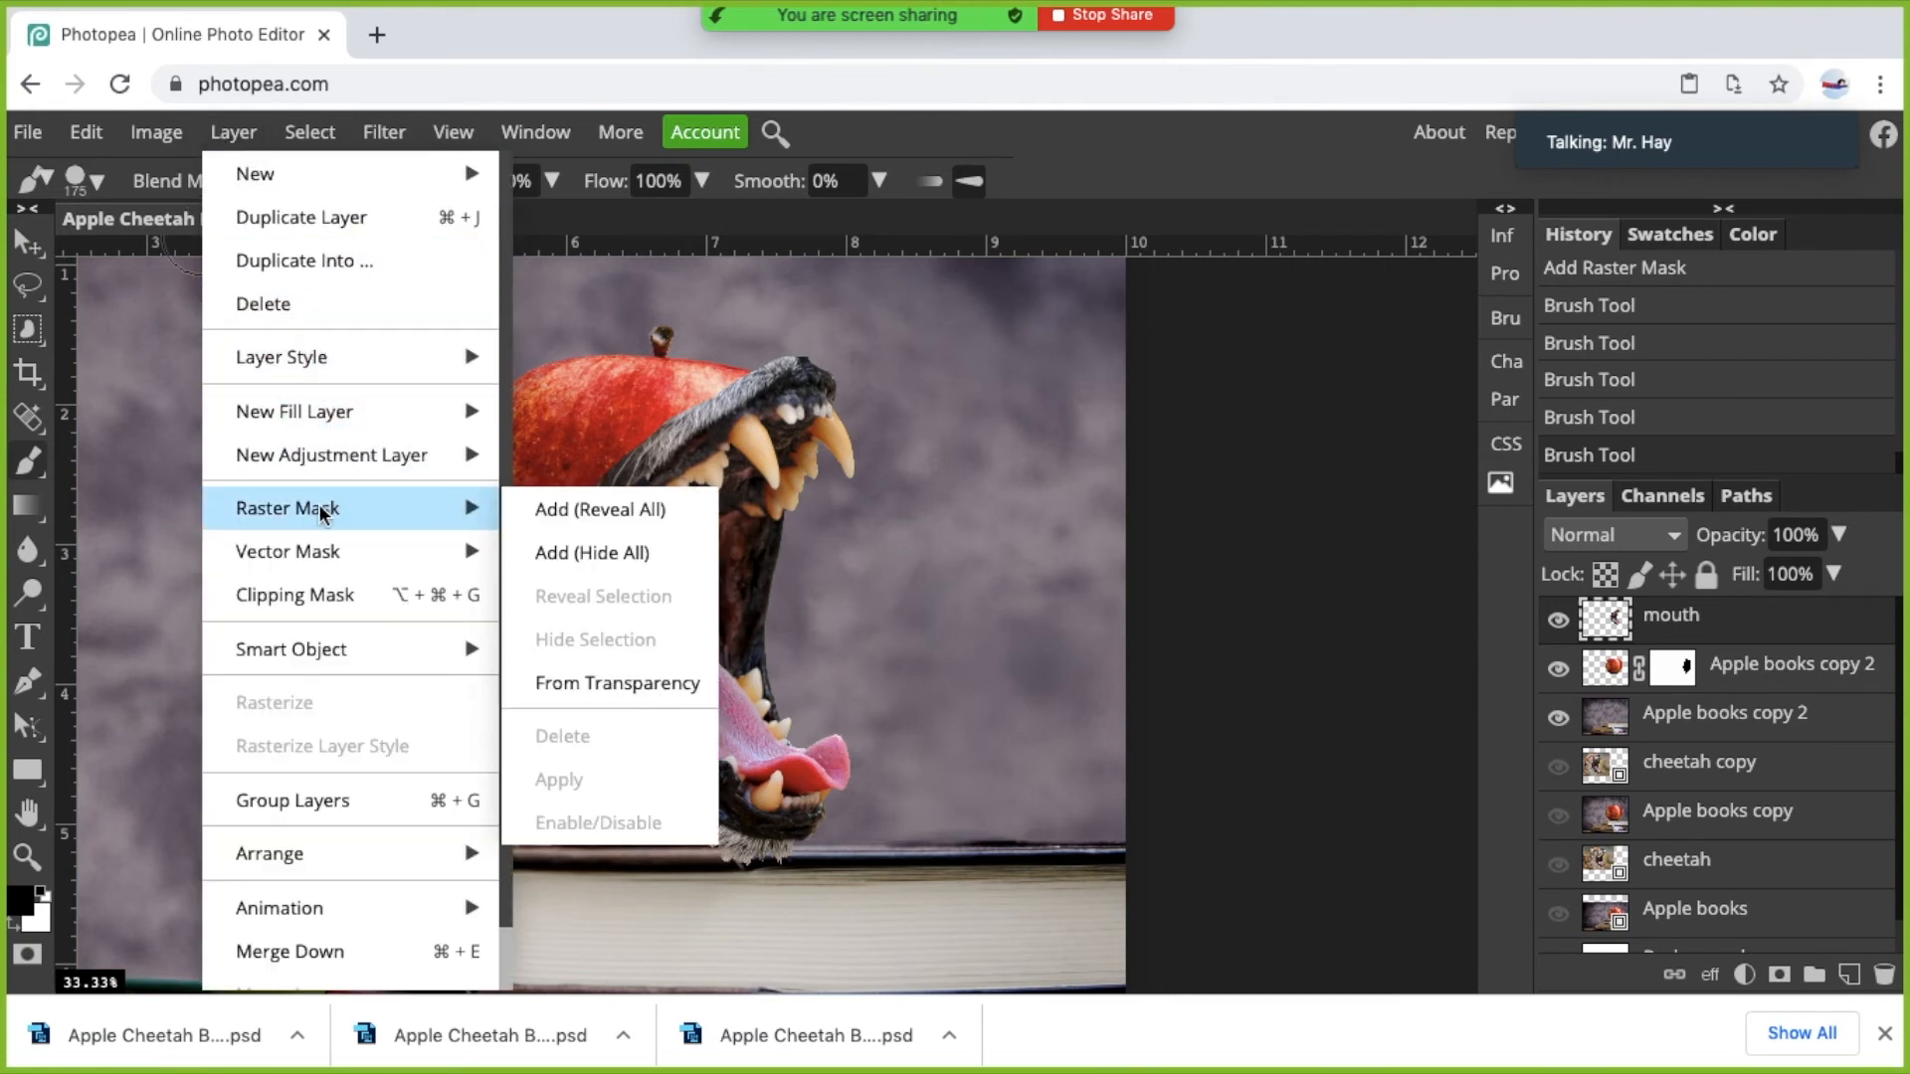
{"action": "left_click", "coordinate": [578, 512]}
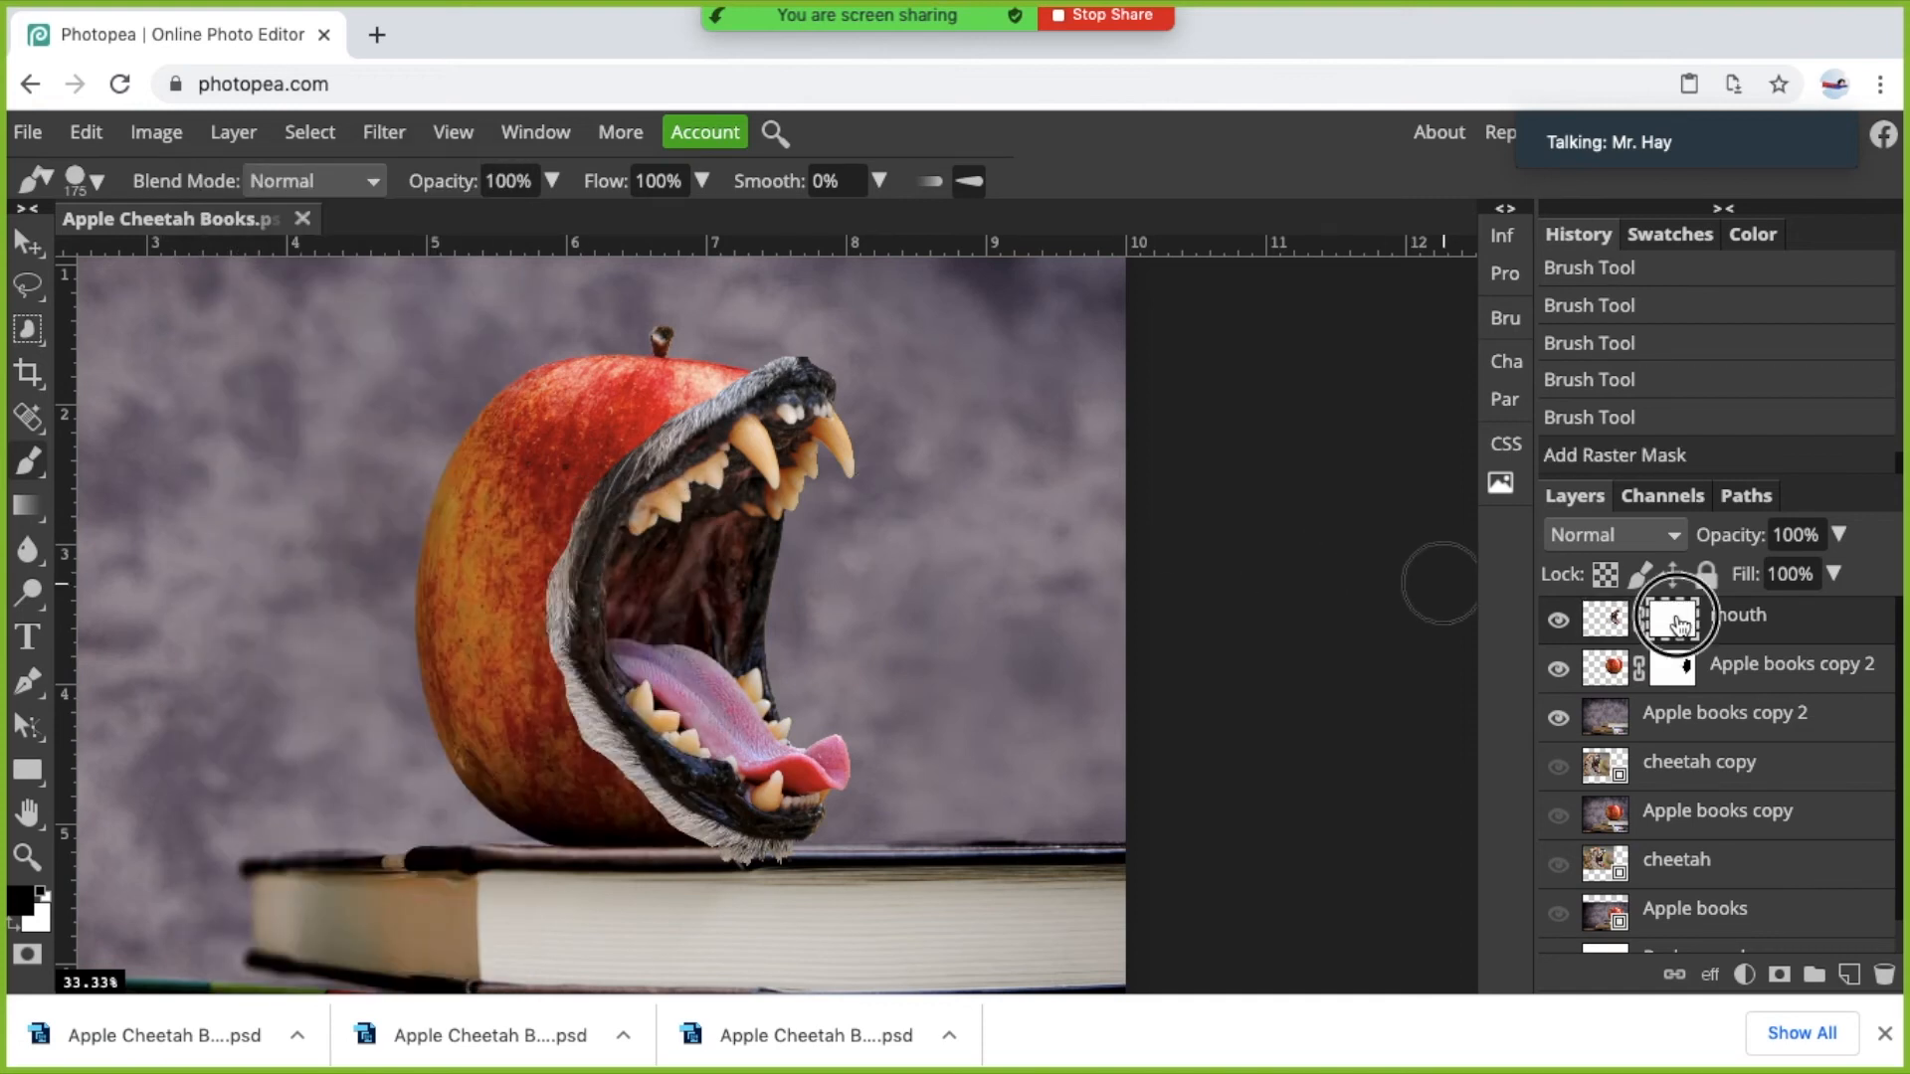
Try painting black on the mouth's mask over the upper fur edge with the hard 175 px Brush, and undo the stroke.
{"action": "mouse_move", "coordinate": [669, 527]}
{"action": "left_mouse_down"}
{"action": "mouse_move", "coordinate": [656, 423]}
{"action": "mouse_move", "coordinate": [570, 510]}
{"action": "mouse_move", "coordinate": [541, 580]}
{"action": "mouse_move", "coordinate": [683, 438]}
{"action": "left_mouse_up"}
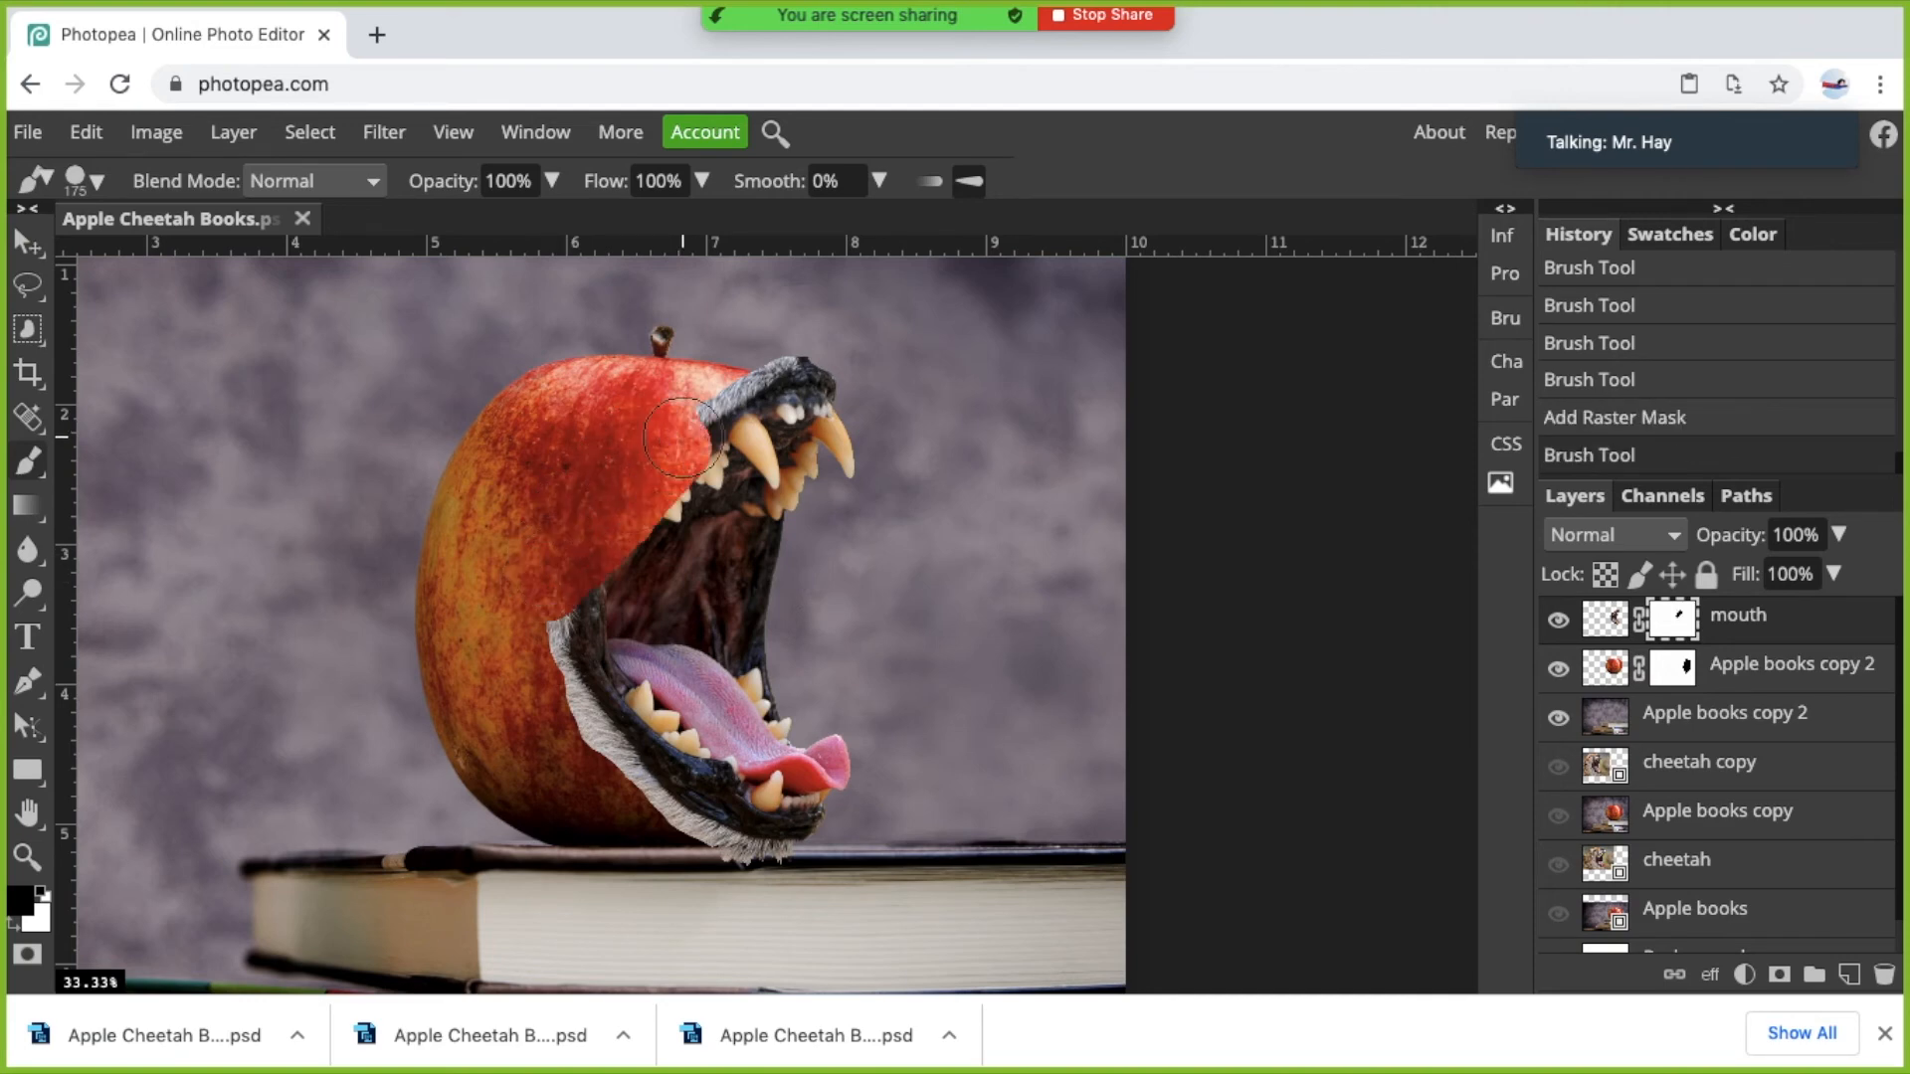
{"action": "key", "text": "ctrl+z"}
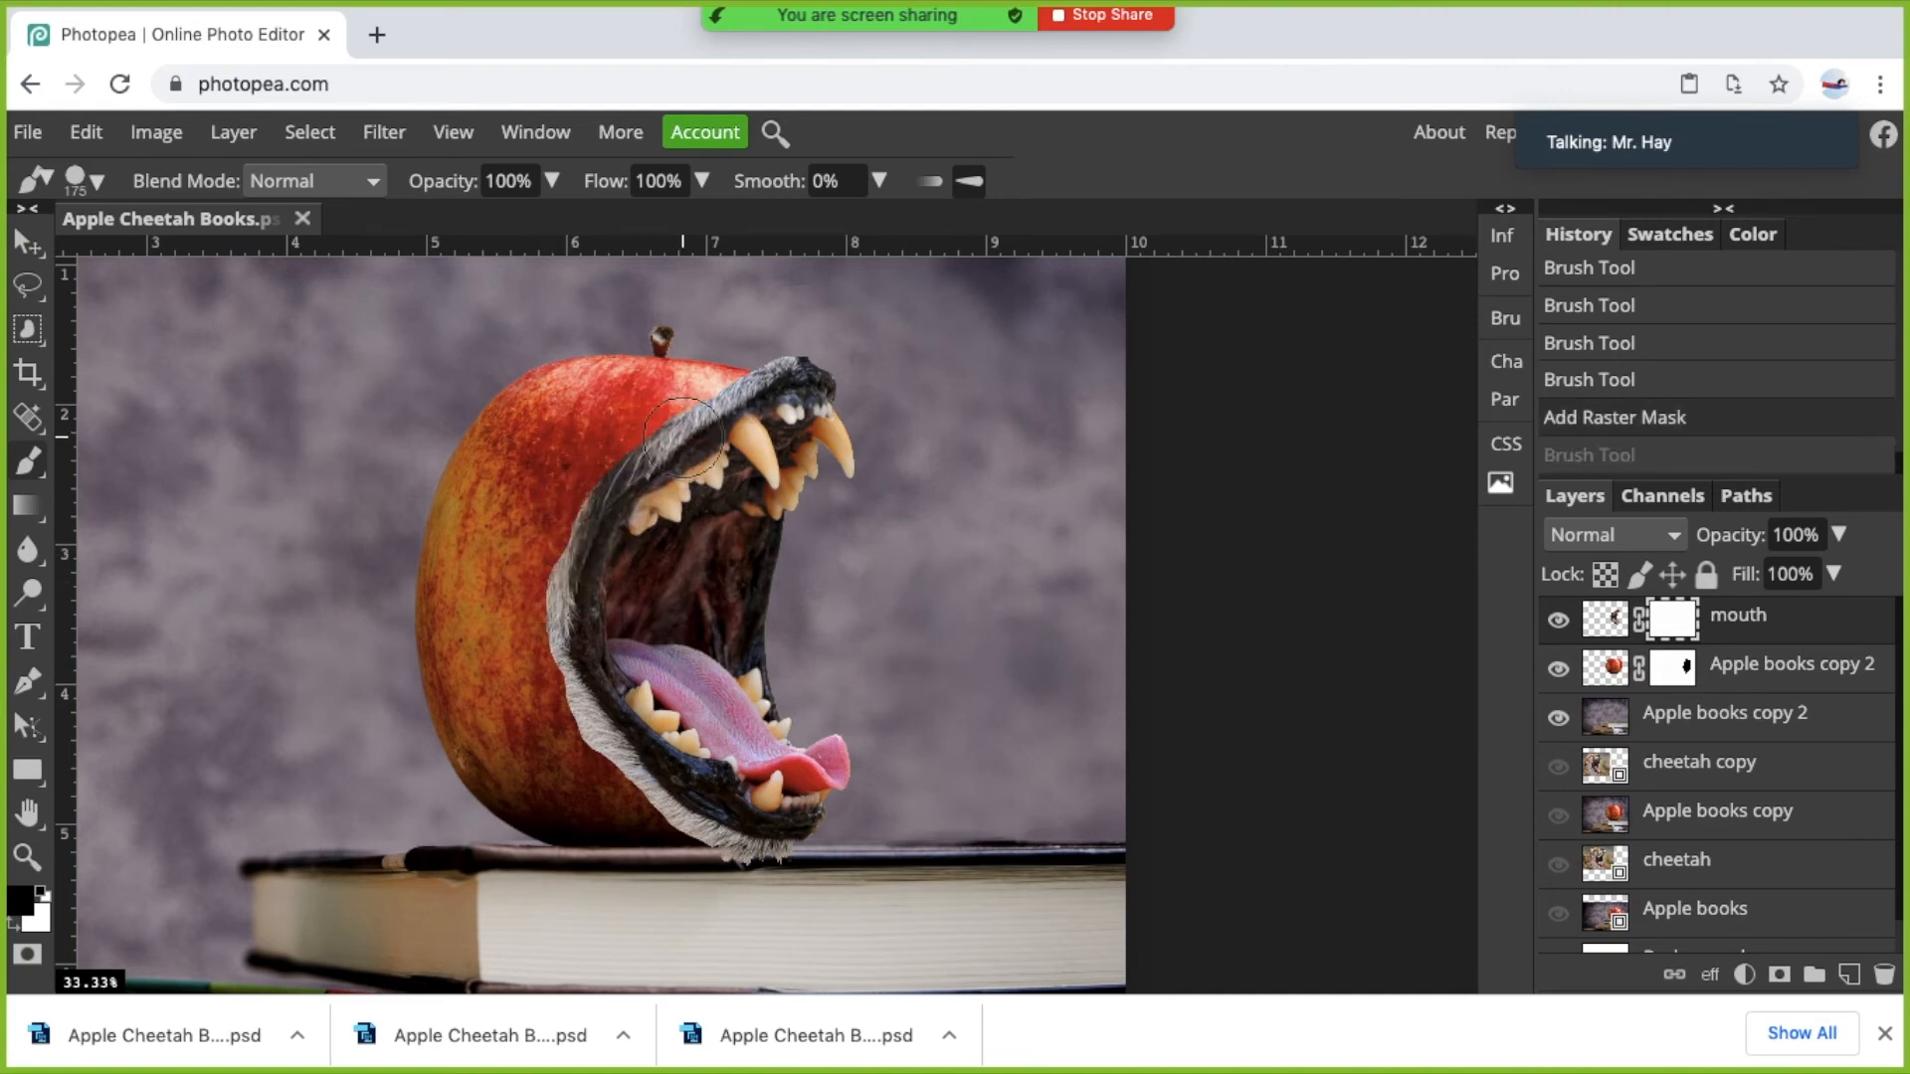
Choose the soft 24 px brush, enlarge it to 90, and paint black on the mouth's mask over the fur along the upper jaw and mouth corner.
{"action": "scroll", "coordinate": [683, 438], "scroll_direction": "up", "scroll_amount": 2}
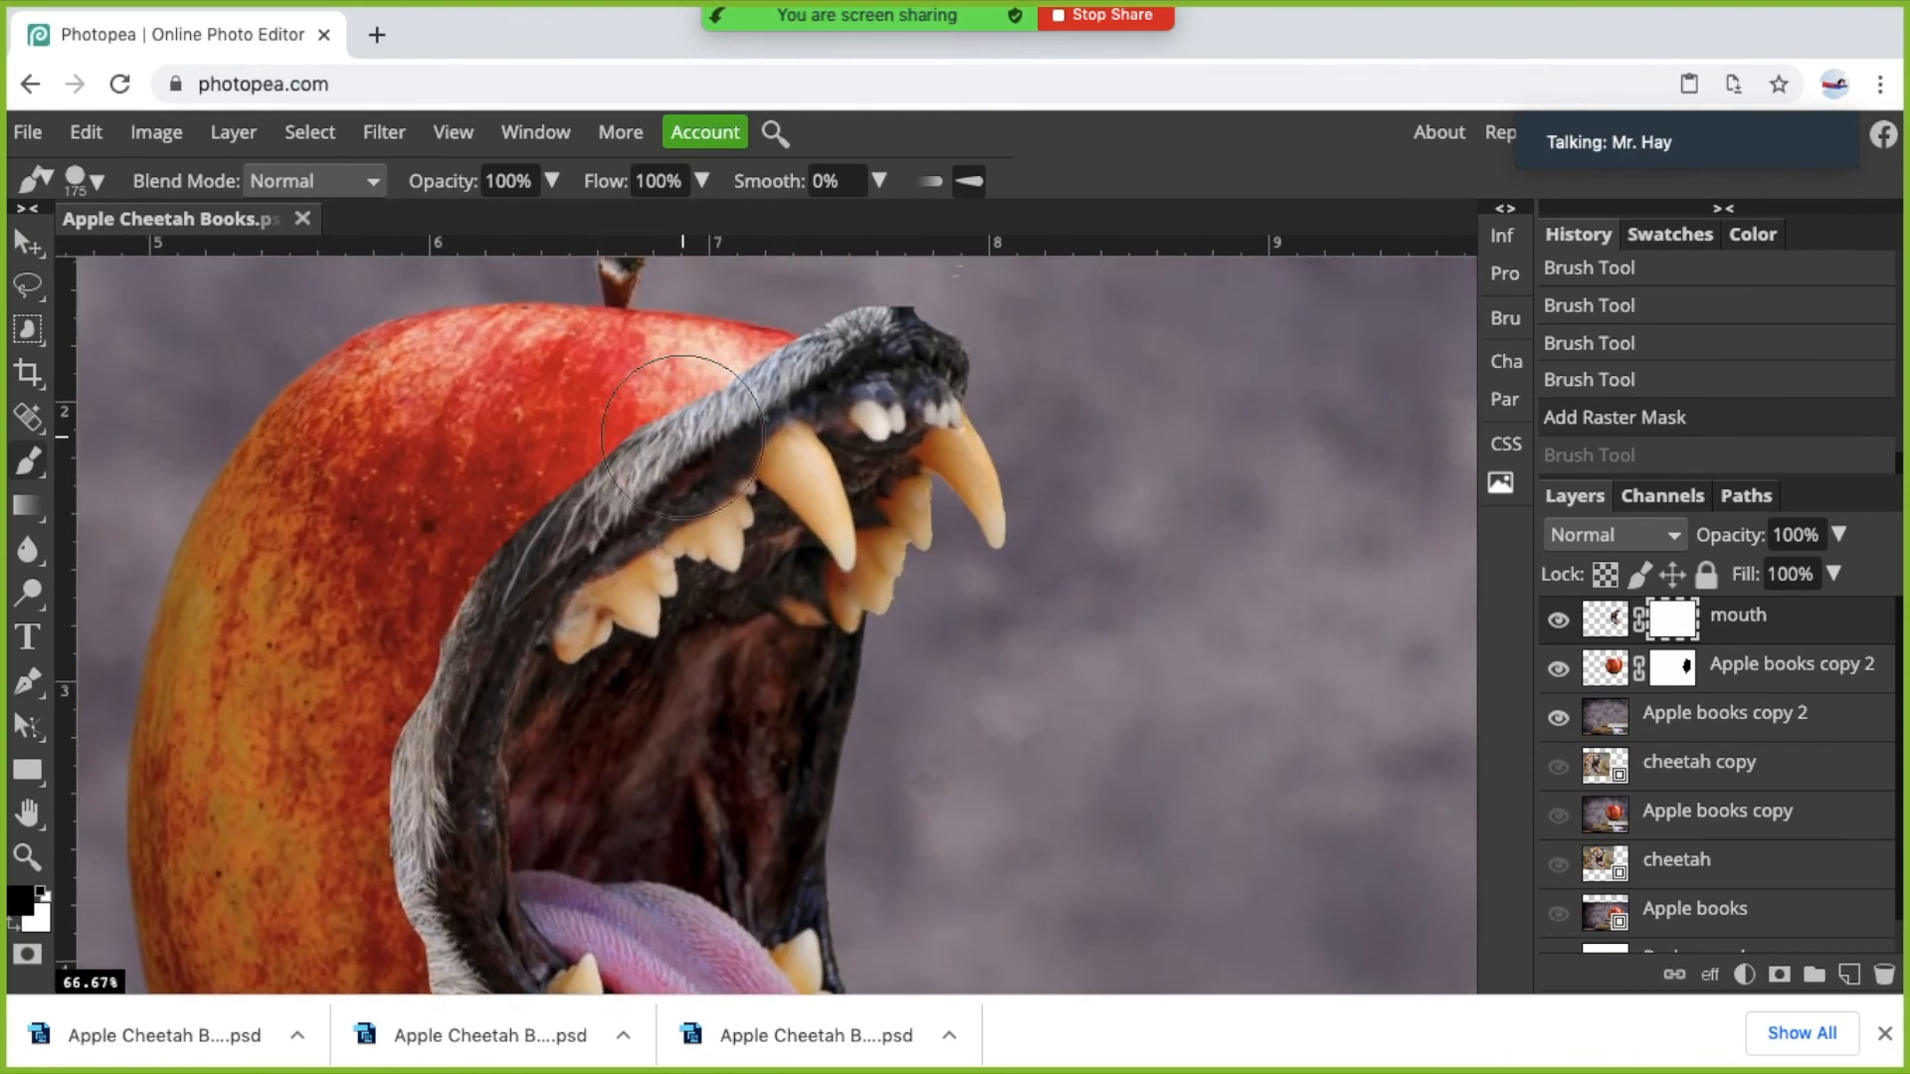
{"action": "scroll", "coordinate": [683, 438], "scroll_direction": "up", "scroll_amount": 1}
{"action": "scroll", "coordinate": [682, 438], "scroll_direction": "left", "scroll_amount": 1}
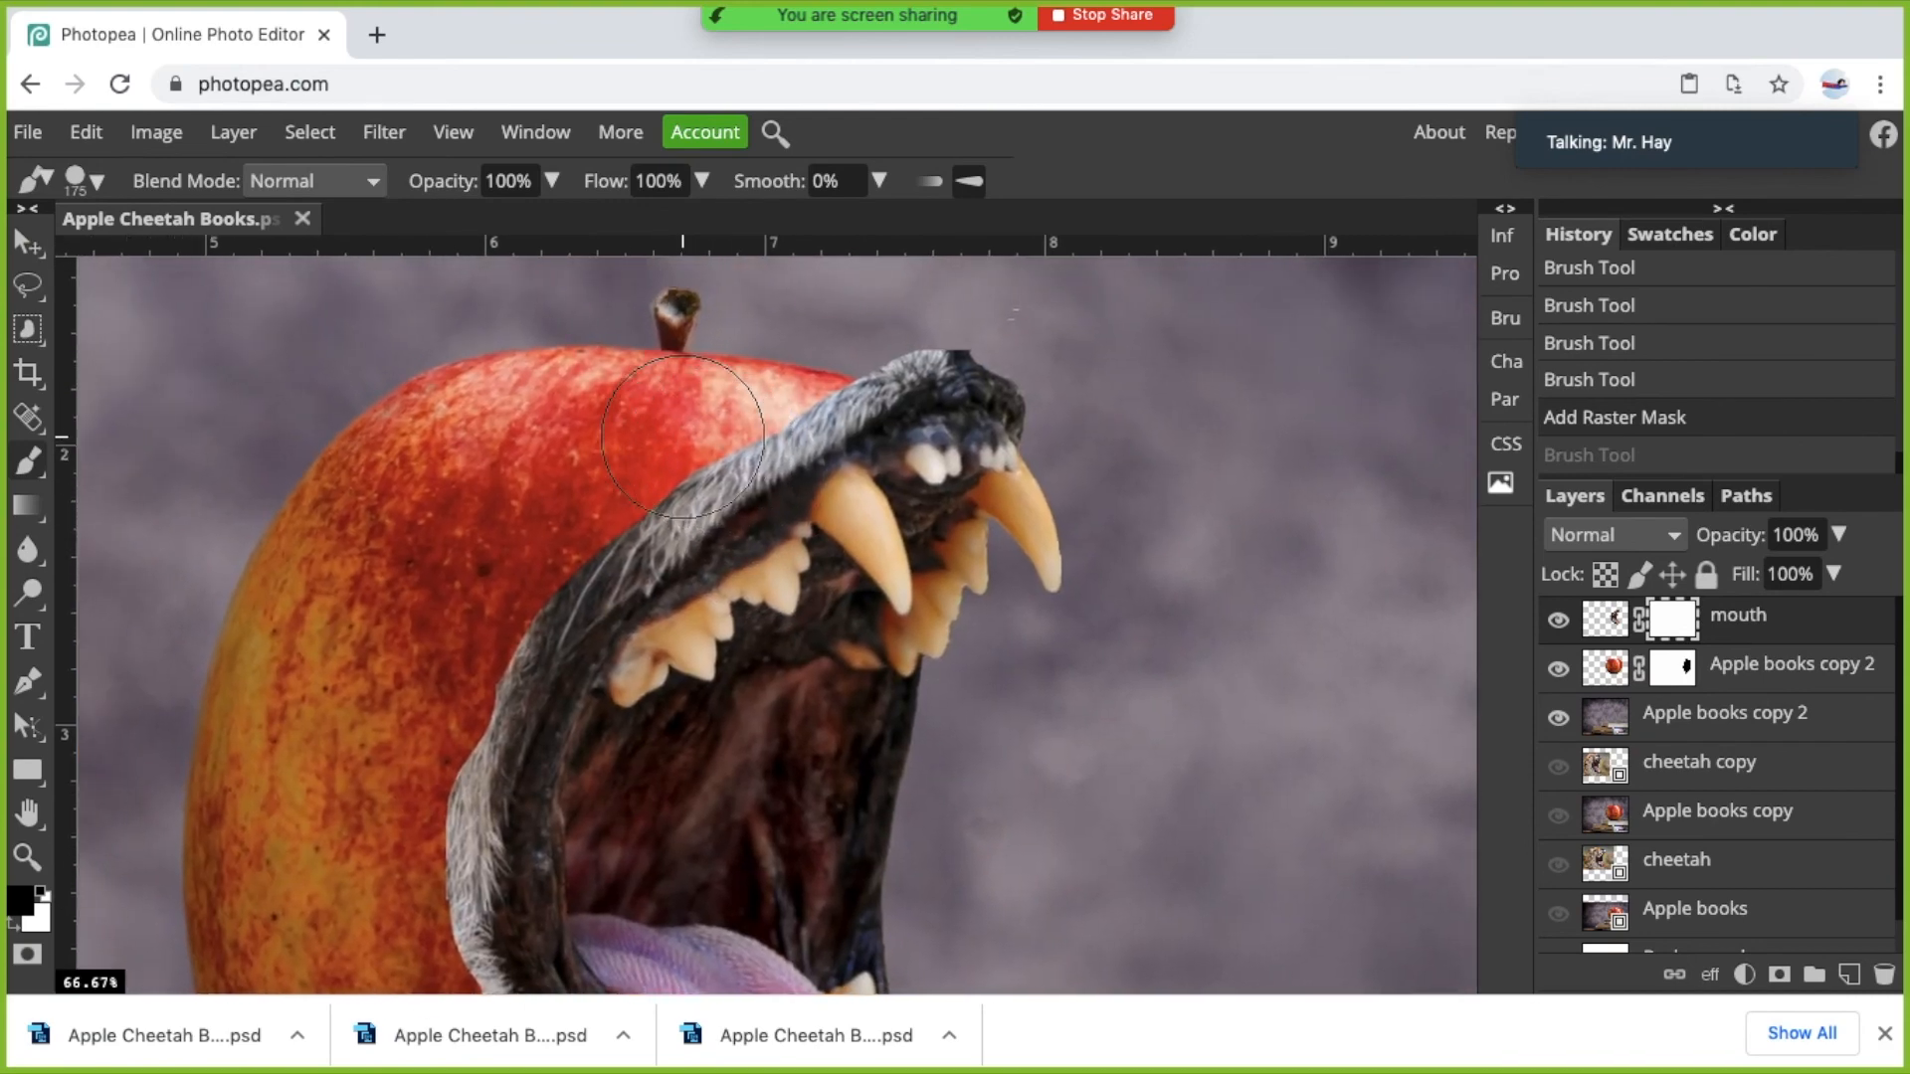
{"action": "left_click", "coordinate": [98, 182]}
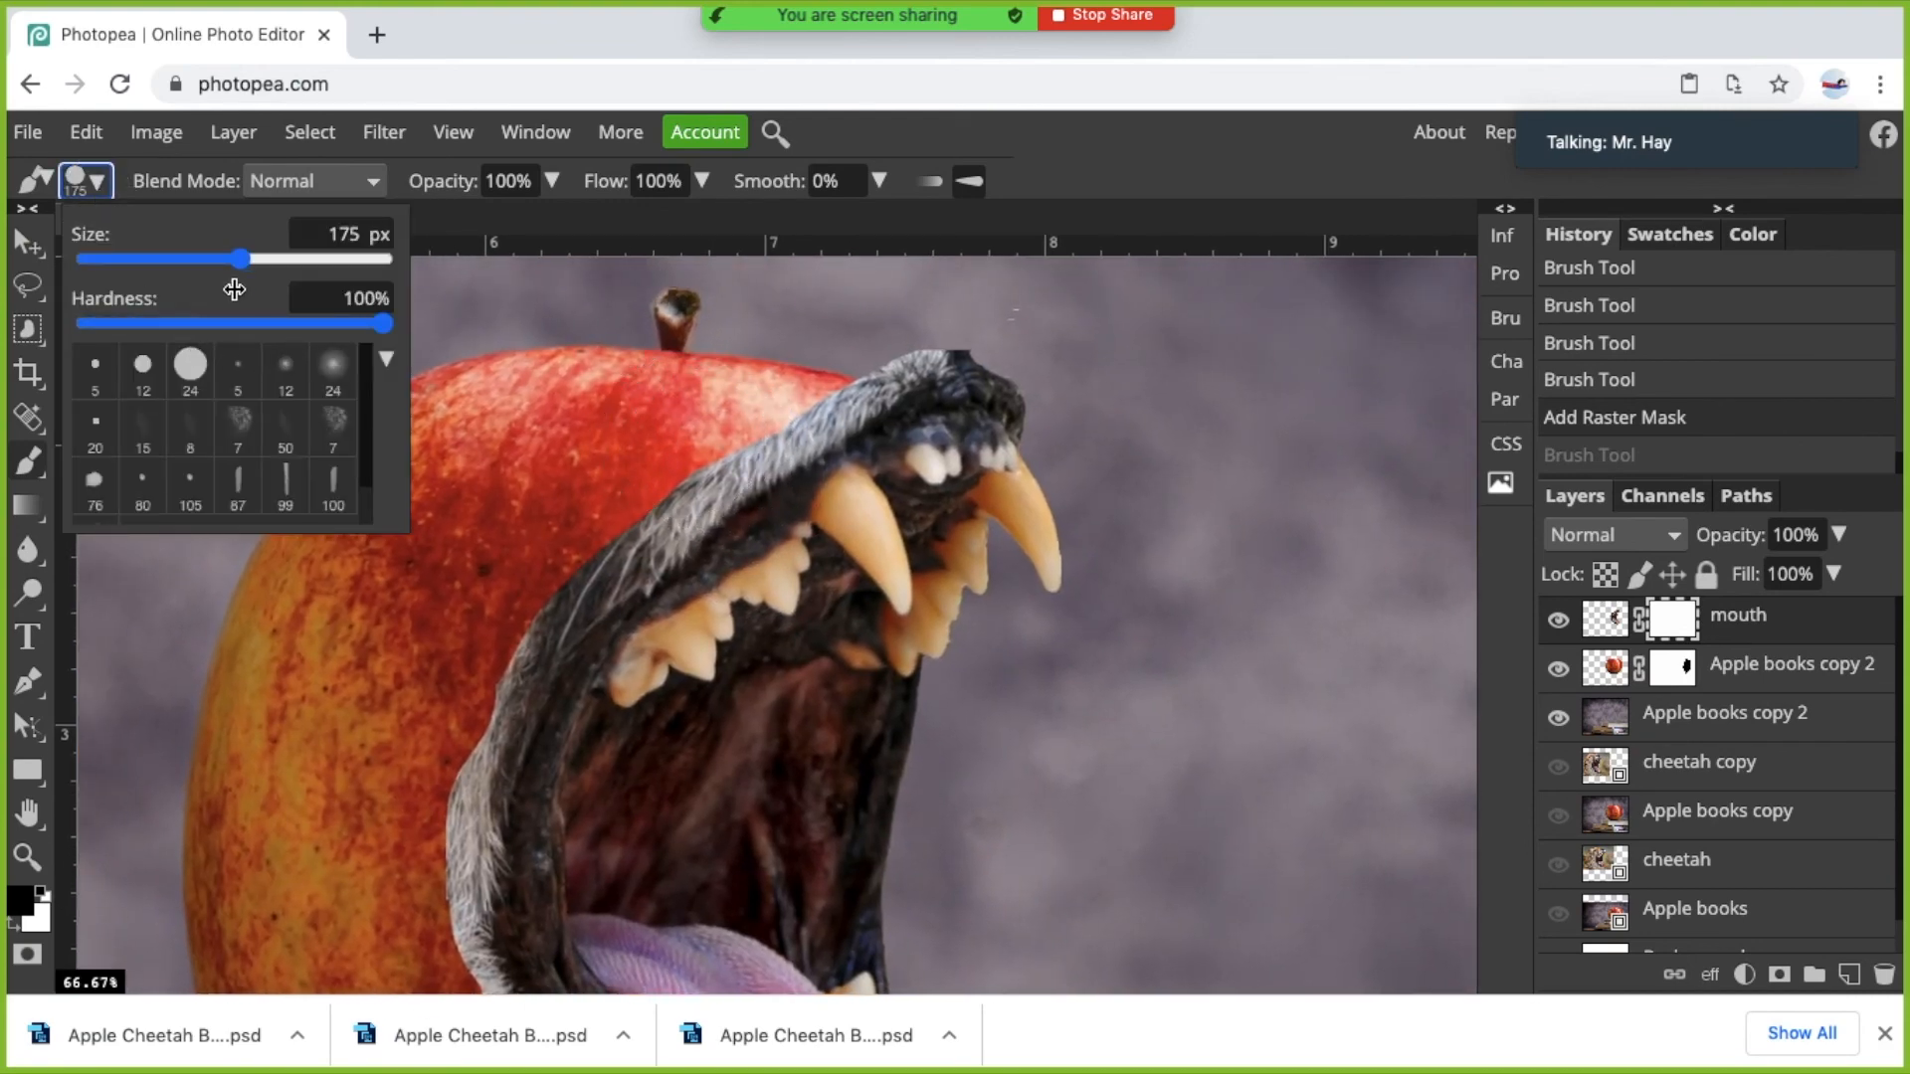
{"action": "left_click", "coordinate": [334, 378]}
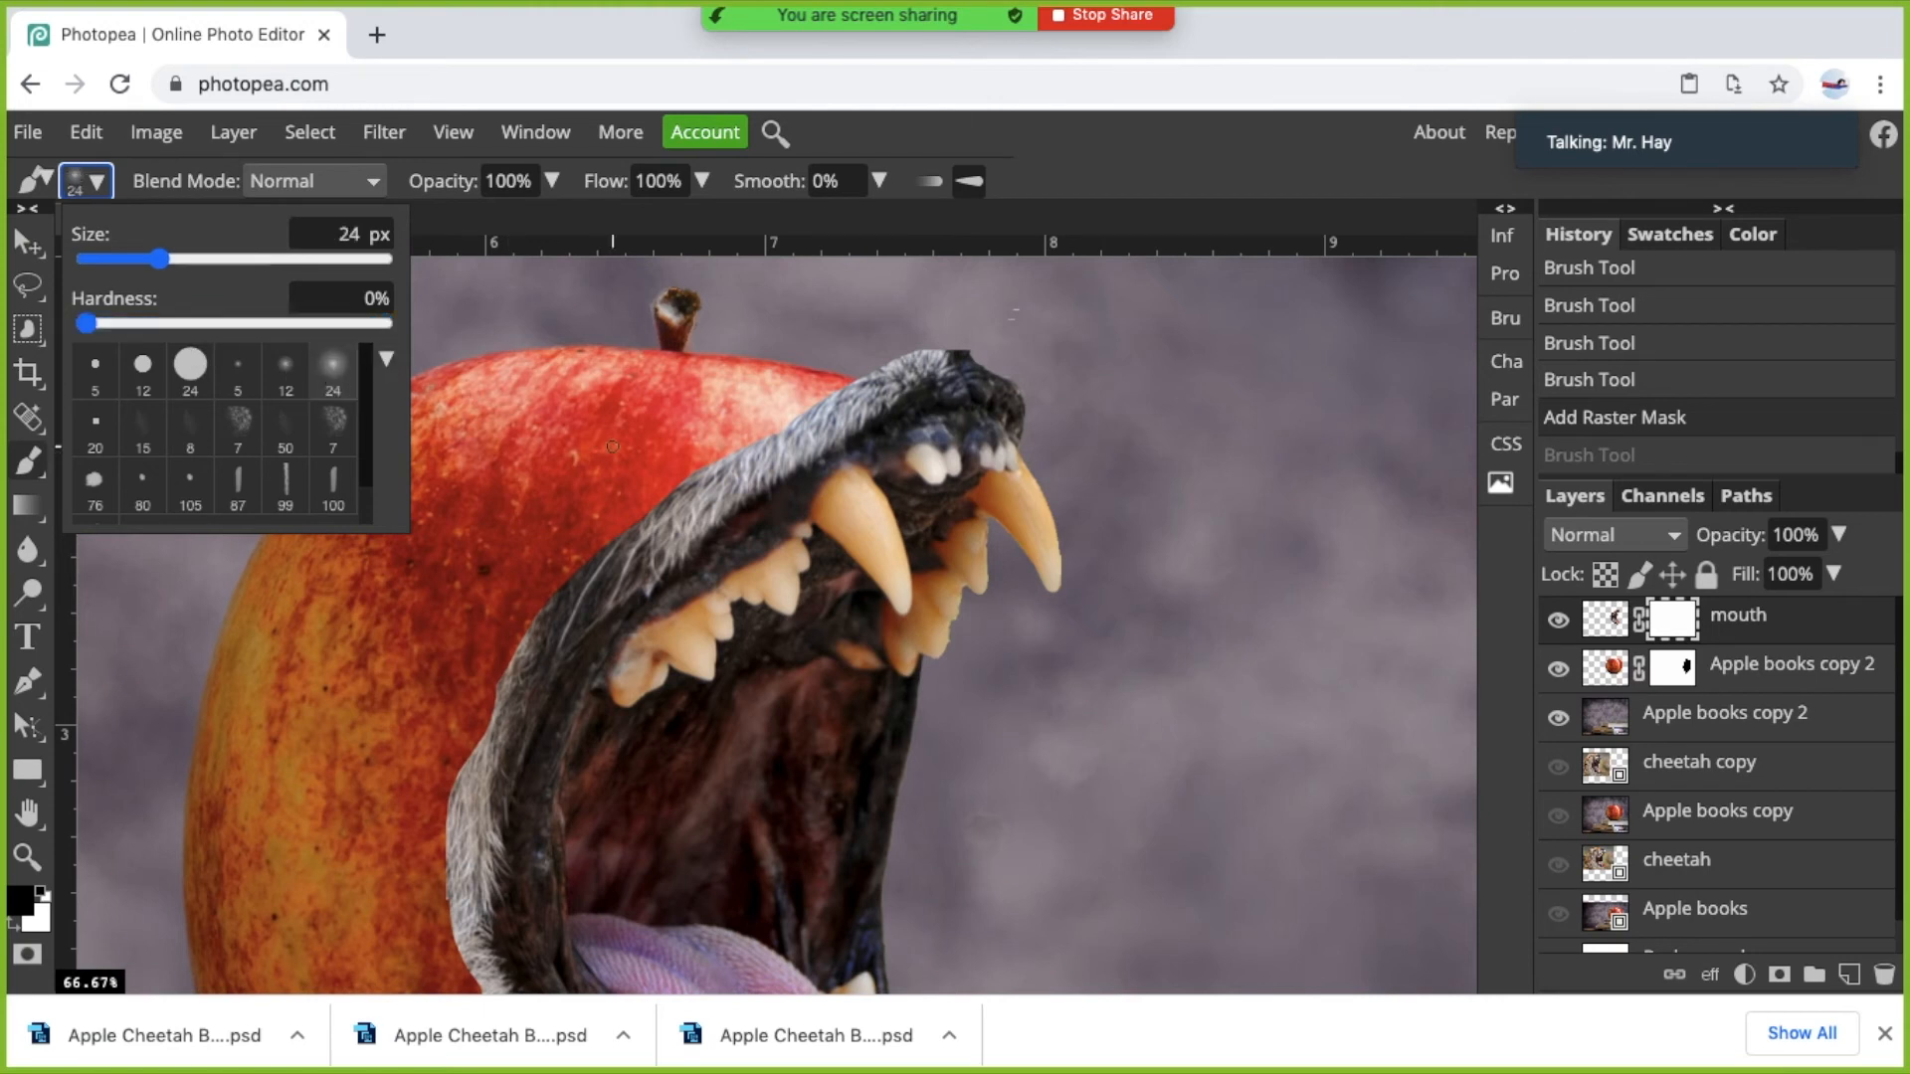
{"action": "left_click", "coordinate": [671, 482]}
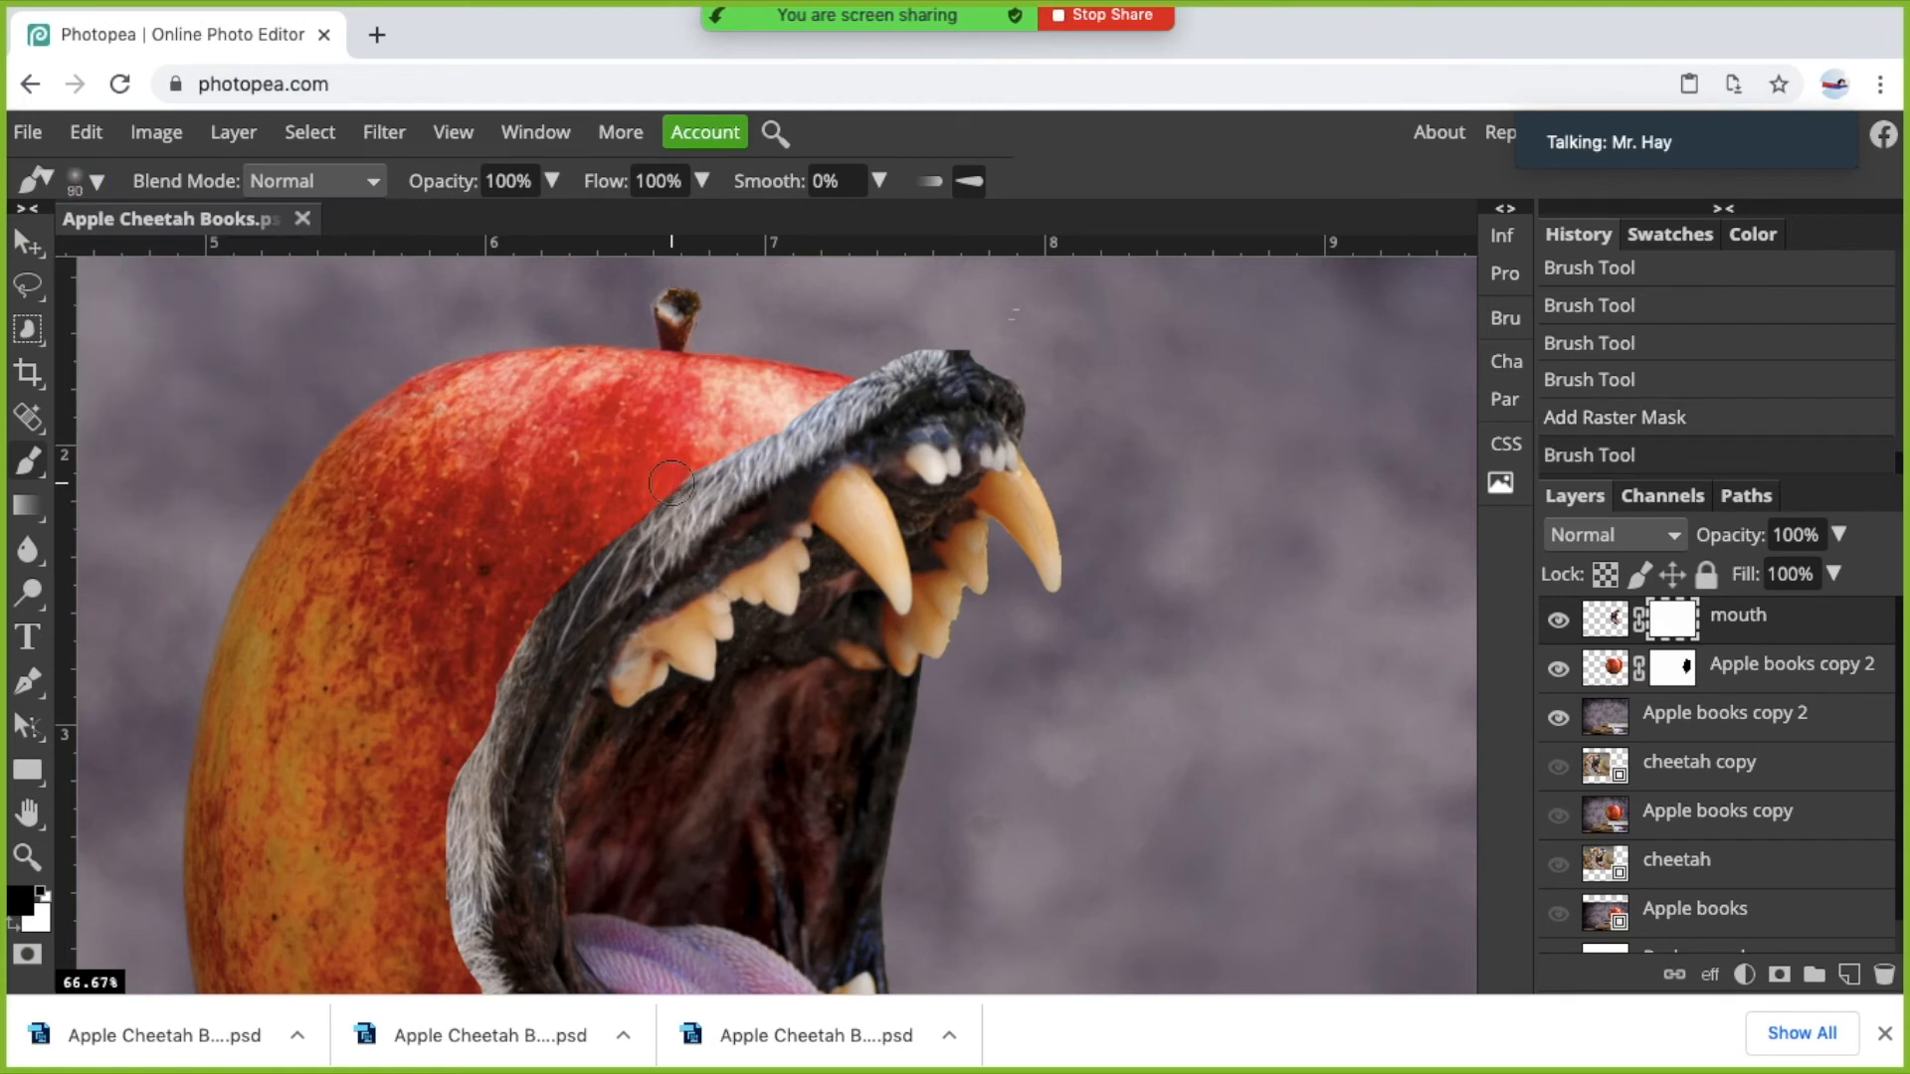
{"action": "mouse_move", "coordinate": [671, 483]}
{"action": "left_mouse_down"}
{"action": "mouse_move", "coordinate": [683, 468]}
{"action": "mouse_move", "coordinate": [576, 567]}
{"action": "mouse_move", "coordinate": [708, 468]}
{"action": "mouse_move", "coordinate": [521, 636]}
{"action": "mouse_move", "coordinate": [539, 546]}
{"action": "mouse_move", "coordinate": [579, 517]}
{"action": "mouse_move", "coordinate": [537, 653]}
{"action": "mouse_move", "coordinate": [617, 495]}
{"action": "mouse_move", "coordinate": [517, 660]}
{"action": "mouse_move", "coordinate": [503, 763]}
{"action": "mouse_move", "coordinate": [537, 654]}
{"action": "mouse_move", "coordinate": [537, 832]}
{"action": "mouse_move", "coordinate": [560, 586]}
{"action": "left_mouse_up"}
{"action": "scroll", "coordinate": [560, 586], "scroll_direction": "down", "scroll_amount": 3}
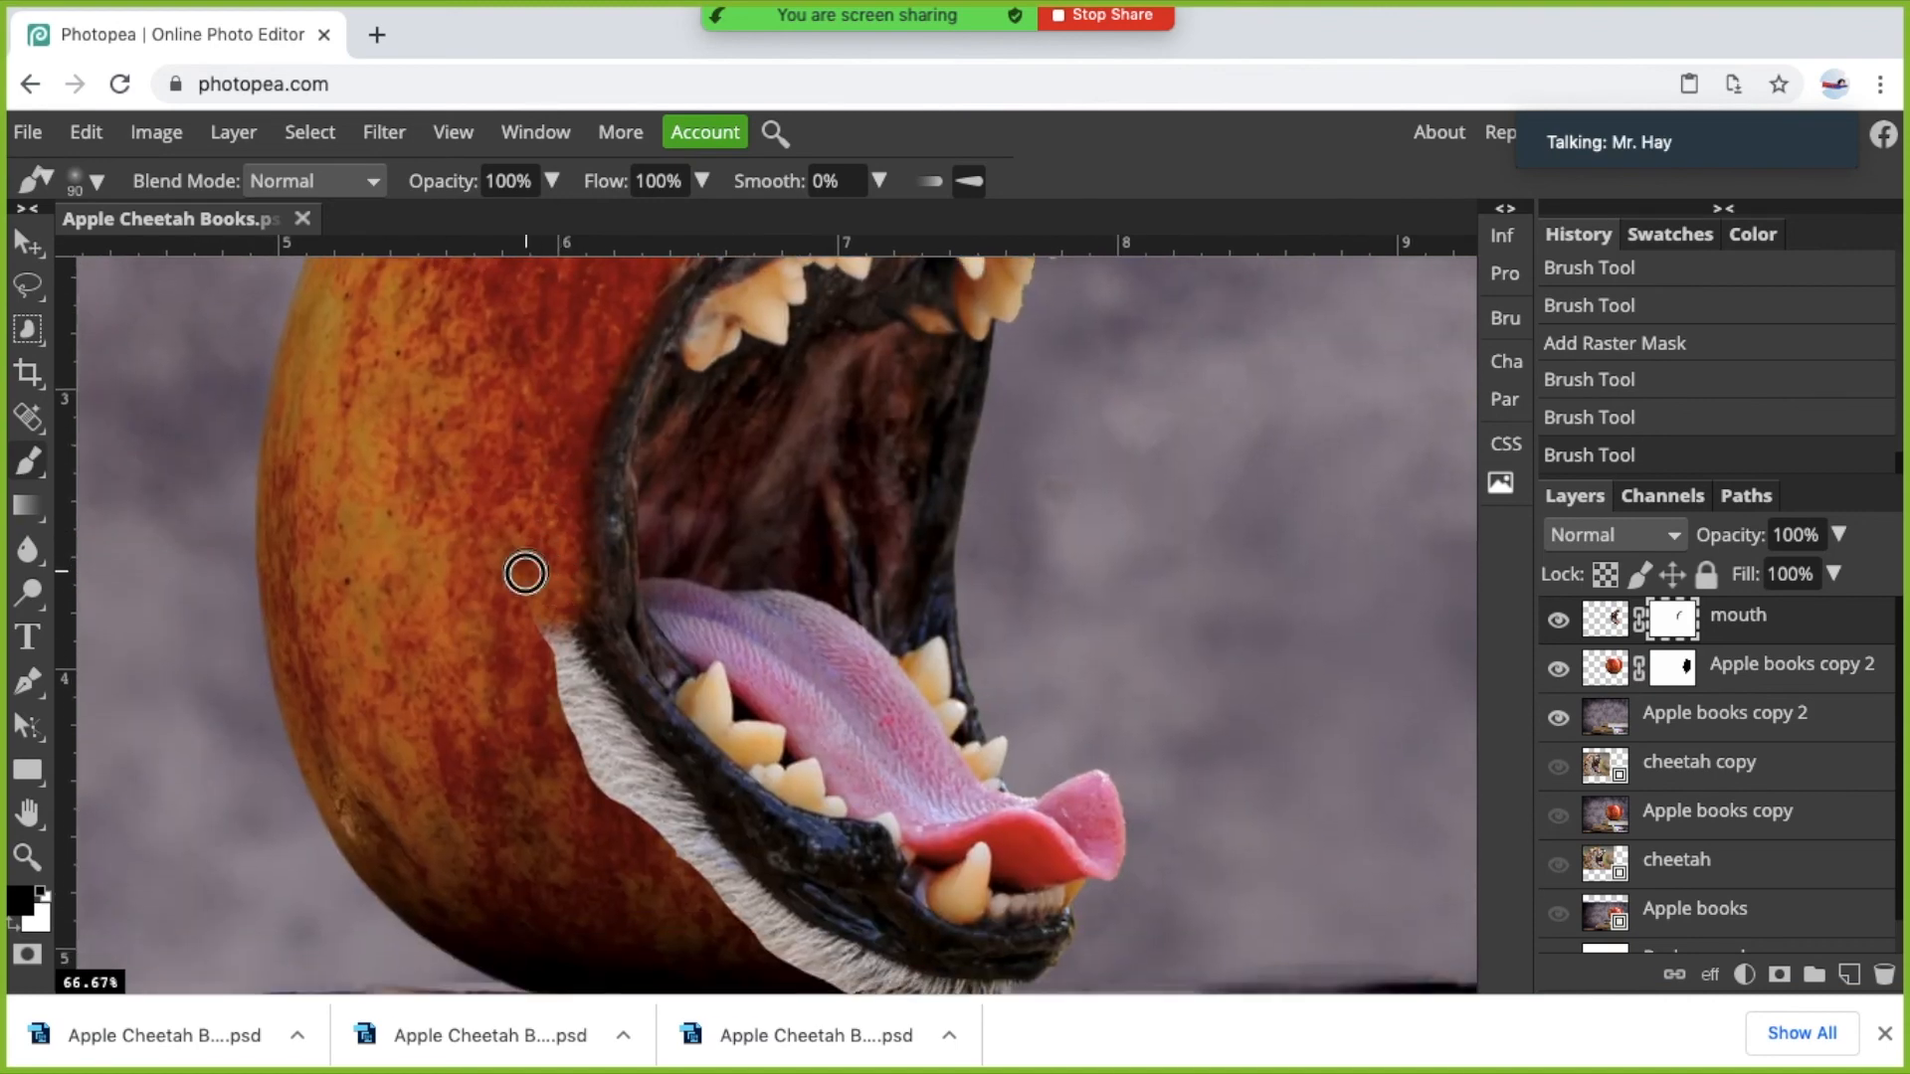
Paint black over the fur beside the tongue, restore the covered tongue and jaw with white, and set the foreground back to black.
{"action": "mouse_move", "coordinate": [551, 676]}
{"action": "left_mouse_down"}
{"action": "mouse_move", "coordinate": [617, 769]}
{"action": "mouse_move", "coordinate": [548, 627]}
{"action": "mouse_move", "coordinate": [583, 689]}
{"action": "mouse_move", "coordinate": [728, 654]}
{"action": "left_mouse_up"}
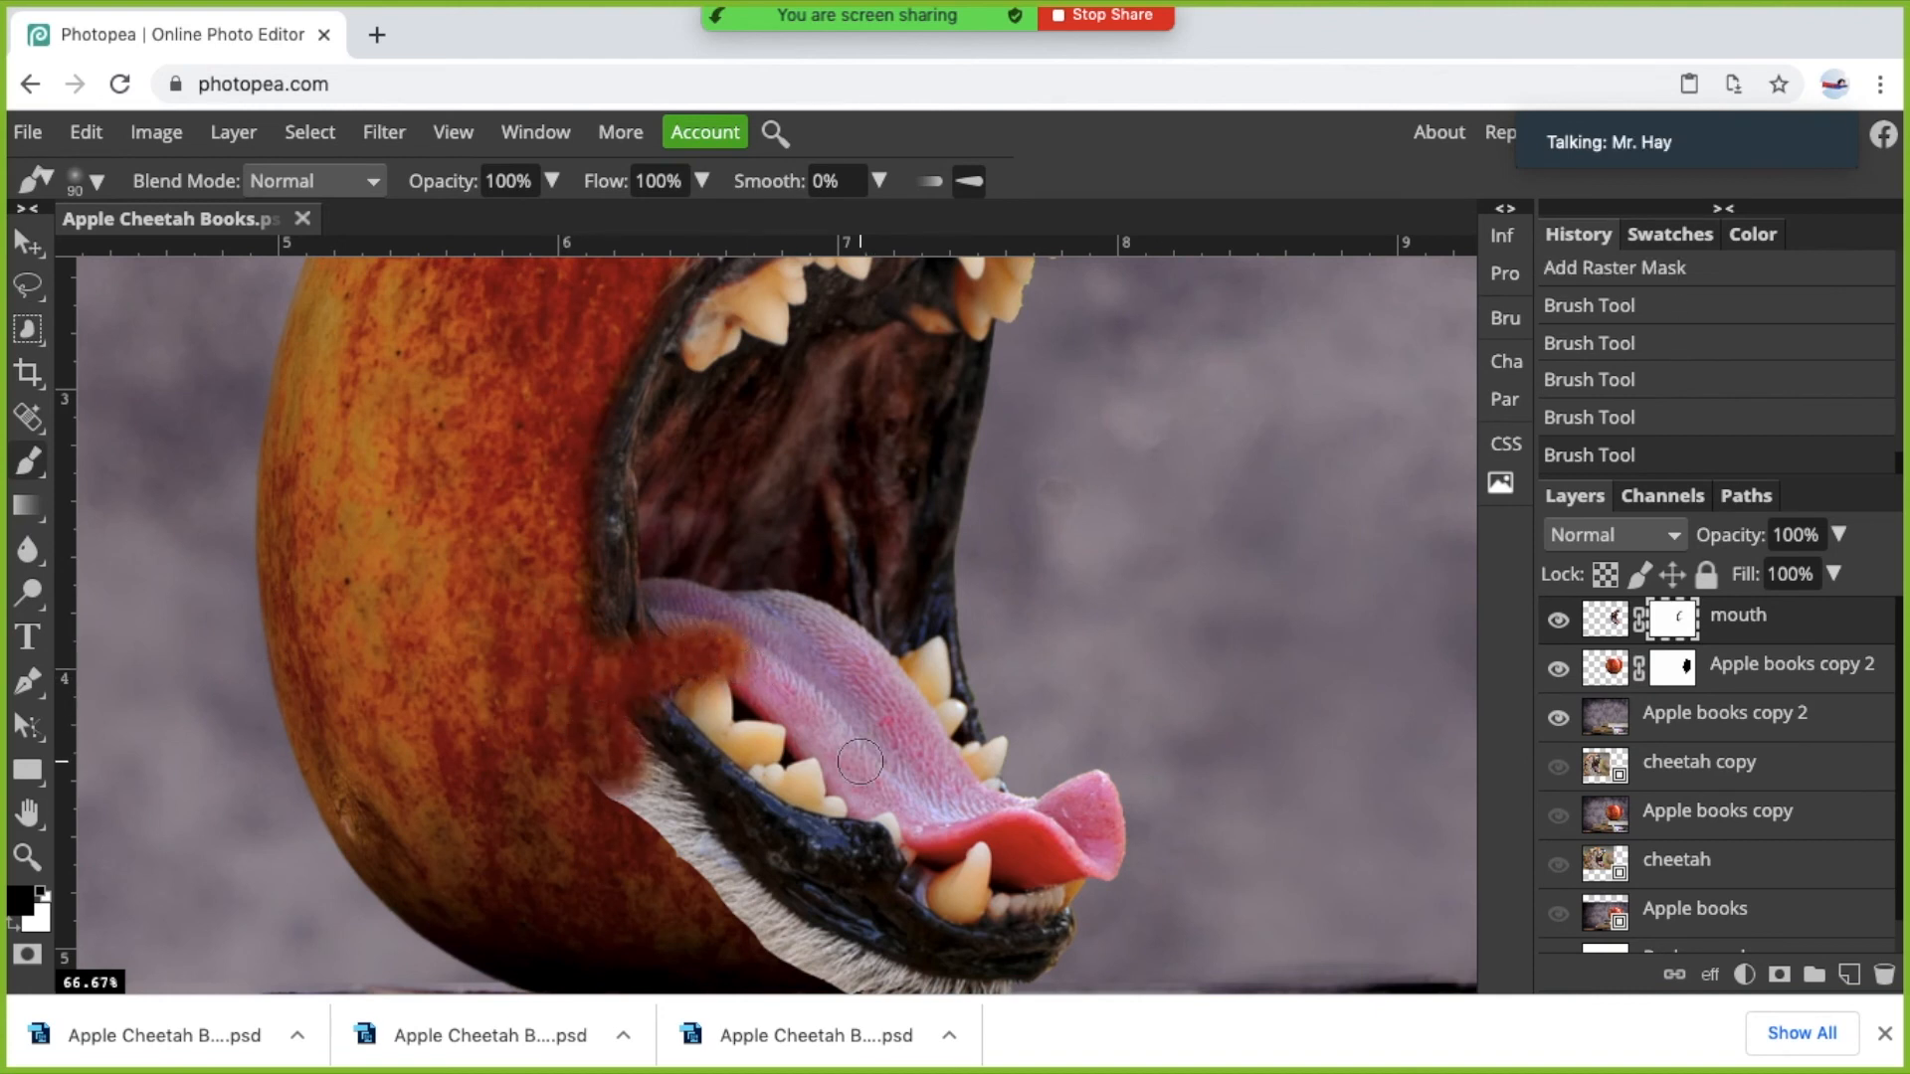
{"action": "left_click", "coordinate": [15, 928]}
{"action": "mouse_move", "coordinate": [777, 636]}
{"action": "left_mouse_down"}
{"action": "mouse_move", "coordinate": [721, 627]}
{"action": "mouse_move", "coordinate": [725, 670]}
{"action": "mouse_move", "coordinate": [696, 660]}
{"action": "mouse_move", "coordinate": [688, 690]}
{"action": "mouse_move", "coordinate": [648, 626]}
{"action": "mouse_move", "coordinate": [653, 682]}
{"action": "mouse_move", "coordinate": [640, 652]}
{"action": "left_mouse_up"}
{"action": "scroll", "coordinate": [639, 652], "scroll_direction": "down", "scroll_amount": 1}
{"action": "scroll", "coordinate": [640, 652], "scroll_direction": "down", "scroll_amount": 3}
{"action": "scroll", "coordinate": [640, 651], "scroll_direction": "right", "scroll_amount": 1}
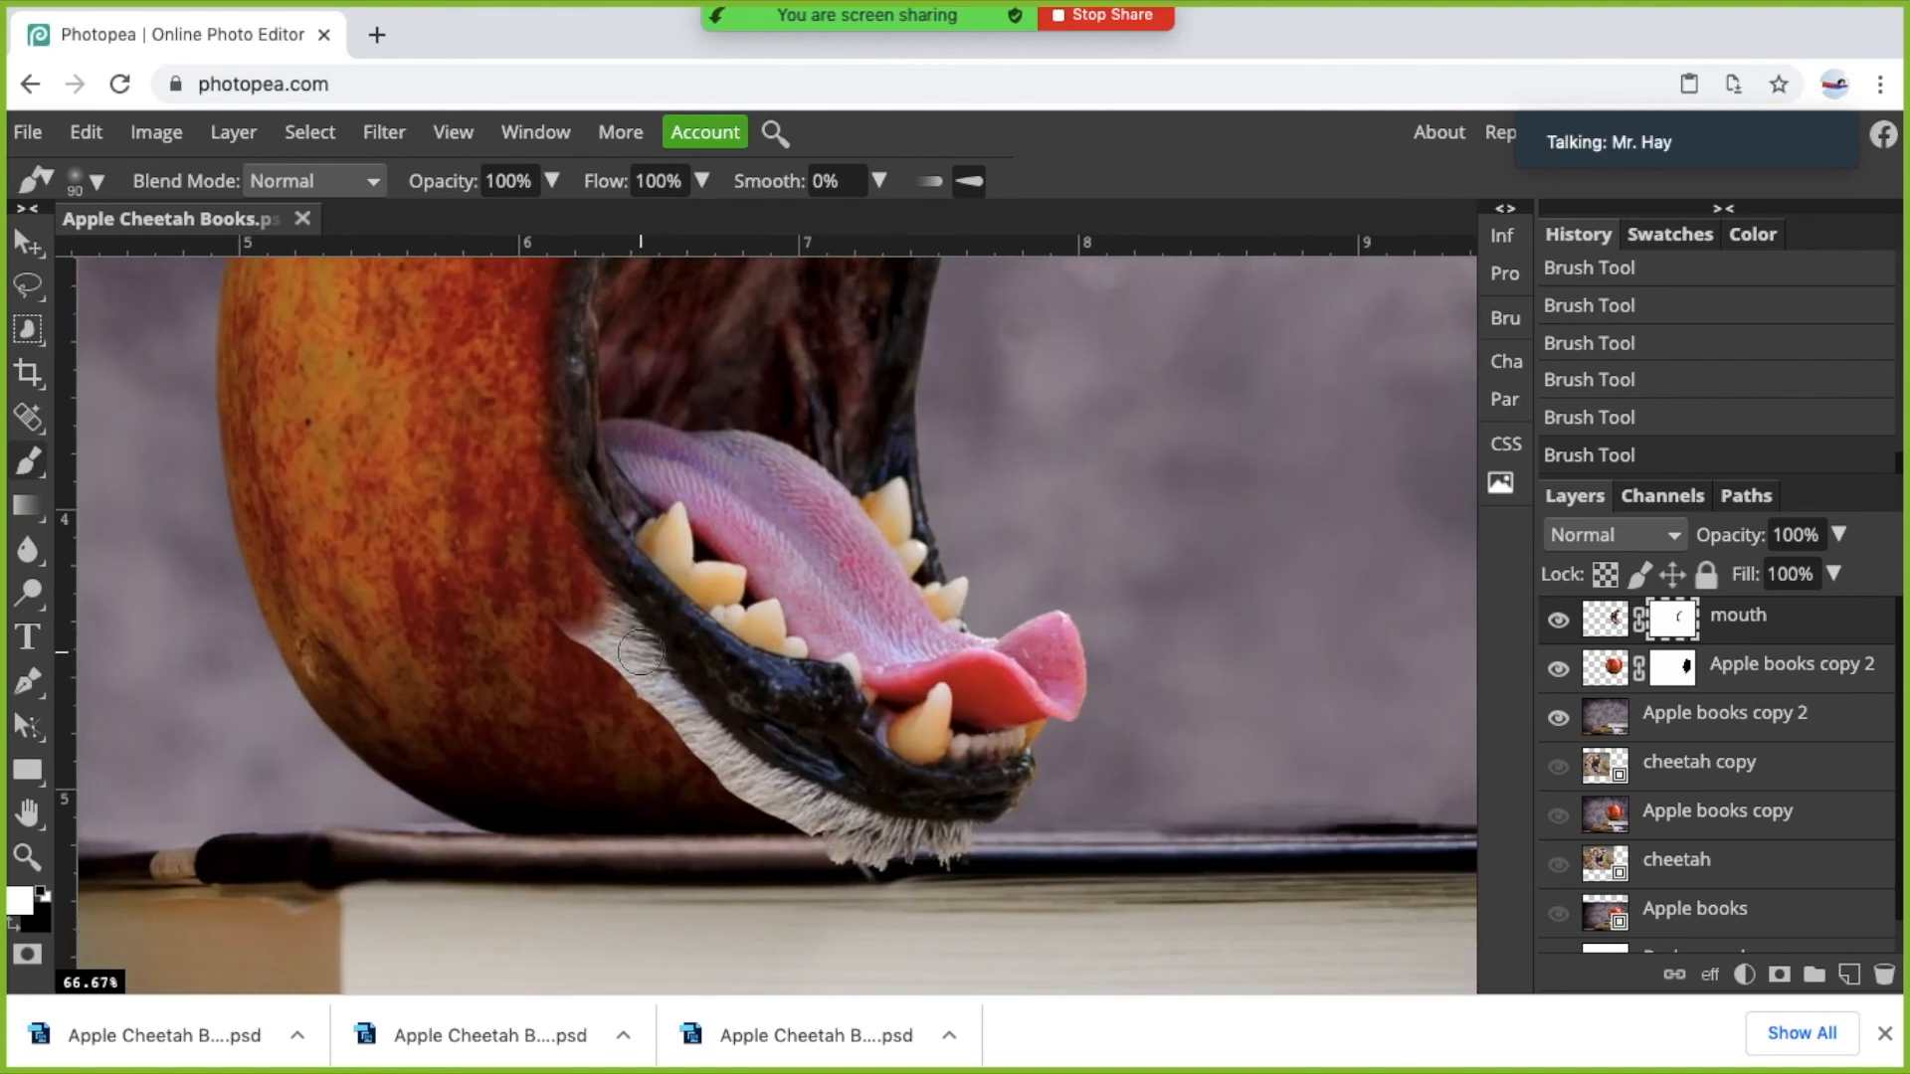
{"action": "left_click", "coordinate": [15, 929]}
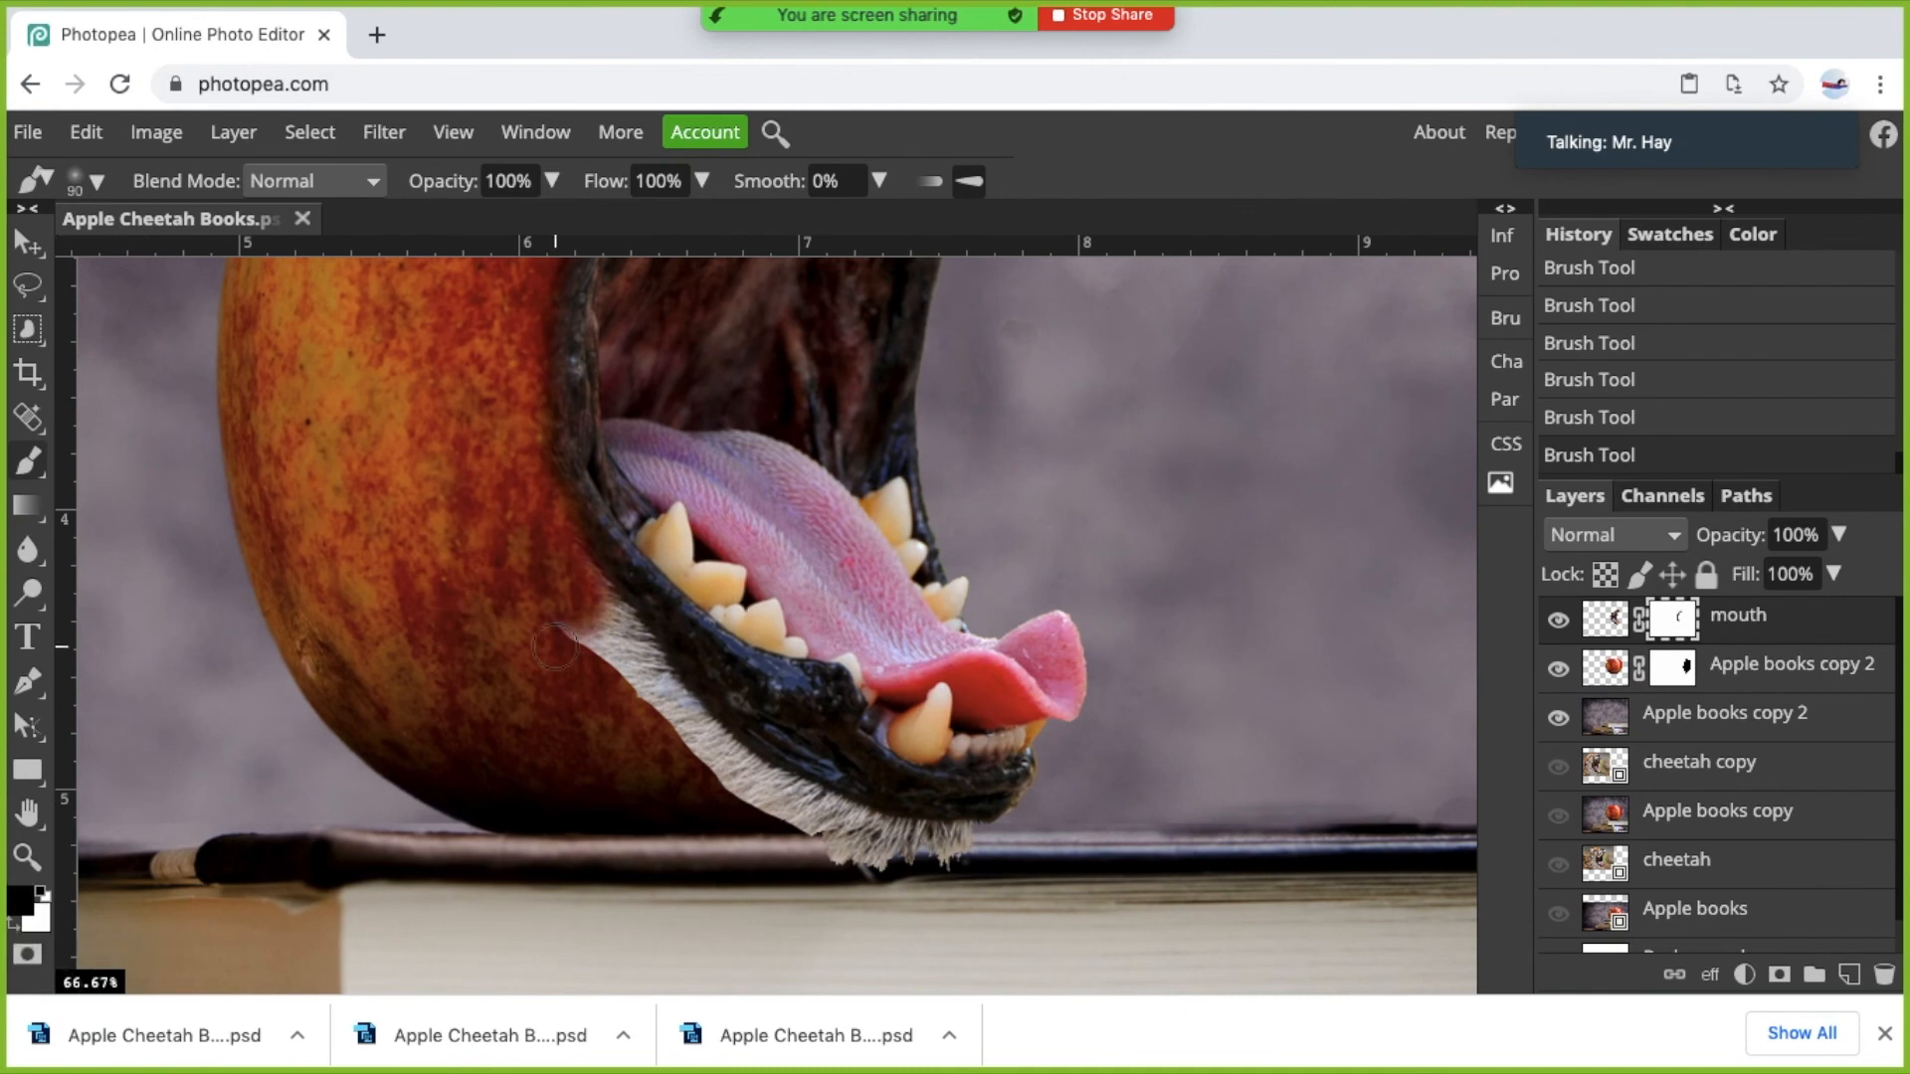
Try hiding the lower-jaw fur with the soft Brush enlarged to size 300, and undo the last two strokes.
{"action": "mouse_move", "coordinate": [555, 648]}
{"action": "left_mouse_down"}
{"action": "mouse_move", "coordinate": [625, 710]}
{"action": "mouse_move", "coordinate": [583, 629]}
{"action": "left_mouse_up"}
{"action": "key", "text": "bracketright"}
{"action": "key", "text": "bracketright"}
{"action": "key", "text": "bracketright"}
{"action": "key", "text": "bracketright"}
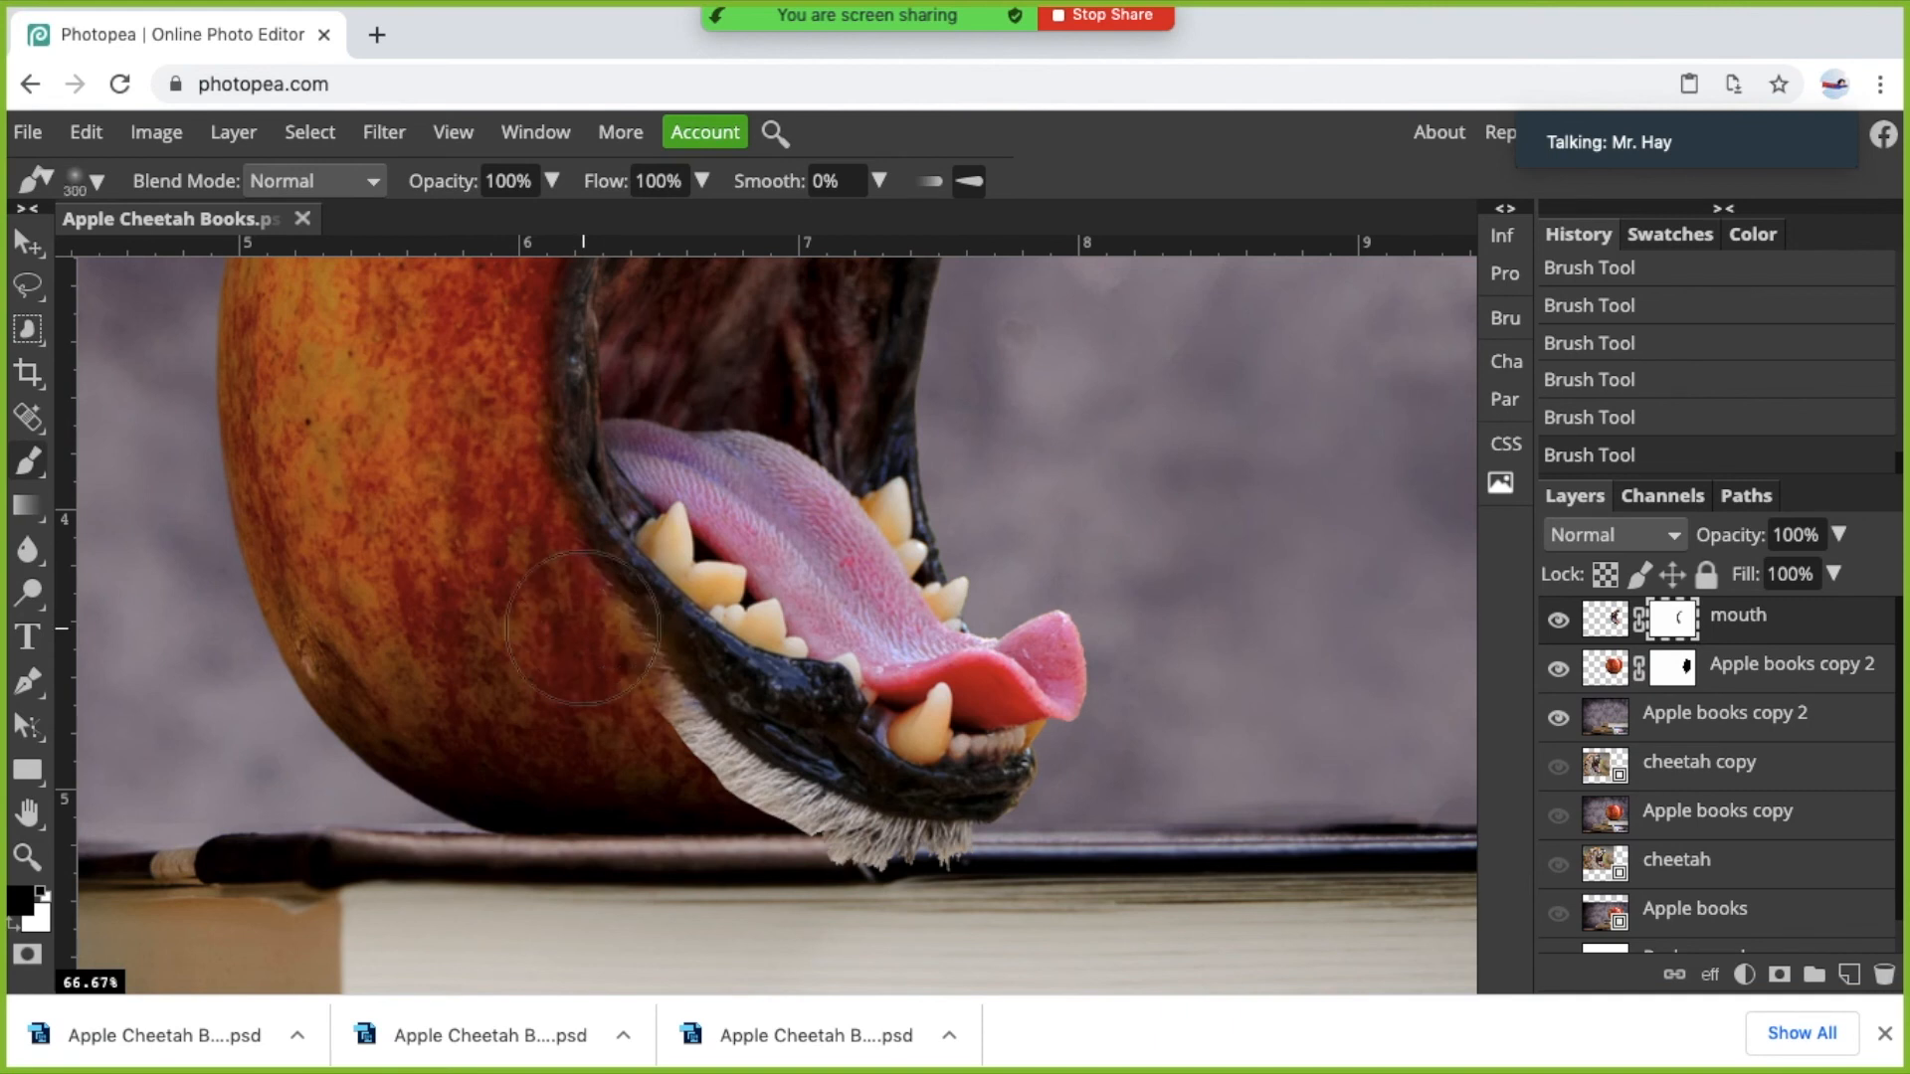
{"action": "left_click_drag", "start_coordinate": [583, 642], "coordinate": [637, 736]}
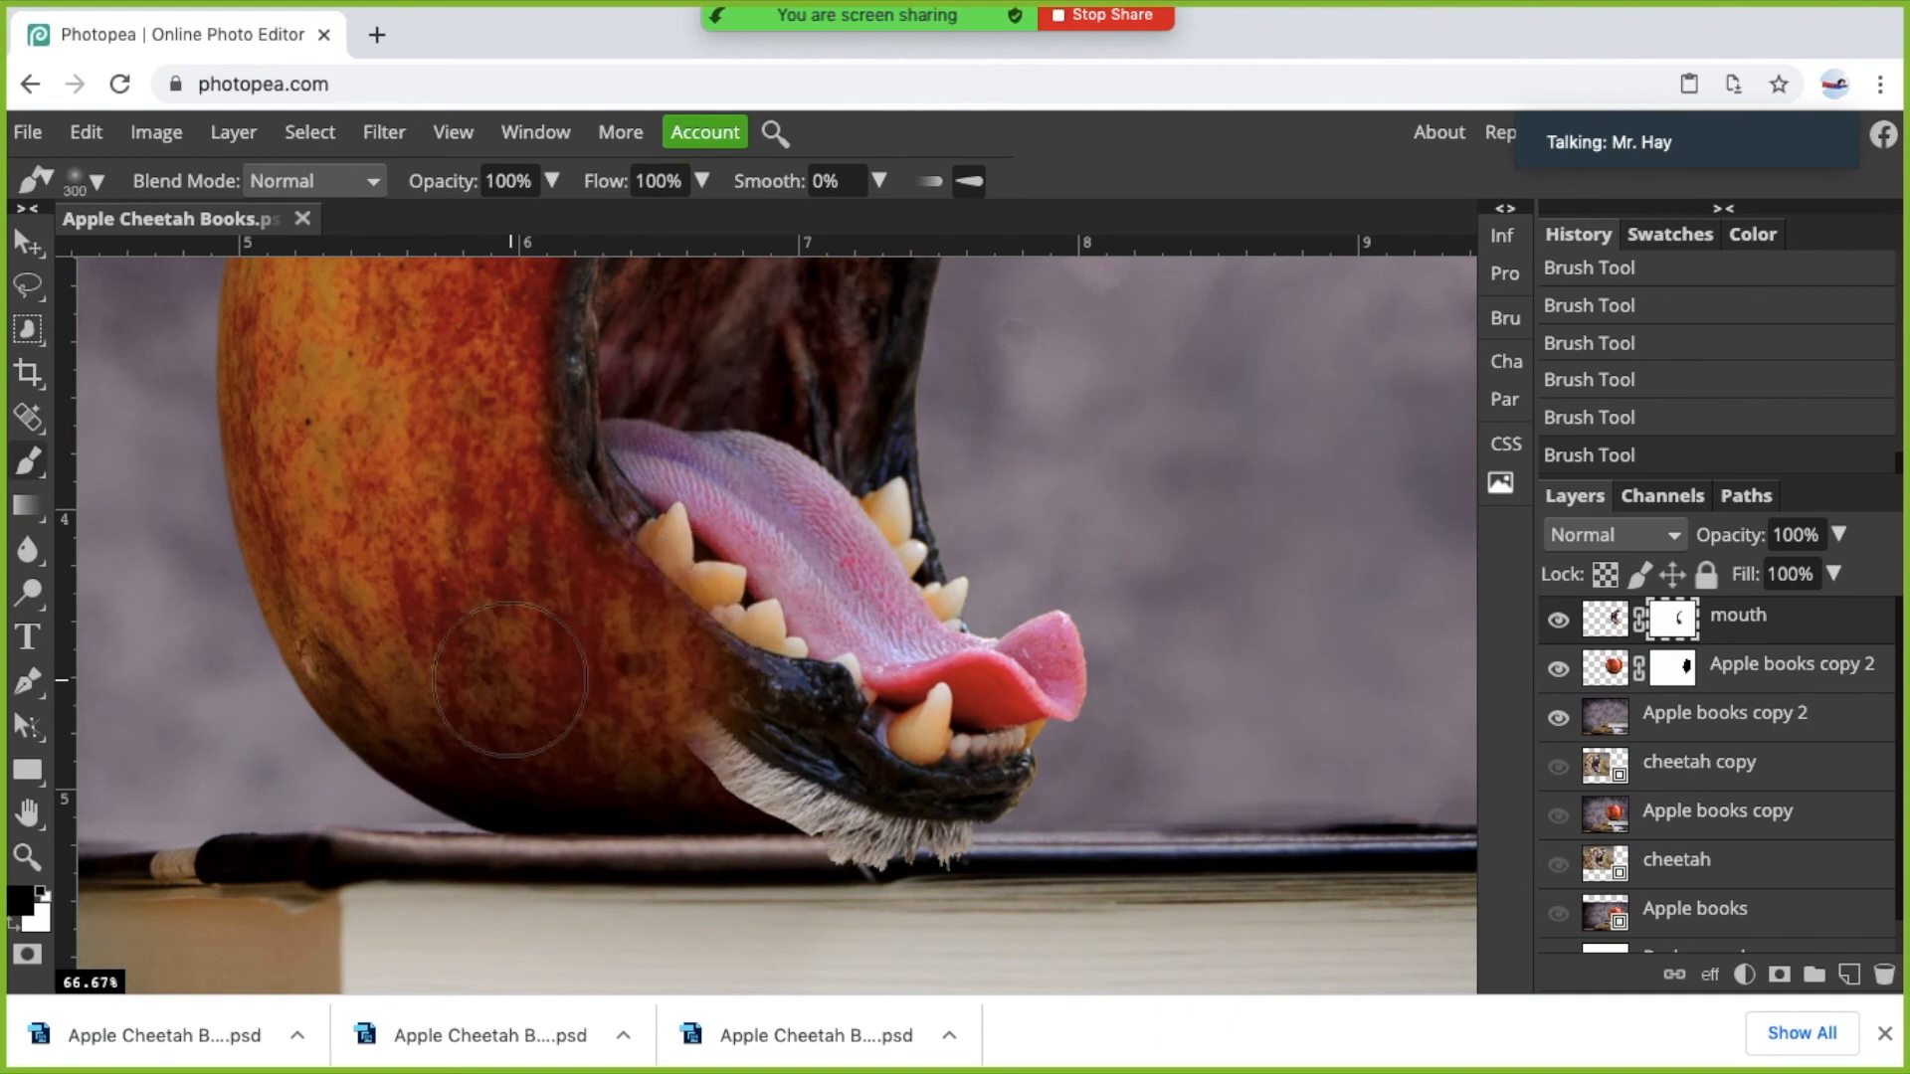
{"action": "key", "text": "ctrl+z"}
{"action": "key", "text": "ctrl+z"}
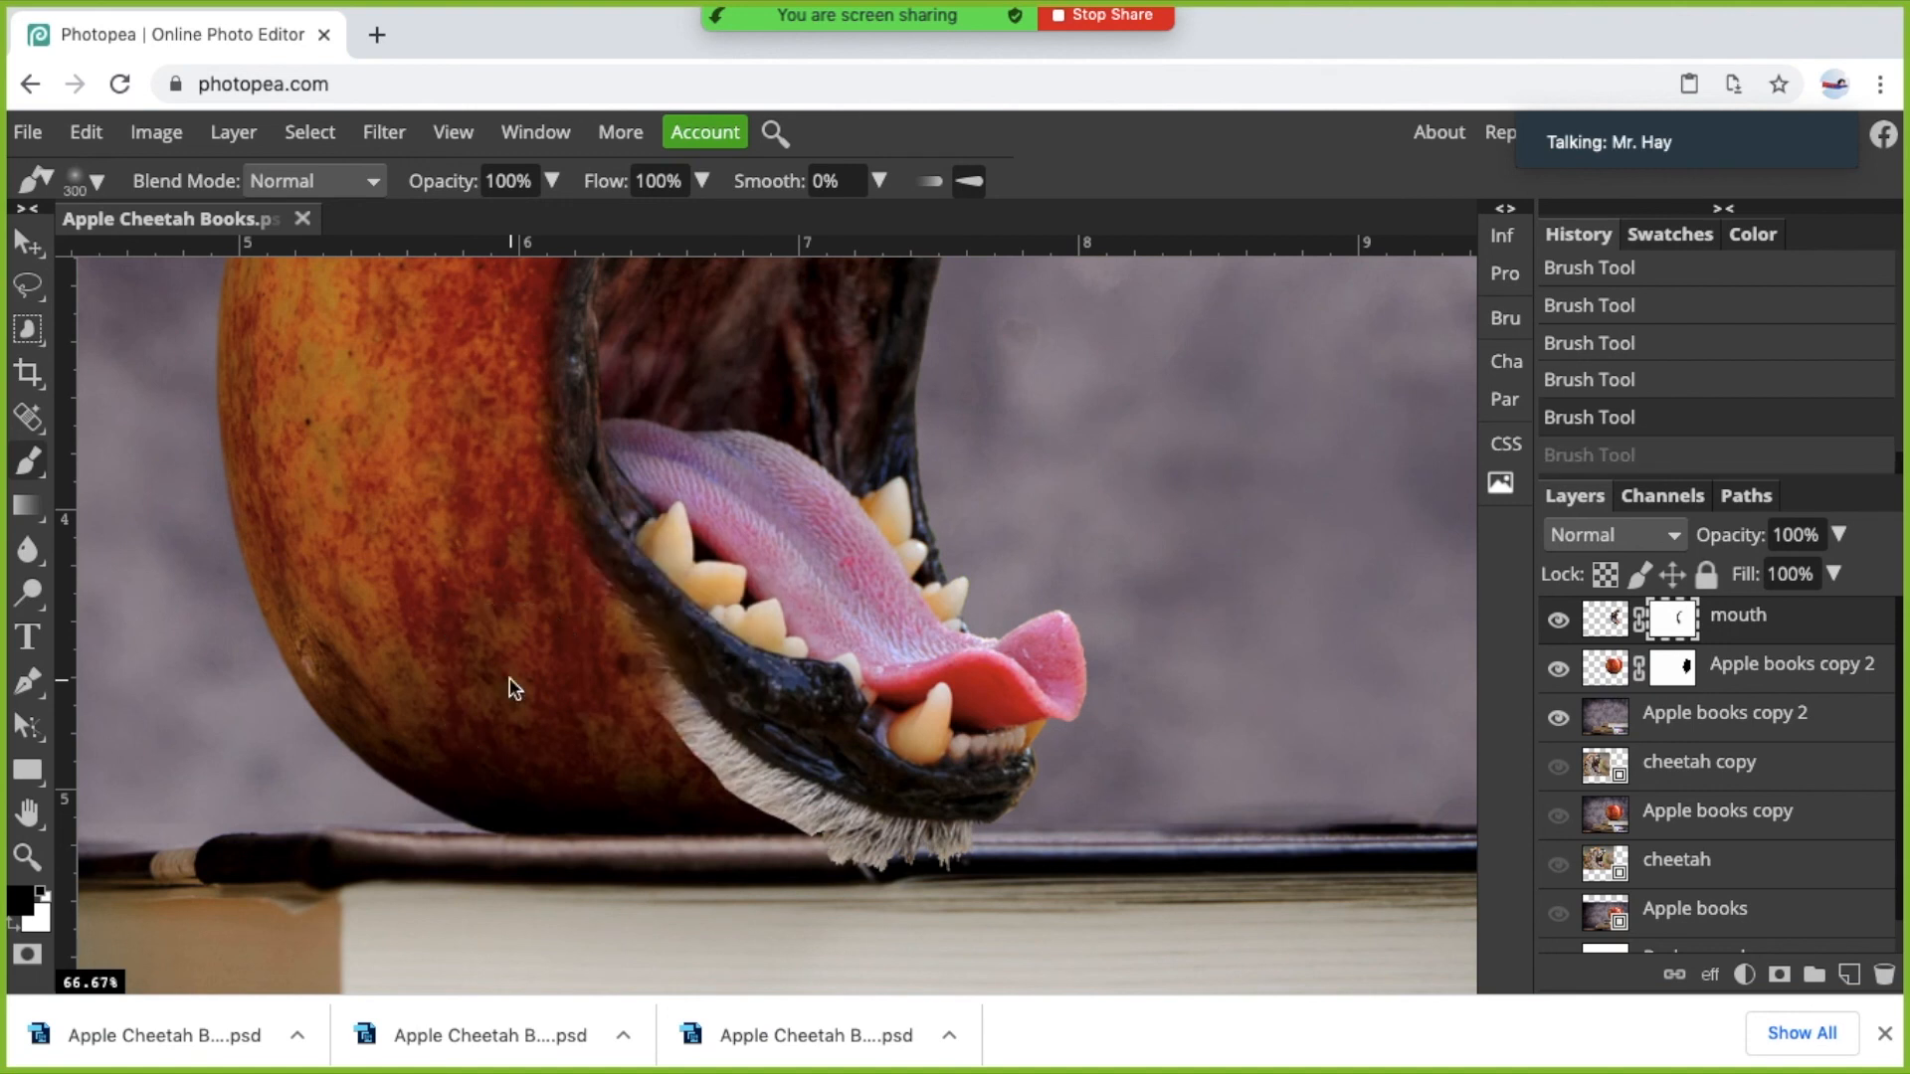
Paint black on the mouth's mask over the fur beneath the lower jaw, using the soft Brush at size 175 and then 90.
{"action": "key", "text": "bracketleft"}
{"action": "key", "text": "bracketleft"}
{"action": "key", "text": "bracketleft"}
{"action": "key", "text": "bracketleft"}
{"action": "key", "text": "bracketleft"}
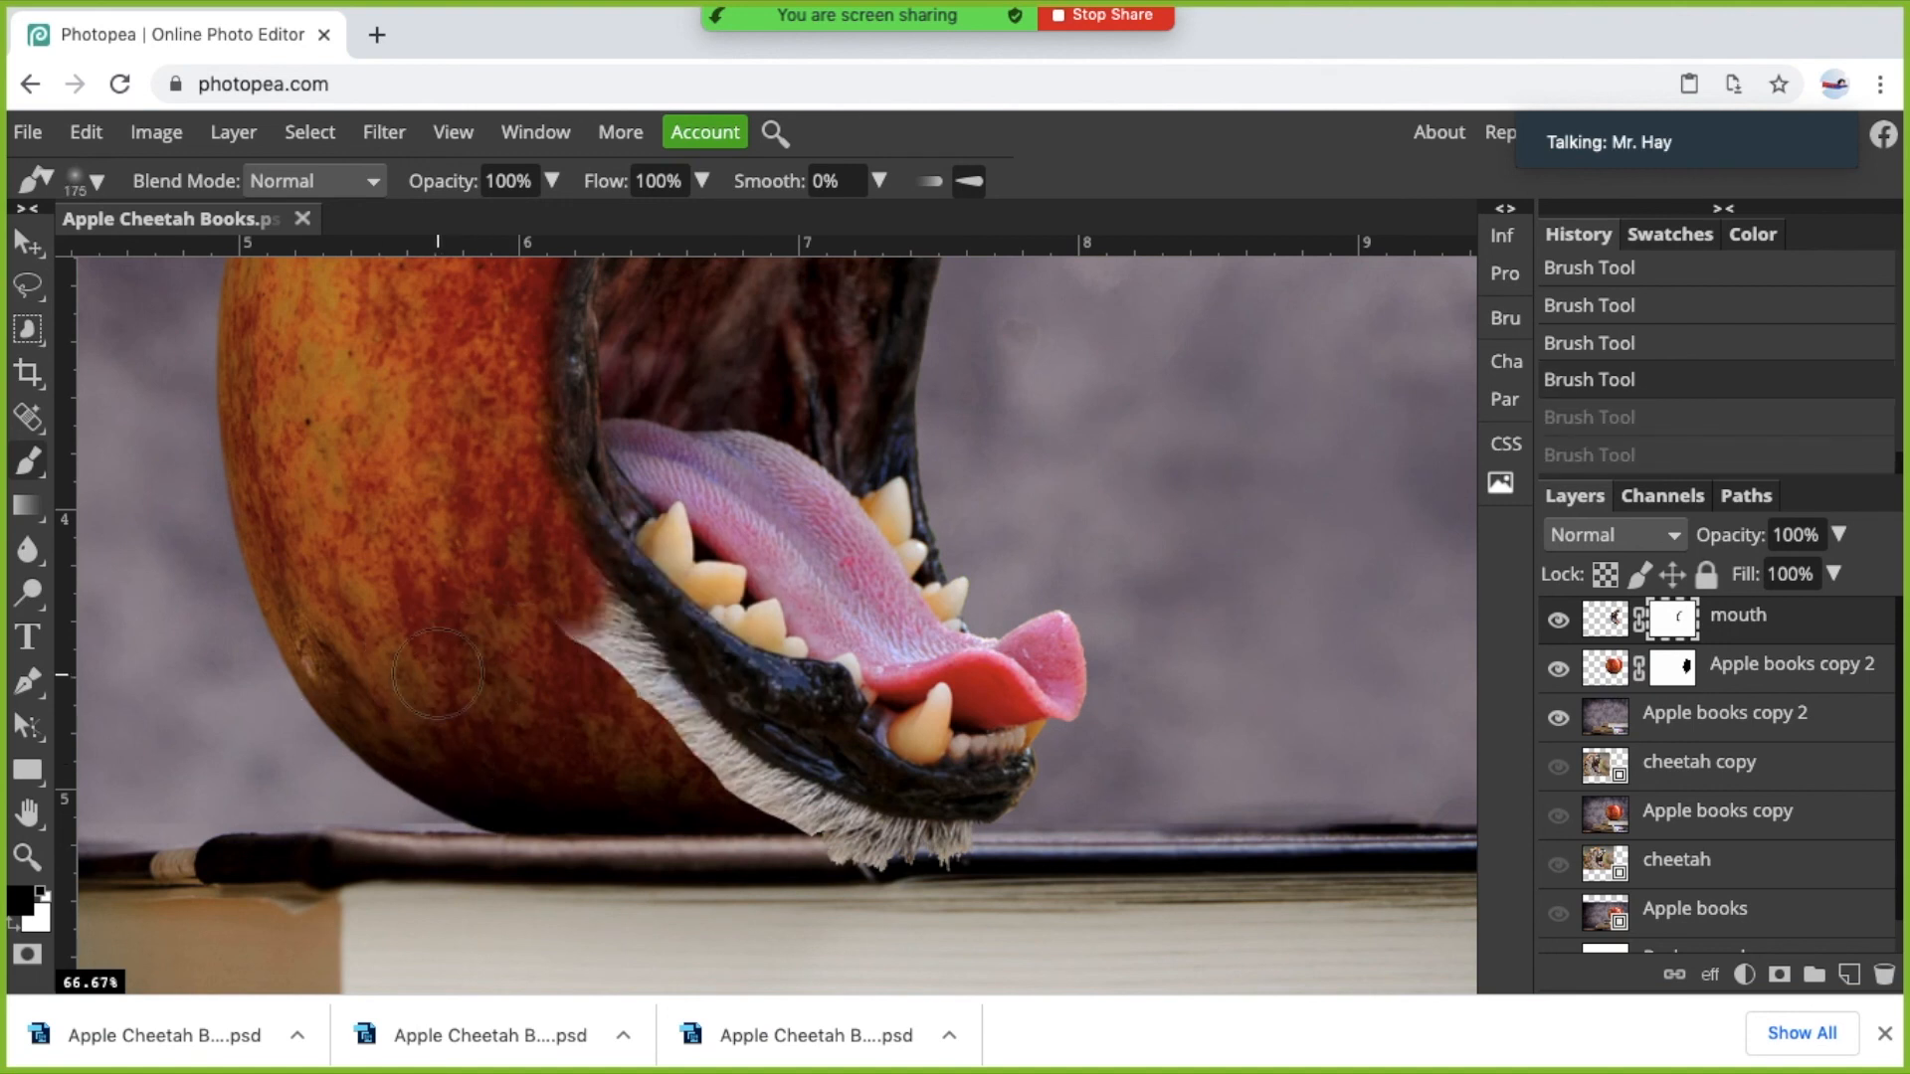
{"action": "mouse_move", "coordinate": [584, 659]}
{"action": "left_mouse_down"}
{"action": "mouse_move", "coordinate": [542, 623]}
{"action": "mouse_move", "coordinate": [610, 685]}
{"action": "mouse_move", "coordinate": [582, 595]}
{"action": "mouse_move", "coordinate": [599, 598]}
{"action": "mouse_move", "coordinate": [789, 813]}
{"action": "mouse_move", "coordinate": [592, 660]}
{"action": "mouse_move", "coordinate": [756, 790]}
{"action": "left_mouse_up"}
{"action": "key", "text": "bracketleft"}
{"action": "key", "text": "bracketleft"}
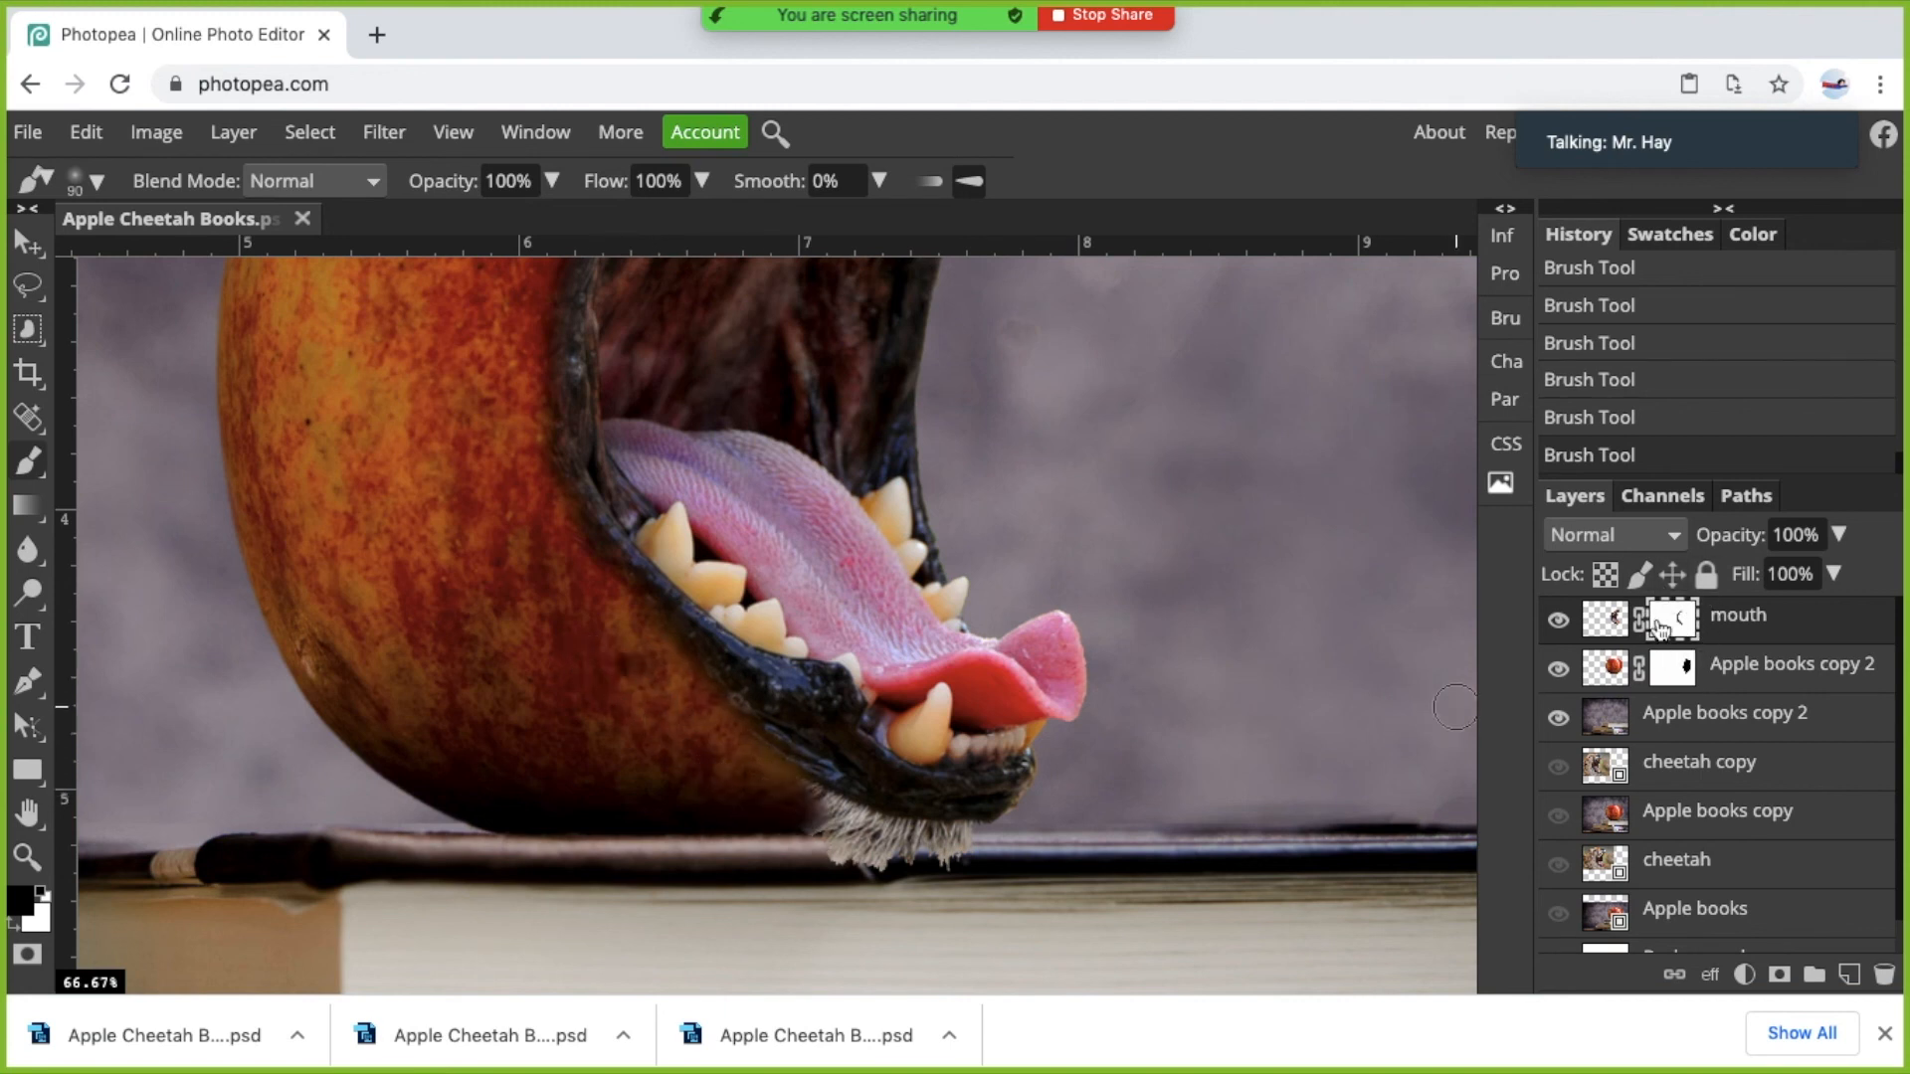
{"action": "mouse_move", "coordinate": [871, 861]}
{"action": "left_mouse_down"}
{"action": "mouse_move", "coordinate": [812, 865]}
{"action": "mouse_move", "coordinate": [784, 841]}
{"action": "mouse_move", "coordinate": [790, 825]}
{"action": "mouse_move", "coordinate": [909, 833]}
{"action": "mouse_move", "coordinate": [791, 803]}
{"action": "mouse_move", "coordinate": [893, 846]}
{"action": "mouse_move", "coordinate": [1048, 811]}
{"action": "left_mouse_up"}
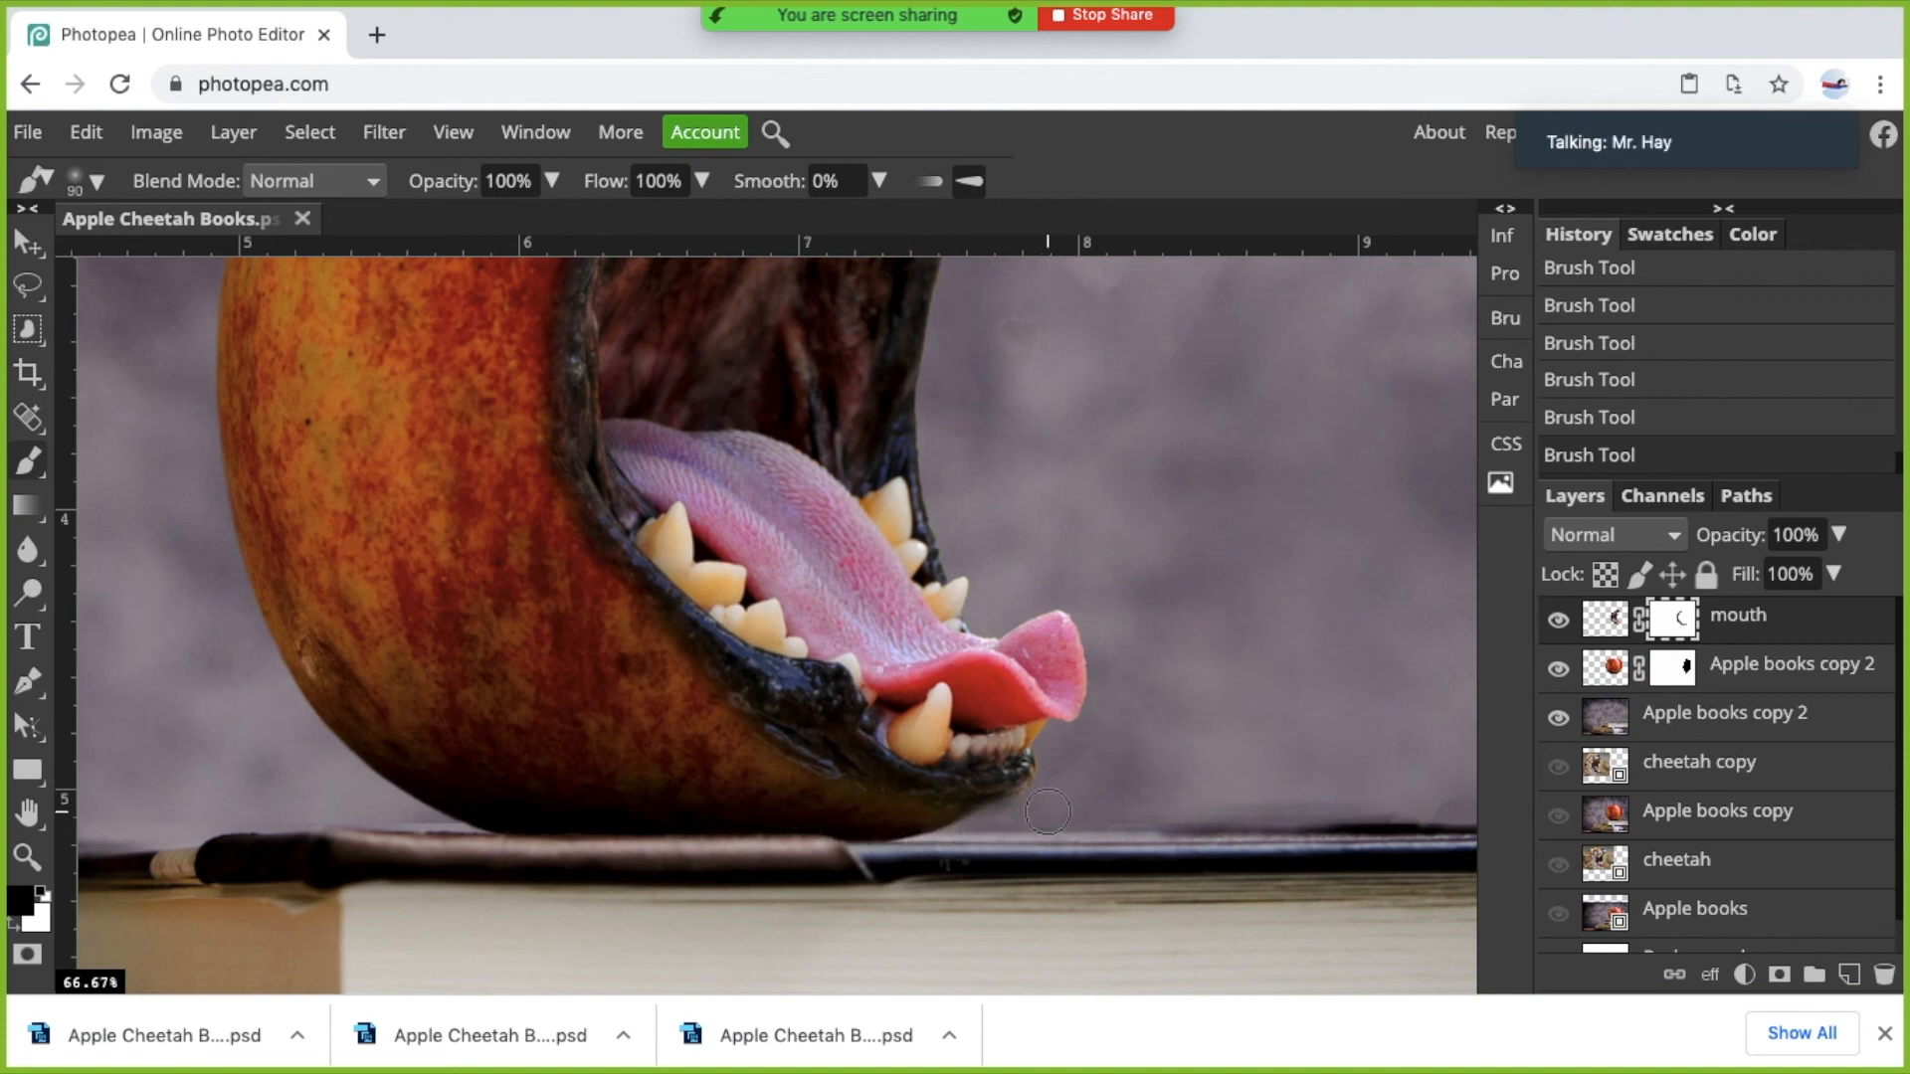
Paint black on the mouth's mask over the remaining fur above the upper teeth, reducing the soft Brush to size 60 for the tip.
{"action": "scroll", "coordinate": [955, 644], "scroll_direction": "up", "scroll_amount": 10}
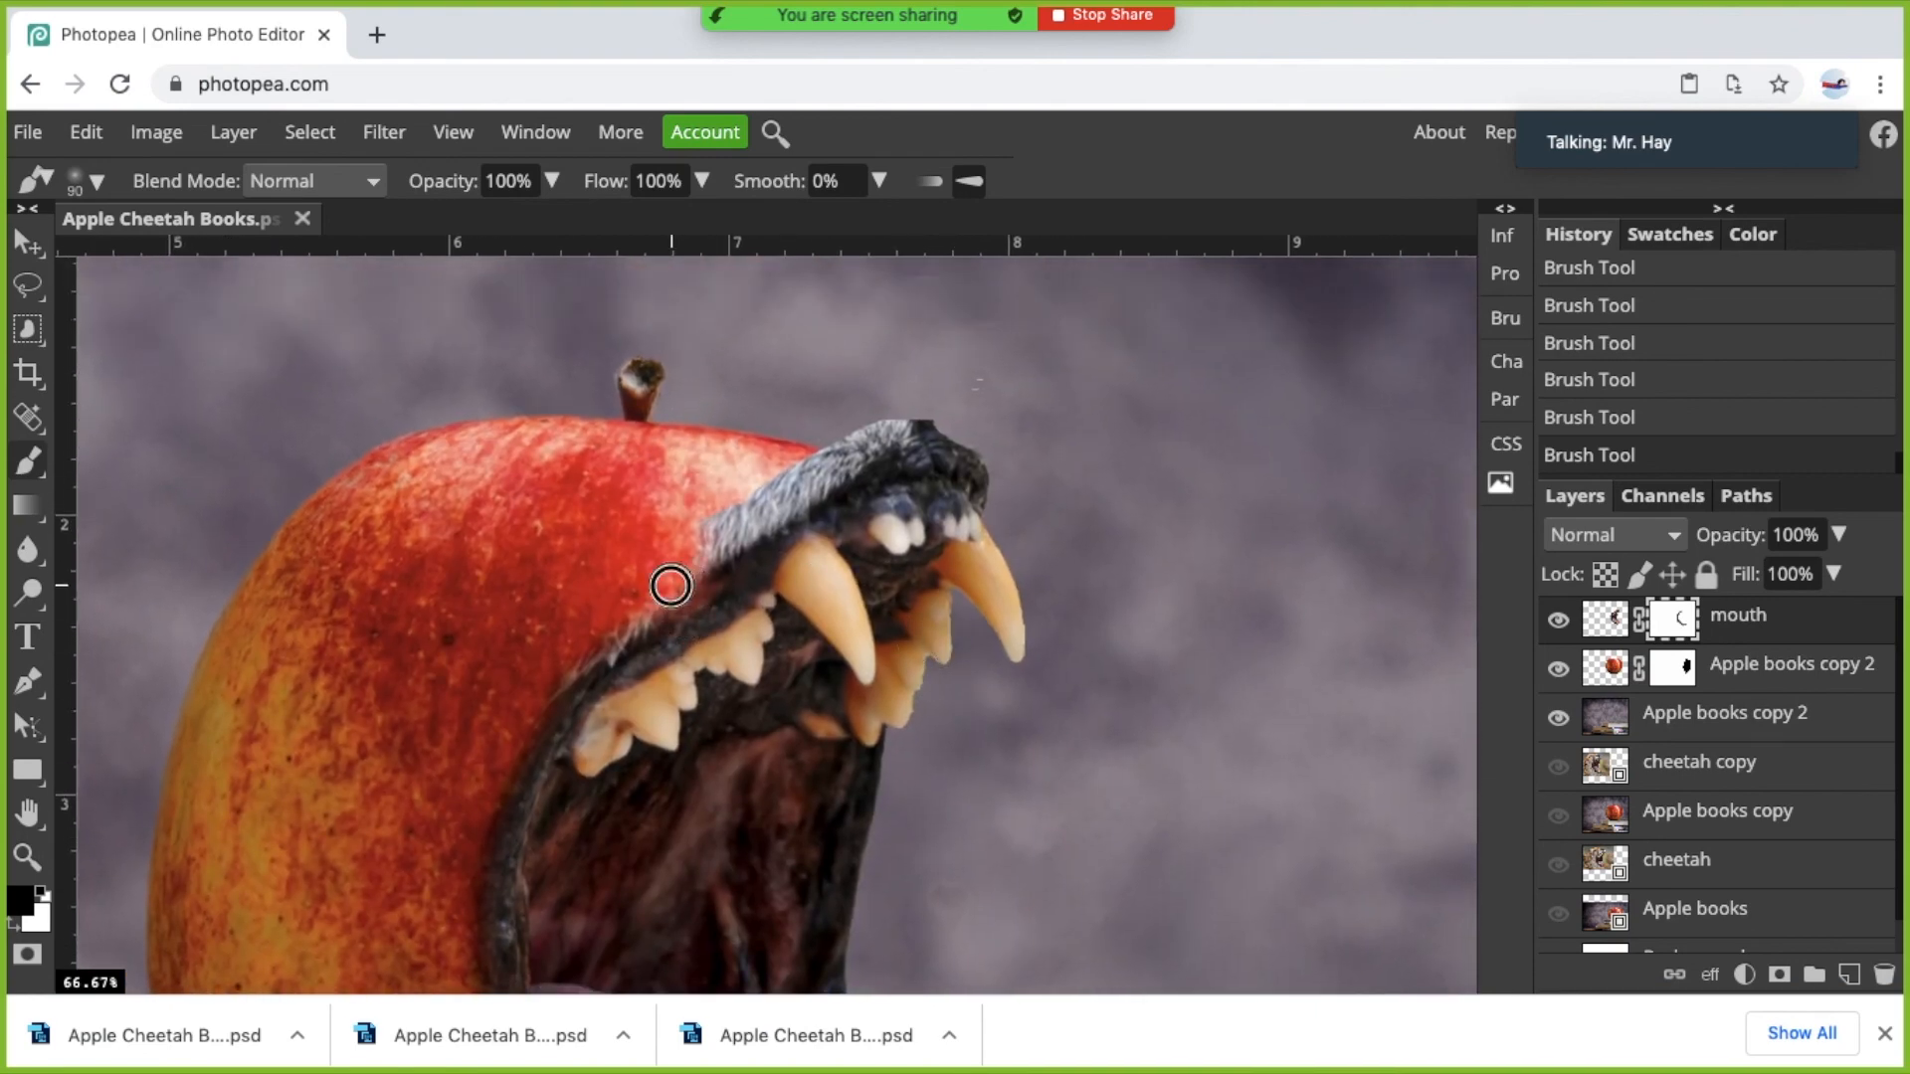
{"action": "mouse_move", "coordinate": [558, 648]}
{"action": "left_mouse_down"}
{"action": "mouse_move", "coordinate": [777, 464]}
{"action": "mouse_move", "coordinate": [929, 401]}
{"action": "mouse_move", "coordinate": [766, 488]}
{"action": "mouse_move", "coordinate": [802, 456]}
{"action": "mouse_move", "coordinate": [758, 496]}
{"action": "mouse_move", "coordinate": [767, 517]}
{"action": "mouse_move", "coordinate": [699, 565]}
{"action": "left_mouse_up"}
{"action": "mouse_move", "coordinate": [881, 426]}
{"action": "left_mouse_down"}
{"action": "mouse_move", "coordinate": [946, 414]}
{"action": "mouse_move", "coordinate": [861, 447]}
{"action": "mouse_move", "coordinate": [935, 434]}
{"action": "left_mouse_up"}
{"action": "scroll", "coordinate": [1048, 432], "scroll_direction": "up", "scroll_amount": 8}
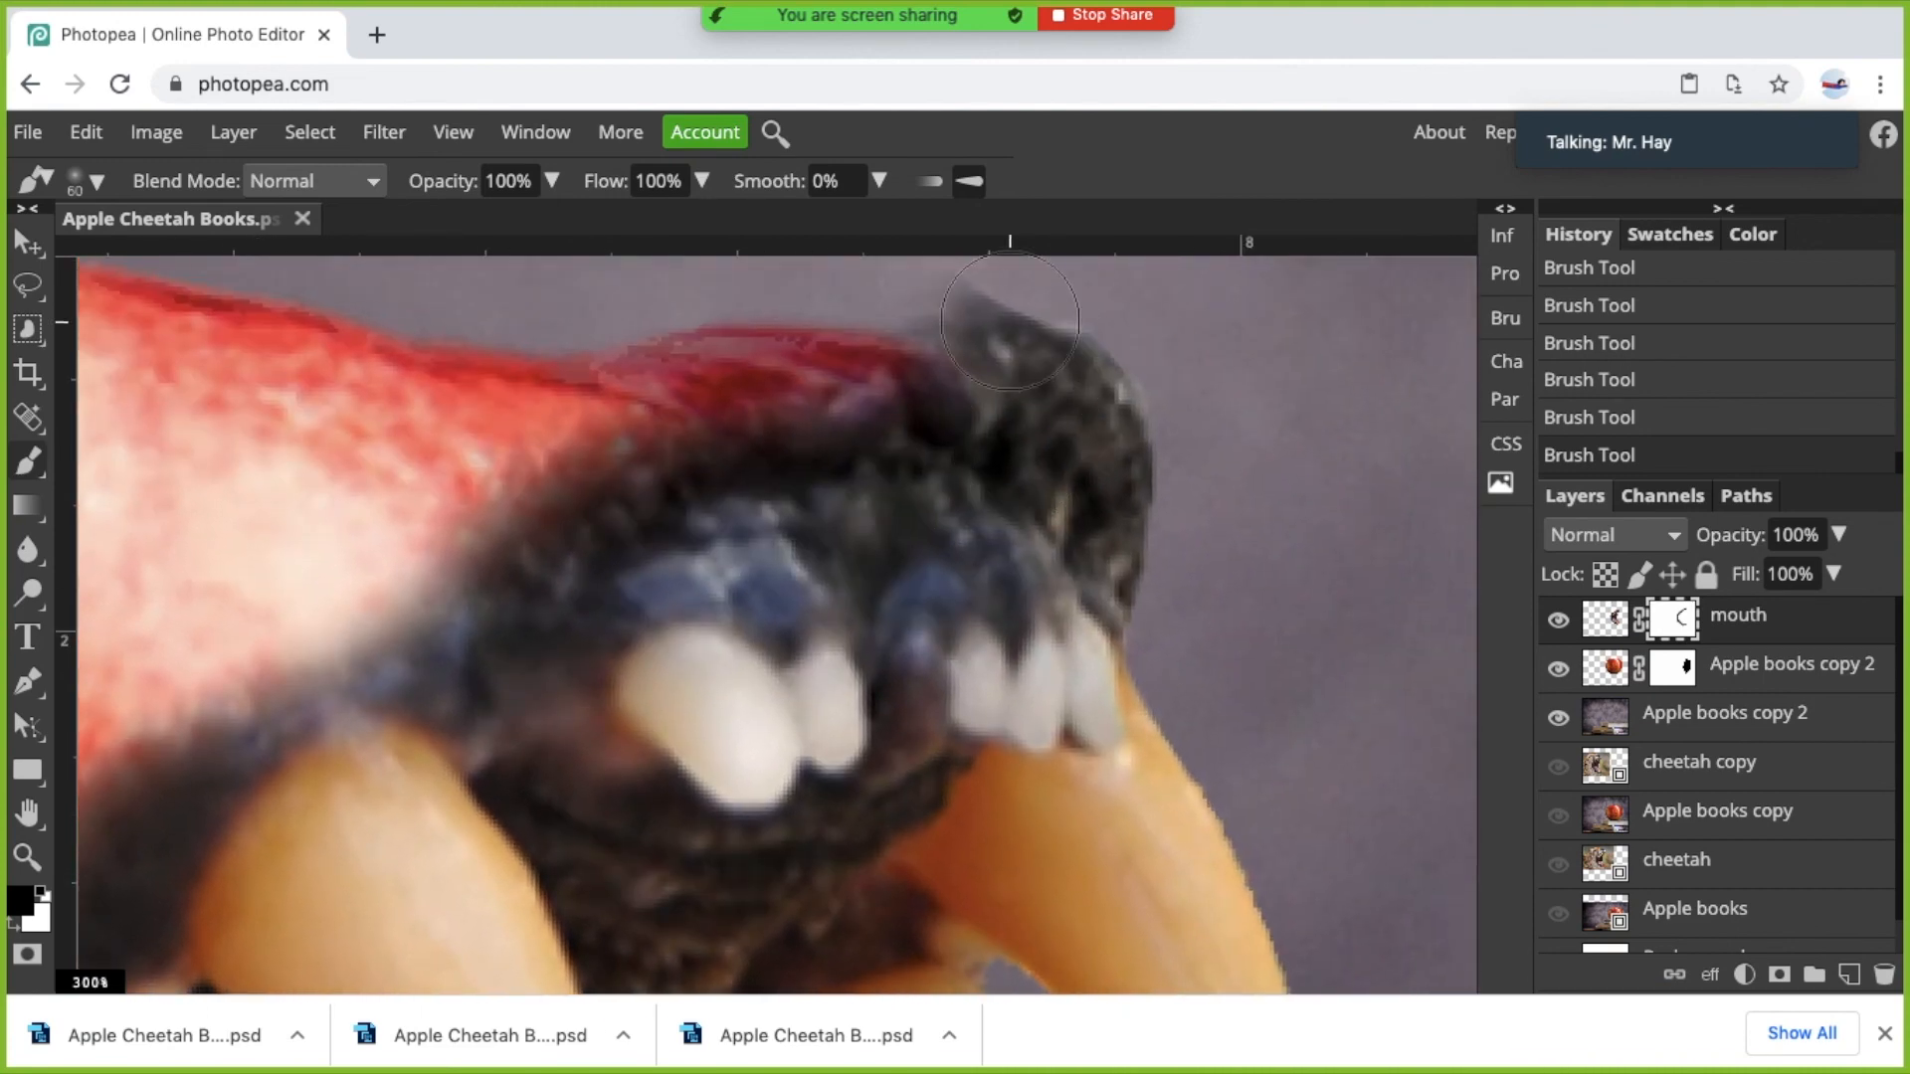
{"action": "scroll", "coordinate": [995, 428], "scroll_direction": "up", "scroll_amount": 3}
{"action": "scroll", "coordinate": [995, 428], "scroll_direction": "right", "scroll_amount": 2}
{"action": "left_click_drag", "start_coordinate": [902, 410], "coordinate": [969, 414]}
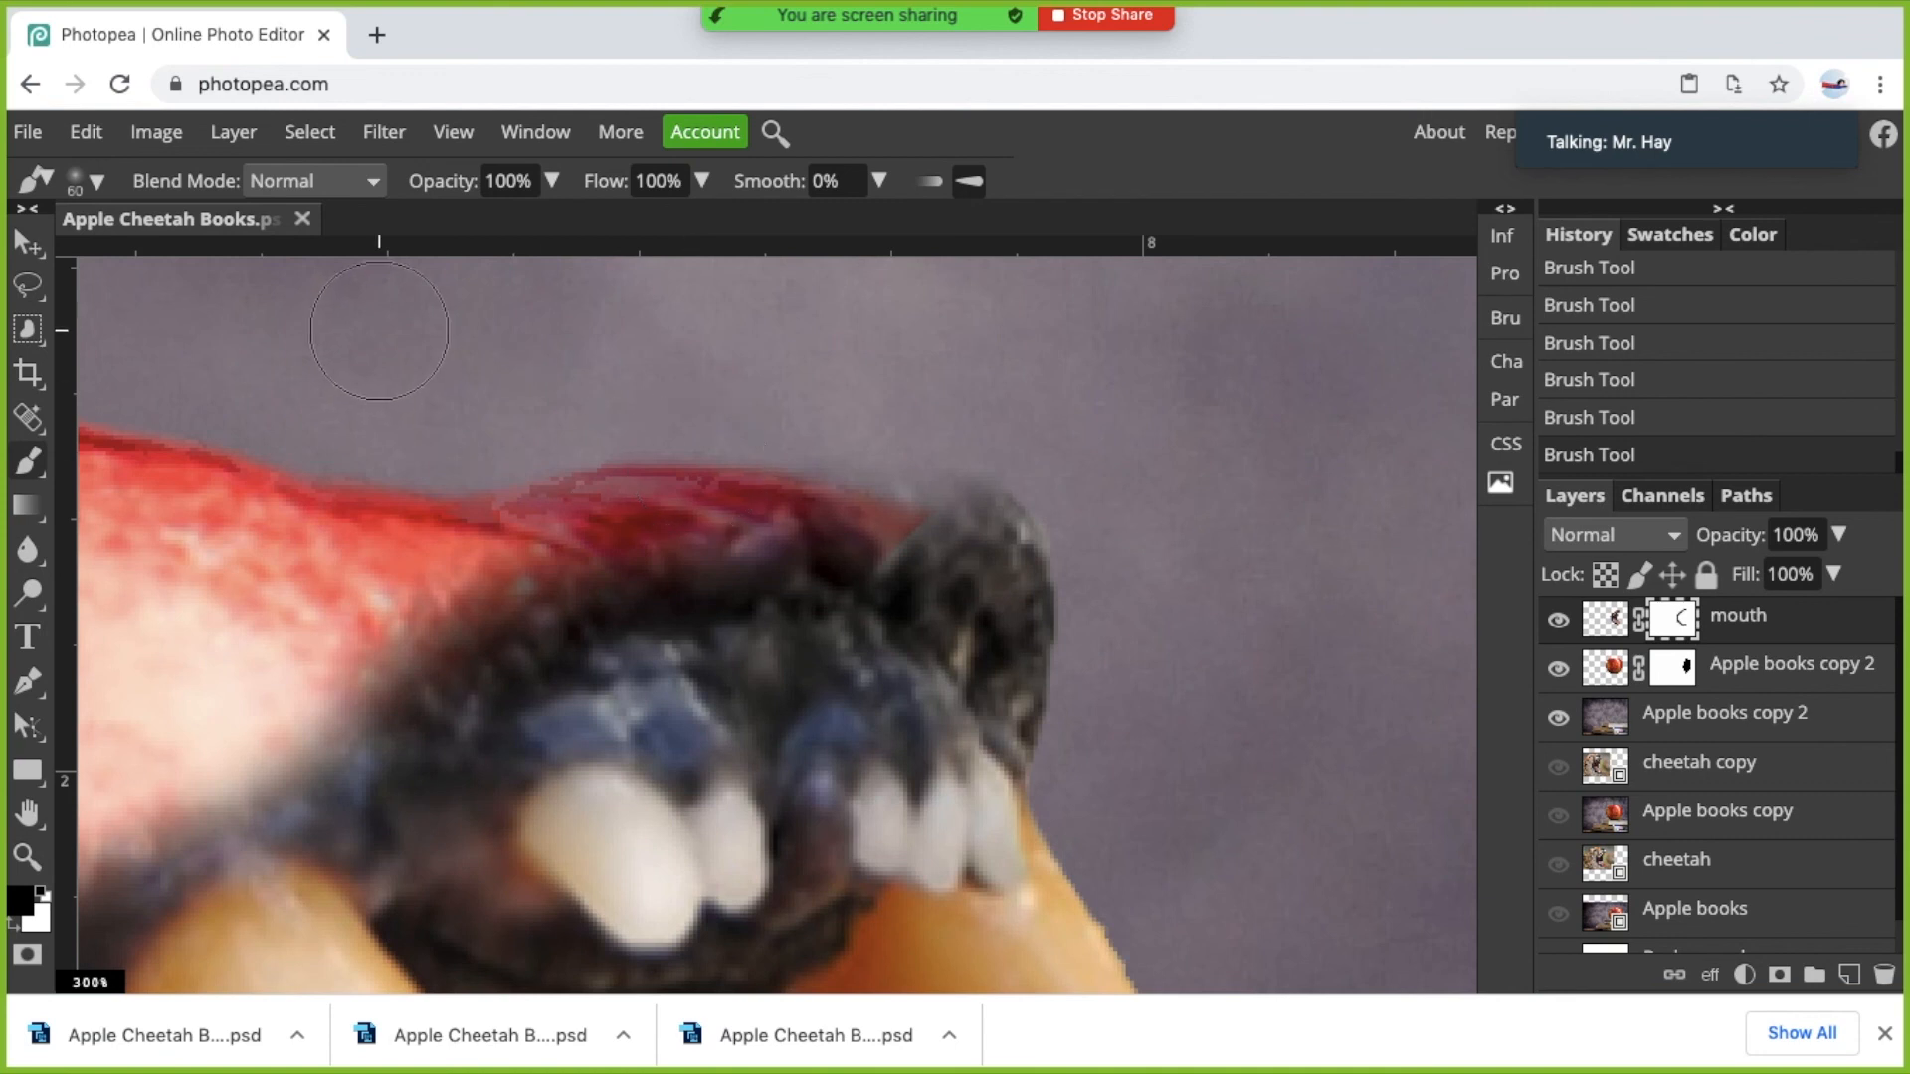
Restore the dark tip of the upper jaw by painting white on the mask with the Brush at 100% hardness and size 40.
{"action": "left_click", "coordinate": [92, 181]}
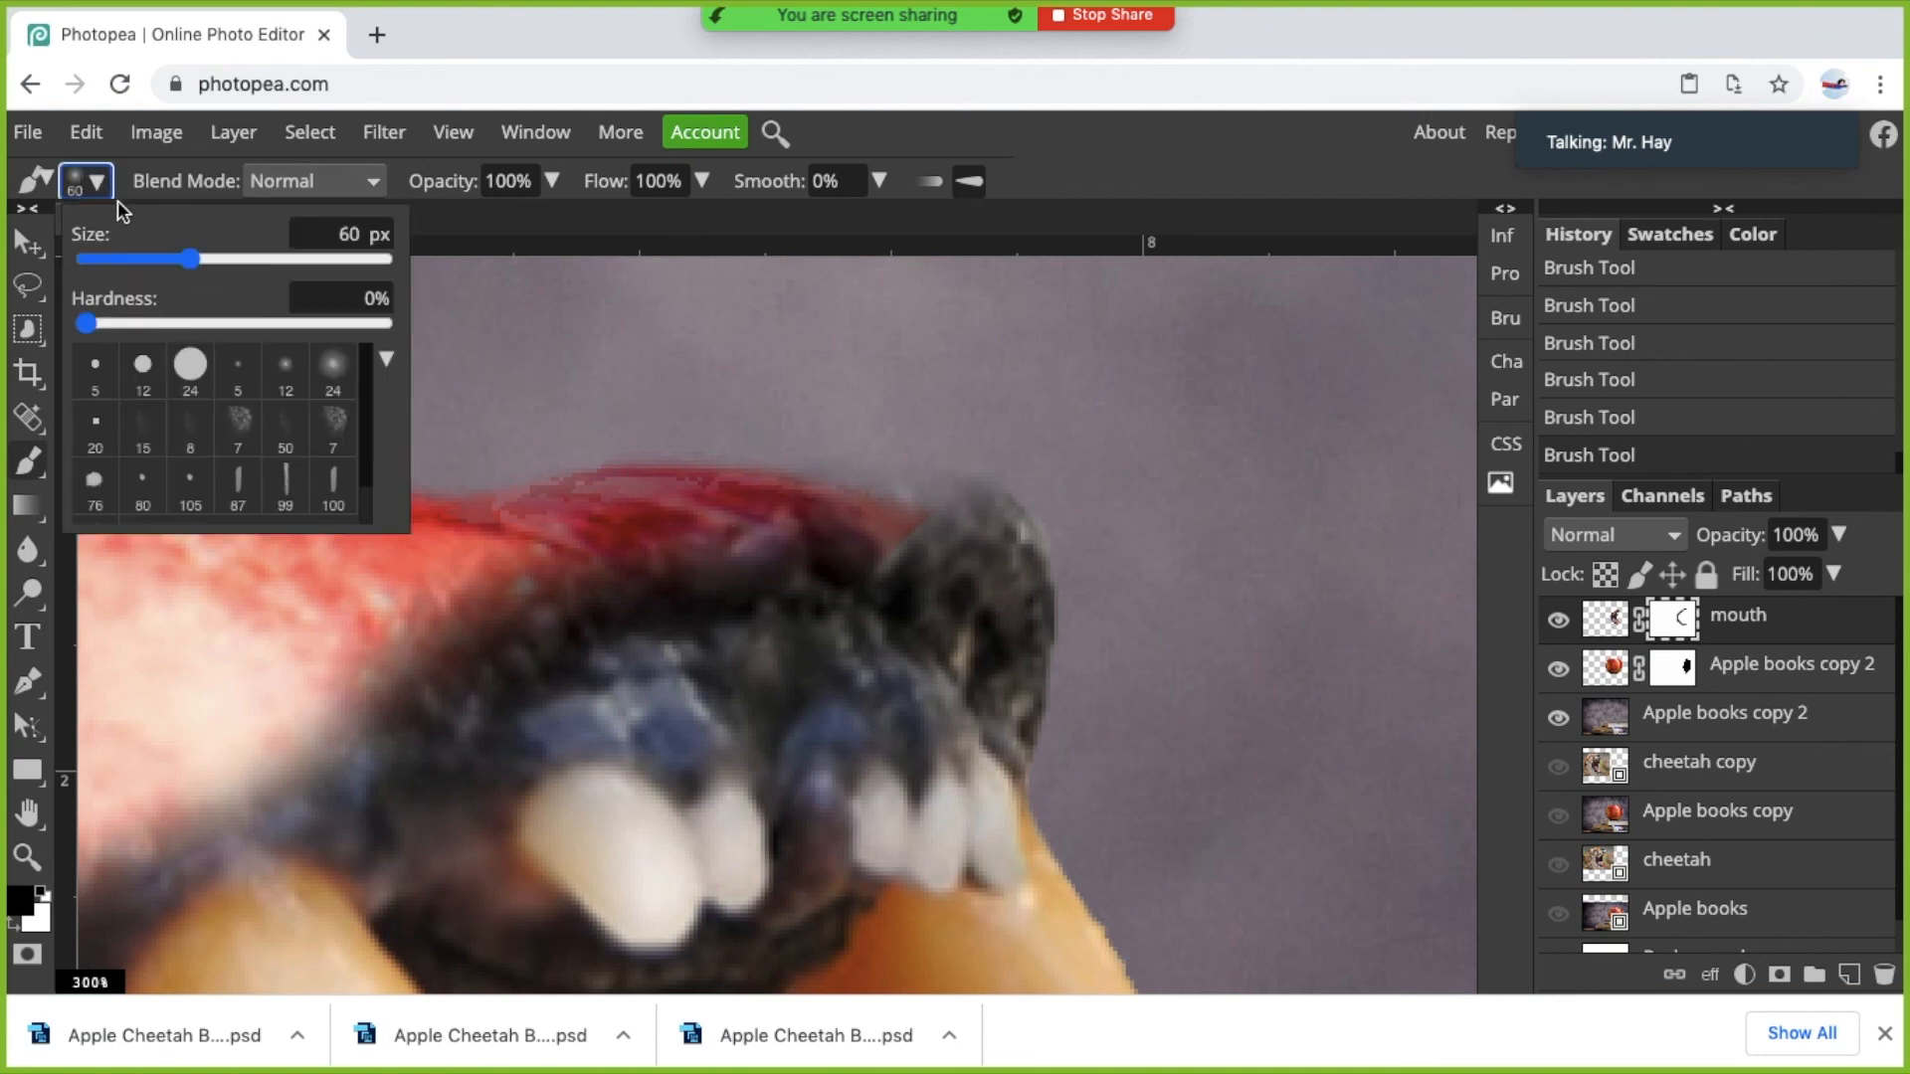
{"action": "left_click_drag", "start_coordinate": [86, 323], "coordinate": [398, 318]}
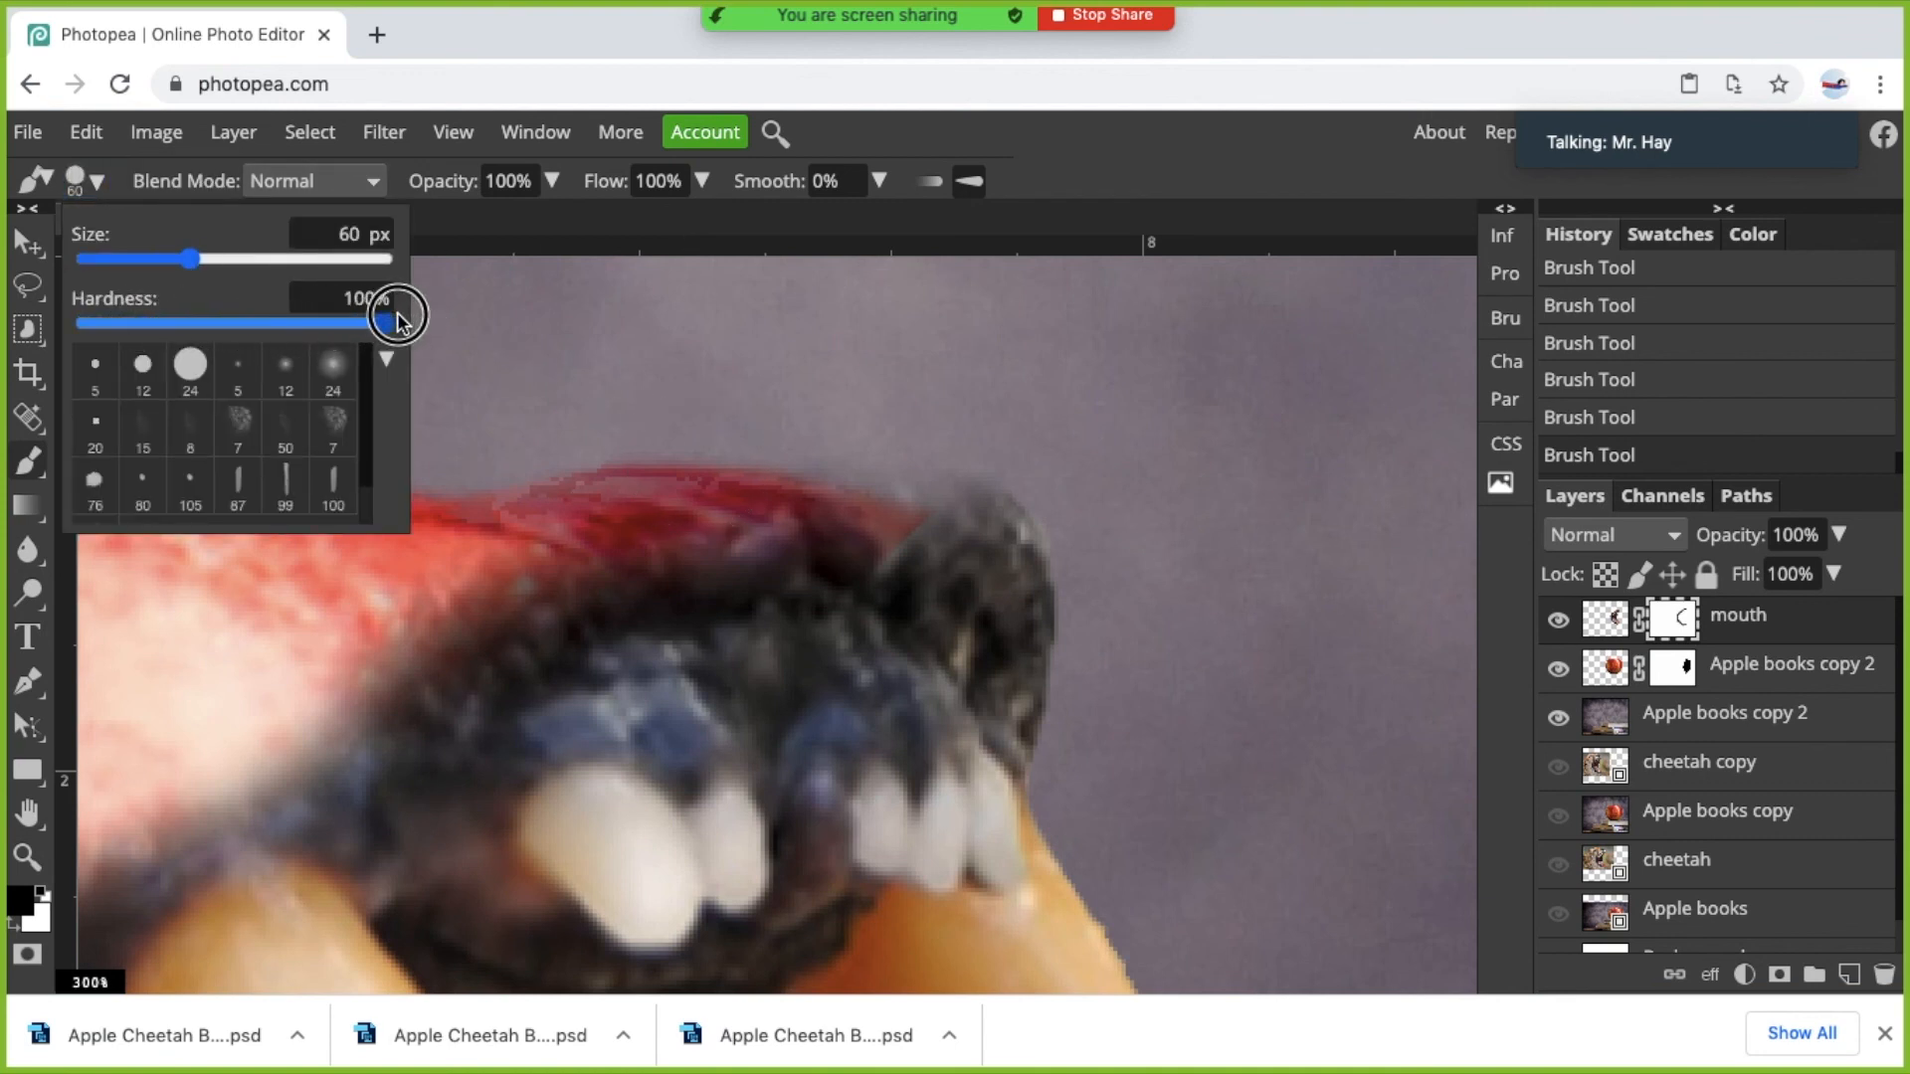
{"action": "left_click", "coordinate": [20, 930]}
{"action": "key", "text": "bracketright"}
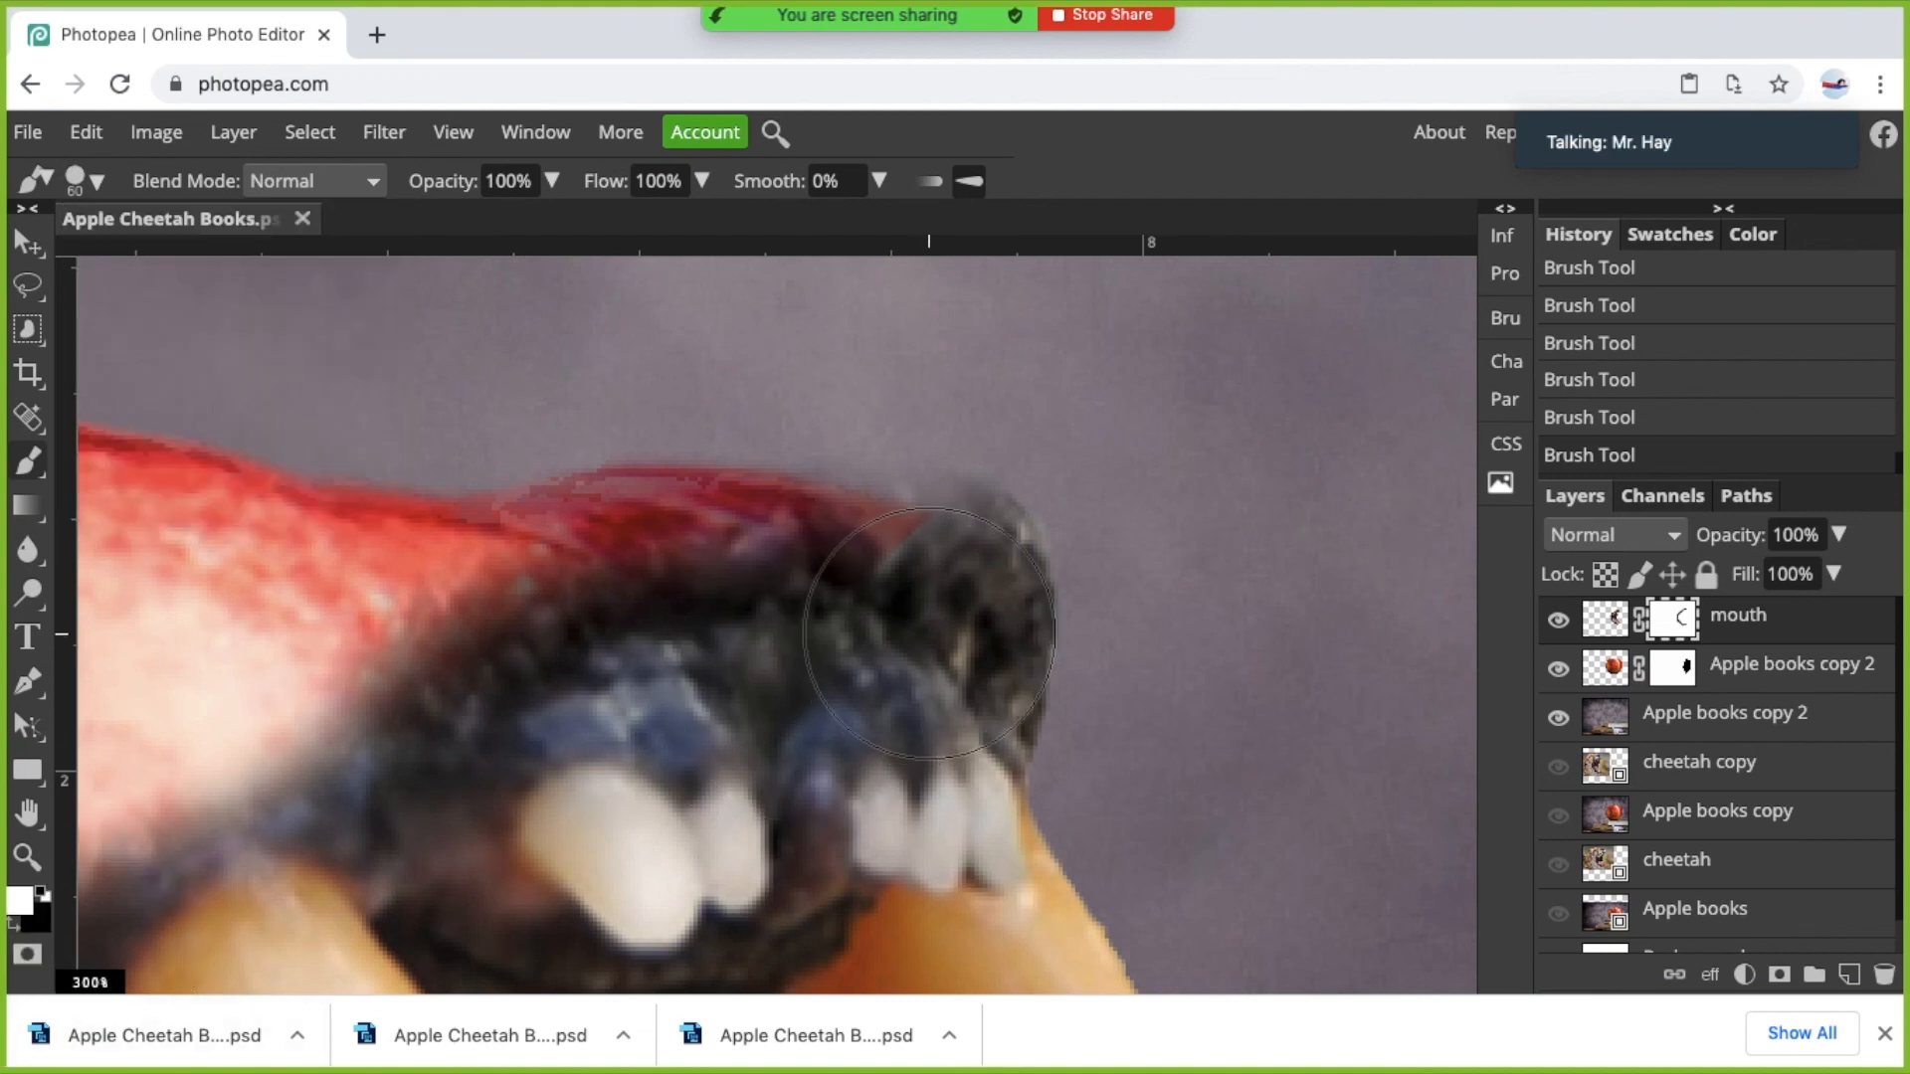
{"action": "key", "text": "bracketleft"}
{"action": "key", "text": "bracketleft"}
{"action": "key", "text": "bracketleft"}
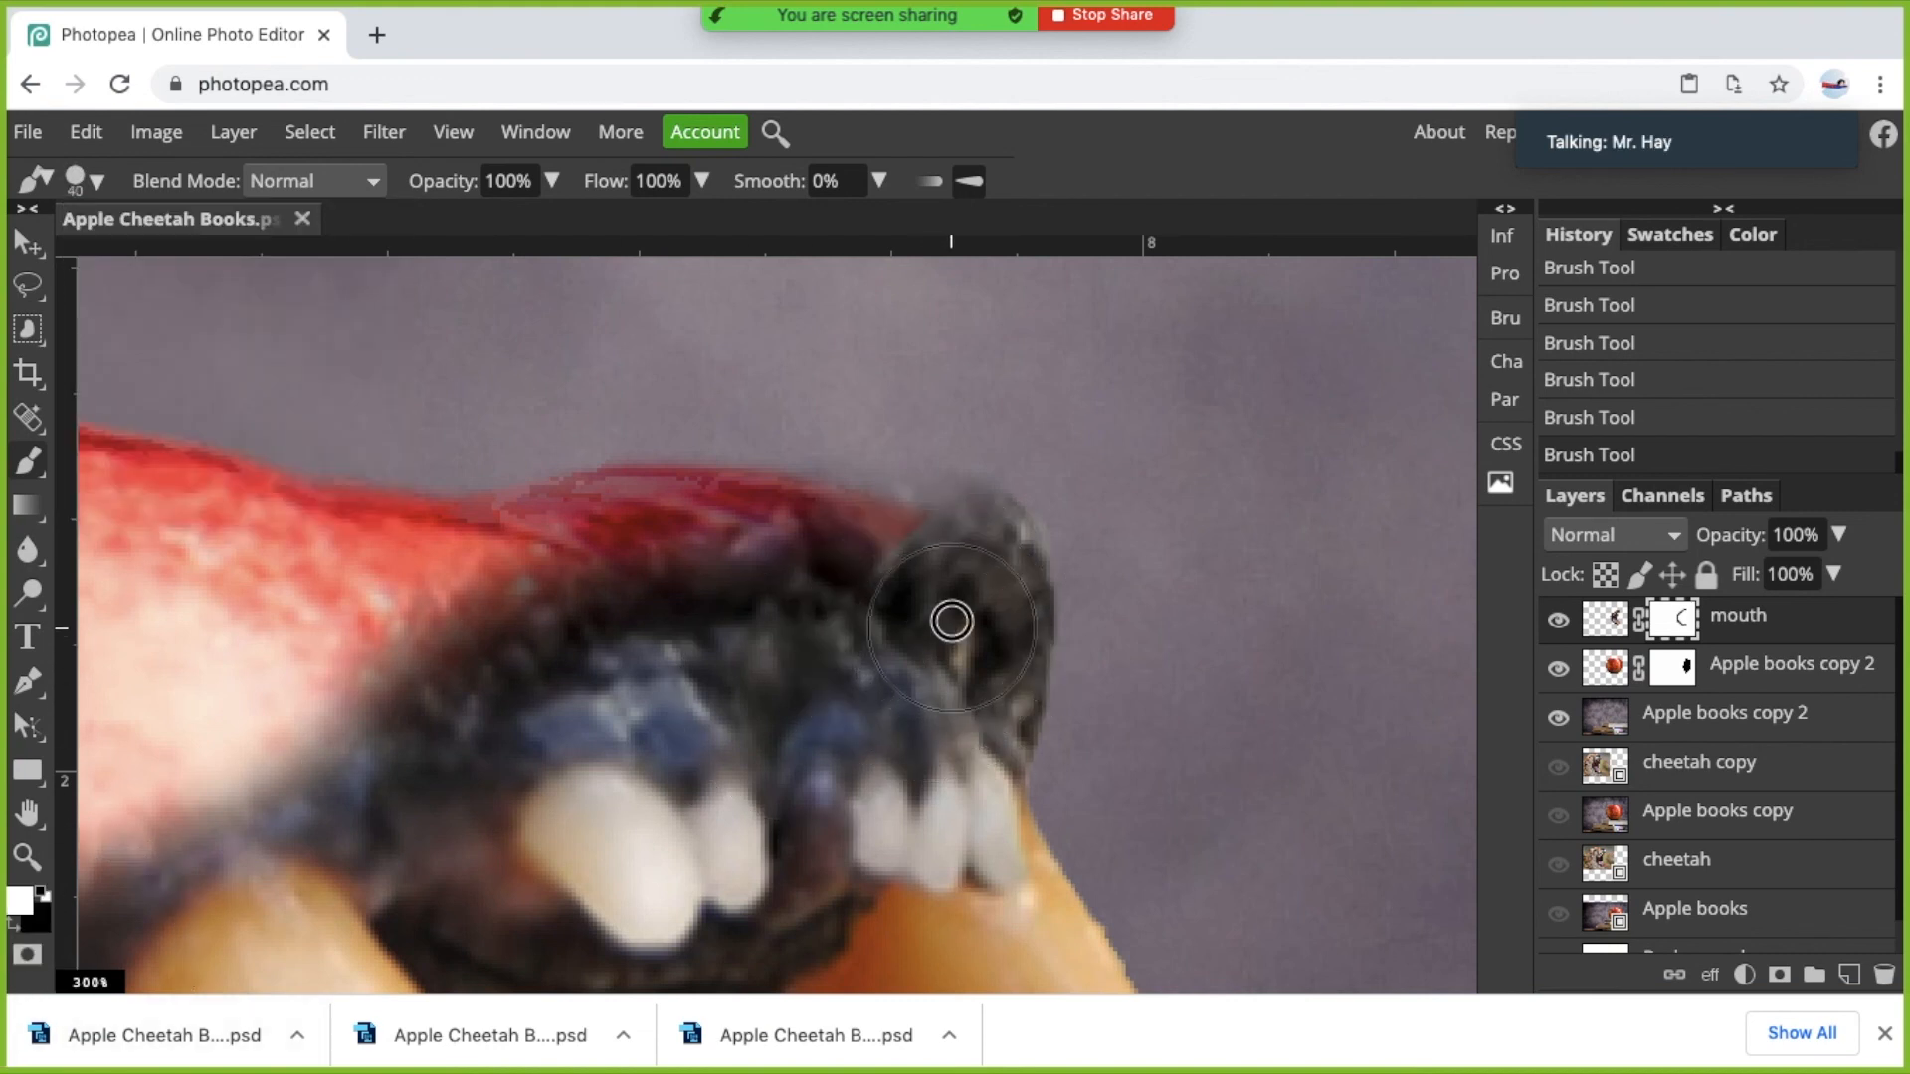
{"action": "left_click_drag", "start_coordinate": [956, 589], "coordinate": [956, 575]}
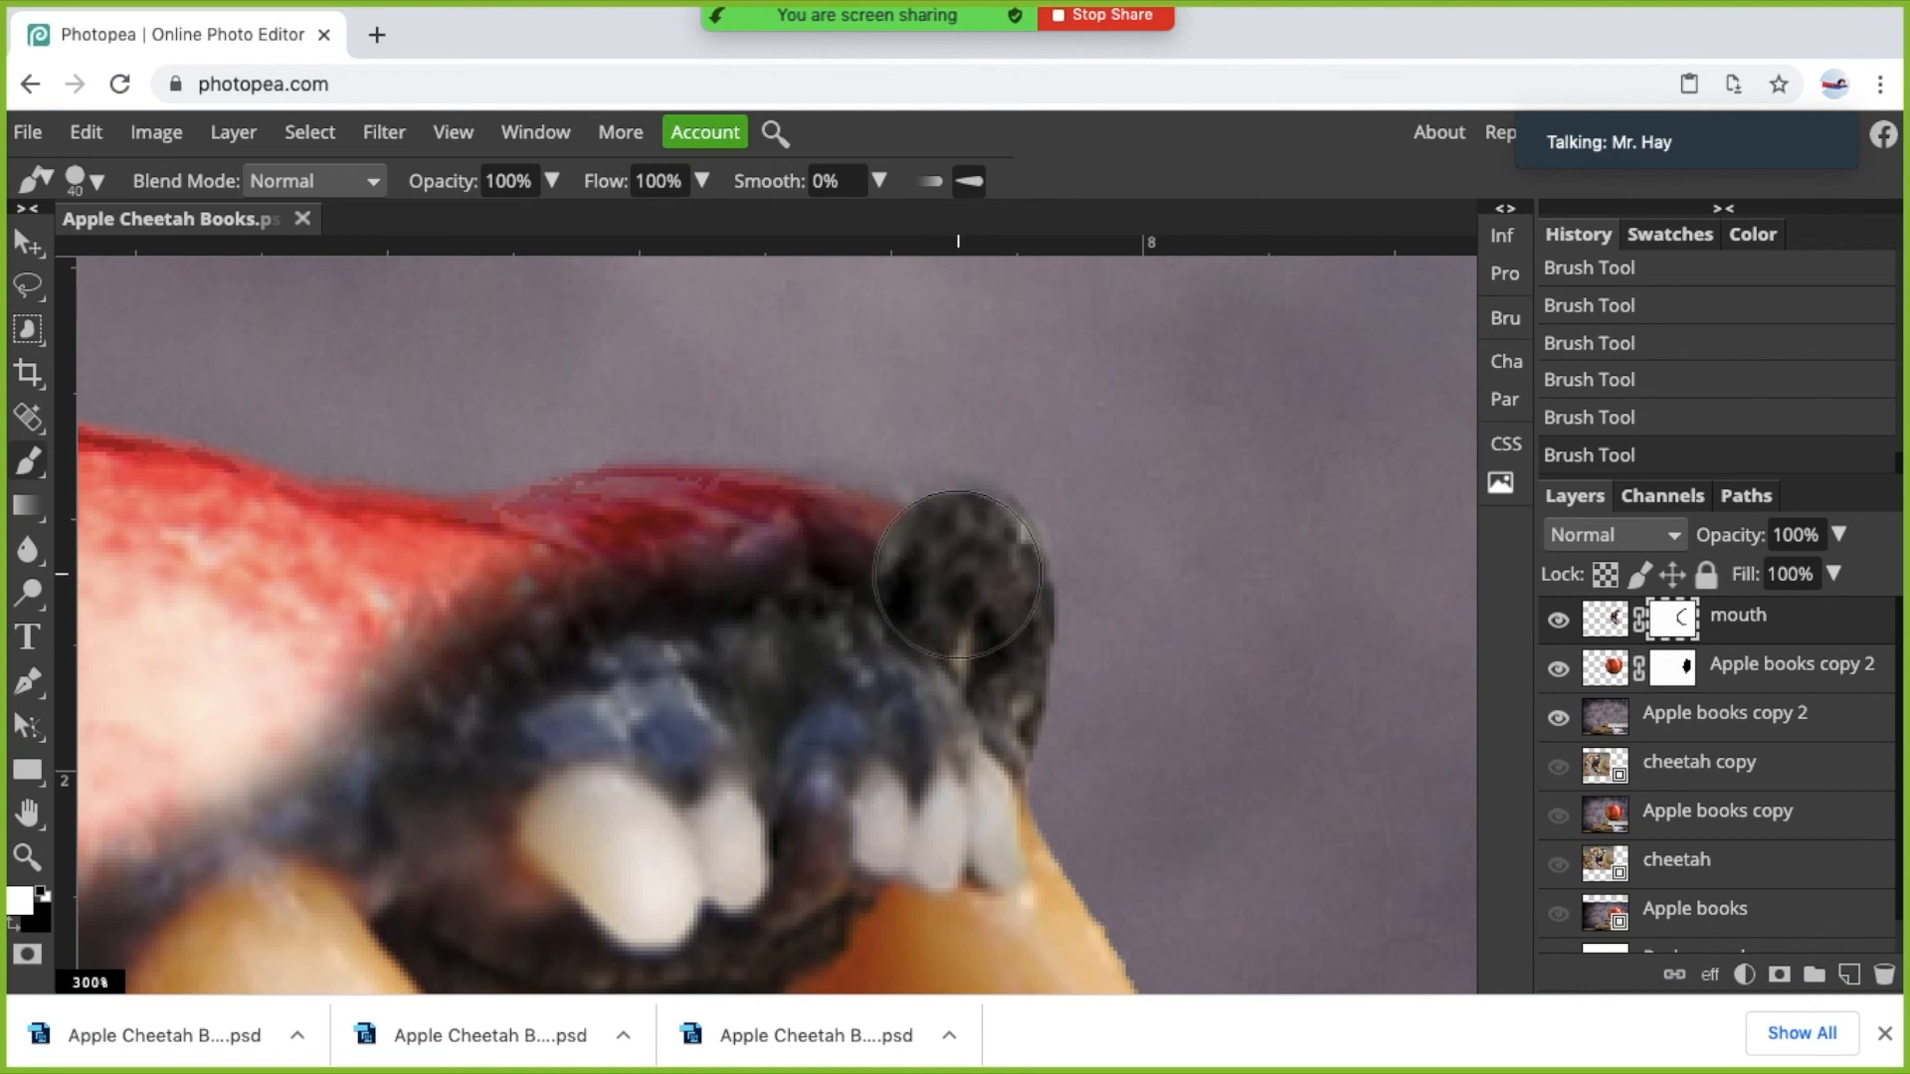
{"action": "left_click", "coordinate": [949, 570]}
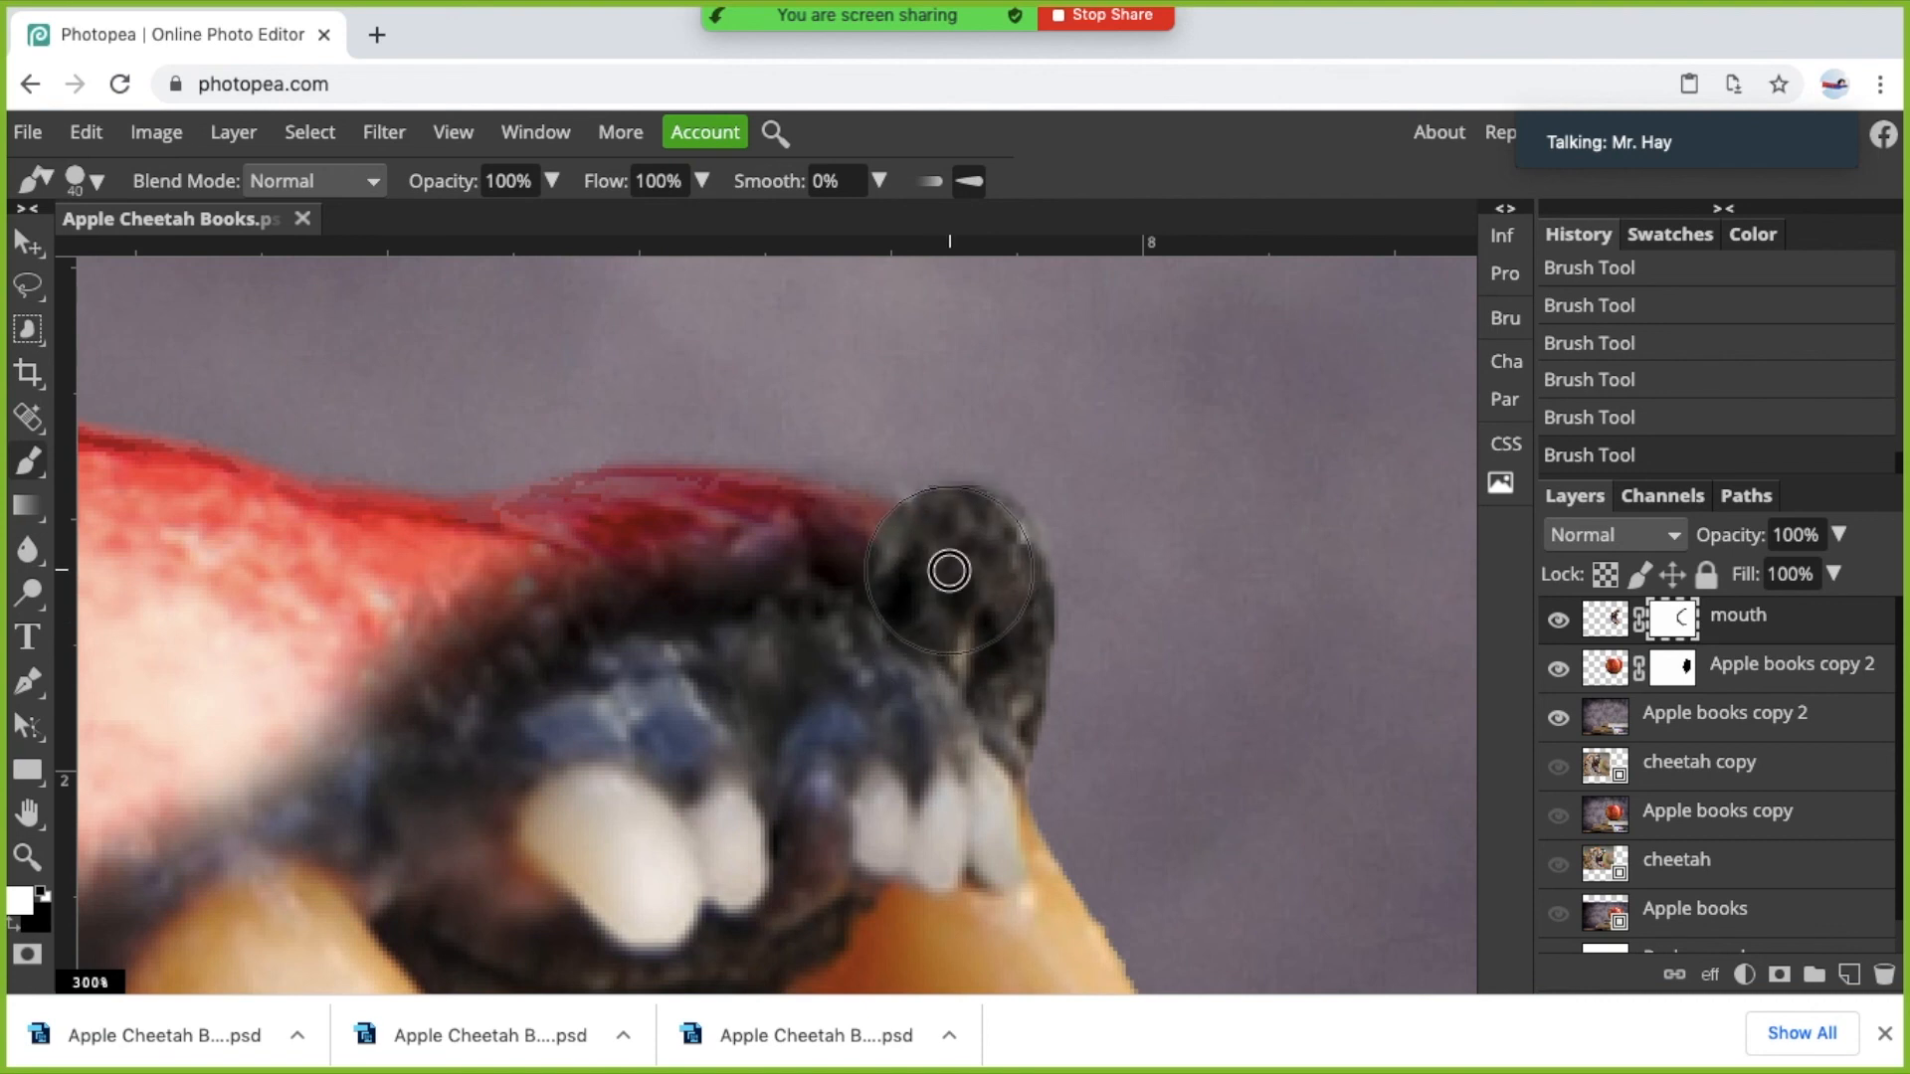
Paint white on the mouth's mask where the upper-jaw tip meets the apple, softening the size 40 Brush to 33% hardness for the last strokes.
{"action": "left_click", "coordinate": [931, 608]}
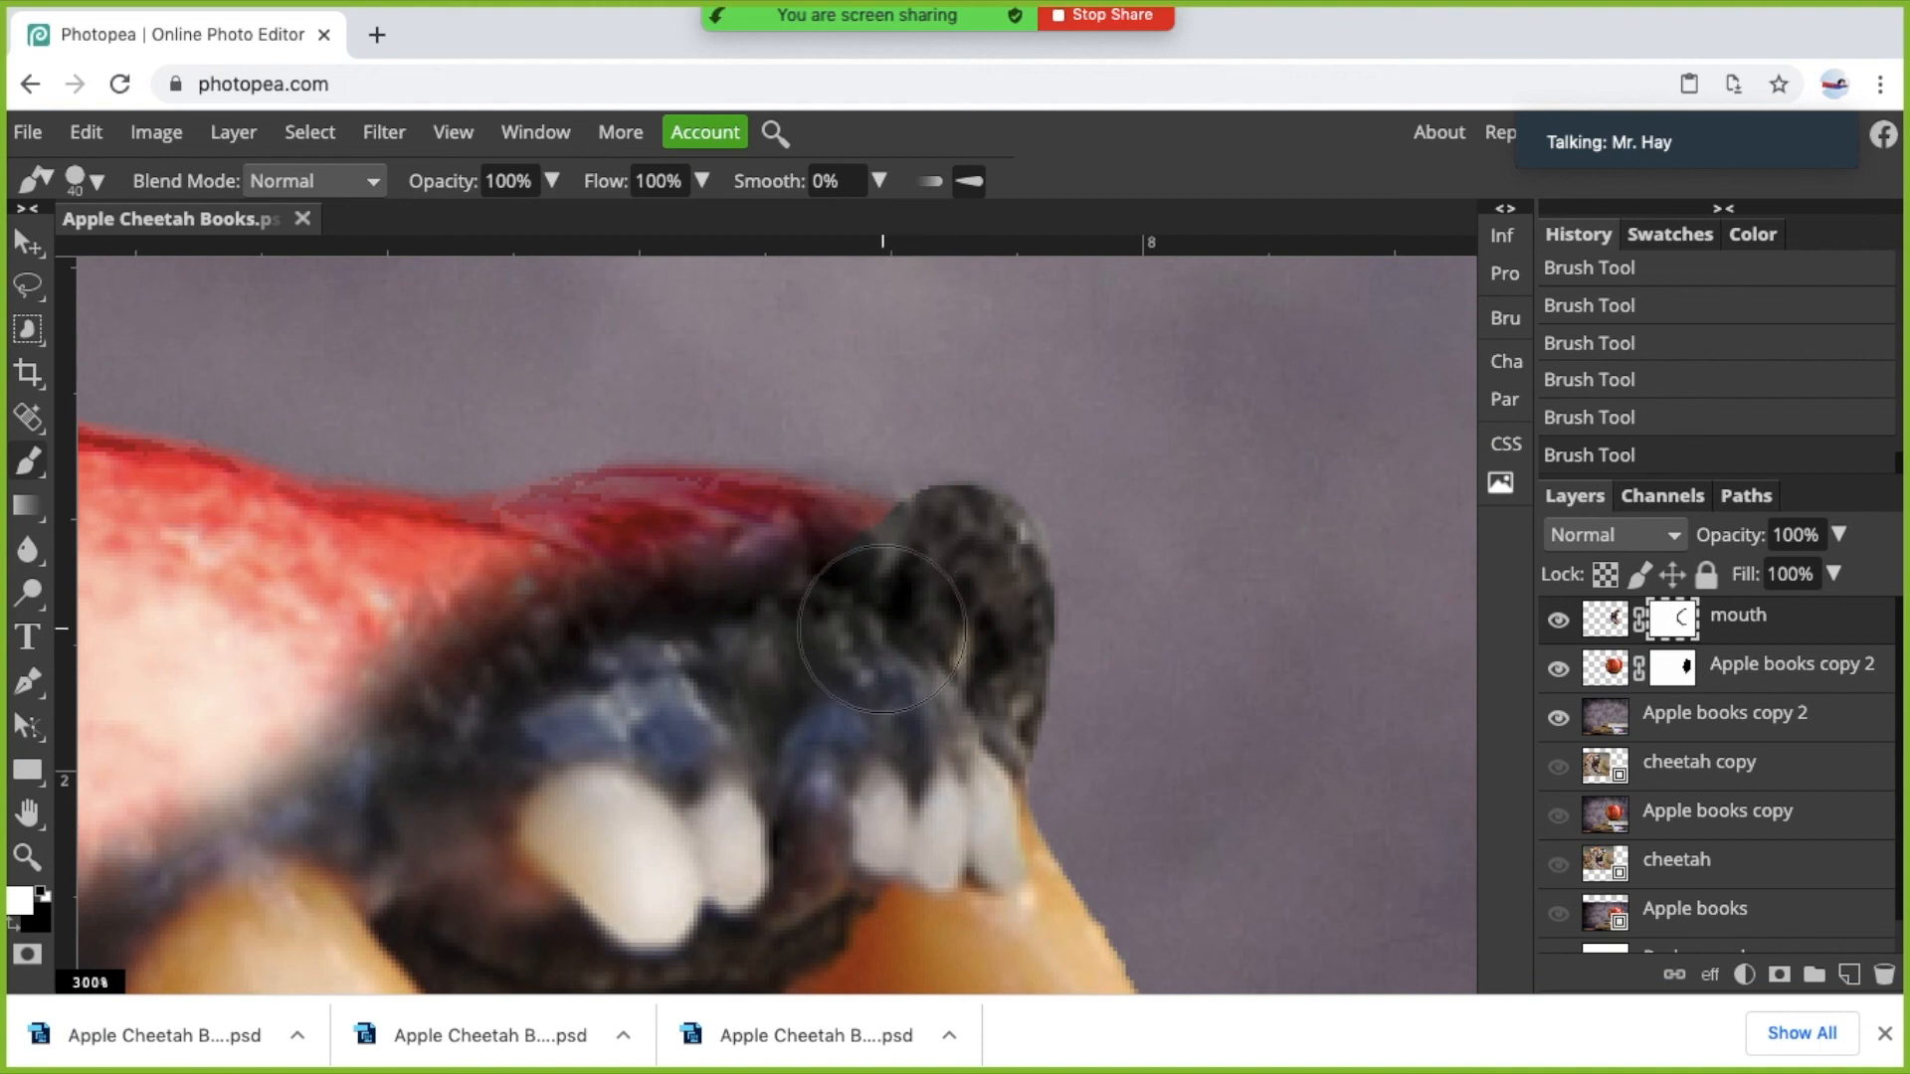
{"action": "left_click", "coordinate": [902, 611]}
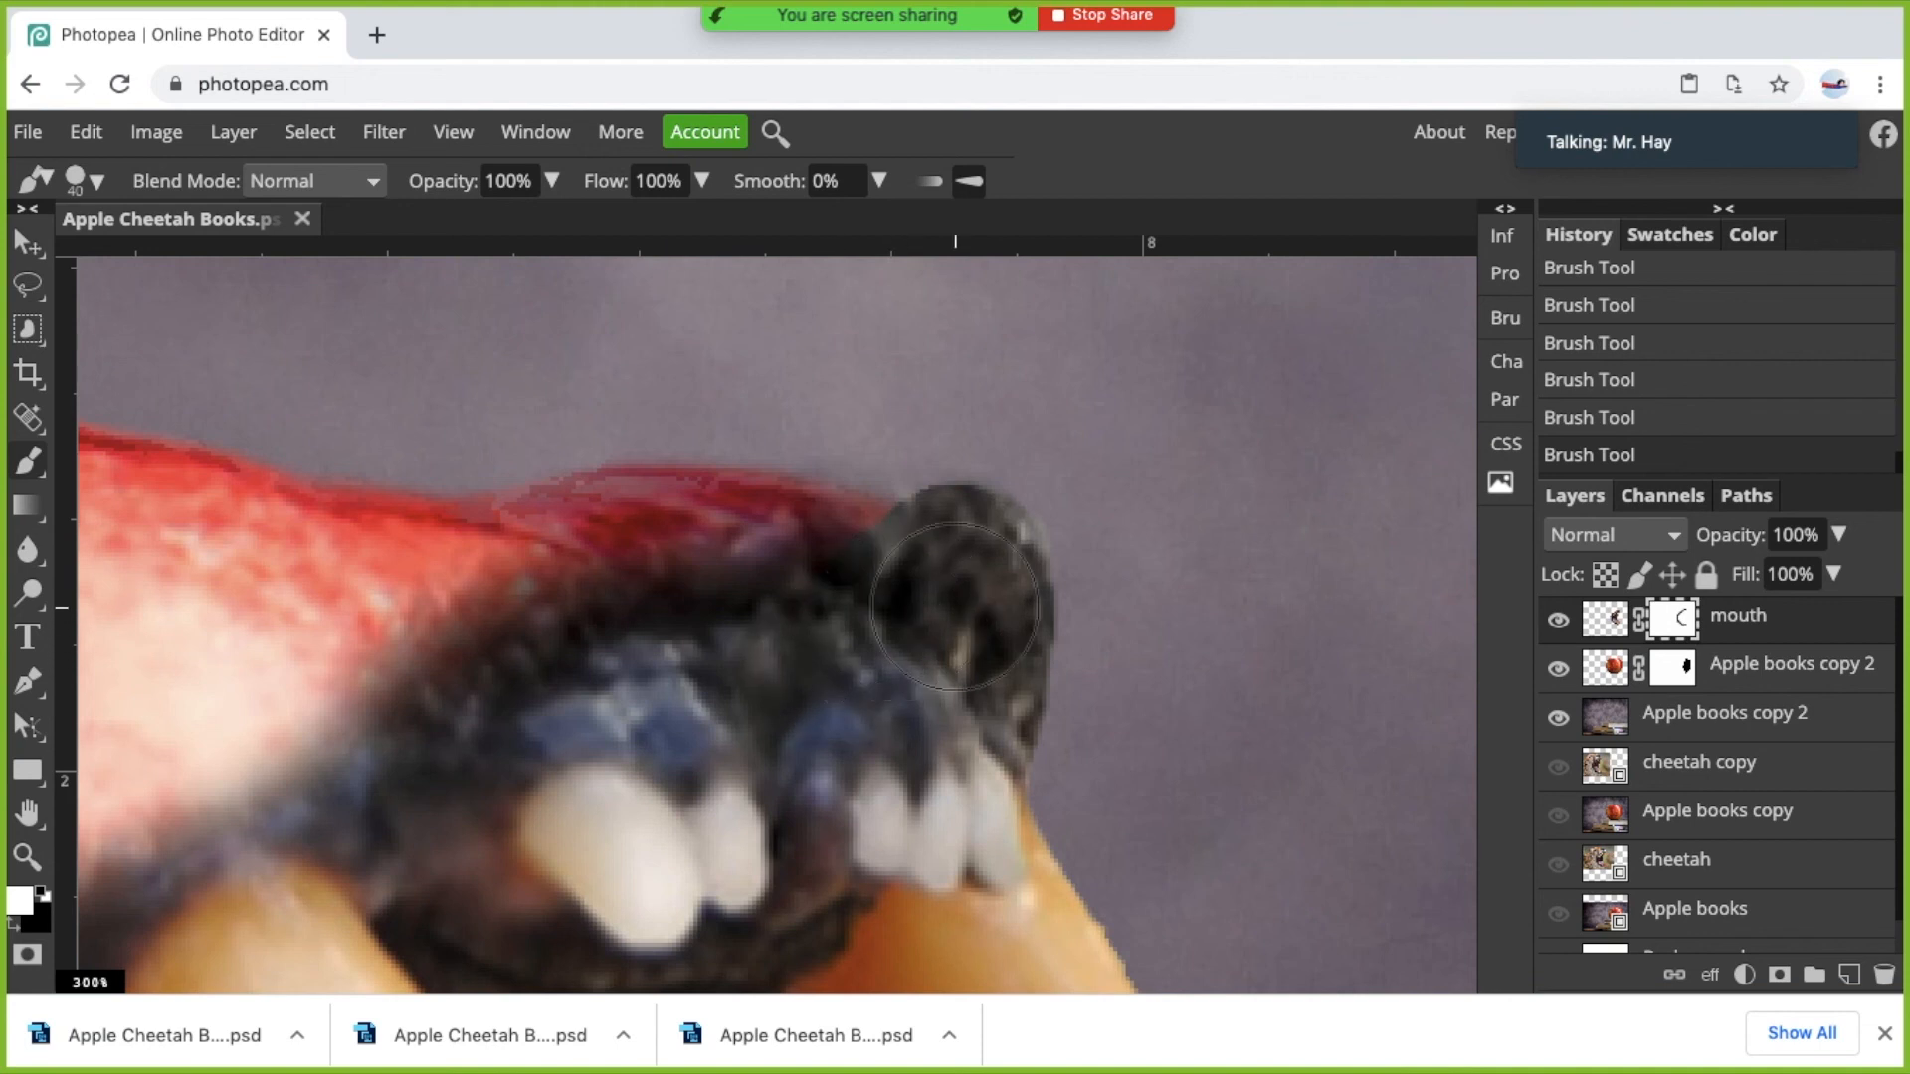
{"action": "left_click", "coordinate": [897, 609]}
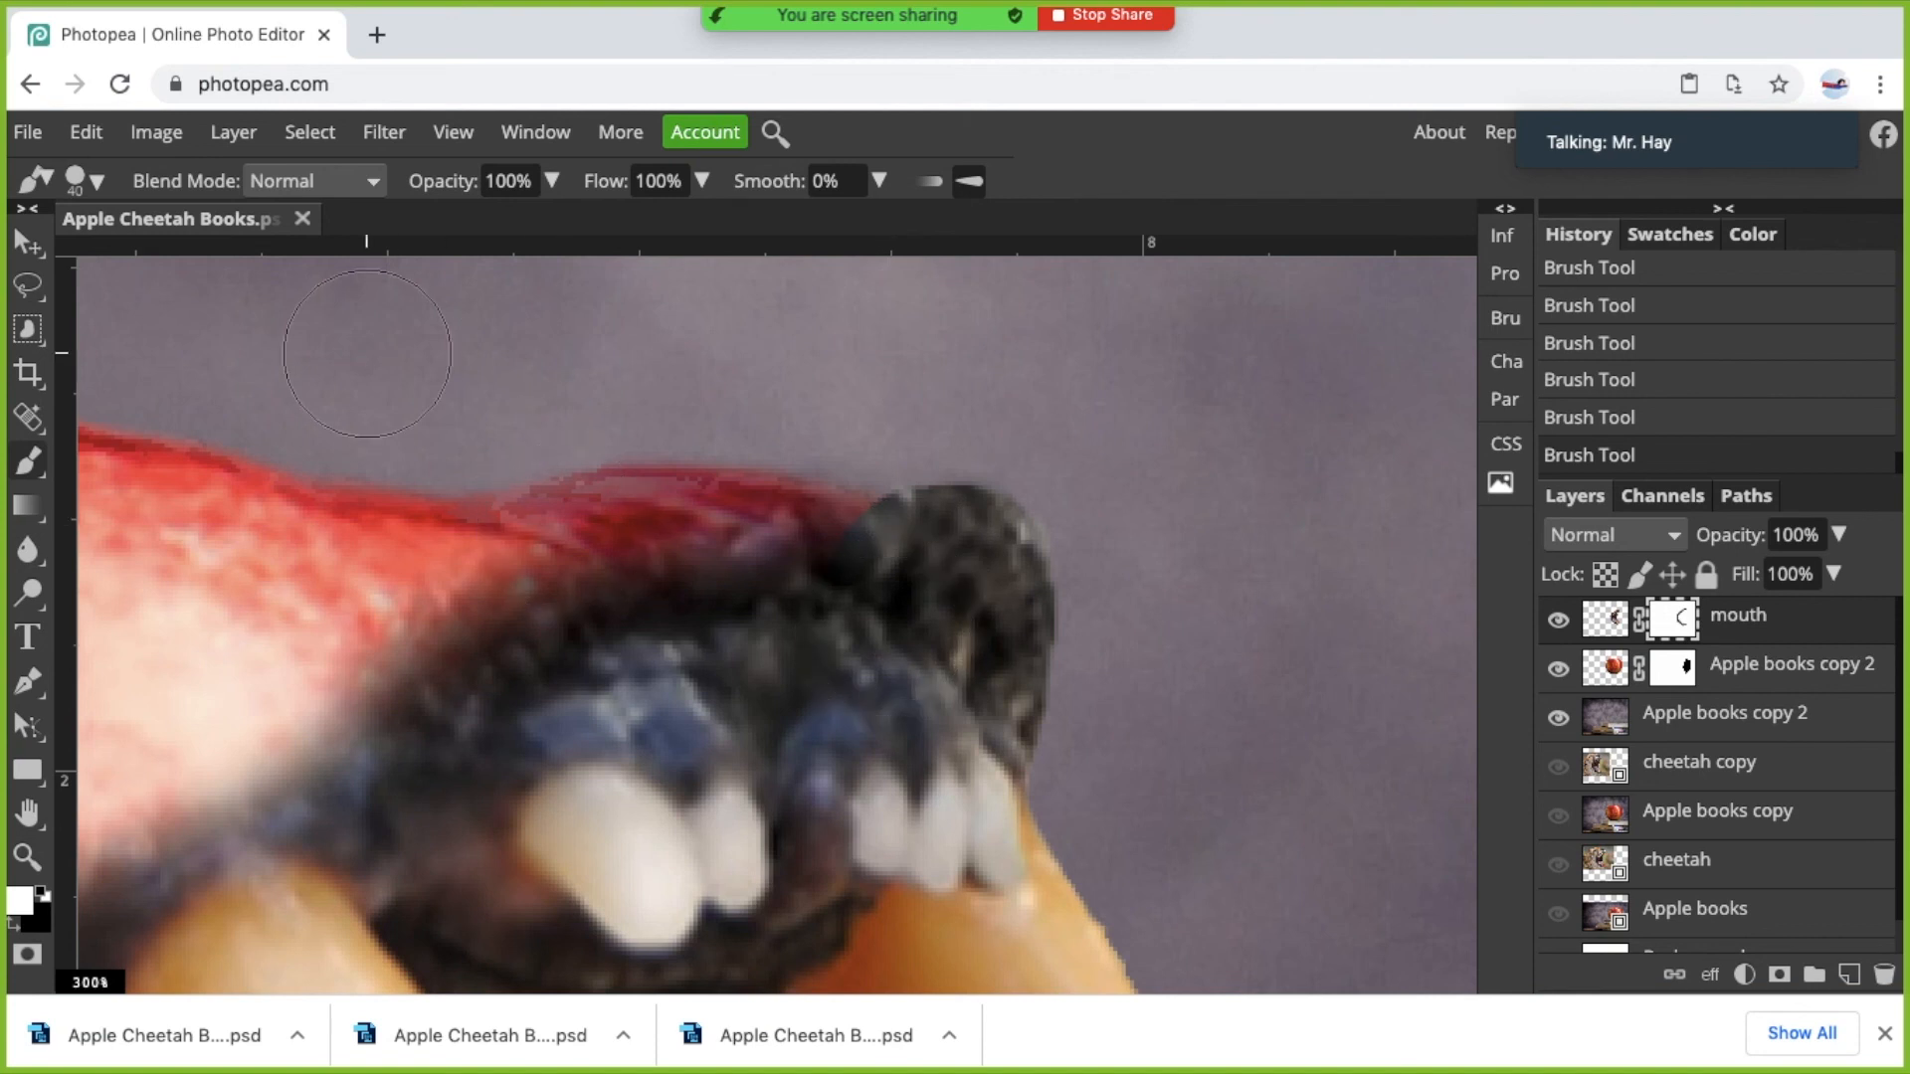
{"action": "left_click", "coordinate": [105, 185]}
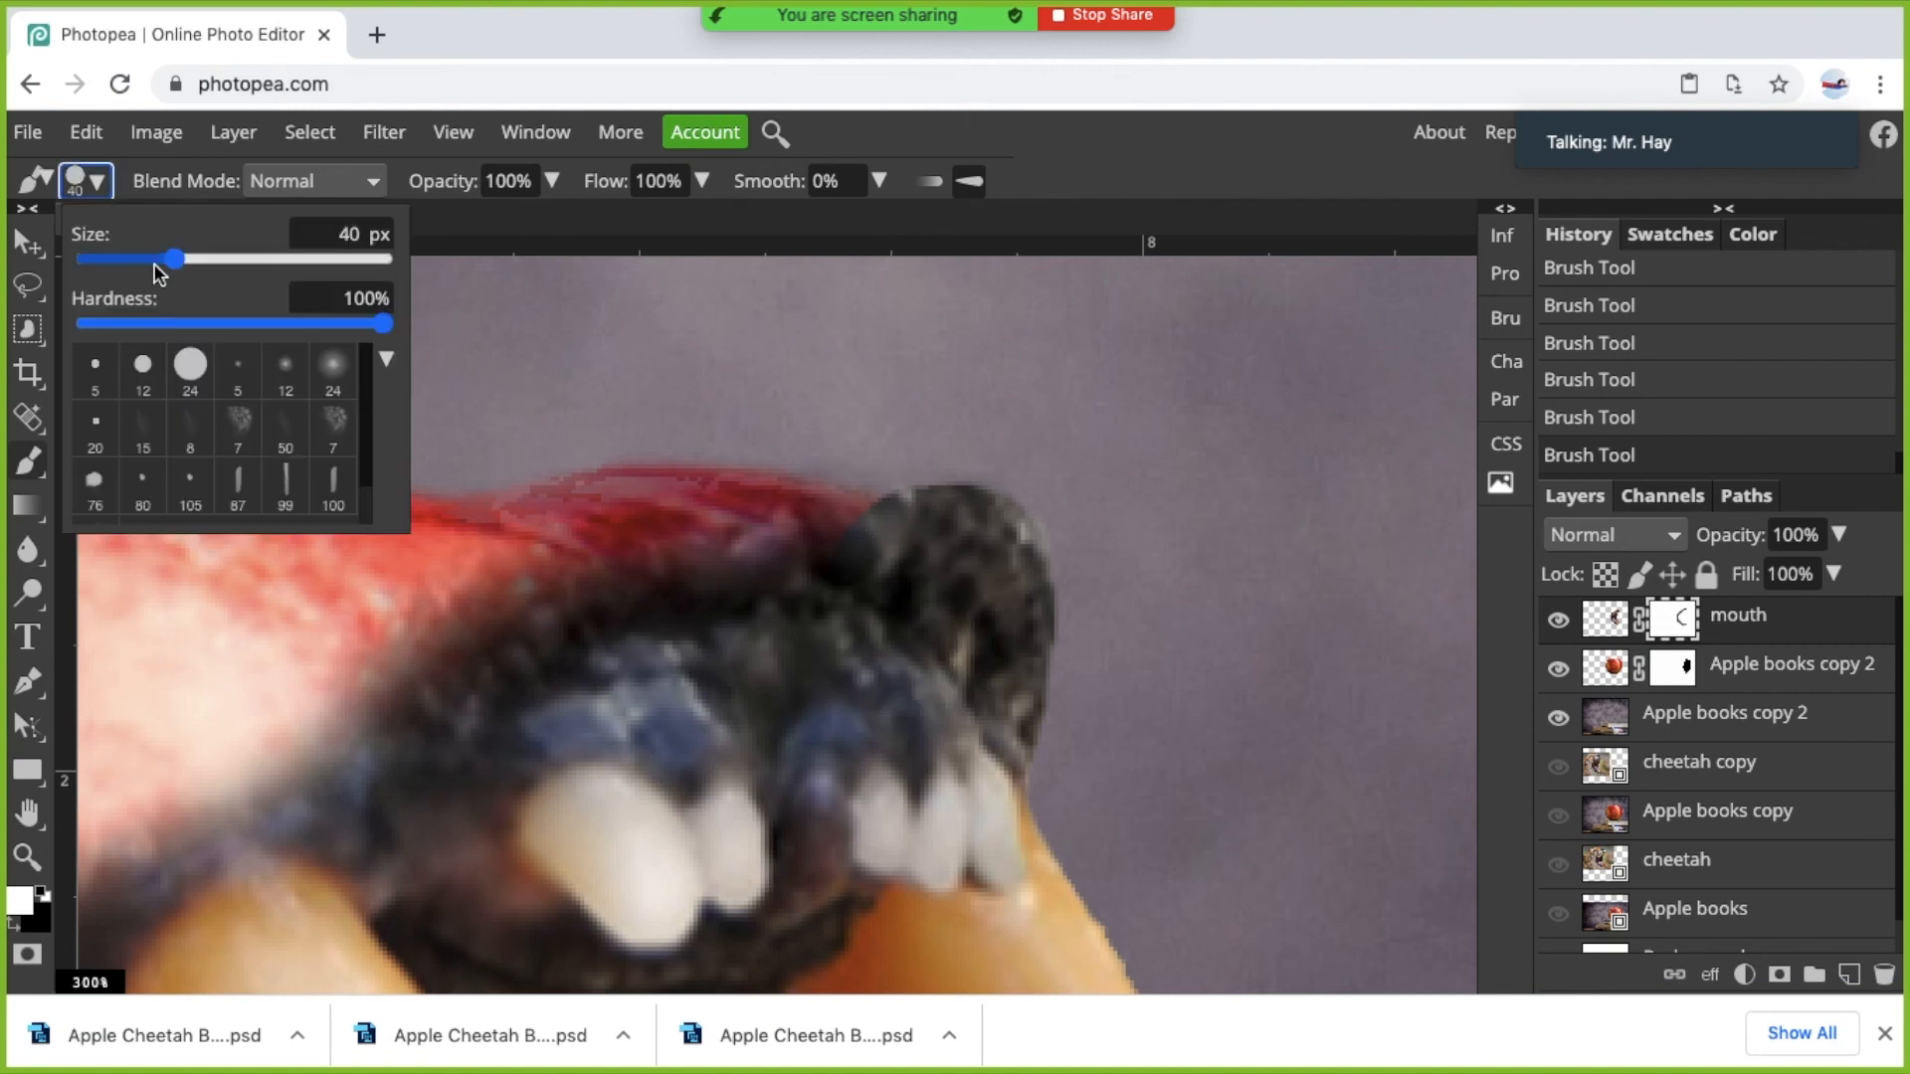
{"action": "left_click_drag", "start_coordinate": [181, 325], "coordinate": [184, 323]}
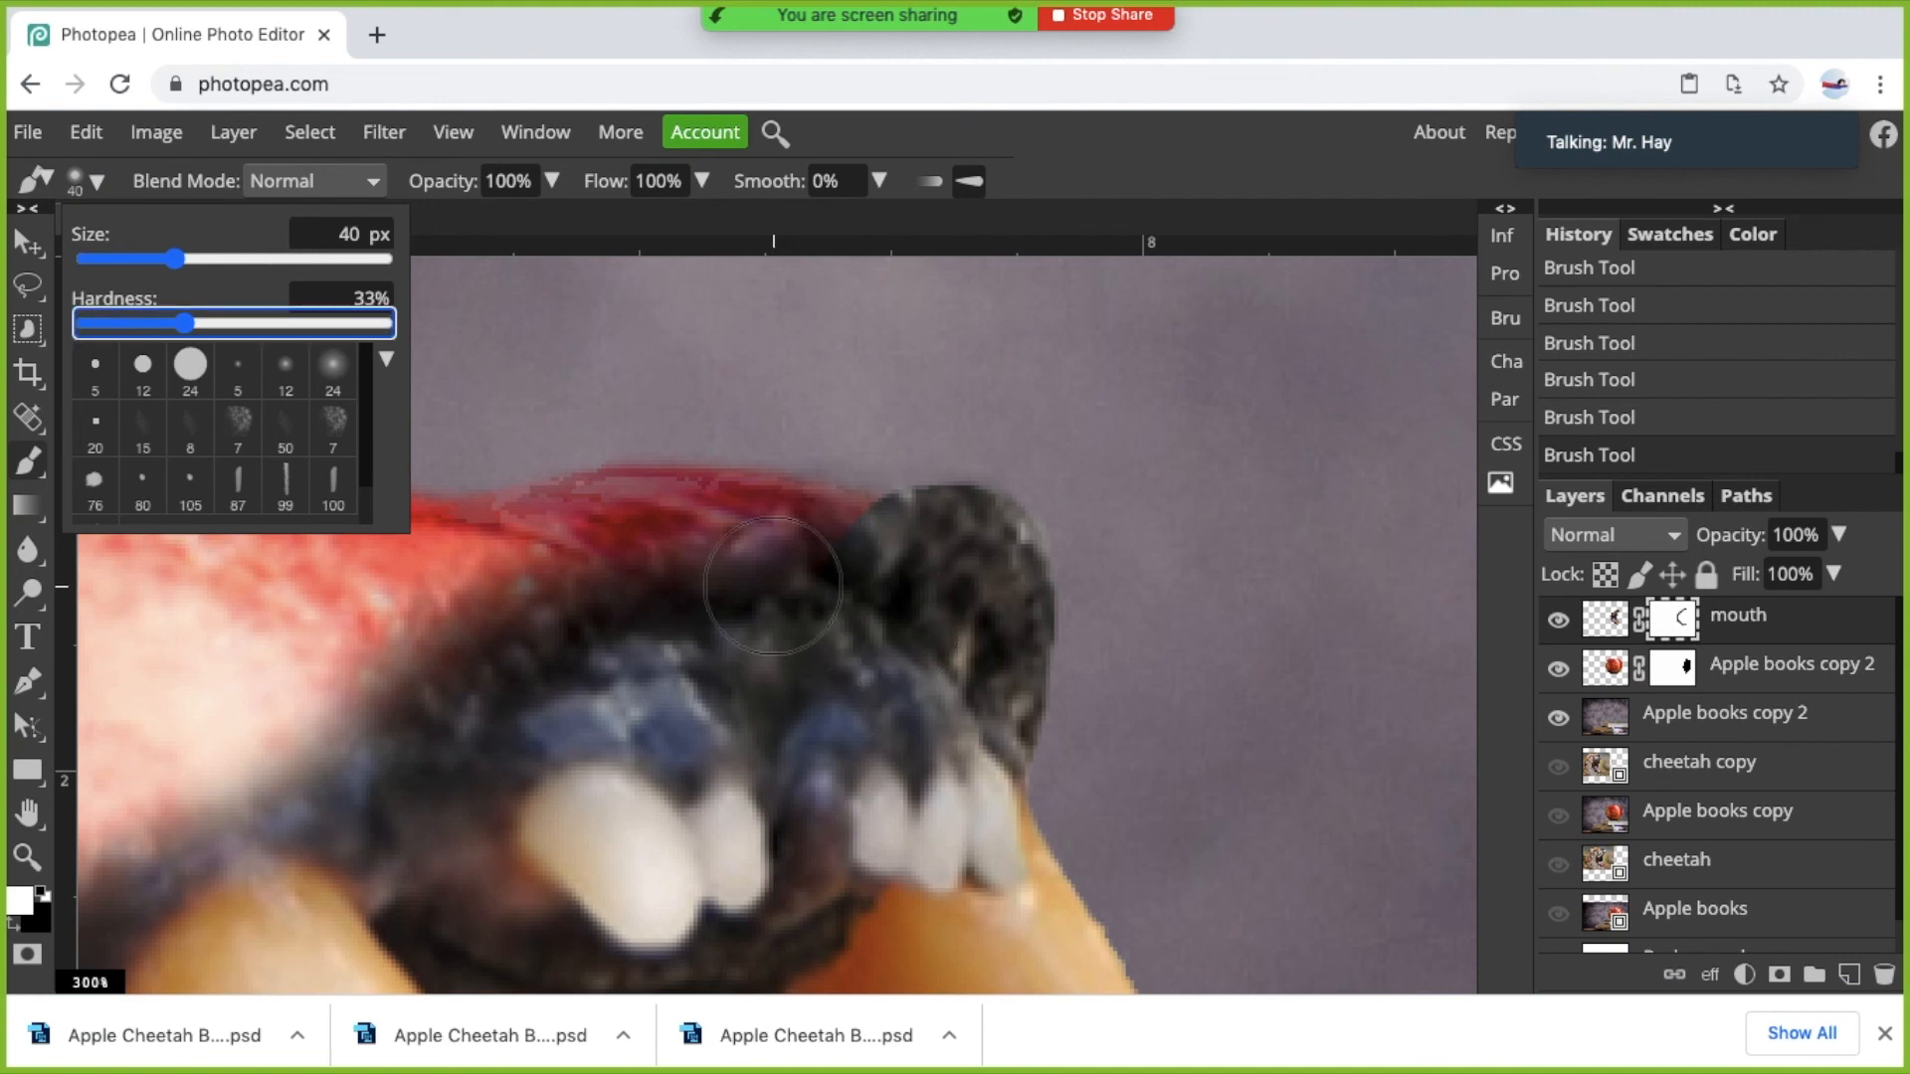
{"action": "left_click", "coordinate": [832, 574]}
{"action": "left_click_drag", "start_coordinate": [832, 574], "coordinate": [827, 724]}
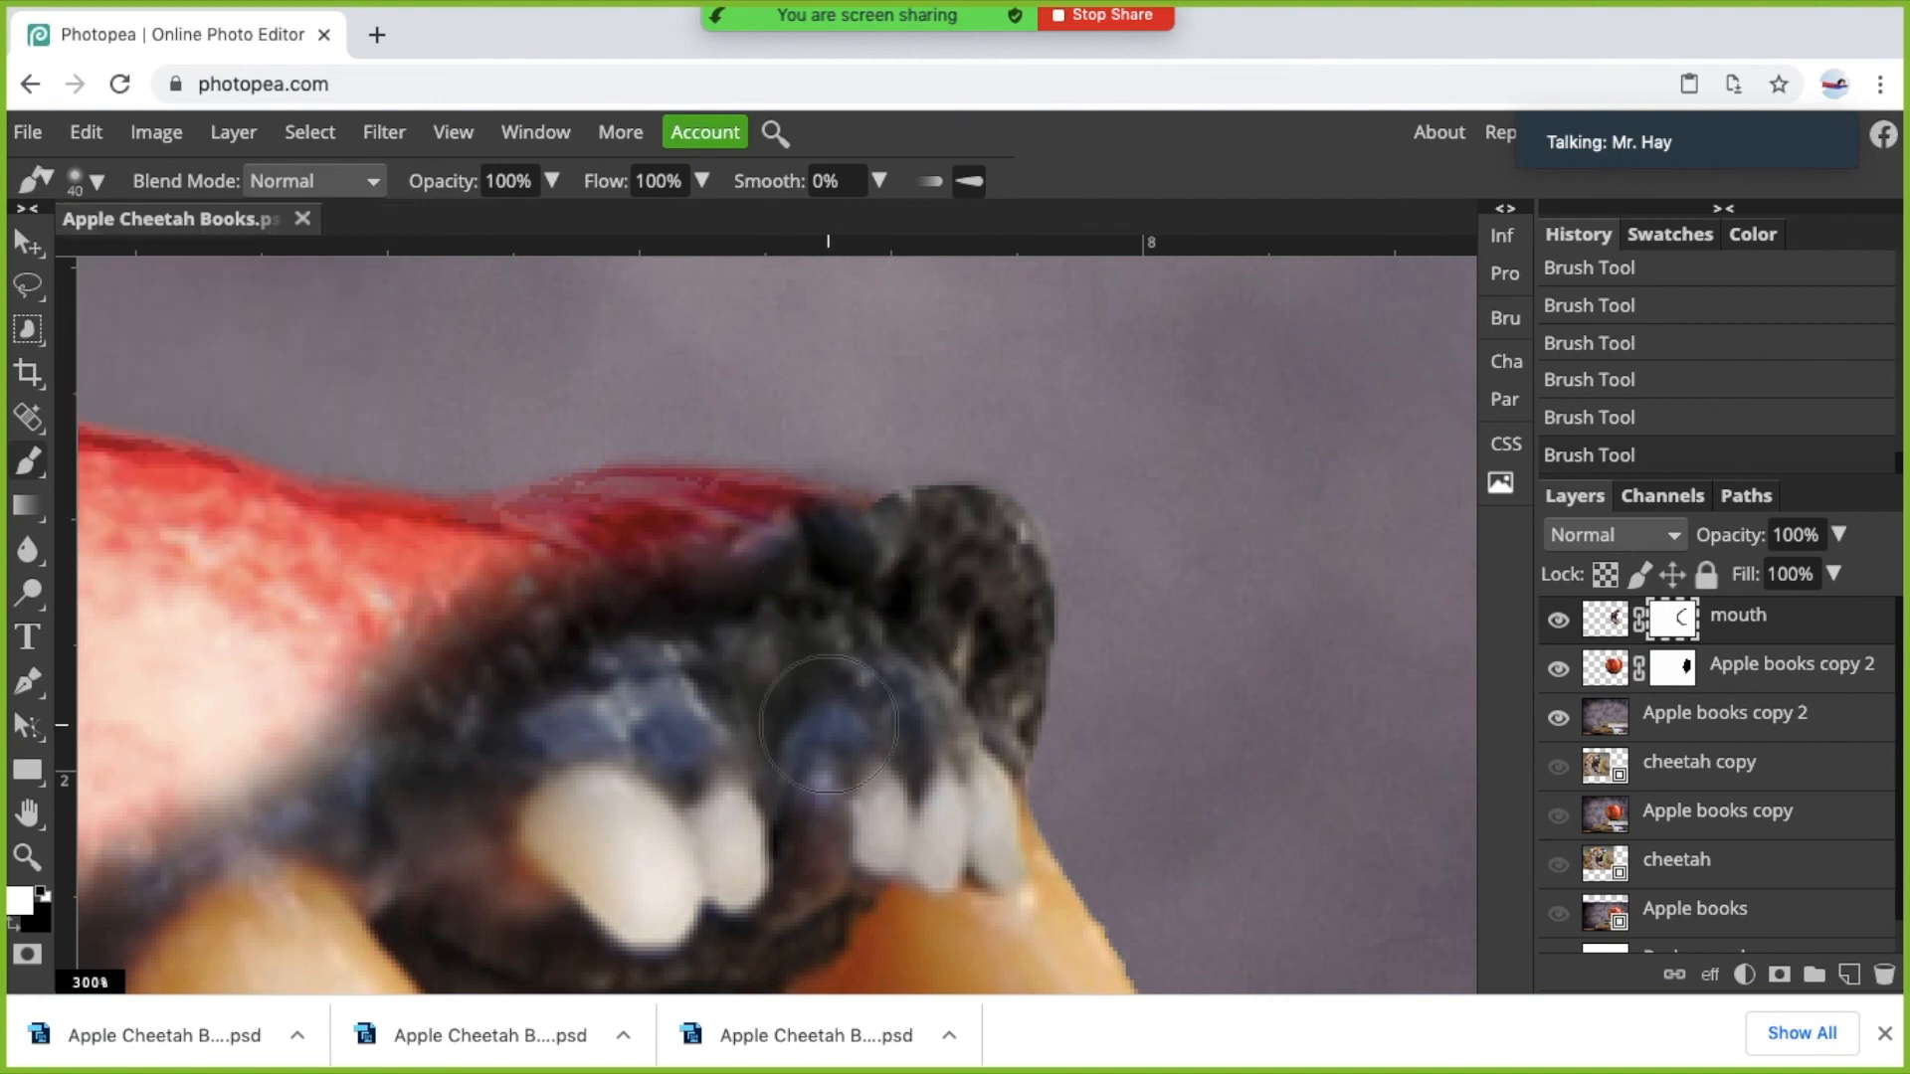
Restore the dark lip beneath the lower front teeth by painting white on the mouth's mask with the soft Brush at size 40.
{"action": "scroll", "coordinate": [827, 734], "scroll_direction": "down", "scroll_amount": 6}
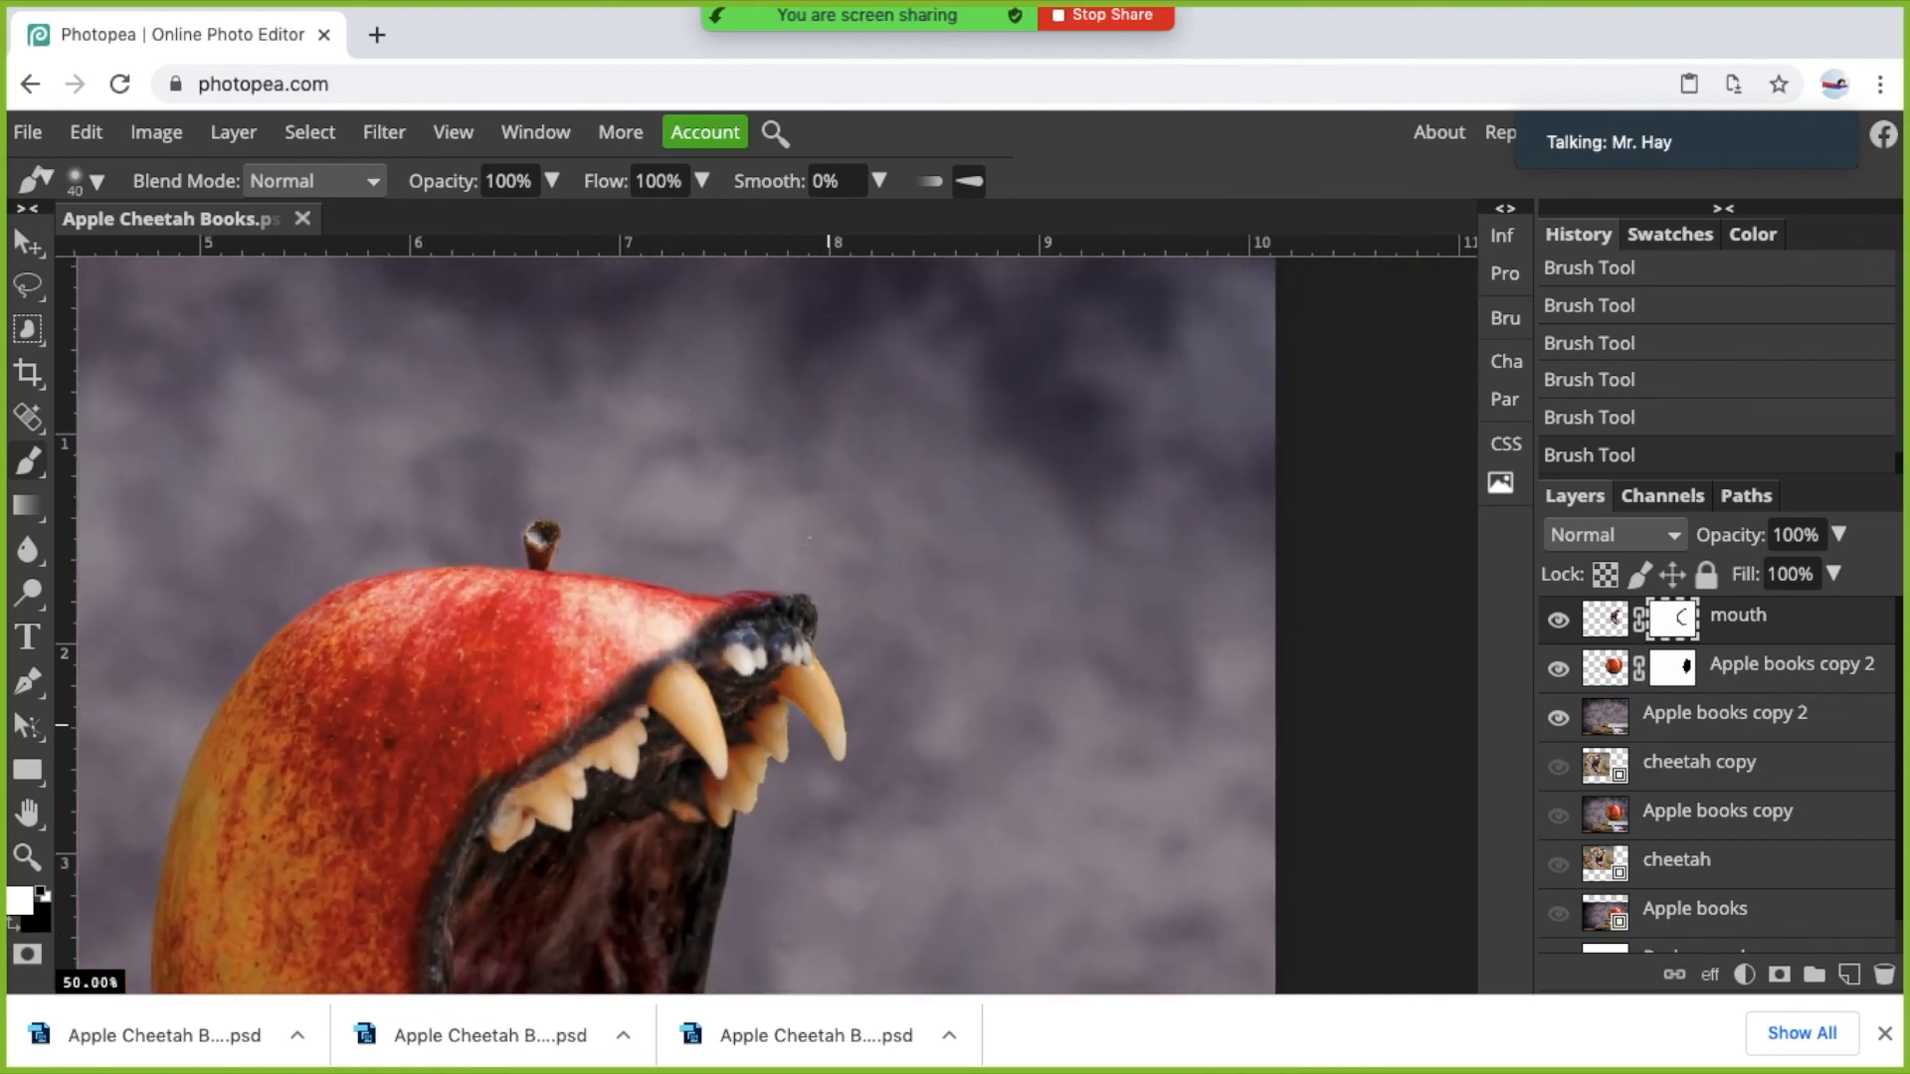
{"action": "scroll", "coordinate": [831, 717], "scroll_direction": "up", "scroll_amount": 3}
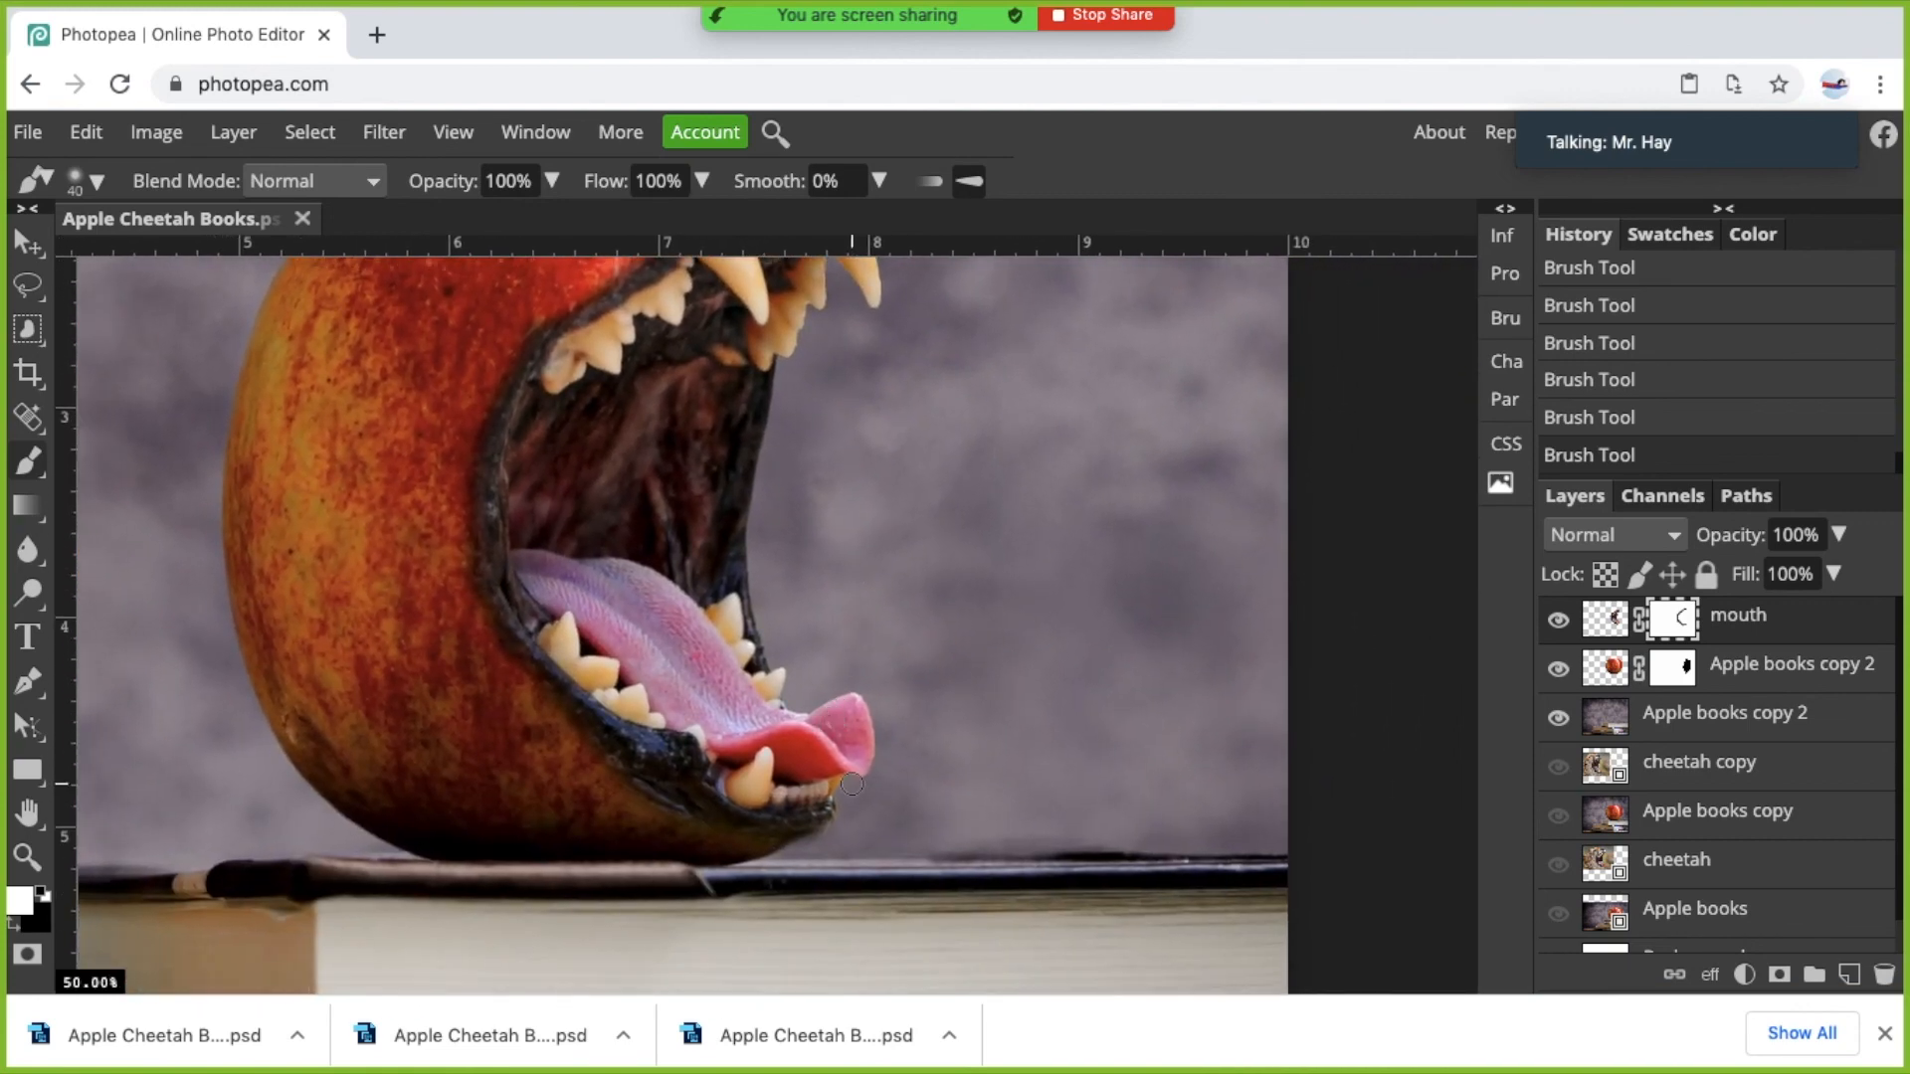
{"action": "scroll", "coordinate": [844, 810], "scroll_direction": "up", "scroll_amount": 2}
{"action": "scroll", "coordinate": [844, 810], "scroll_direction": "down", "scroll_amount": 5}
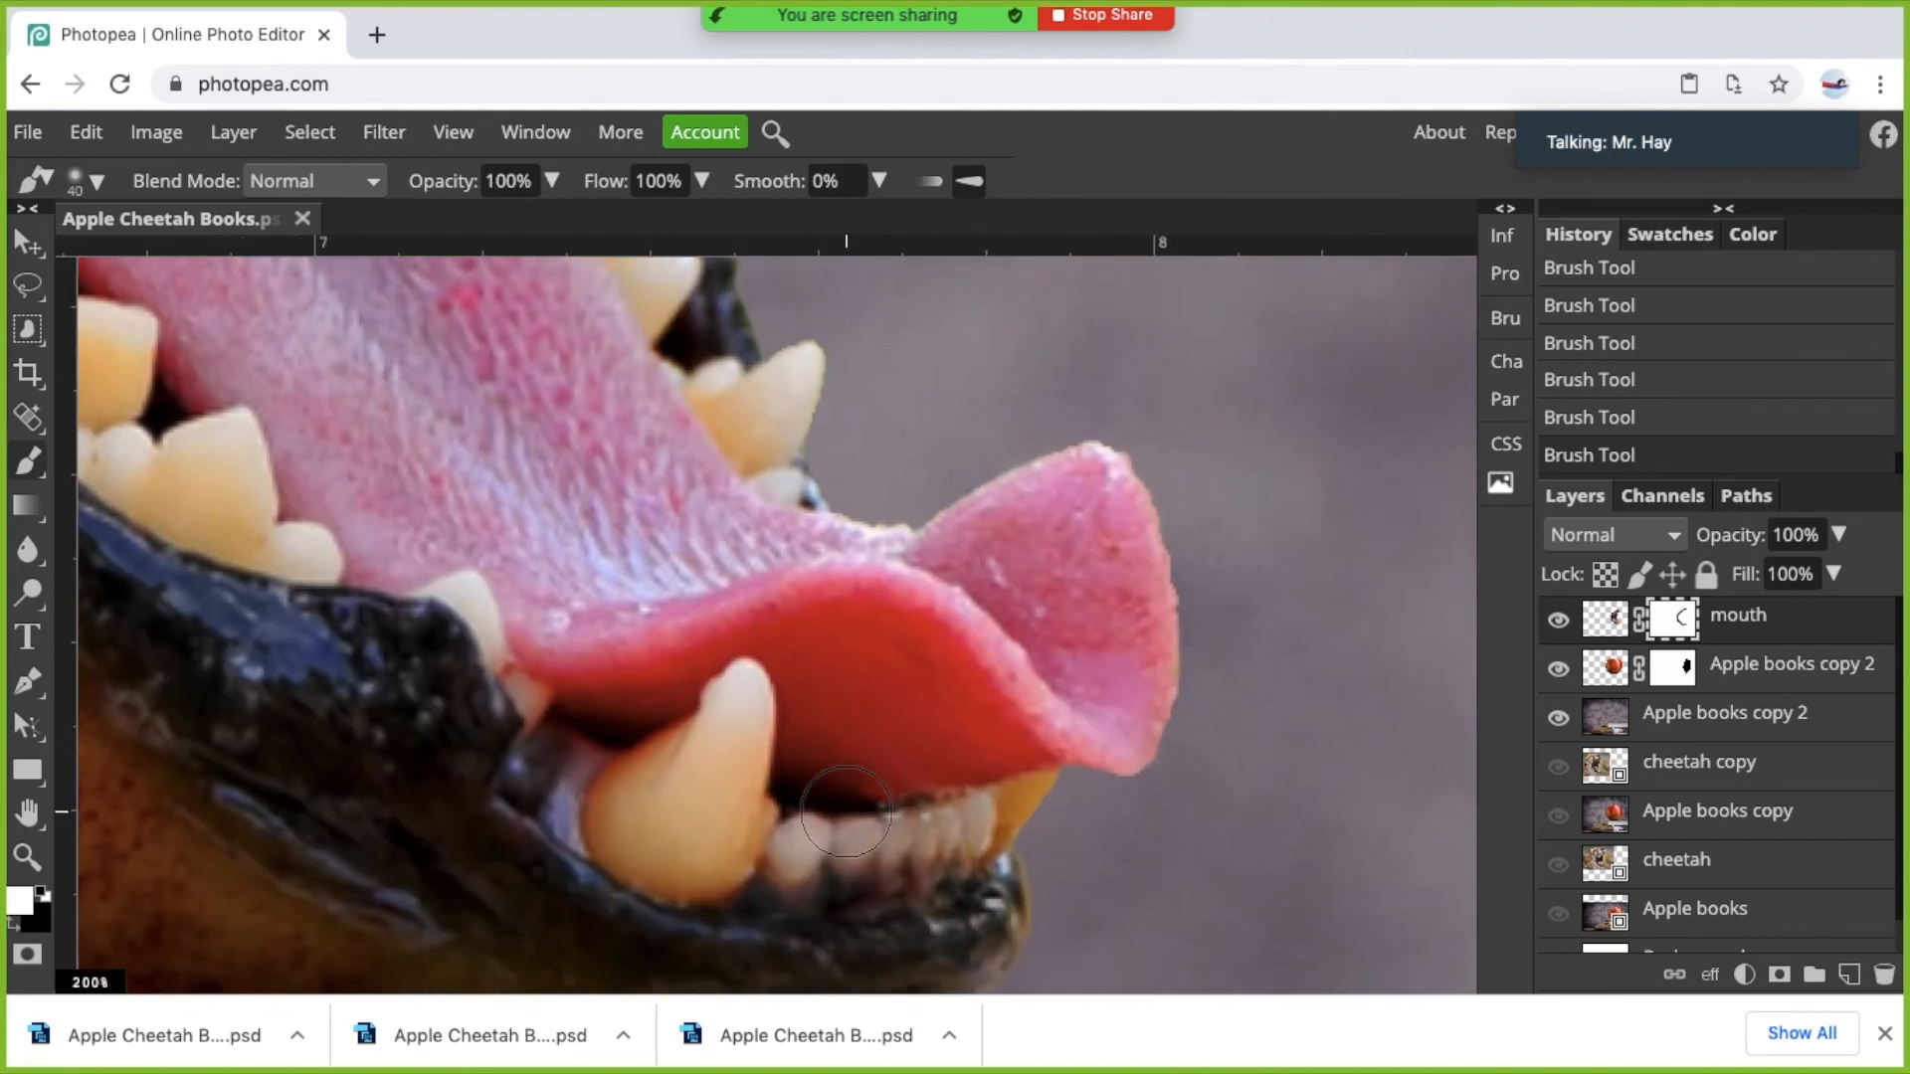
{"action": "scroll", "coordinate": [845, 808], "scroll_direction": "down", "scroll_amount": 1}
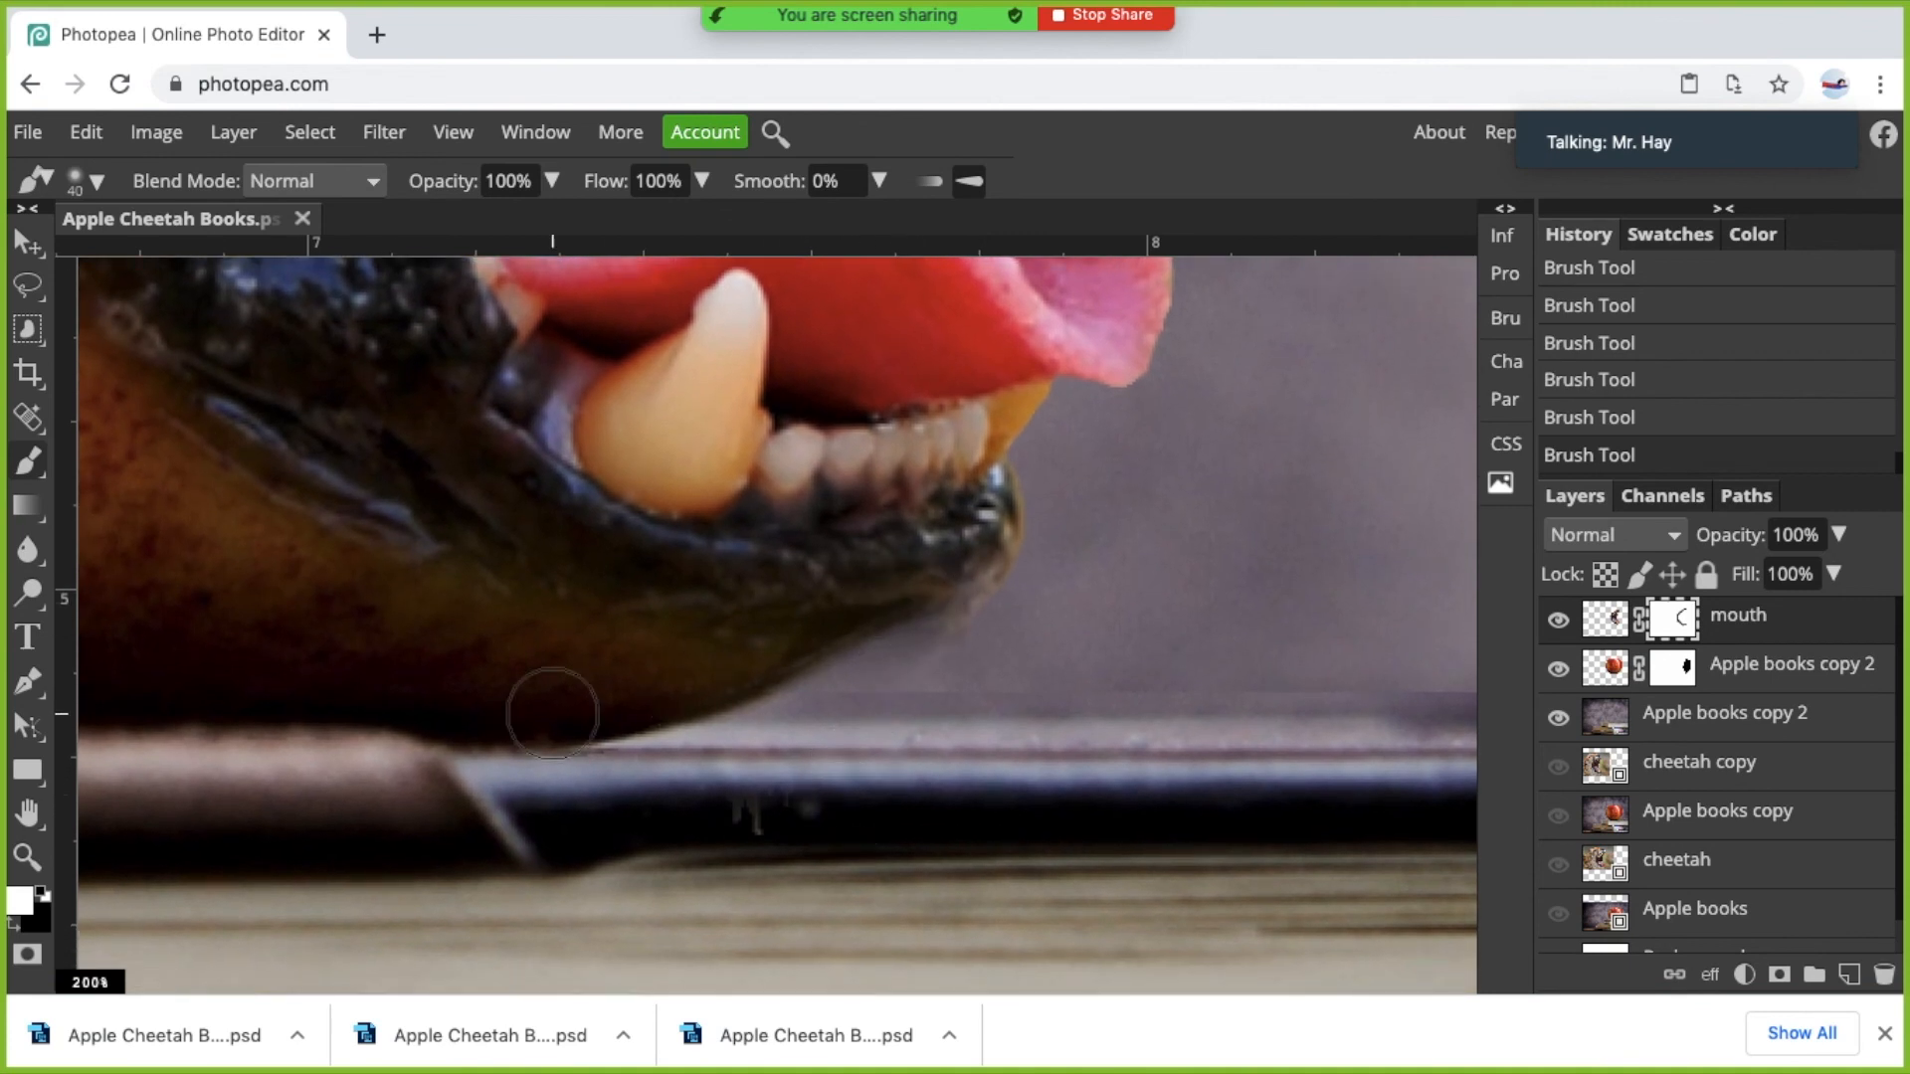
{"action": "left_click", "coordinate": [15, 927]}
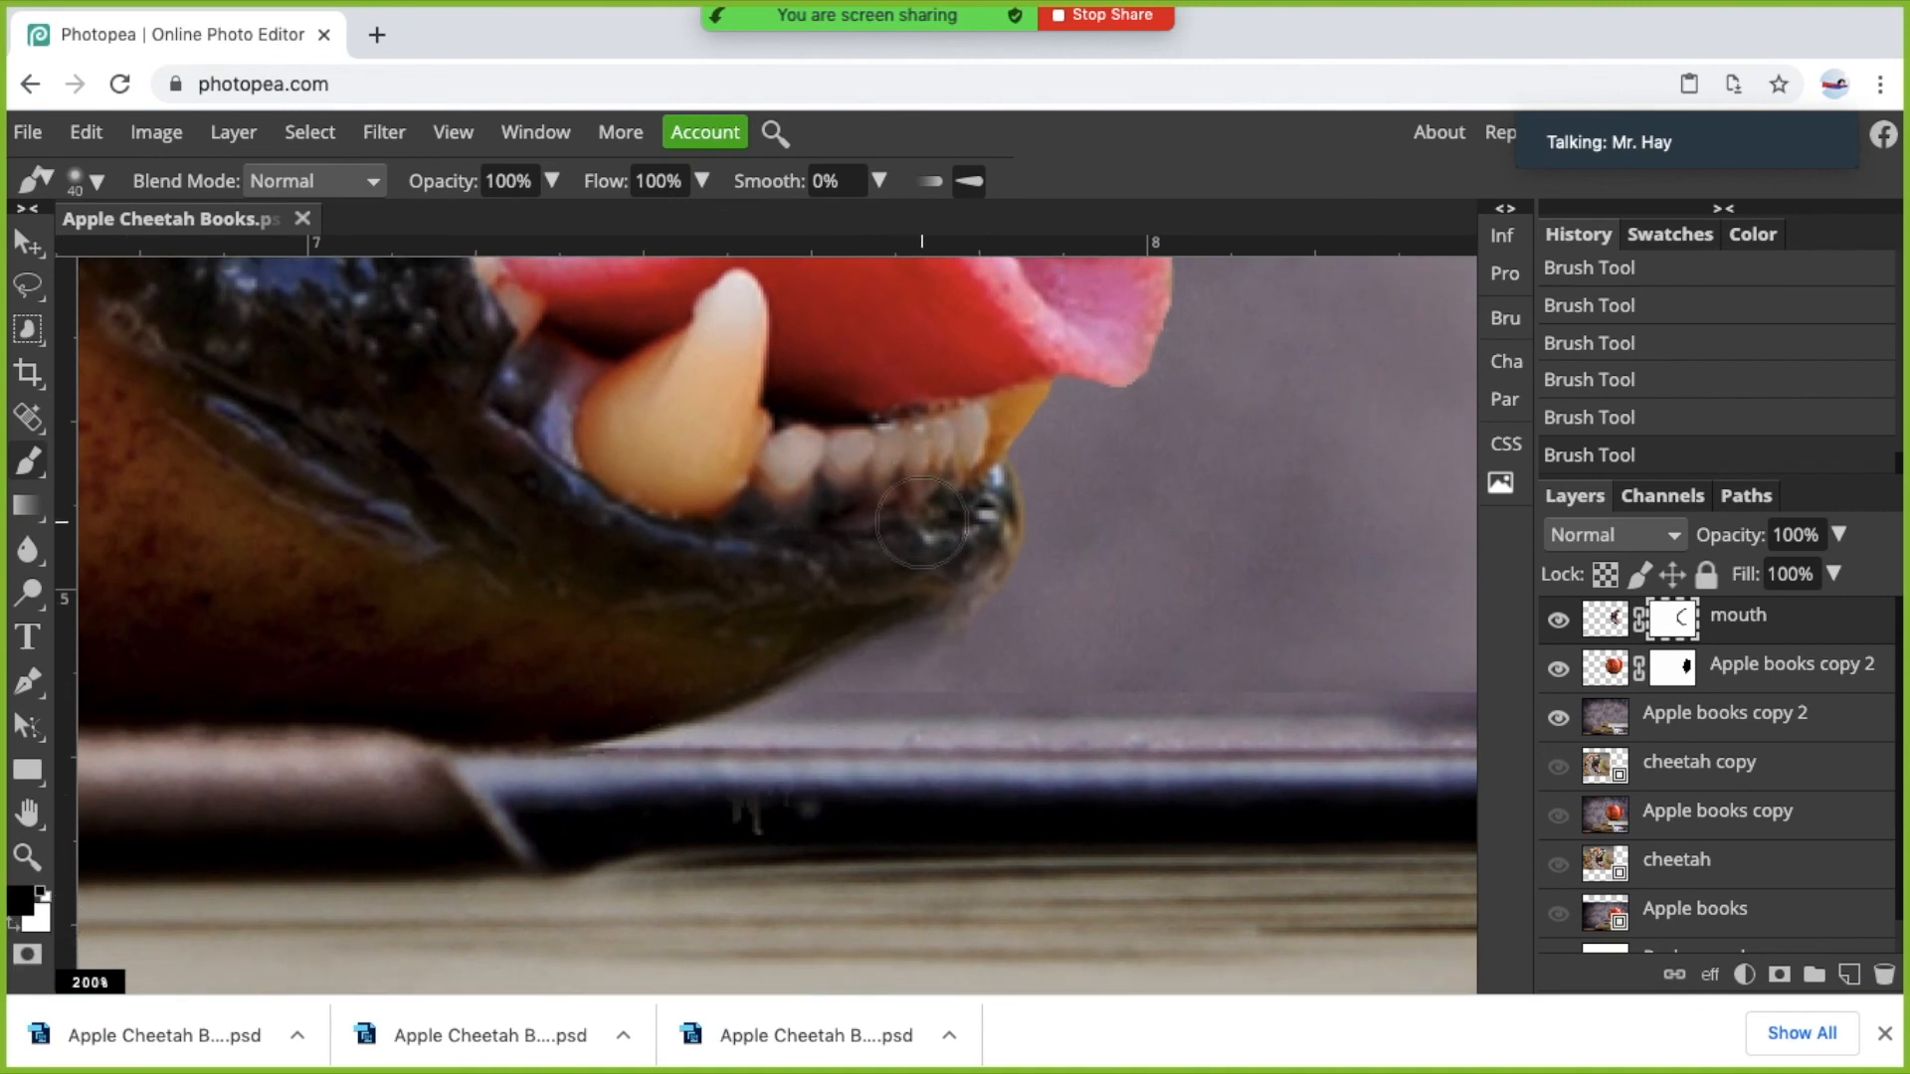
{"action": "left_click", "coordinate": [41, 894]}
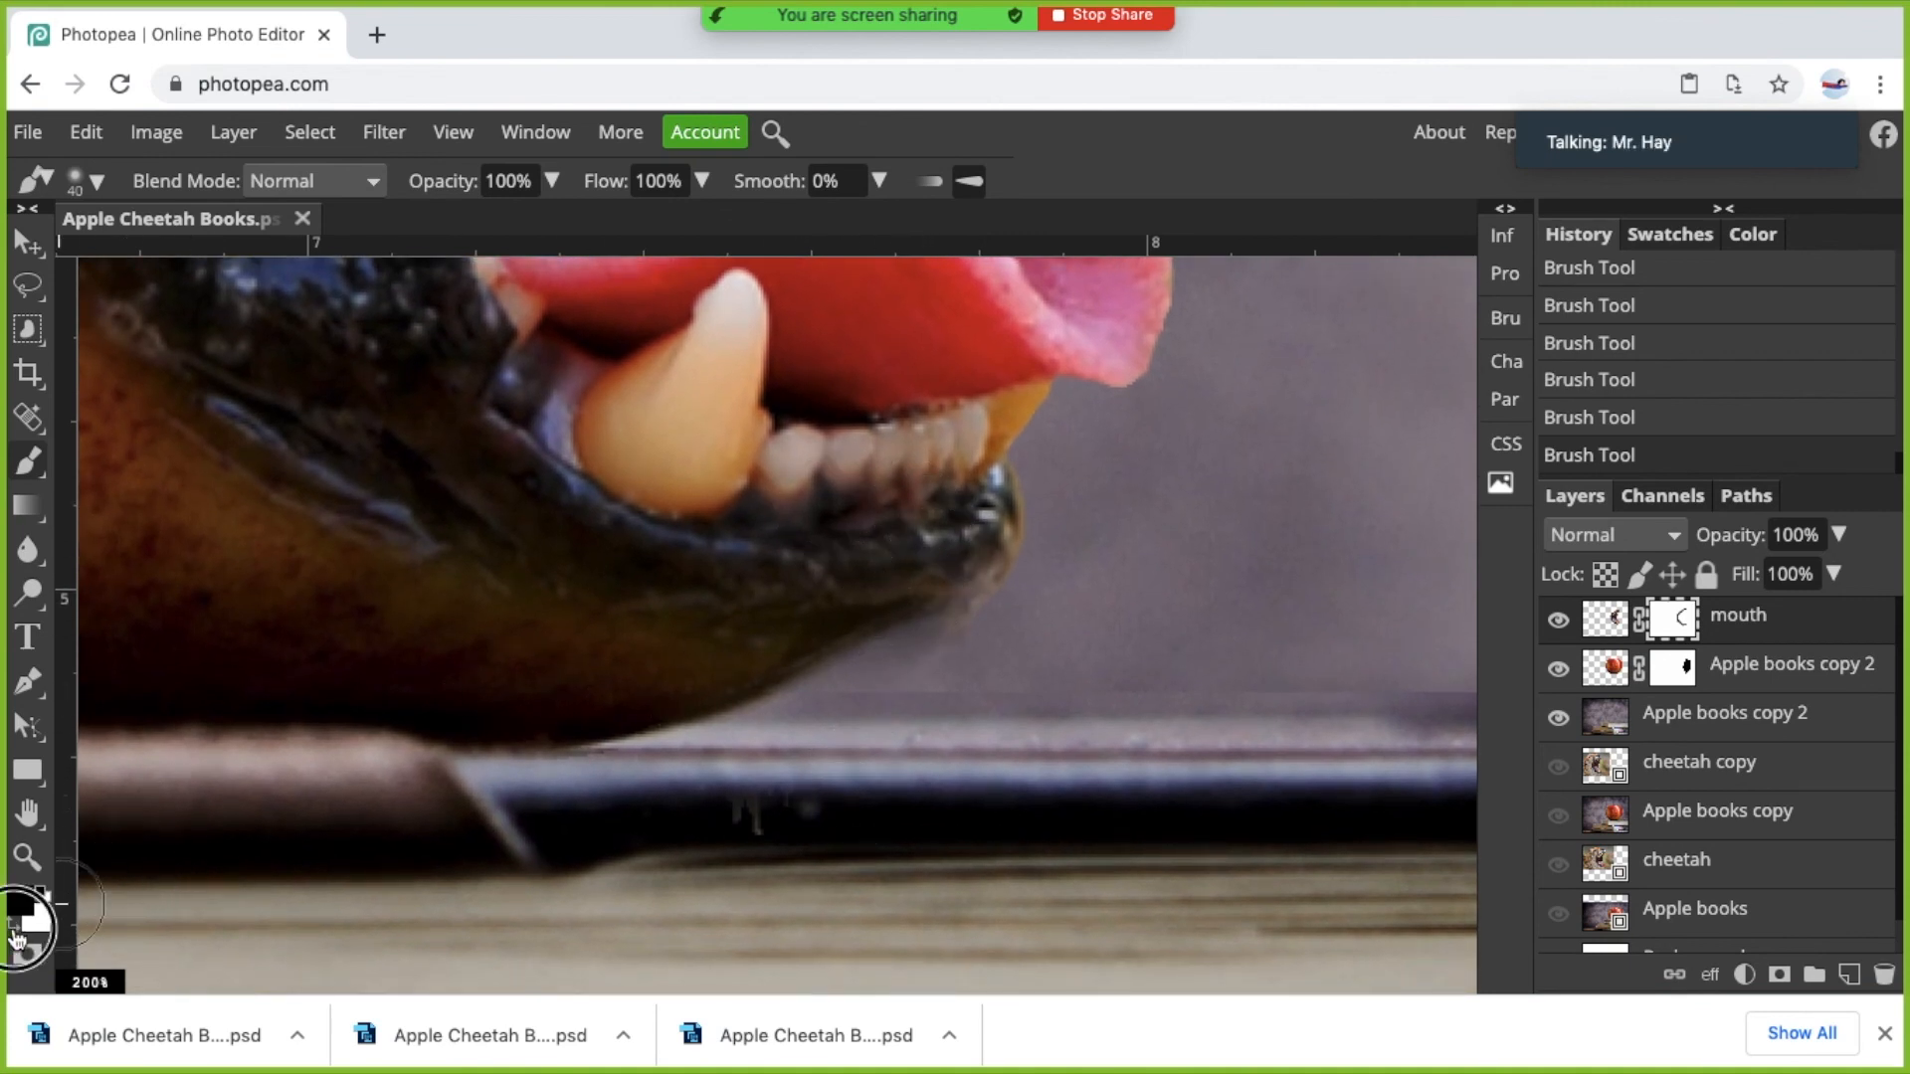
{"action": "mouse_move", "coordinate": [956, 567]}
{"action": "left_mouse_down"}
{"action": "mouse_move", "coordinate": [907, 605]}
{"action": "mouse_move", "coordinate": [950, 576]}
{"action": "mouse_move", "coordinate": [910, 601]}
{"action": "mouse_move", "coordinate": [786, 610]}
{"action": "left_mouse_up"}
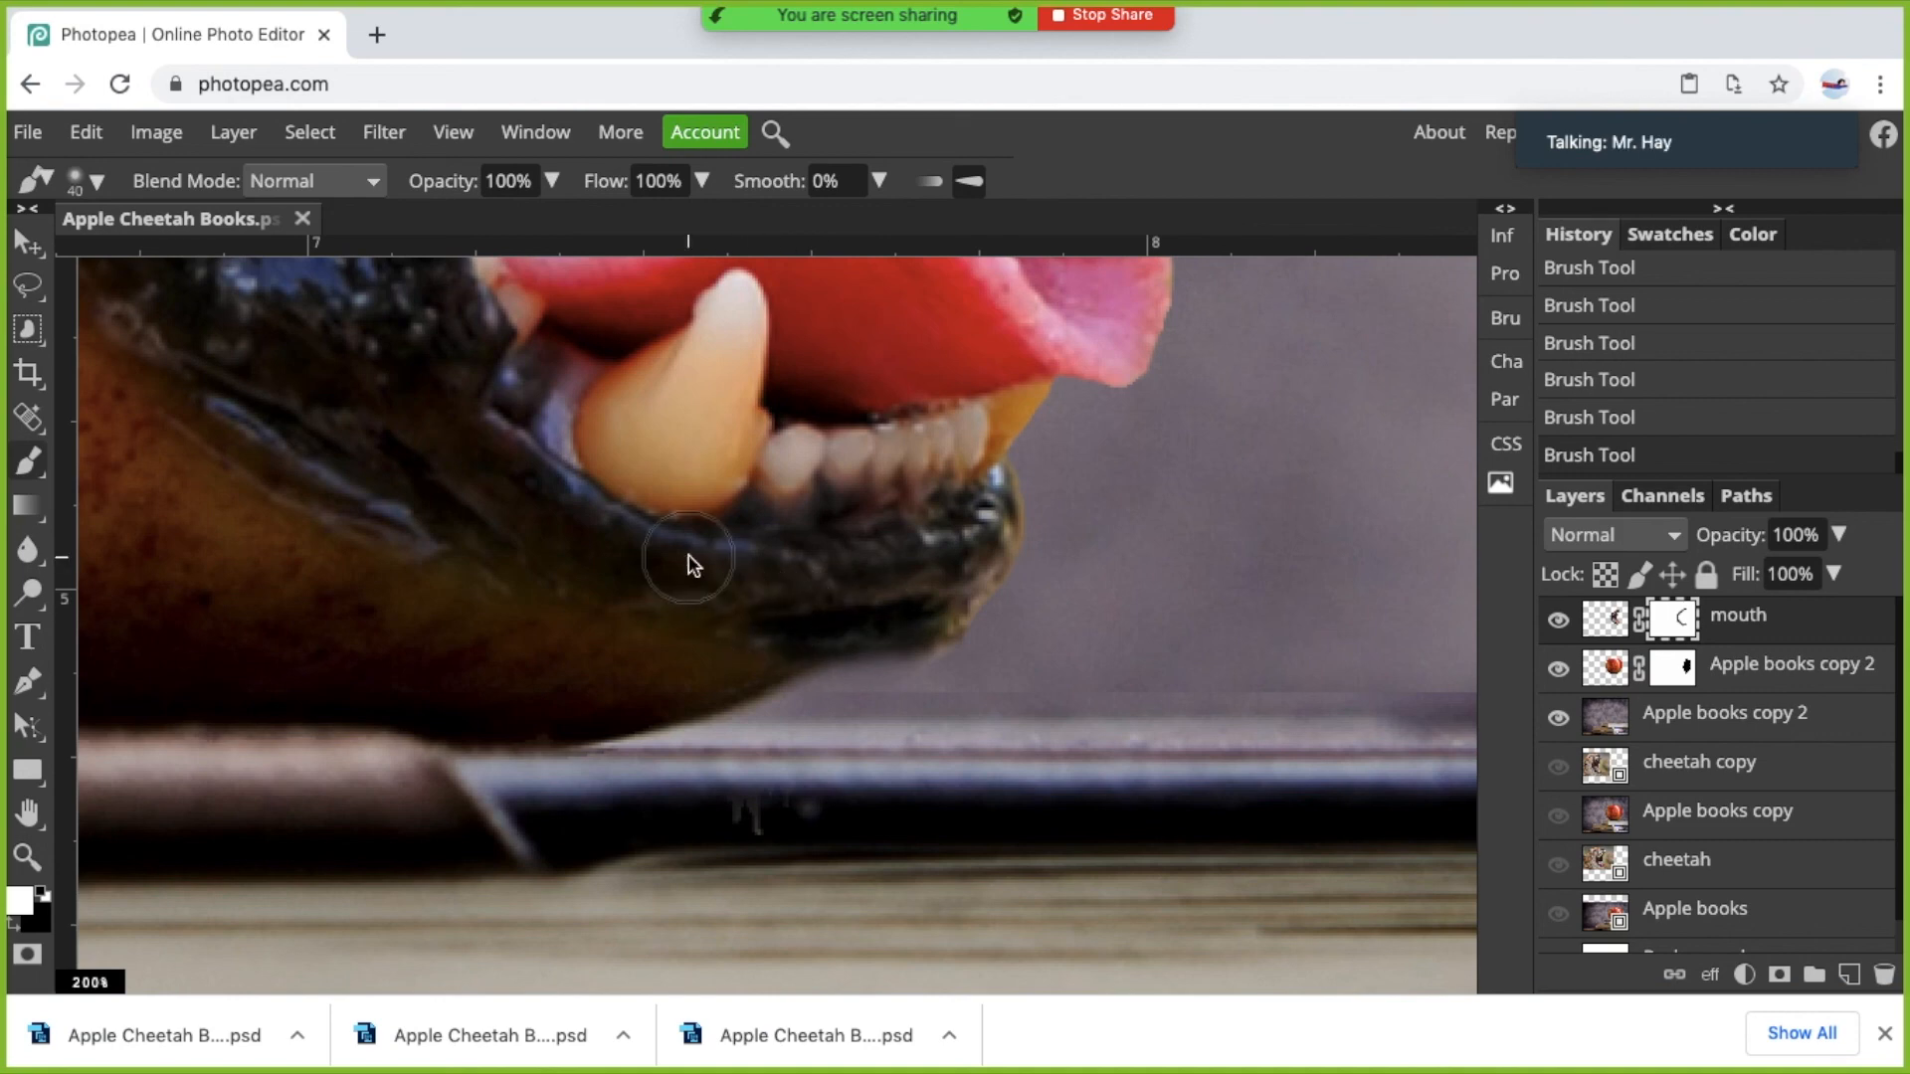
Save the changes to Apple Cheetah Books.psd.
{"action": "scroll", "coordinate": [691, 563], "scroll_direction": "down", "scroll_amount": 8}
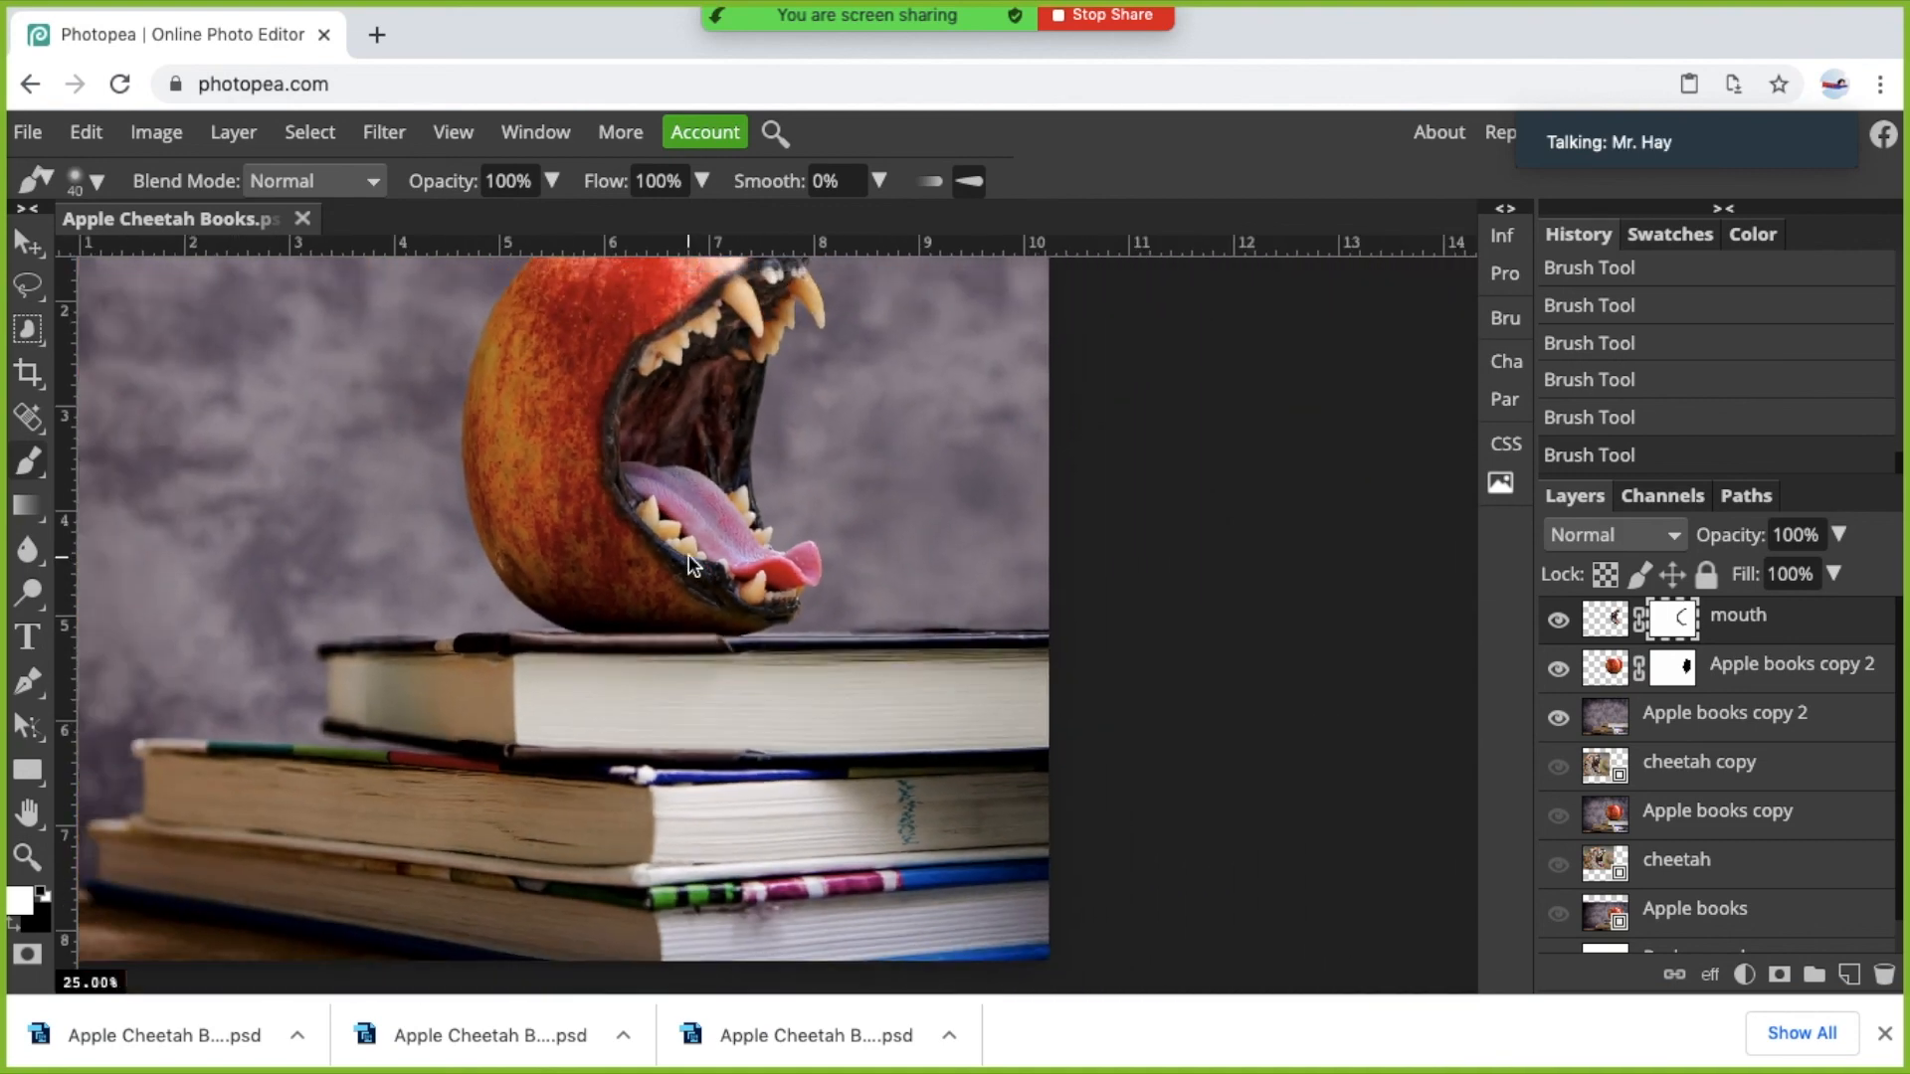
{"action": "scroll", "coordinate": [688, 553], "scroll_direction": "down", "scroll_amount": 2}
{"action": "scroll", "coordinate": [688, 553], "scroll_direction": "up", "scroll_amount": 2}
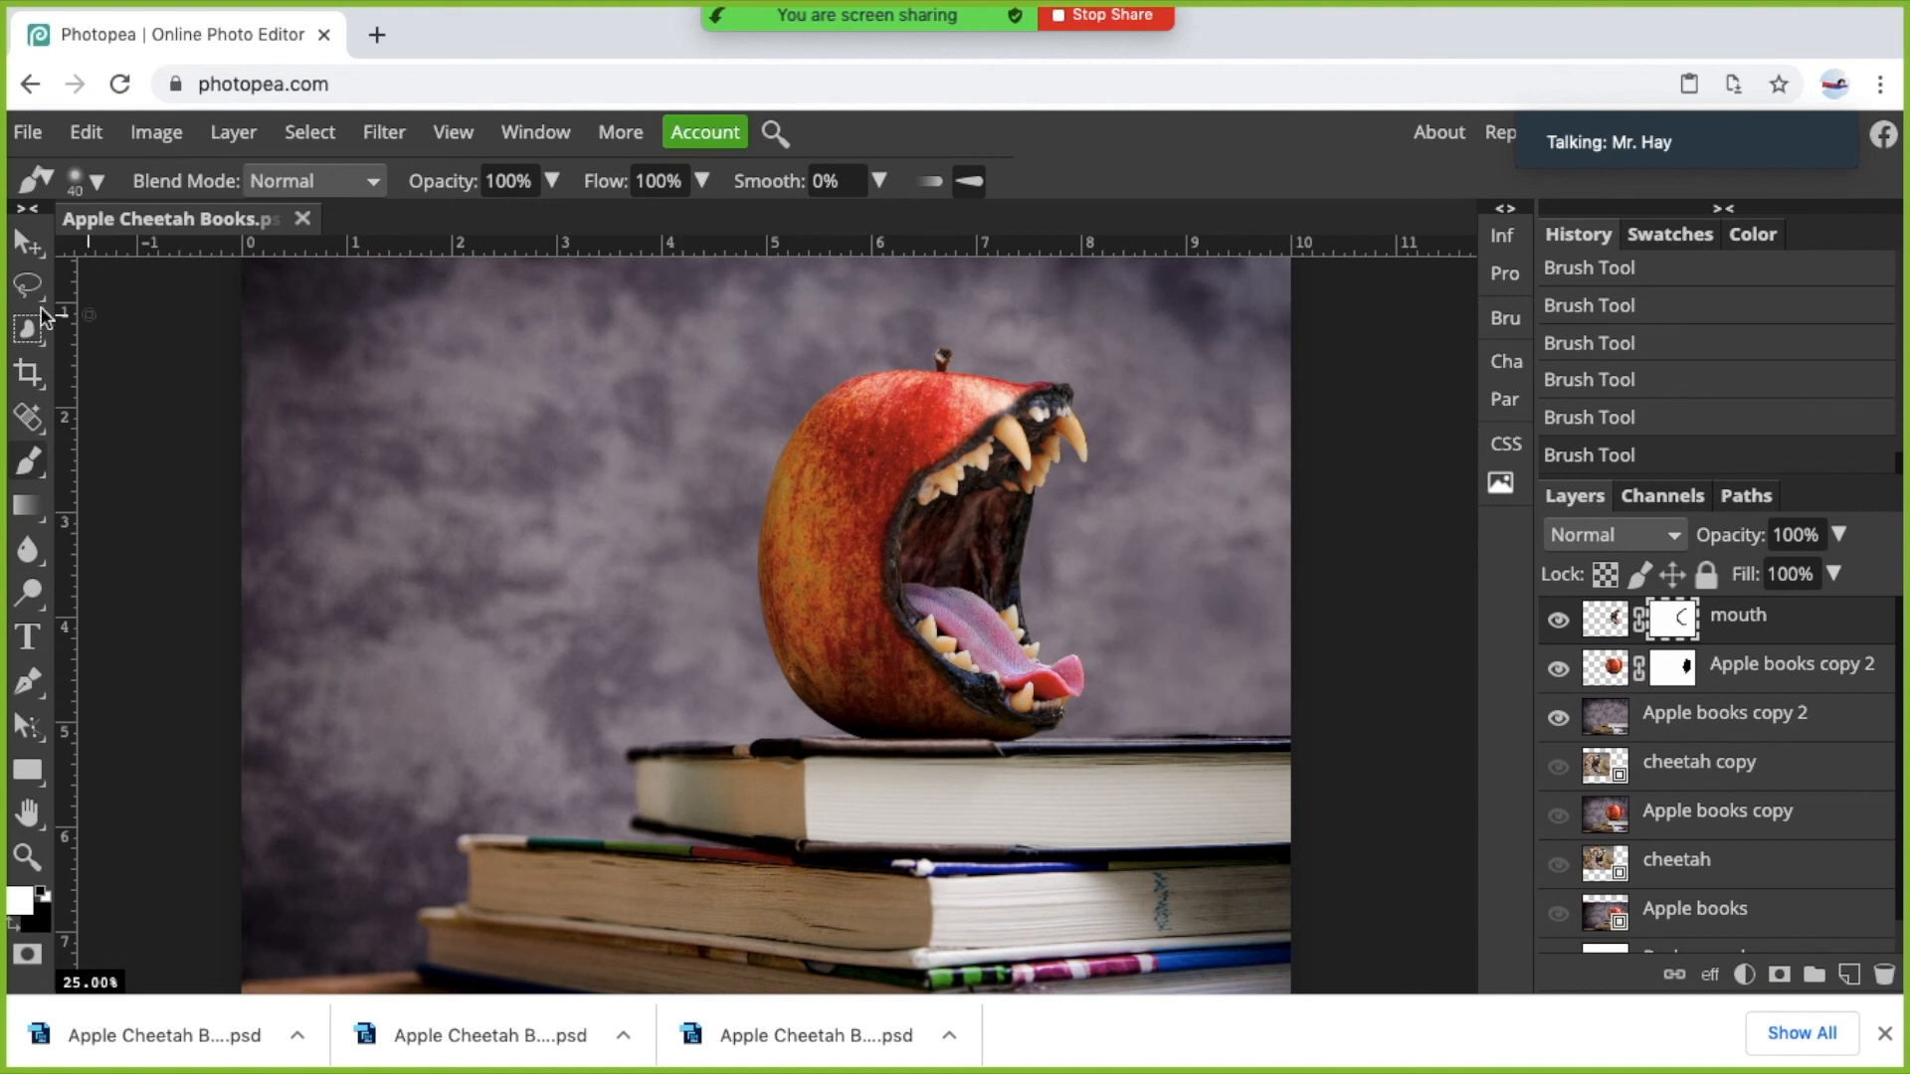
{"action": "left_click", "coordinate": [28, 131]}
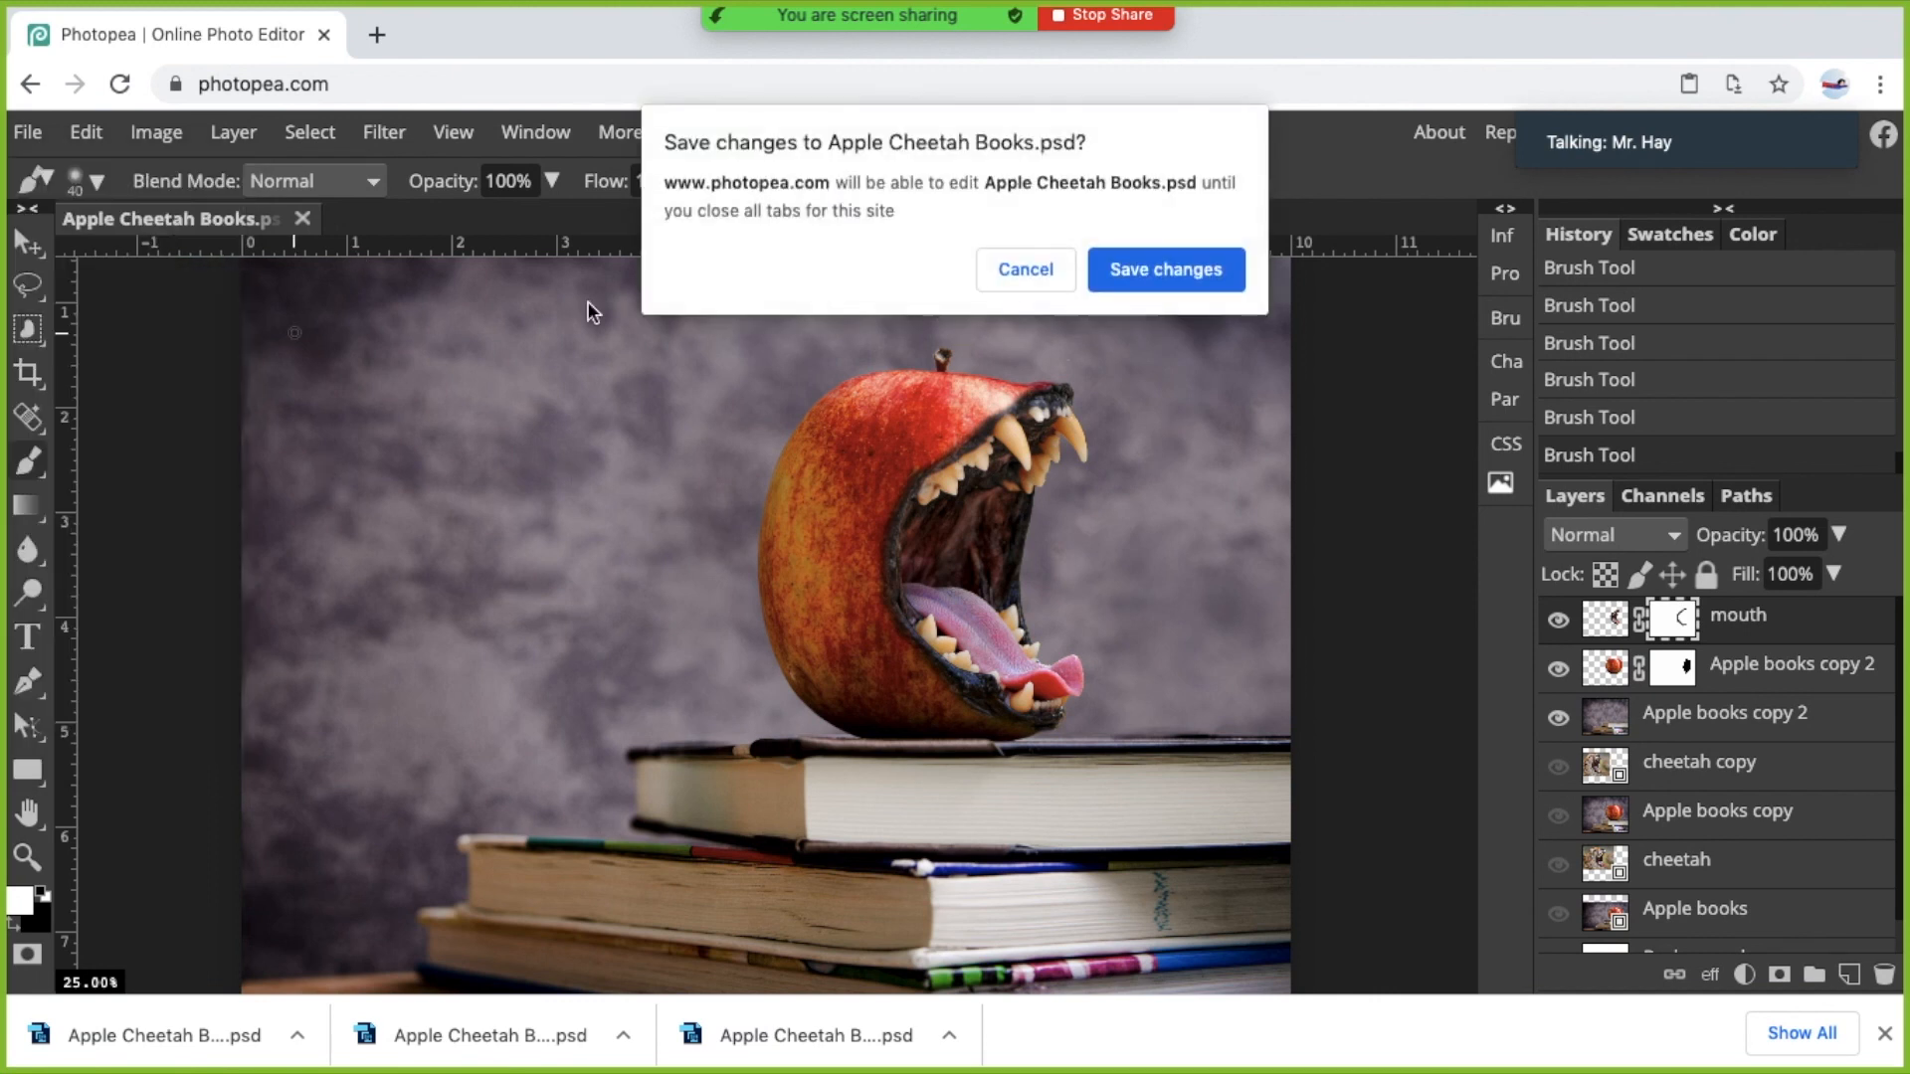
{"action": "left_click", "coordinate": [1127, 260]}
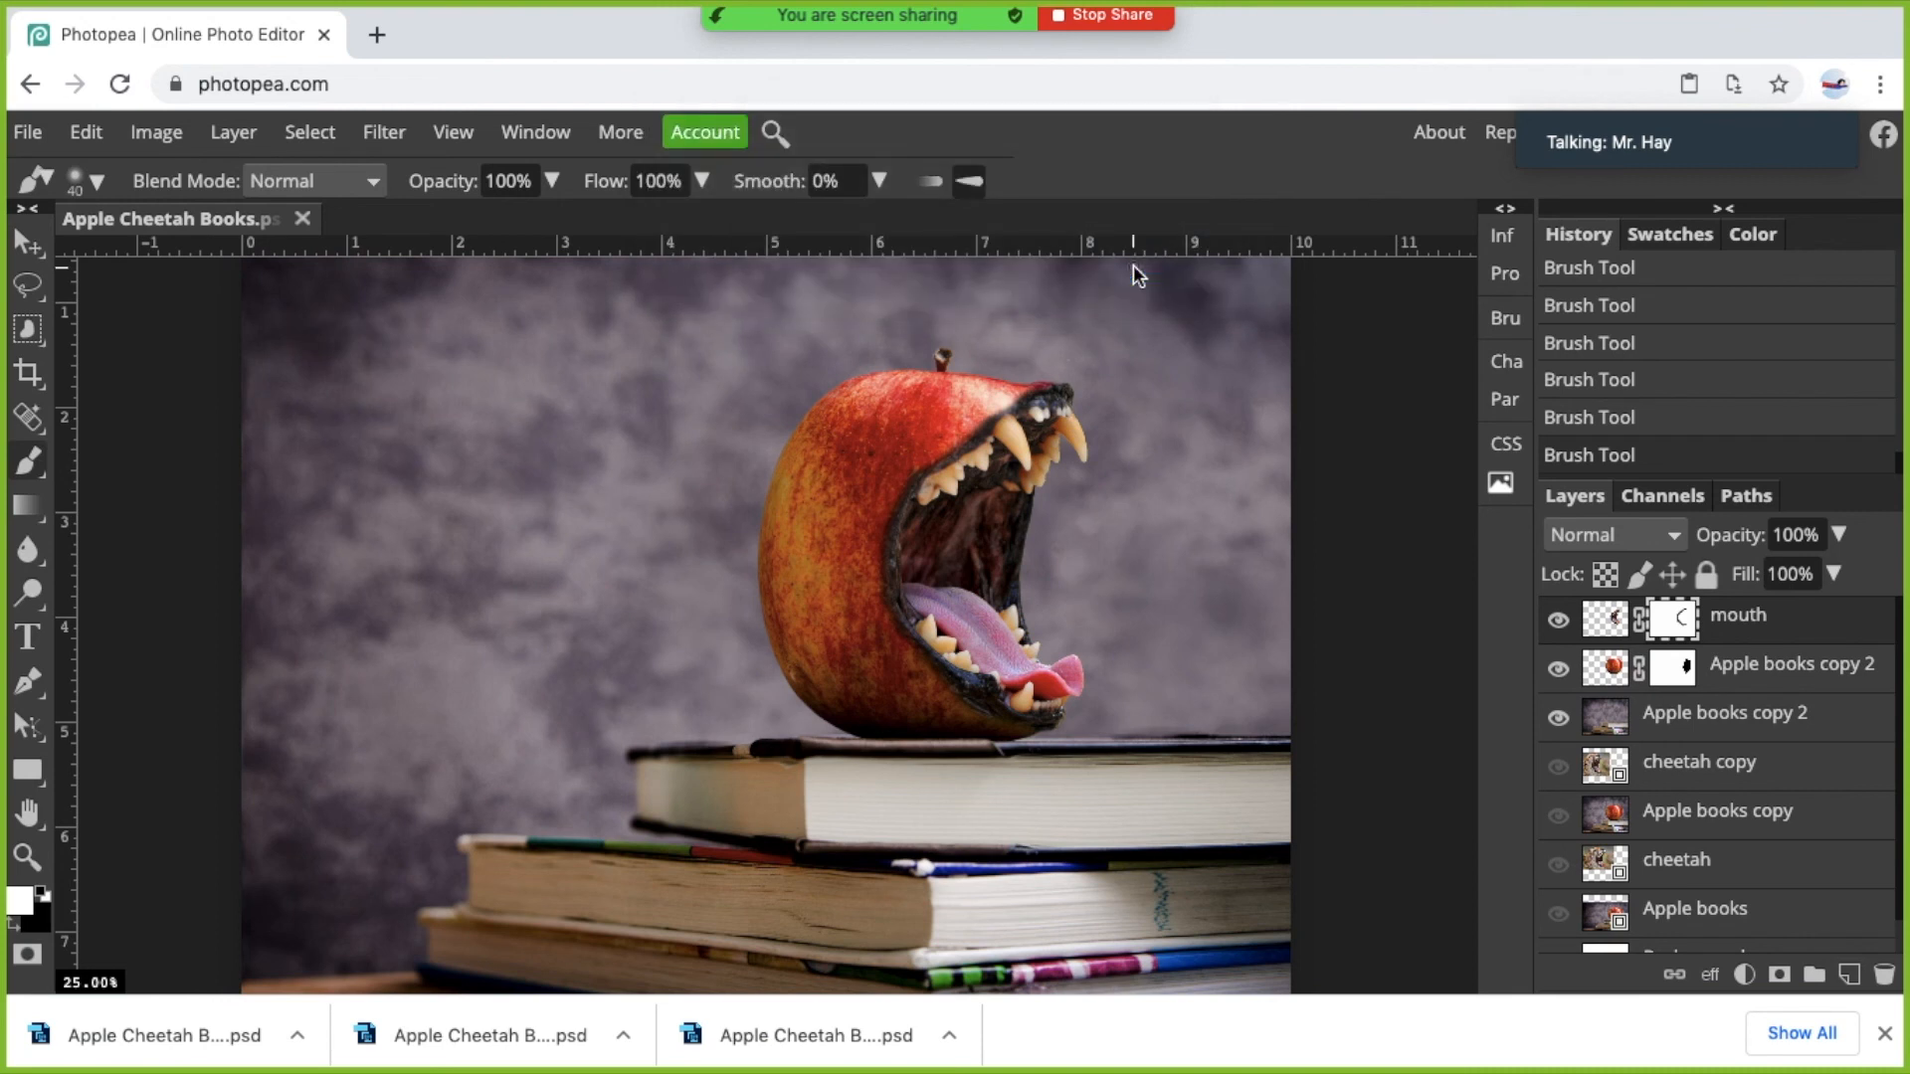
{"action": "left_click_drag", "start_coordinate": [26, 286], "coordinate": [122, 283]}
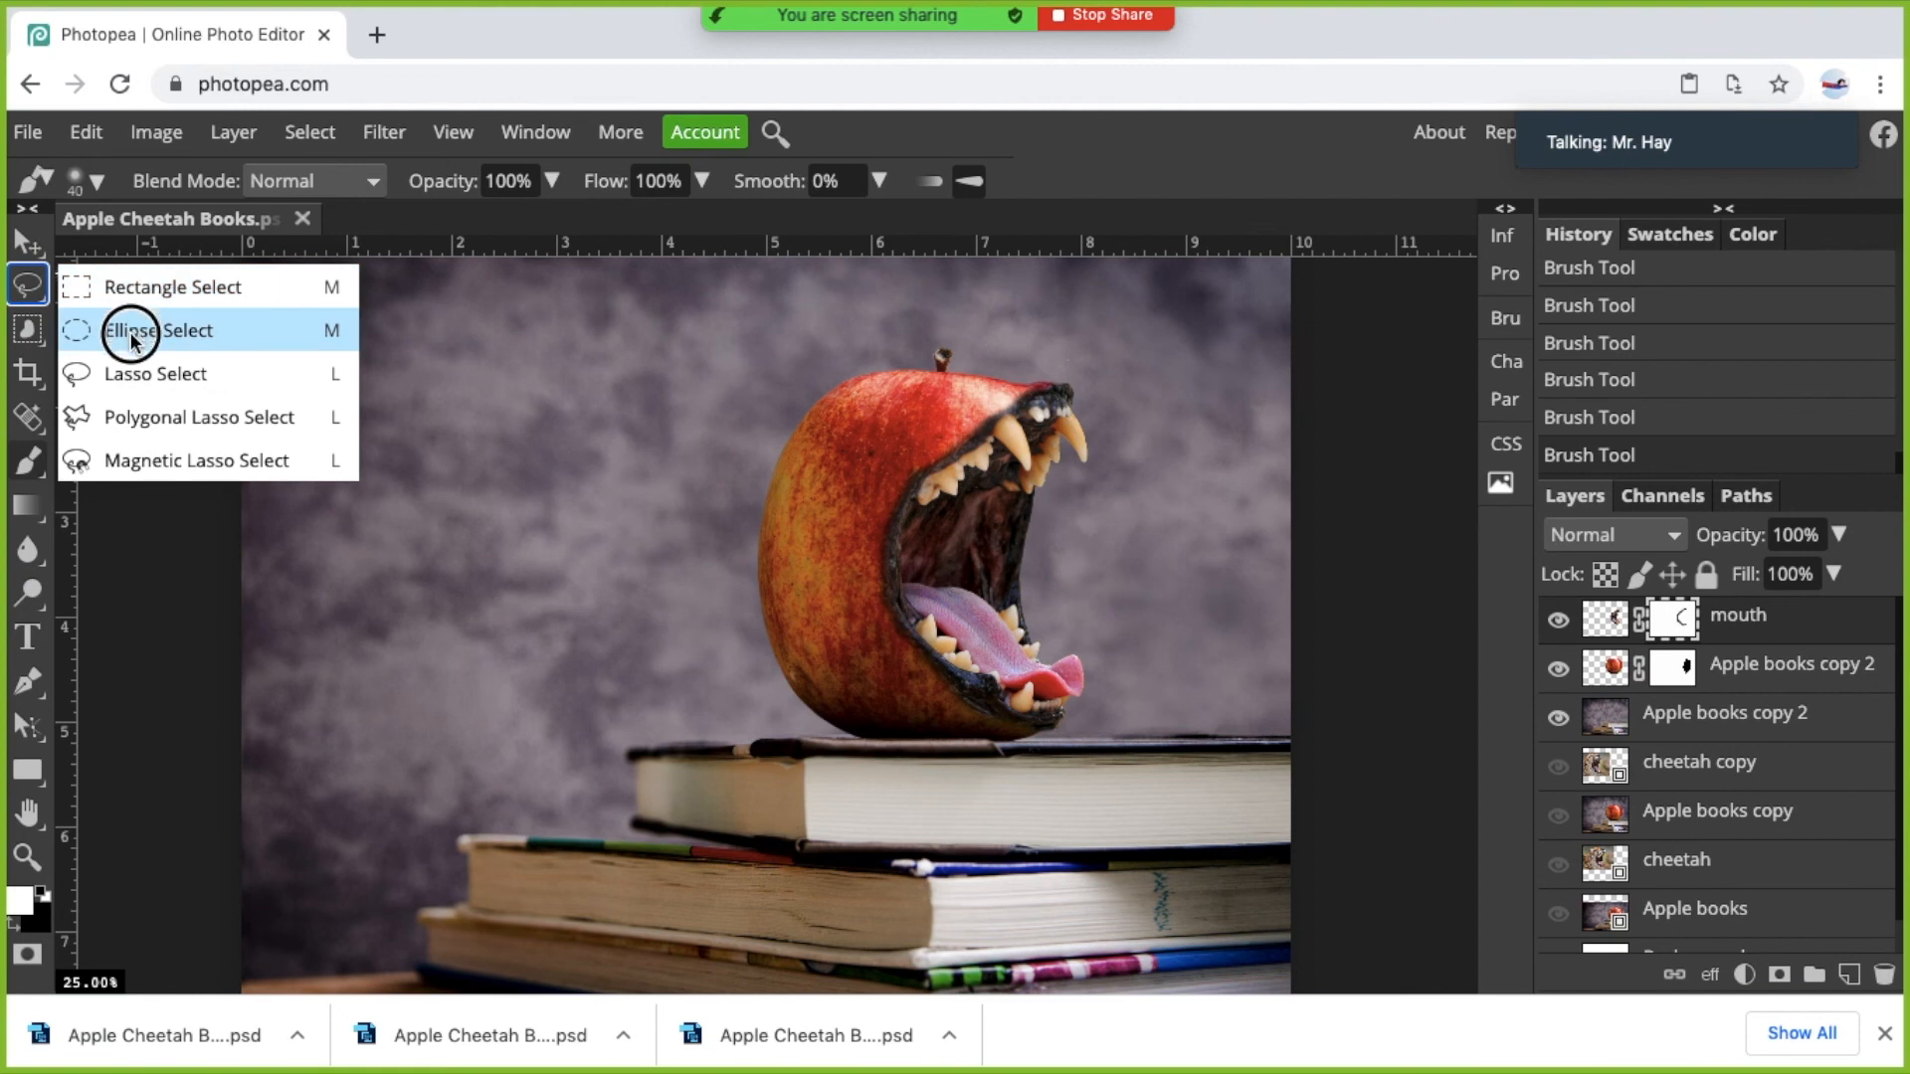
{"action": "left_click", "coordinate": [34, 298]}
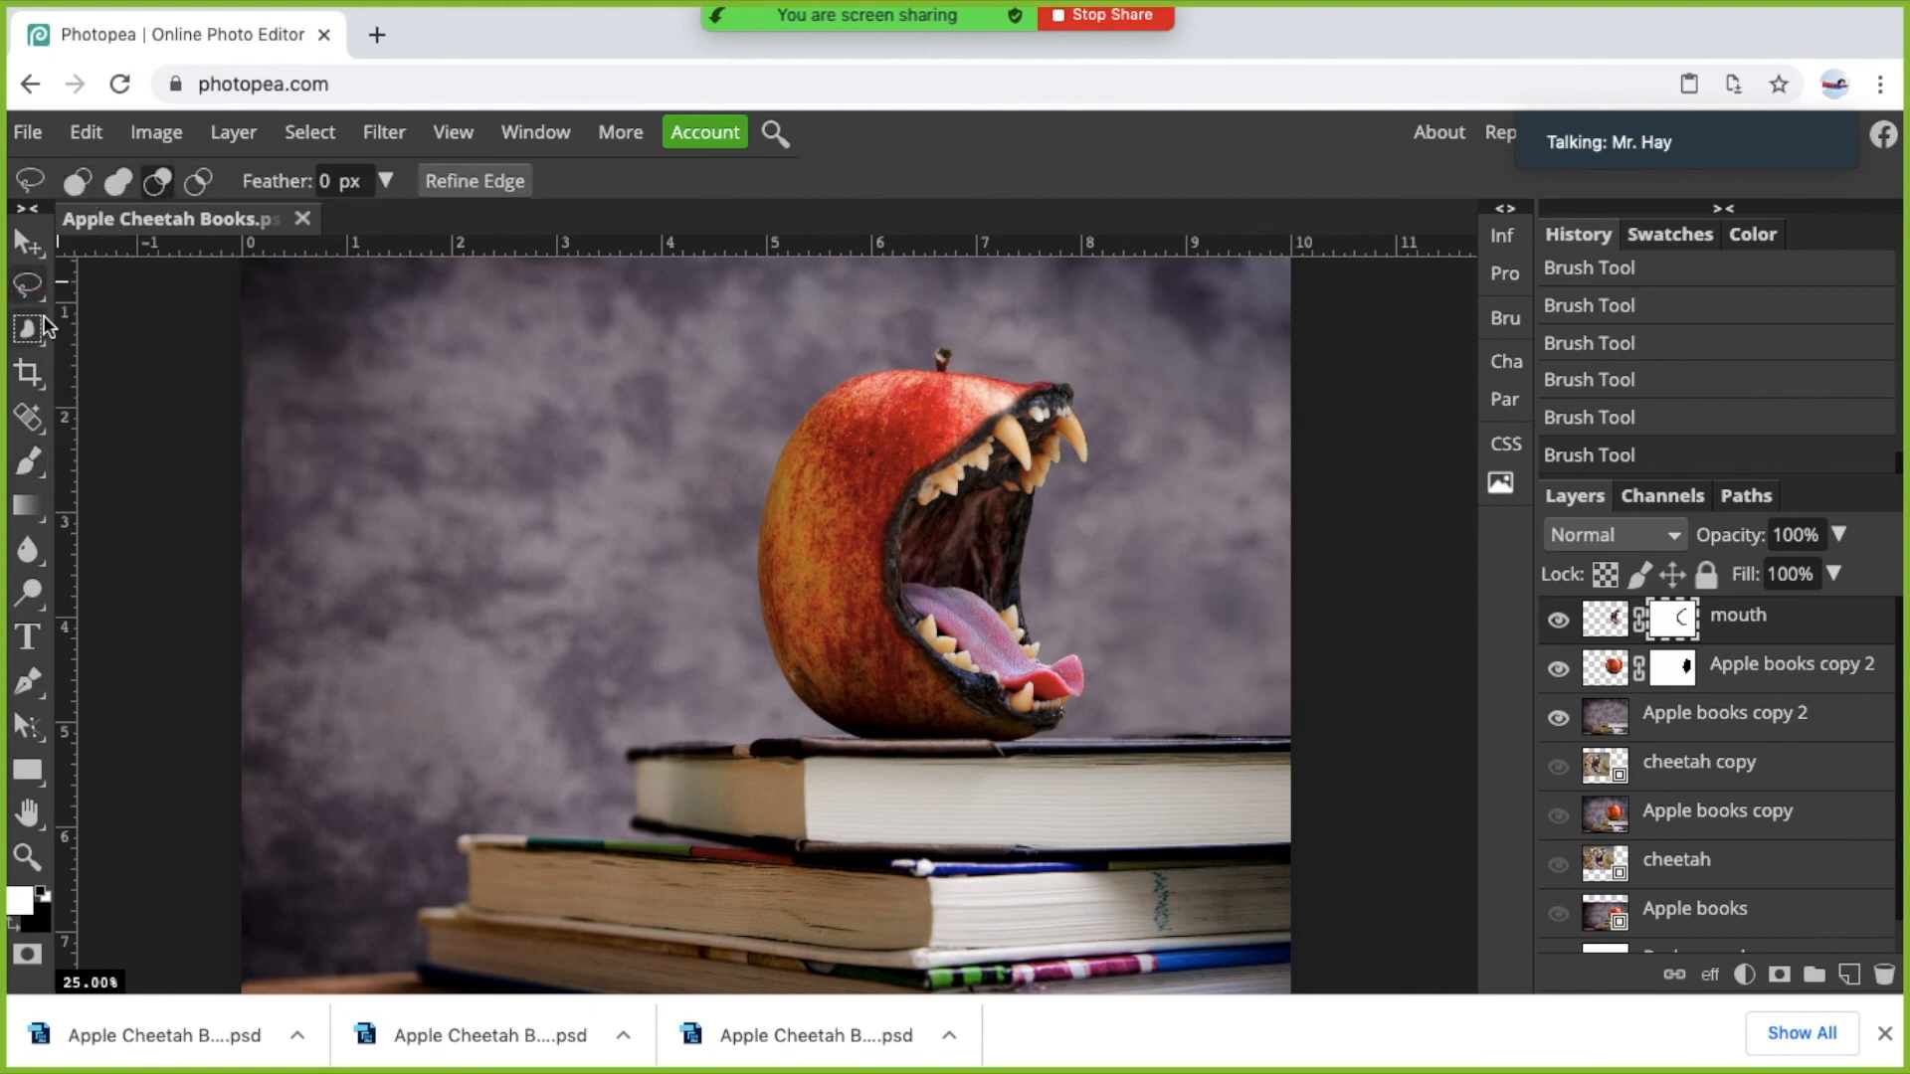
{"action": "mouse_move", "coordinate": [42, 328]}
{"action": "left_mouse_down"}
{"action": "mouse_move", "coordinate": [128, 324]}
{"action": "mouse_move", "coordinate": [146, 430]}
{"action": "mouse_move", "coordinate": [30, 338]}
{"action": "left_mouse_up"}
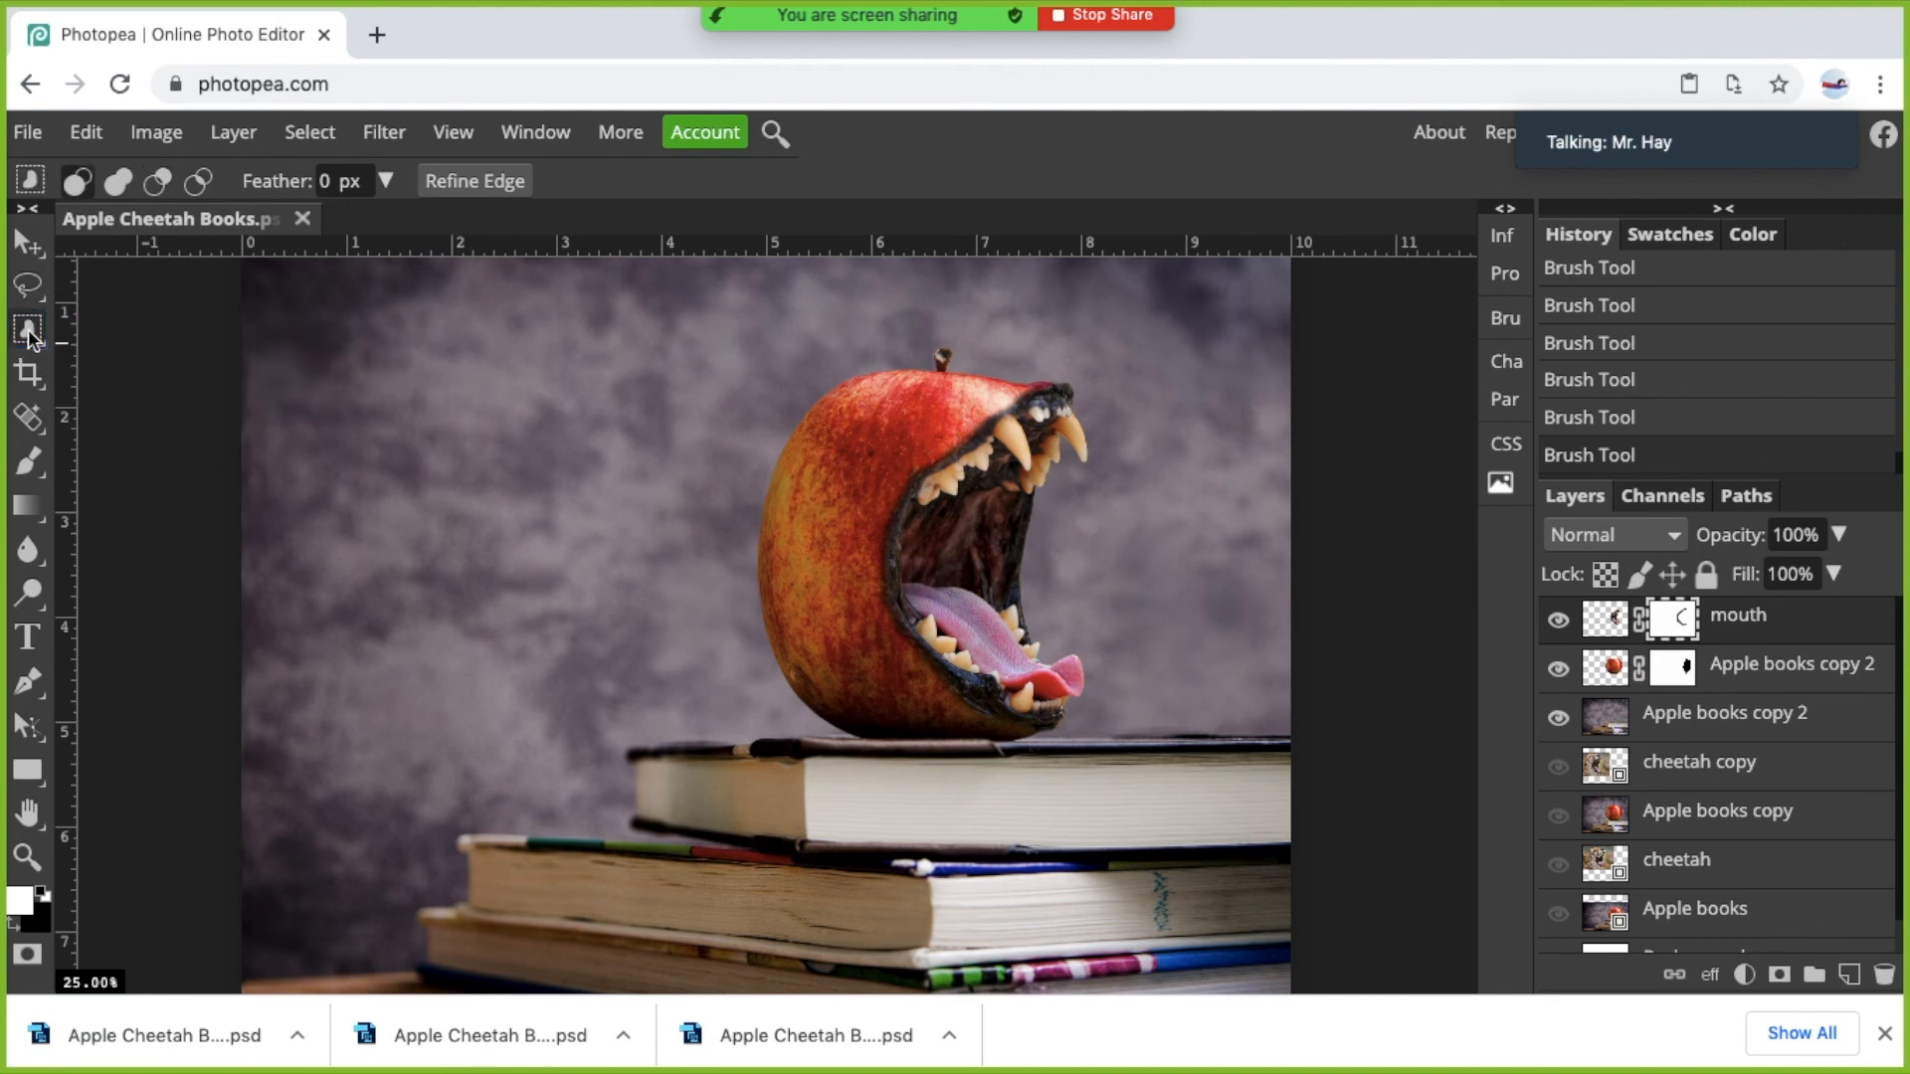